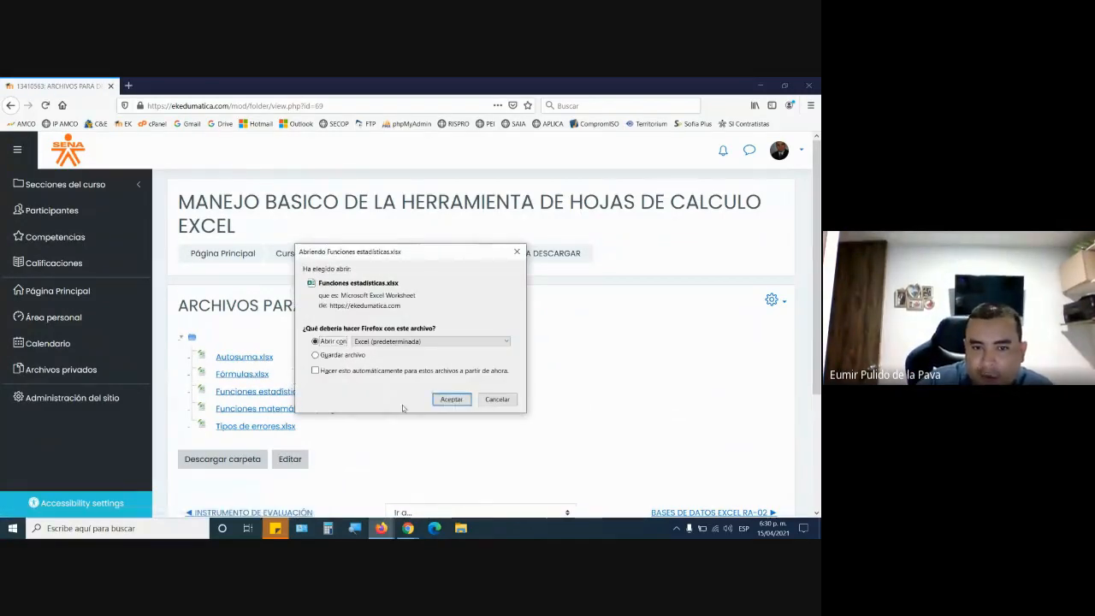
Open Funciones estadísticas.xlsx in Excel with editing enabled and zoom the sheet to 130%
click(456, 397)
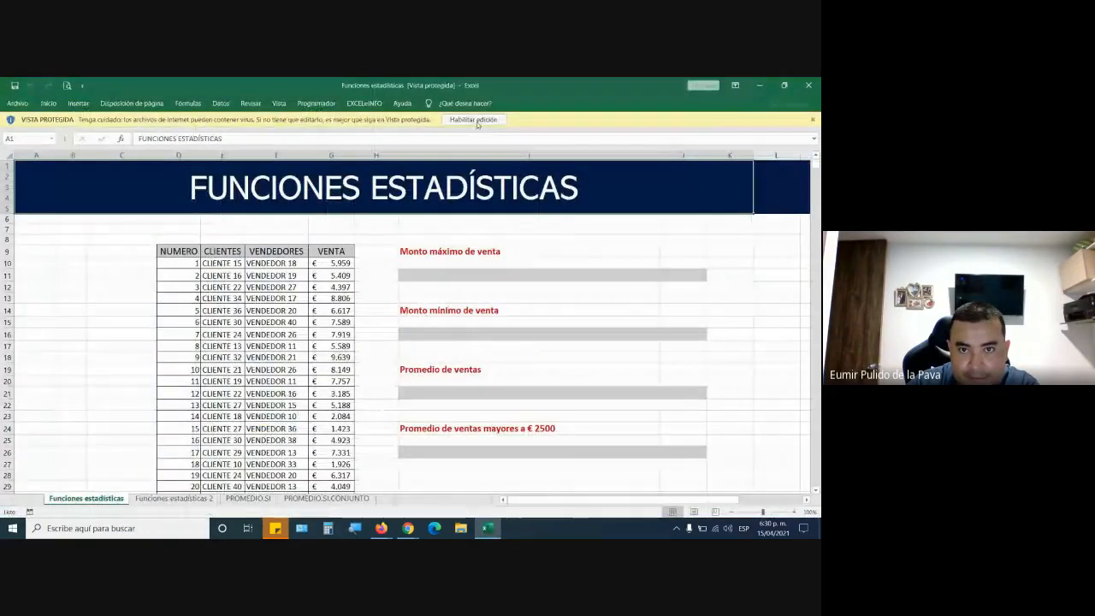
click(476, 122)
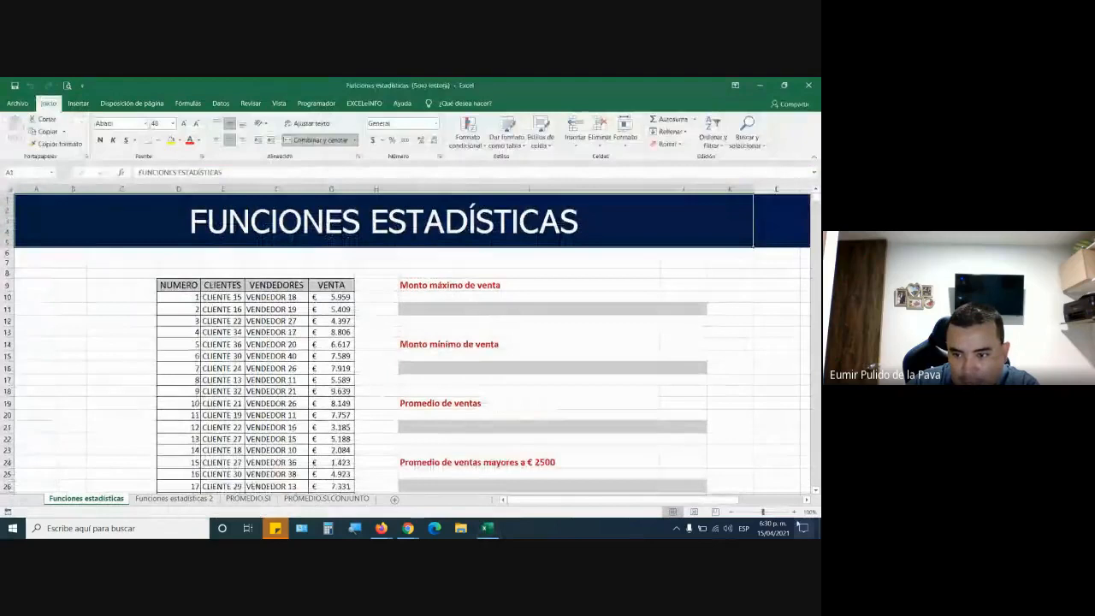
click(795, 512)
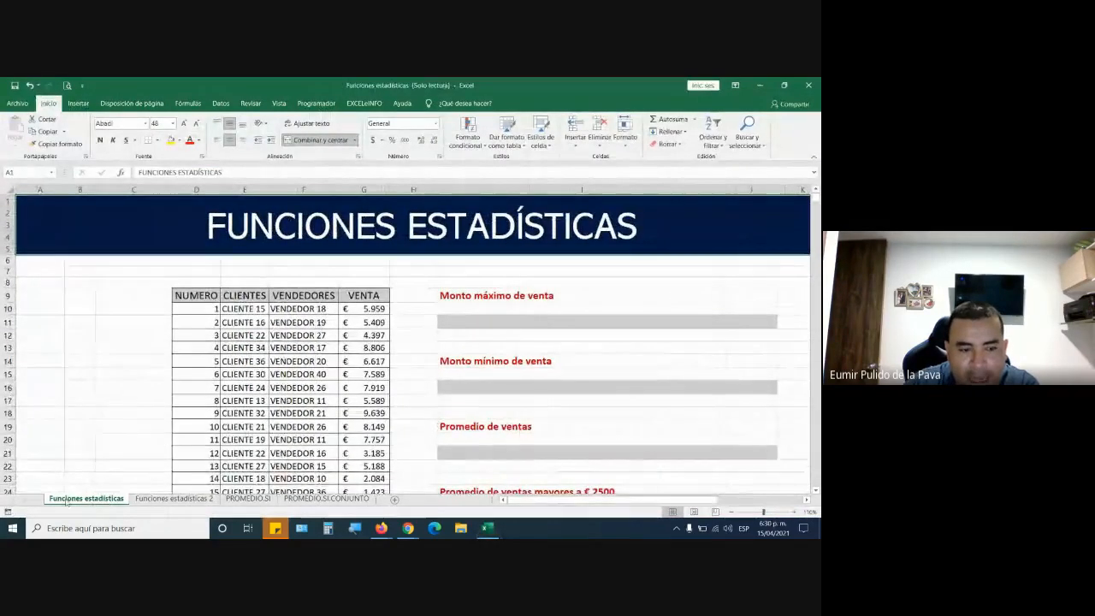
click(795, 512)
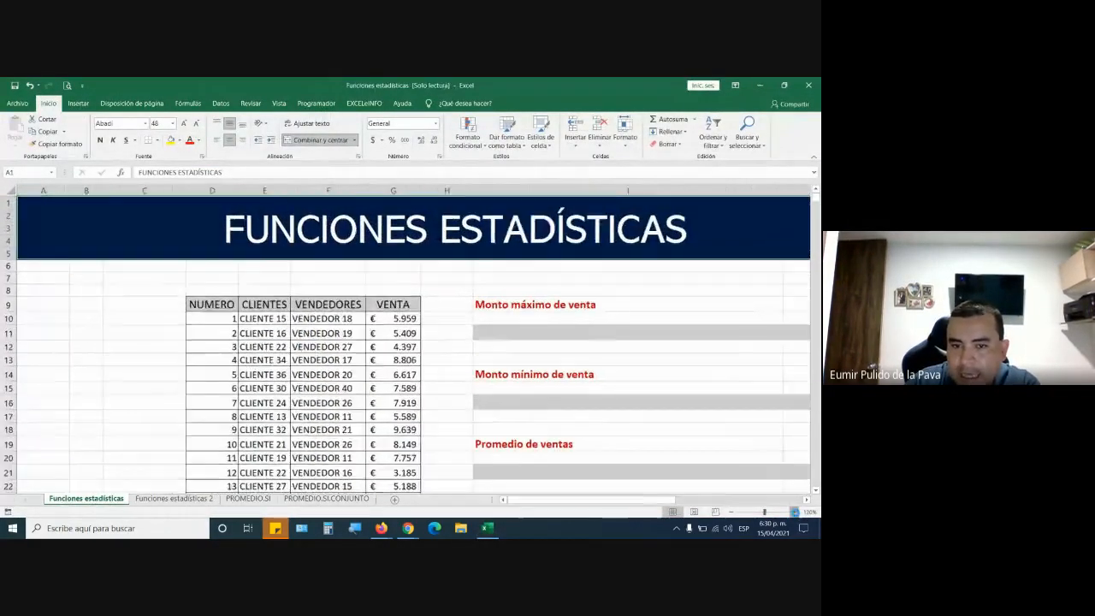
click(795, 512)
Increase the font size of cell I11, under Monto máximo de venta, to 20
click(568, 345)
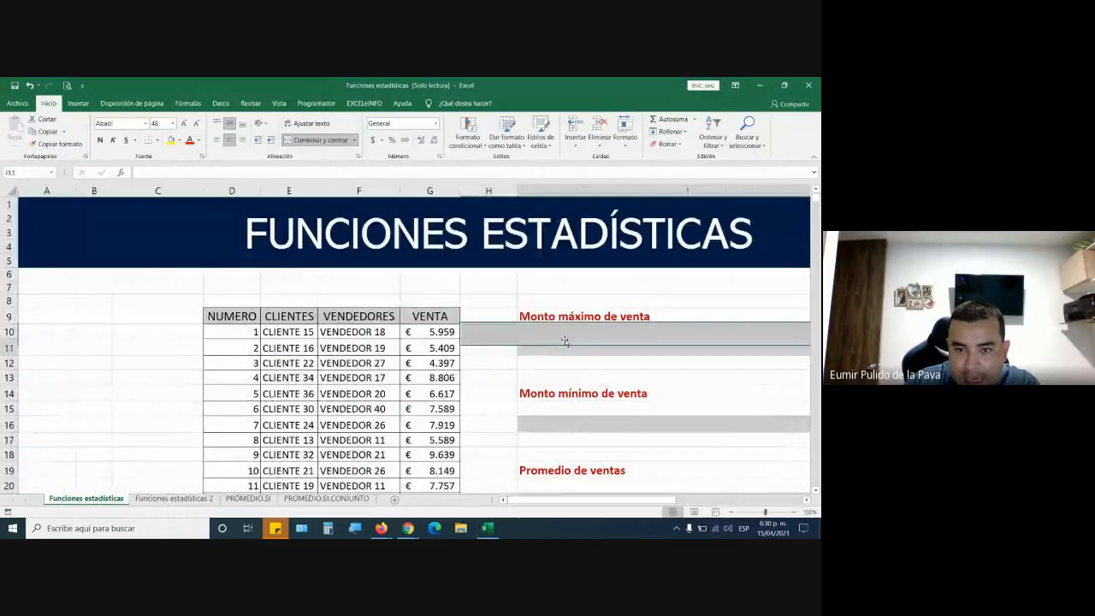
click(183, 123)
click(183, 123)
click(183, 123)
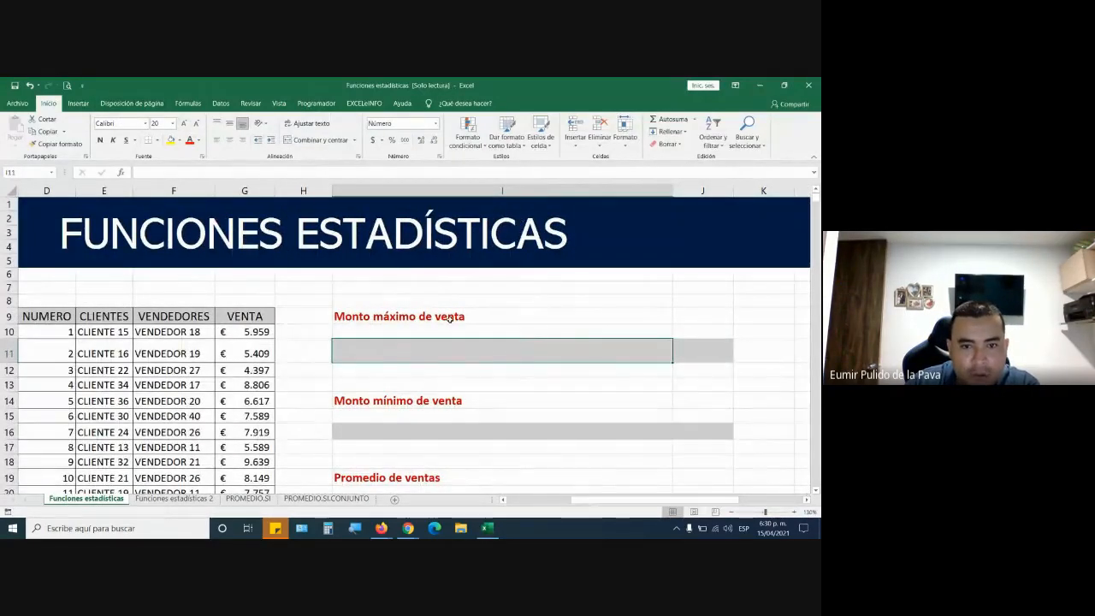
Examine the sales table, its VENTA column and the statistics requested beside it
scroll(224, 365, down, 12)
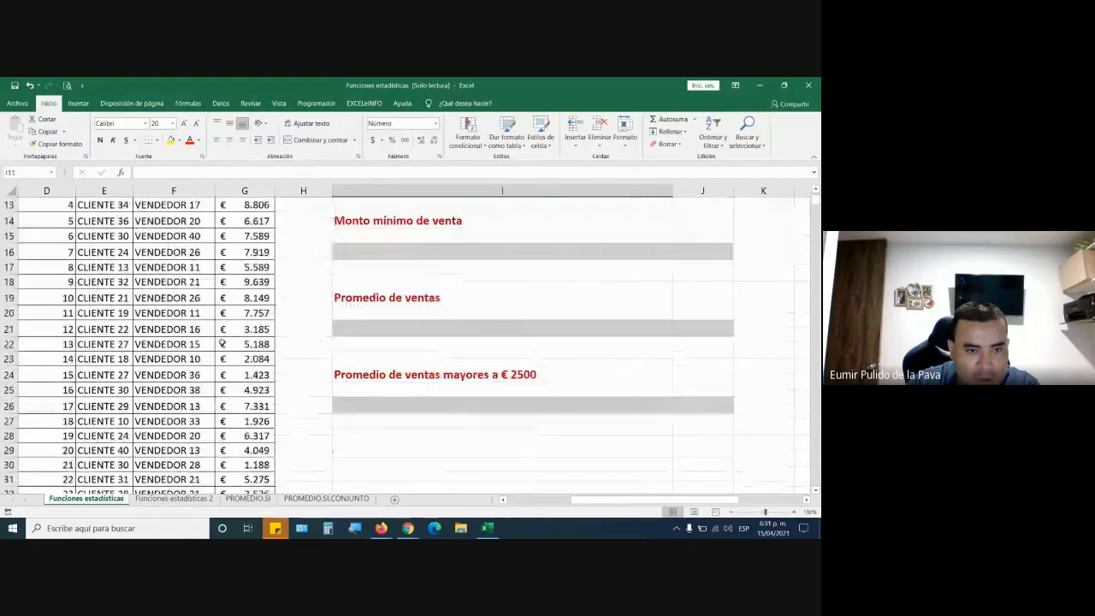
scroll(224, 364, up, 1)
scroll(224, 364, up, 11)
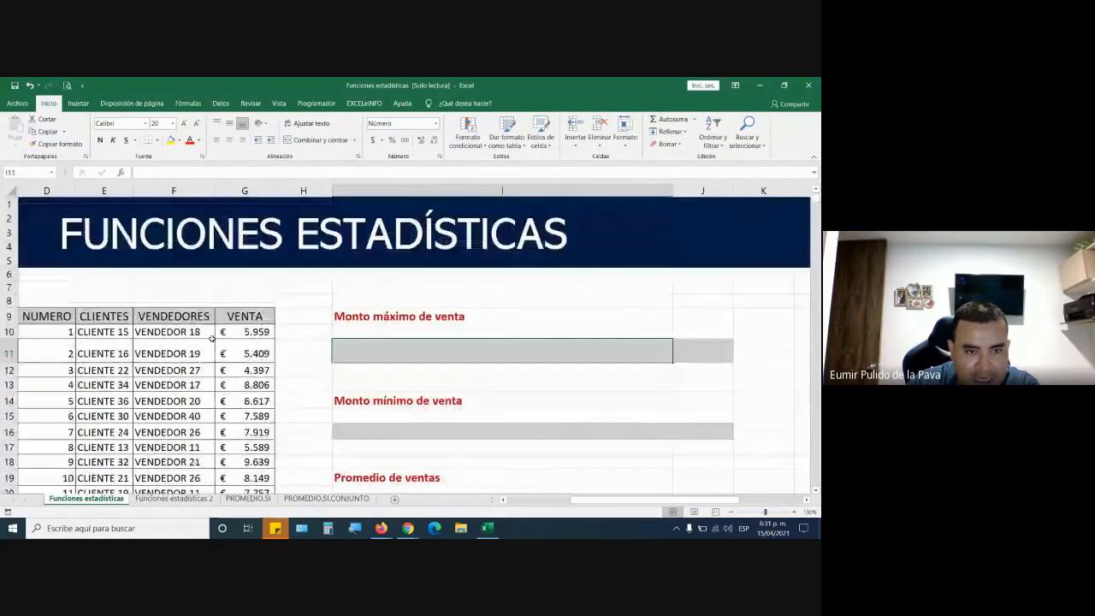
scroll(137, 368, down, 12)
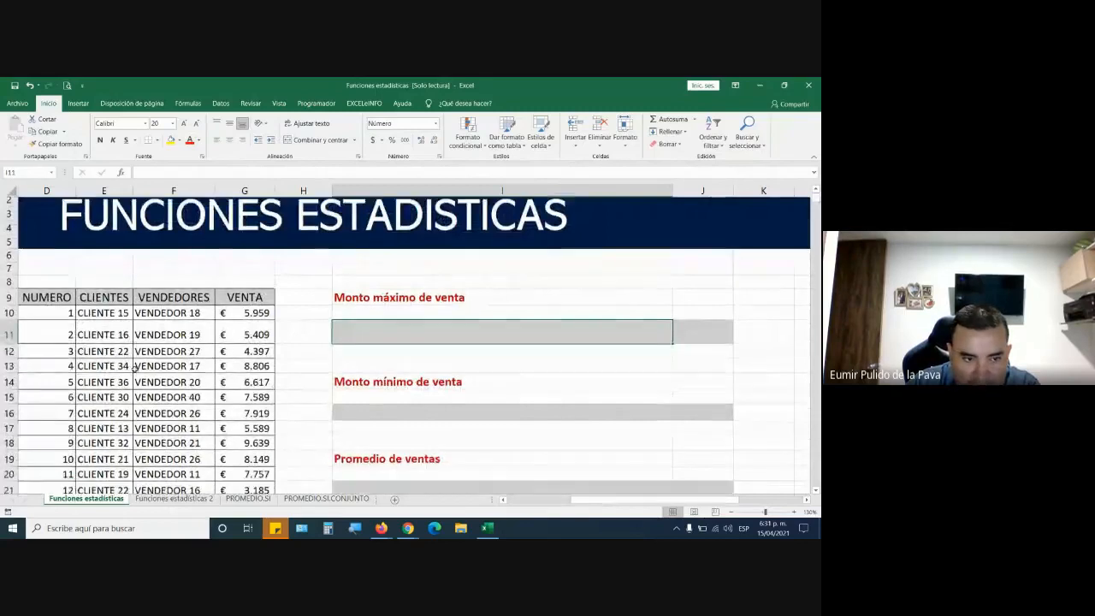
scroll(195, 387, up, 12)
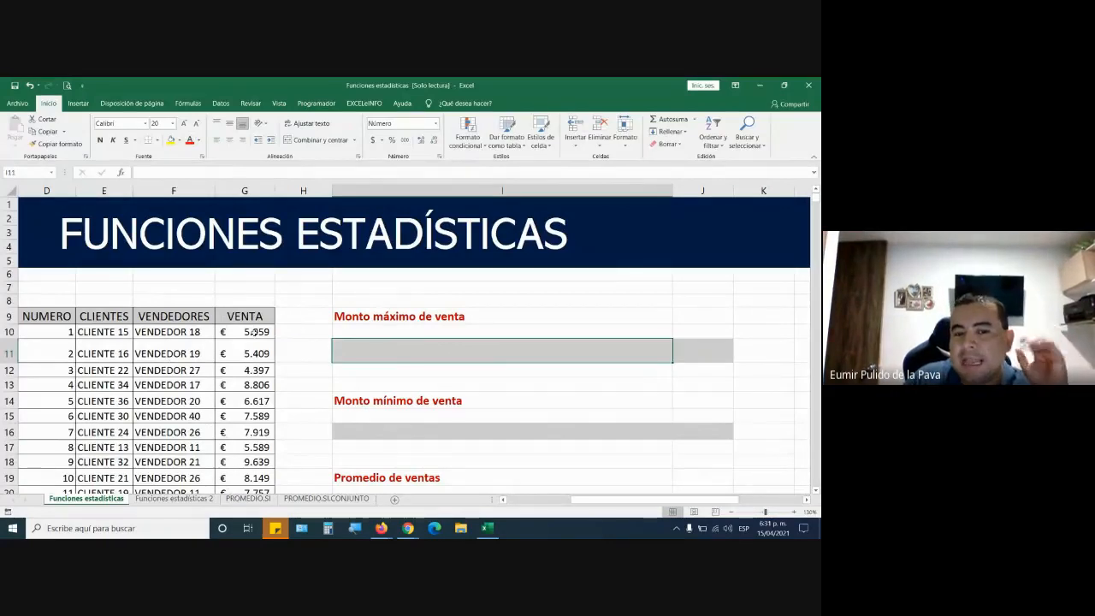
drag(254, 332, 254, 419)
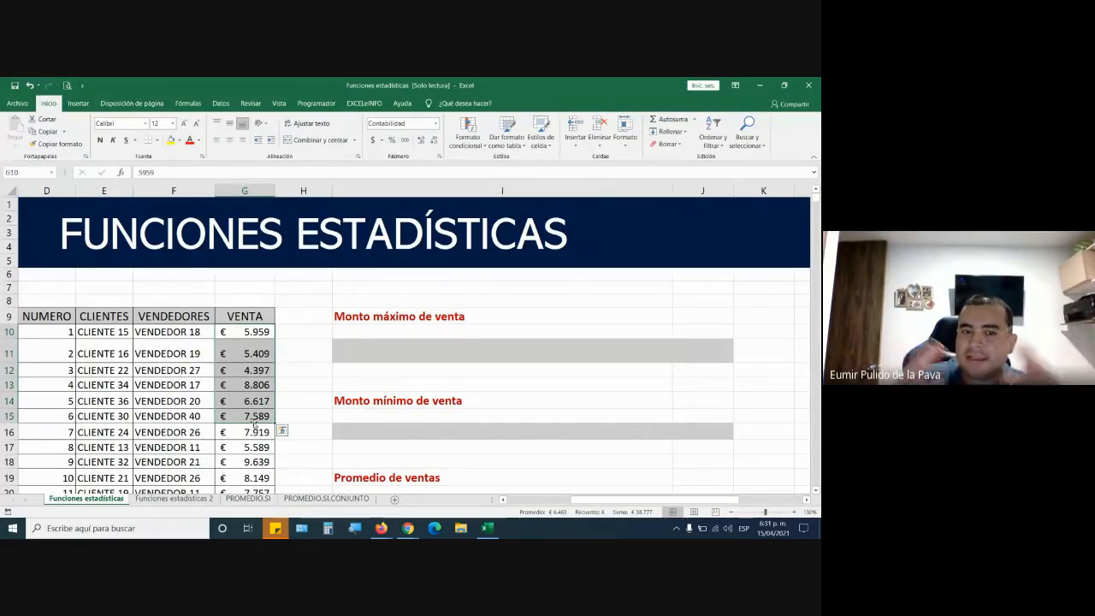
Calculate the maximum sale in cell I11 with the formula =MAX(G10:G1009)
click(353, 354)
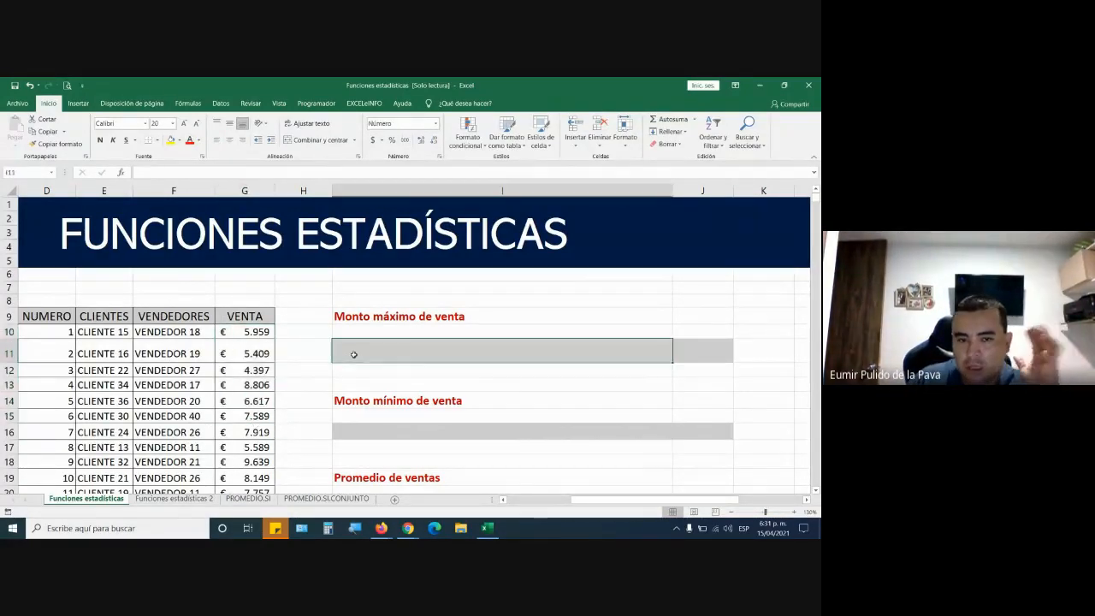
text(=)
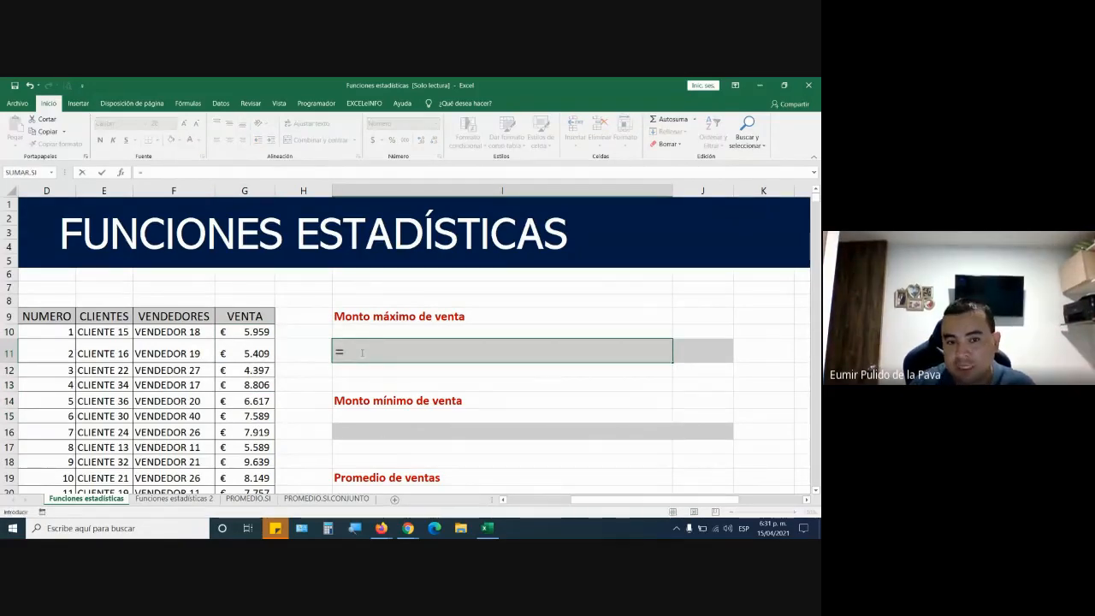
text(max)
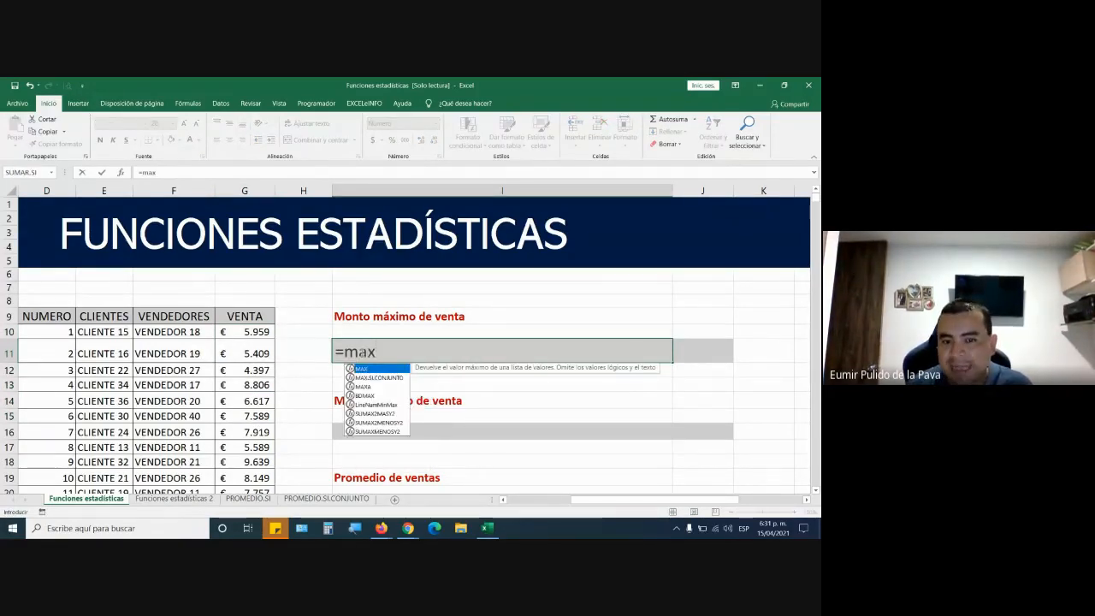
key(Tab)
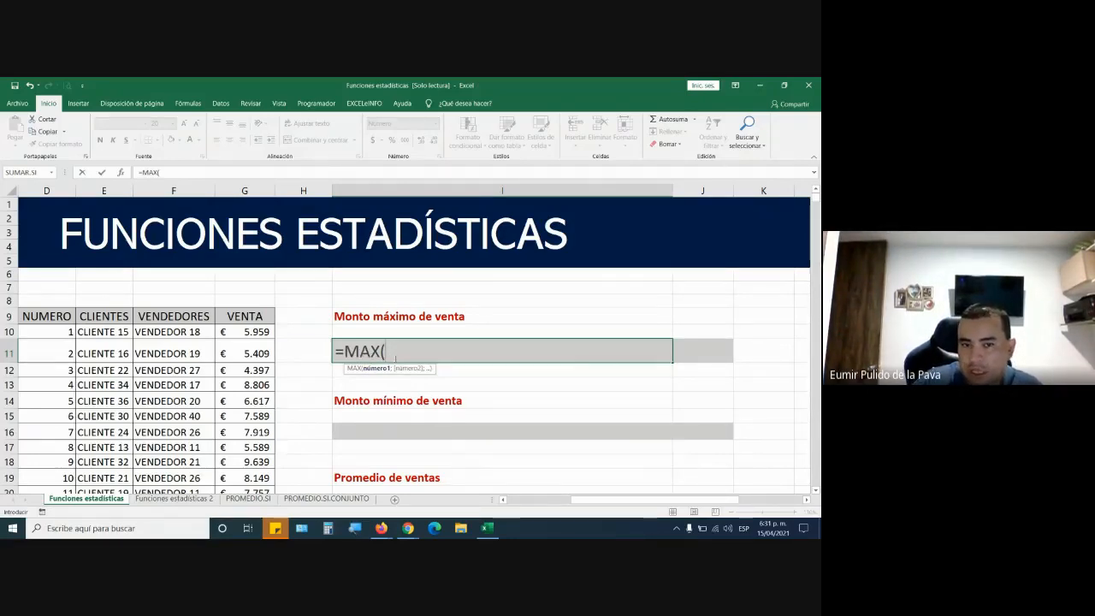
click(382, 352)
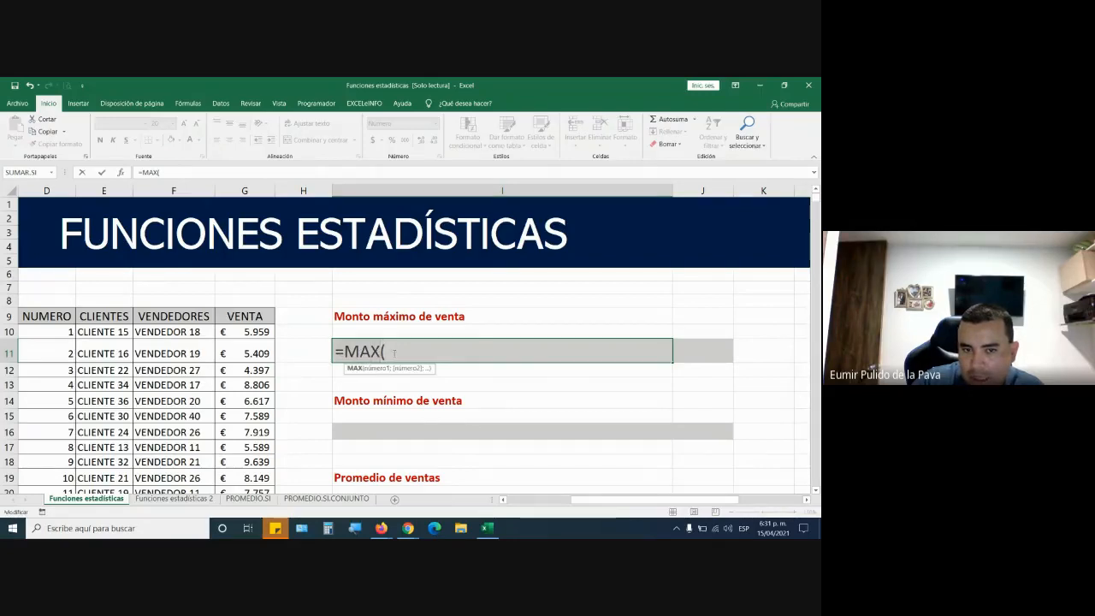
click(394, 351)
click(234, 331)
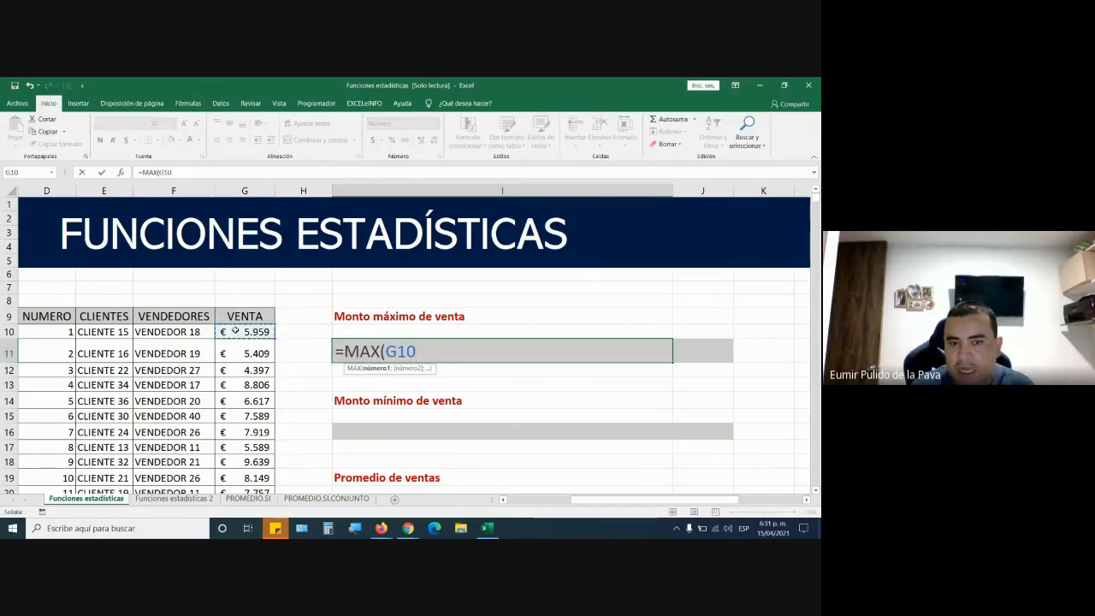
key(ctrl+shift+Down)
text())
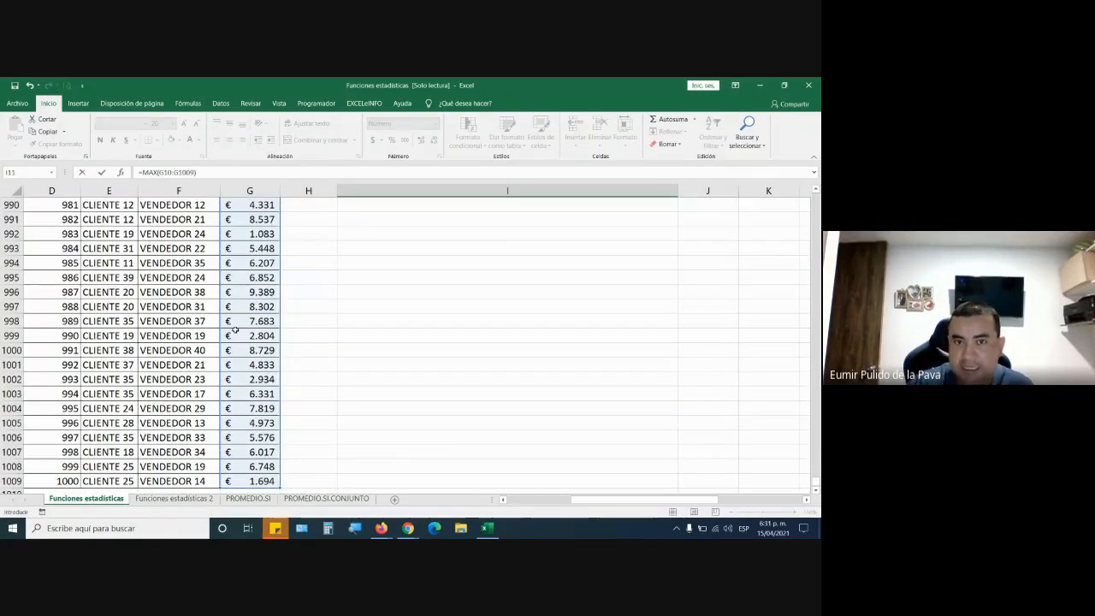
key(Return)
Apply the Euro (€ 123) accounting format to the maximum sale in cell I11
scroll(623, 327, up, 3)
click(623, 358)
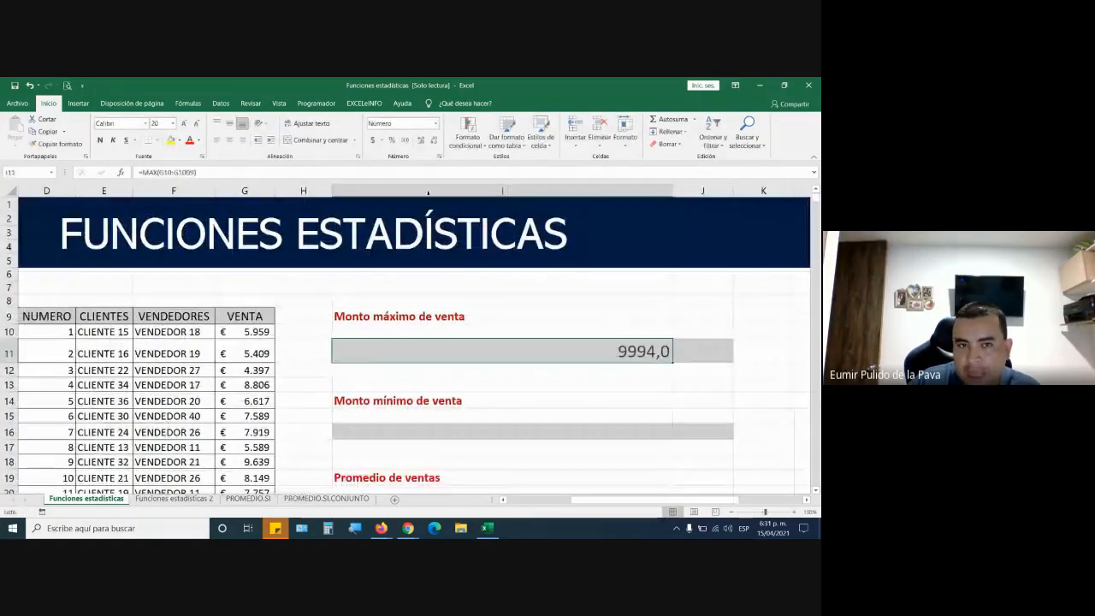
click(382, 143)
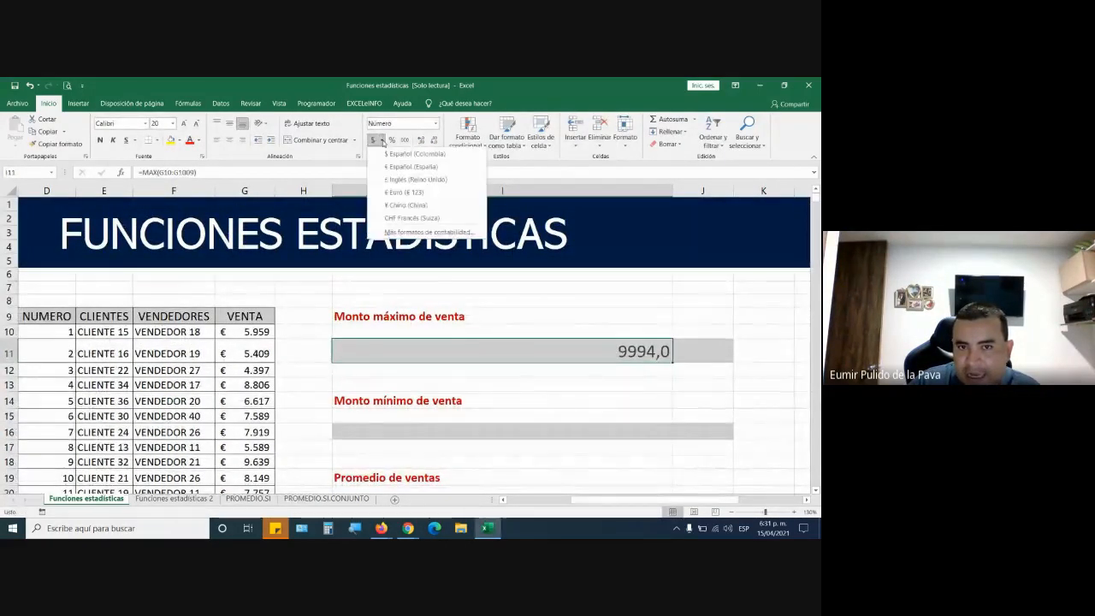
click(402, 190)
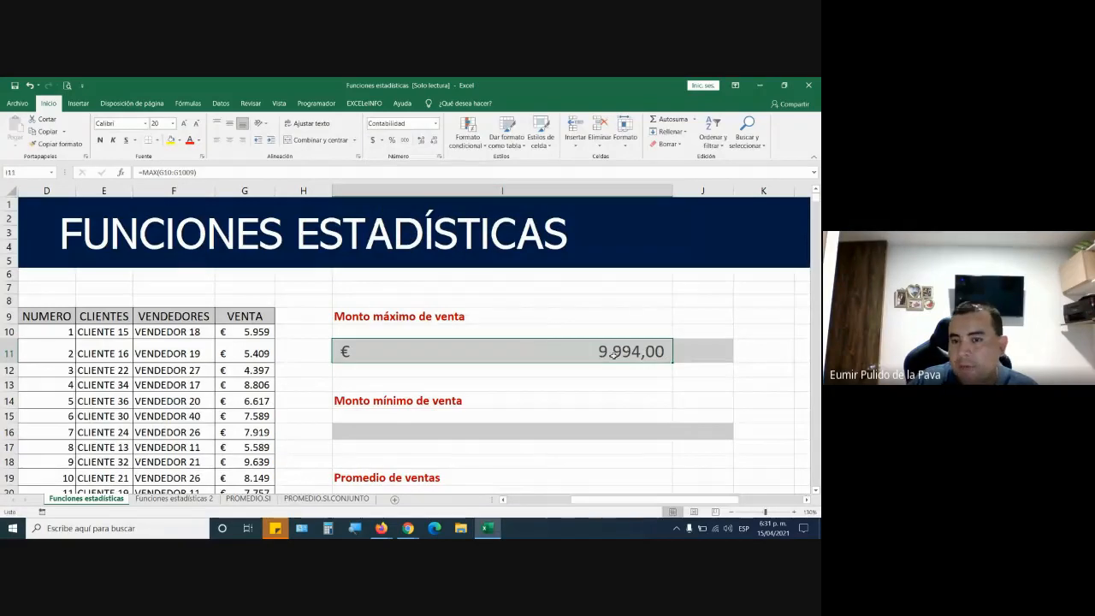
Switch to the Google Meet window in Chrome, admit the waiting participant, and return to Excel
mouse_move(405, 525)
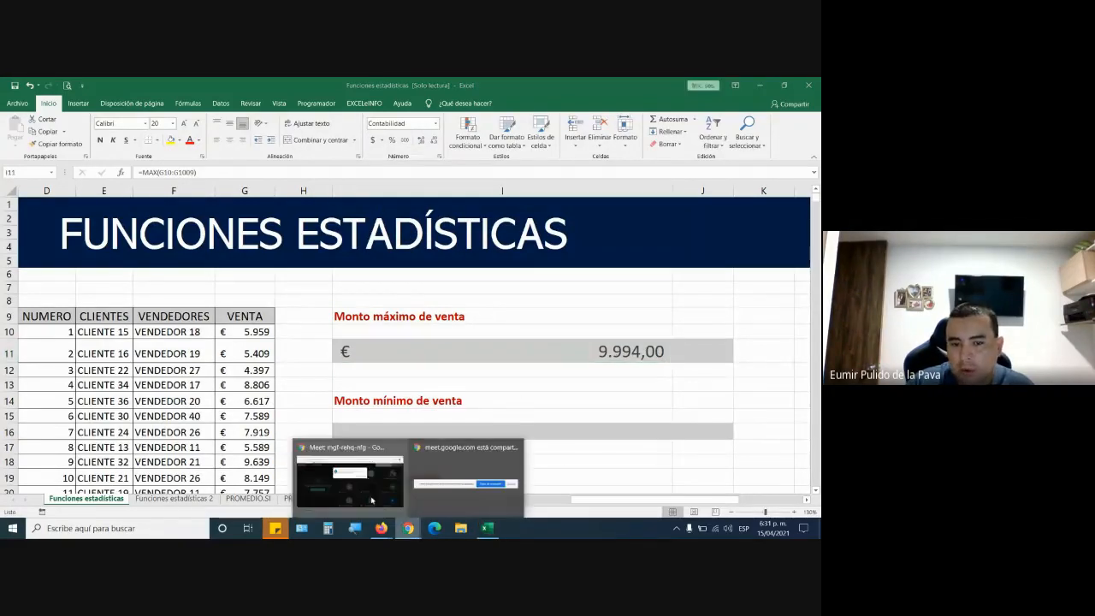
click(347, 475)
click(521, 208)
click(487, 528)
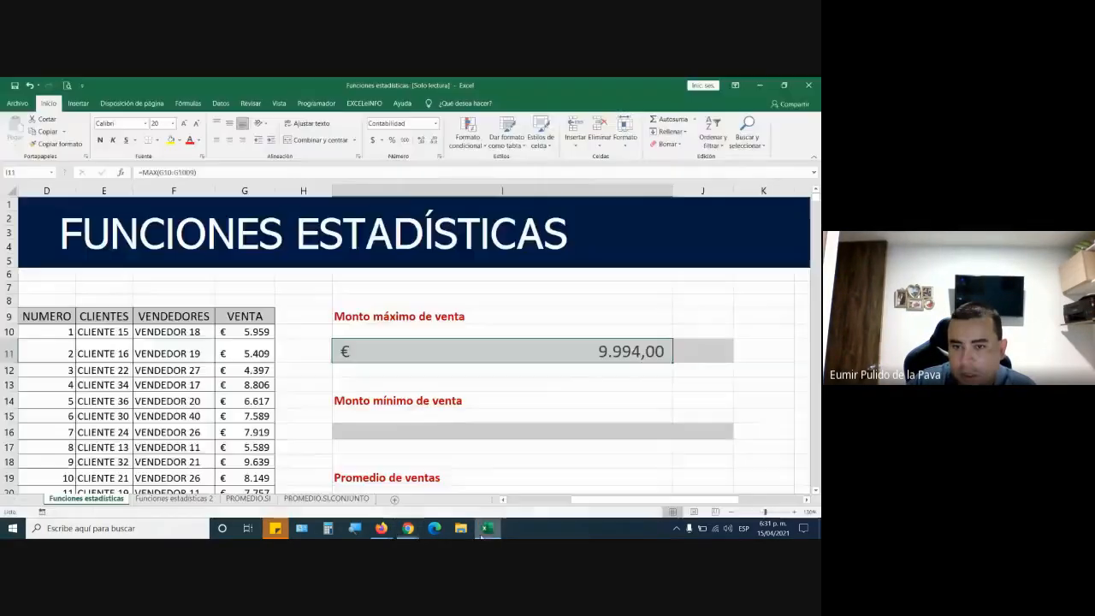
Review the MAX formula in cell I11, examining its function name, parentheses and cell range
key(F2)
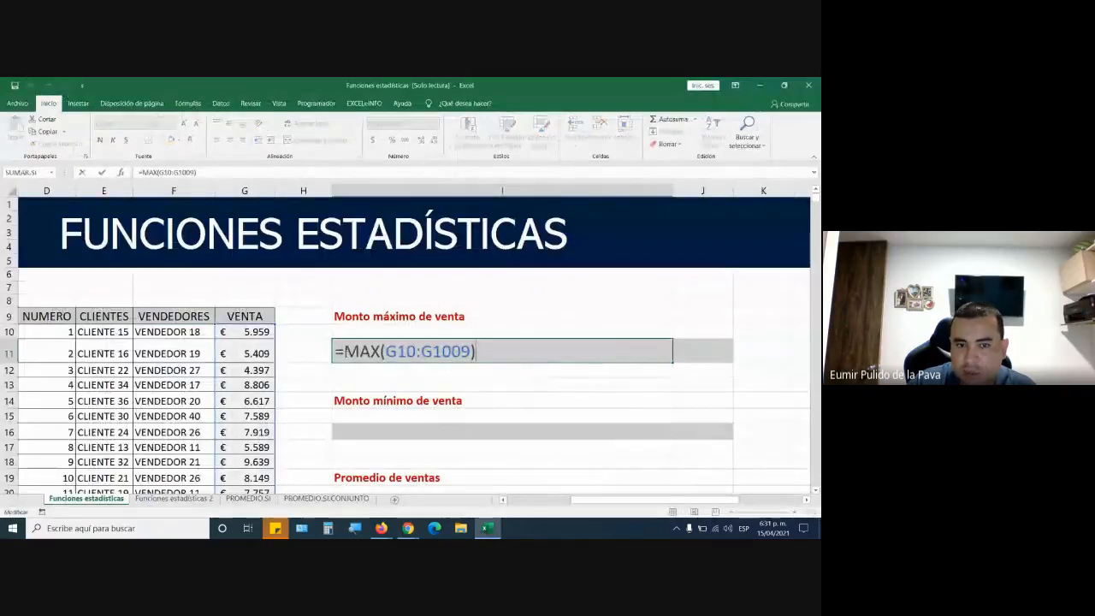
click(387, 352)
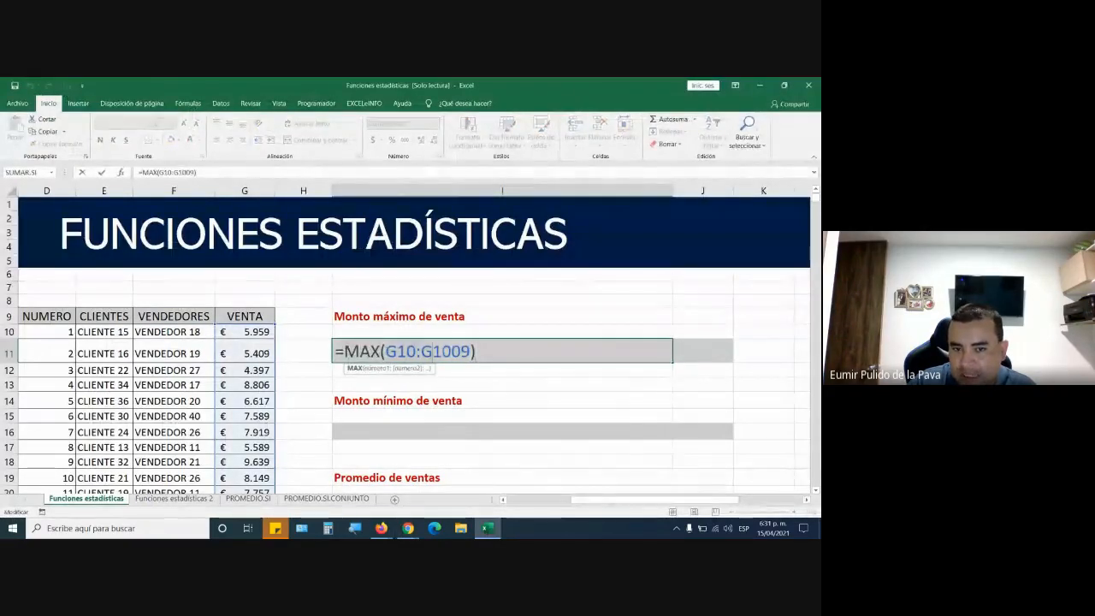
key(Right)
key(Right)
key(Right)
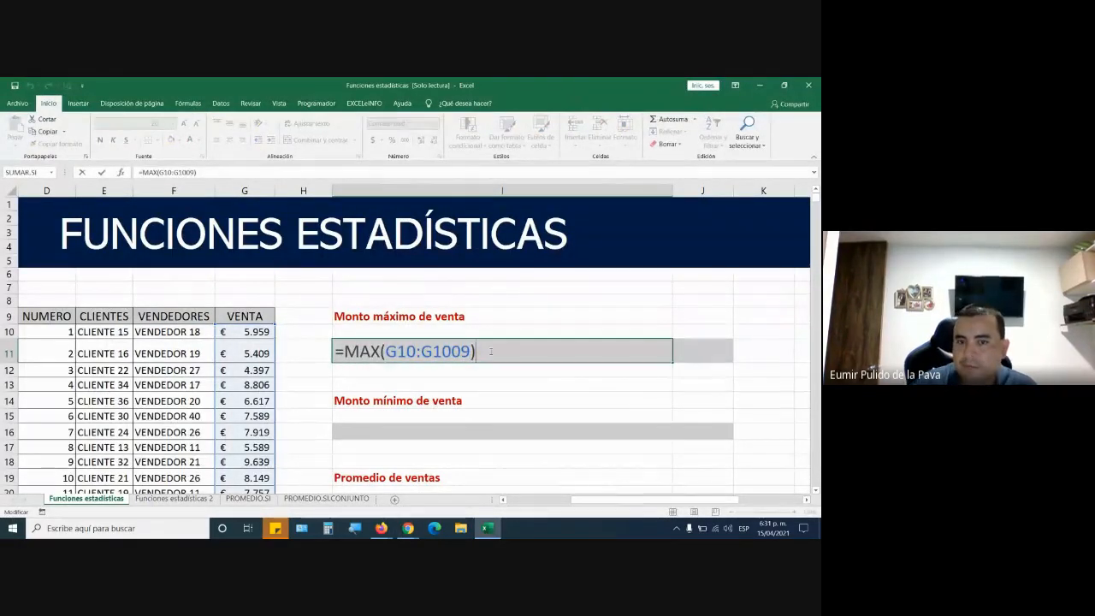
key(Return)
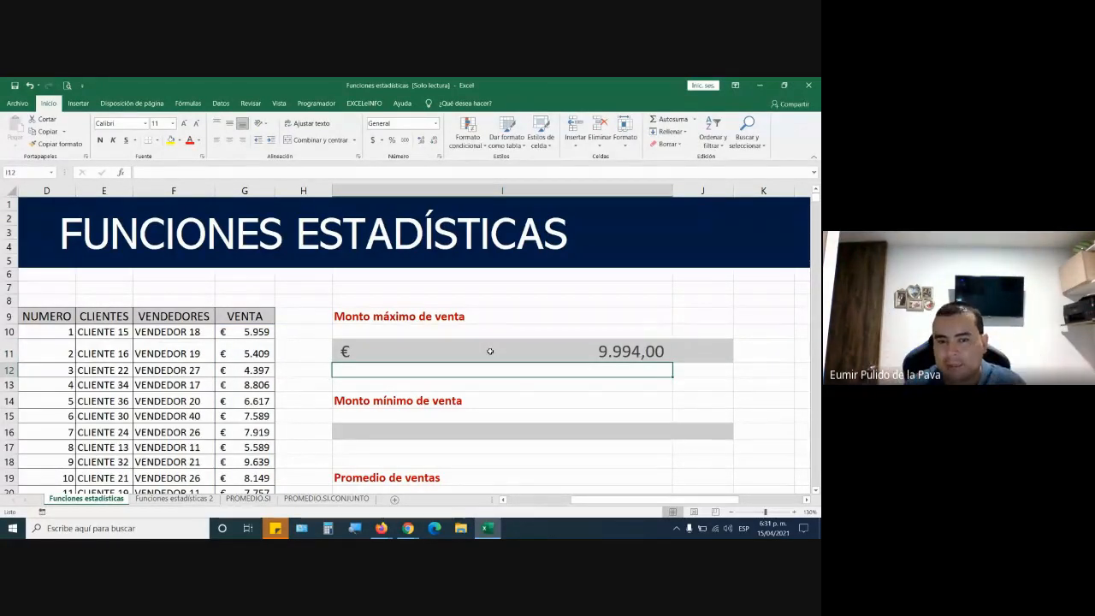
click(490, 351)
key(F2)
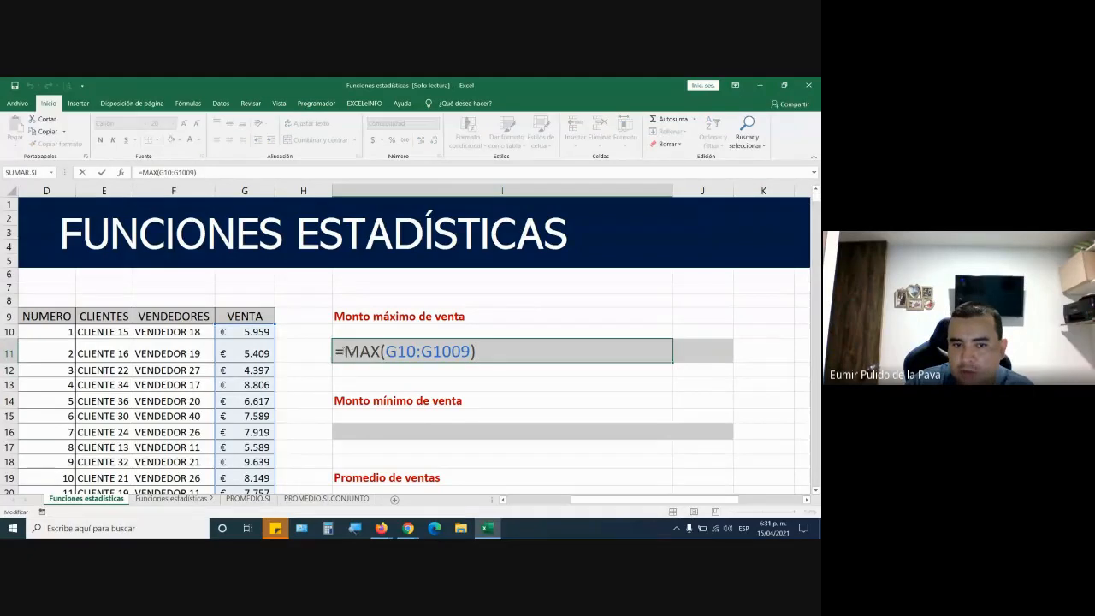
click(382, 352)
Switch to the Google Meet window, admit all the waiting participants, and return to Excel
click(408, 527)
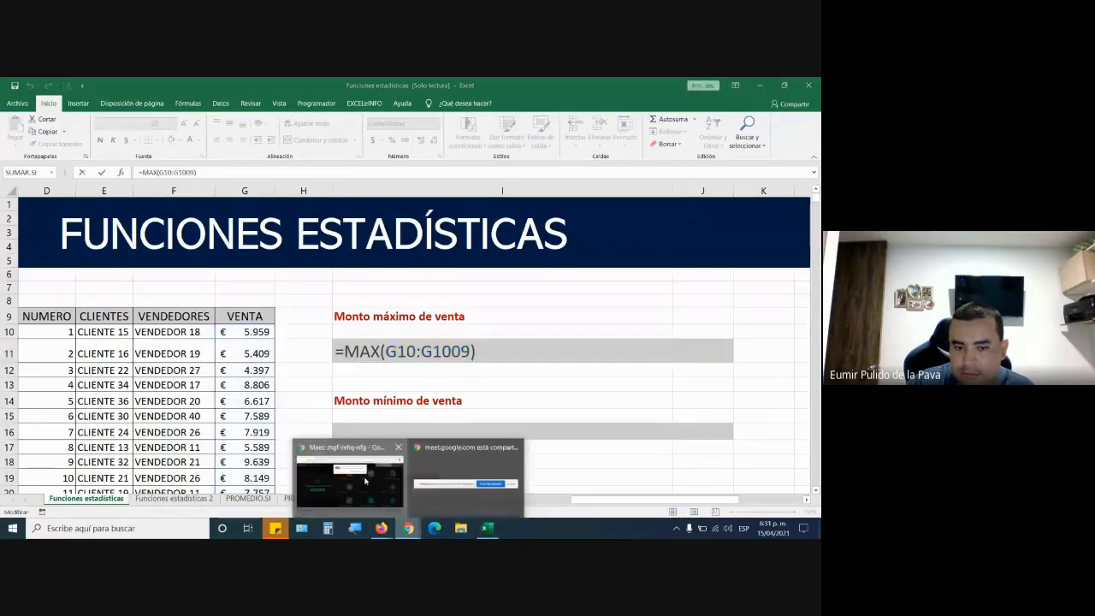
click(364, 479)
click(505, 196)
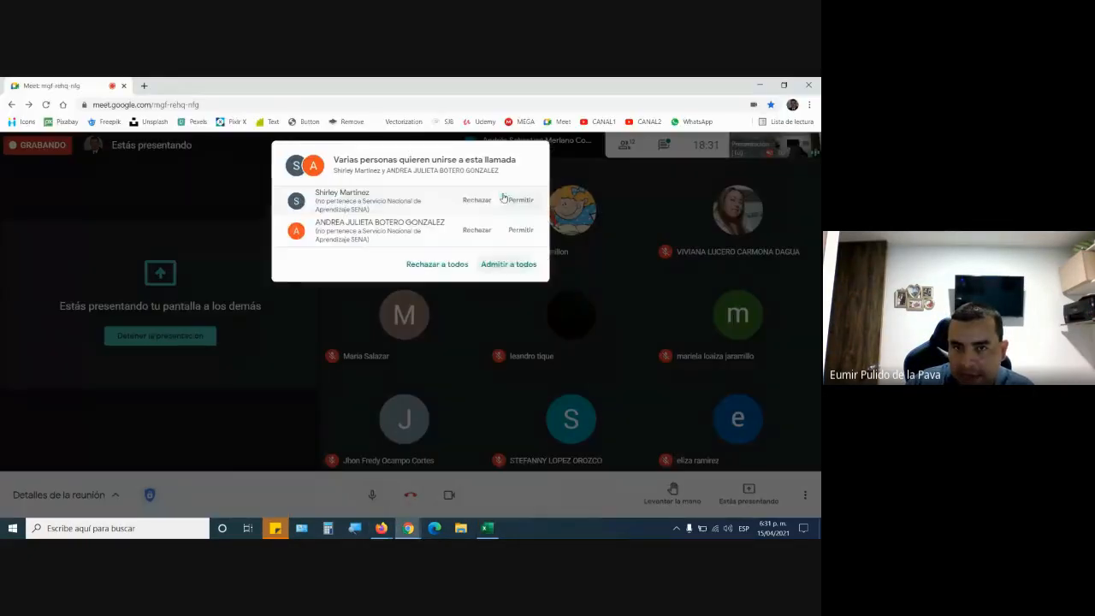
click(508, 261)
click(493, 532)
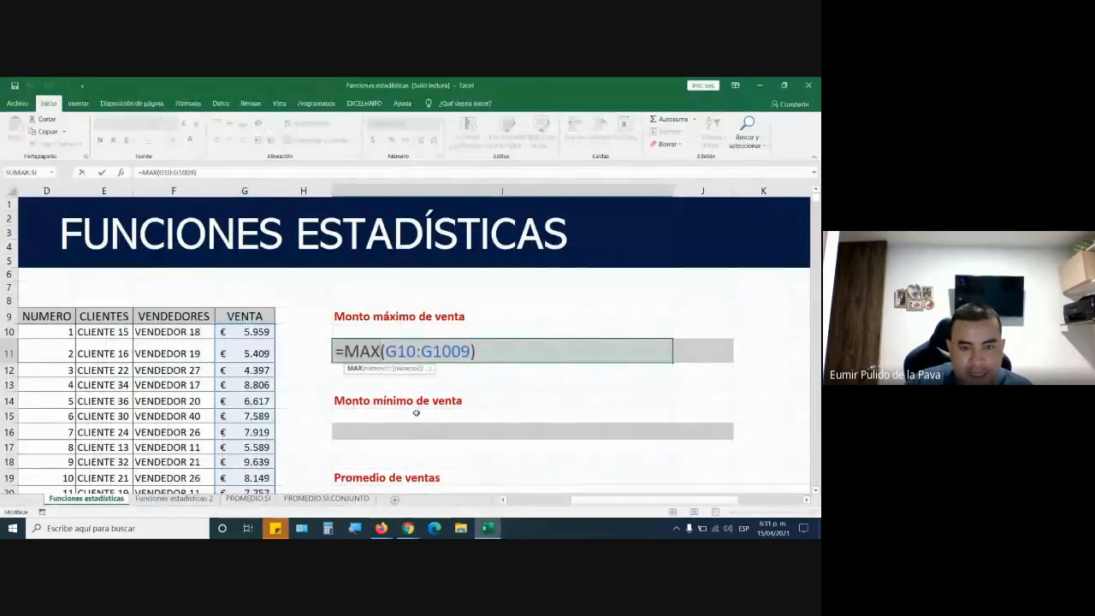
Leave the formula unedited and copy the format of cell I11 to cell I16, under Monto mínimo de venta
key(Escape)
click(56, 144)
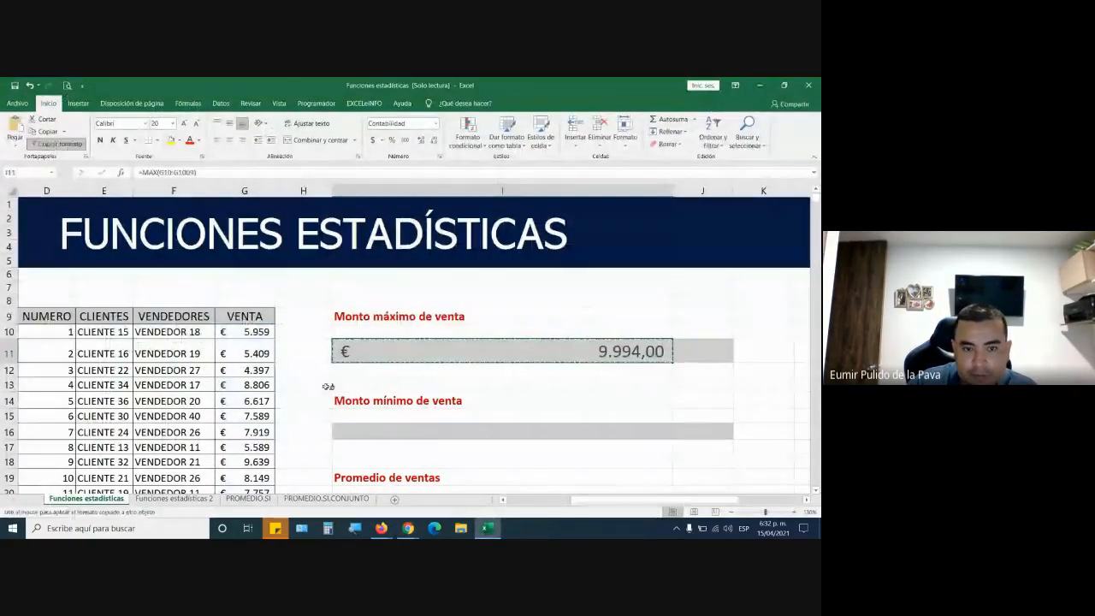
click(347, 419)
click(346, 428)
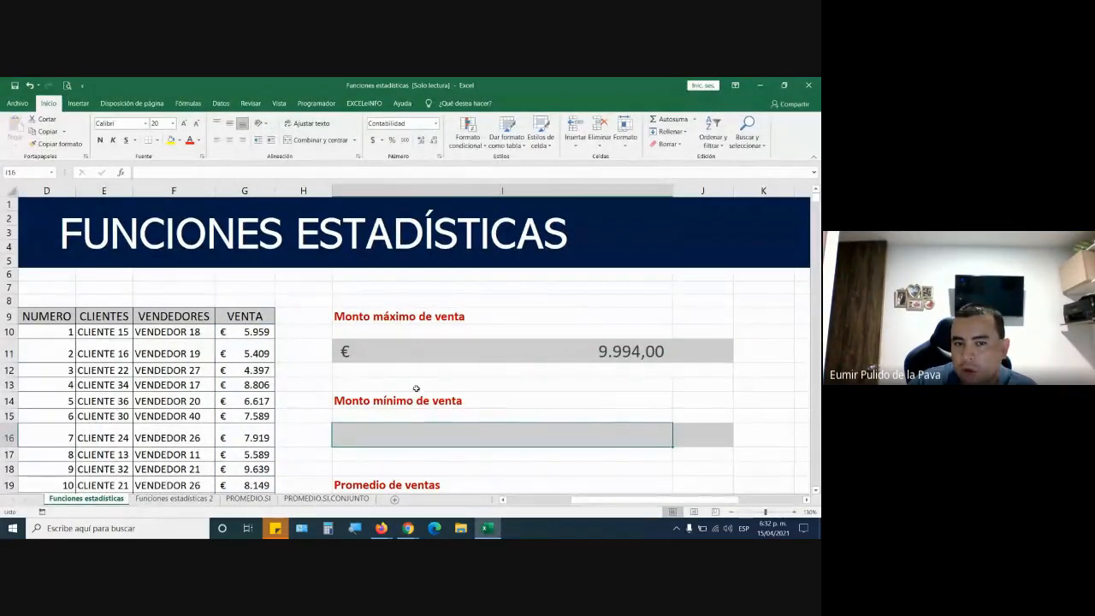
Calculate the minimum sale in cell I16 with the MIN function over the VENTA values in G10:G1009
click(416, 347)
click(403, 430)
text(=mi)
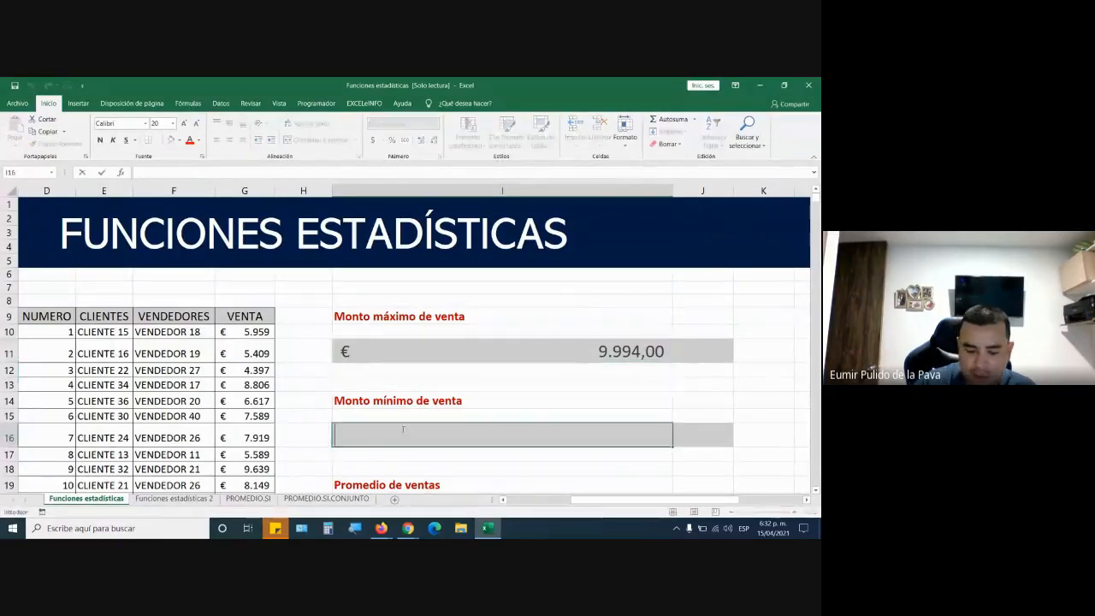
text(n)
key(Tab)
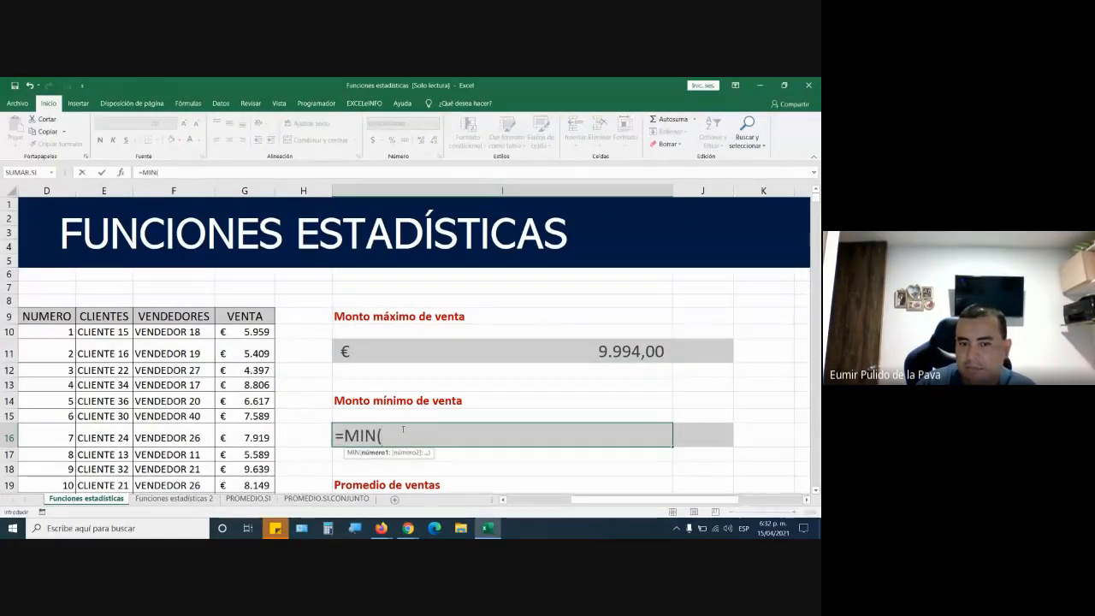
click(255, 335)
key(ctrl+shift+Down)
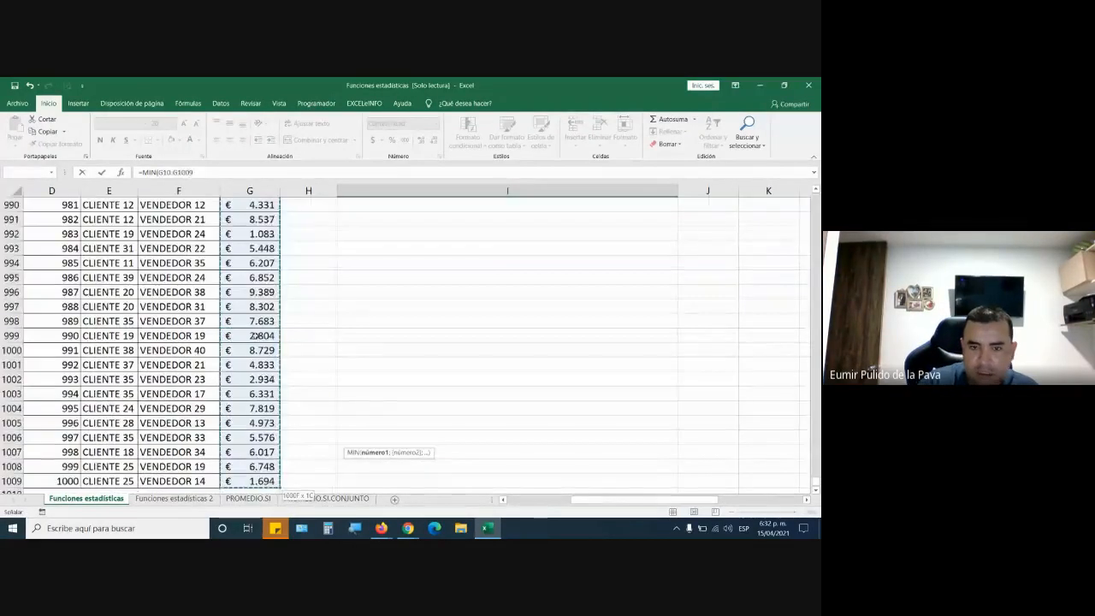
key(Return)
scroll(380, 382, up, 4)
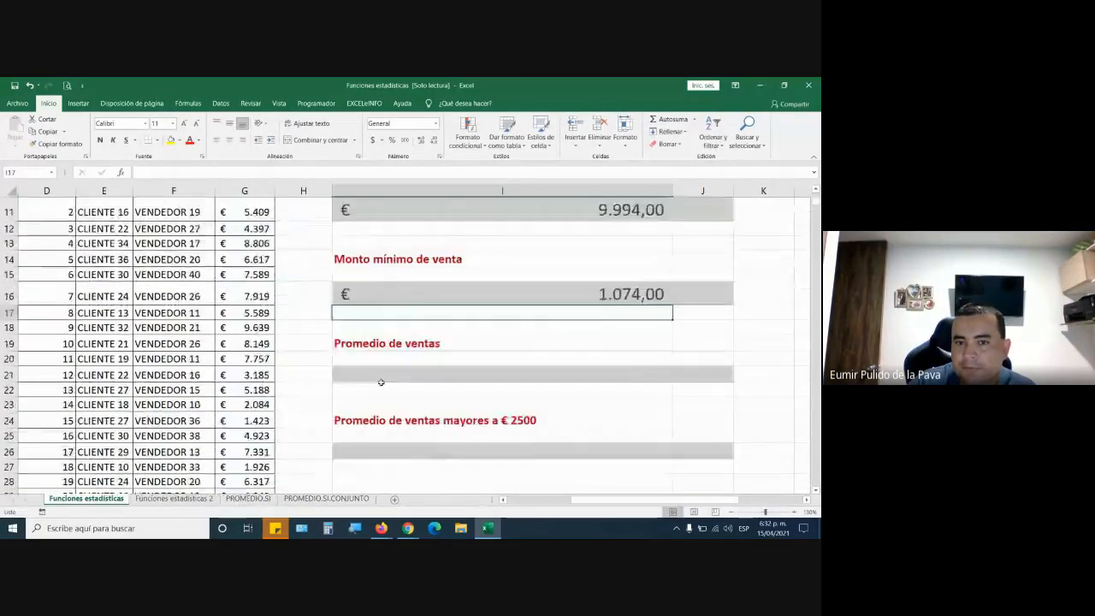
Review the MIN formula in cell I16, under Monto mínimo de venta, and leave it unedited
click(505, 379)
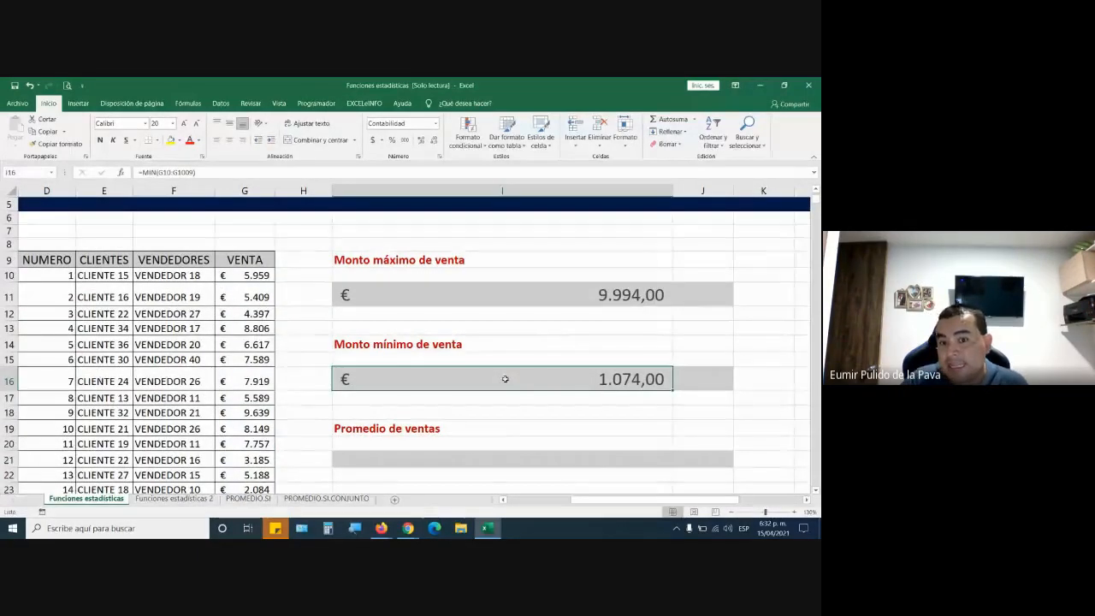
double_click(504, 379)
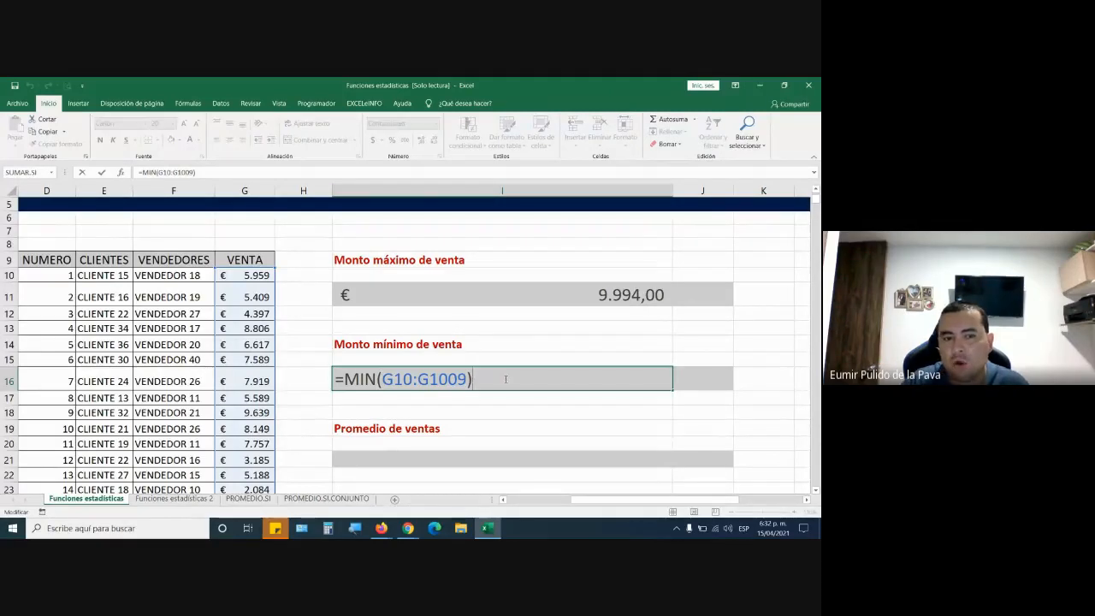
key(Escape)
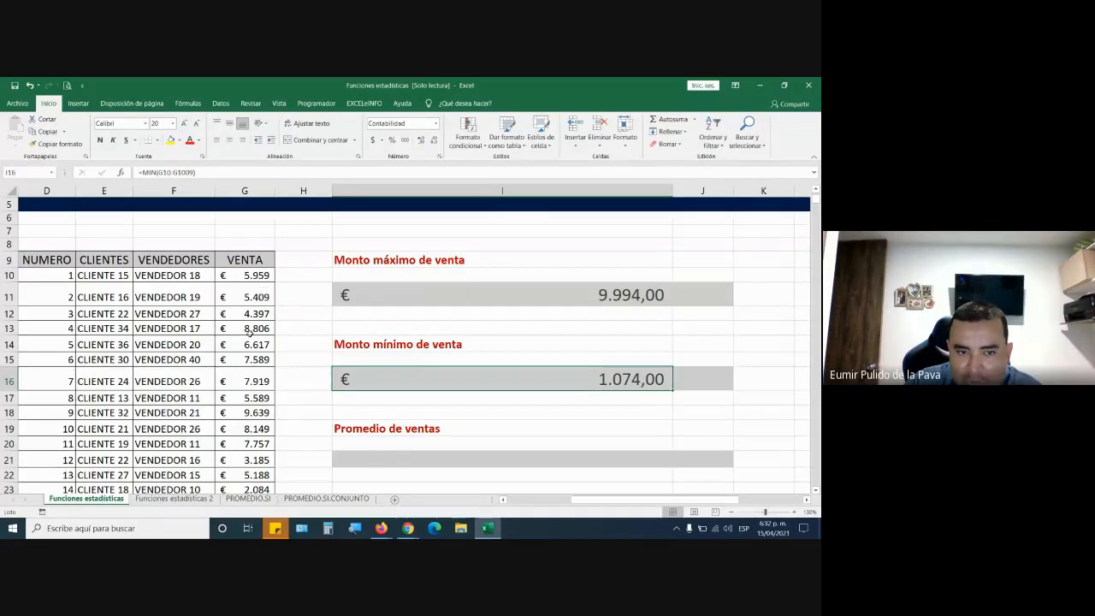
Set the VENTA amount in cell G16 to 575 and check the MIN formula in cell I16
click(245, 377)
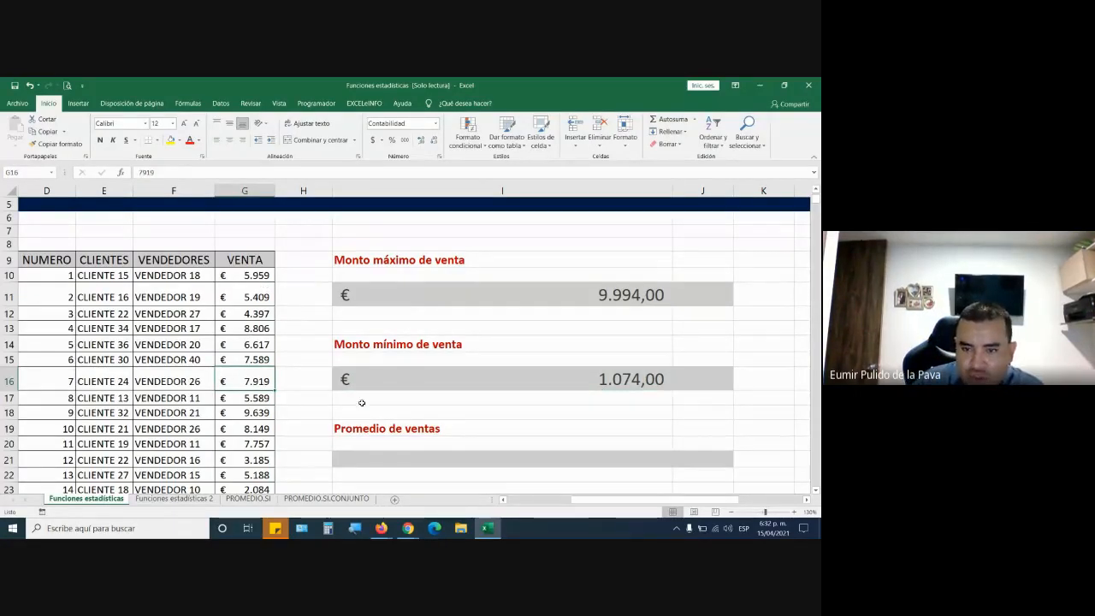
text(5)
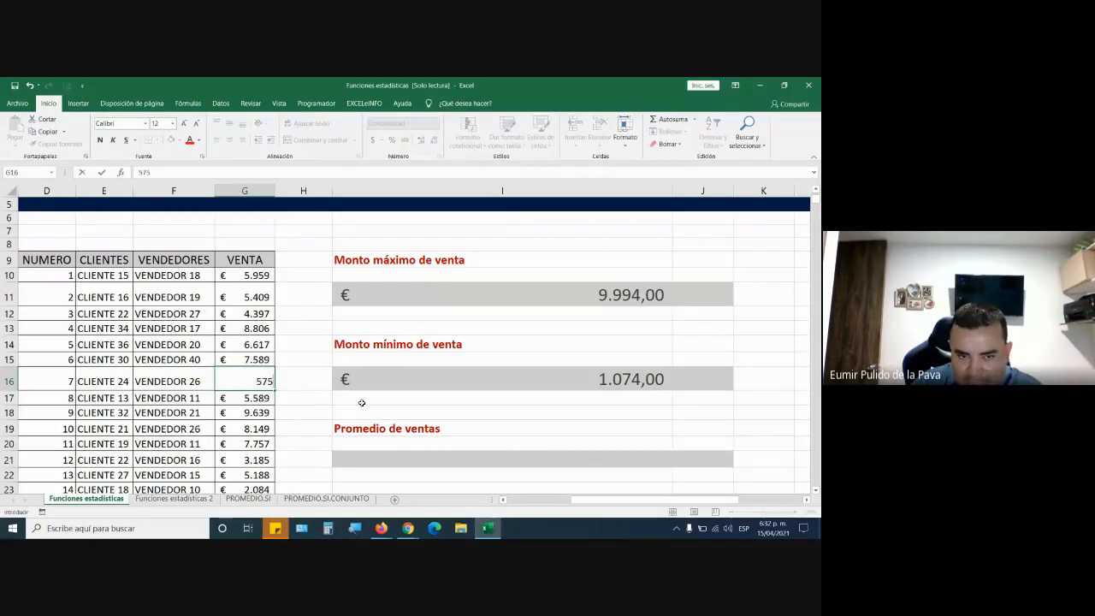
text(75)
key(Return)
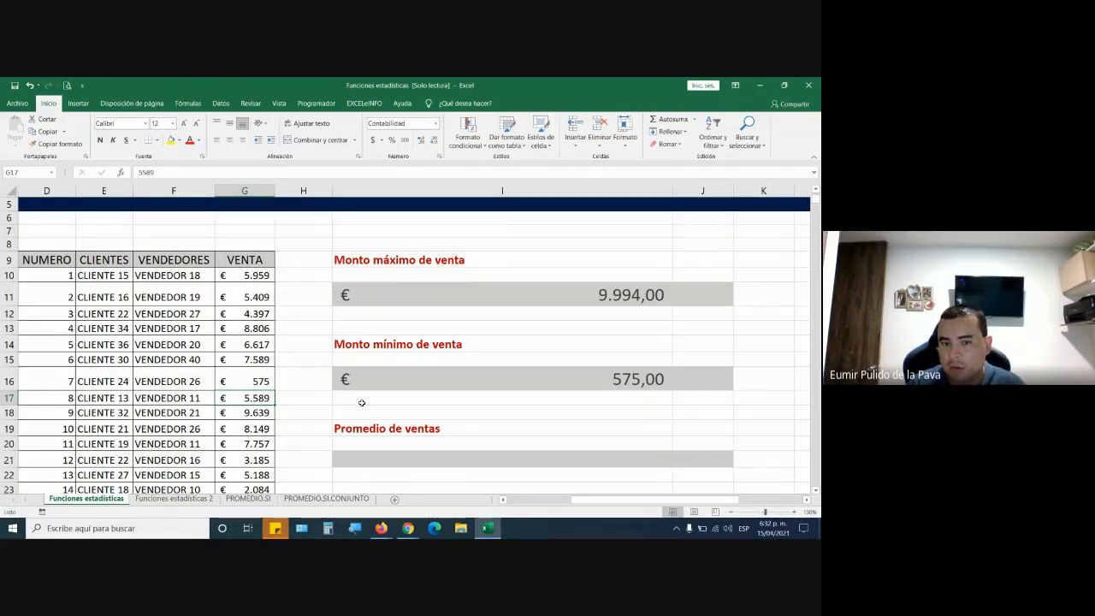
double_click(464, 379)
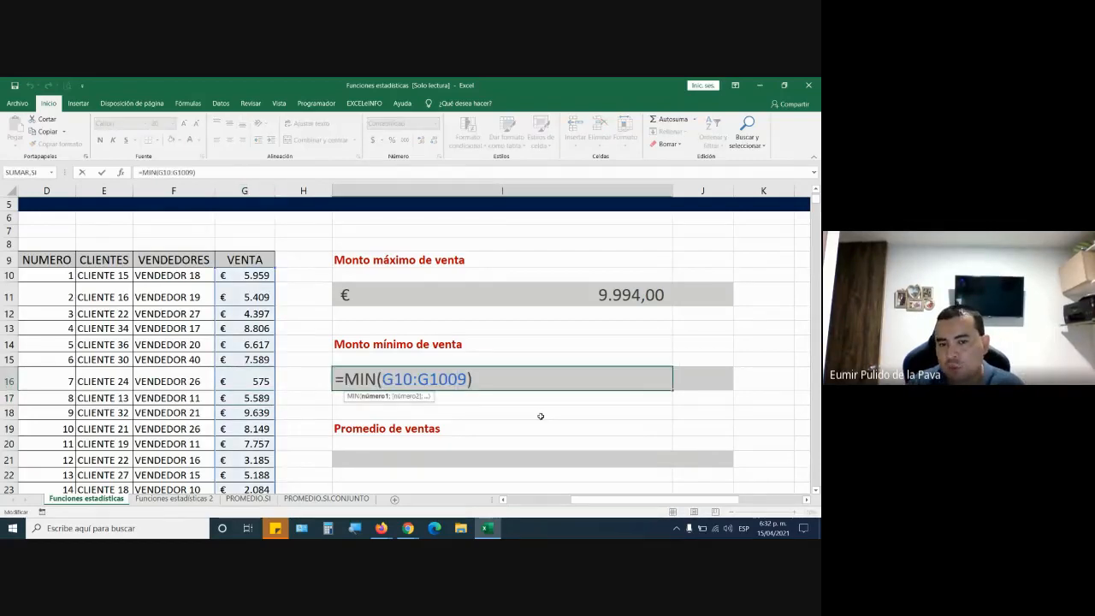
key(Return)
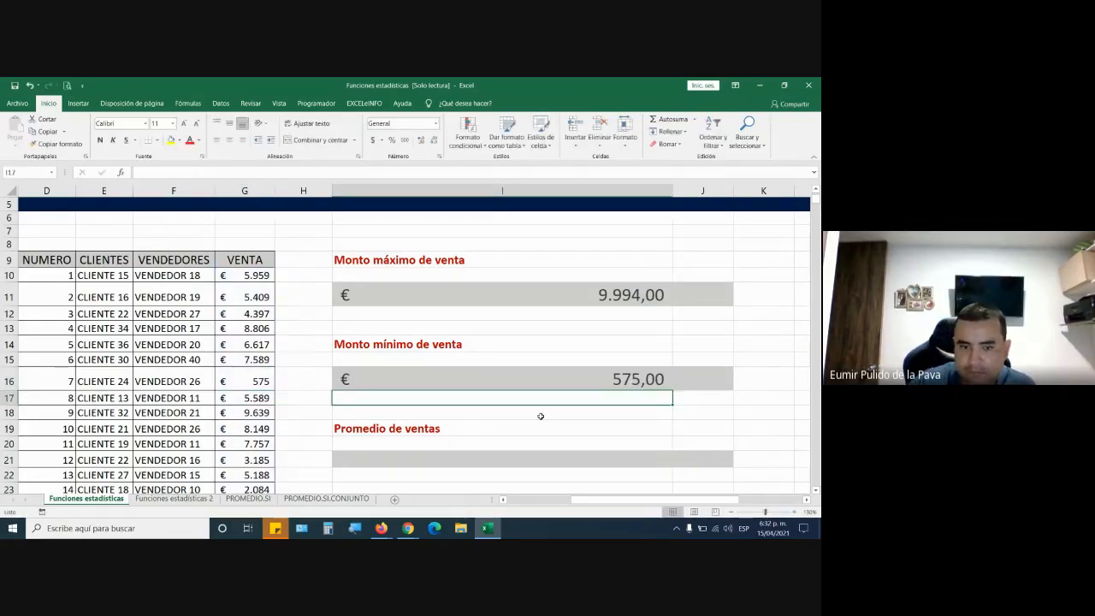
Switch to the Google Meet window in Chrome, admit the waiting participant, and return to Excel
mouse_move(408, 528)
click(377, 494)
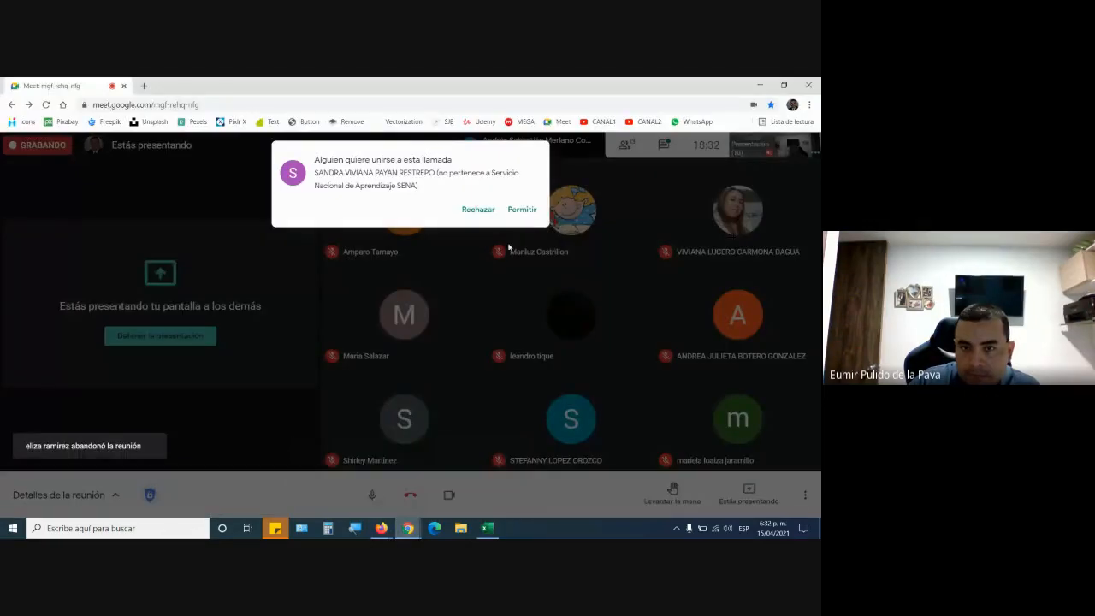
click(522, 210)
click(489, 528)
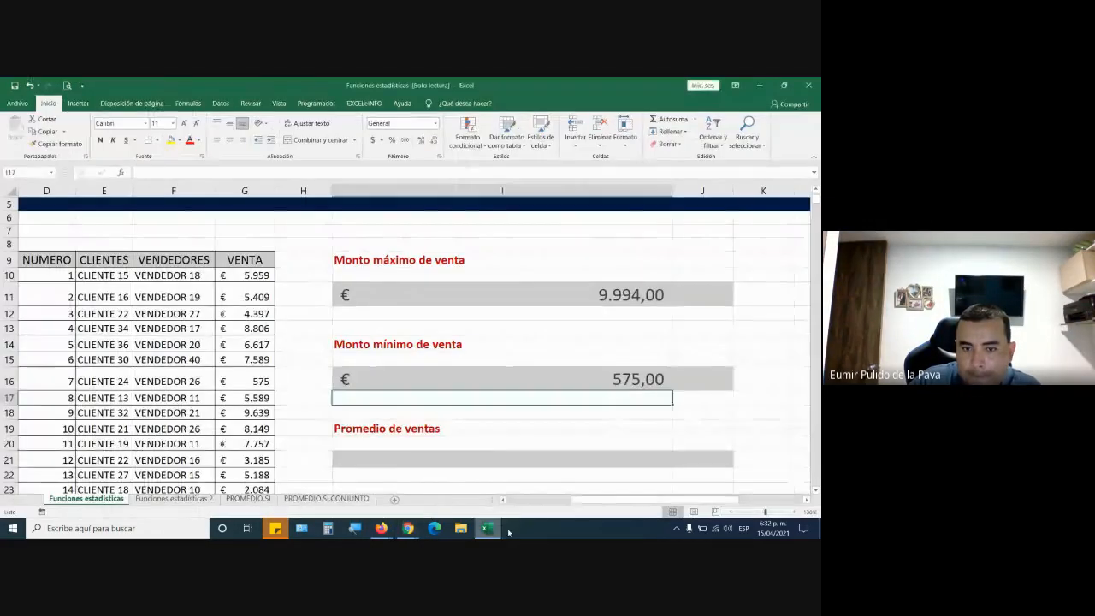
Copy the format of cell I16 to cell I21, under Promedio de ventas
click(447, 459)
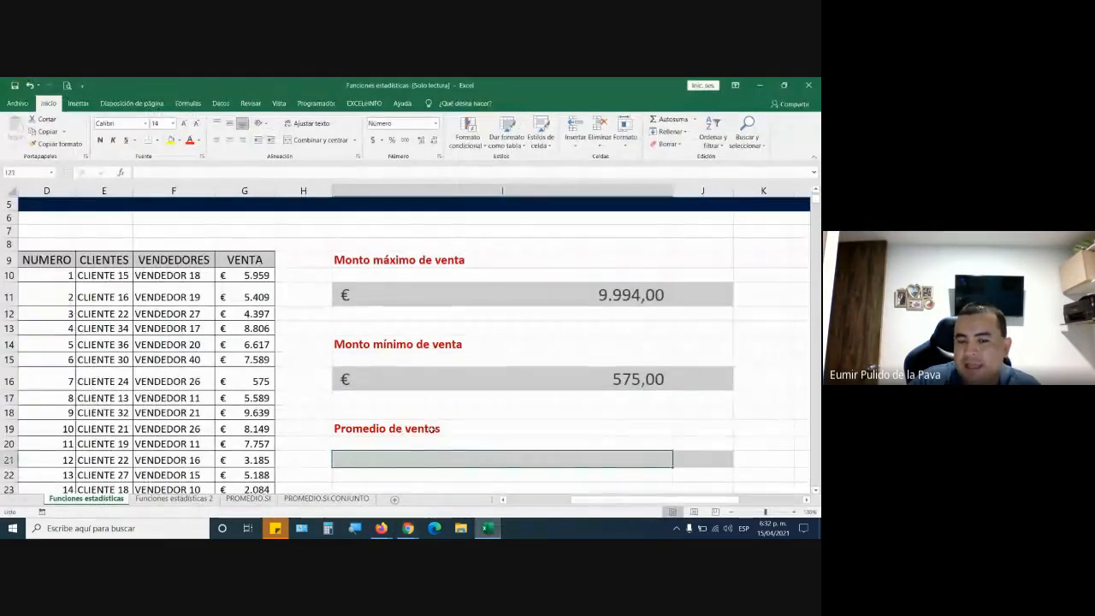
click(344, 379)
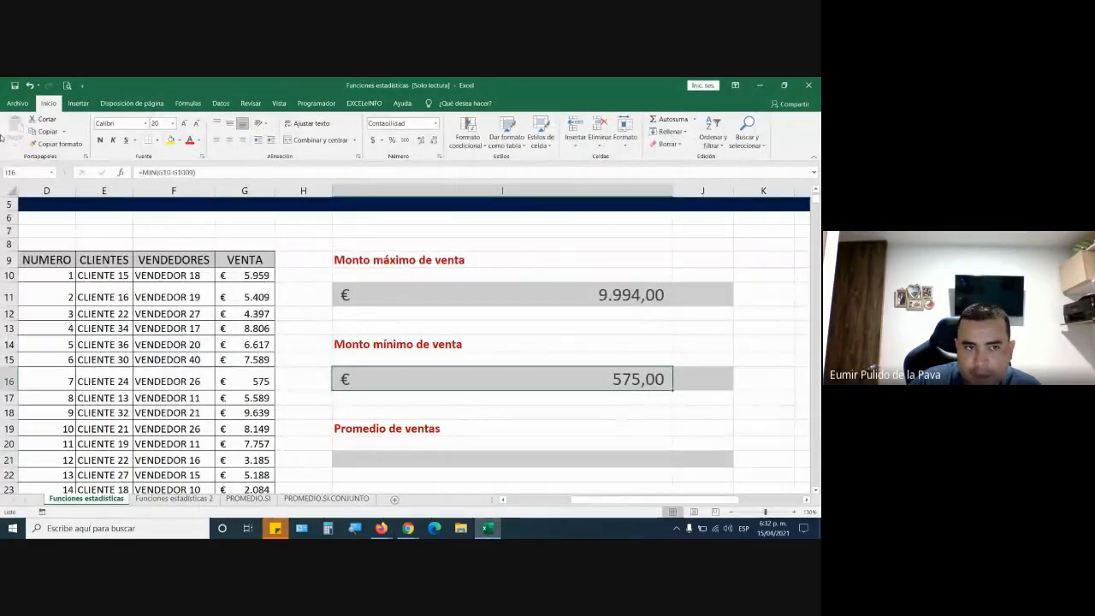
click(61, 150)
click(402, 459)
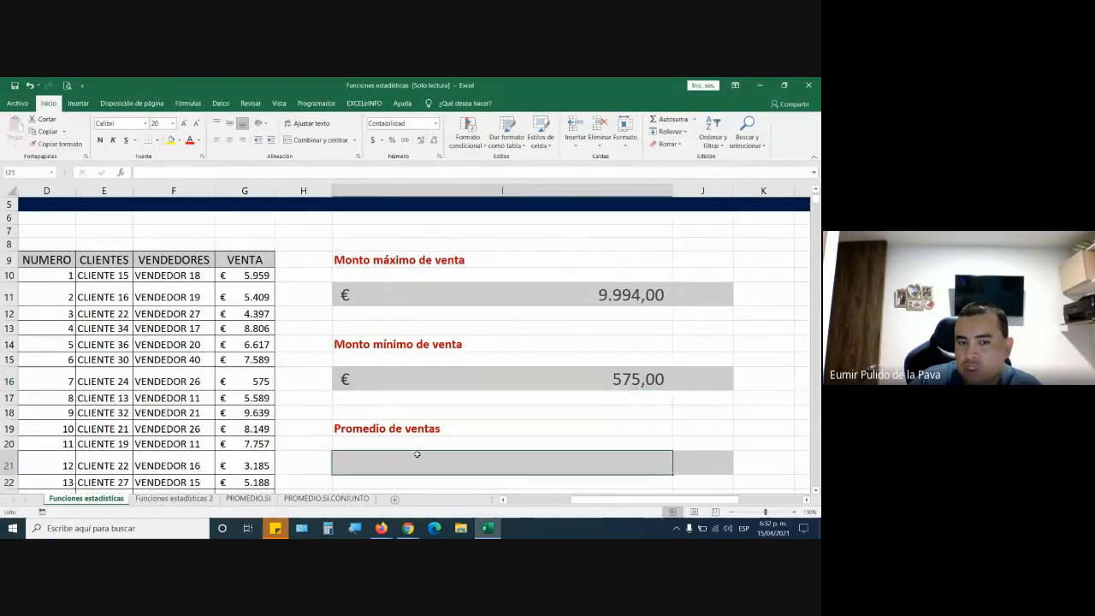
Calculate the average sale in cell I21 with the PROMEDIO function over G10:G1009 and review the finished formula
text(=)
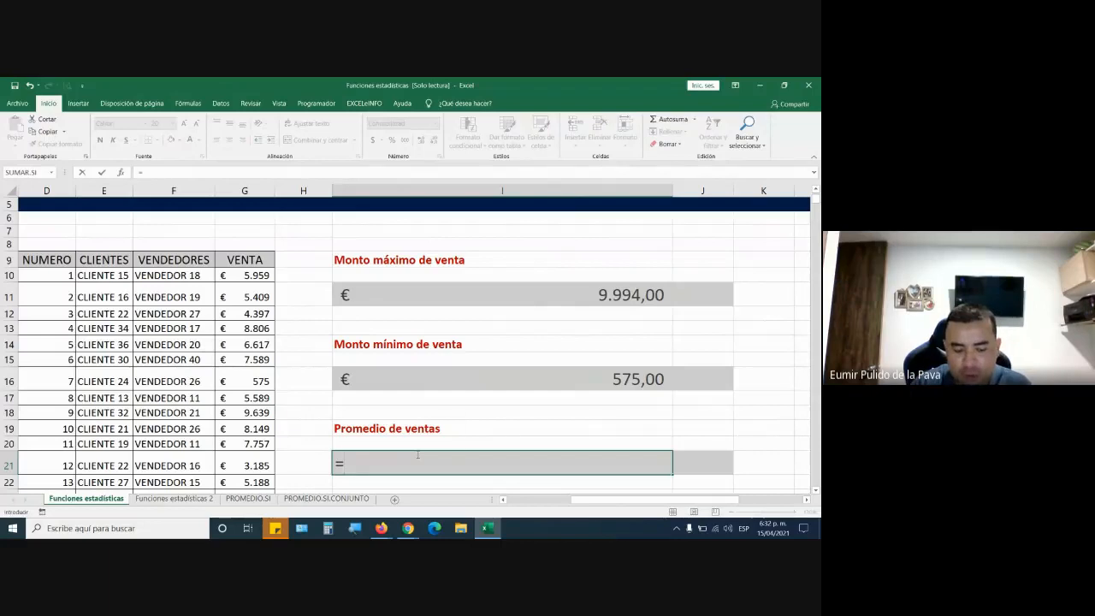
text(prom)
key(Tab)
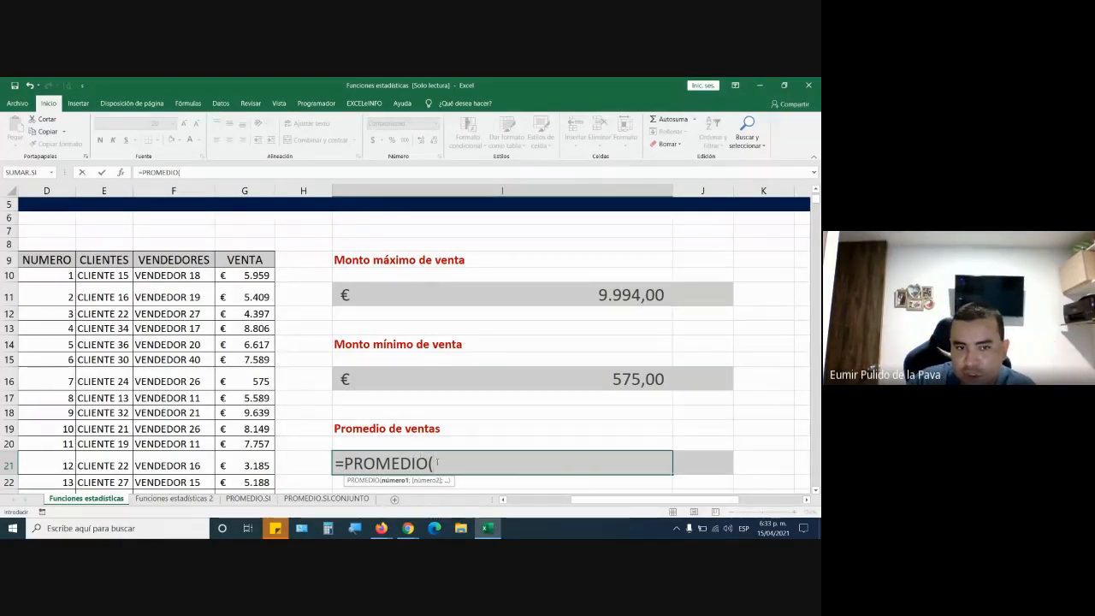
click(259, 275)
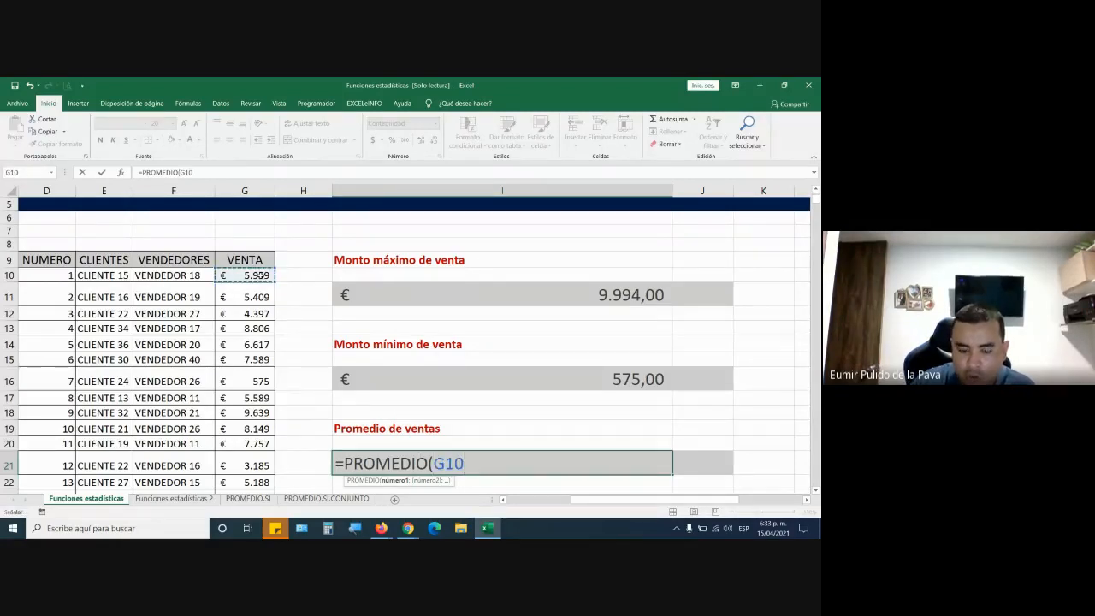
key(ctrl+shift+Down)
key(Return)
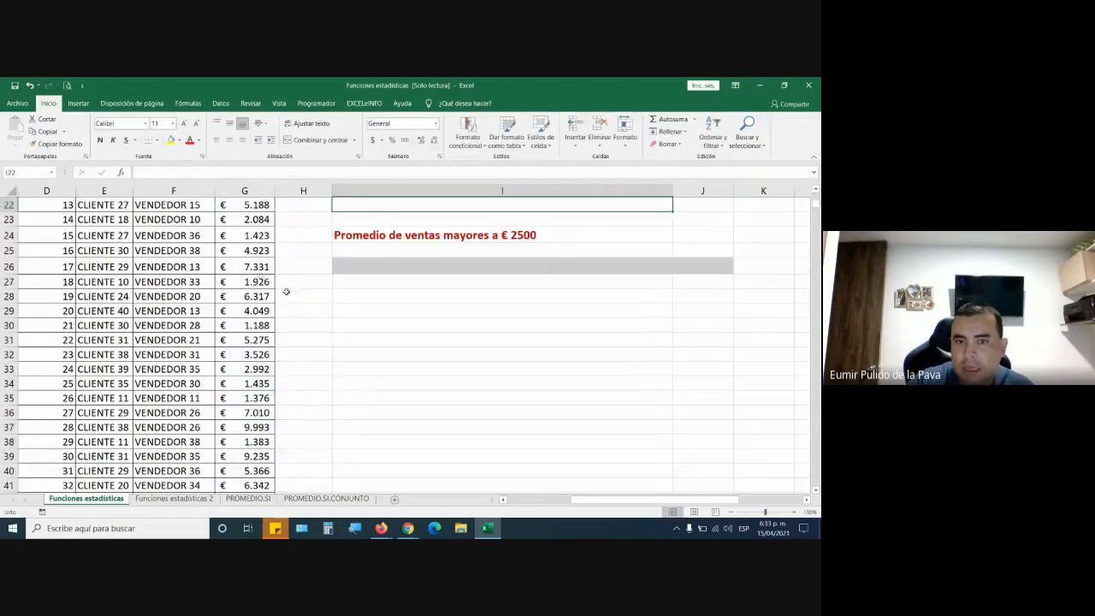
scroll(286, 291, up, 3)
key(Up)
key(F2)
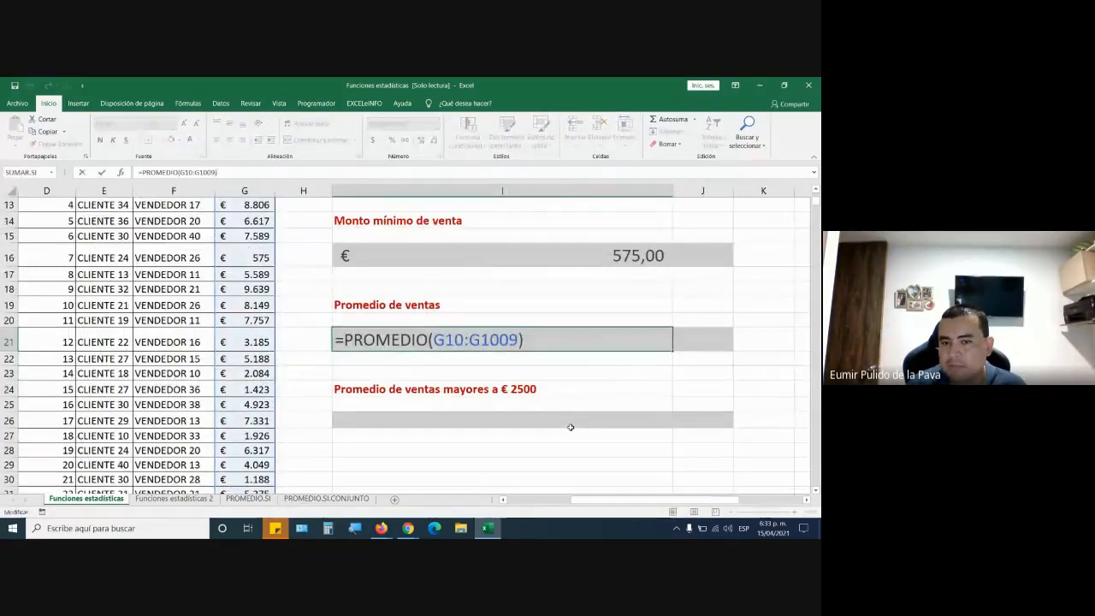
key(Return)
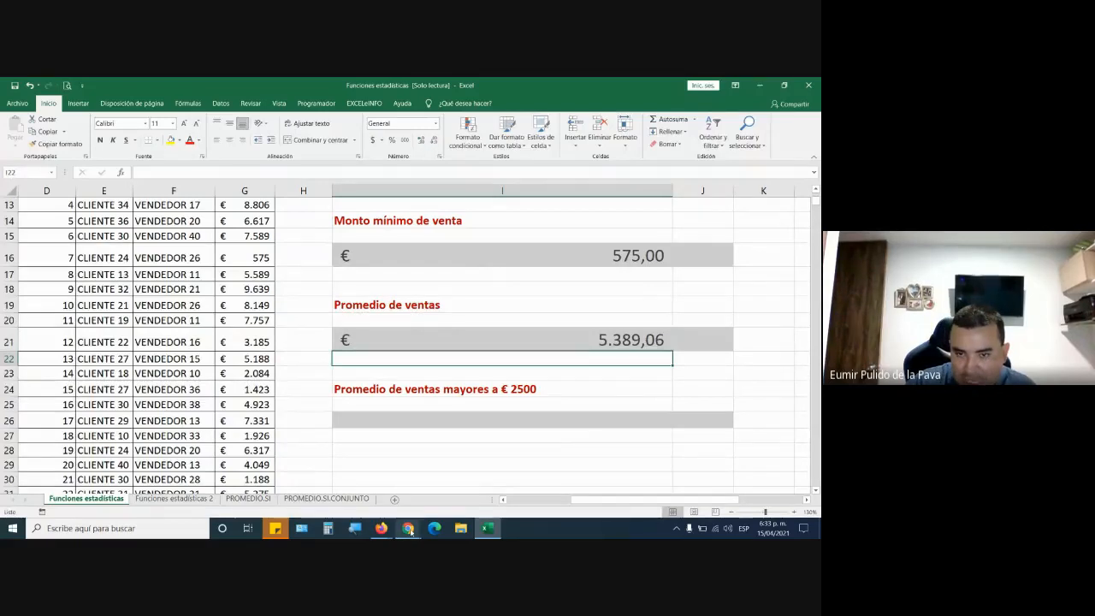
Switch to the Google Meet window, admit the participant waiting to join, and return to the workbook in Excel
mouse_move(409, 531)
click(349, 475)
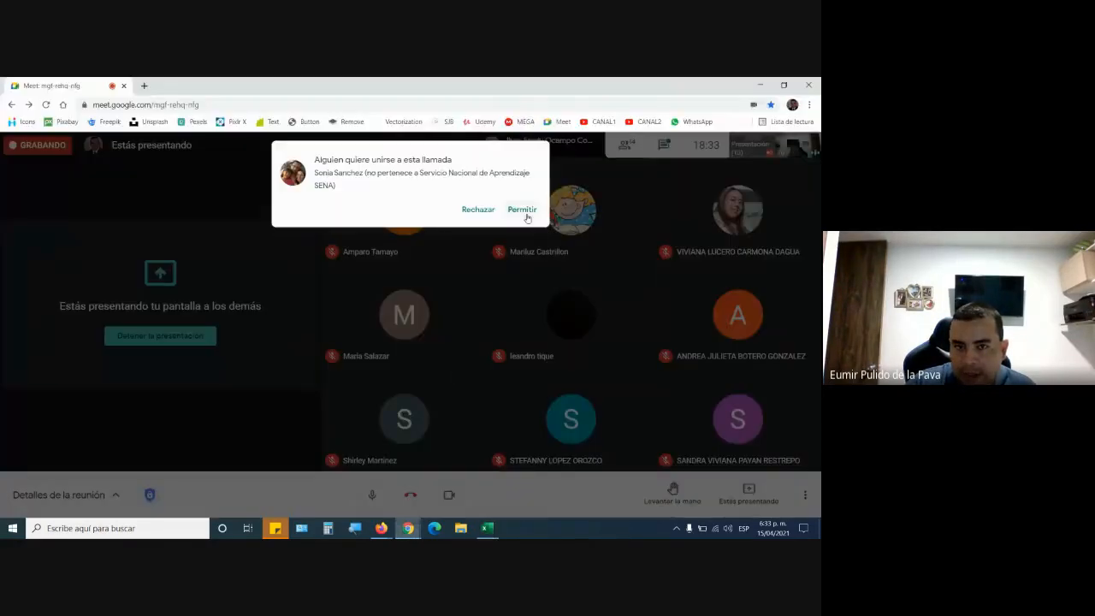
key(alt+Tab)
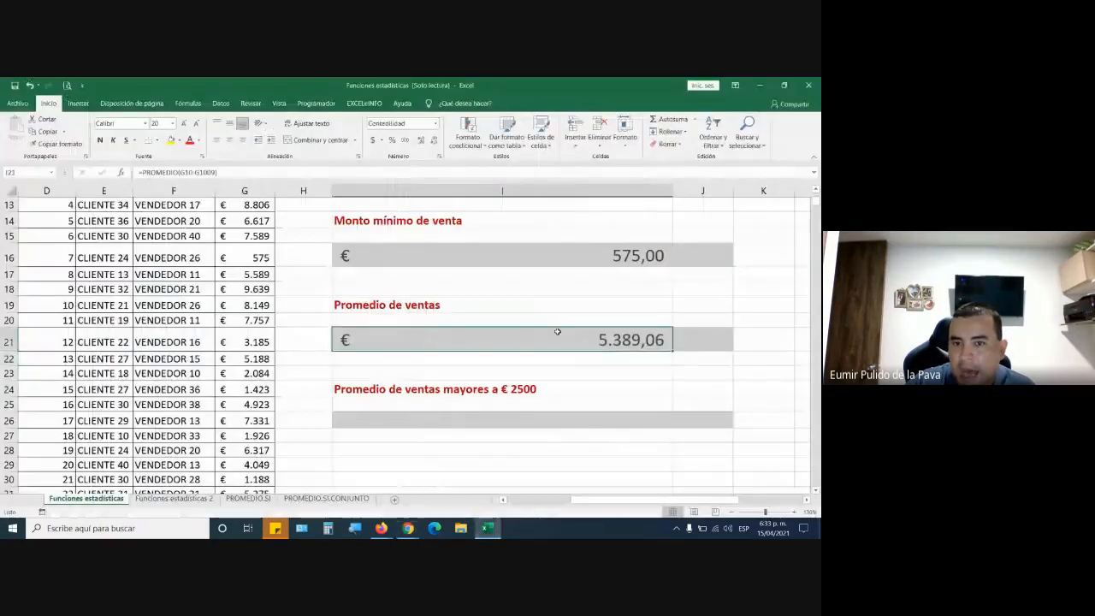
Open the PROMEDIO formula in cell I21 and examine its cell range against the VENTA column
double_click(560, 335)
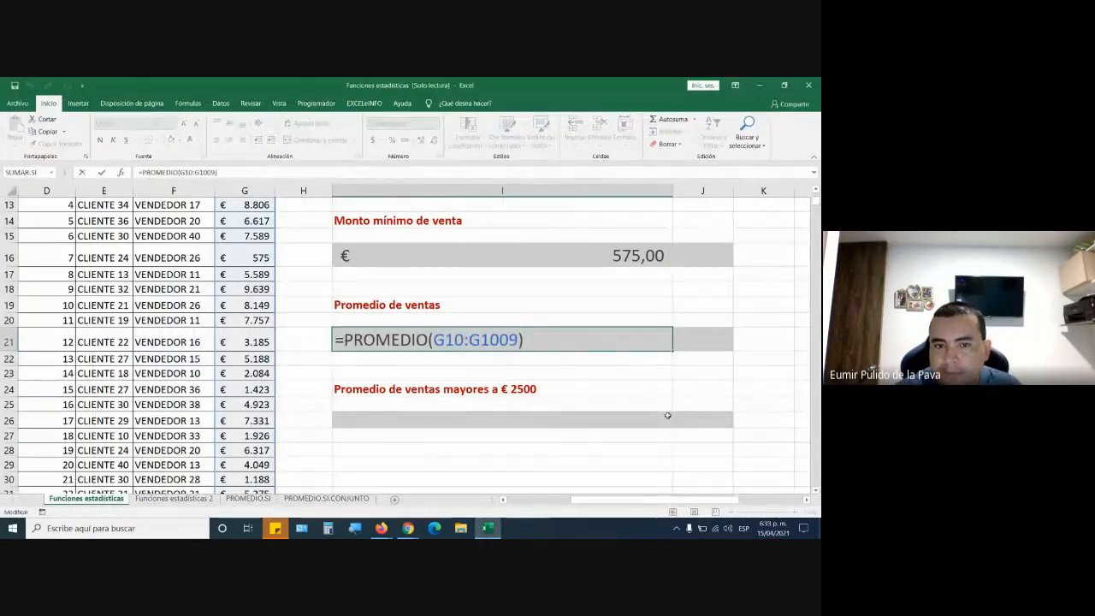
scroll(664, 418, up, 1)
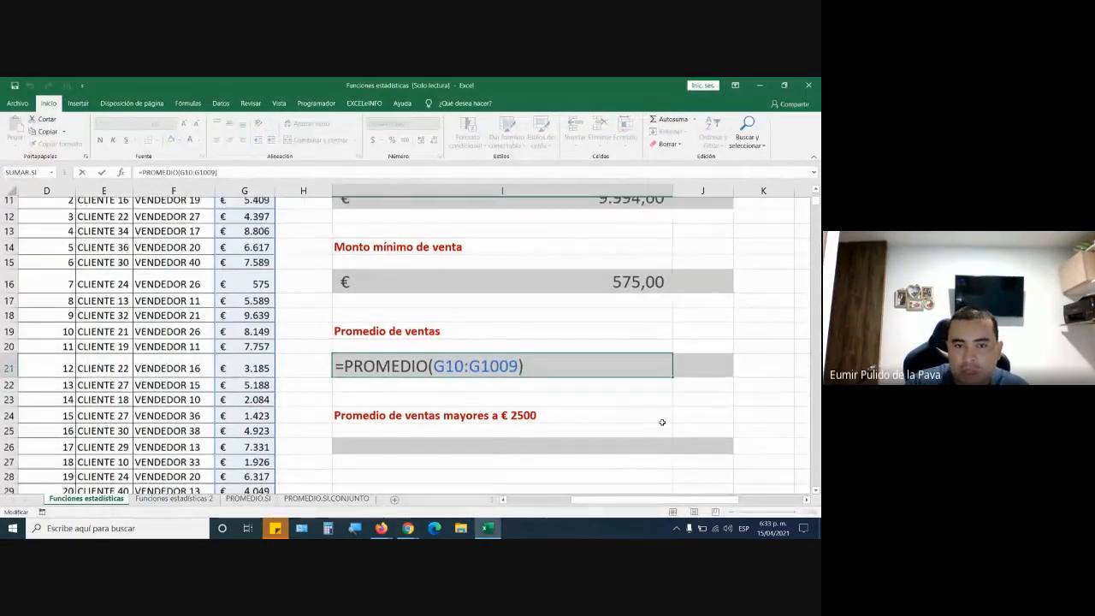
scroll(662, 422, up, 2)
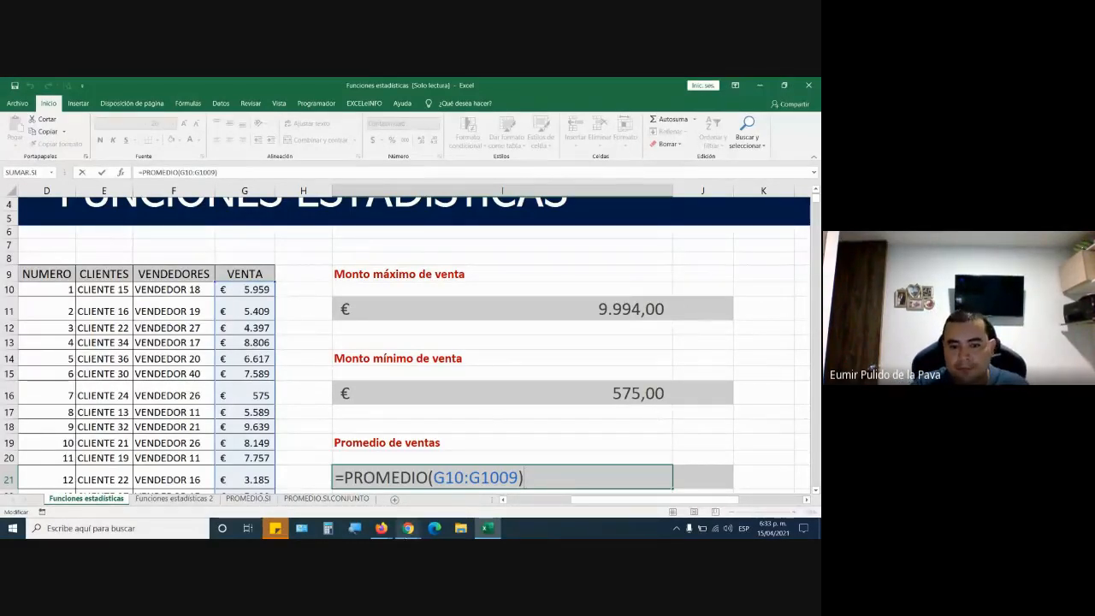
Switch to the Google Meet window, open the meeting chat, admit the waiting participant, and return to Excel
click(408, 528)
click(347, 499)
click(753, 146)
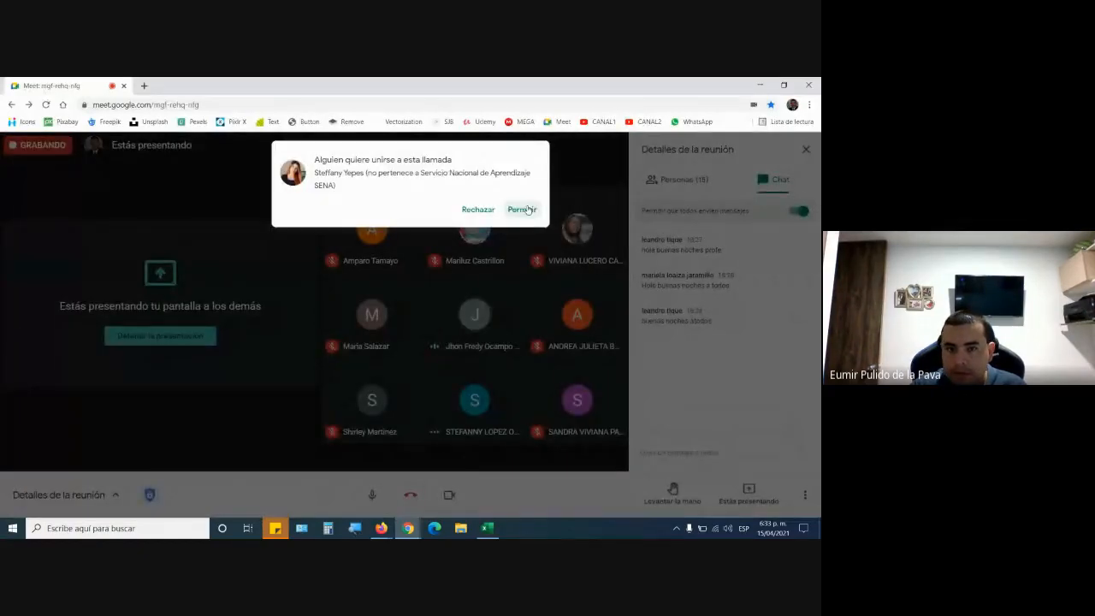
click(524, 209)
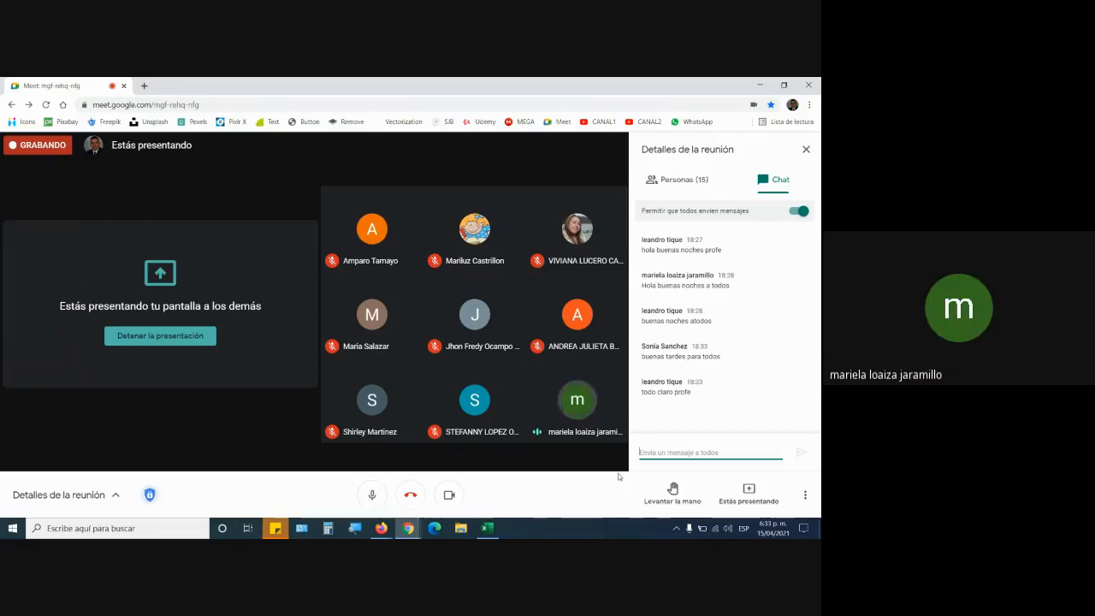
key(alt+Tab)
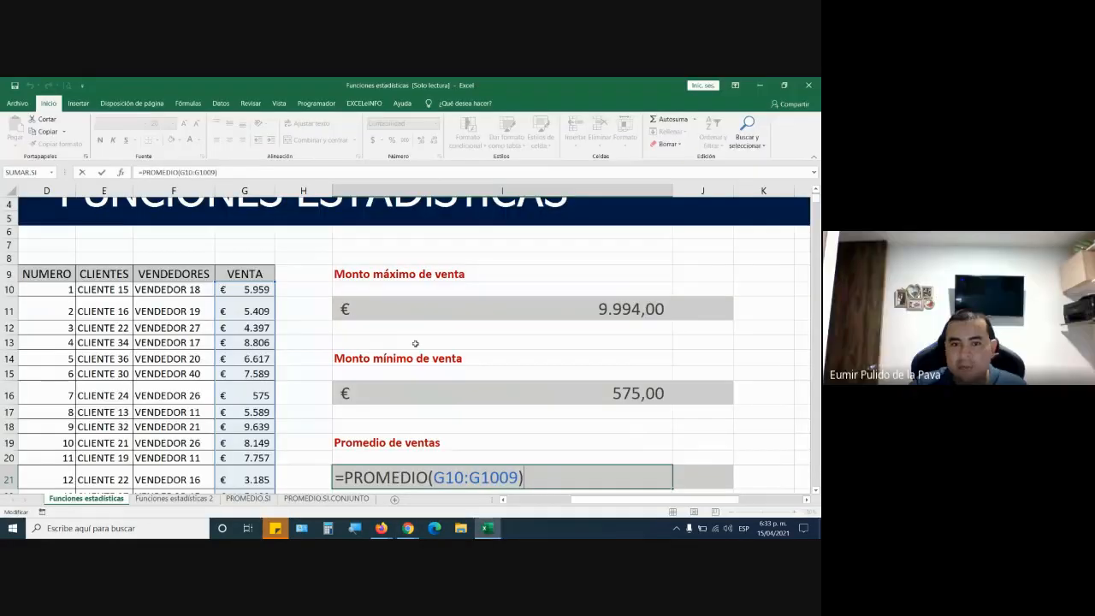
Compare the MAX formula in cell I11 with the MIN formula in cell I16, leaving both unedited
double_click(423, 309)
click(444, 392)
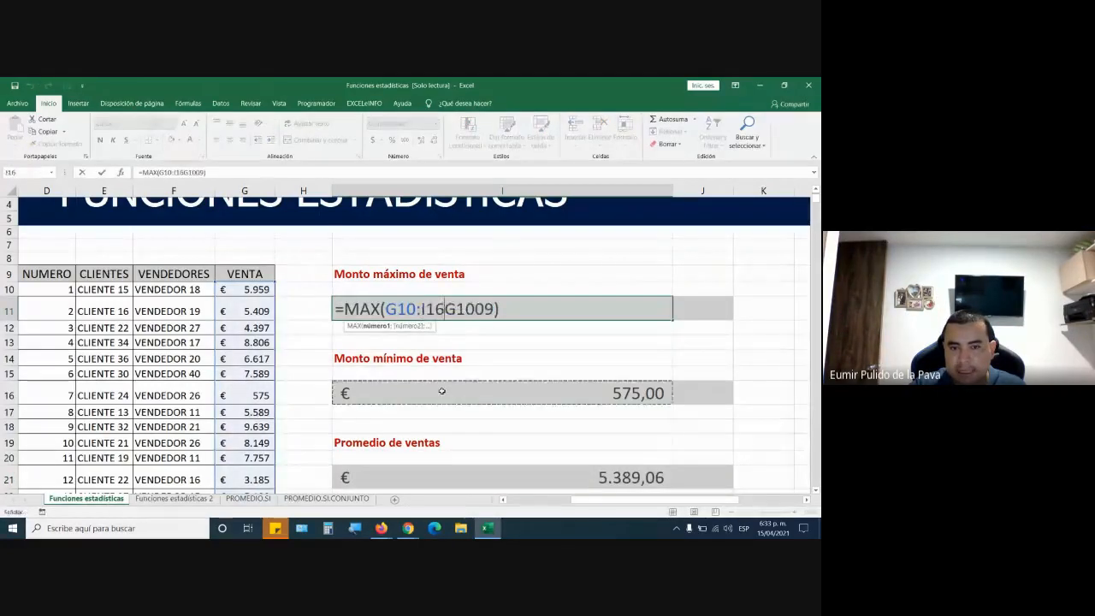
key(Escape)
double_click(443, 392)
scroll(447, 393, down, 2)
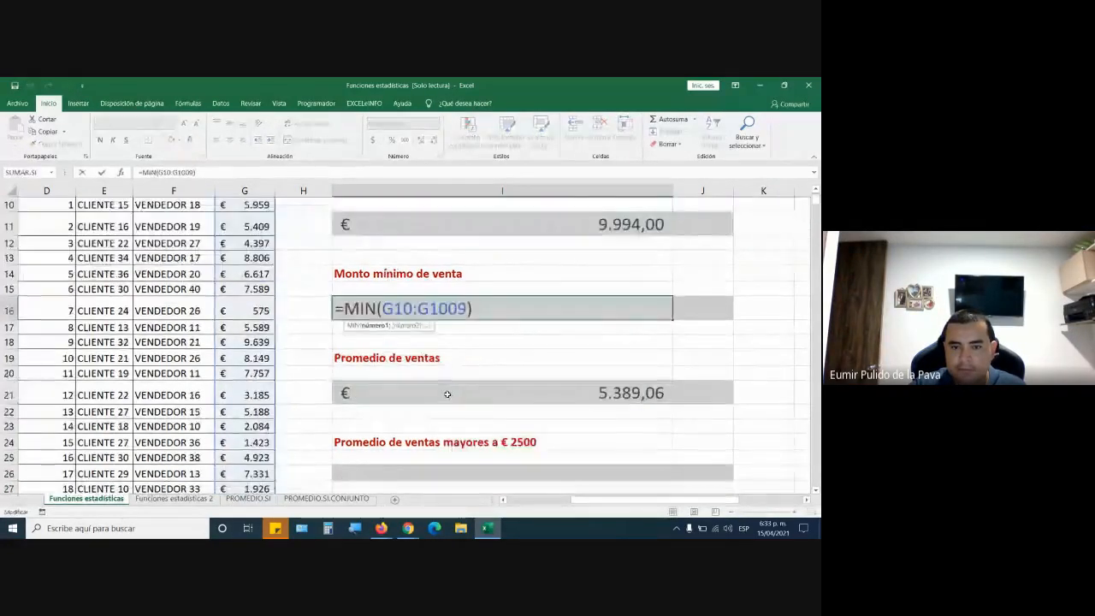
key(Escape)
Re-examine the function name and cell range of the PROMEDIO formula in cell I21 without editing it
click(448, 392)
double_click(448, 392)
key(Escape)
double_click(454, 391)
scroll(468, 368, down, 2)
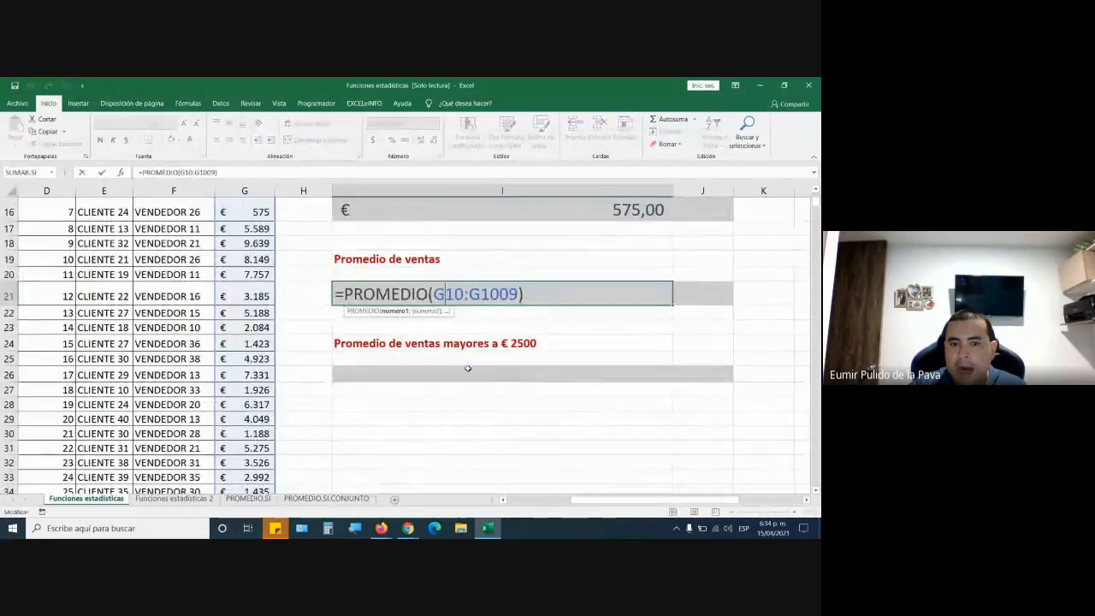
key(Escape)
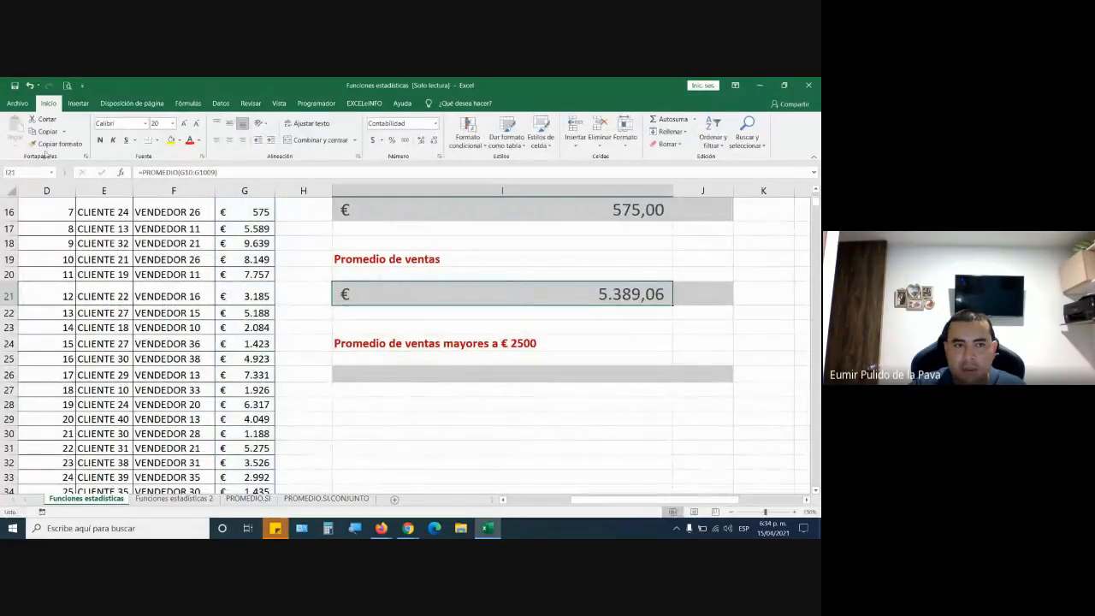
Copy the cell formatting of the average in I21 to the empty result cell I26
click(52, 145)
click(354, 374)
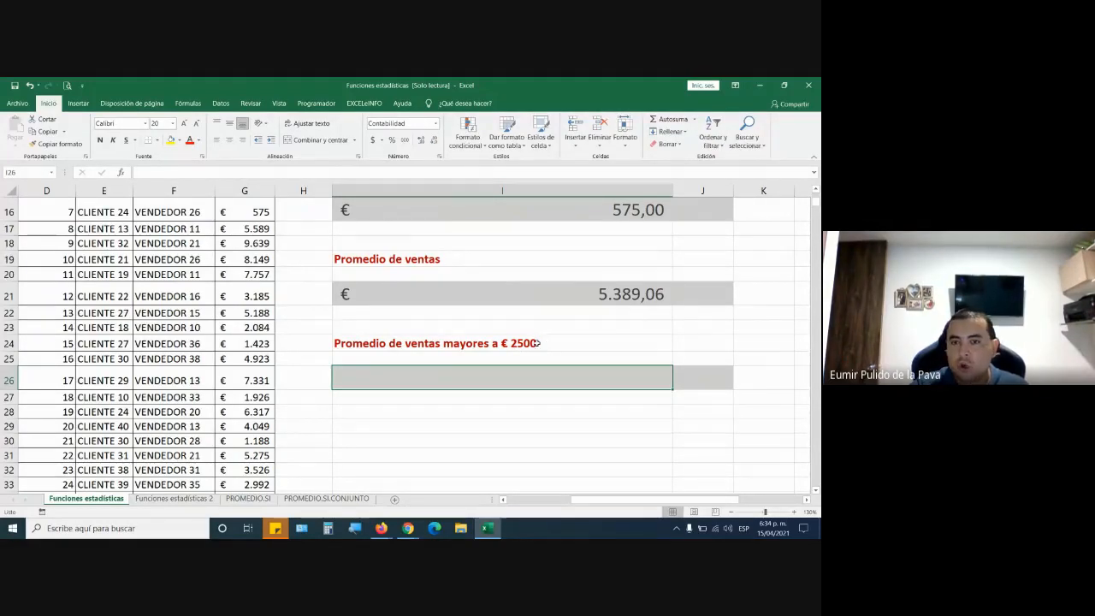
Open the PROMEDIO formula in cell I21 to review its function name and cell range, leaving it unedited
scroll(539, 342, up, 2)
double_click(532, 391)
key(Left)
key(Left)
key(Left)
key(Left)
key(Left)
key(Left)
key(Left)
key(Left)
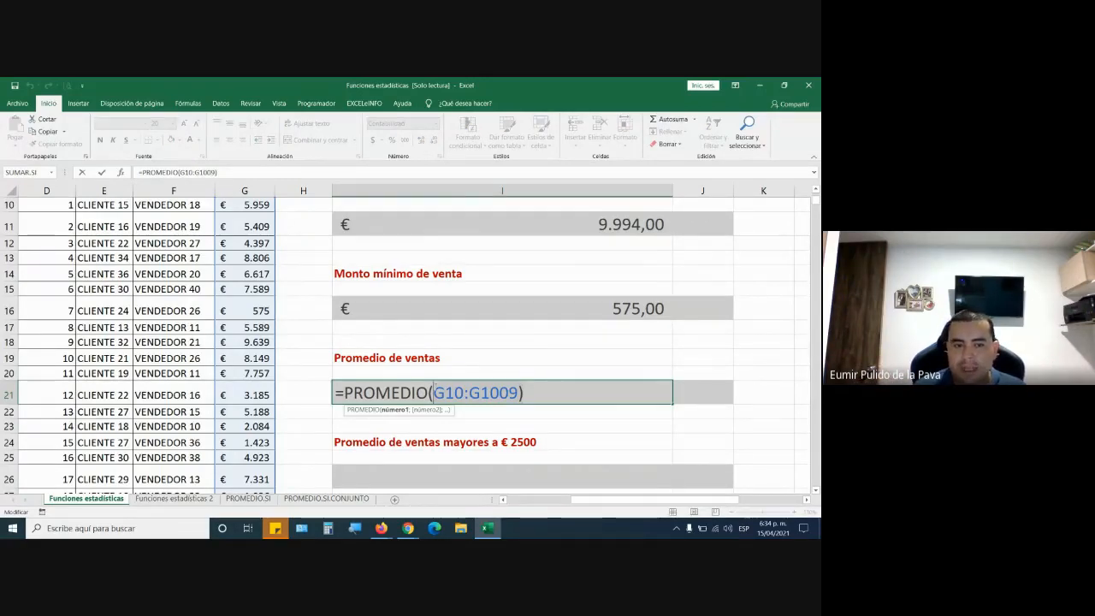
key(Return)
scroll(436, 402, down, 1)
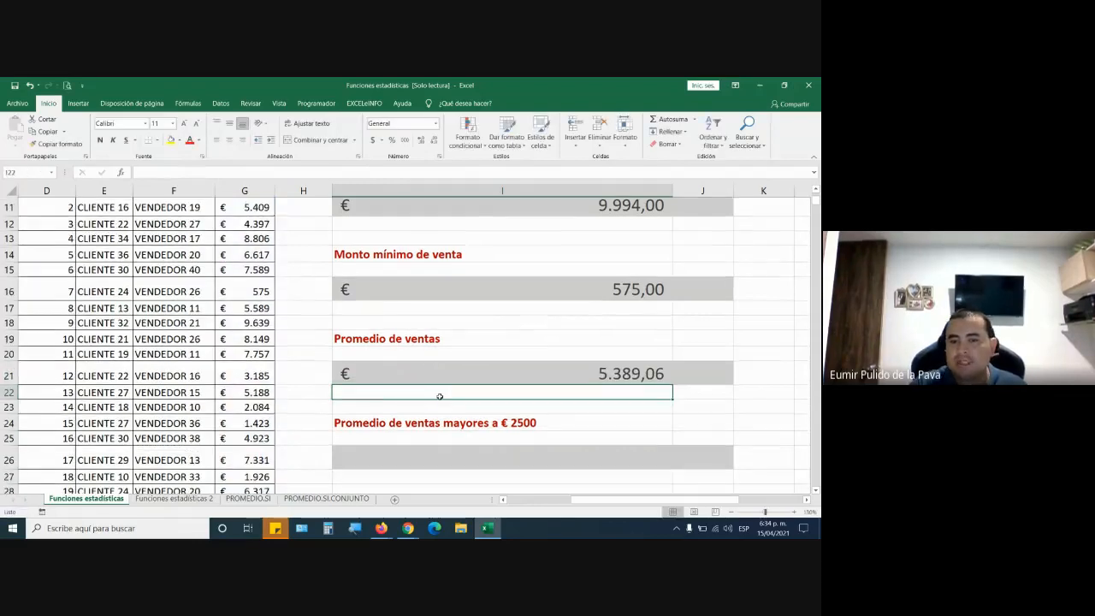
Examine individual amounts in the VENTA column for sales below the € 2500 condition stated above cell I26
click(442, 416)
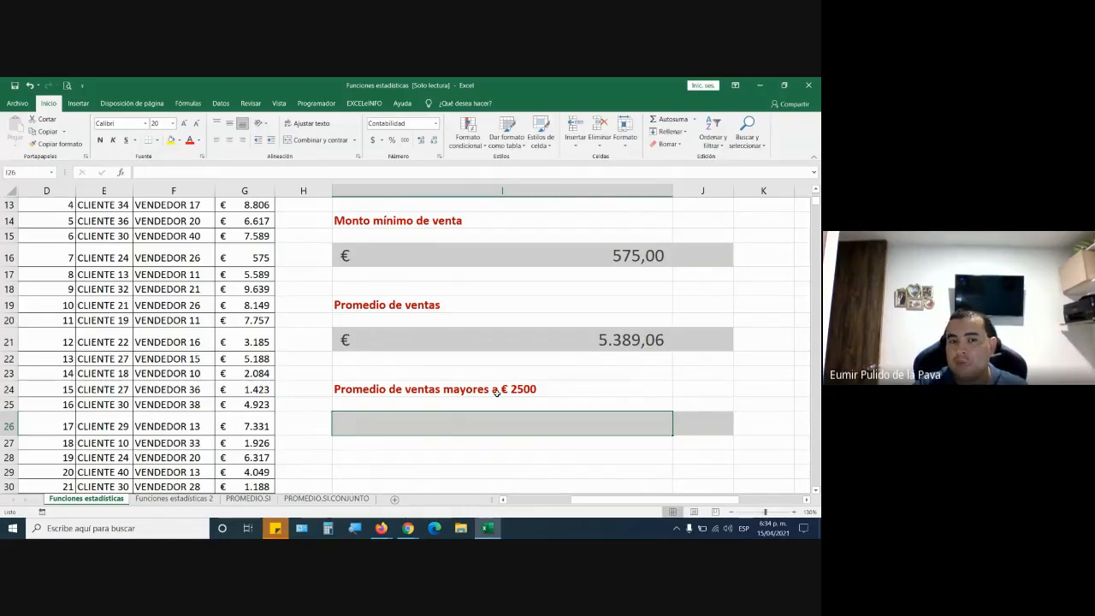
scroll(496, 392, up, 4)
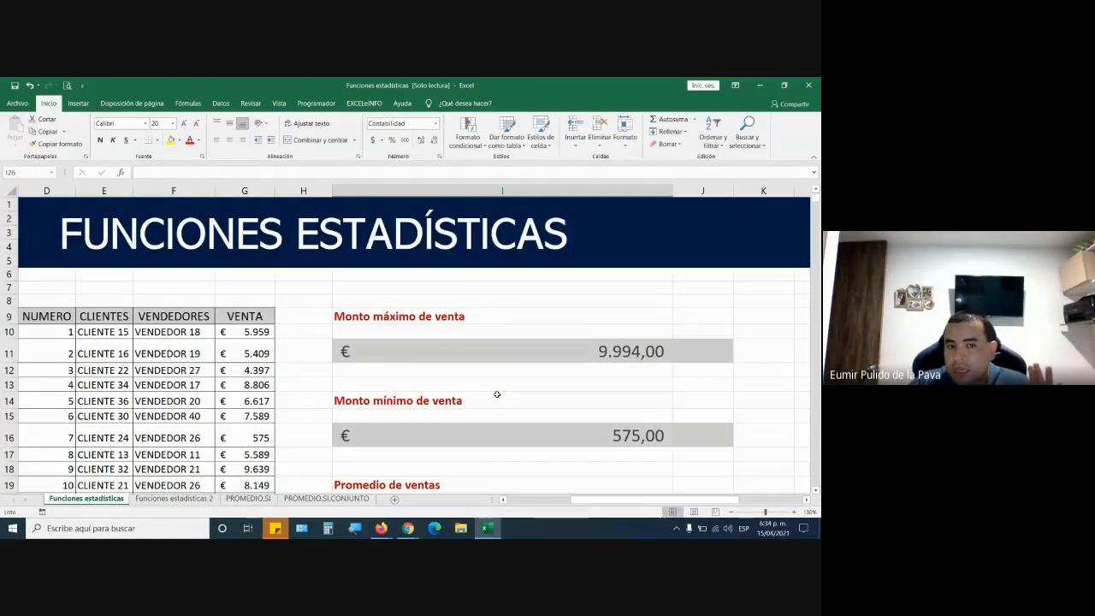
scroll(488, 386, down, 2)
click(251, 357)
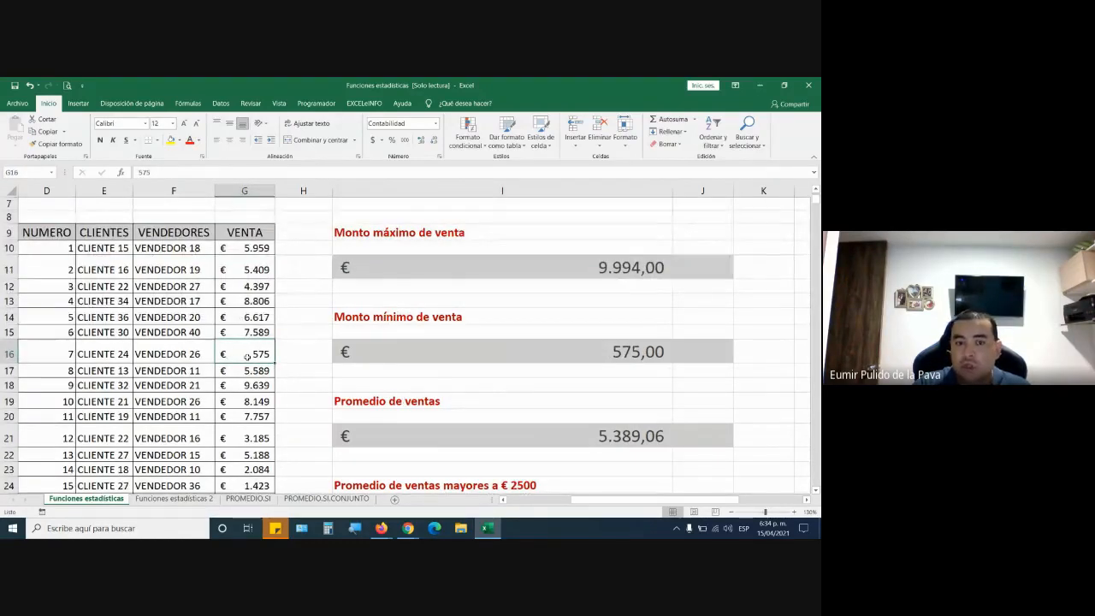
scroll(298, 364, down, 3)
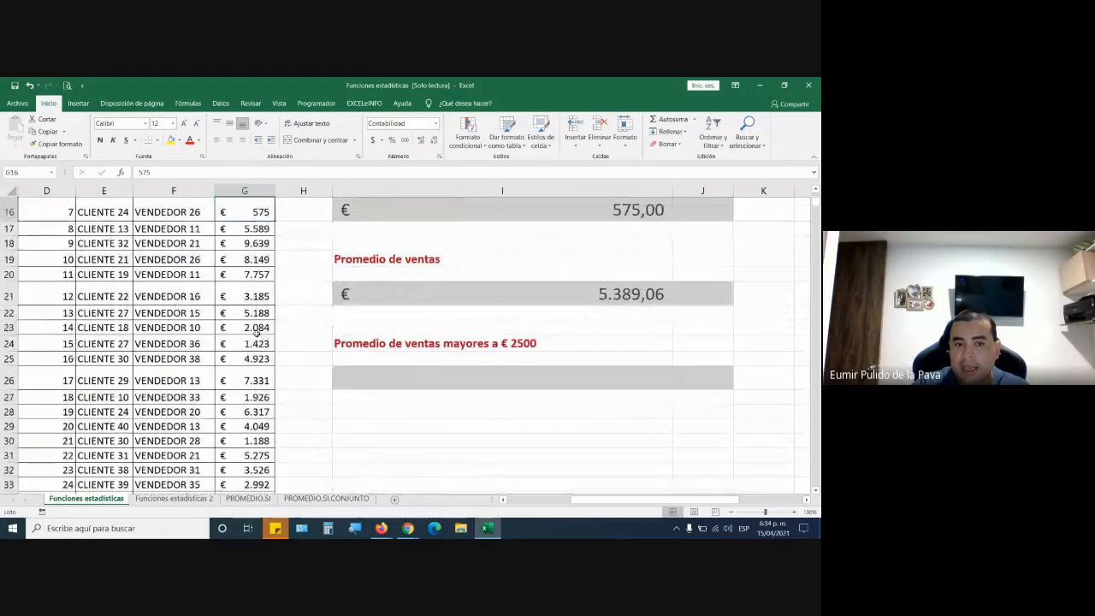
click(249, 345)
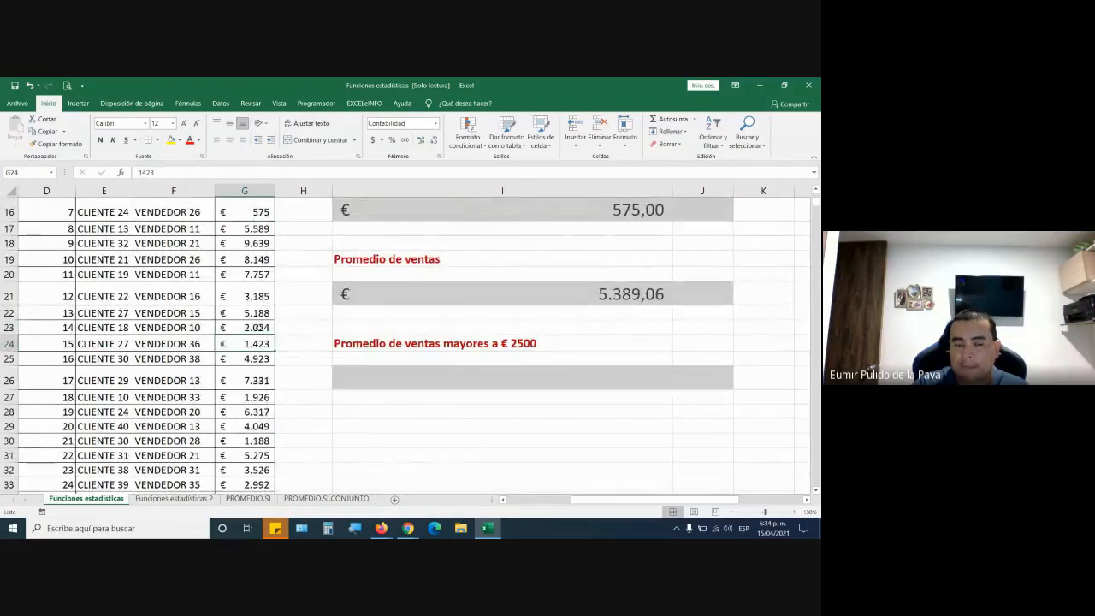
click(258, 328)
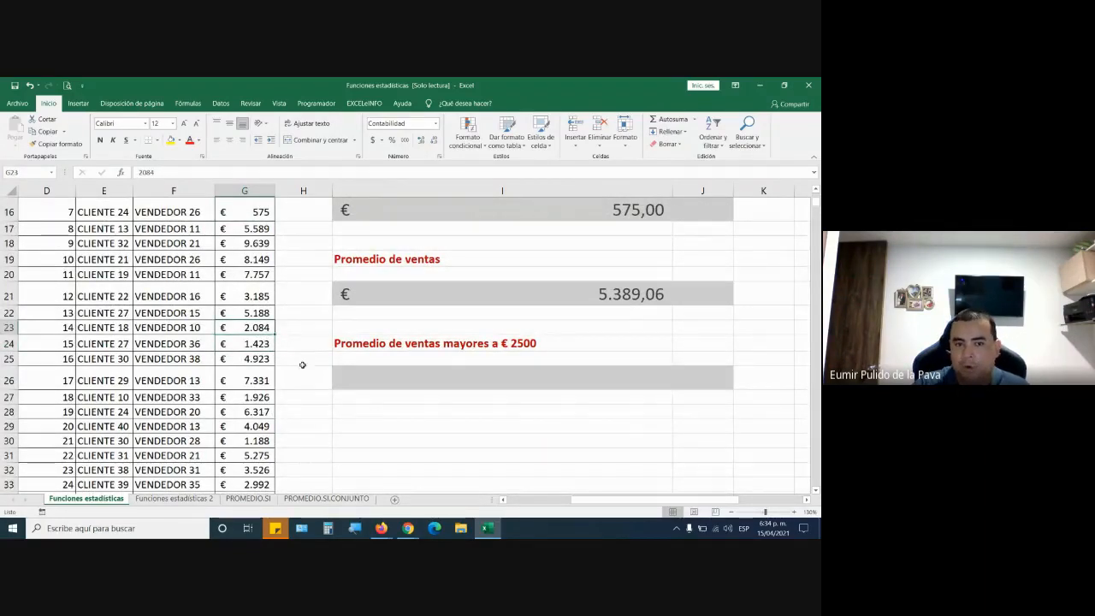
click(261, 397)
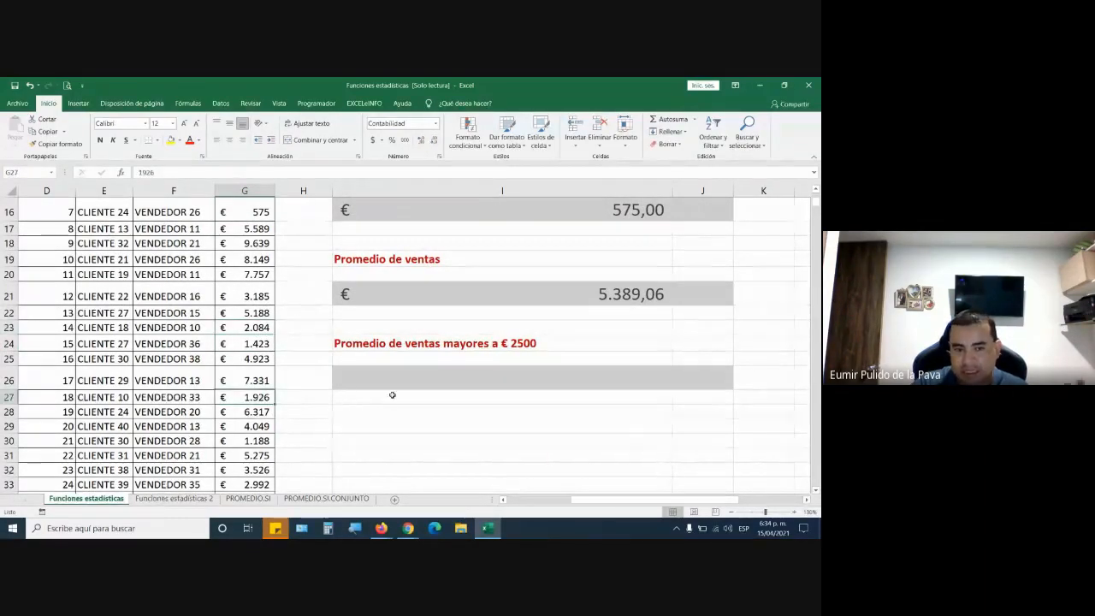
scroll(392, 394, up, 1)
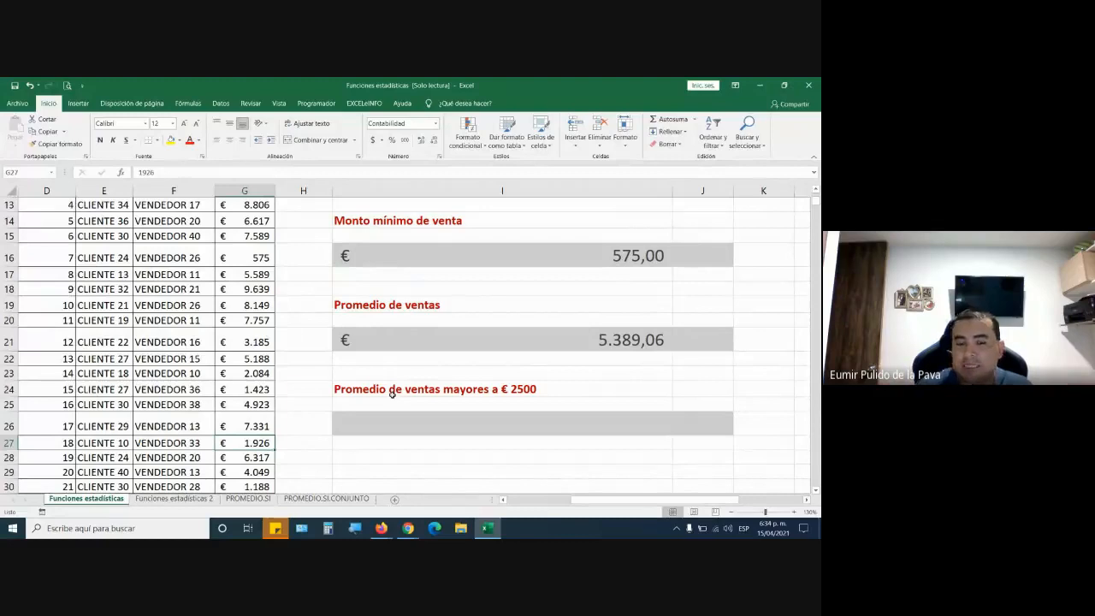
Check the Google Meet chat and, back in Excel, review the MIN formula in cell I16 against the VENTA column
key(alt+Tab)
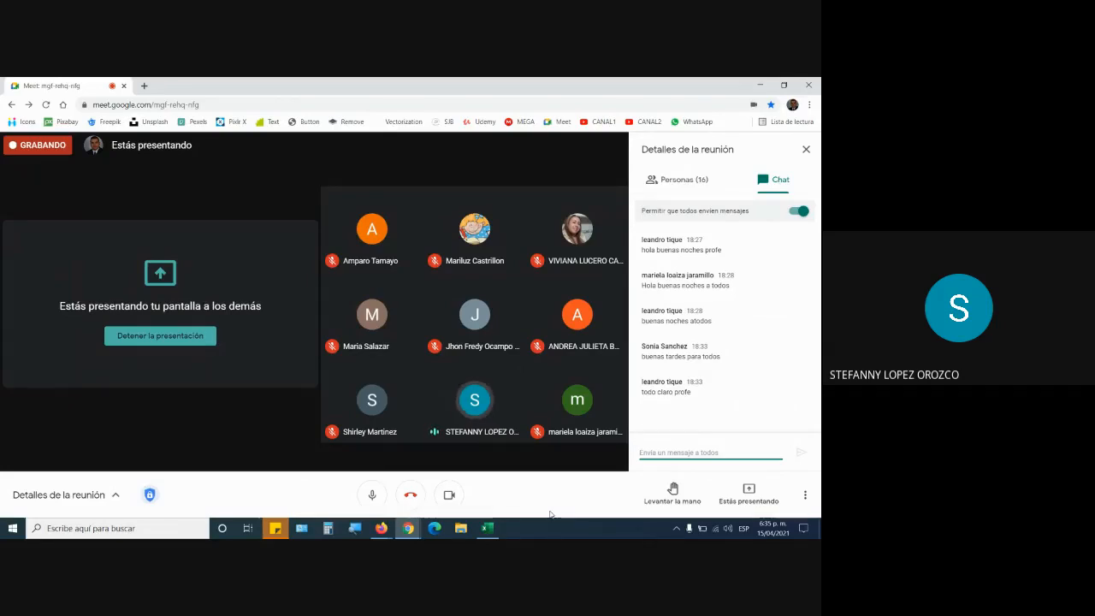
key(alt+Tab)
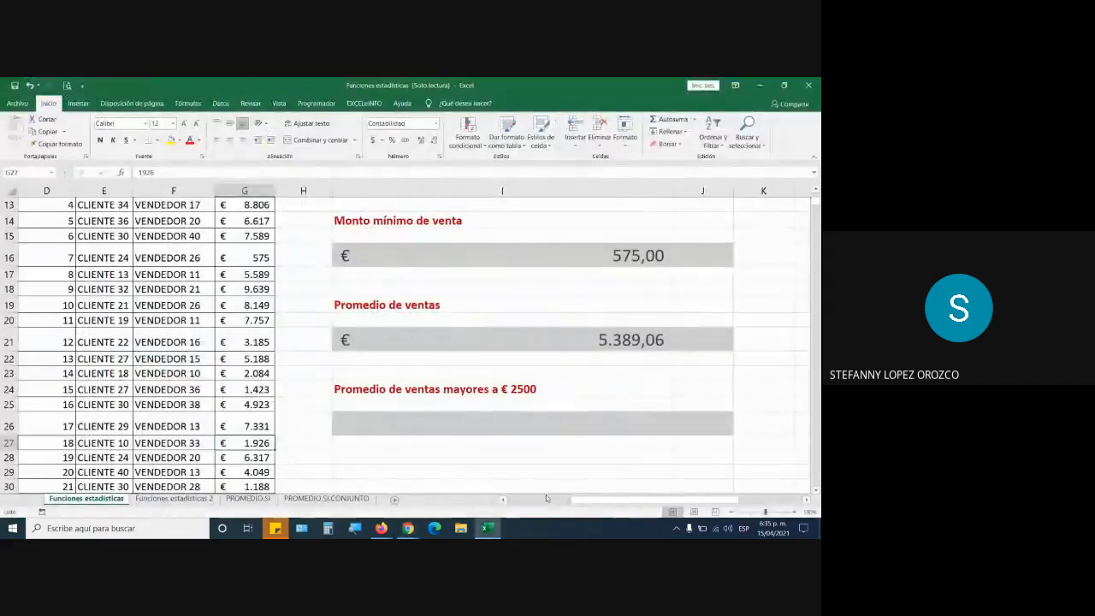
scroll(257, 348, up, 2)
click(257, 351)
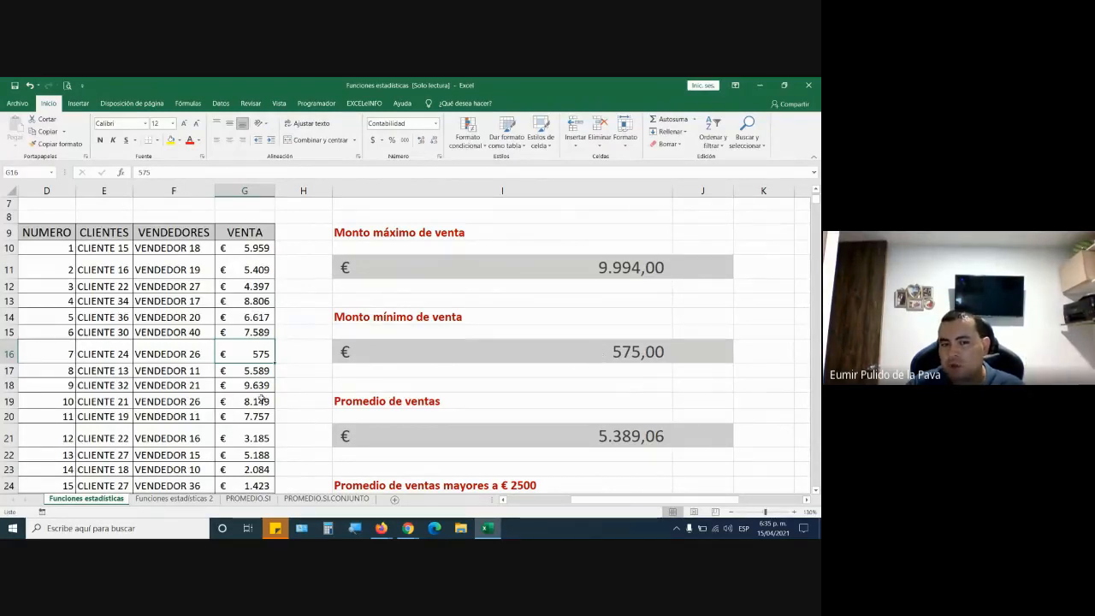
double_click(558, 352)
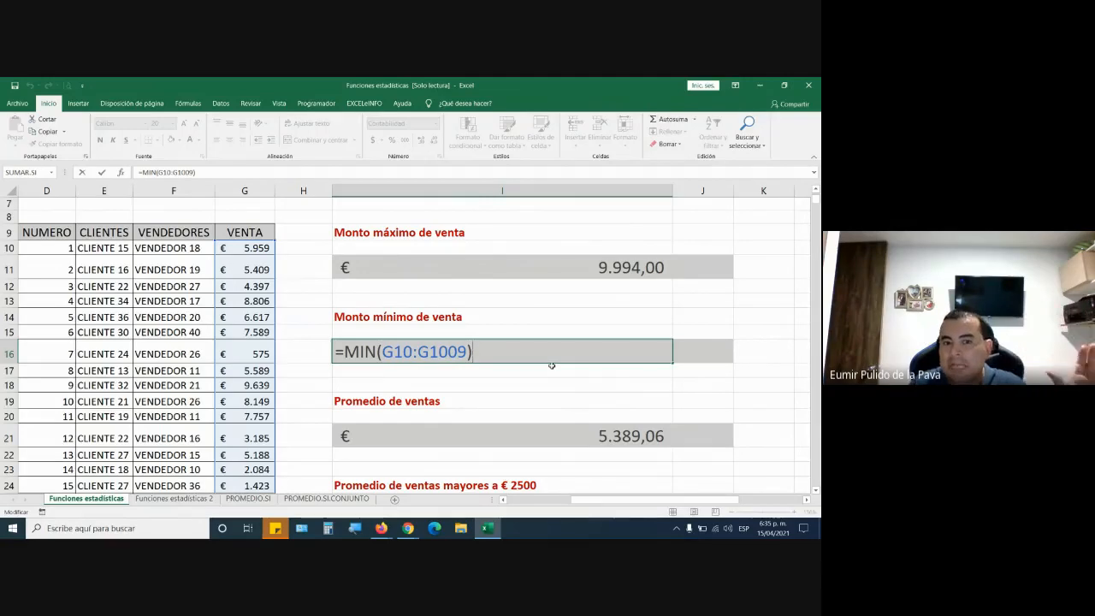
key(Return)
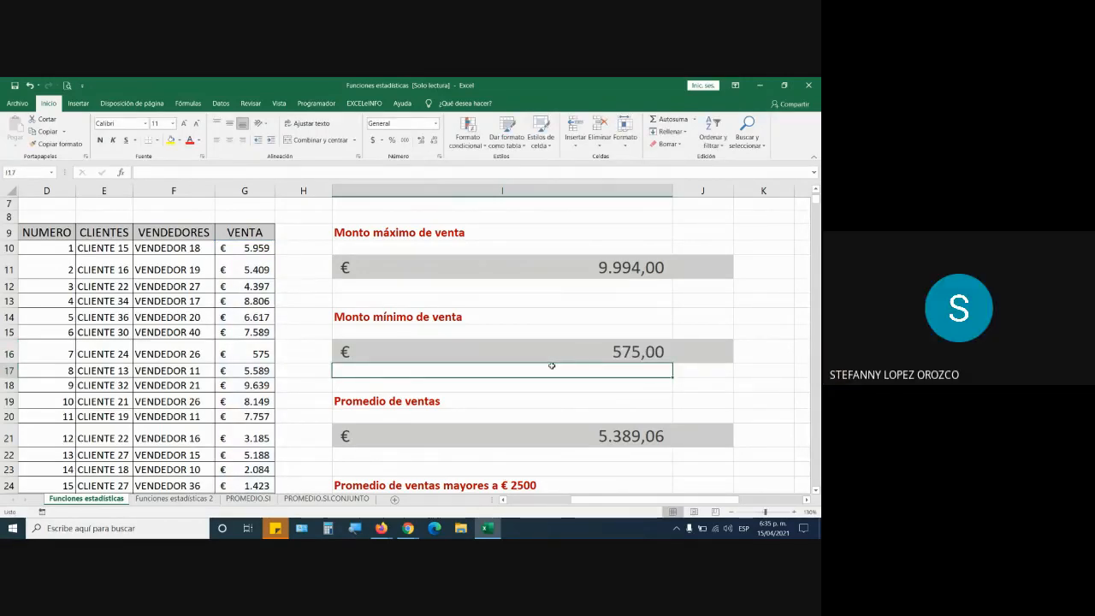
Set the VENTA amount in cell G11 to 150 and select the empty result cell I26
click(247, 270)
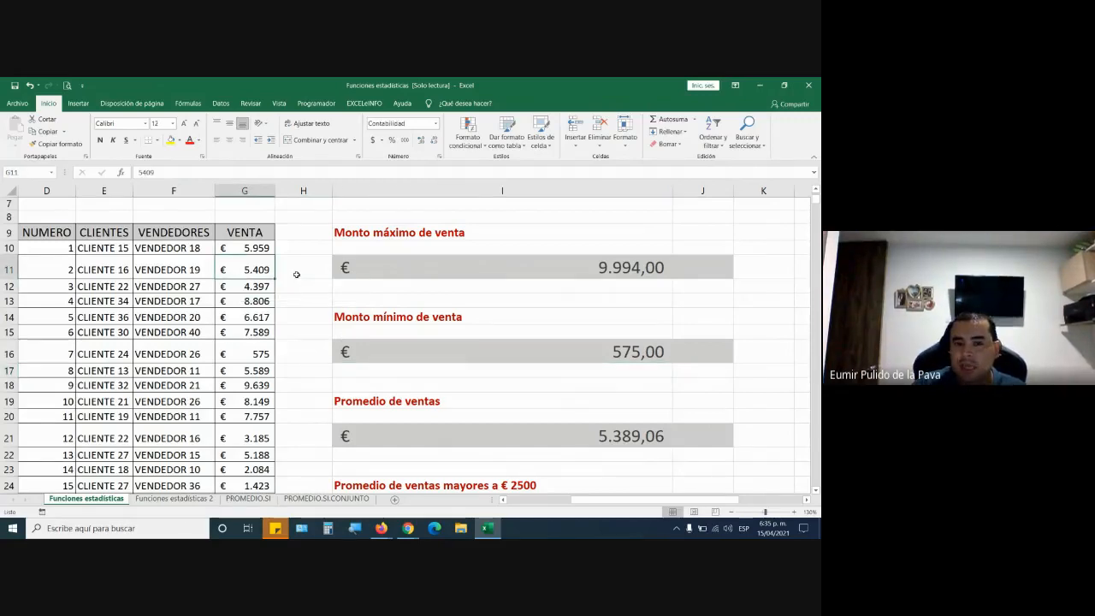
text(150)
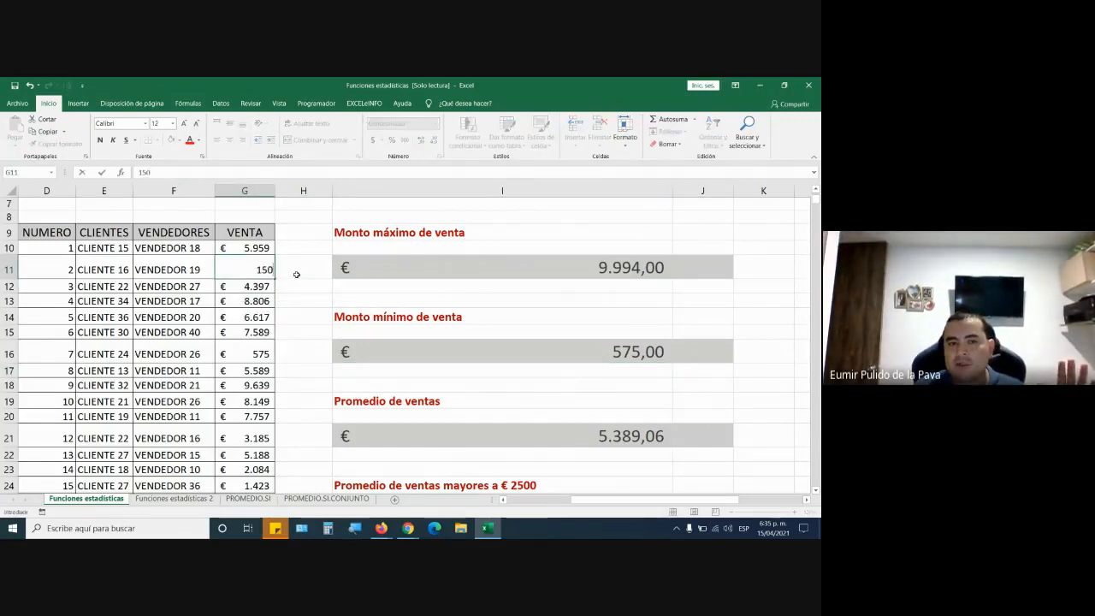
key(Return)
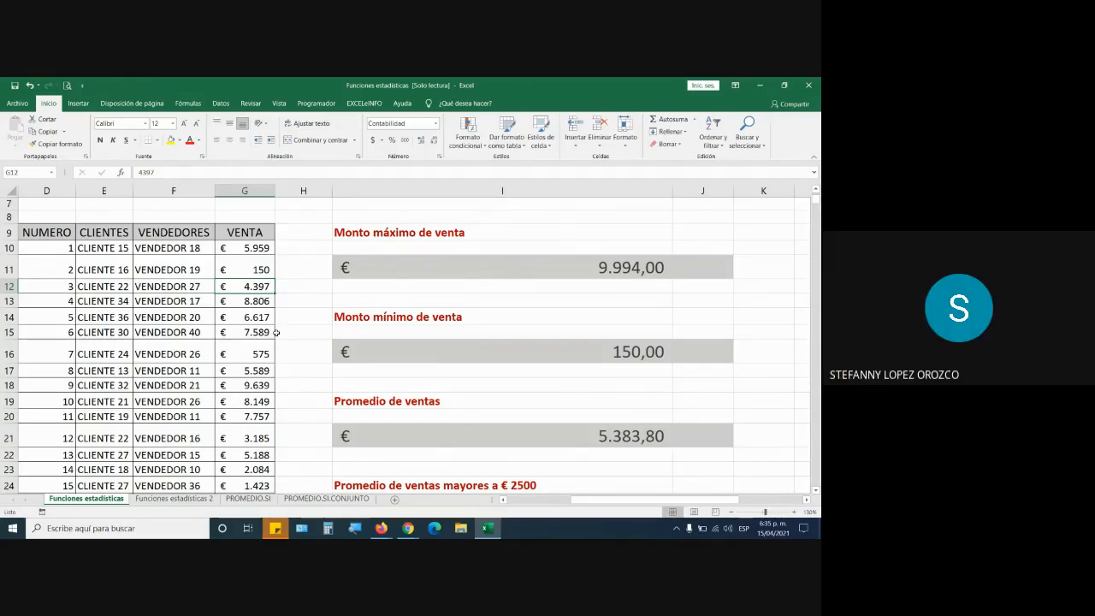
scroll(276, 332, down, 3)
click(404, 377)
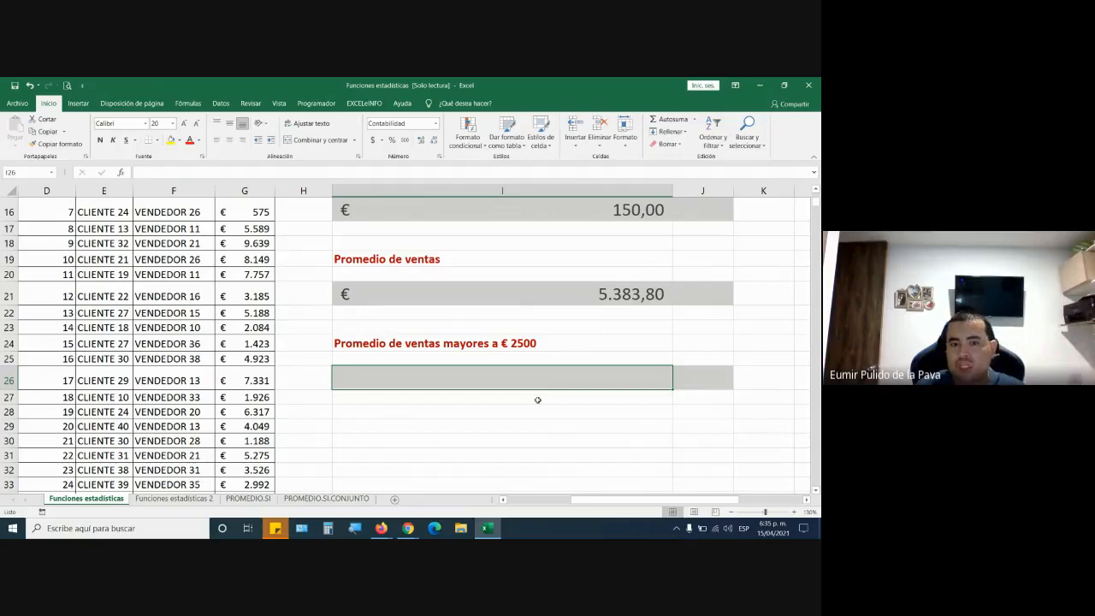
text(=prome)
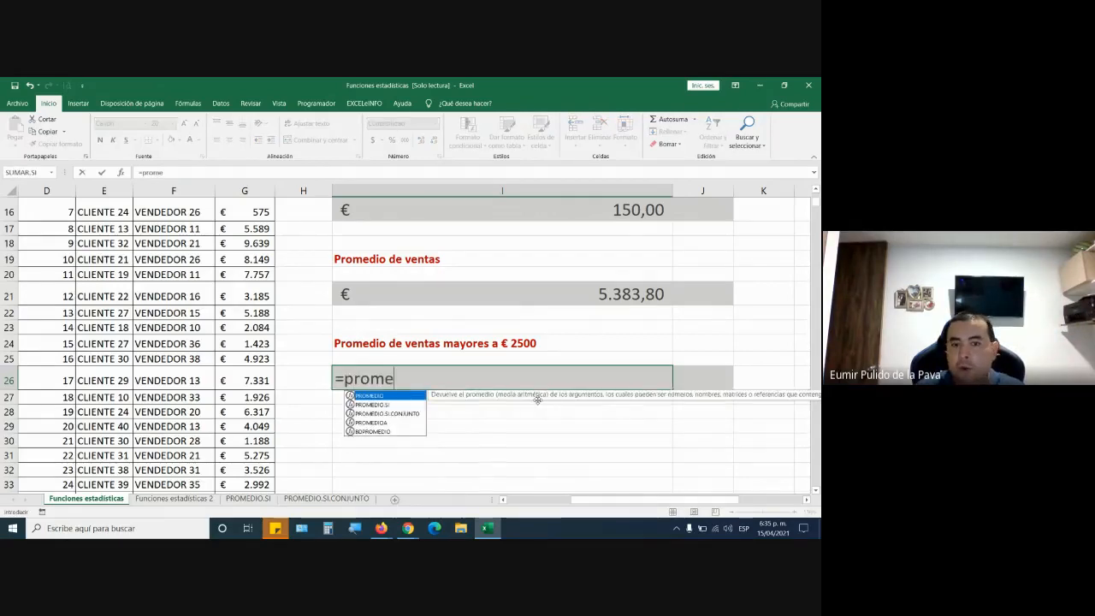
key(Down)
key(Tab)
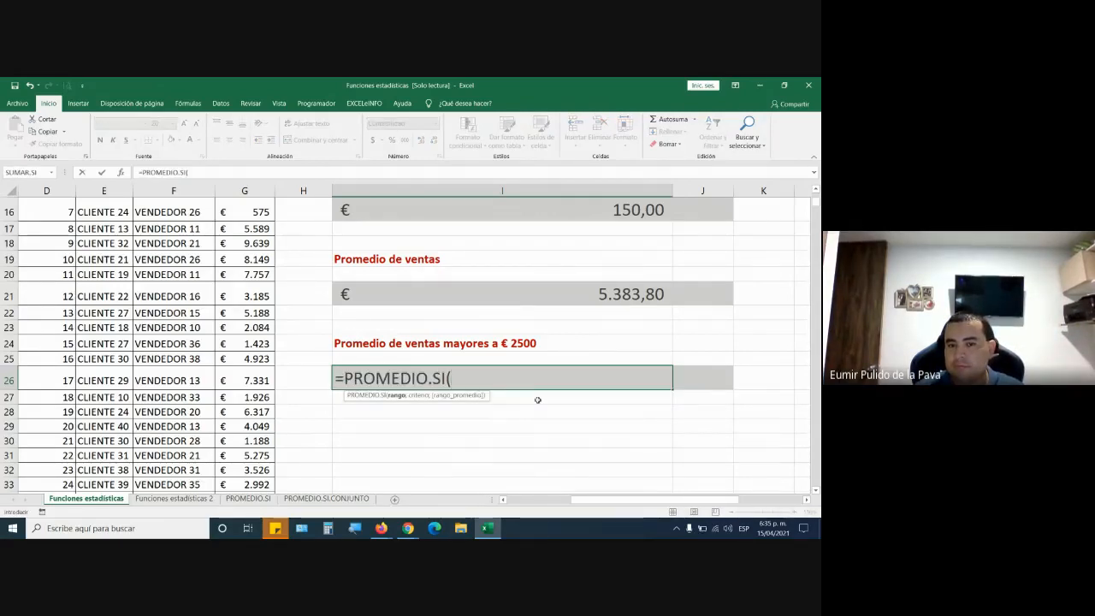
key(Escape)
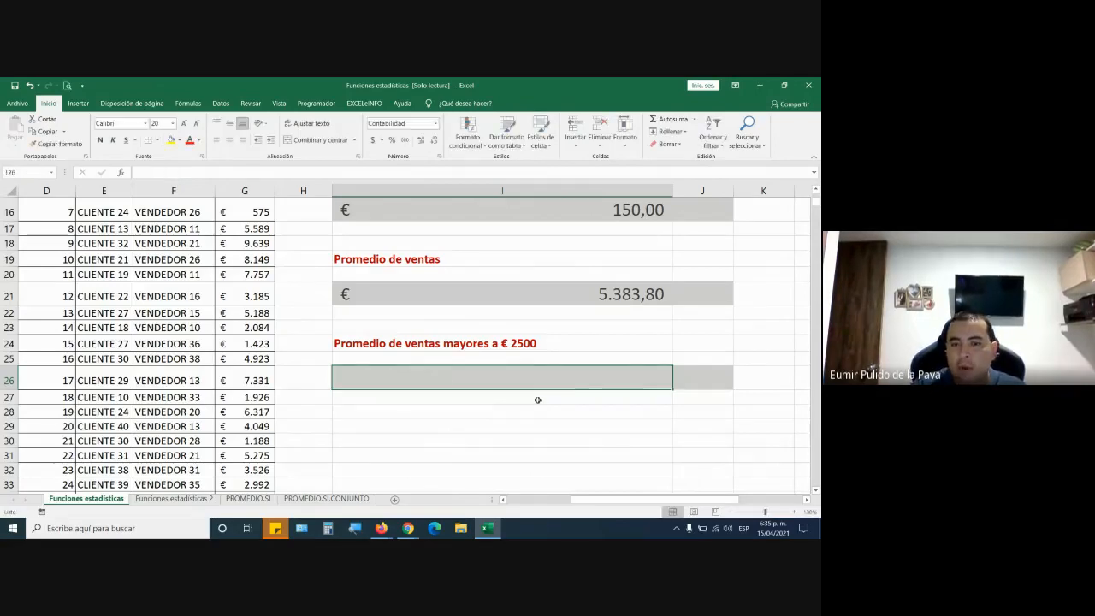
Insert the PROMEDIO.SI function from the Estadísticas category into cell I26 and move its arguments dialog off the formula cell
click(119, 173)
click(342, 341)
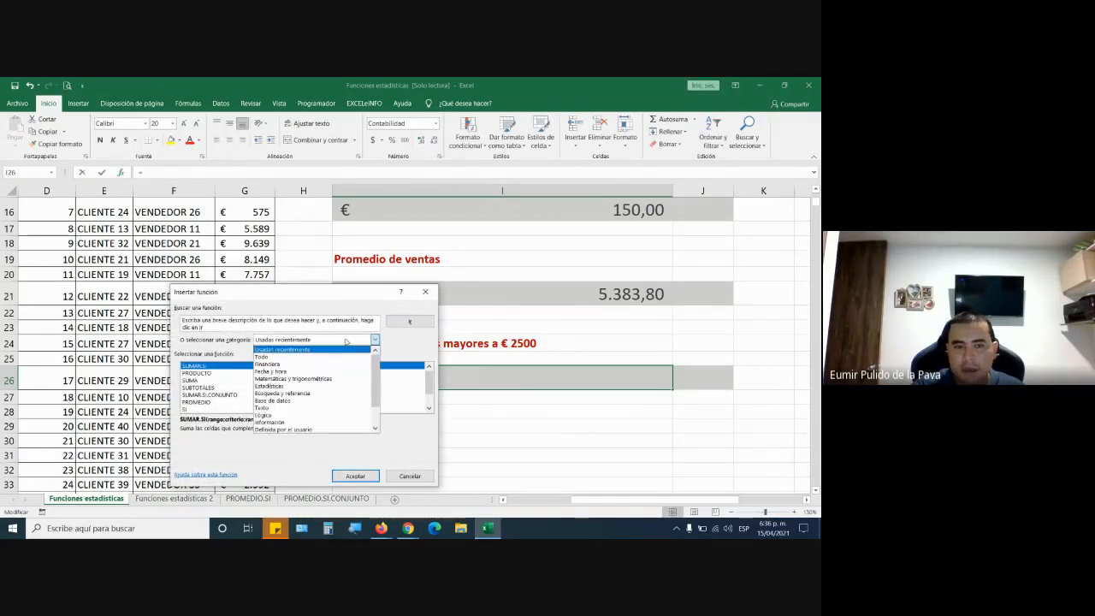
click(299, 386)
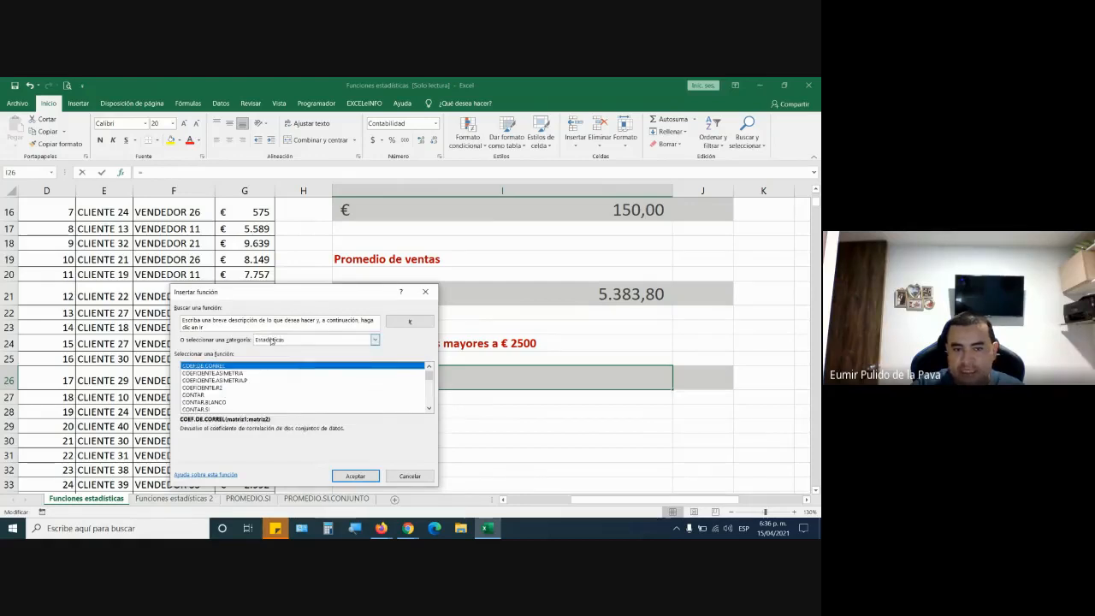
drag(428, 376, 428, 403)
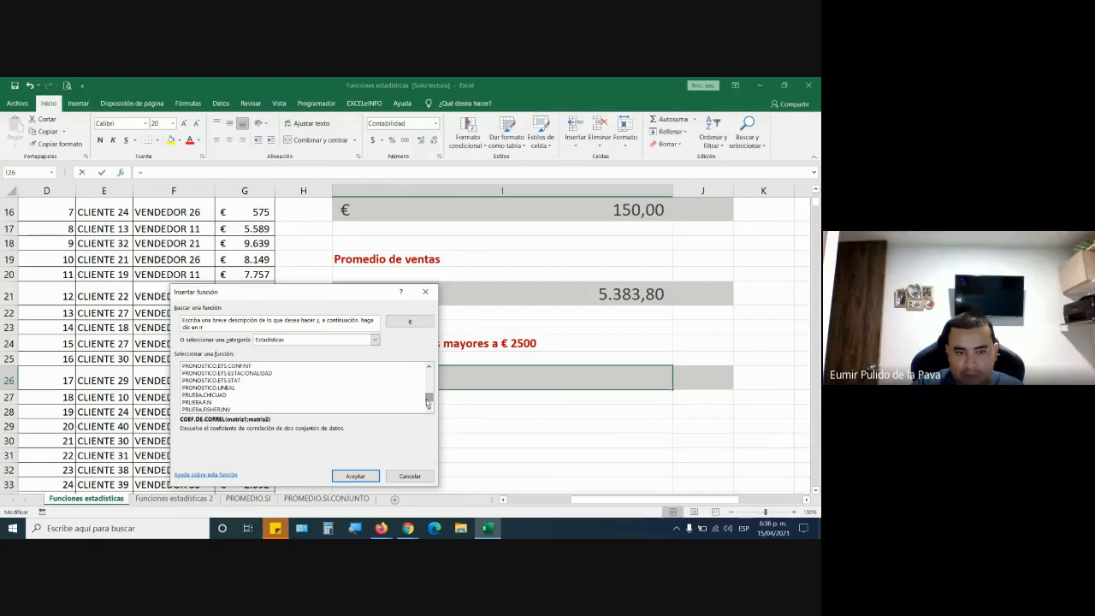
scroll(296, 397, up, 2)
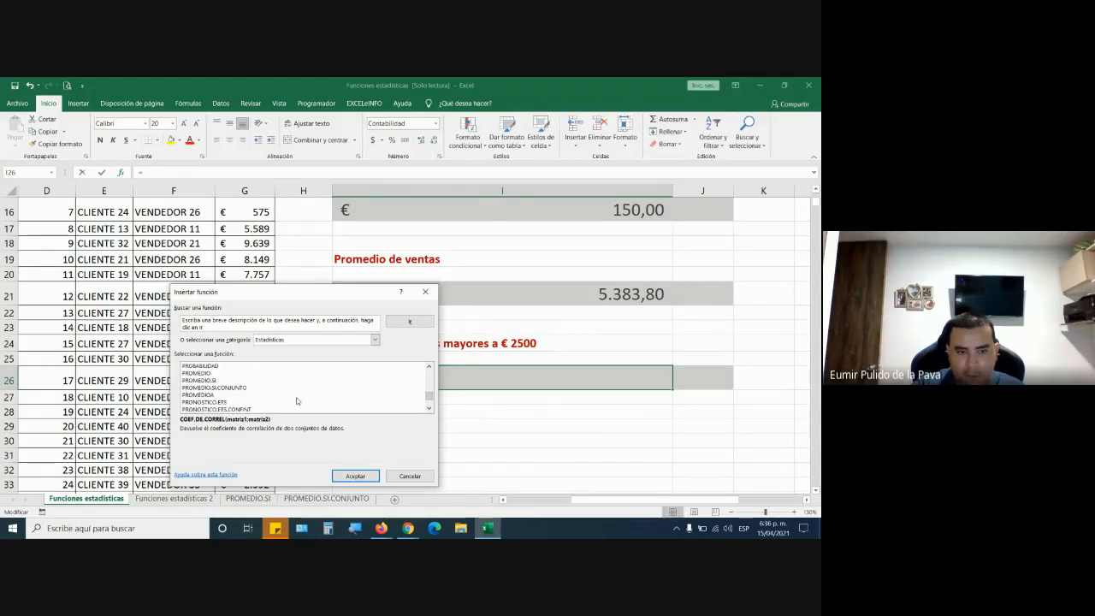
double_click(216, 381)
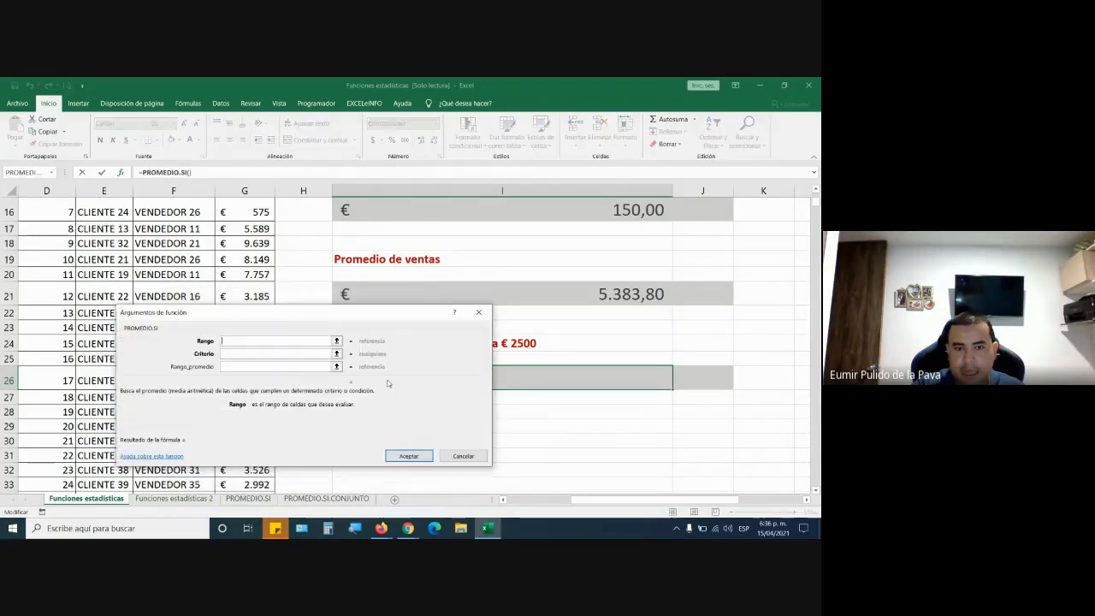
drag(337, 310, 531, 398)
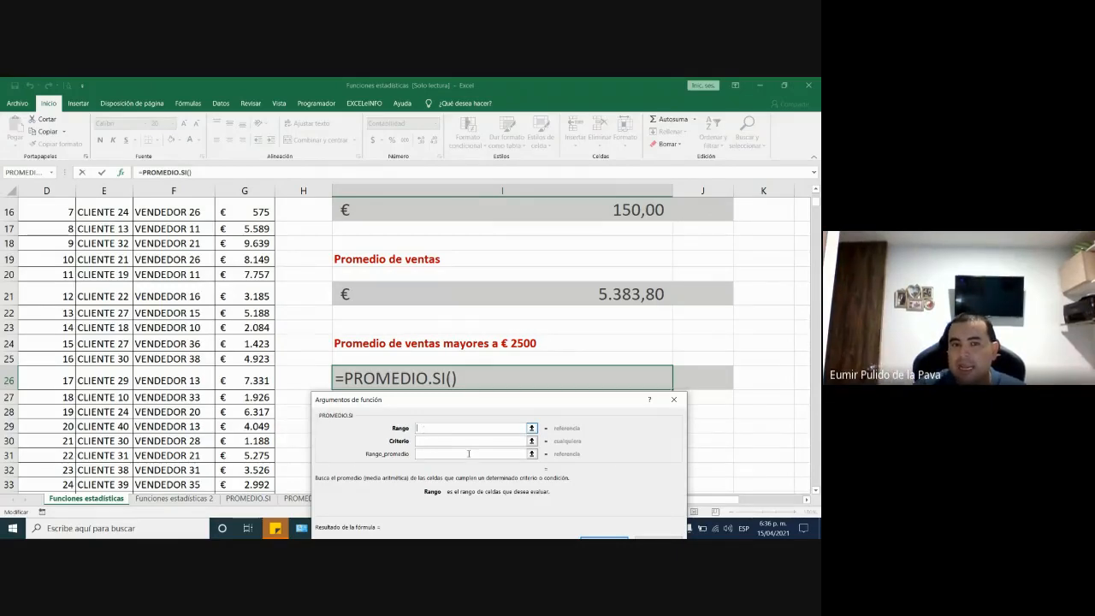
Set the Rango argument of PROMEDIO.SI to the VENTA amounts in G10:G1009 and go on to the Criterio argument
scroll(152, 301, up, 4)
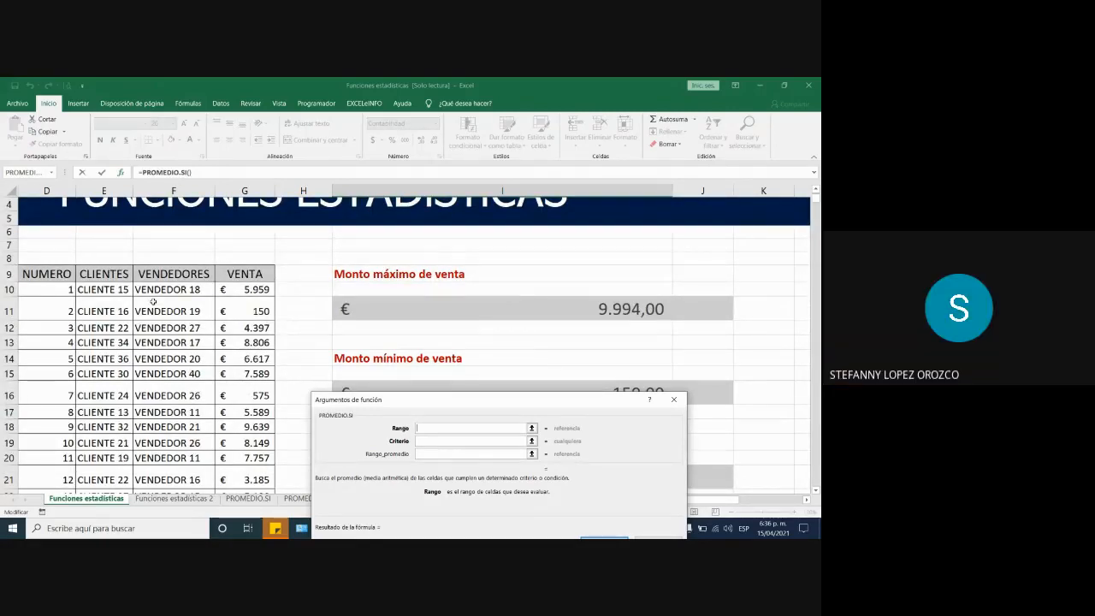
click(246, 289)
key(ctrl+shift+Down)
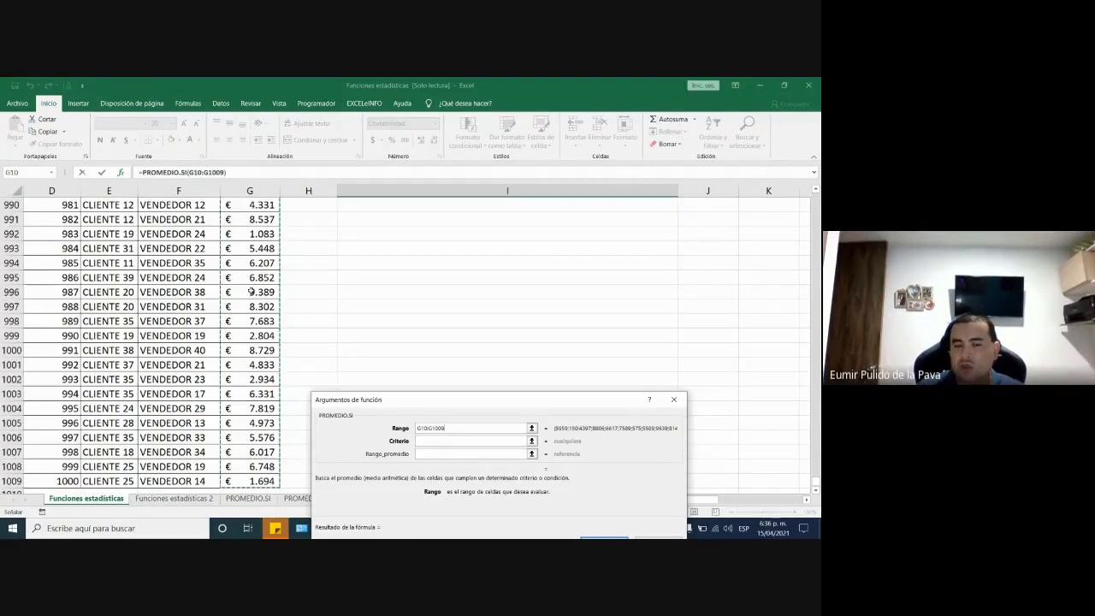
key(Tab)
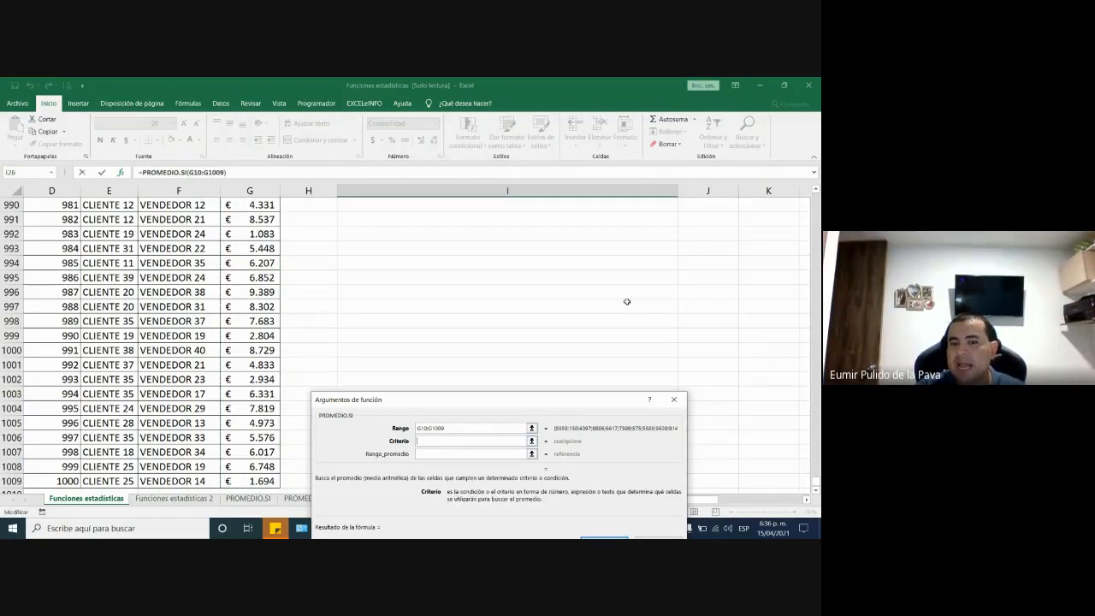
scroll(663, 300, up, 2)
scroll(663, 299, up, 13)
drag(814, 469, 815, 456)
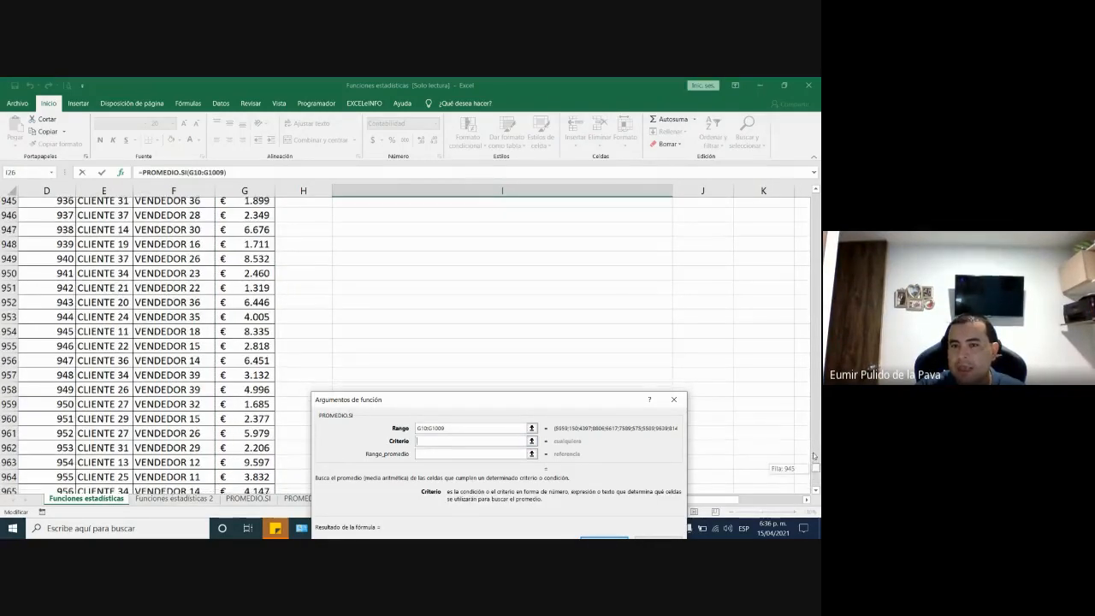
drag(807, 417, 798, 371)
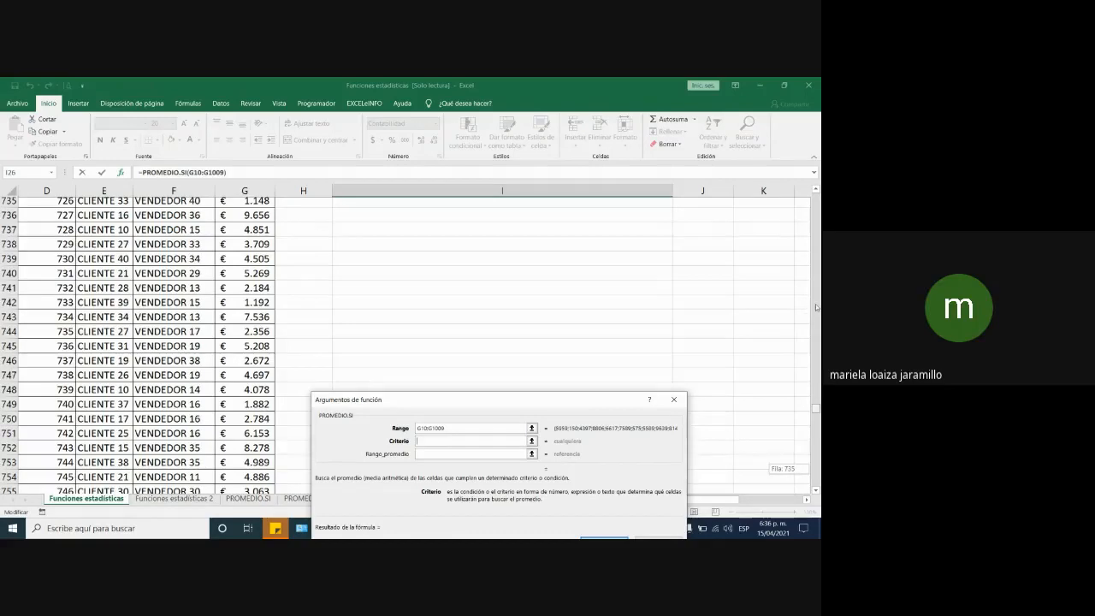
drag(815, 308, 806, 211)
scroll(625, 315, up, 5)
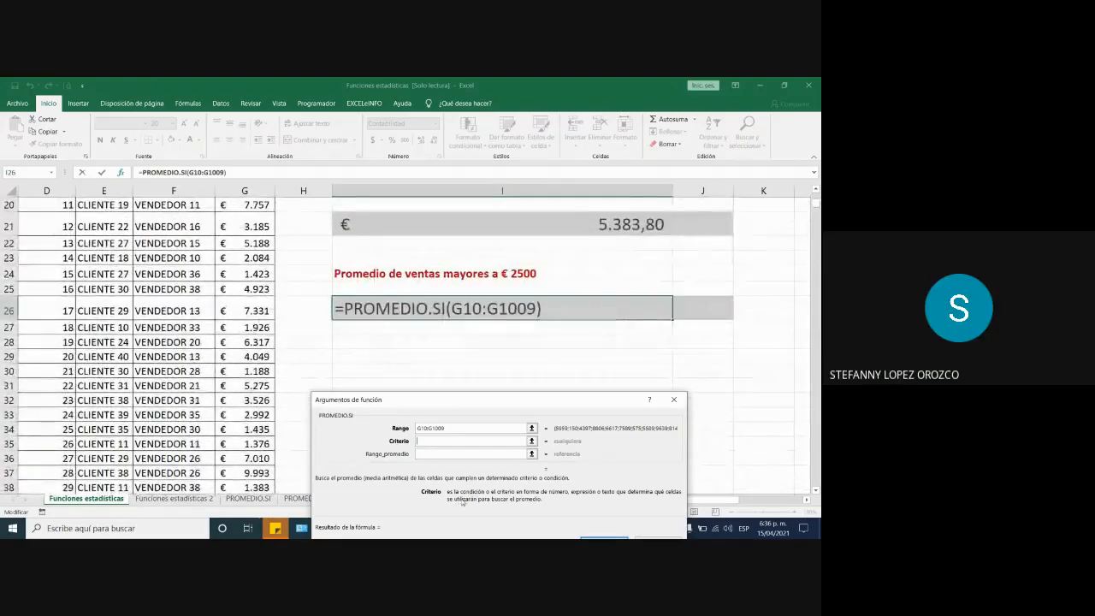
Set the Criterio argument of PROMEDIO.SI to >2500 and move the arguments dialog fully into view
text(>25)
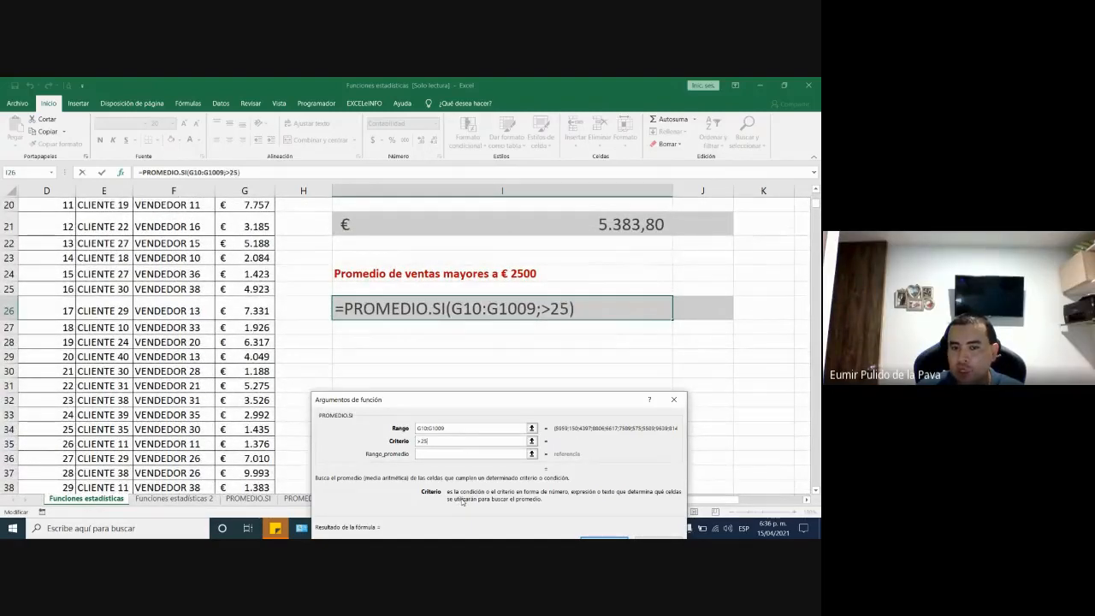
text(00)
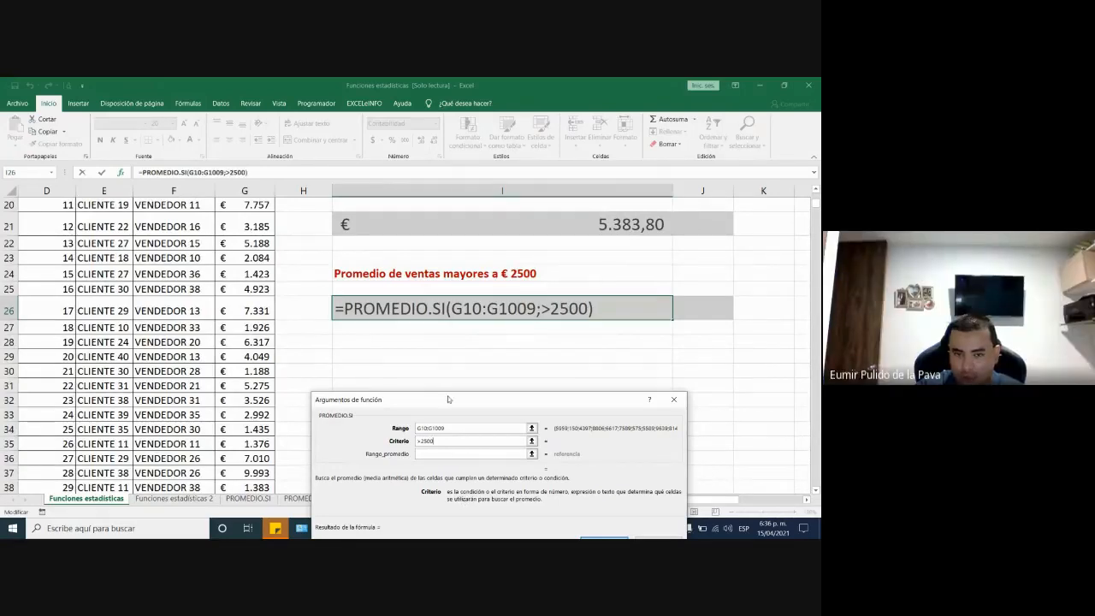
drag(448, 399, 492, 339)
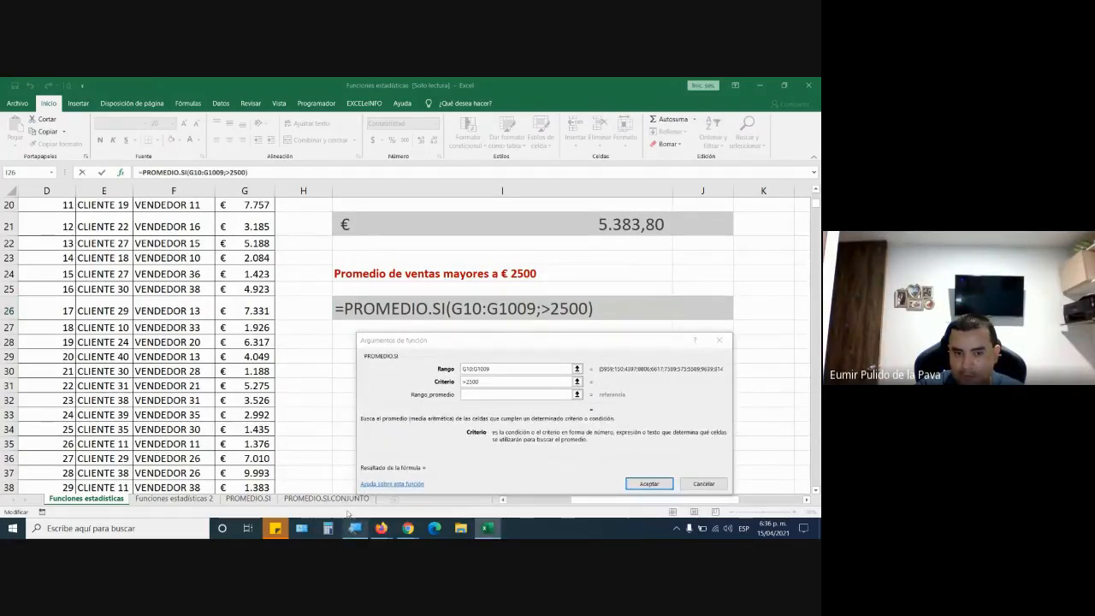
Magnify the screen at 200% with Lupa and minimize its control window
click(355, 528)
click(379, 487)
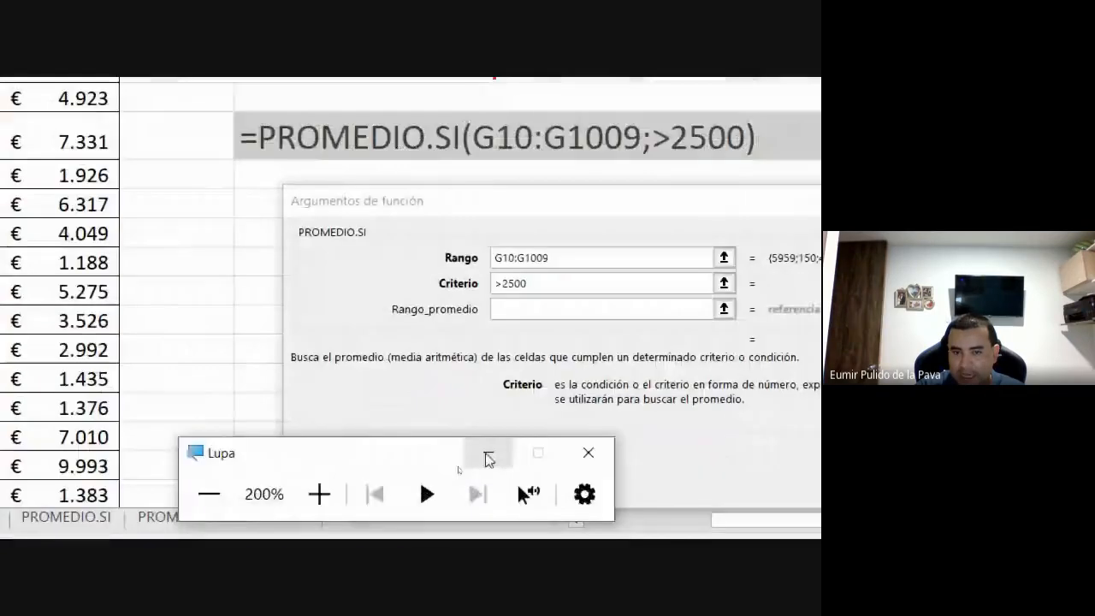
click(488, 460)
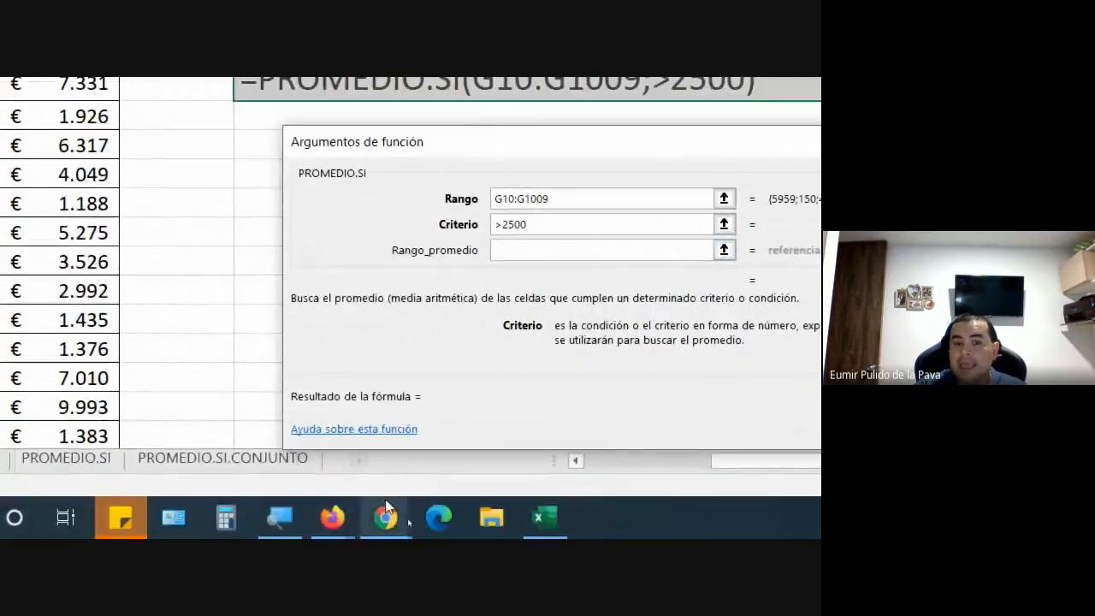
Switch to the Google Meet call, admit the waiting participant and return to the Excel workbook
mouse_move(384, 518)
click(247, 420)
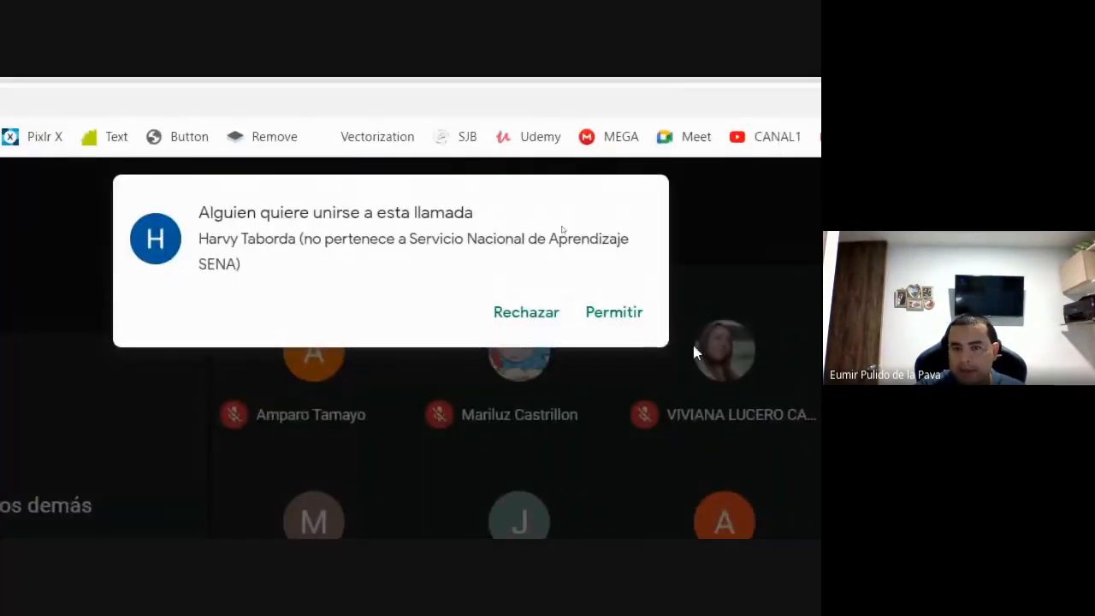
click(609, 312)
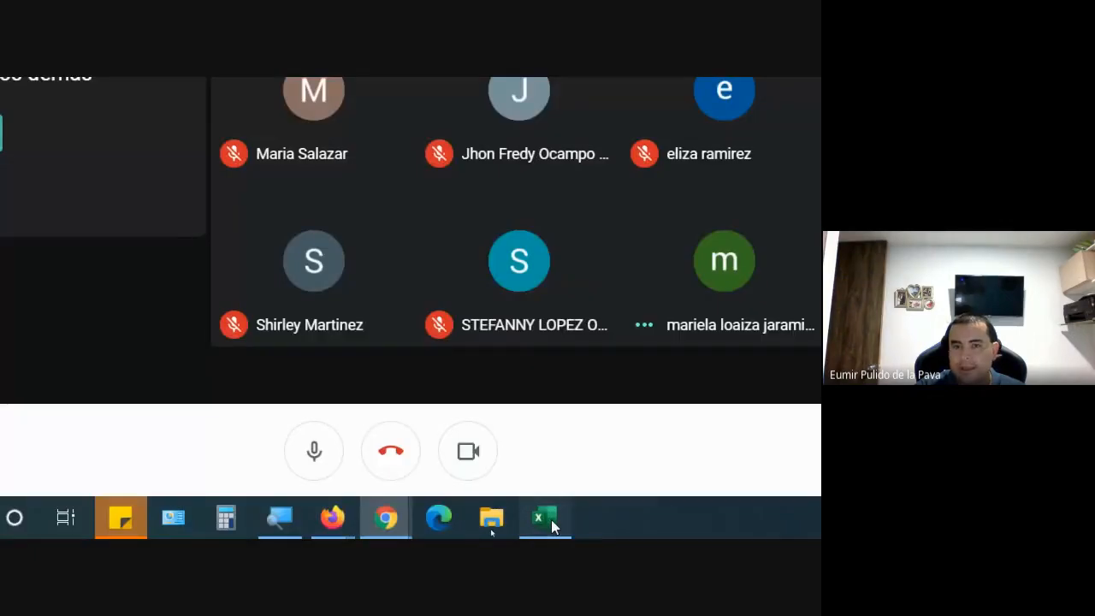
click(548, 520)
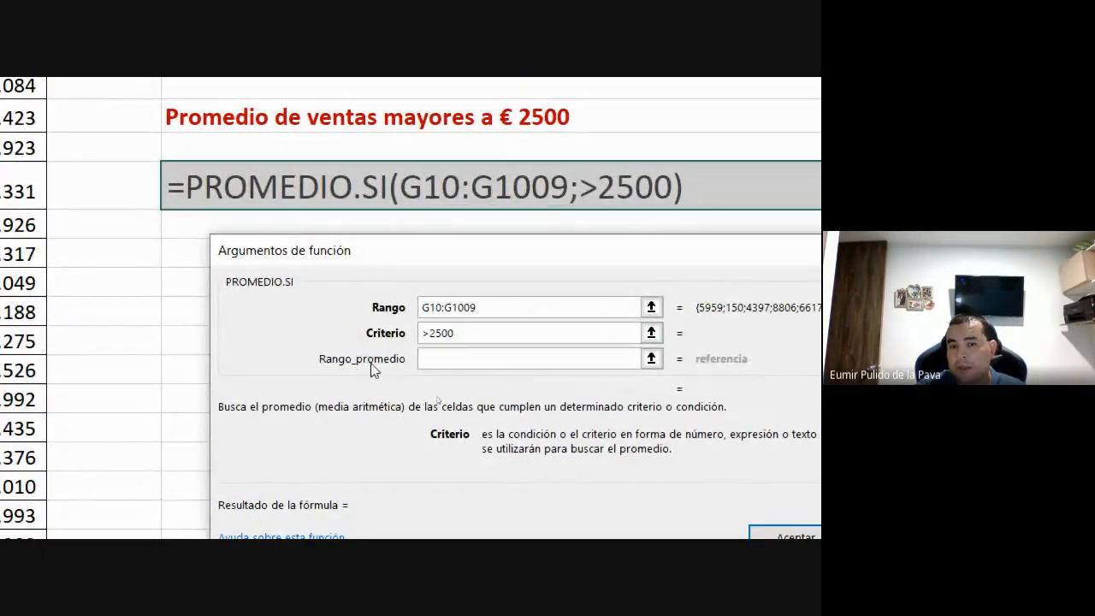
Check the Rango and Criterio arguments, leave Rango_promedio empty and accept the PROMEDIO.SI function in cell I26
click(431, 359)
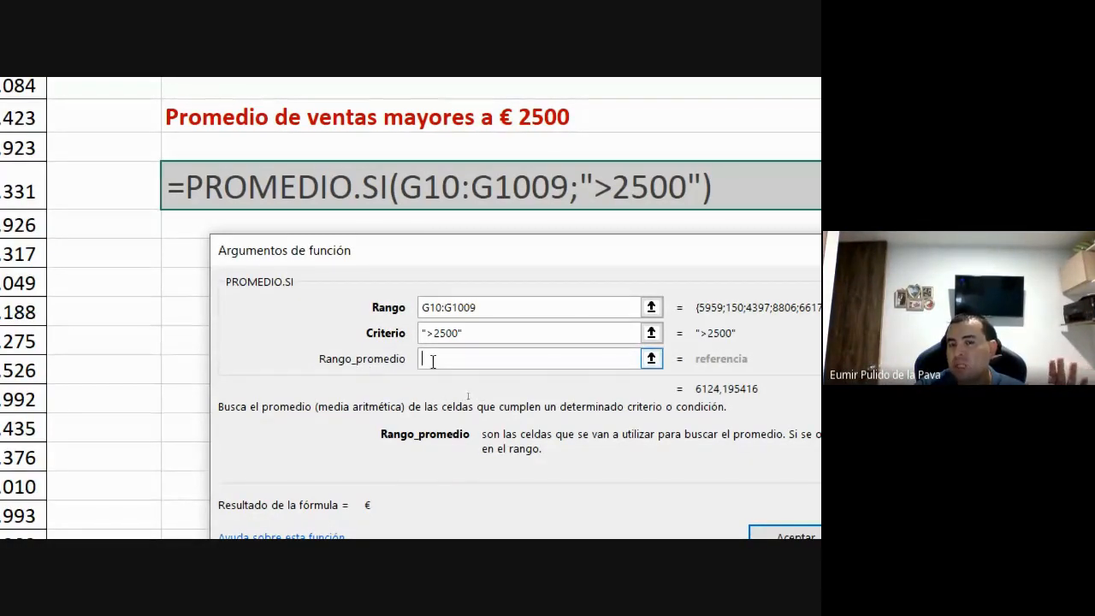
click(479, 307)
click(479, 332)
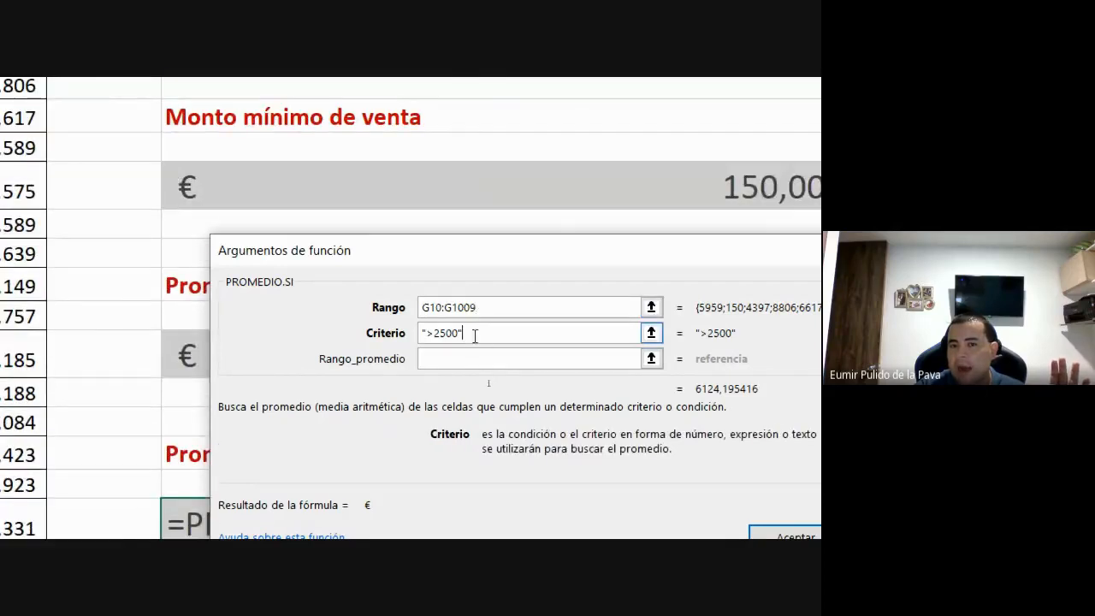
click(494, 312)
click(483, 334)
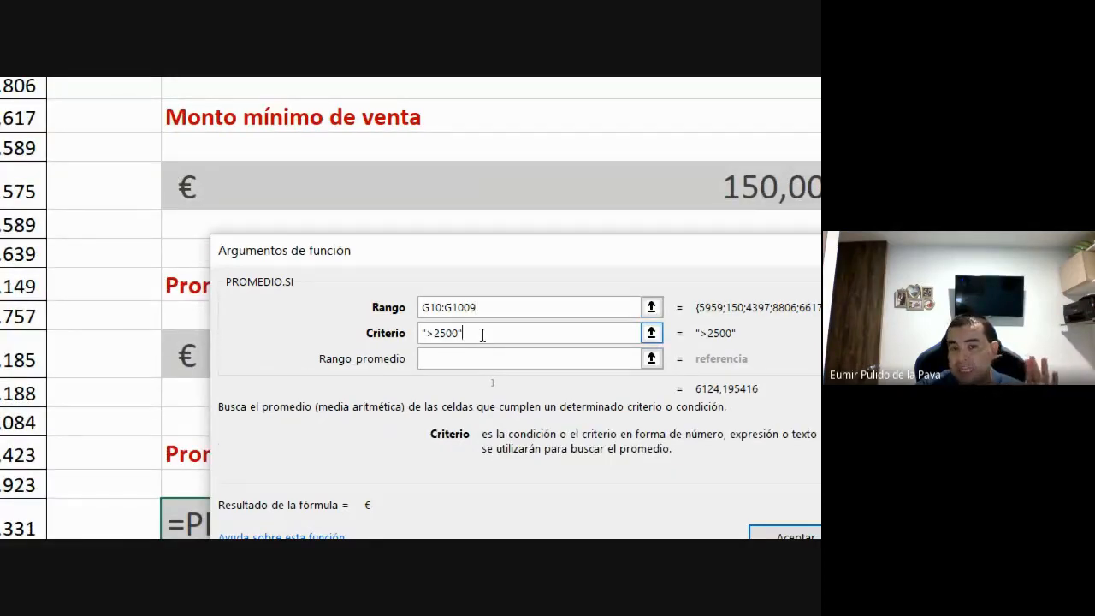
click(436, 360)
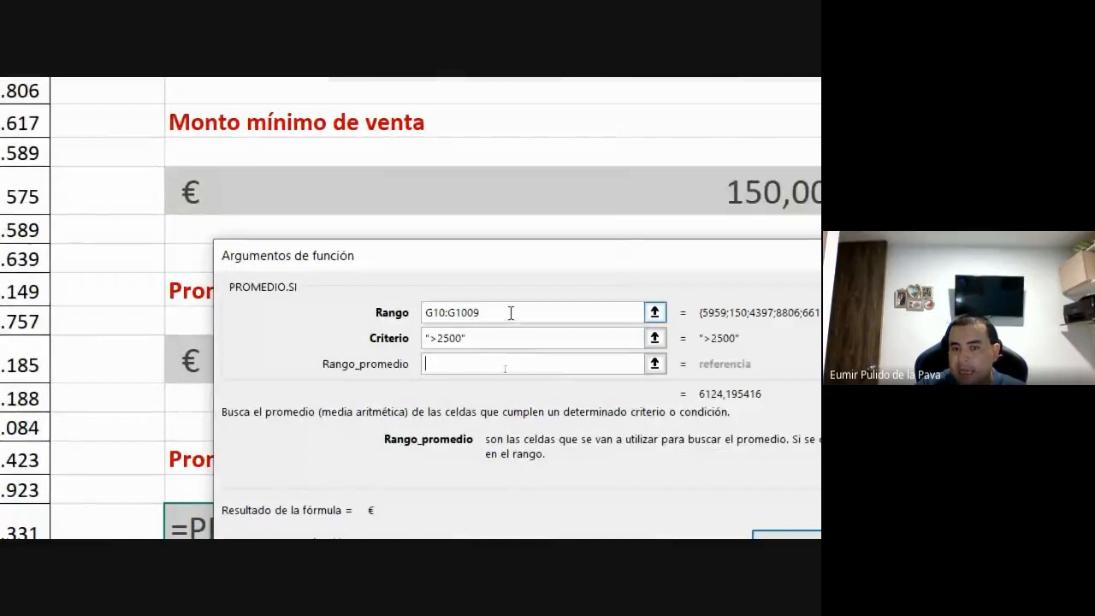
drag(742, 506, 625, 502)
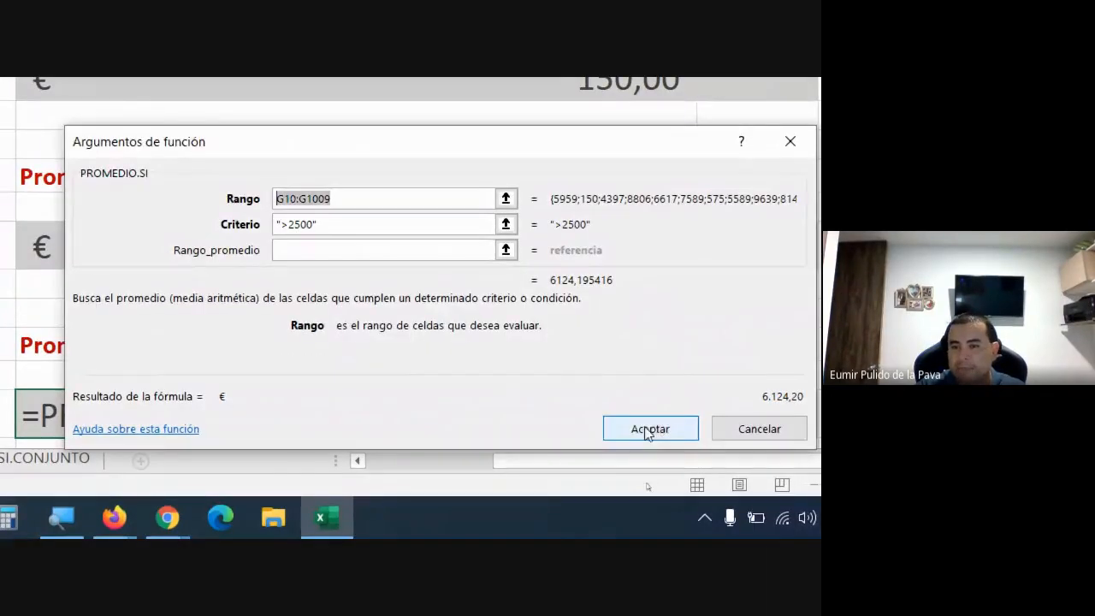
click(650, 425)
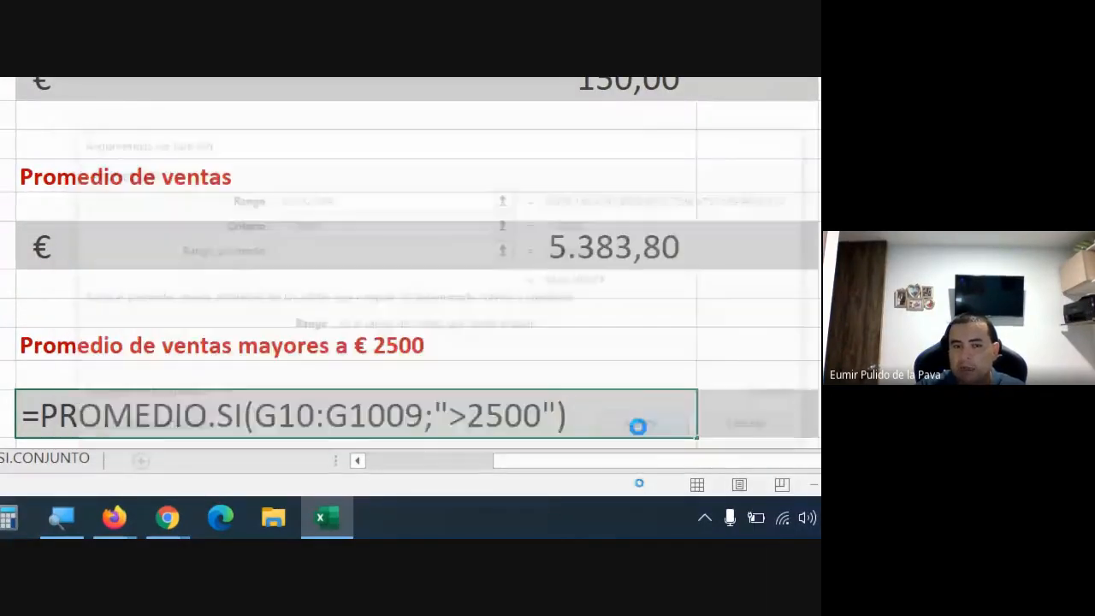
scroll(594, 420, down, 1)
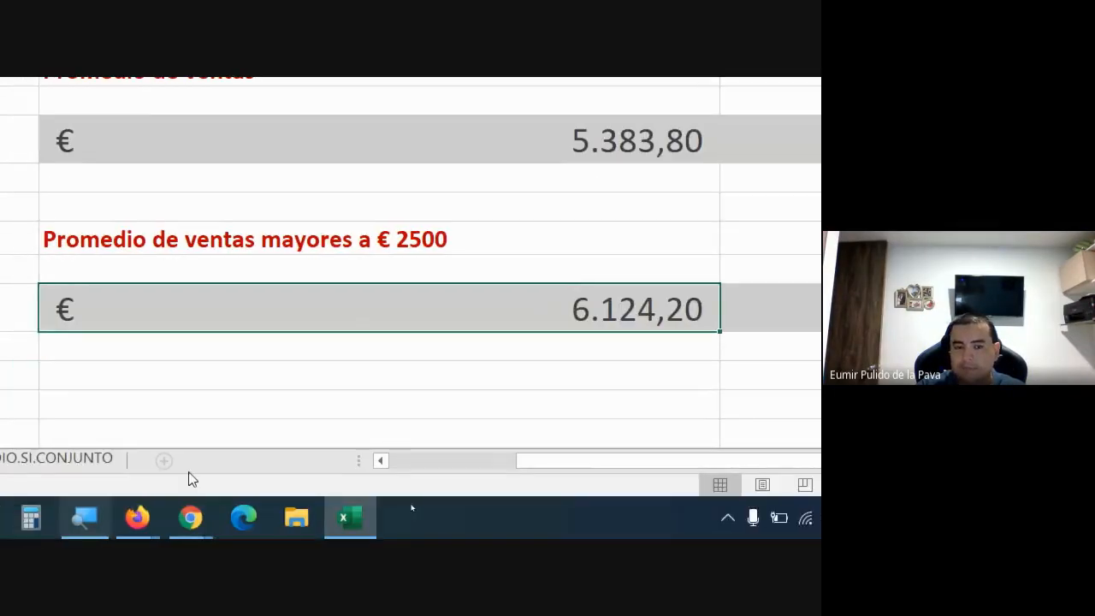
Go to the Google Meet call again, admit another waiting participant and go back to Excel
mouse_move(191, 519)
click(108, 430)
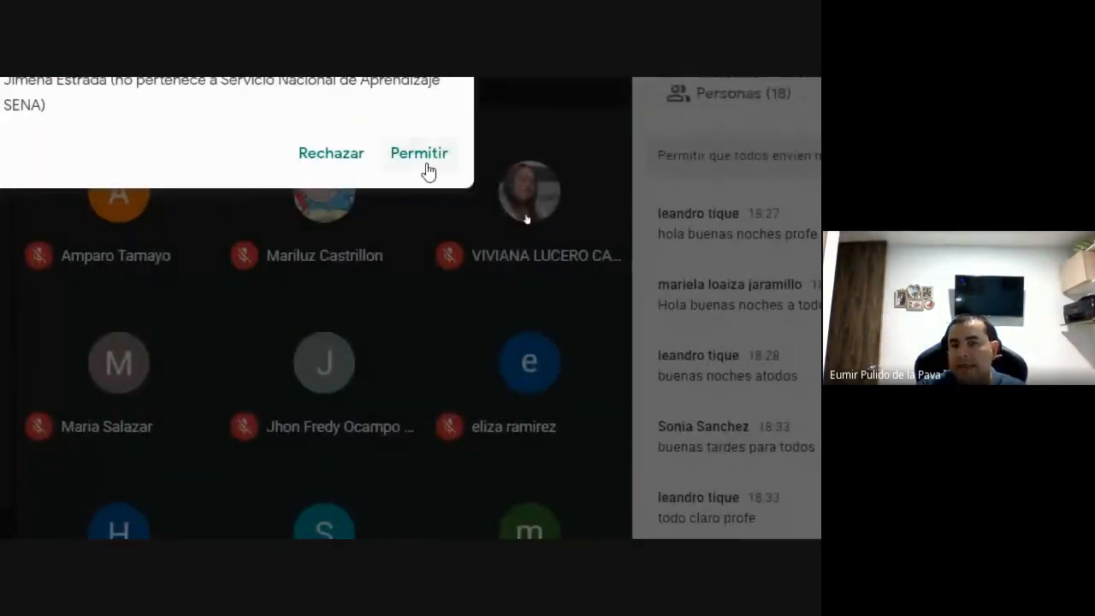
click(421, 118)
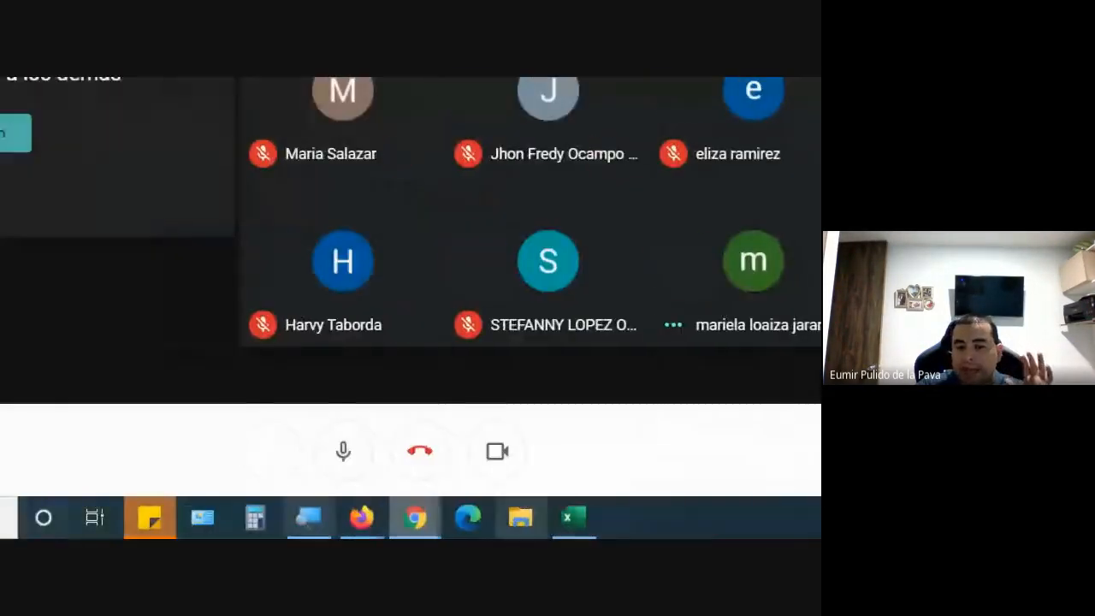
click(574, 520)
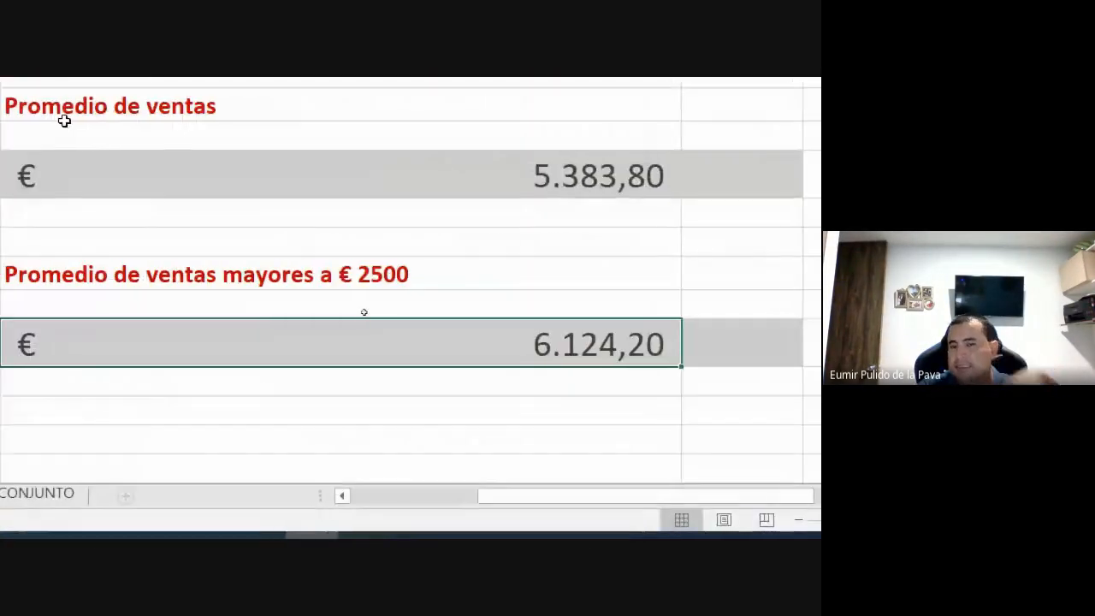
Edit the PROMEDIO.SI formula in cell I26, adding the VENTA amounts G10:G1009 as the rango_promedio argument
double_click(502, 357)
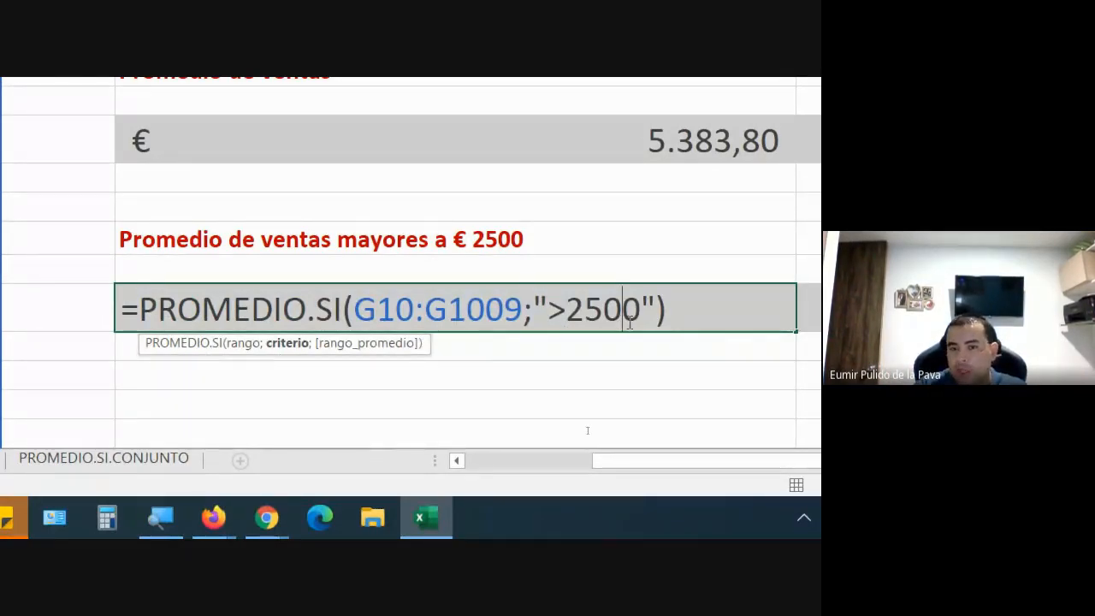
click(680, 311)
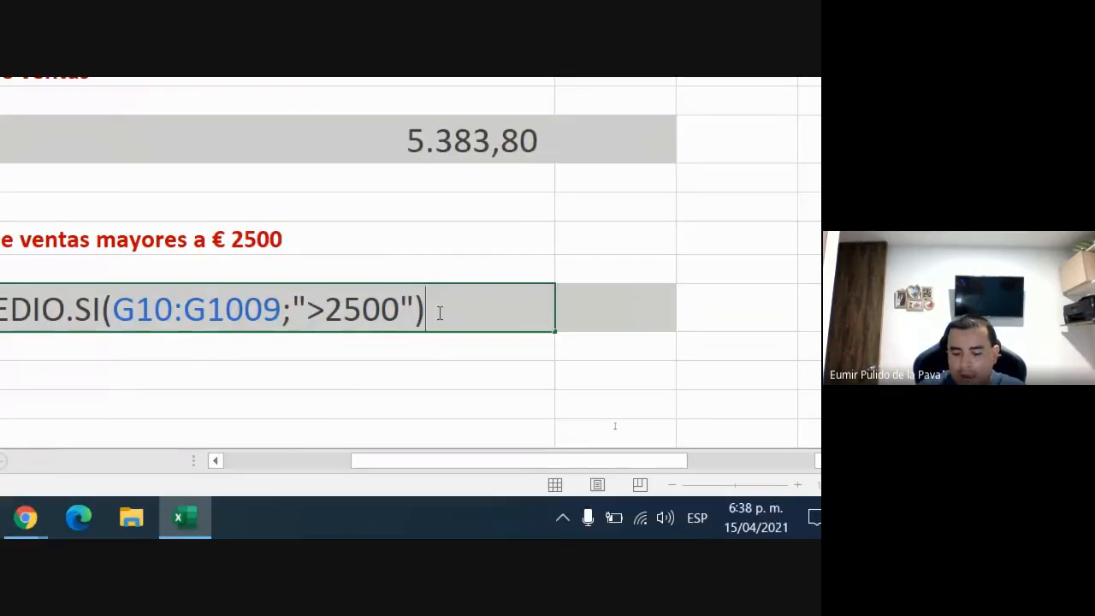
key(BackSpace)
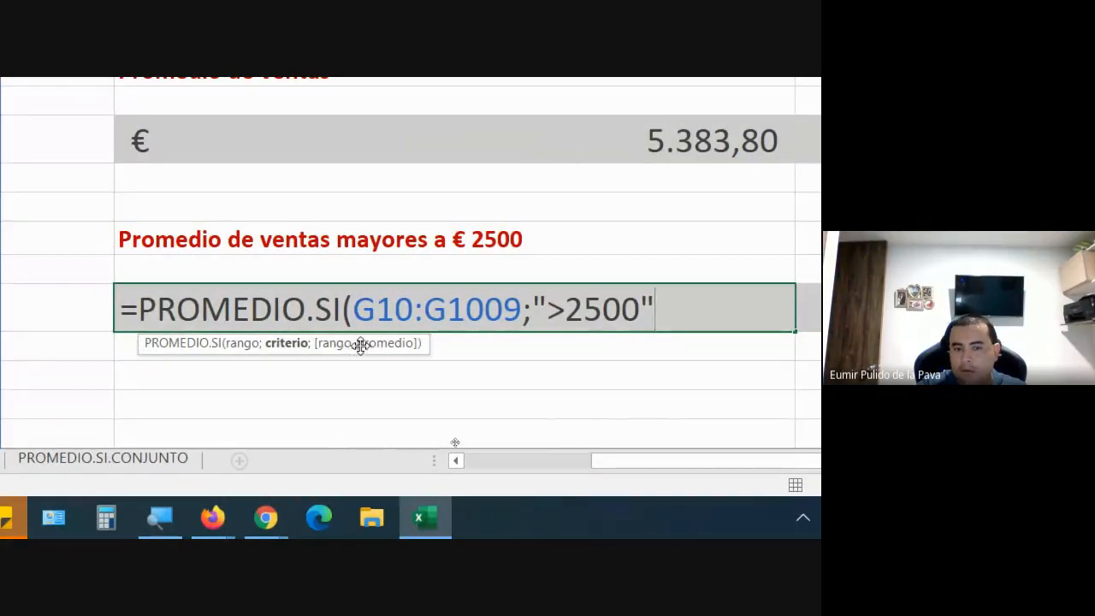
text(;)
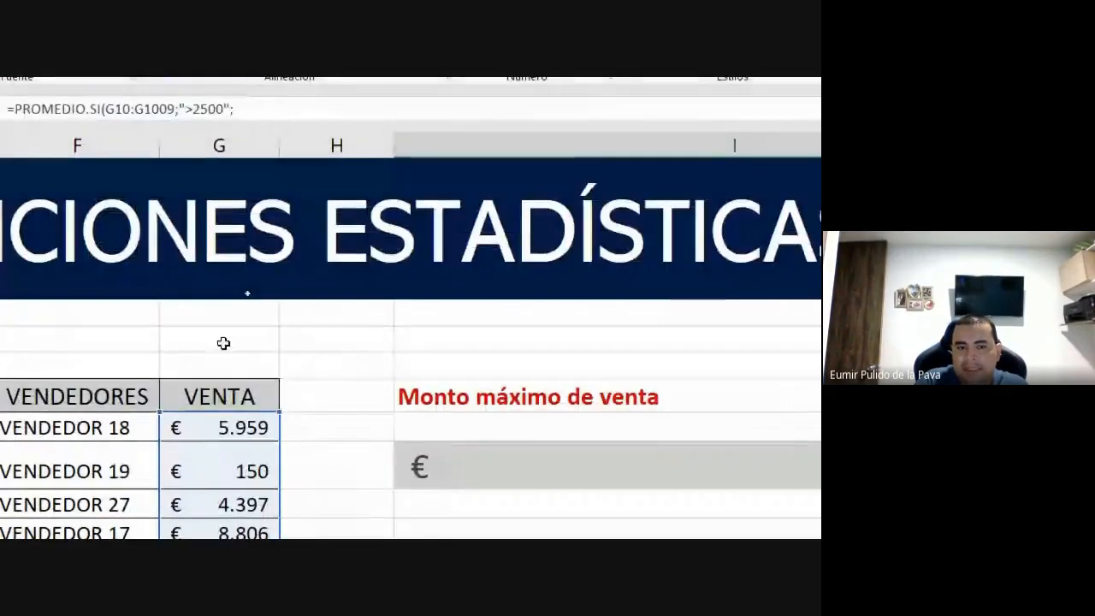
click(234, 426)
key(ctrl+shift+Down)
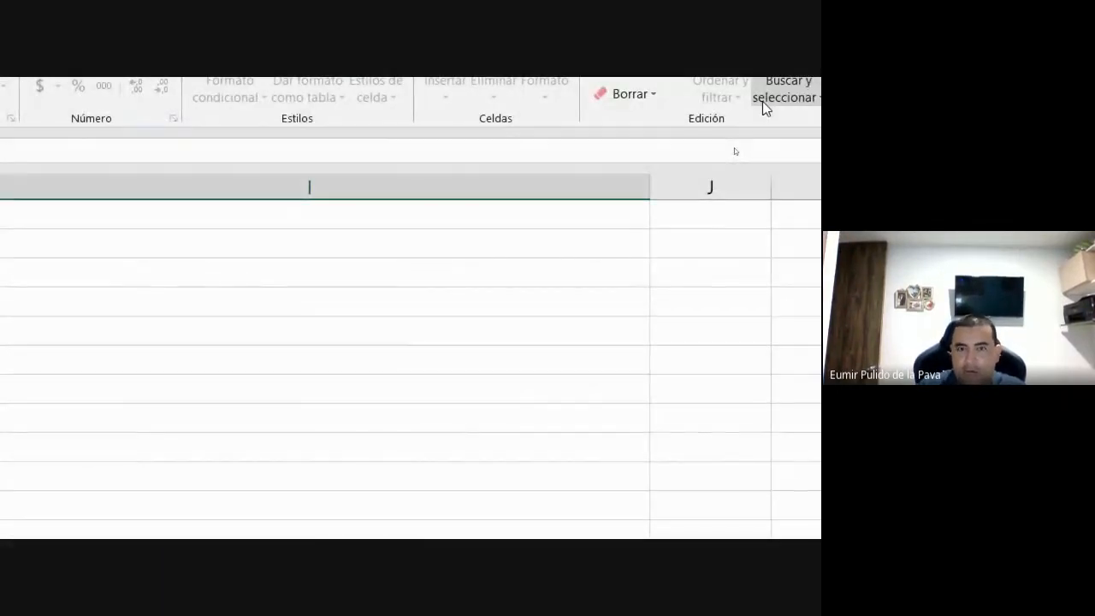
key(Return)
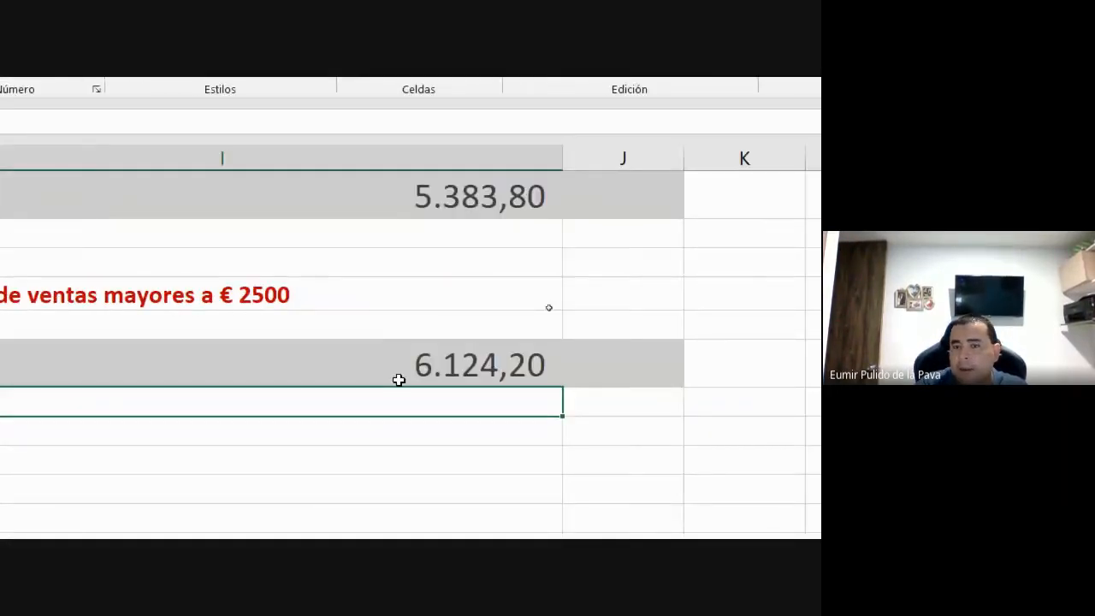
Reopen the formula in cell I26 and examine its rango, criterio and rango_promedio arguments one by one
double_click(447, 367)
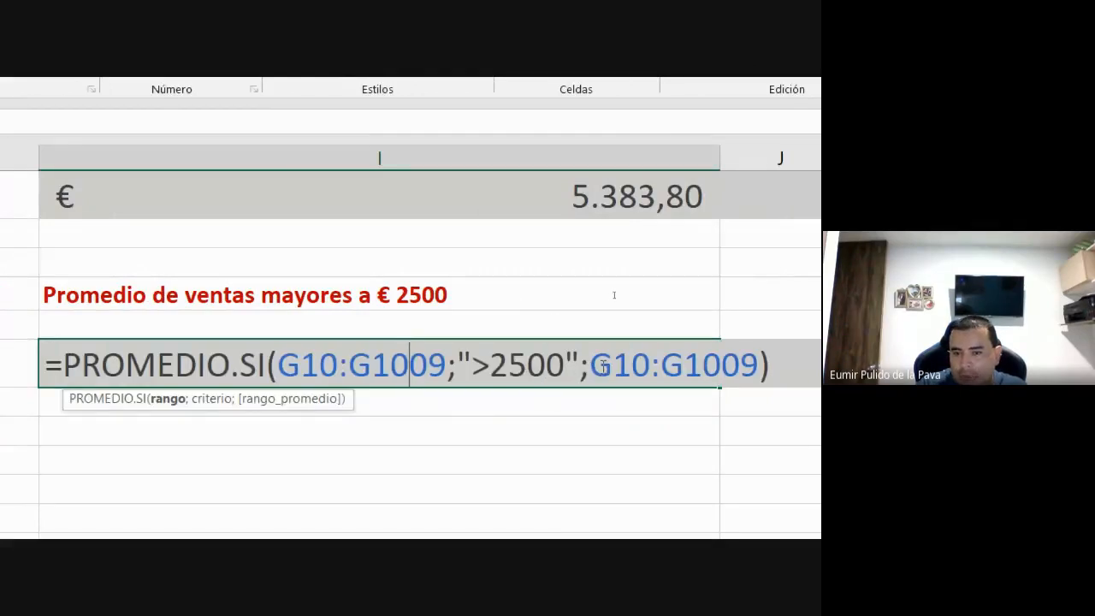
drag(590, 364, 758, 364)
key(Left)
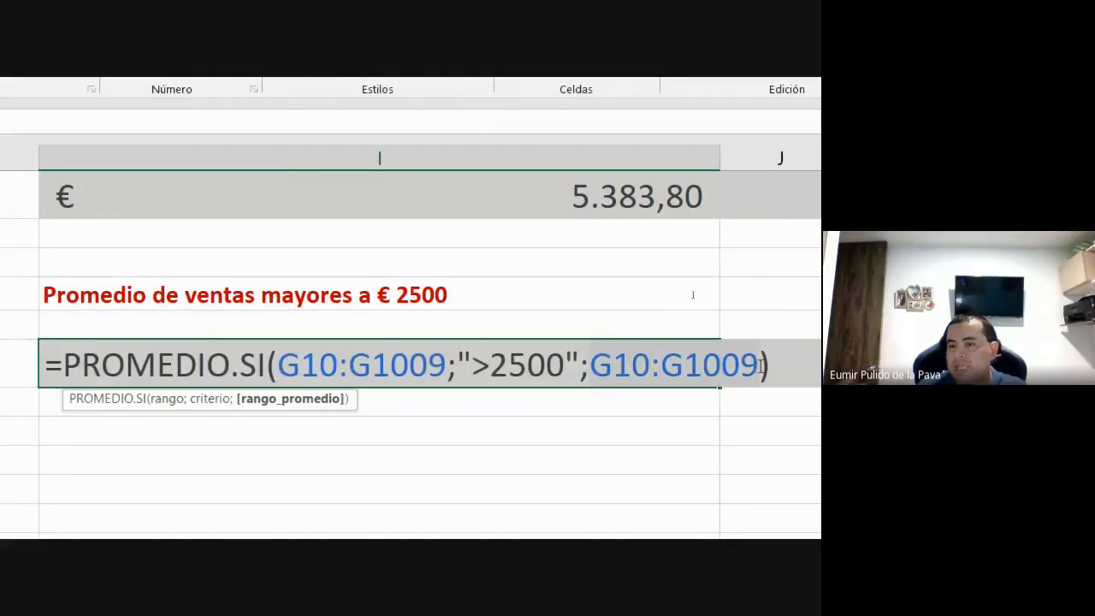
drag(289, 364, 447, 365)
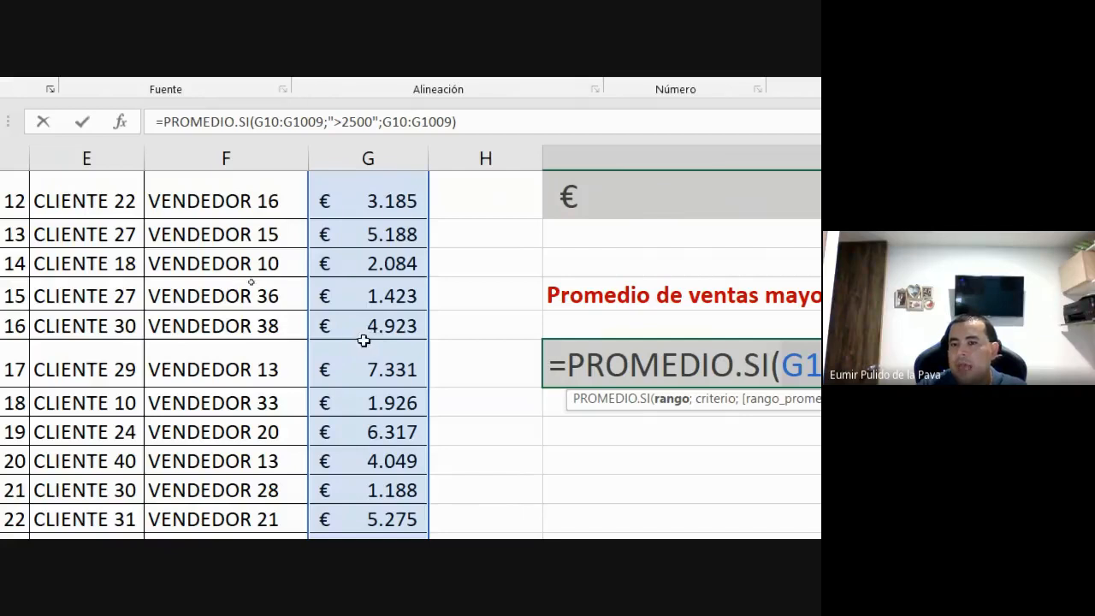
drag(467, 365, 635, 365)
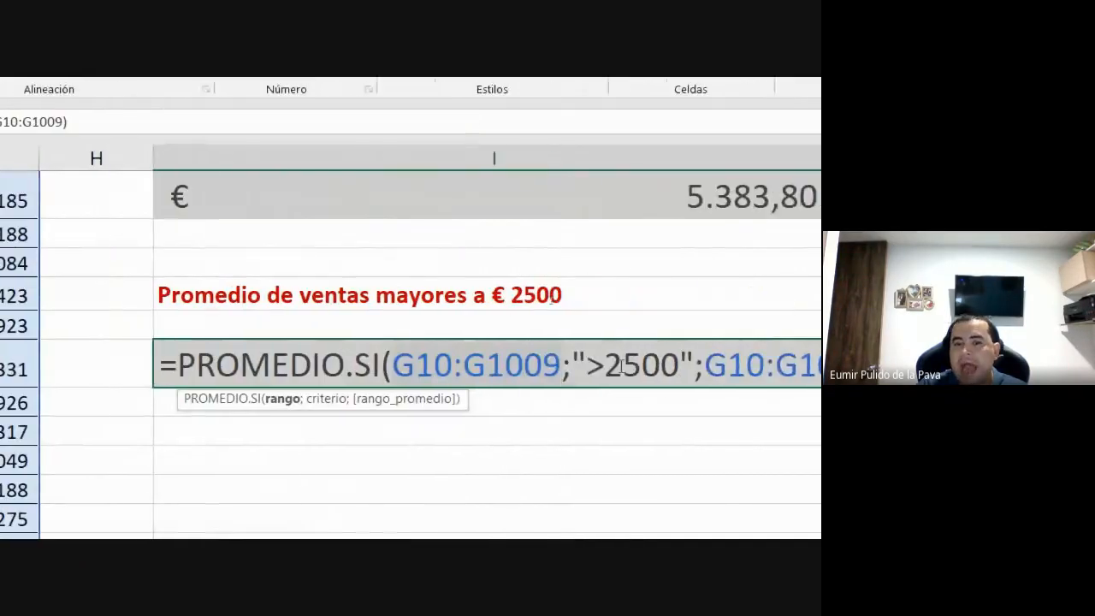
click(800, 367)
key(Right)
key(Right)
key(Right)
key(Right)
key(Right)
key(Right)
key(Right)
key(Right)
key(Right)
key(Right)
key(Right)
key(Right)
key(Right)
key(Right)
key(Right)
key(Right)
key(Right)
key(Right)
key(Right)
key(Right)
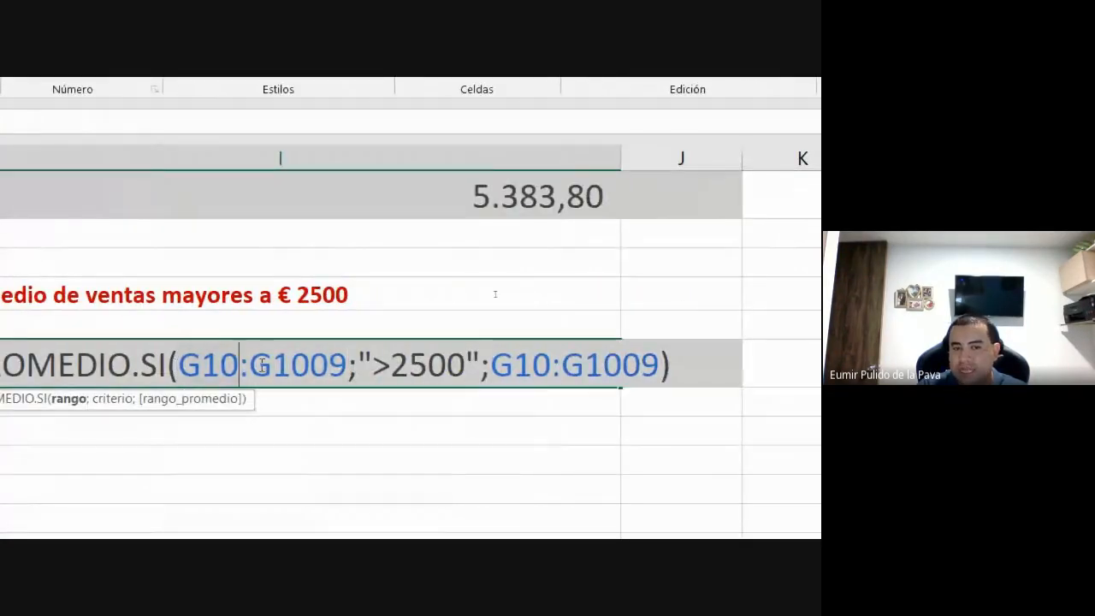
click(237, 352)
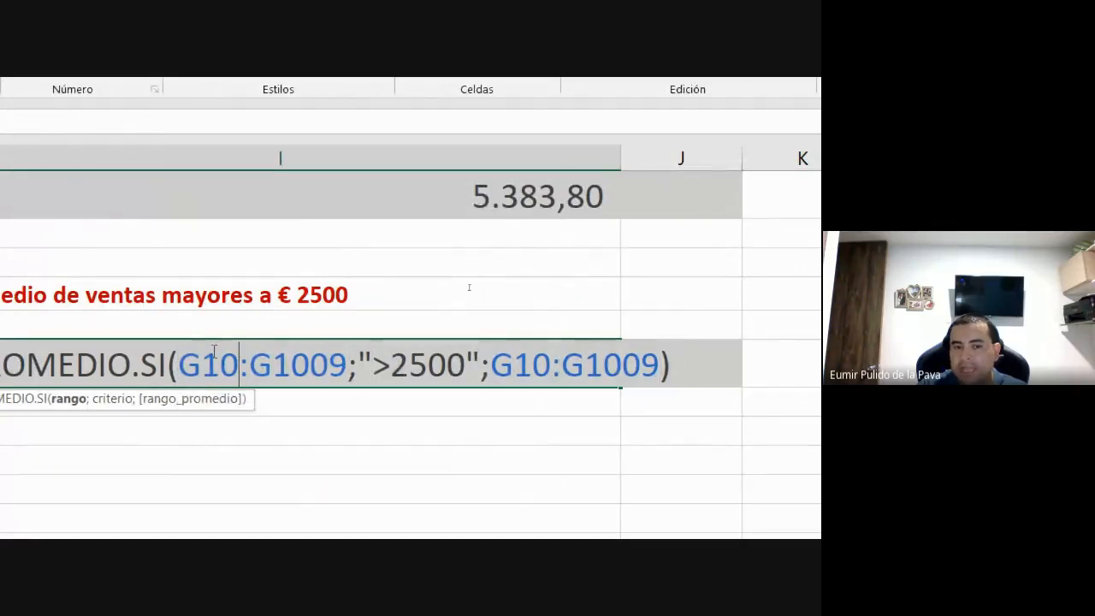
drag(181, 357, 343, 359)
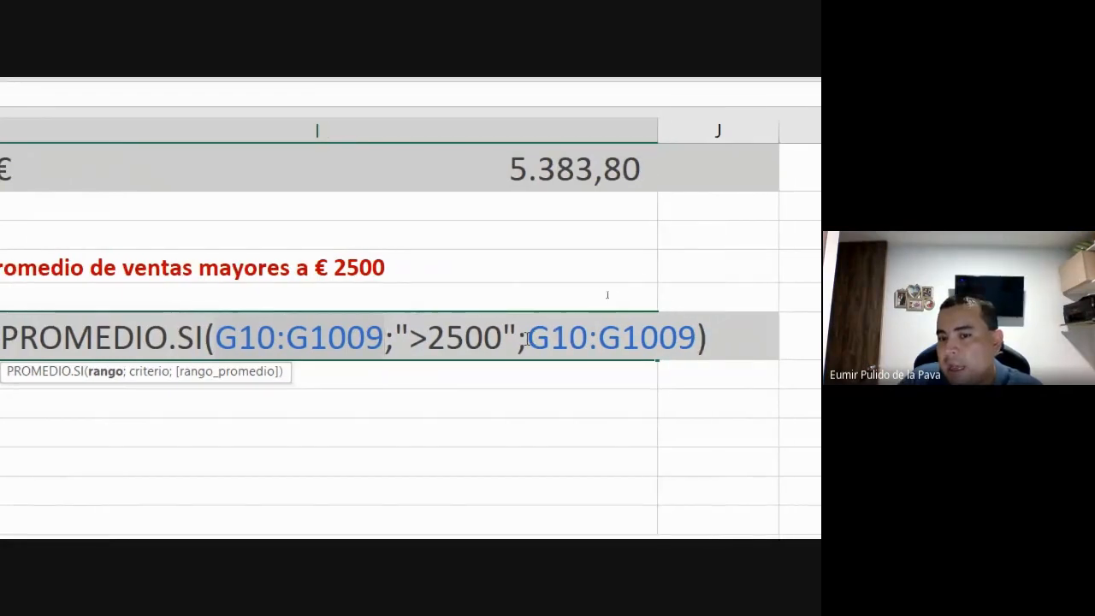
Remove the rango_promedio argument G10:G1009 and its semicolon from the formula in I26, confirm it and reopen the formula
drag(528, 339, 689, 351)
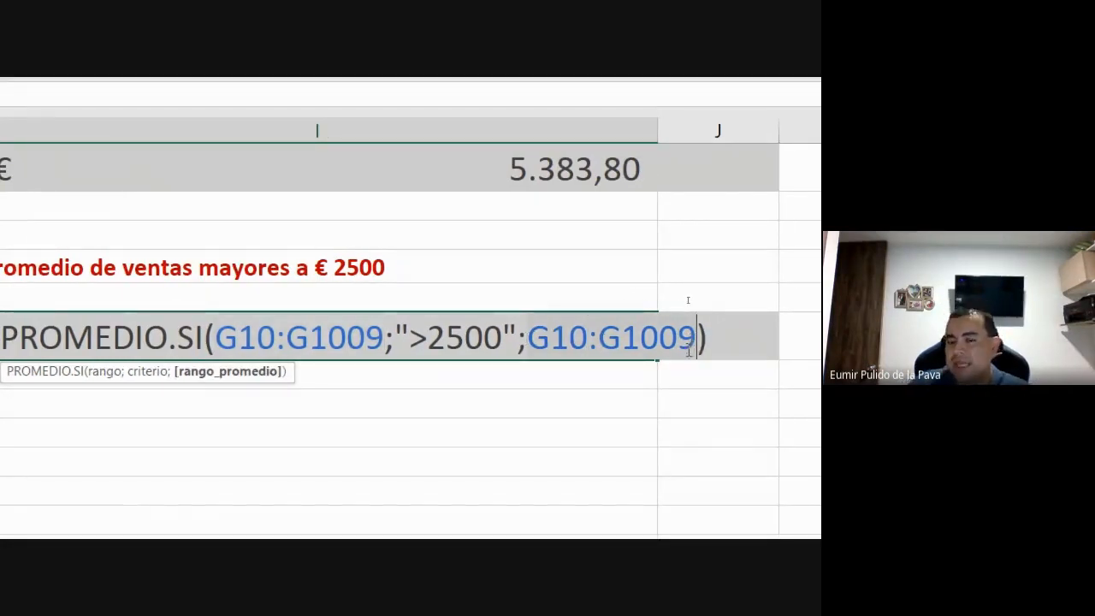
key(BackSpace)
key(BackSpace)
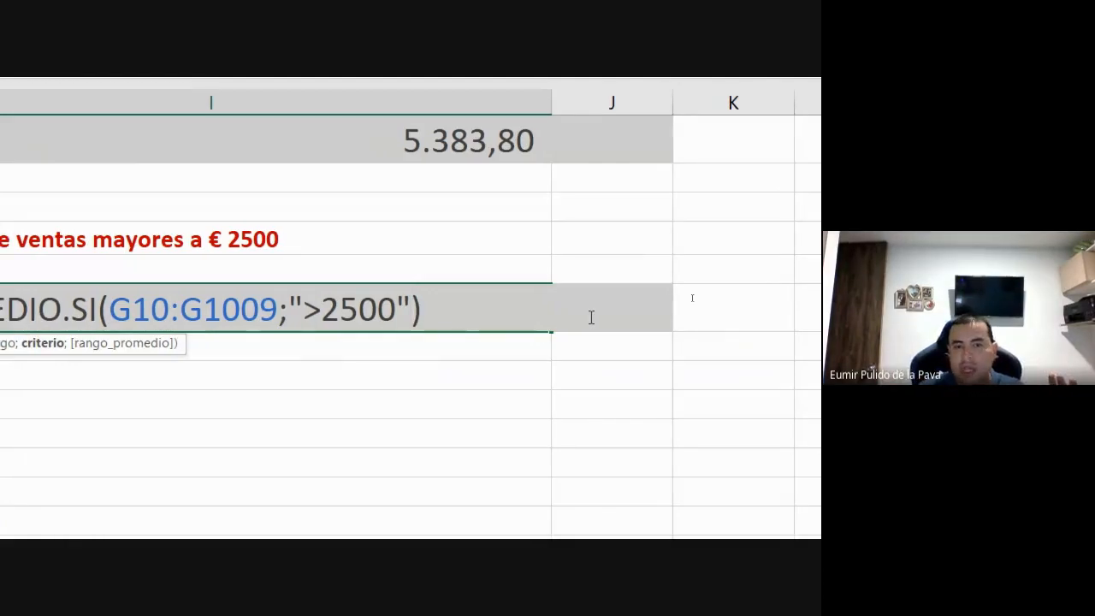
key(Return)
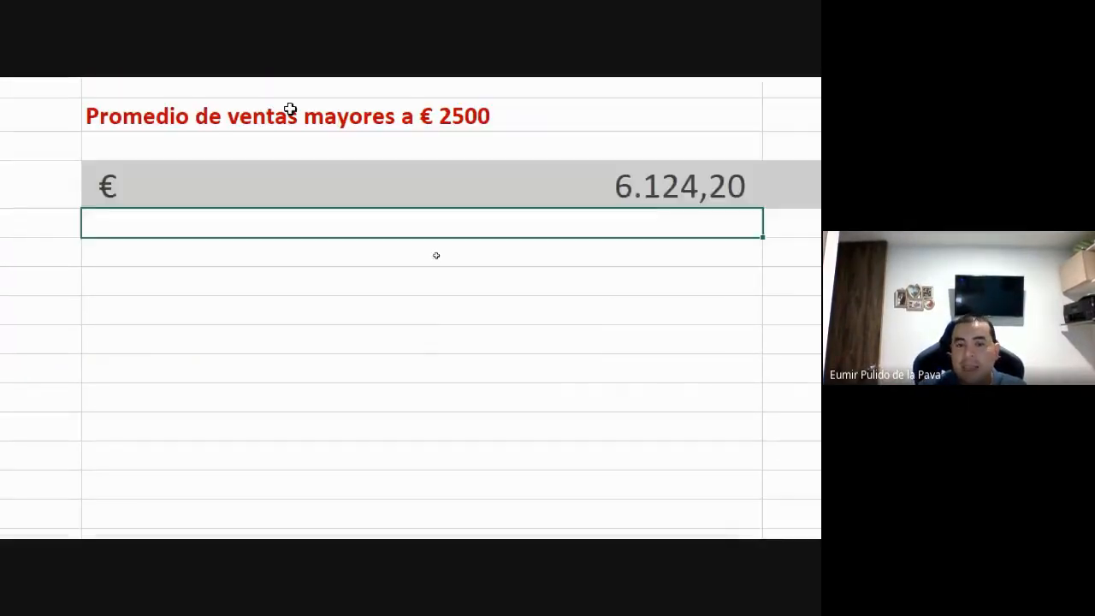
double_click(292, 171)
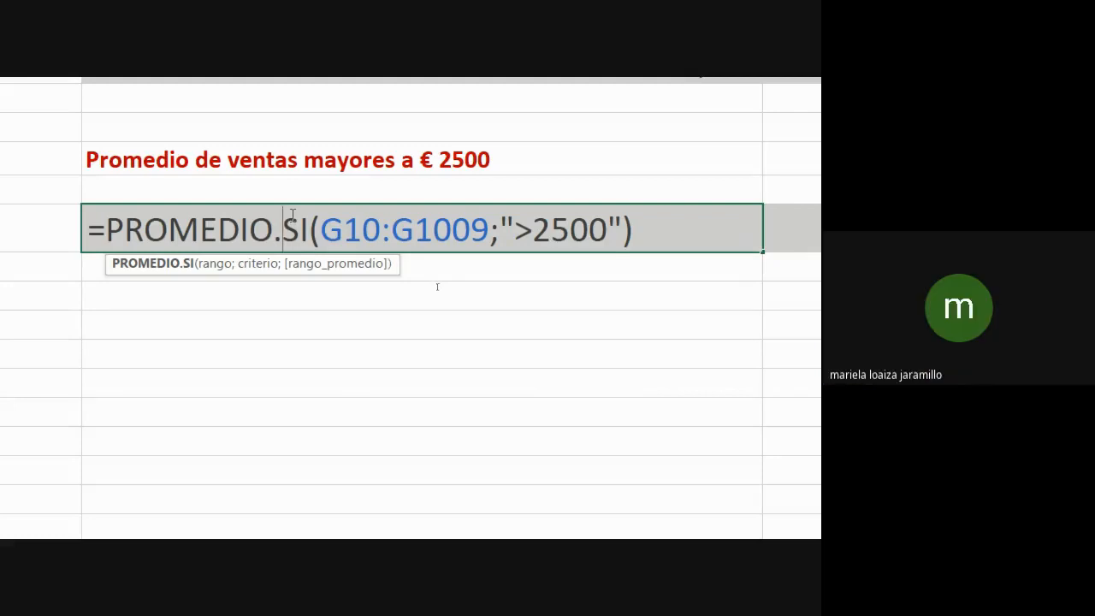
Check the Google Meet call, lower the Lupa magnification to 100%, and return to Excel to close the I26 formula
mouse_move(232, 518)
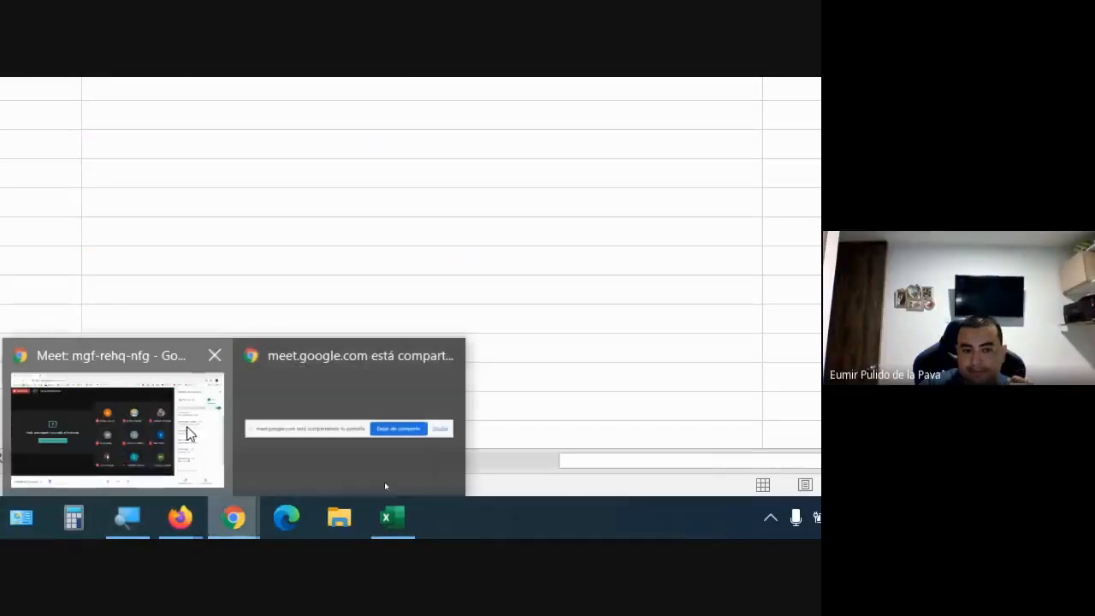
click(187, 432)
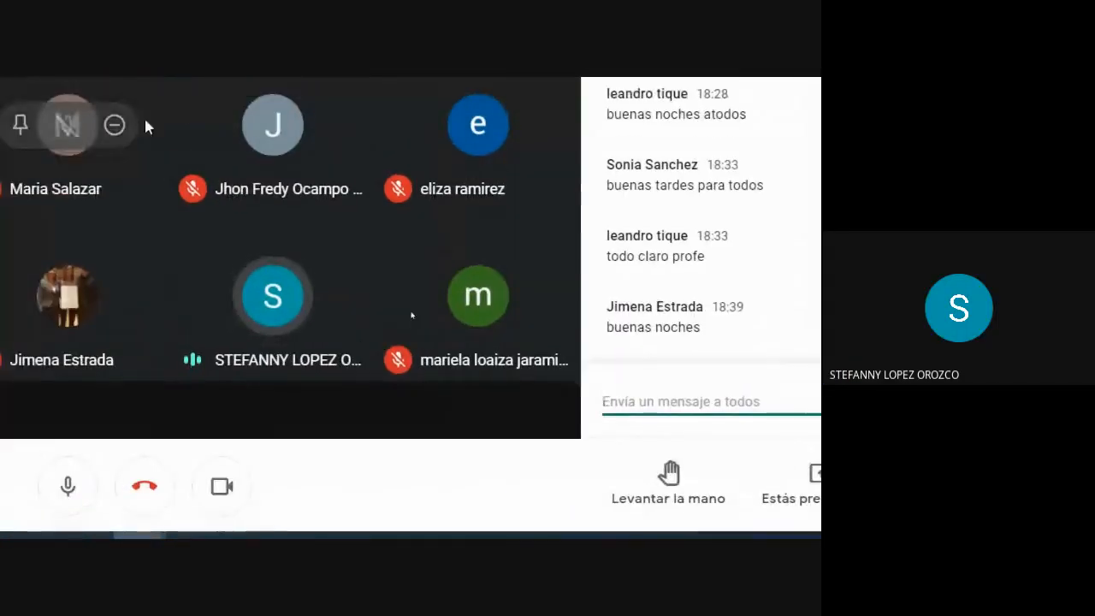
mouse_move(289, 521)
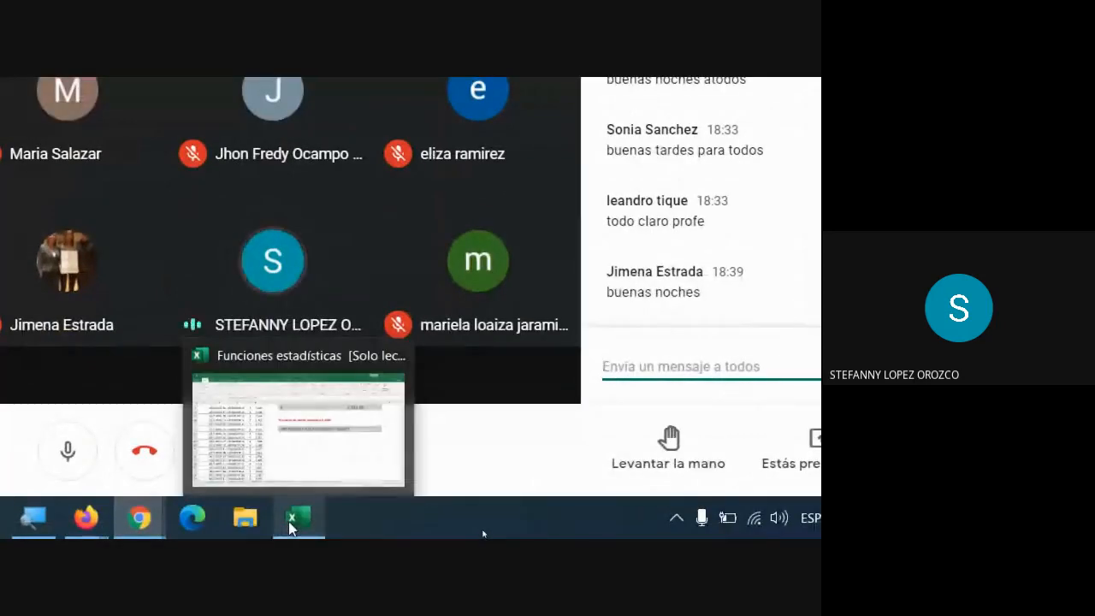
click(32, 517)
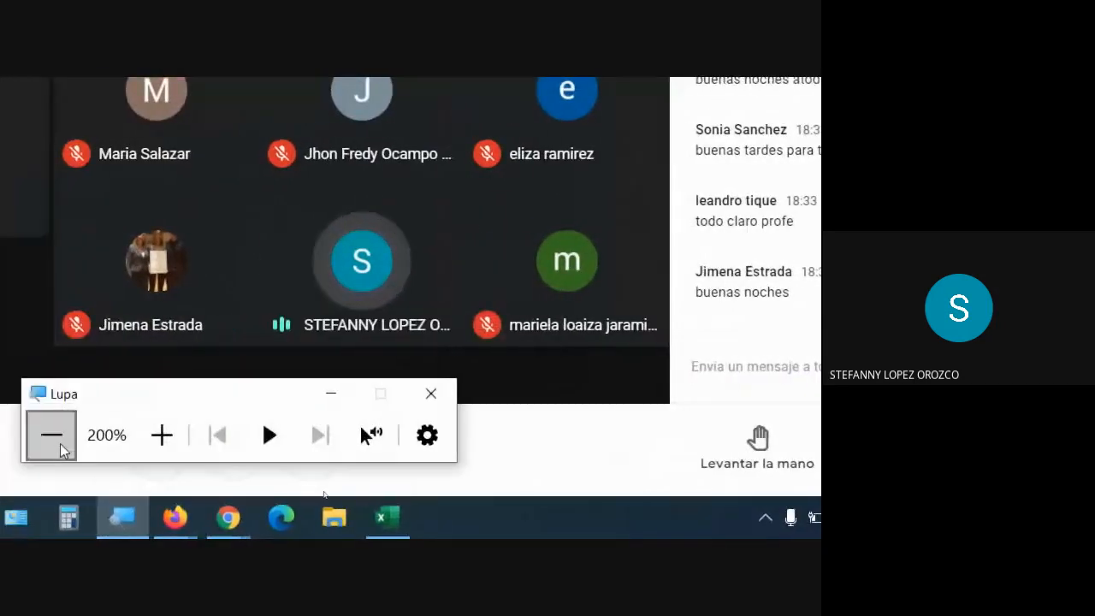
click(60, 445)
key(alt+Tab)
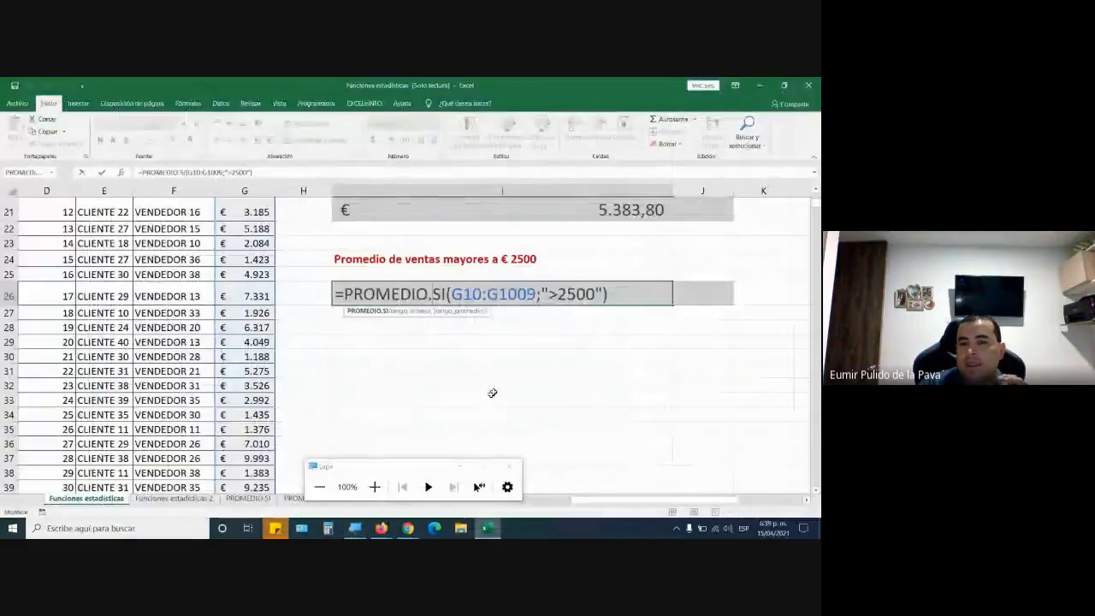
key(Return)
Review the sale amounts in G11 and G16 and the maximum and minimum sale formulas in I11 and I16
scroll(294, 312, up, 3)
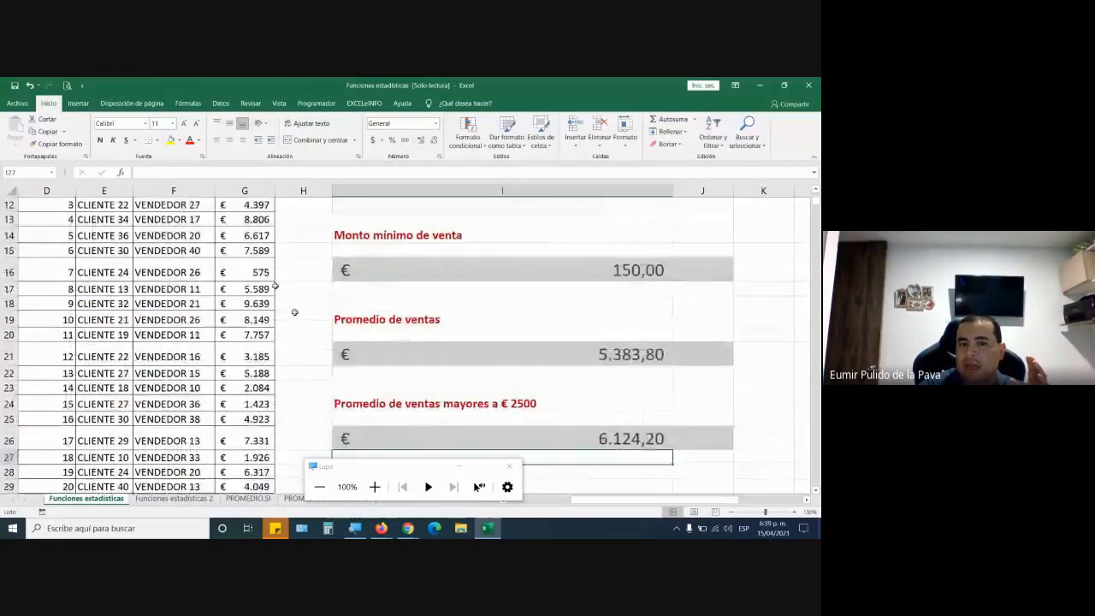
scroll(243, 357, up, 3)
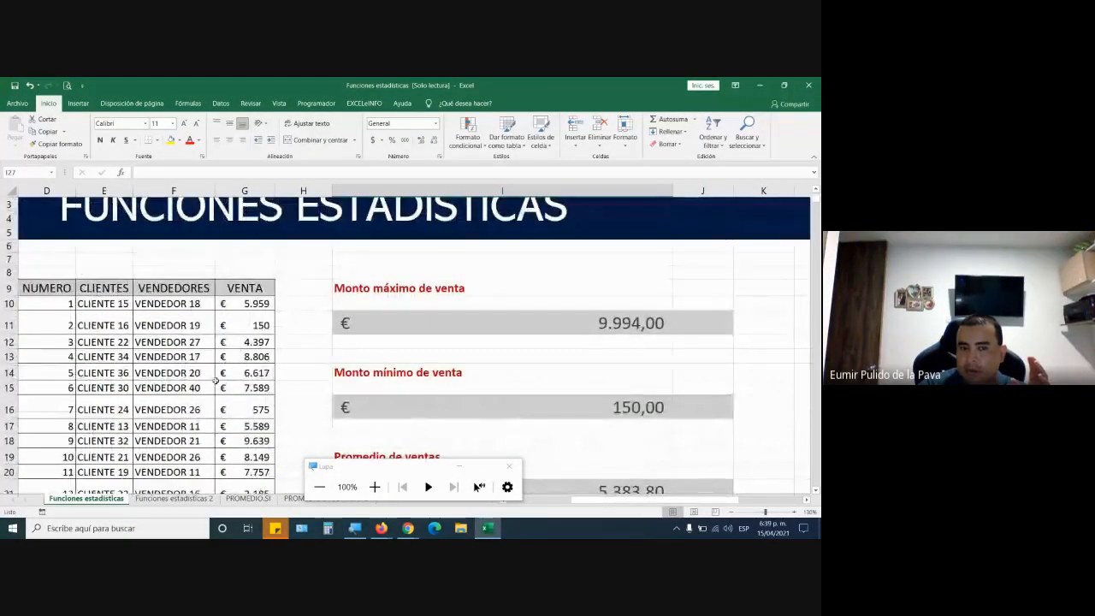
click(247, 327)
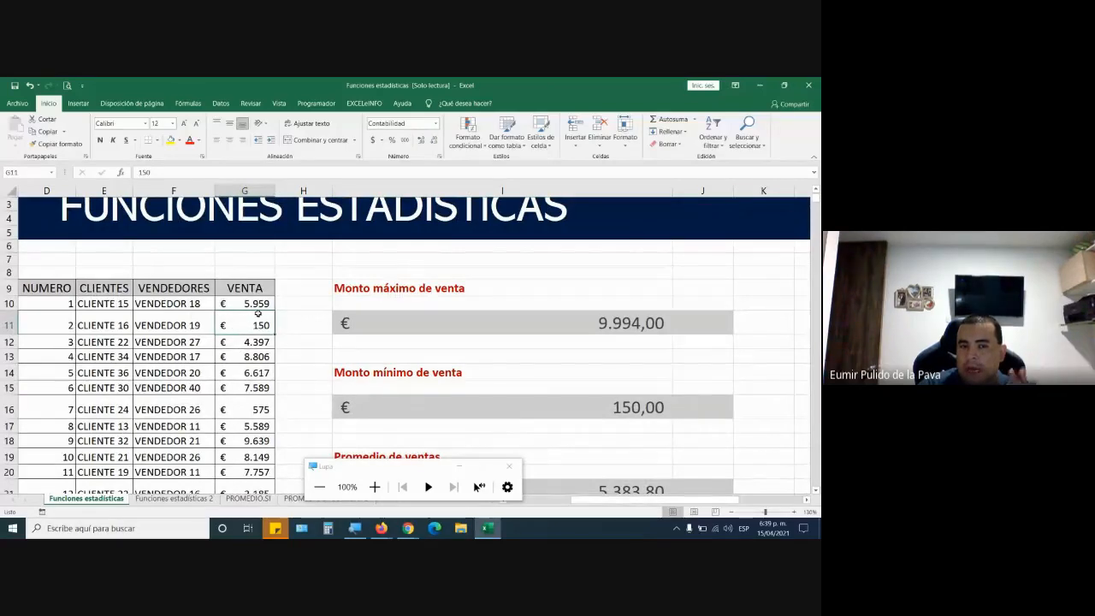
click(255, 409)
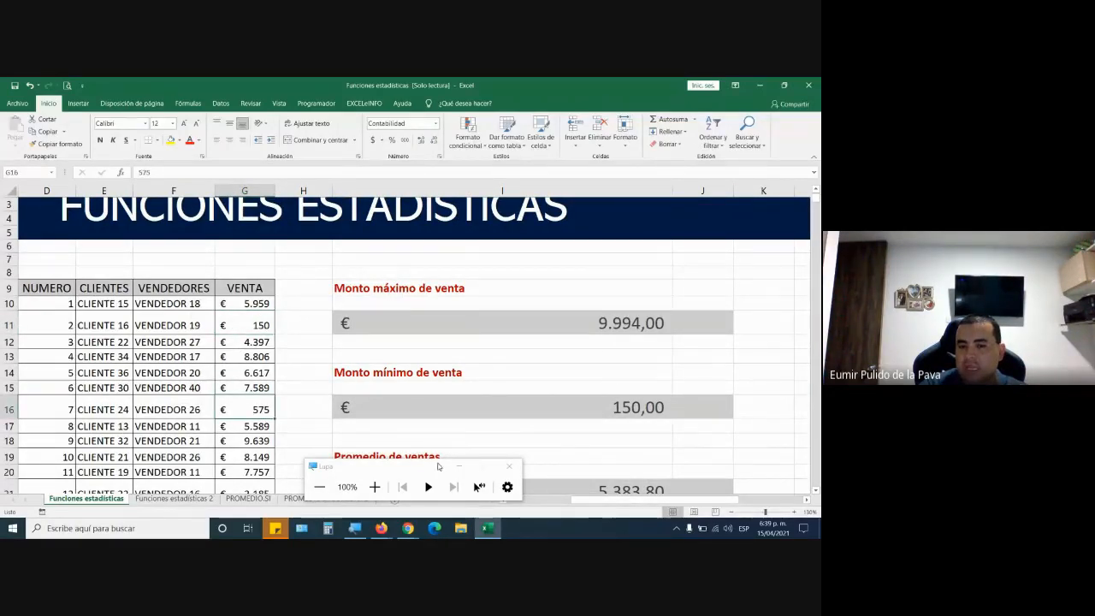
scroll(530, 364, down, 1)
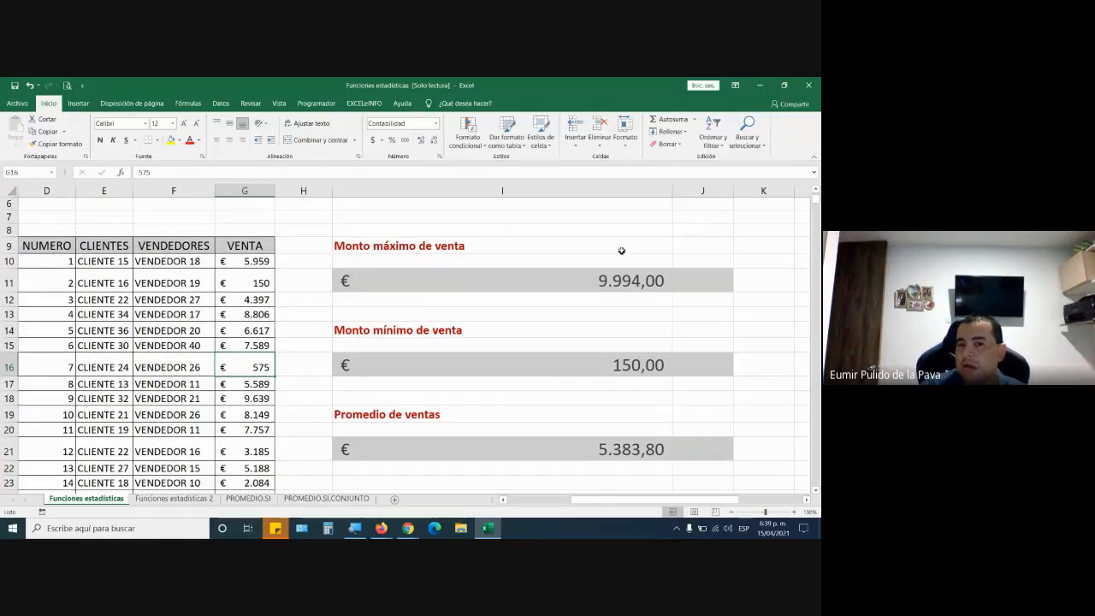
click(598, 281)
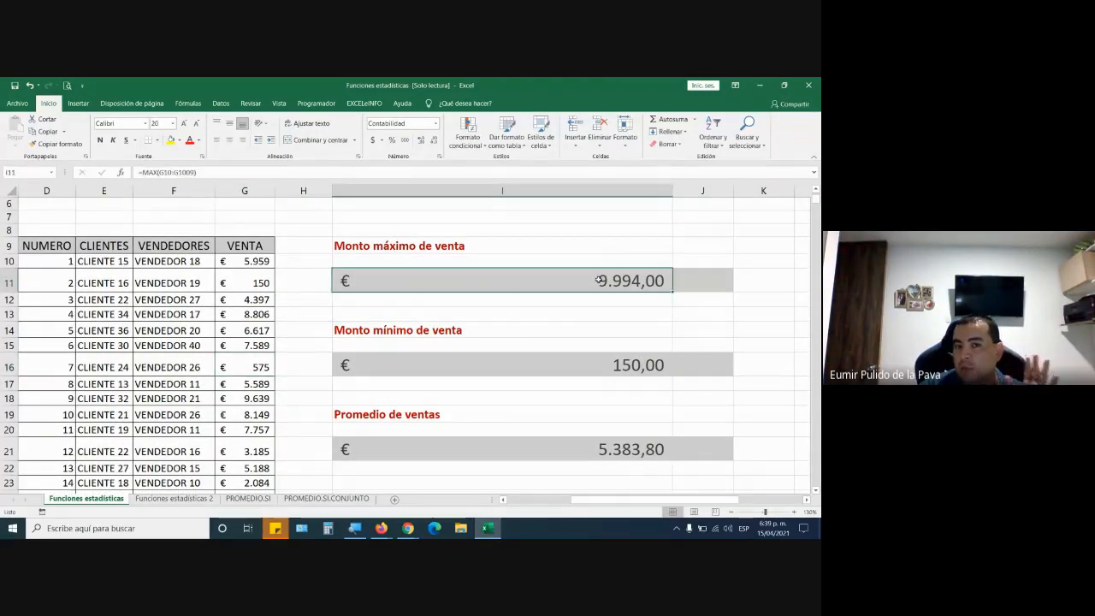
click(650, 366)
Open the PROMEDIO formula in cell I21, examine its range G10:G1009 and close it
scroll(616, 428, down, 2)
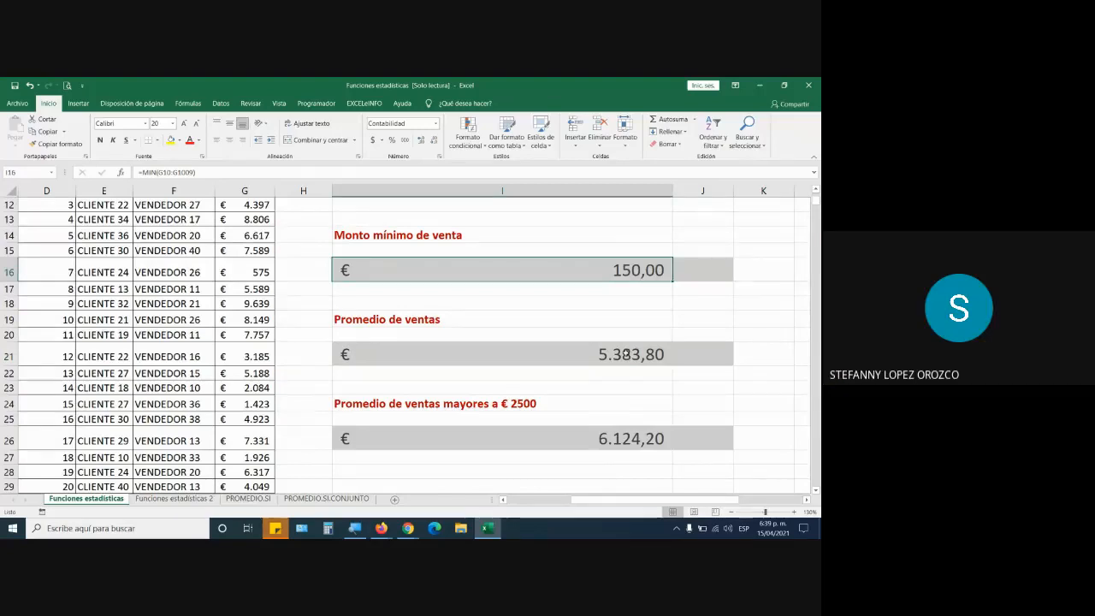
click(450, 356)
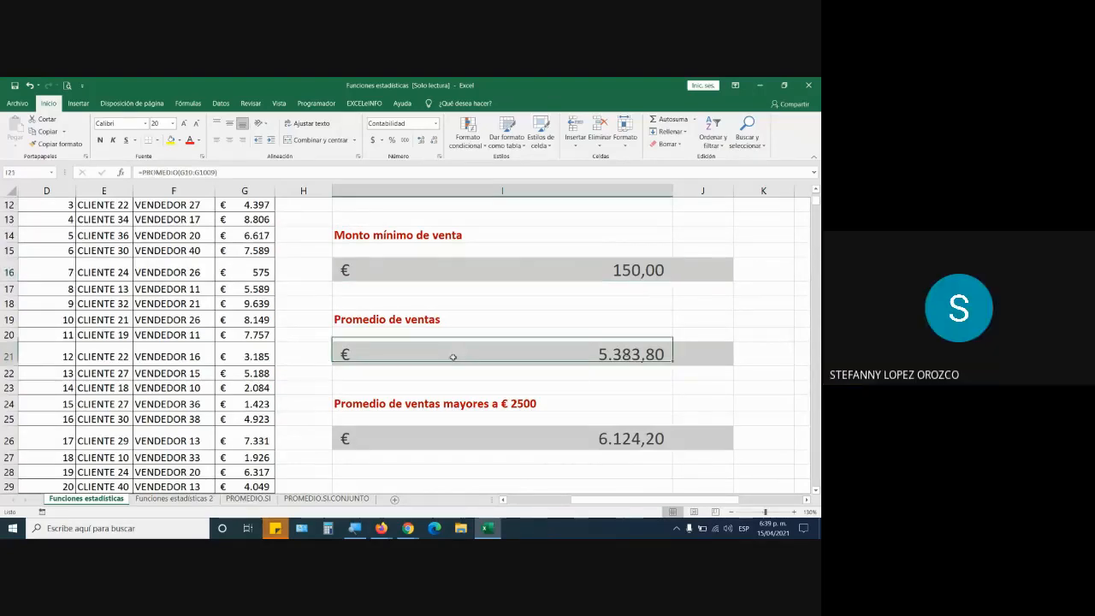
double_click(500, 356)
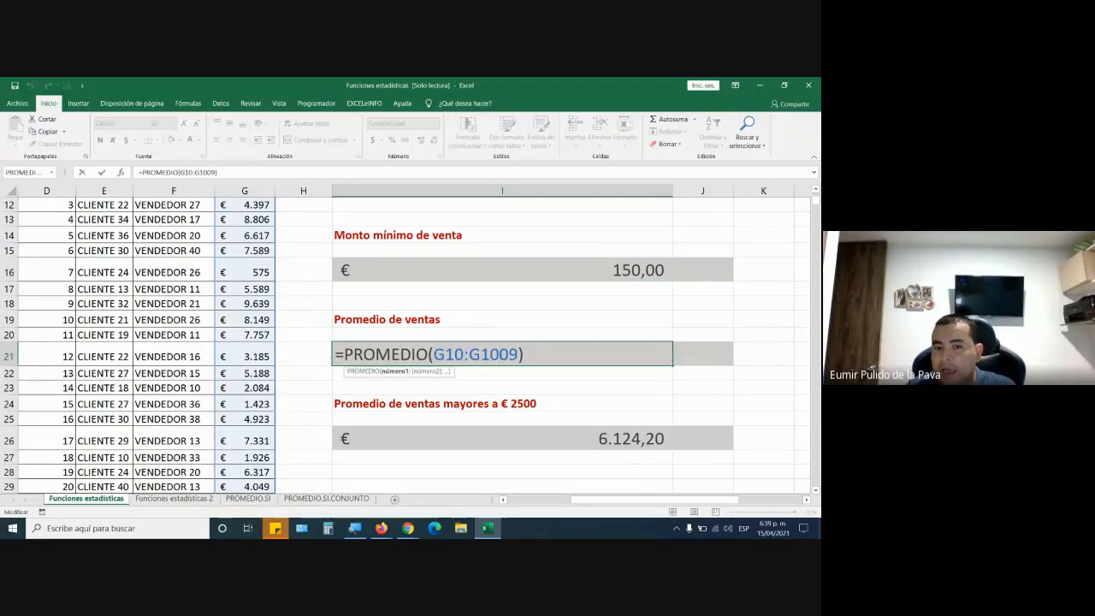
click(512, 357)
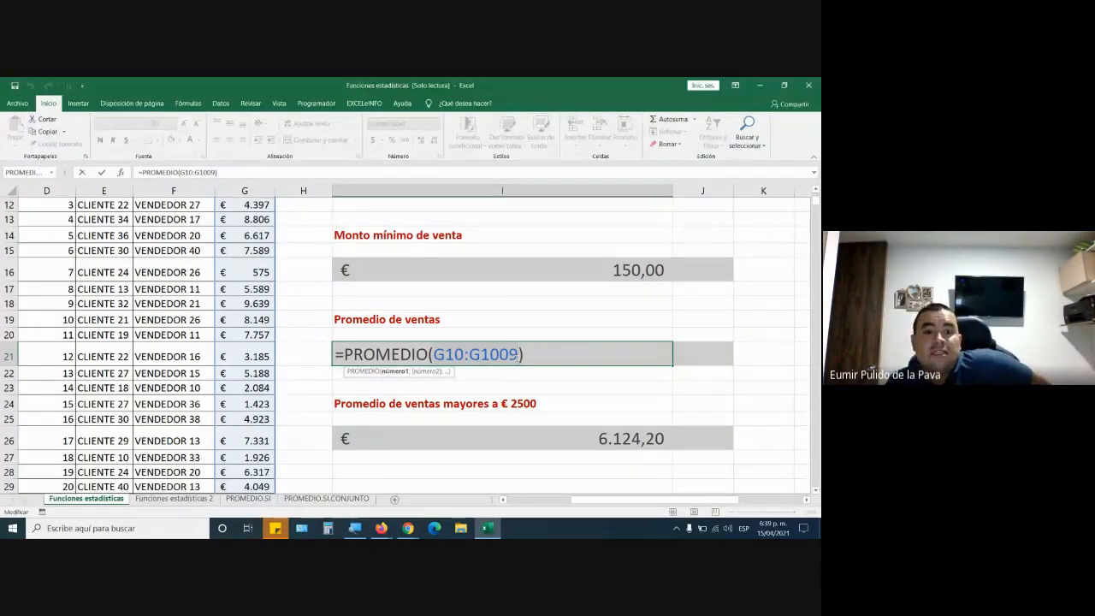
key(Return)
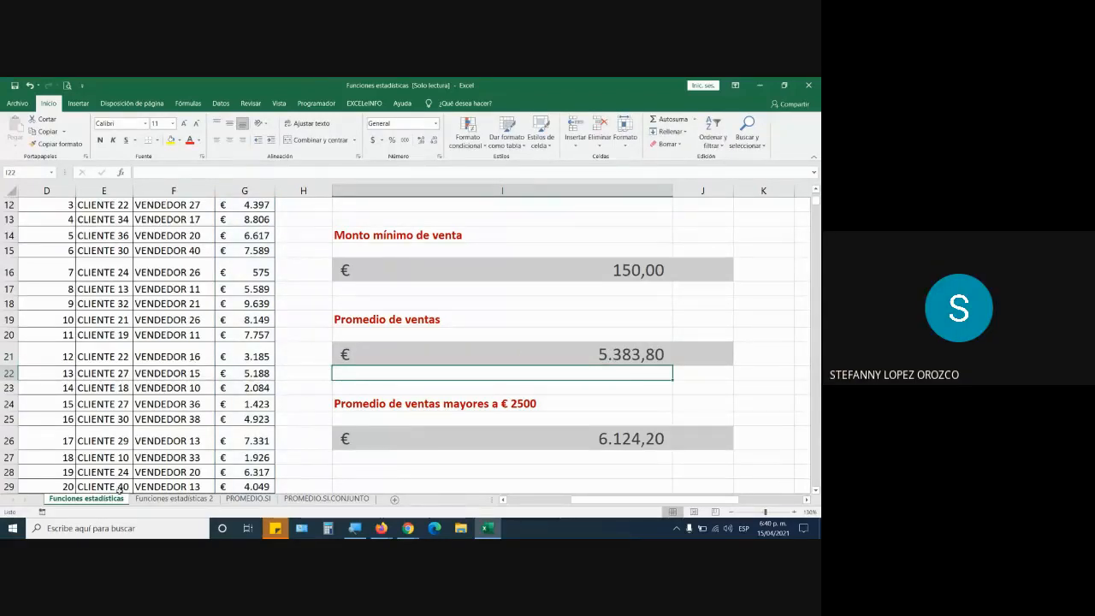
On the Funciones estadísticas 2 sheet, increase the font size of the INGENIERÍA answer cell G22 to 22
click(171, 499)
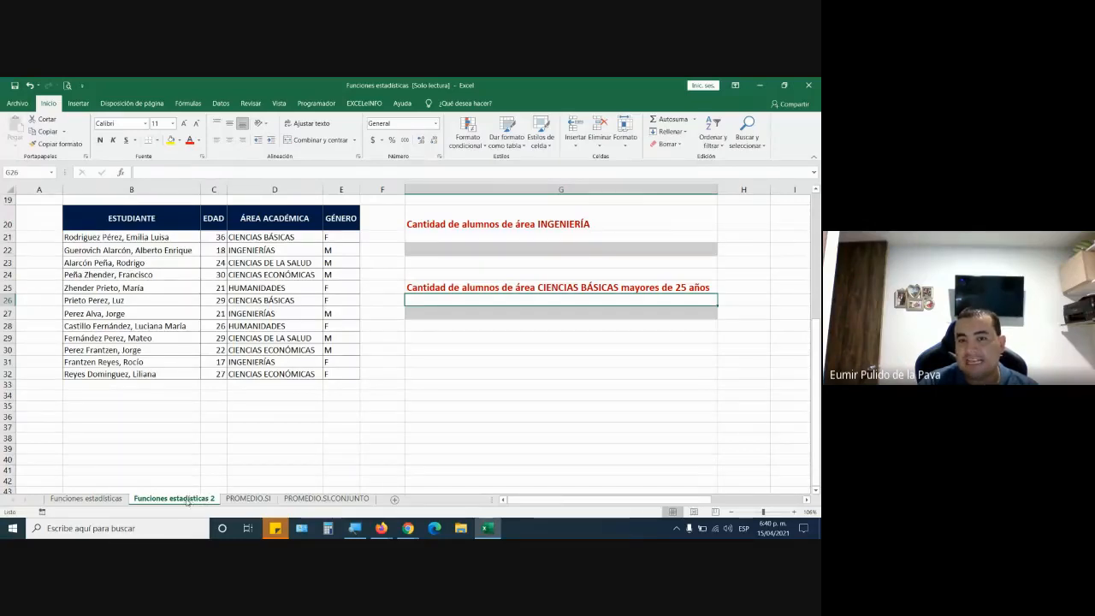
click(430, 245)
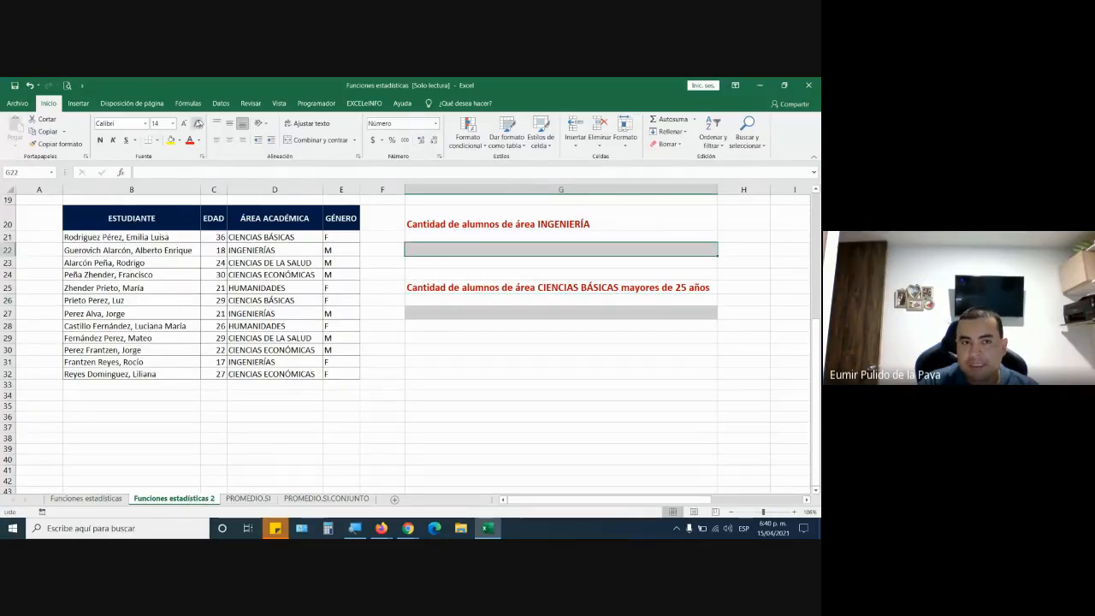
click(185, 124)
click(185, 124)
click(185, 124)
click(185, 124)
Increase the font size of the Función CONTAR answer cell F8 to 20
scroll(278, 291, up, 2)
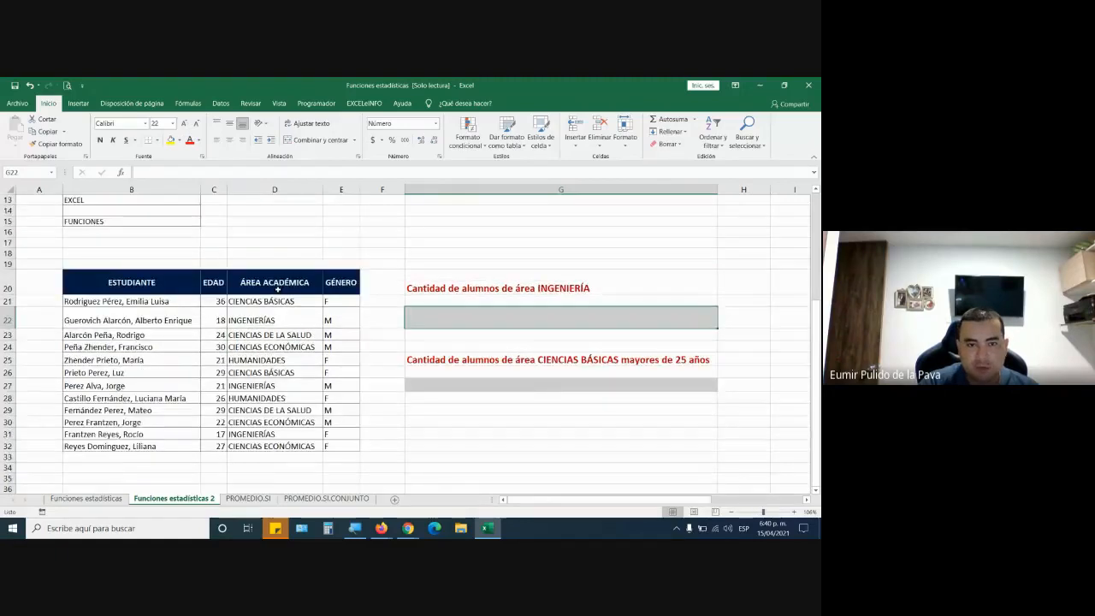
scroll(278, 291, up, 4)
click(380, 233)
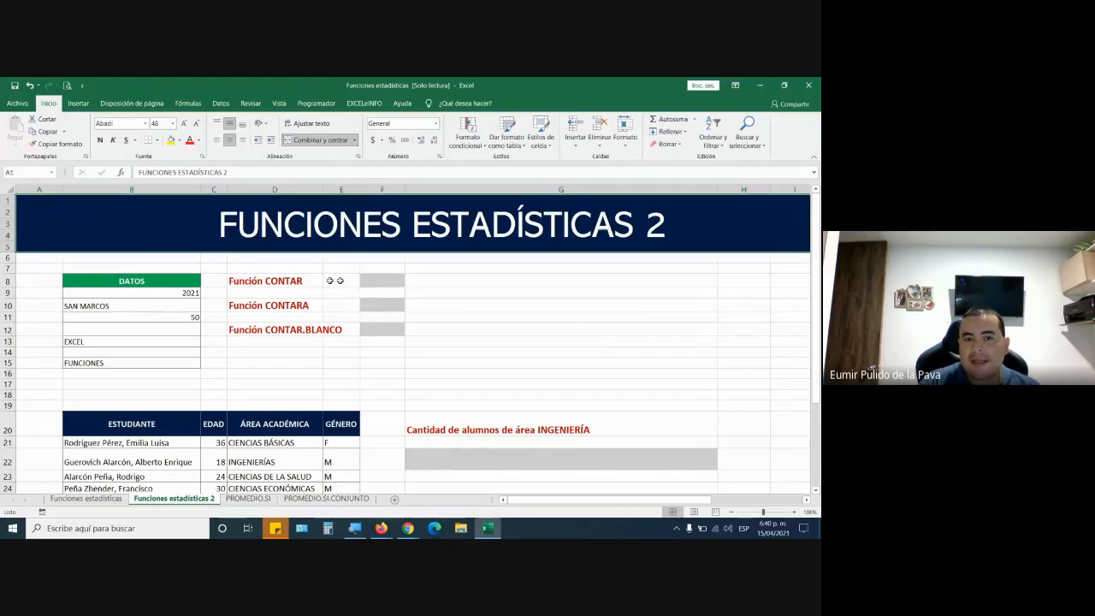
click(383, 282)
click(183, 123)
click(183, 123)
click(183, 123)
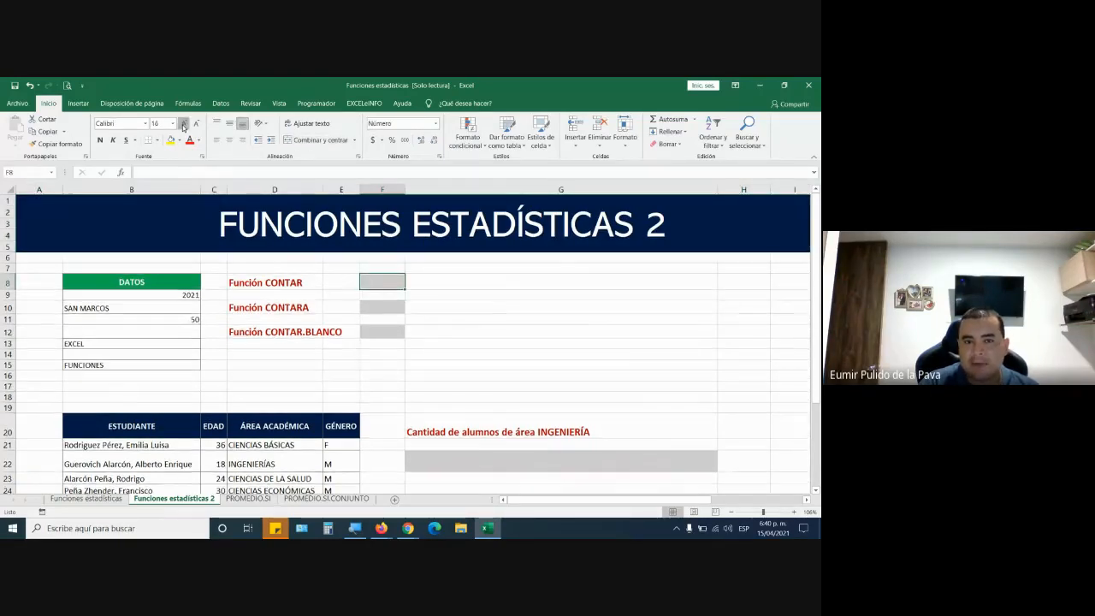
Copy F8's formatting to the answer cells F10 and F12, and widen column F to about three times its width
click(80, 147)
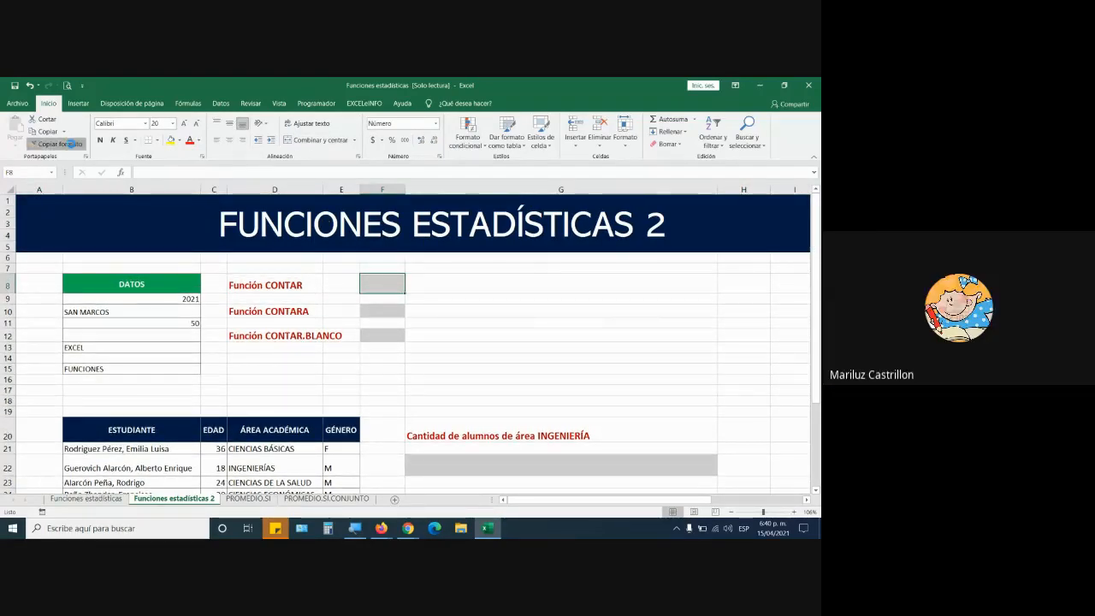
click(381, 306)
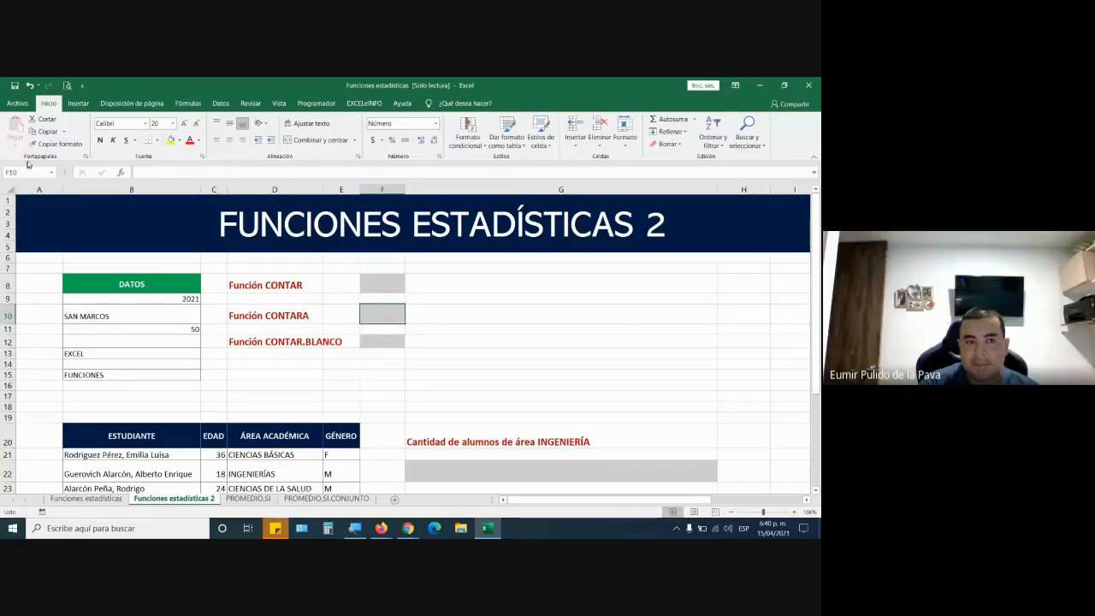
click(51, 146)
click(387, 342)
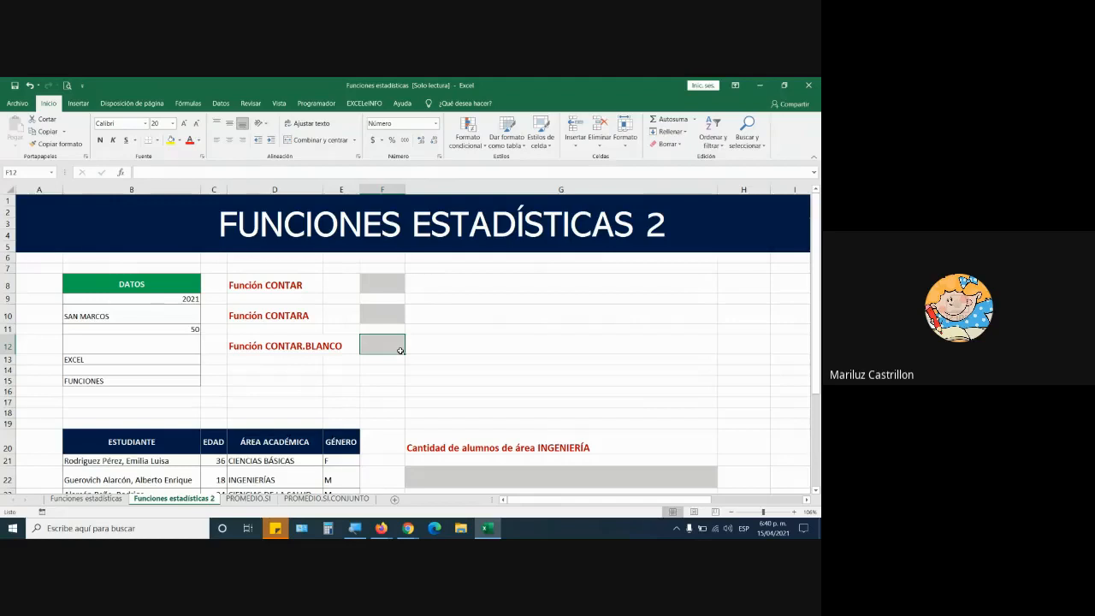
drag(404, 189, 542, 189)
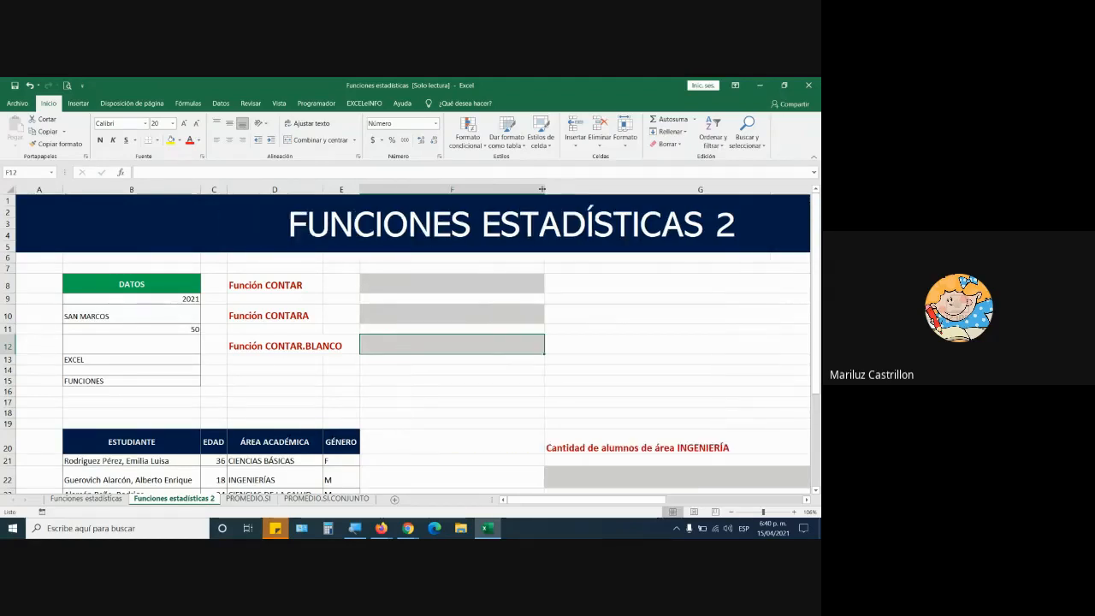
On the Funciones estadísticas sheet, replace the colon with a semicolon in the I21 formula, making it =PROMEDIO(G10;G1009)
click(87, 498)
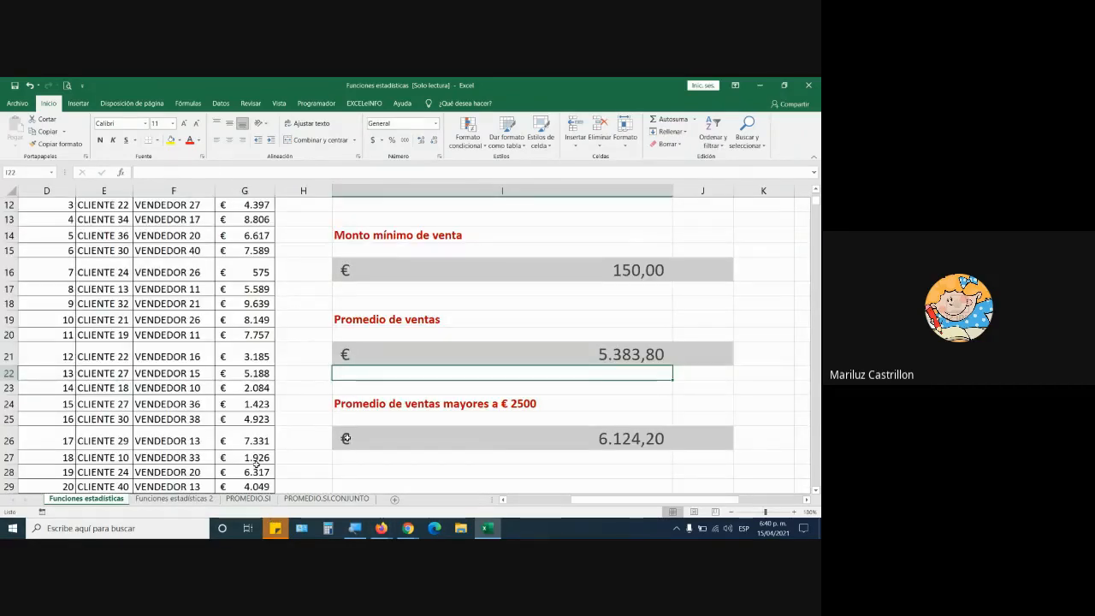
click(505, 354)
double_click(506, 354)
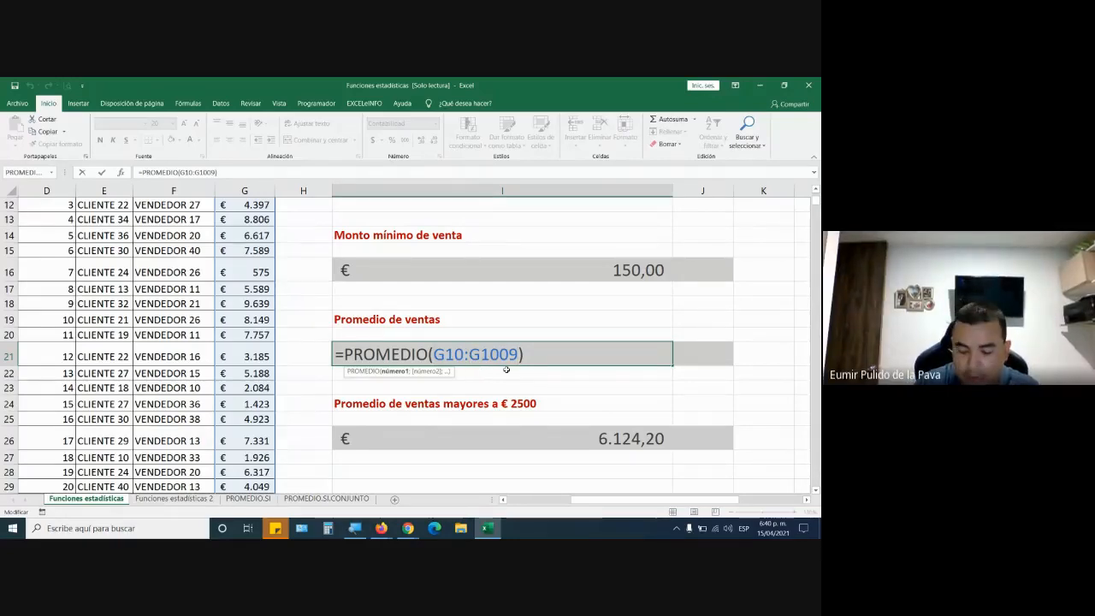
key(BackSpace)
text(;)
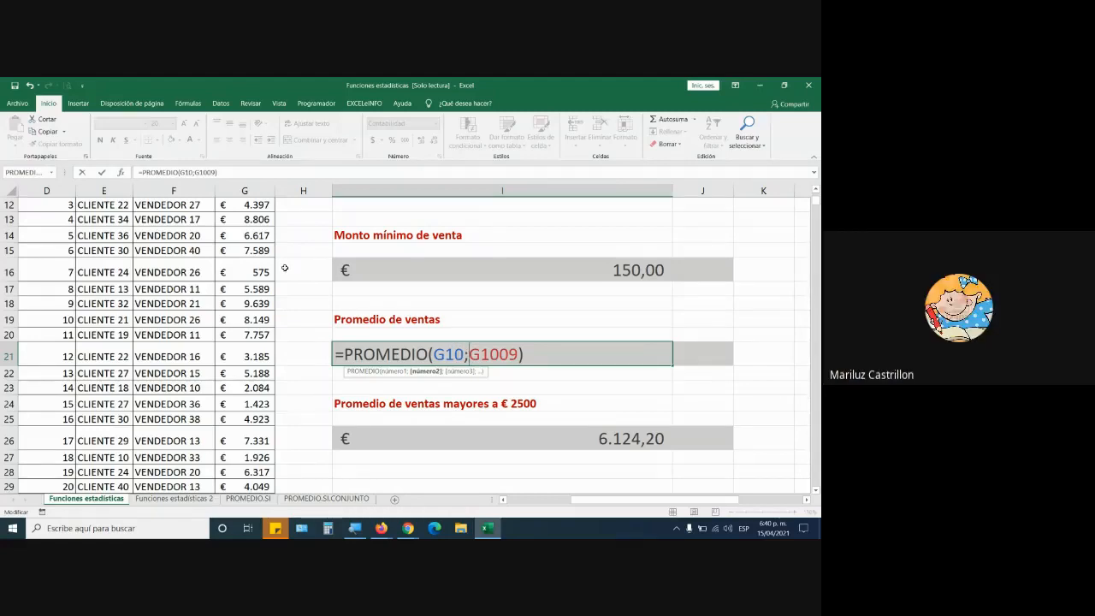
Look through the VENTA column from G10 to the end of the data around G1009 and return to the PROMEDIO formula
scroll(284, 269, up, 4)
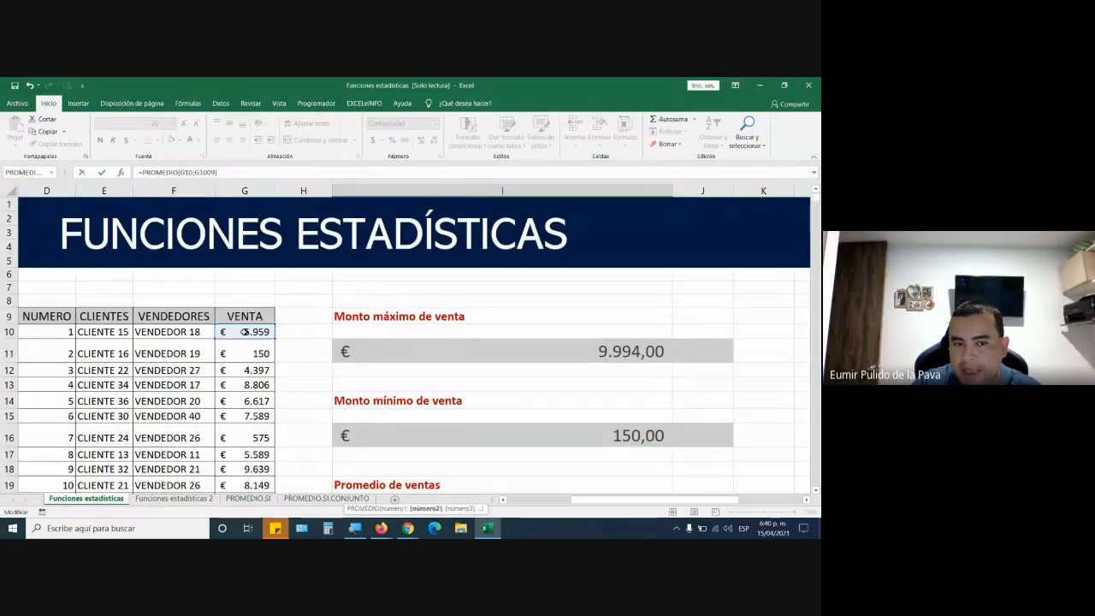
drag(816, 205, 815, 318)
drag(820, 420, 818, 451)
scroll(315, 437, down, 16)
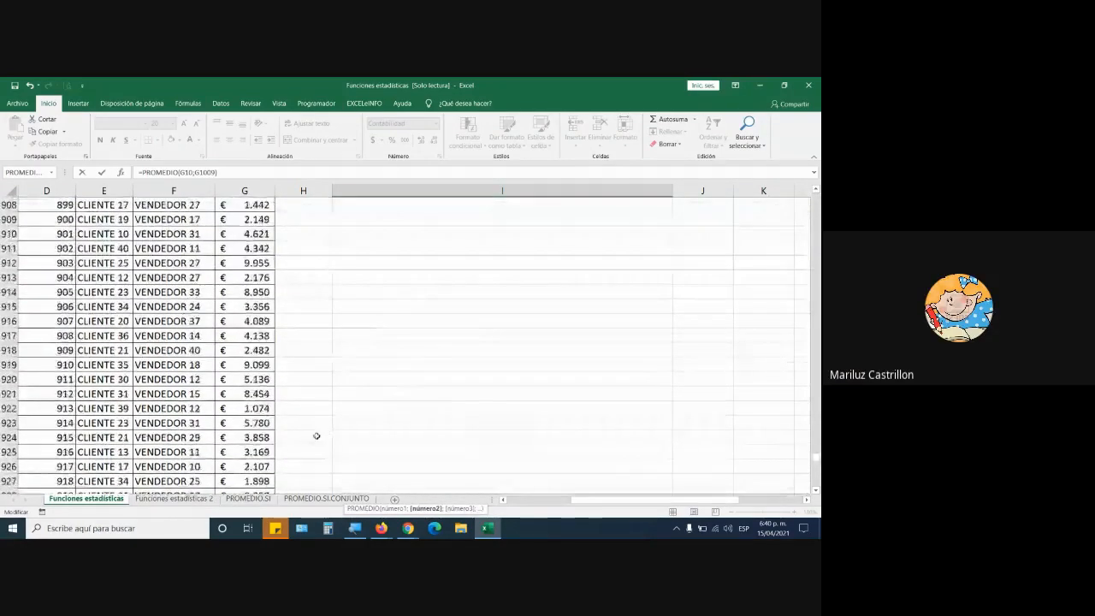
scroll(279, 470, down, 20)
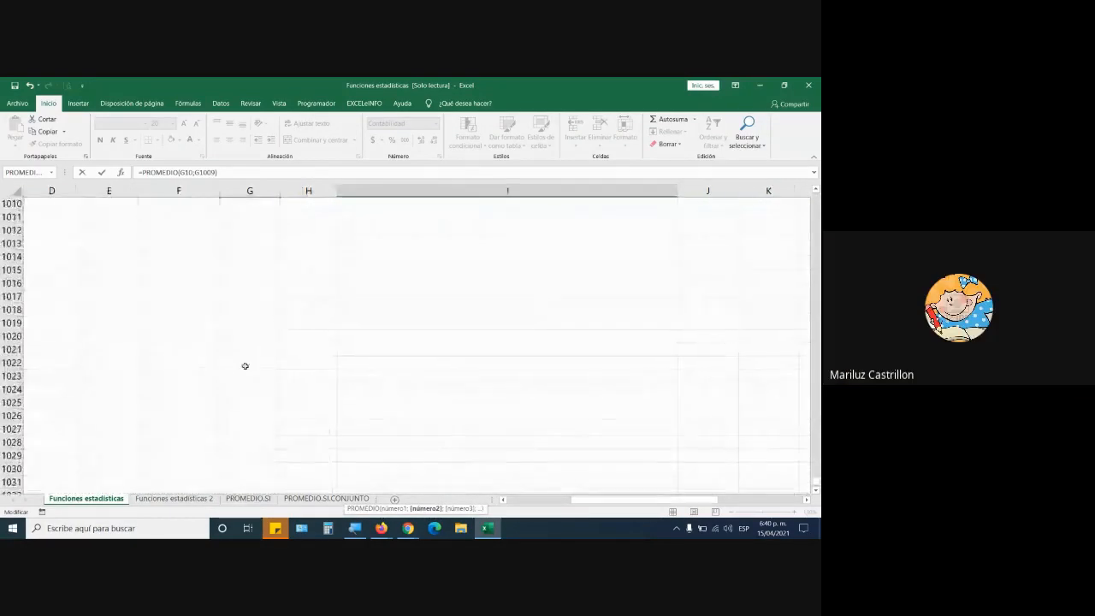
scroll(266, 262, up, 1)
drag(816, 480, 815, 200)
scroll(721, 323, down, 3)
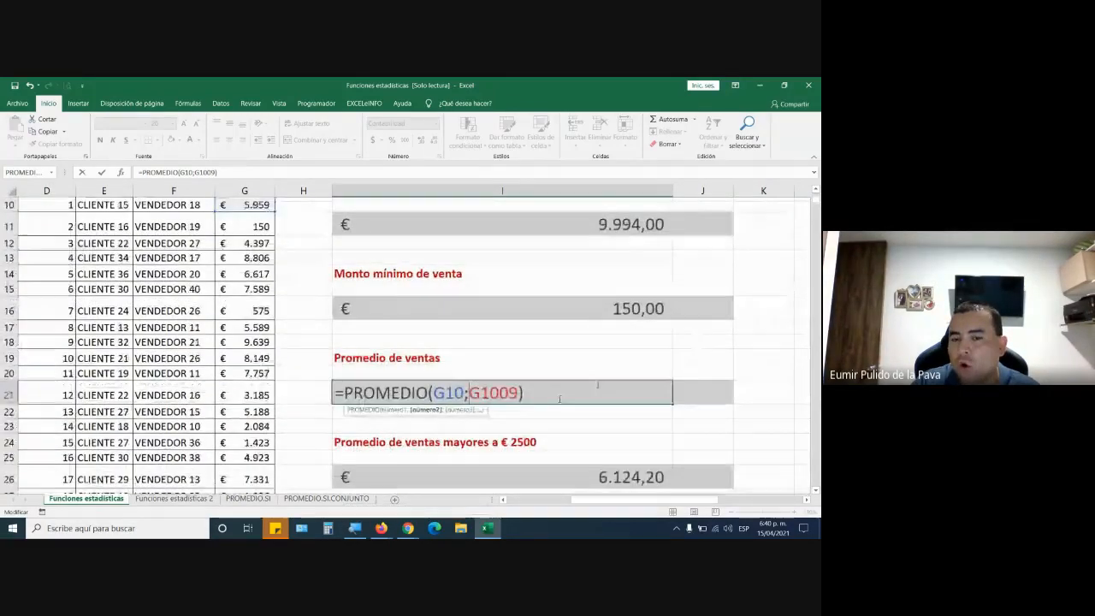
Point out the two separate arguments in the I21 formula, and restore the colon so it reads =PROMEDIO(G10:G1009)
double_click(462, 392)
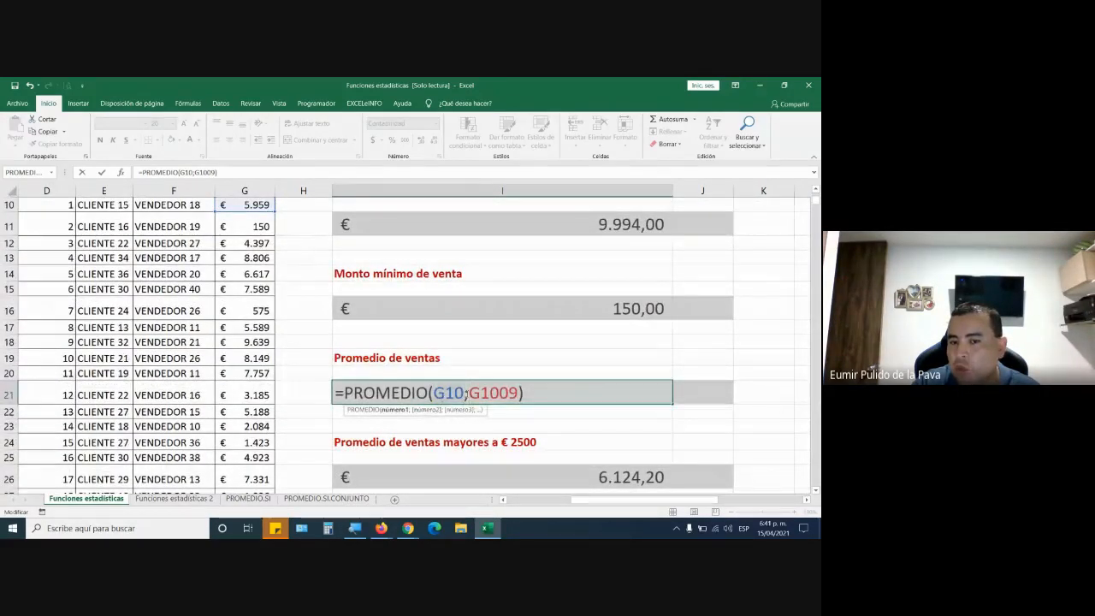
click(510, 392)
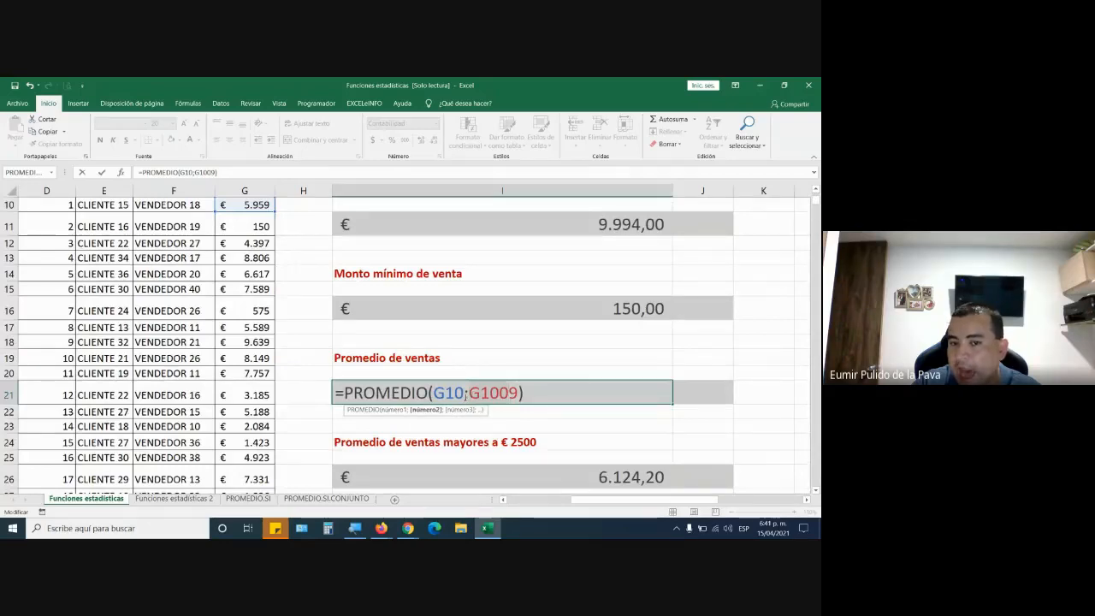
click(467, 393)
key(Delete)
text(:)
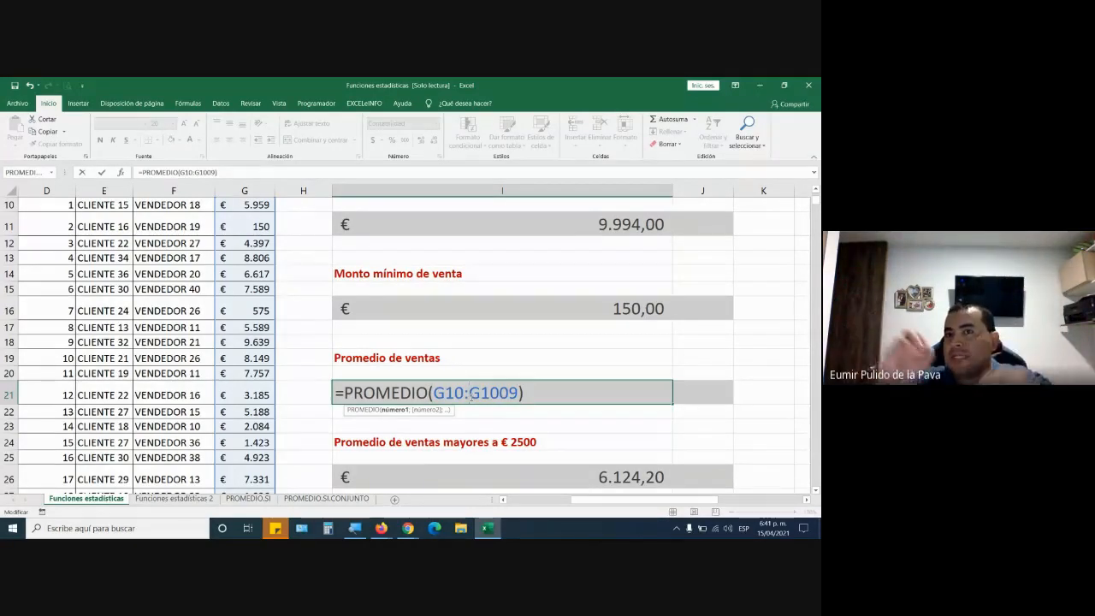
Confirm the PROMEDIO formula in I21 and open the Funciones estadísticas 2 sheet
key(Return)
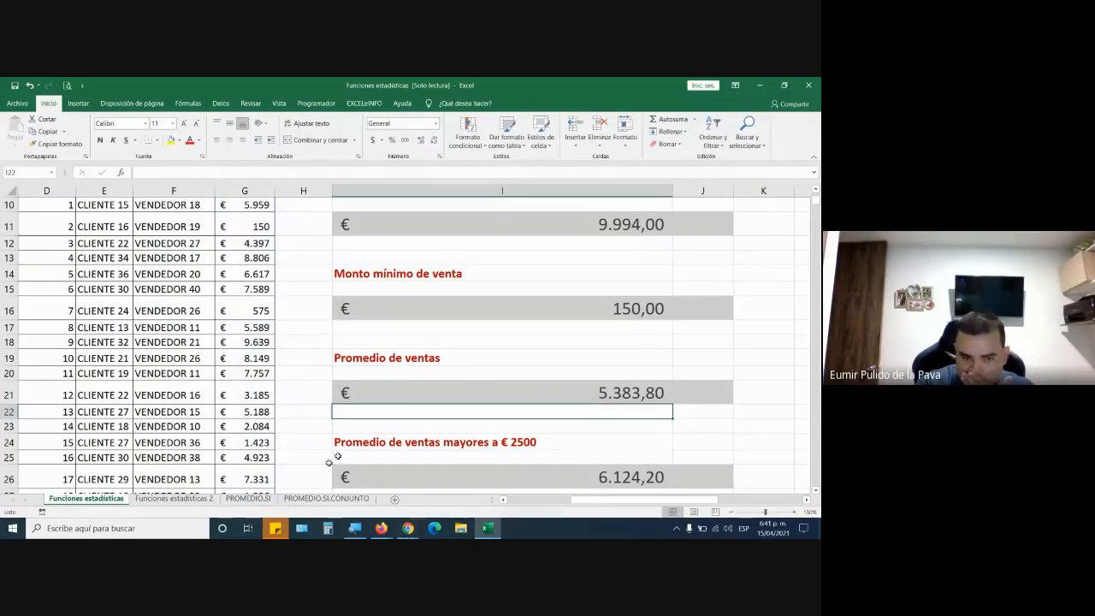
click(173, 500)
Switch to the Google Meet call, admit the participant asking to join, and return to the Excel workbook
mouse_move(408, 529)
click(359, 479)
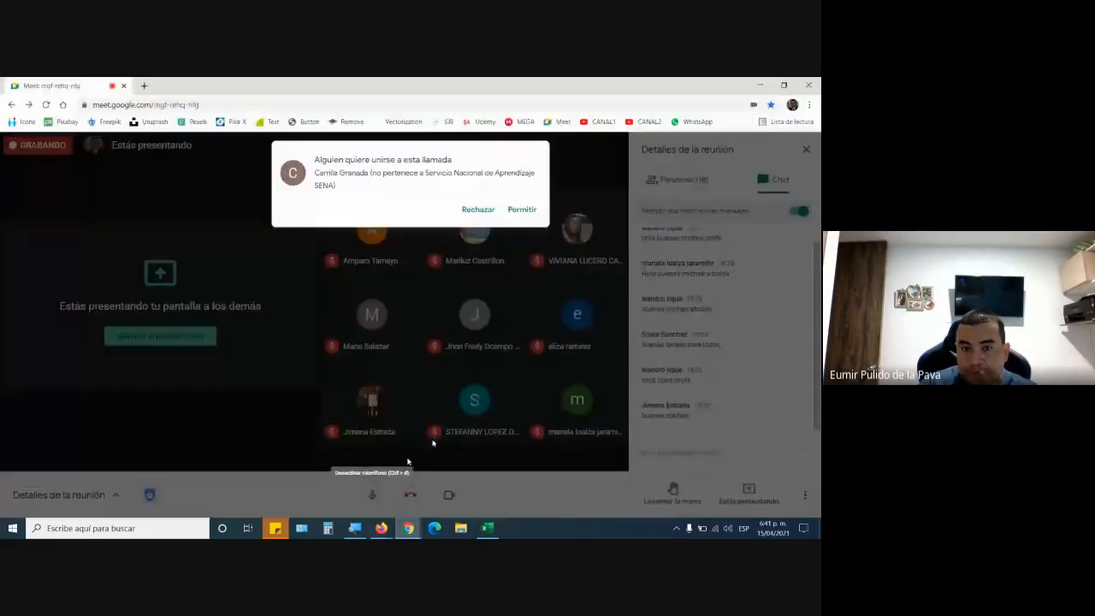
click(518, 210)
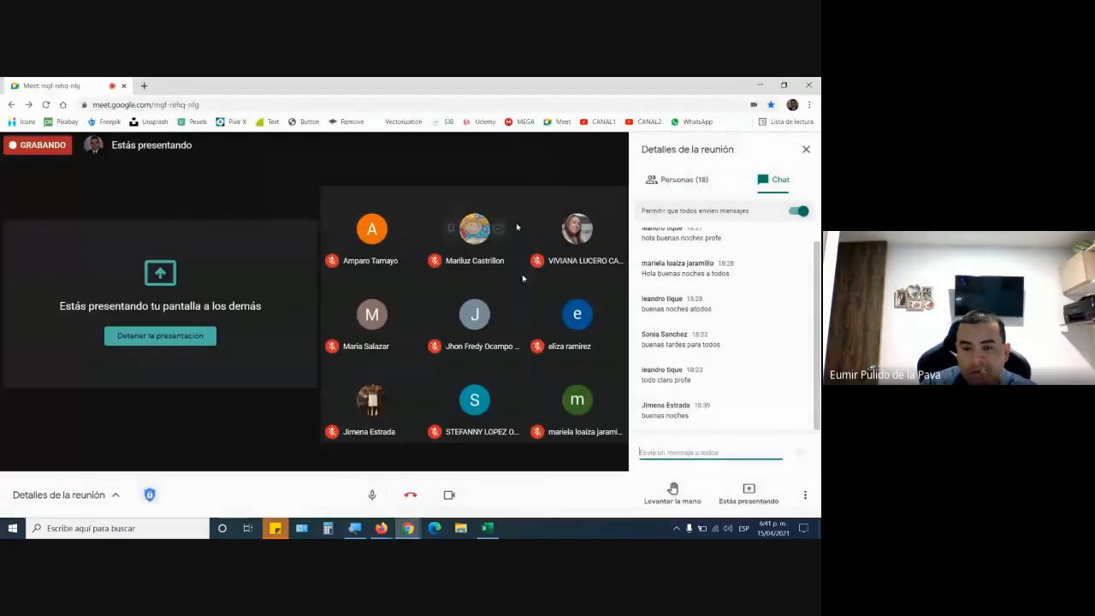
click(486, 528)
Enter =CONTAR(B9:B15) in F8 to count the numeric cells in the DATOS list
click(477, 308)
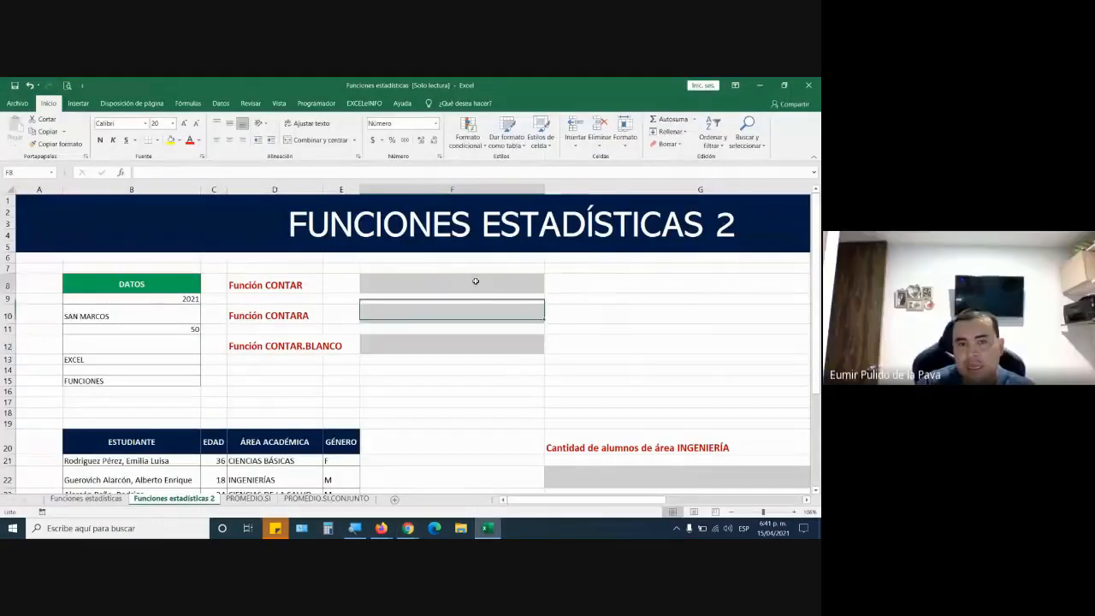
click(477, 282)
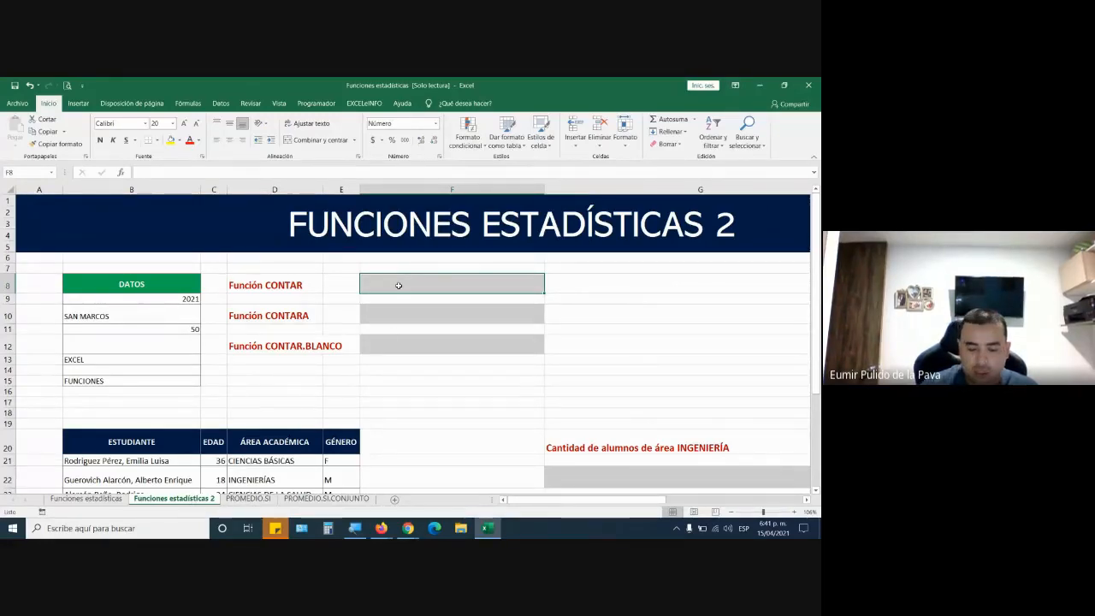
text(=contar)
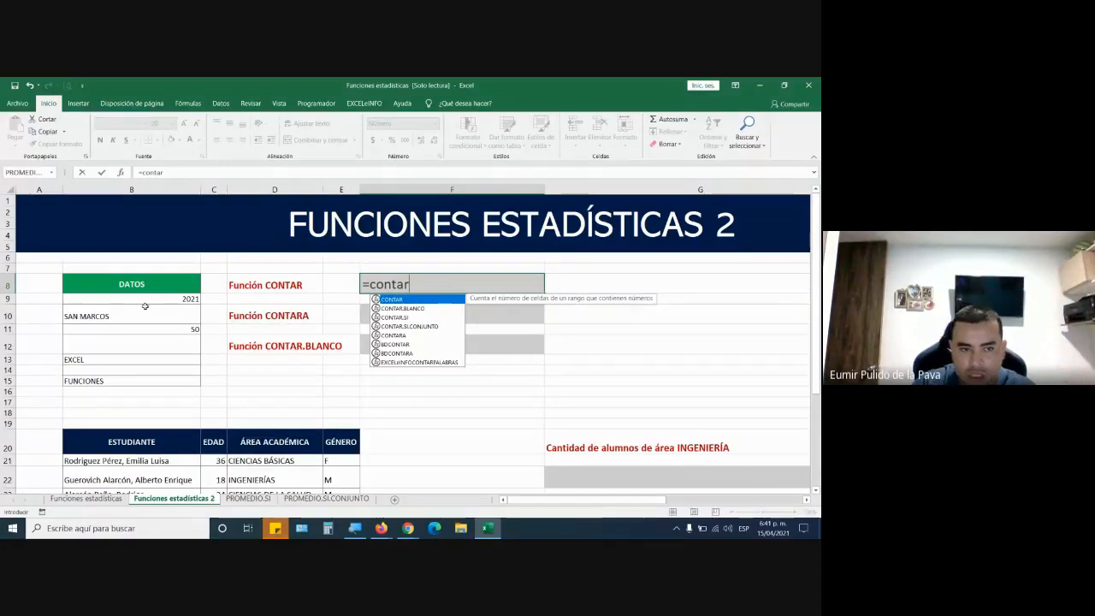
drag(158, 300, 158, 381)
double_click(421, 283)
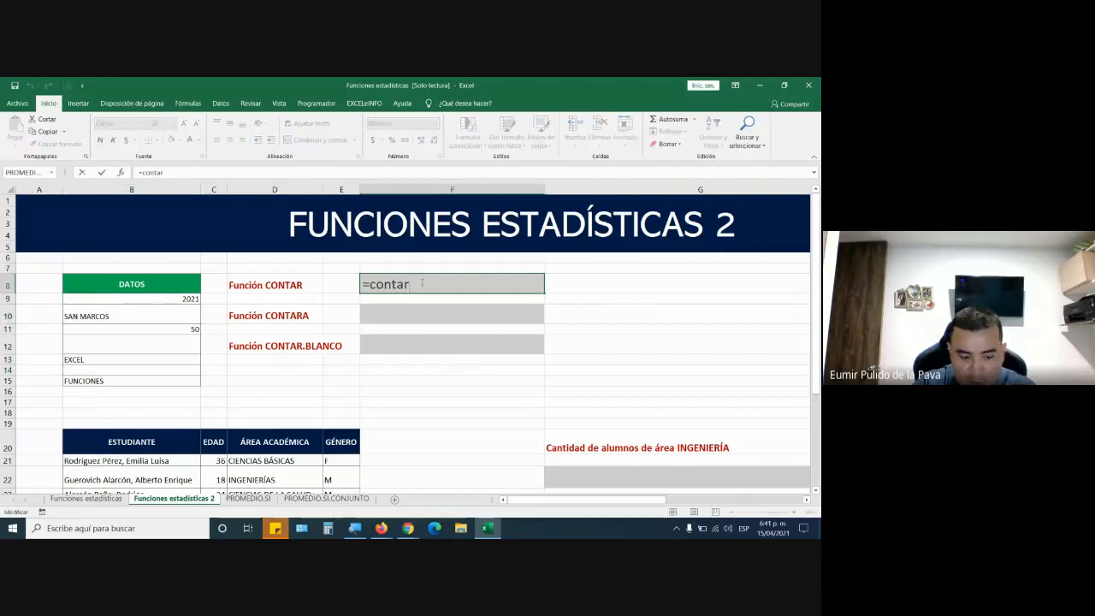
text(()
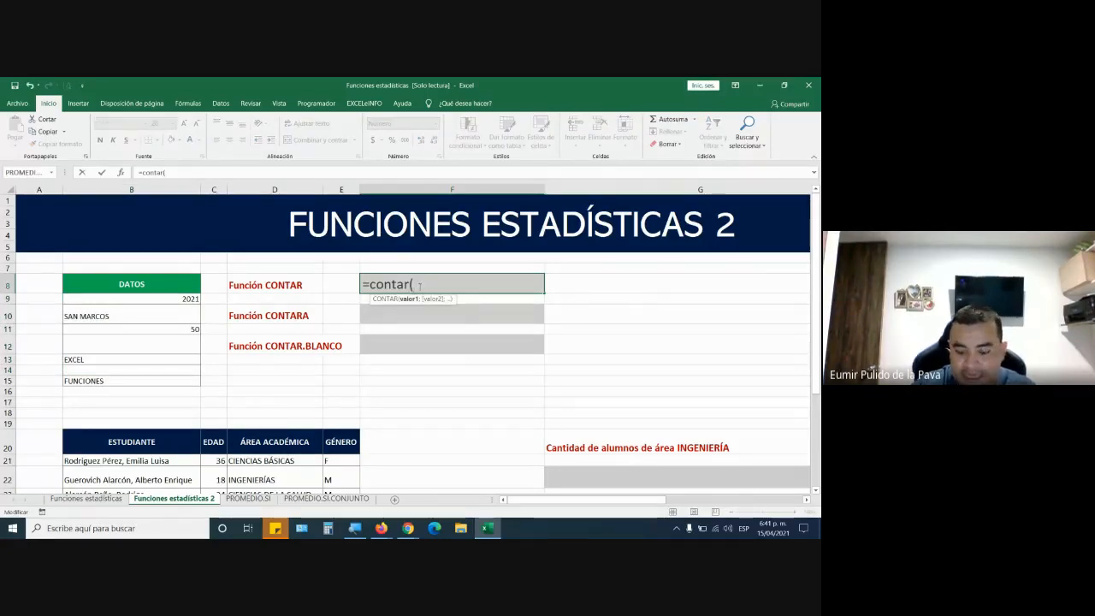
key(BackSpace)
drag(139, 300, 142, 381)
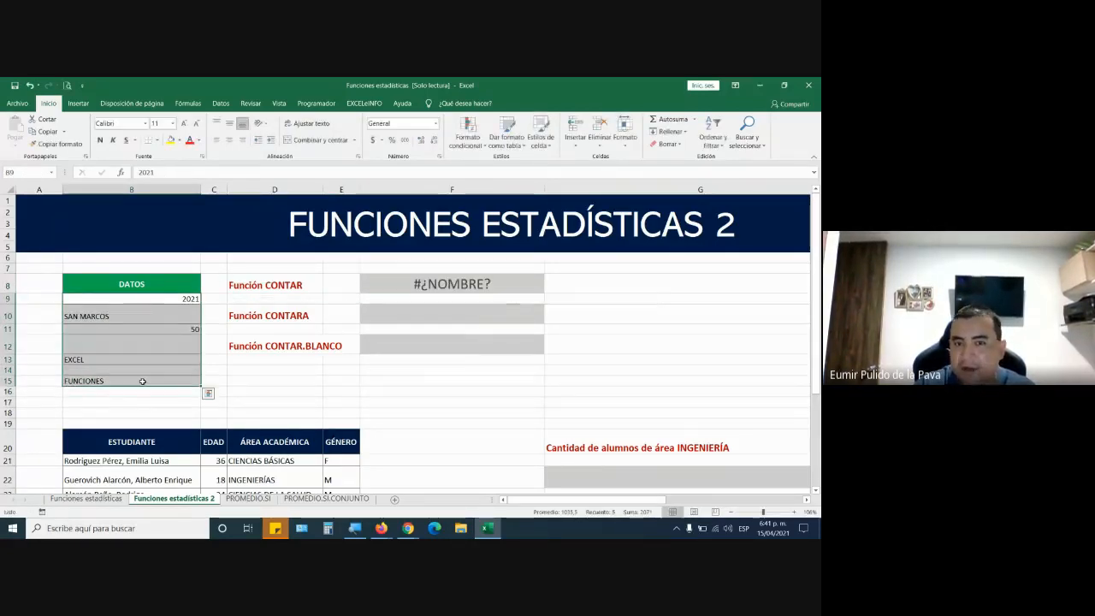
double_click(482, 286)
text(()
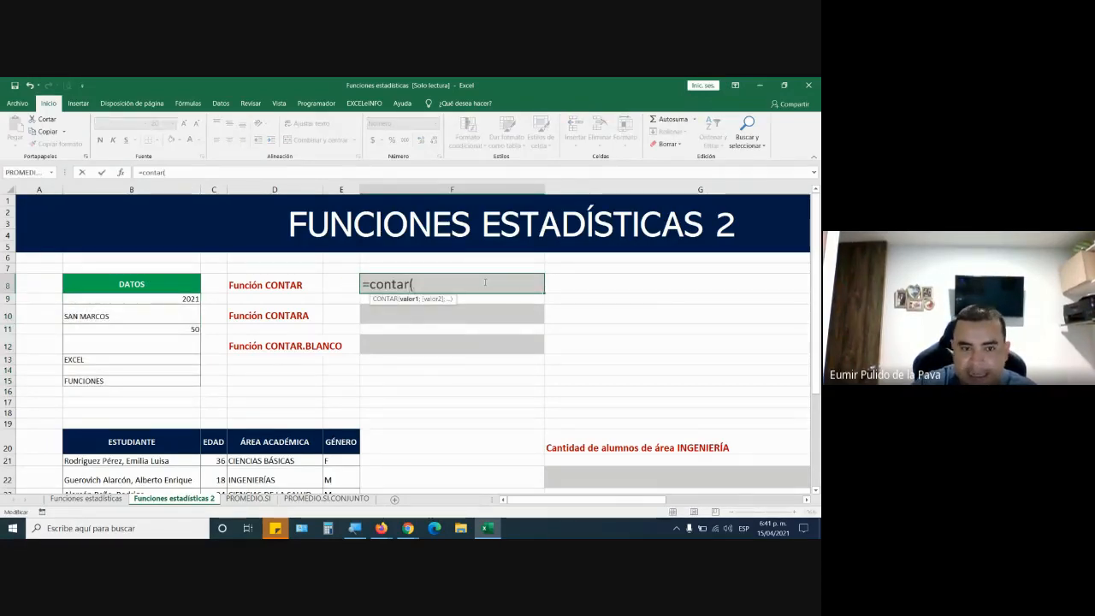
drag(66, 300, 128, 379)
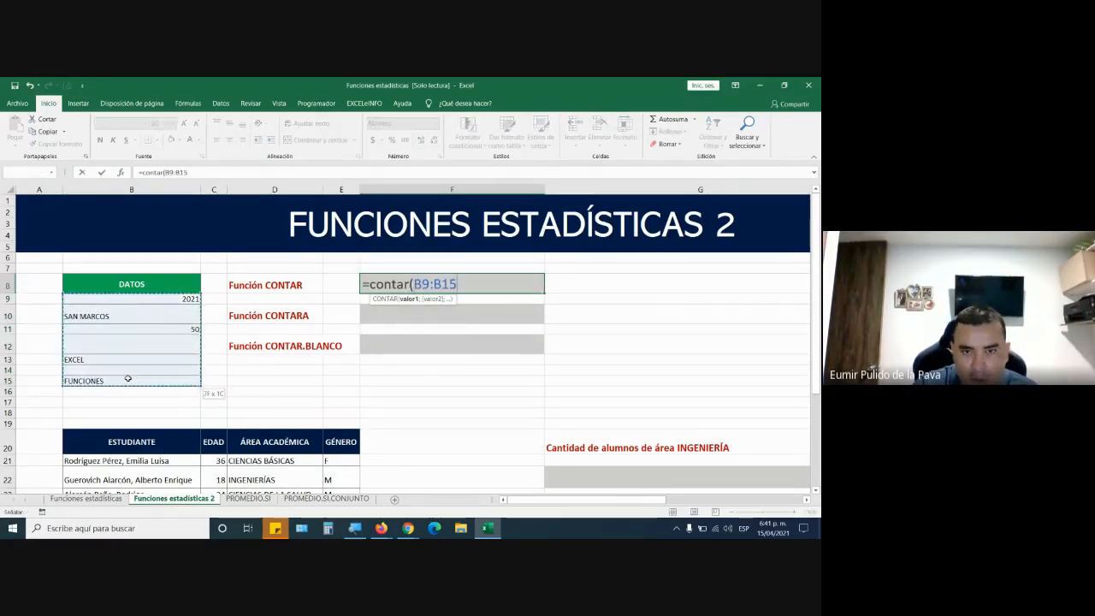
key(ctrl+Return)
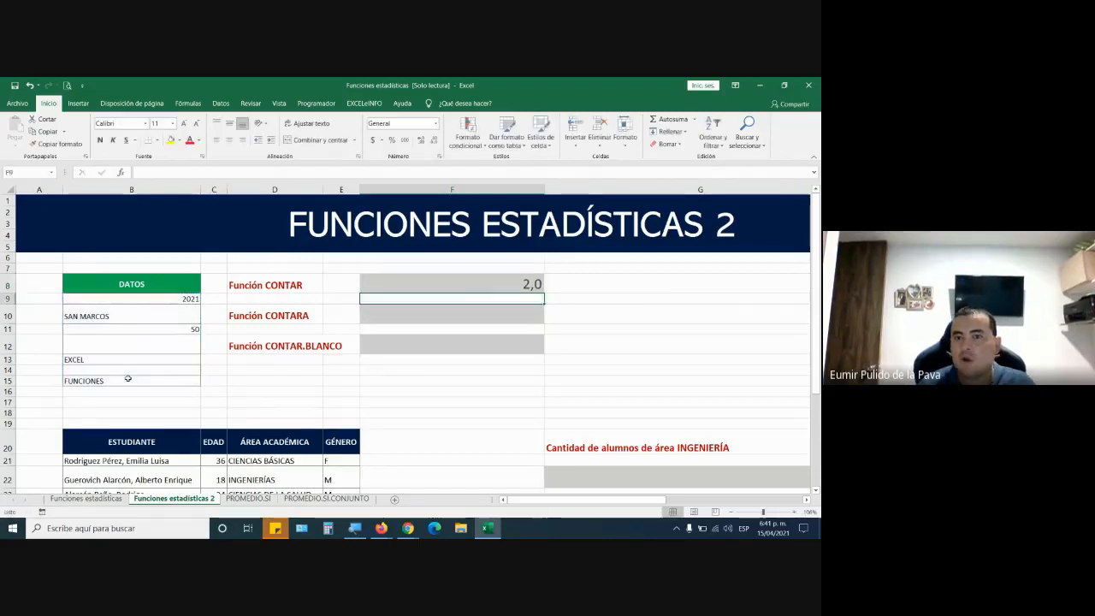
Remove the decimal place from F8 and copy its formatting to the answer cells F10 and F12
click(433, 140)
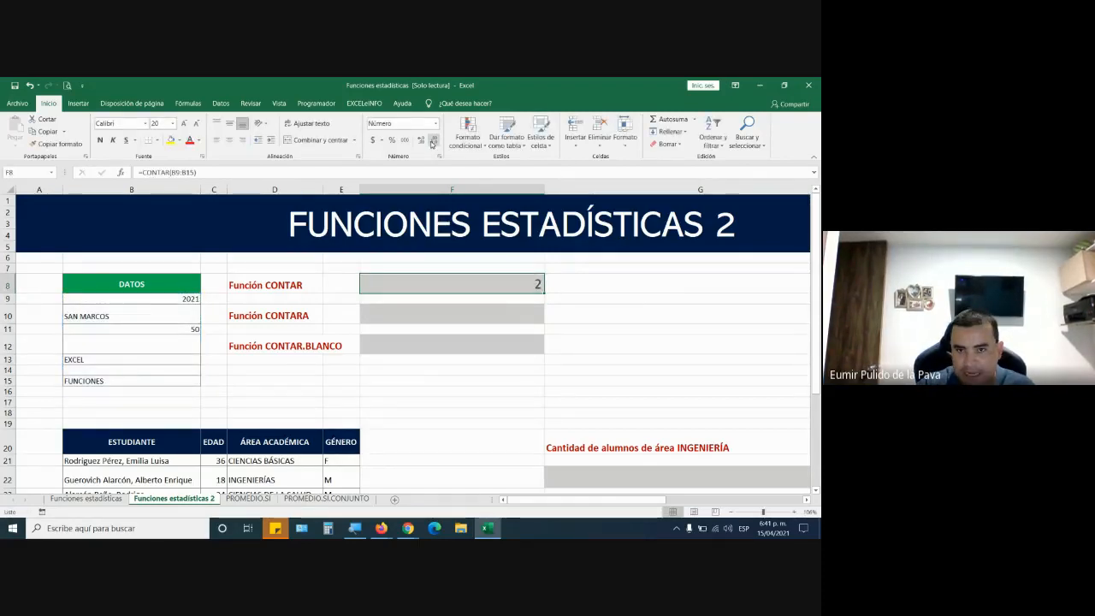
click(57, 144)
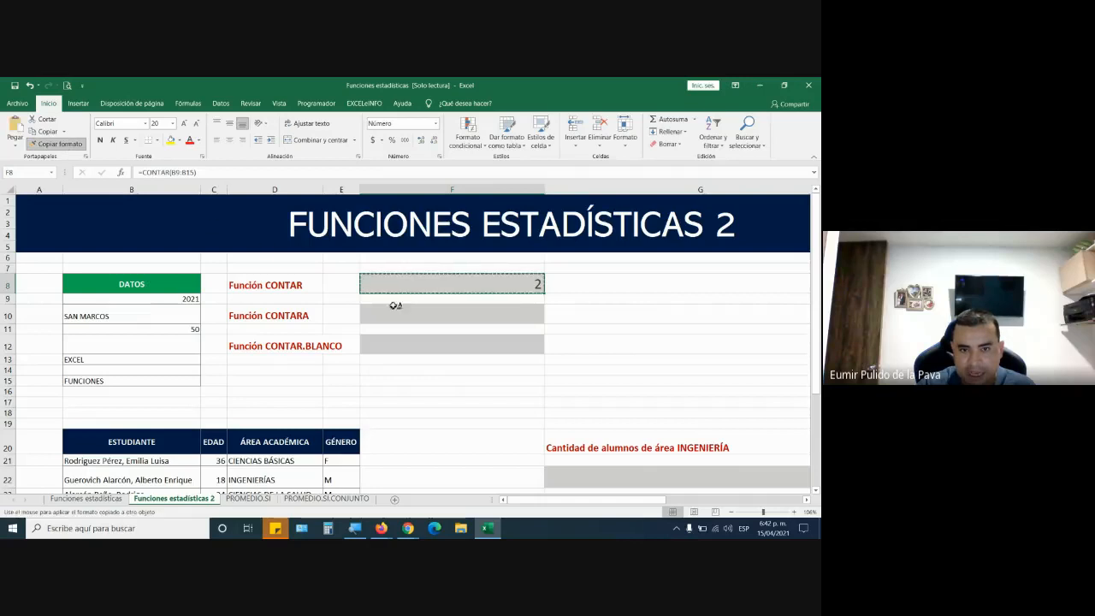
click(451, 314)
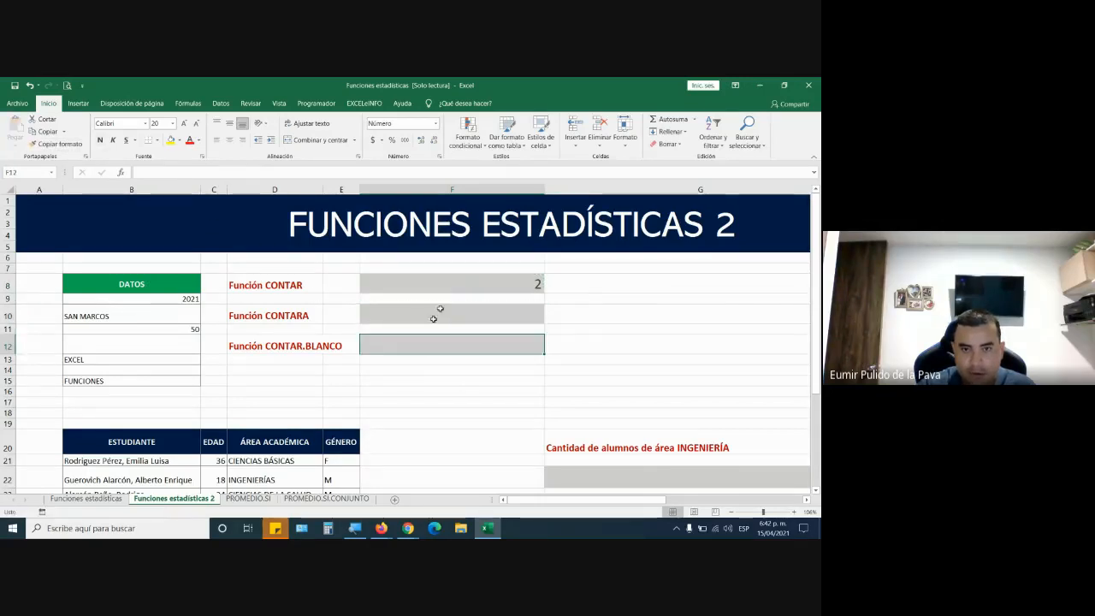
Review the CONTAR answer against the DATOS range B9:B15, pointing out the numeric cells B9 and B11
click(449, 283)
drag(179, 299, 164, 379)
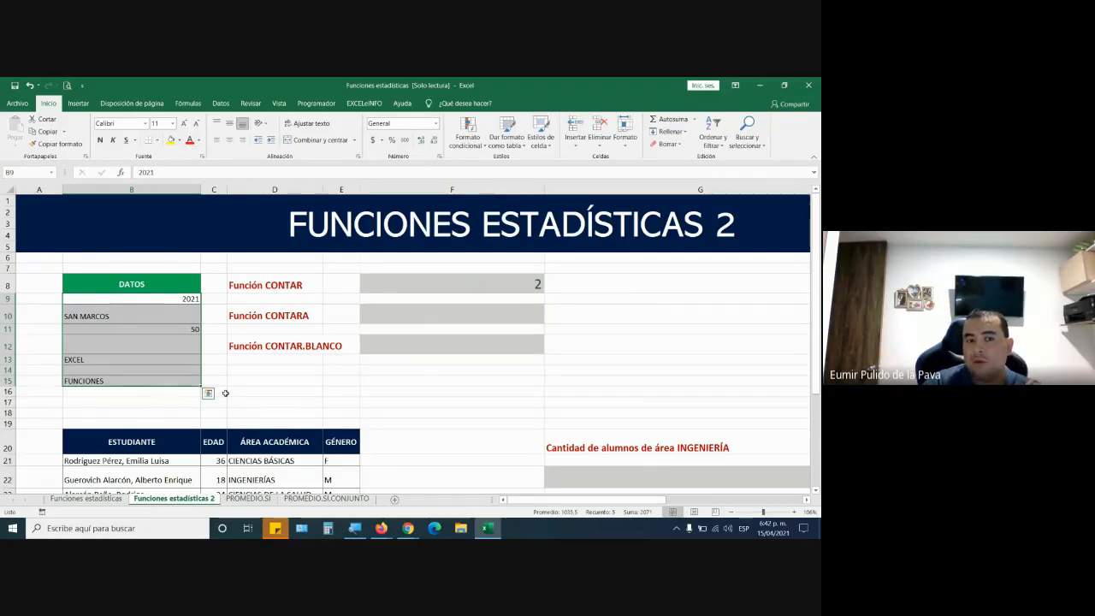
click(165, 300)
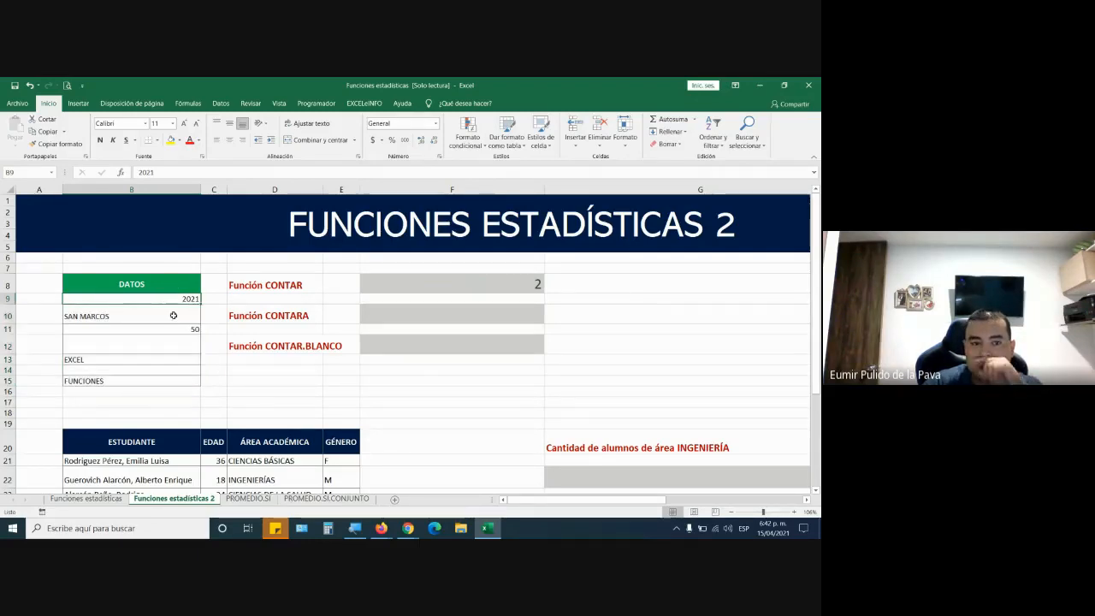
click(174, 328)
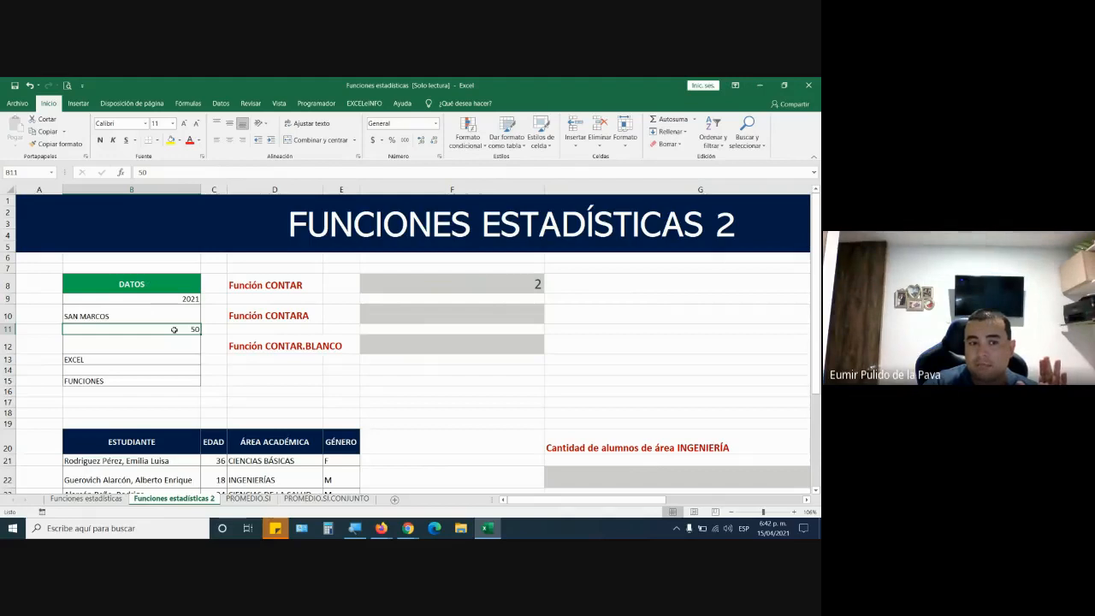
Enter the alphanumeric code AB101 in the empty cell B12 of the DATOS list
click(171, 344)
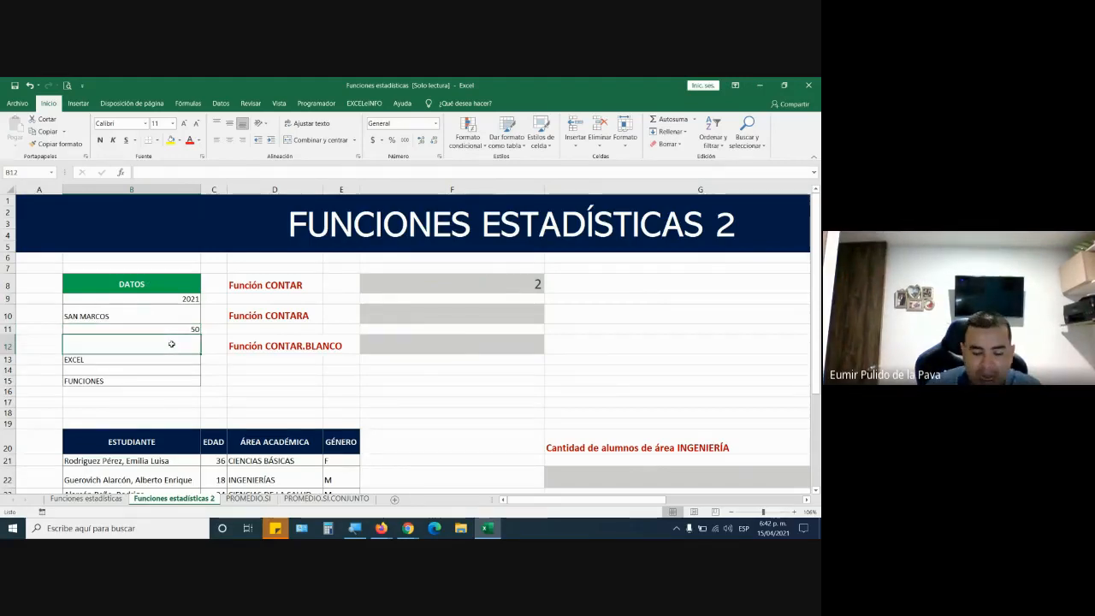
text(AB101)
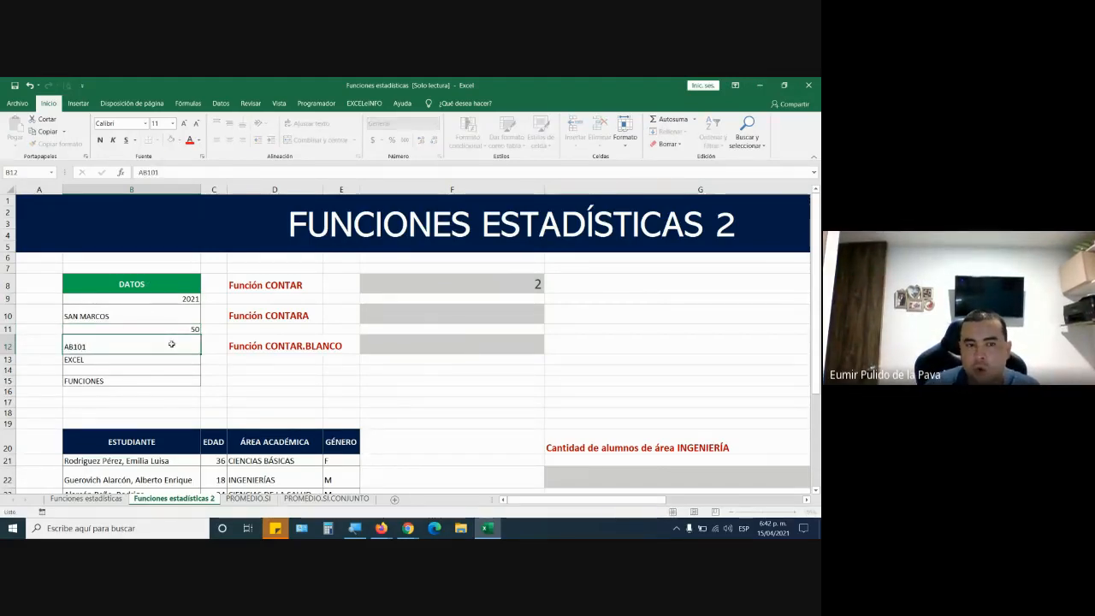
key(Return)
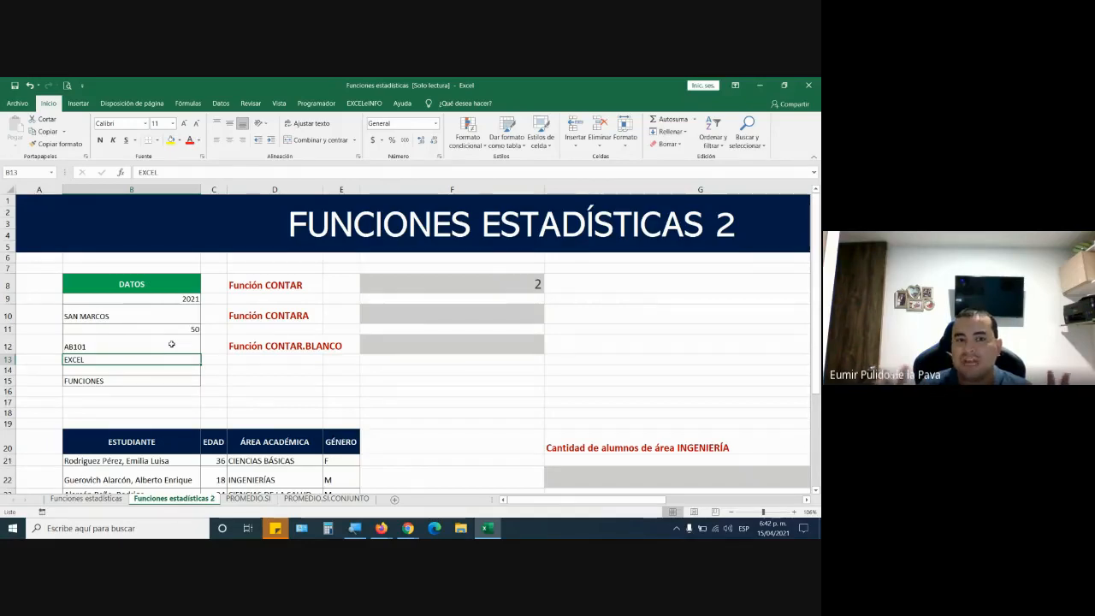
Admit the next participant waiting in the Google Meet call and go back to Excel
click(408, 528)
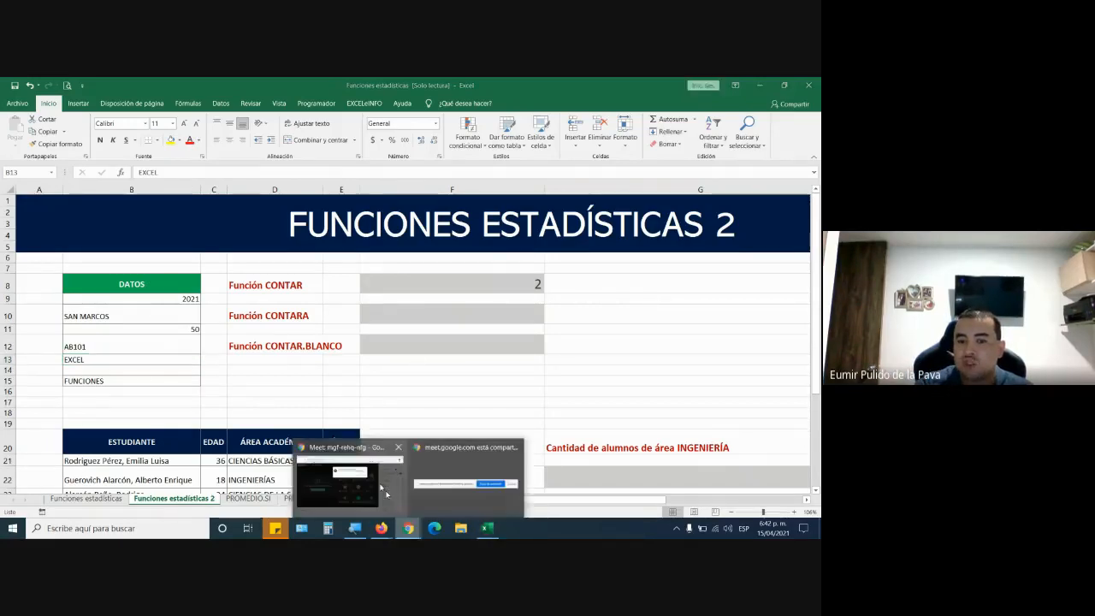
click(375, 485)
click(521, 210)
click(487, 528)
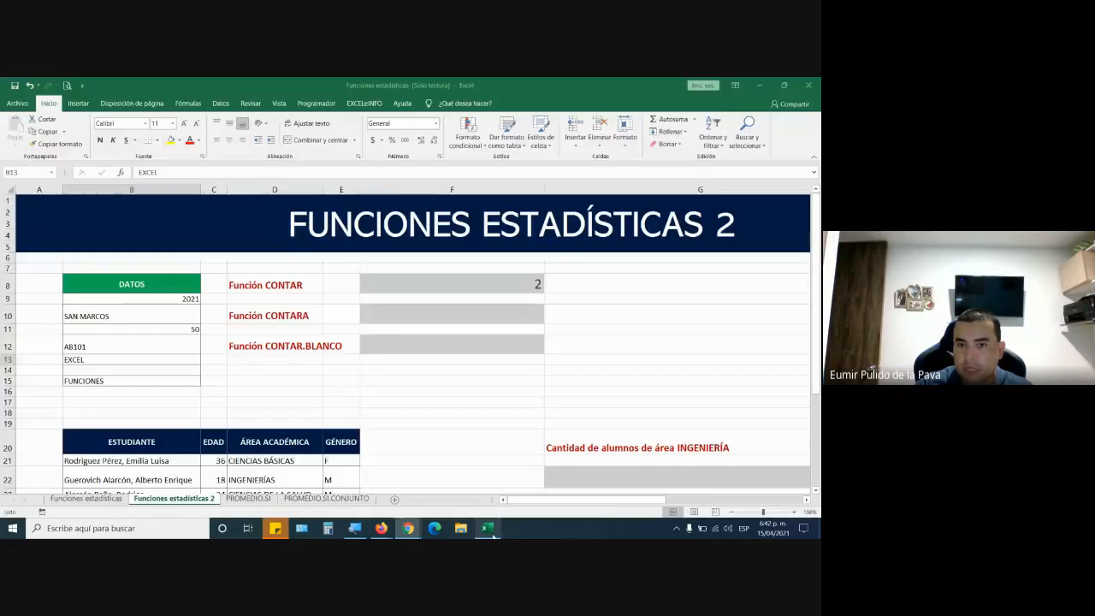
Enter =CONTARA(B9:B15) in F10 to count the non-empty cells in the DATOS list
click(480, 312)
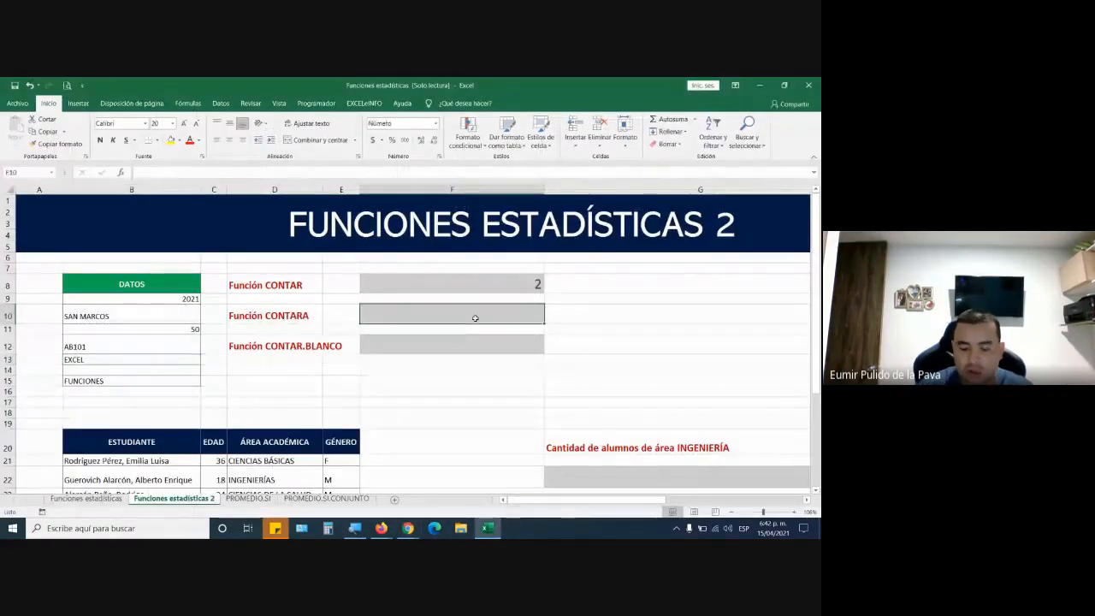
text(=CONTARA()
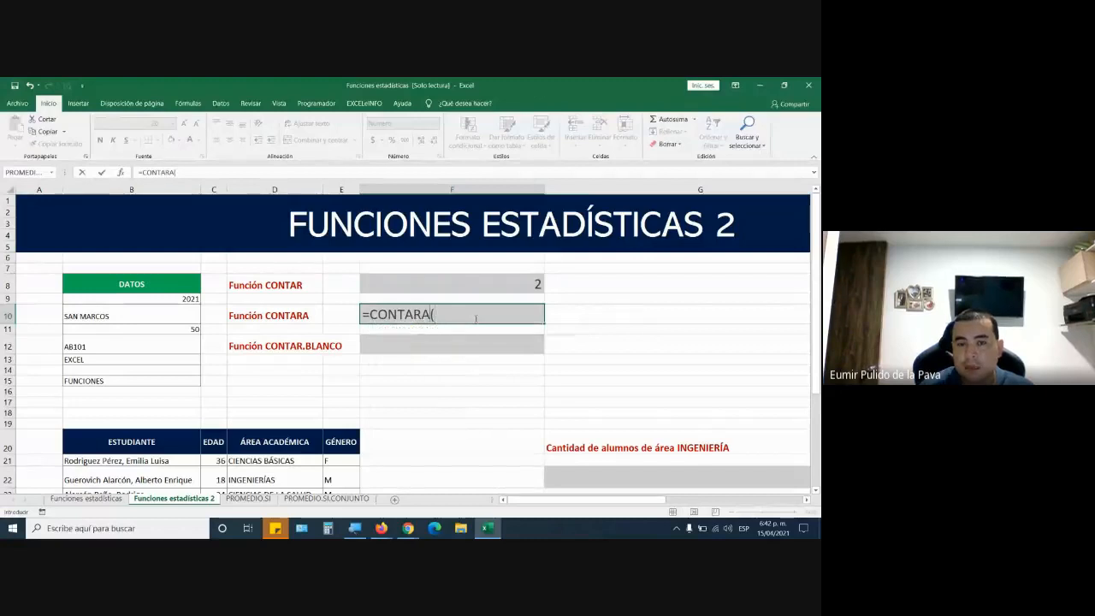
key(BackSpace)
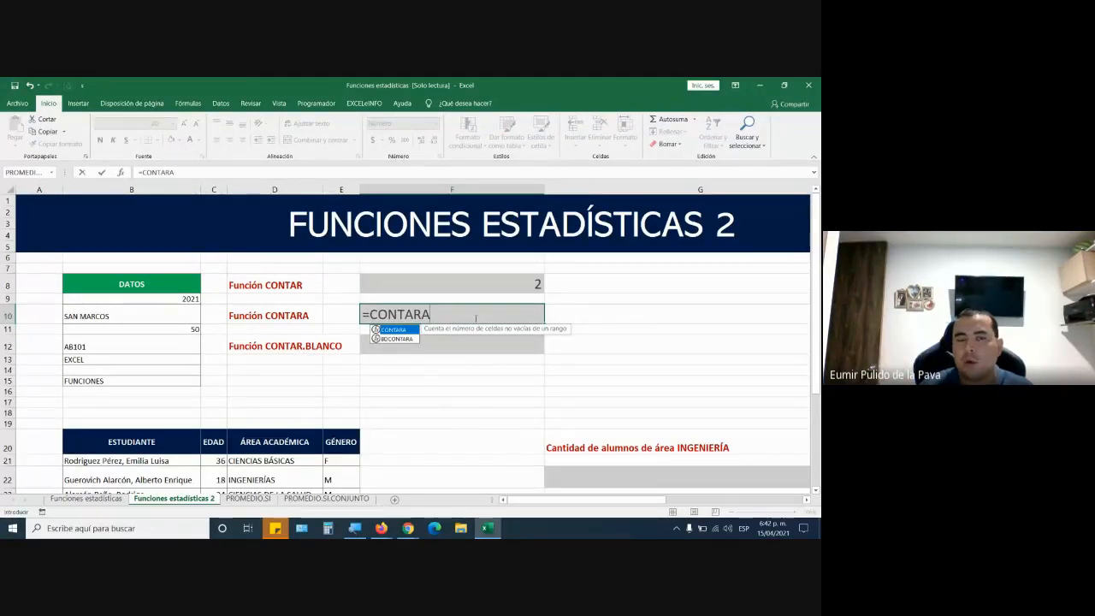
text(()
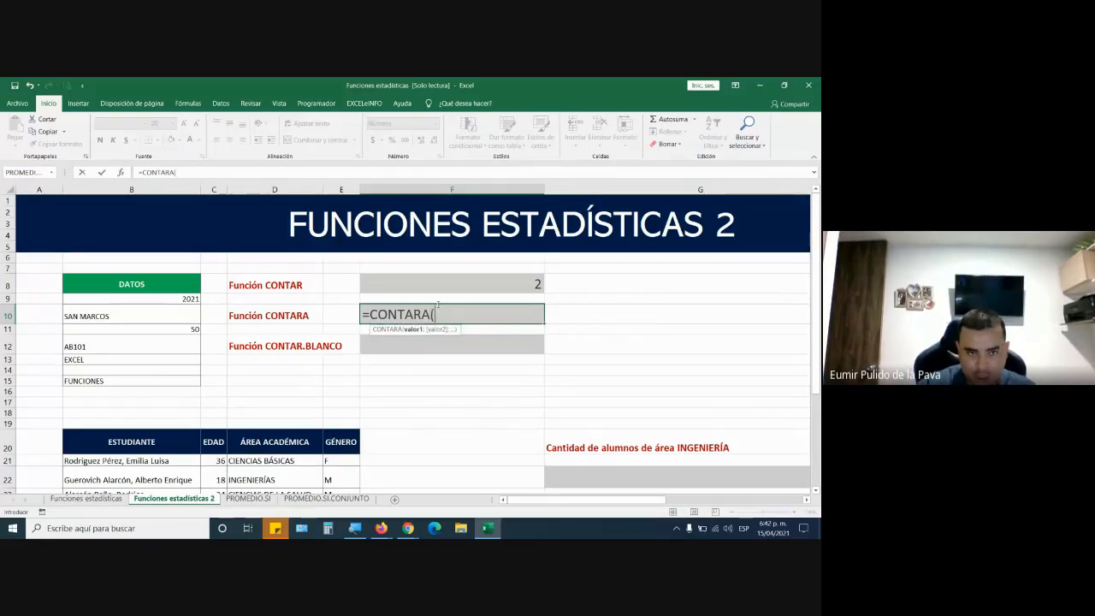
drag(176, 299, 177, 376)
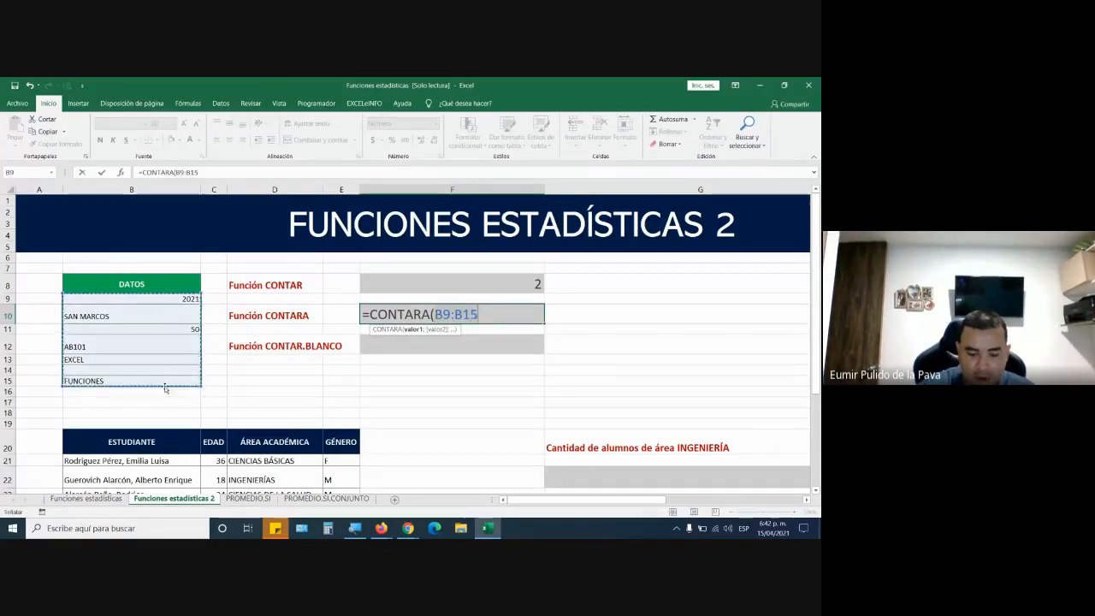
key(Return)
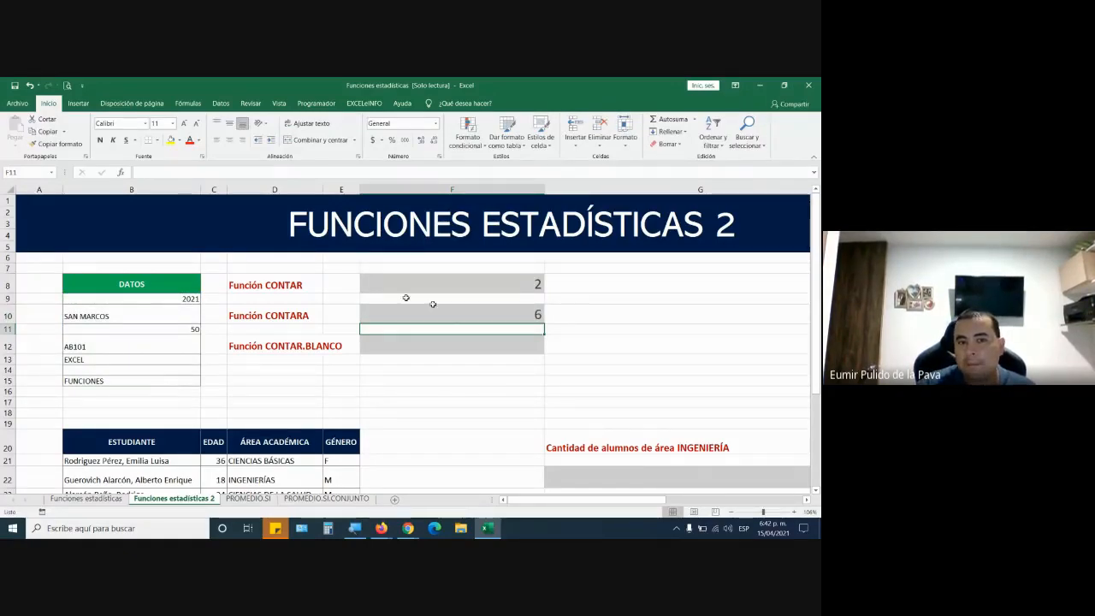
Go through the non-empty entries of the DATOS range B9:B15 one by one, and select the CONTAR.BLANCO answer cell F12
drag(163, 299, 160, 379)
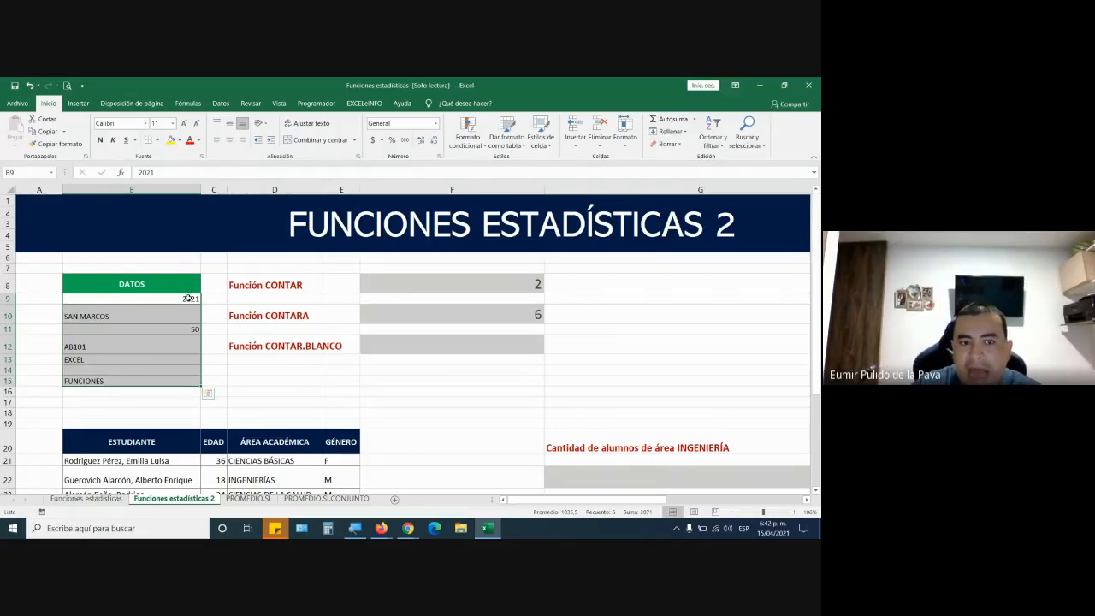
click(188, 298)
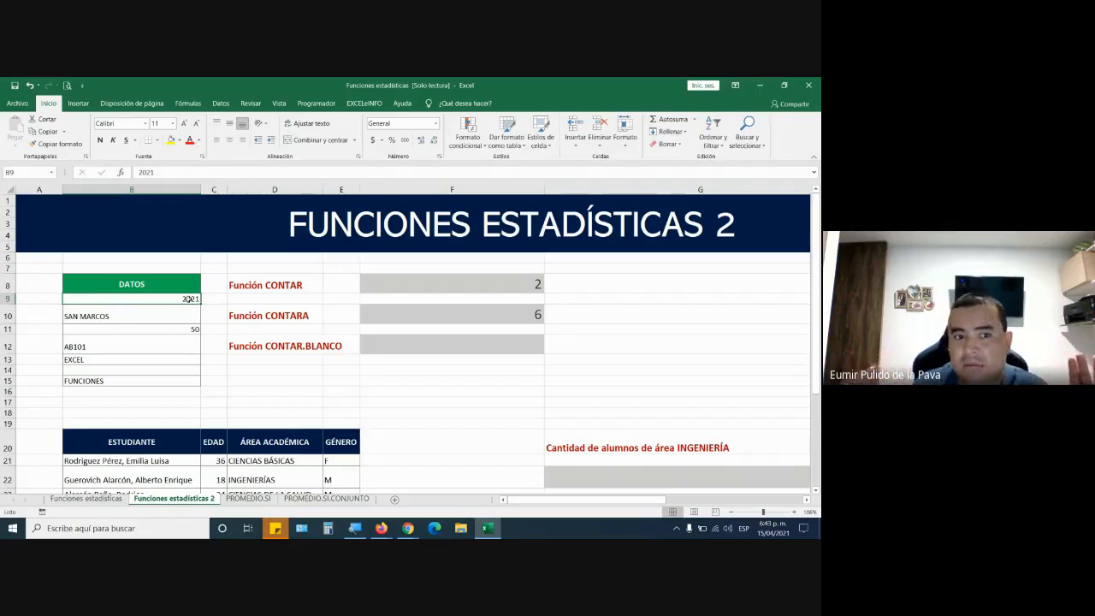
click(160, 309)
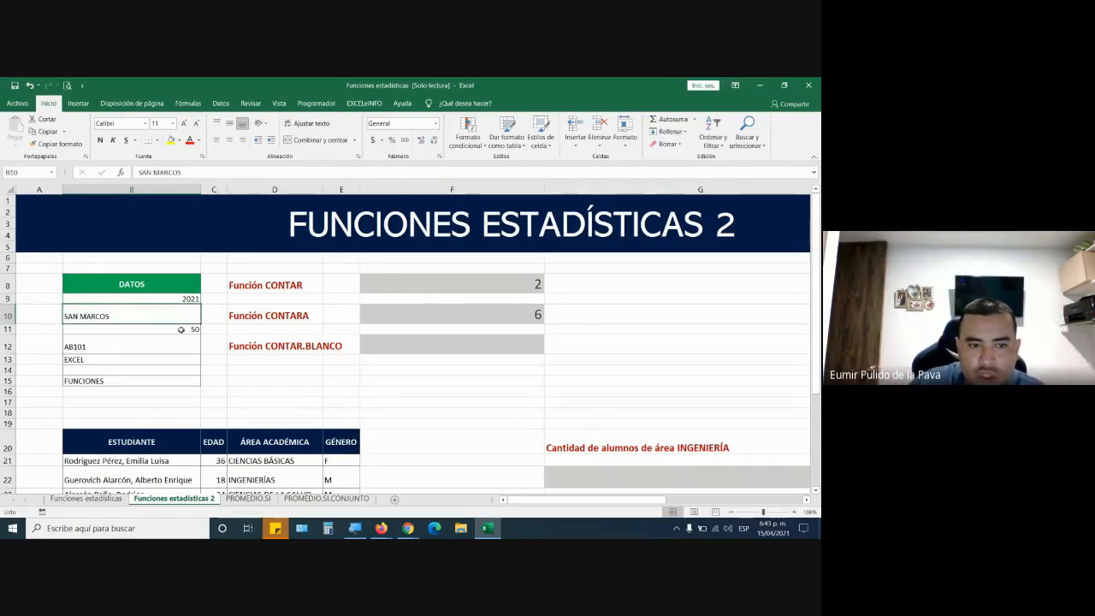
click(180, 329)
click(160, 349)
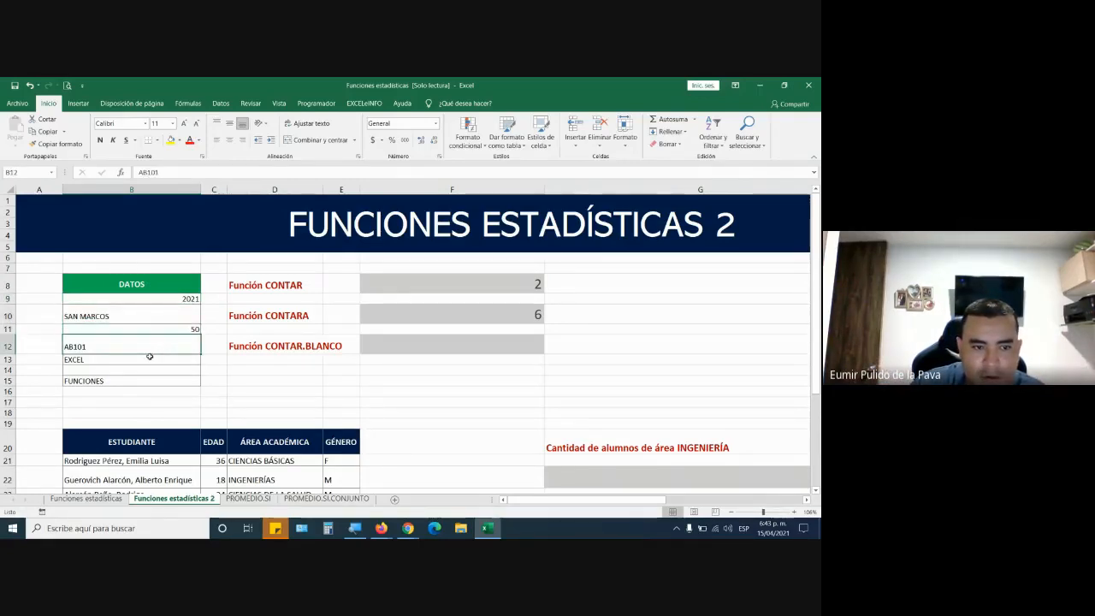
click(149, 359)
click(149, 380)
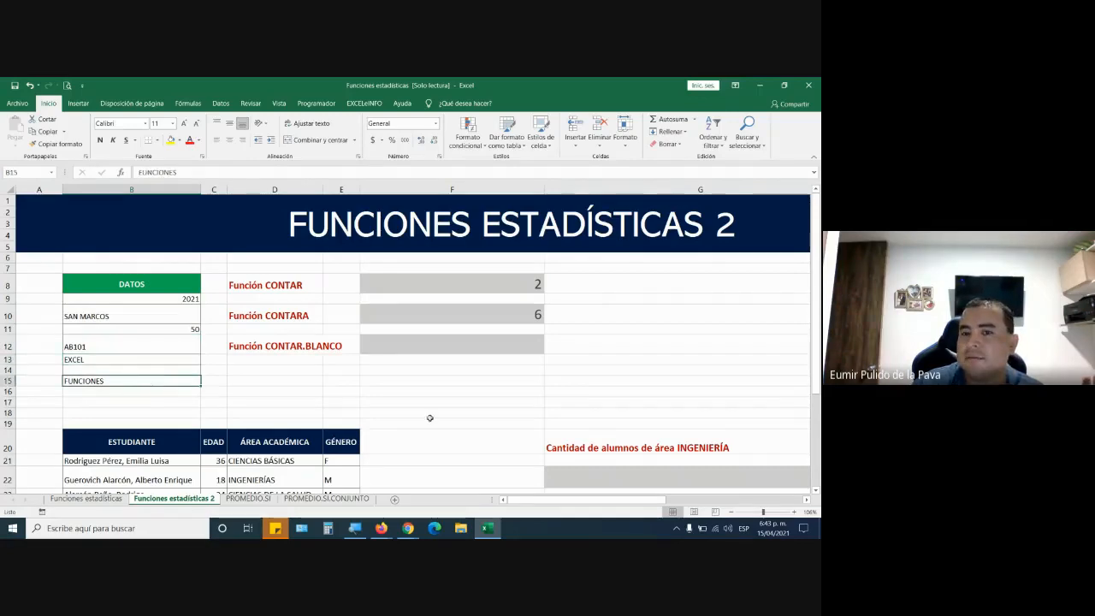
click(460, 342)
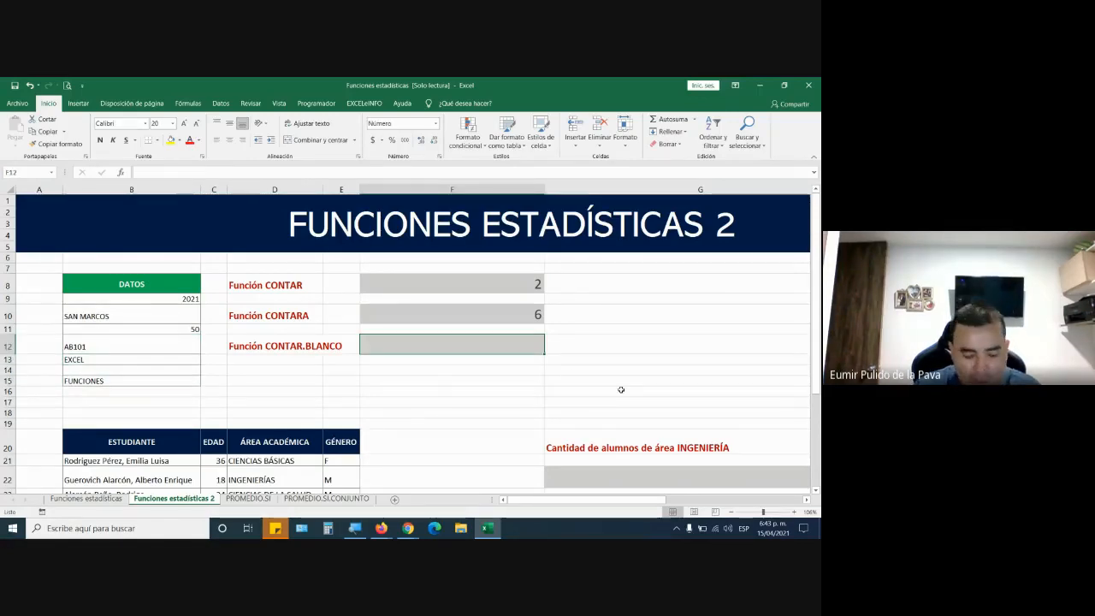
Enter =CONTAR.BLANCO(B9:B15) in F12 to count the blank cells in the DATOS list
text(=CONTAR)
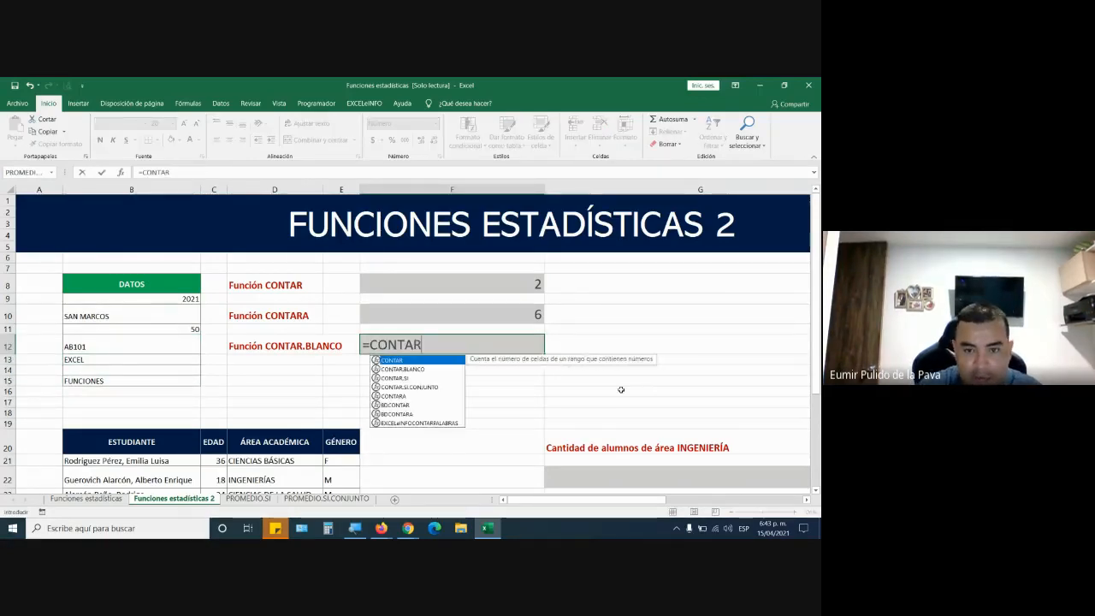
key(Down)
key(Tab)
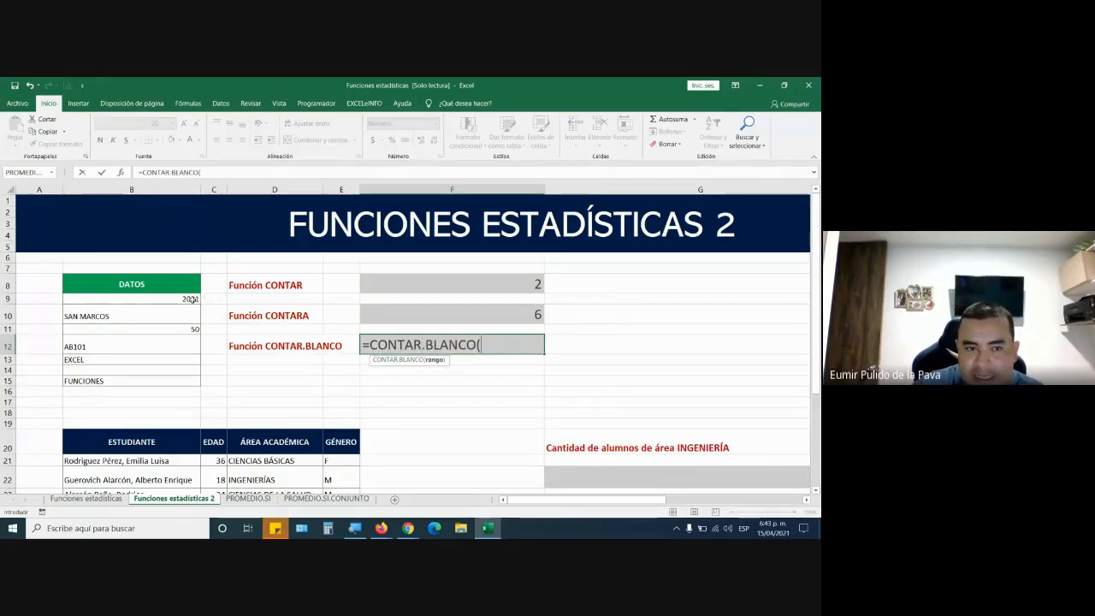
drag(193, 300, 180, 380)
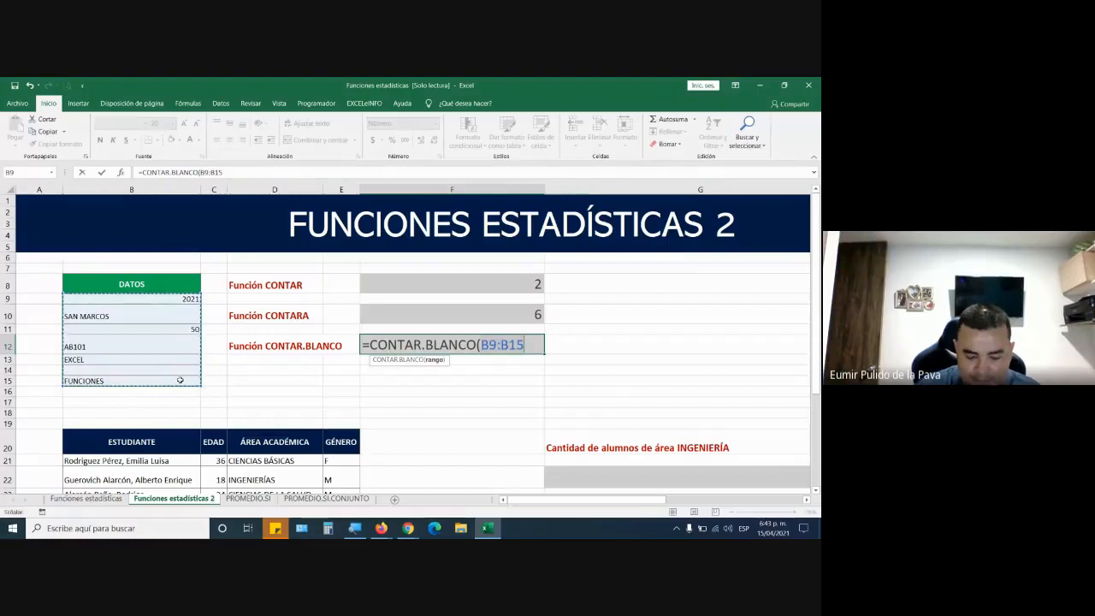
text())
key(Return)
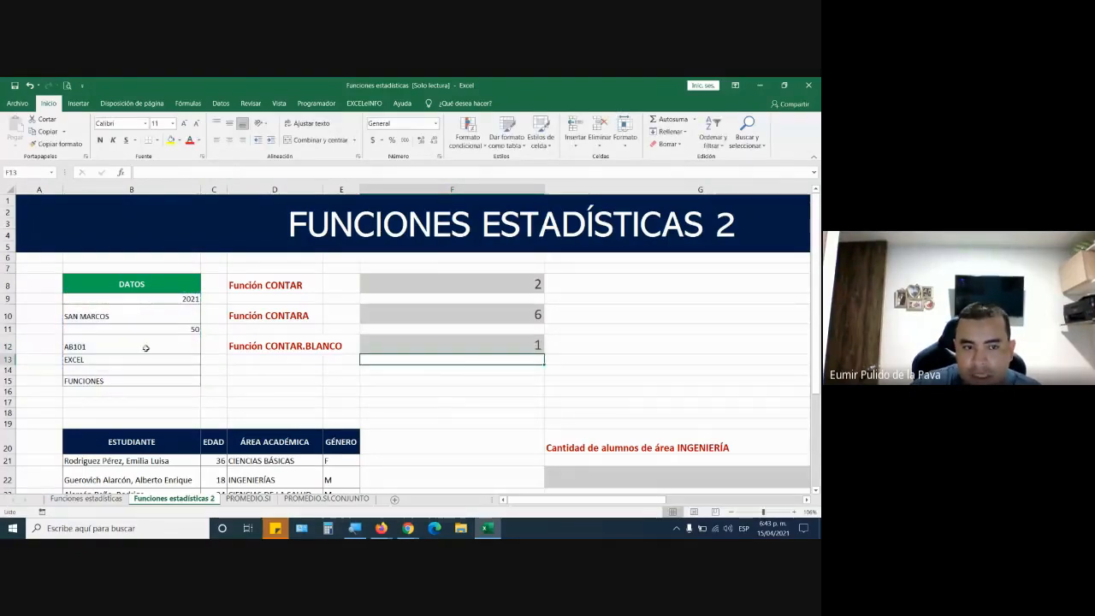
Clear the code in B12 of the DATOS list and replace EXCEL in B13 with 1500
click(182, 350)
key(Delete)
click(187, 355)
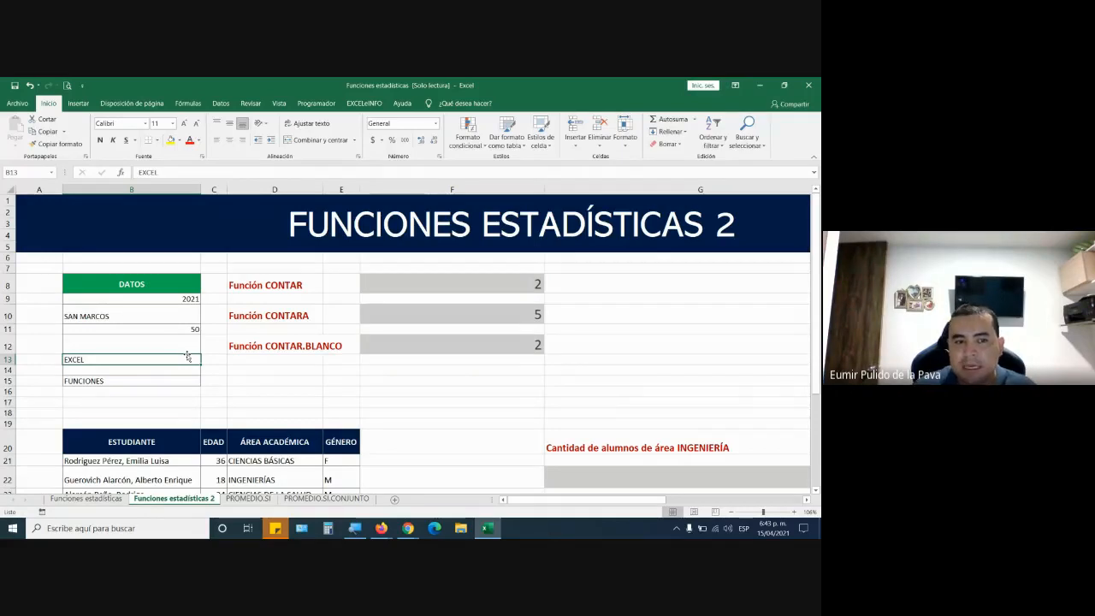
text(1500)
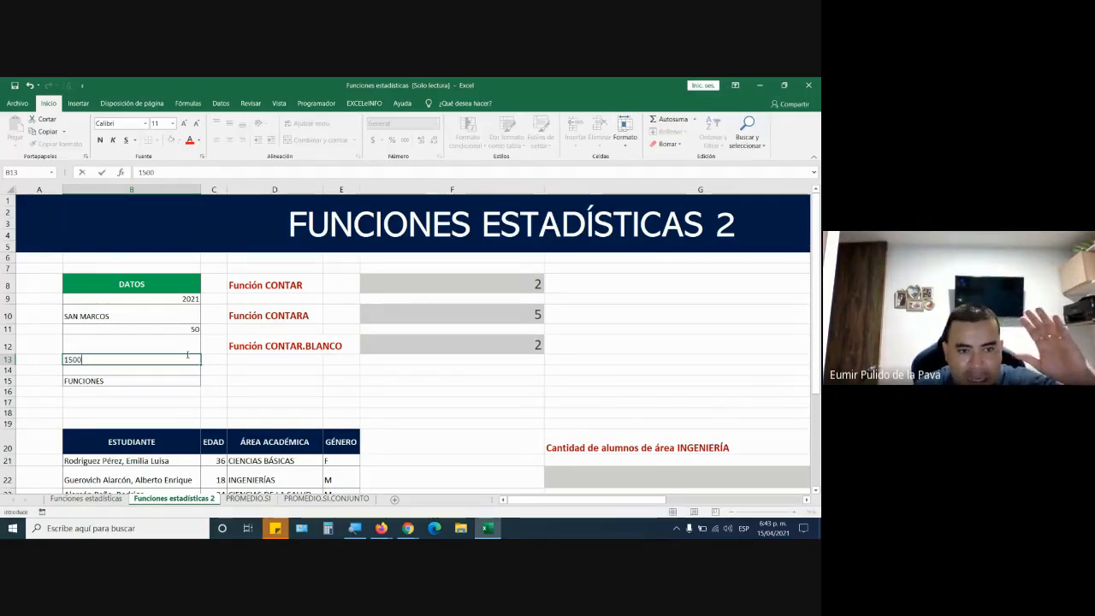
key(Return)
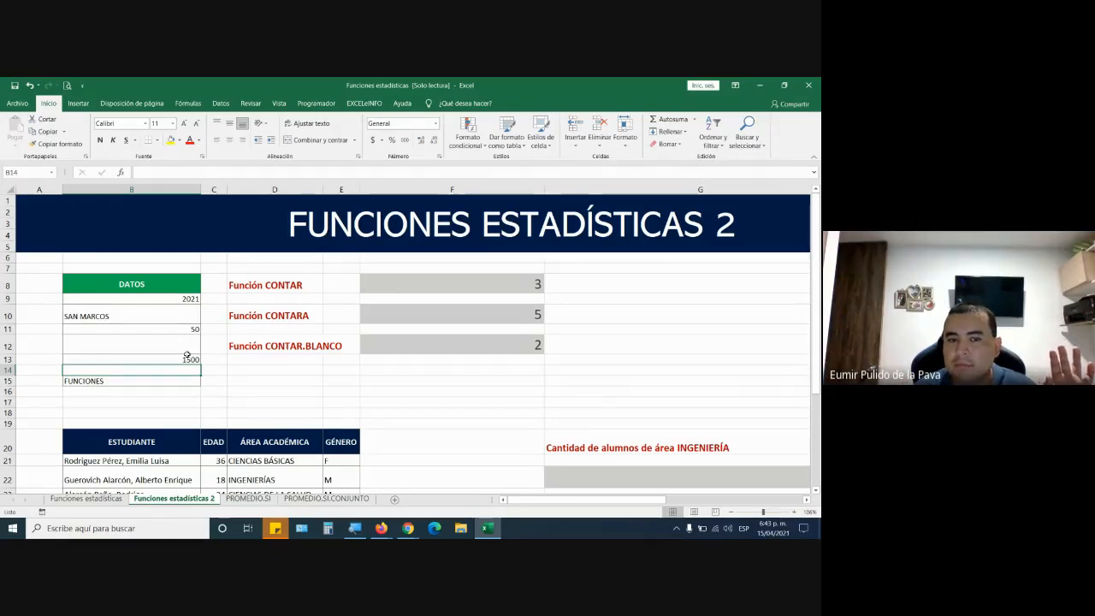
Review how the CONTAR formula in F8 and the CONTARA formula in F10 respond to the edited DATOS list
click(89, 360)
click(455, 284)
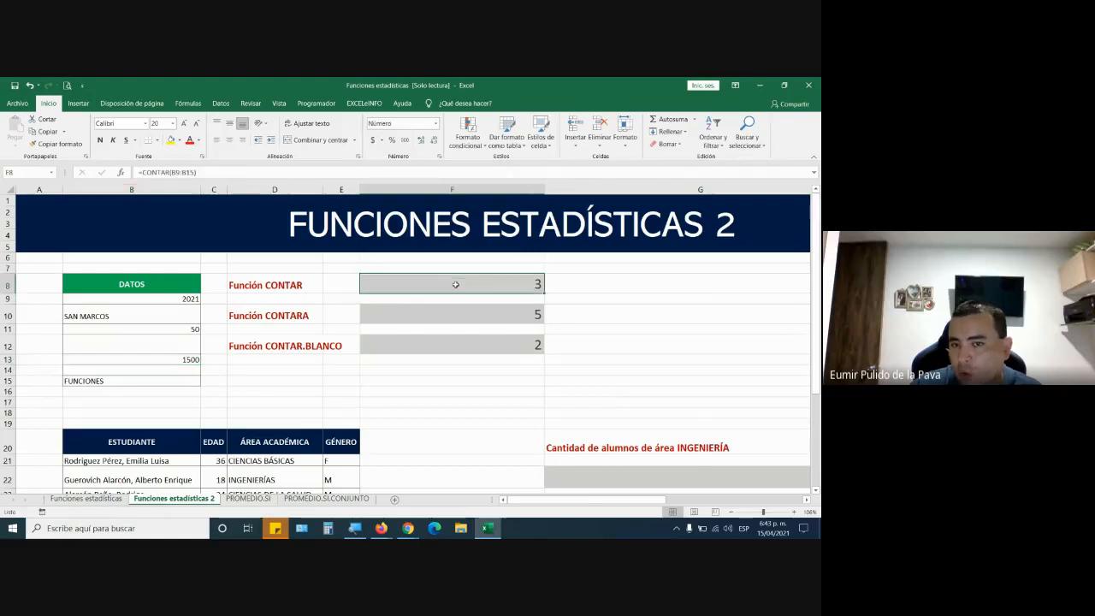
click(438, 317)
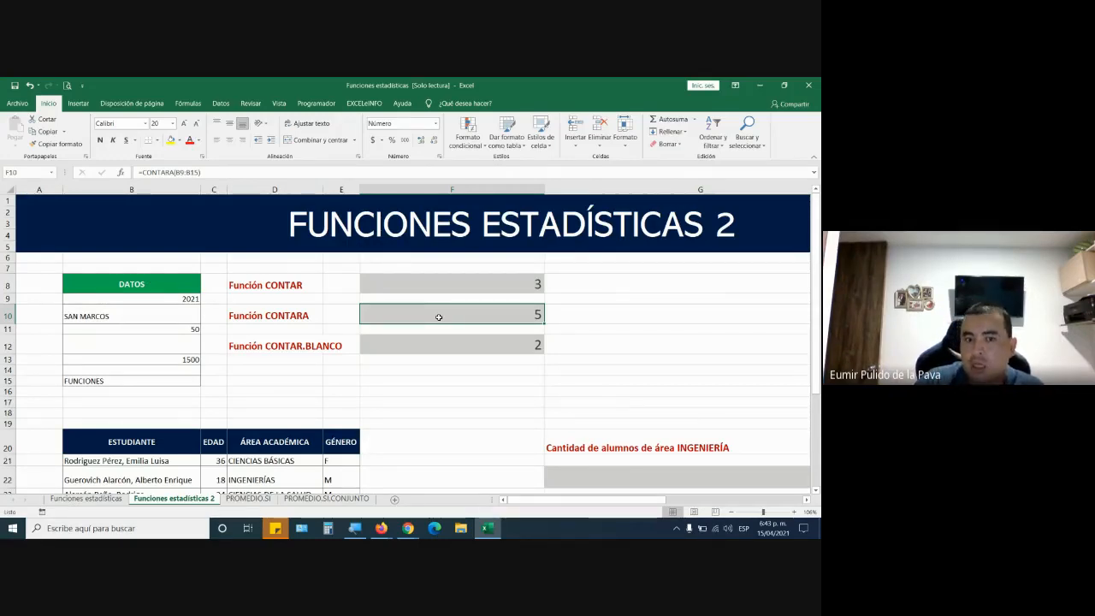
Switch to File Explorer and browse through Documentos, MEMORIA and SENA to the 2020 folder
click(462, 530)
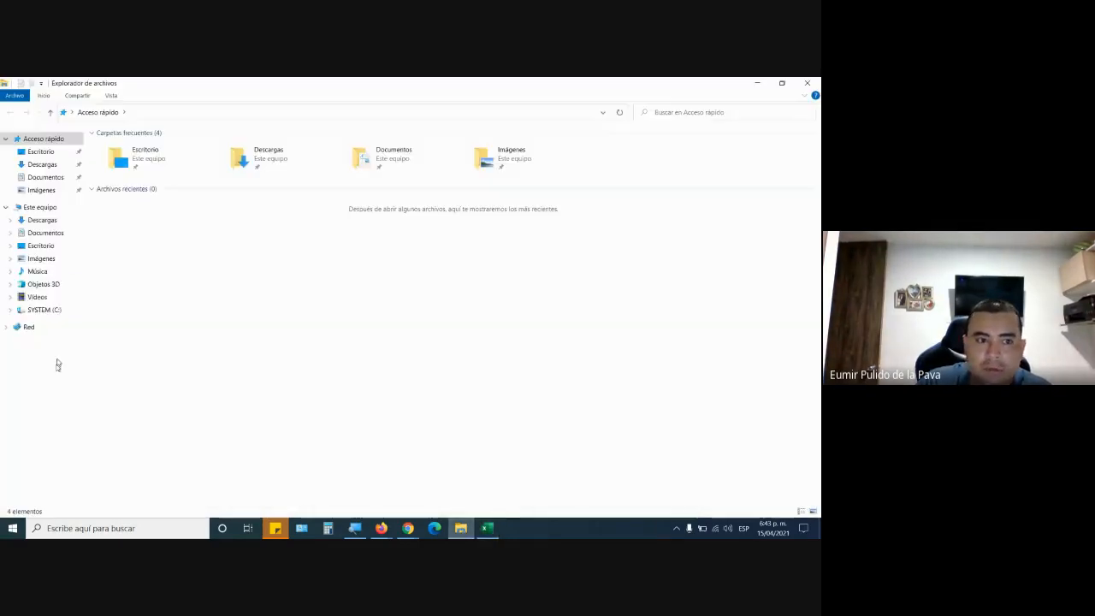
click(49, 233)
click(53, 311)
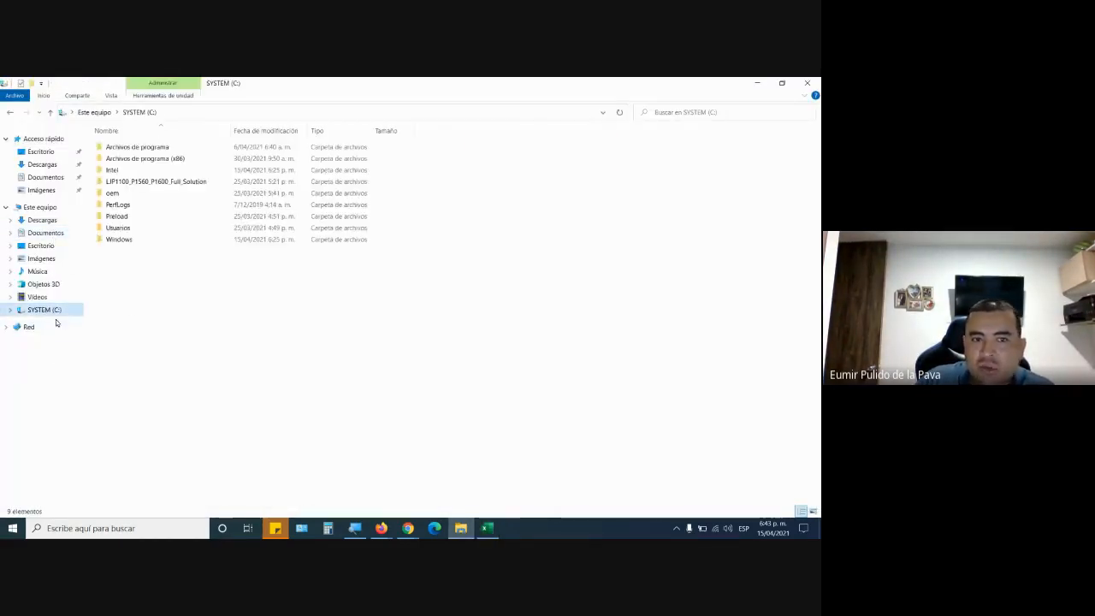
click(50, 232)
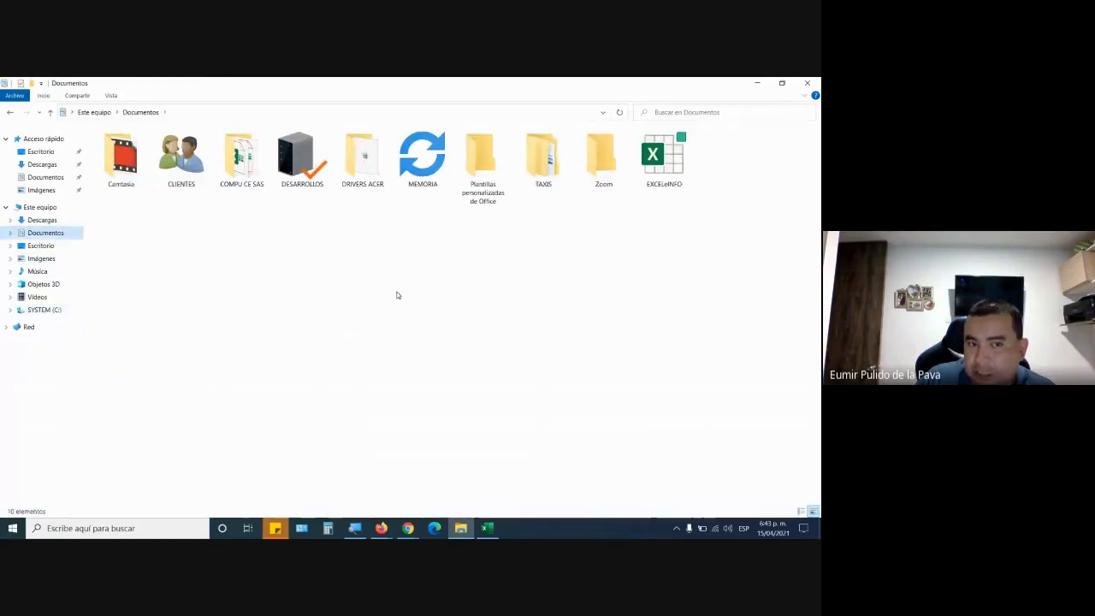
double_click(408, 162)
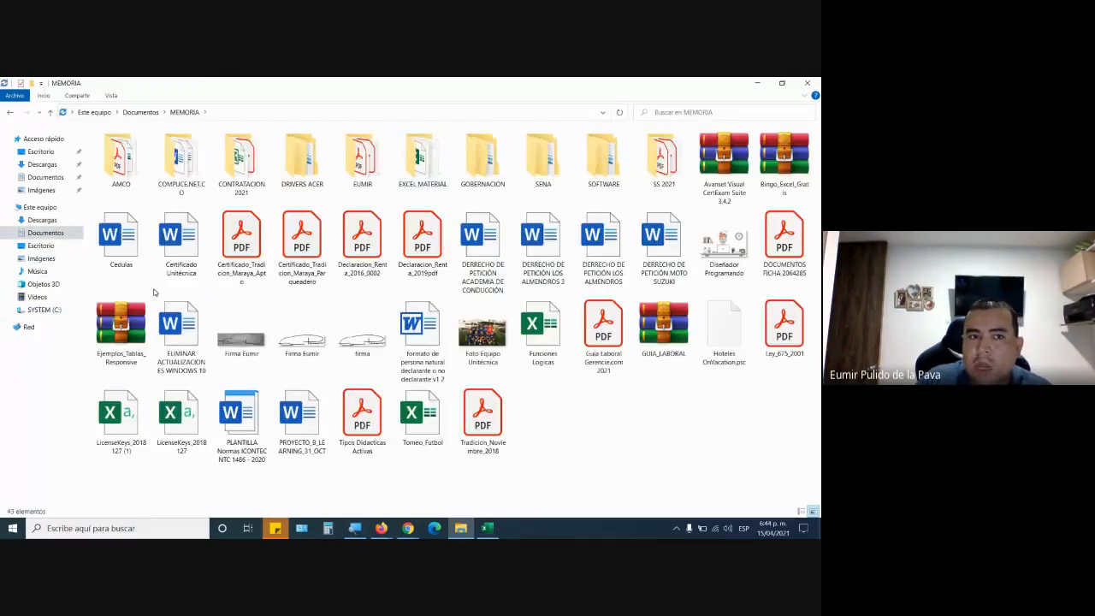
double_click(534, 171)
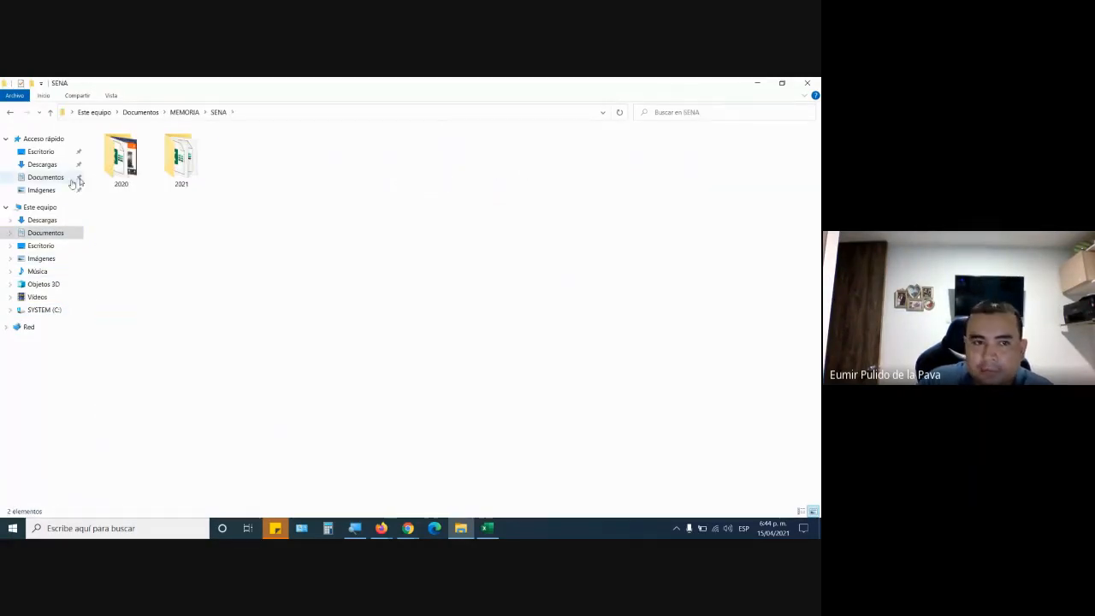
click(117, 174)
double_click(117, 174)
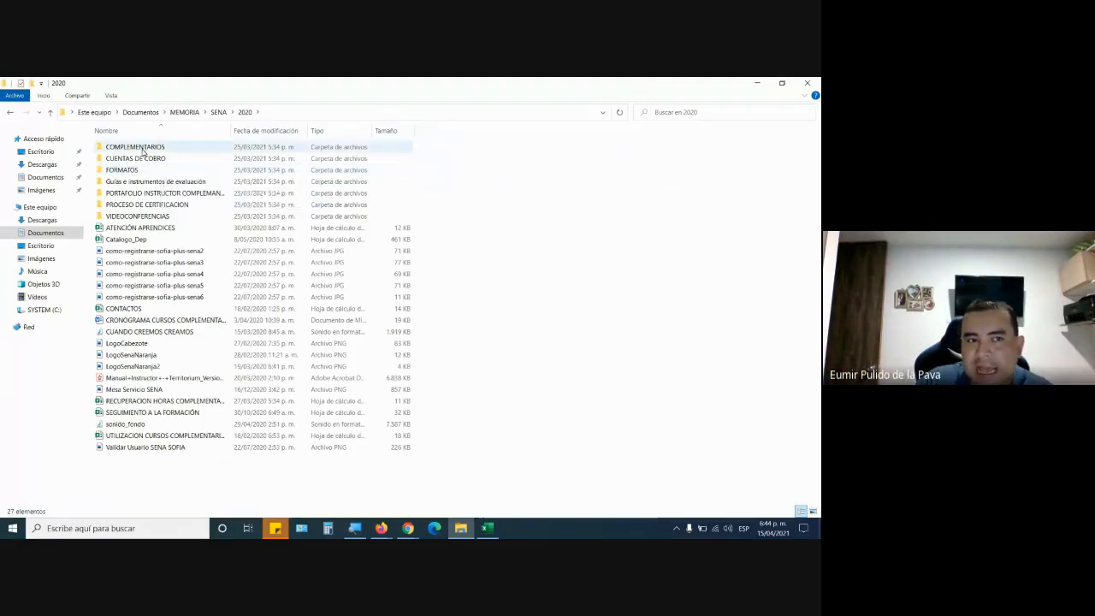
Open the FINALIZADA 2182025 AC workbook in Excel from COMPLEMENTARIOS, JUICIOS EVALUATIVOS, folder 2182025
double_click(132, 147)
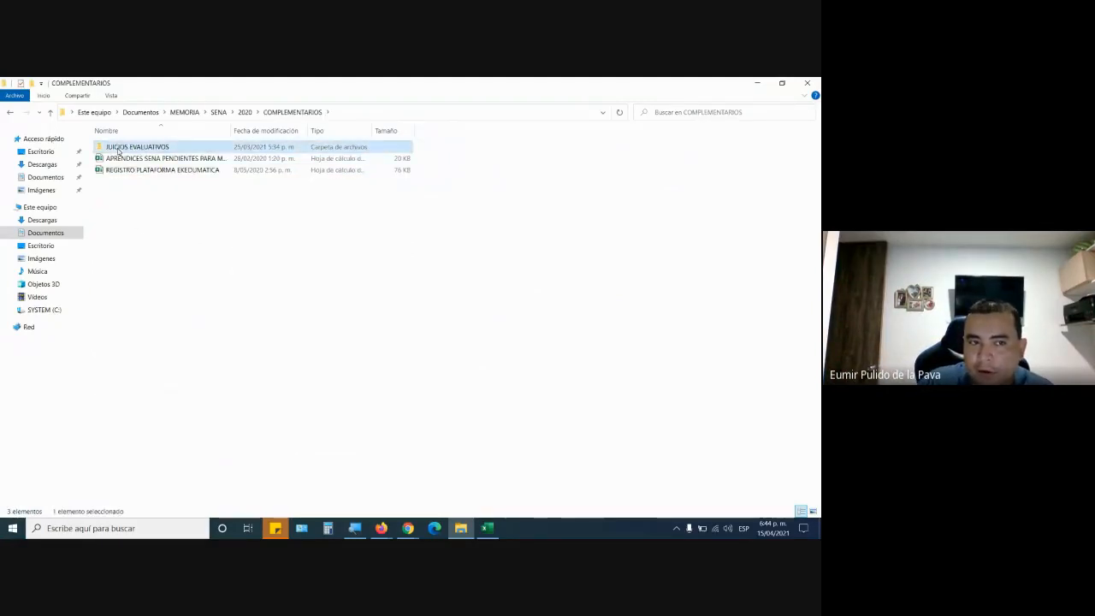
double_click(128, 147)
double_click(117, 389)
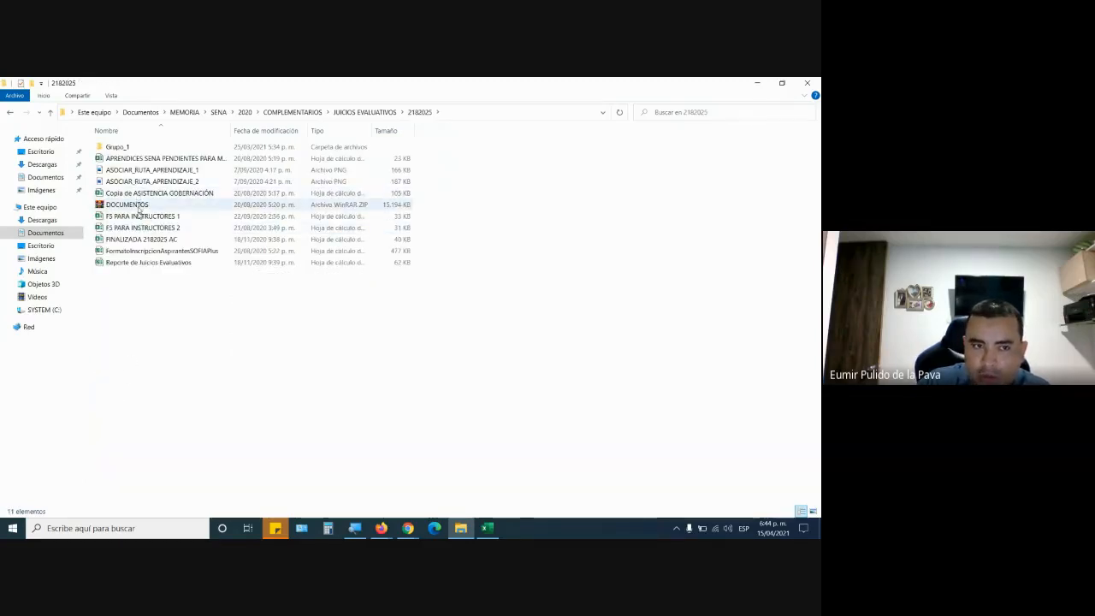
click(136, 244)
key(alt+Tab)
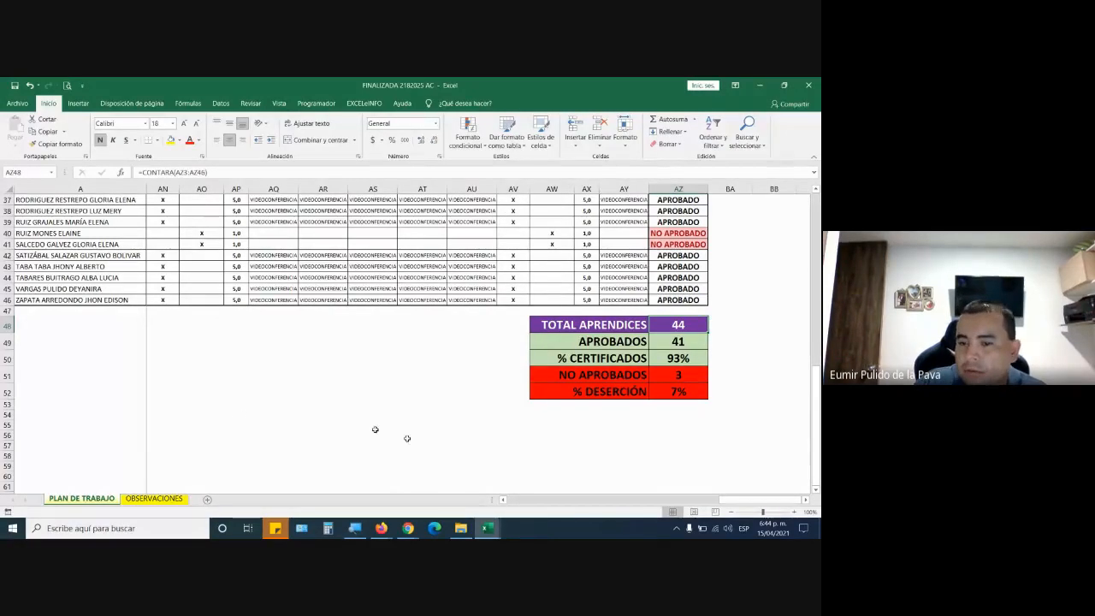
Set the font size of the empty cells B48:G48 below the attendance columns to 16
drag(751, 504, 514, 501)
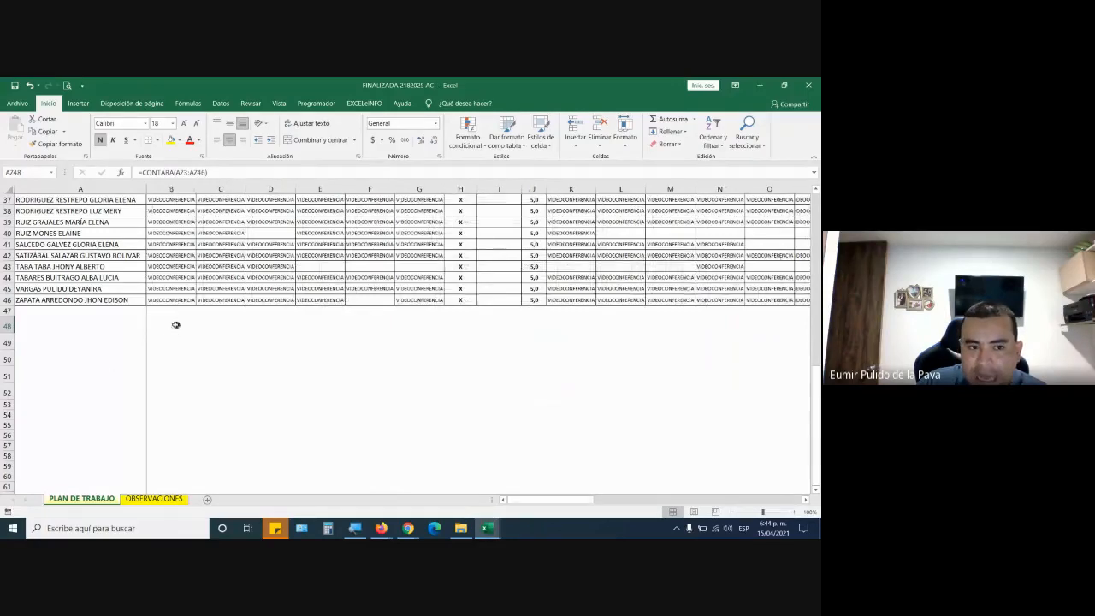
drag(175, 324, 432, 326)
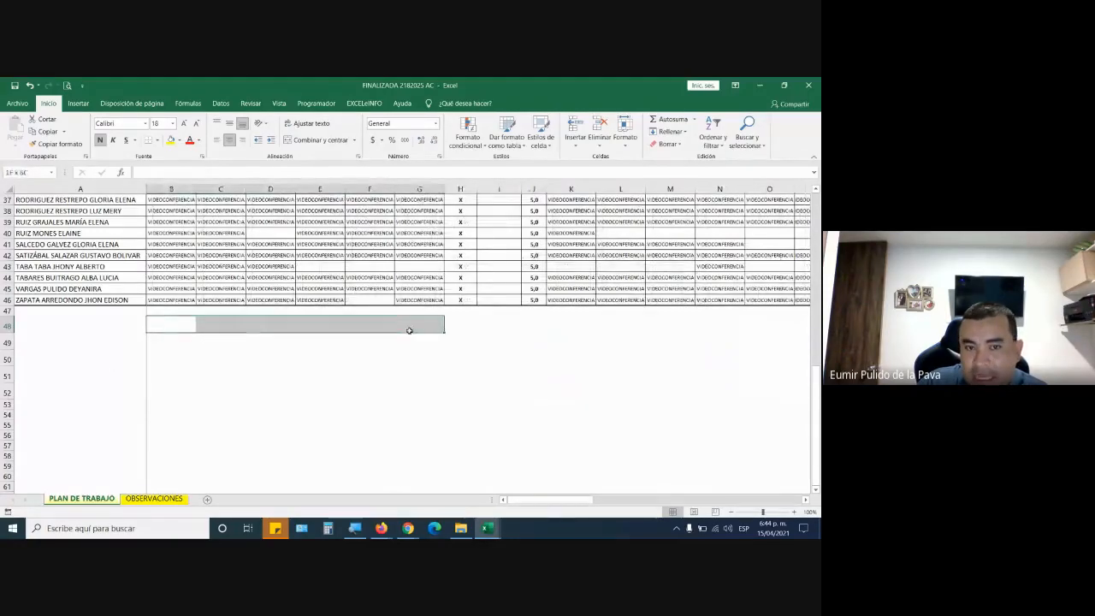
click(183, 123)
click(183, 124)
click(183, 123)
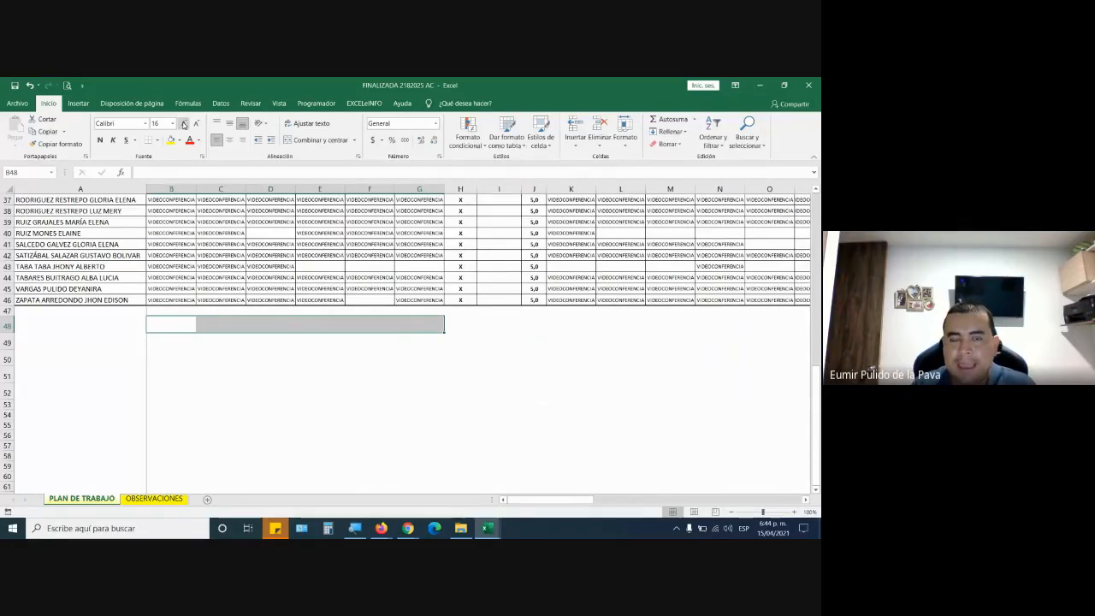
Admit the participant waiting in the Google Meet call and go back to the FINALIZADA 2182025 AC workbook in Excel
click(408, 528)
click(363, 485)
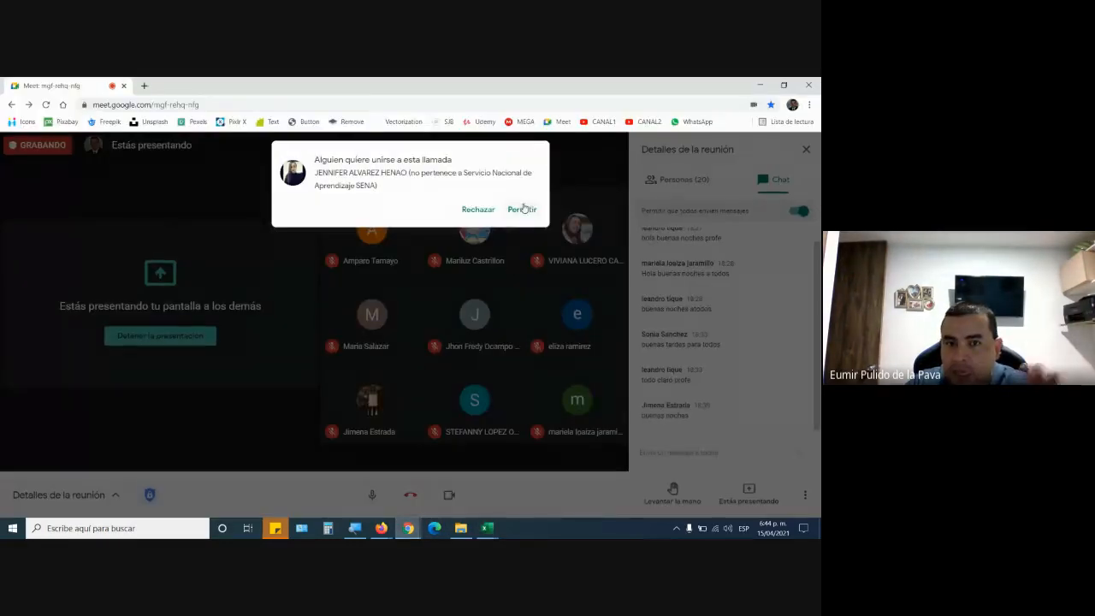
click(517, 209)
click(487, 528)
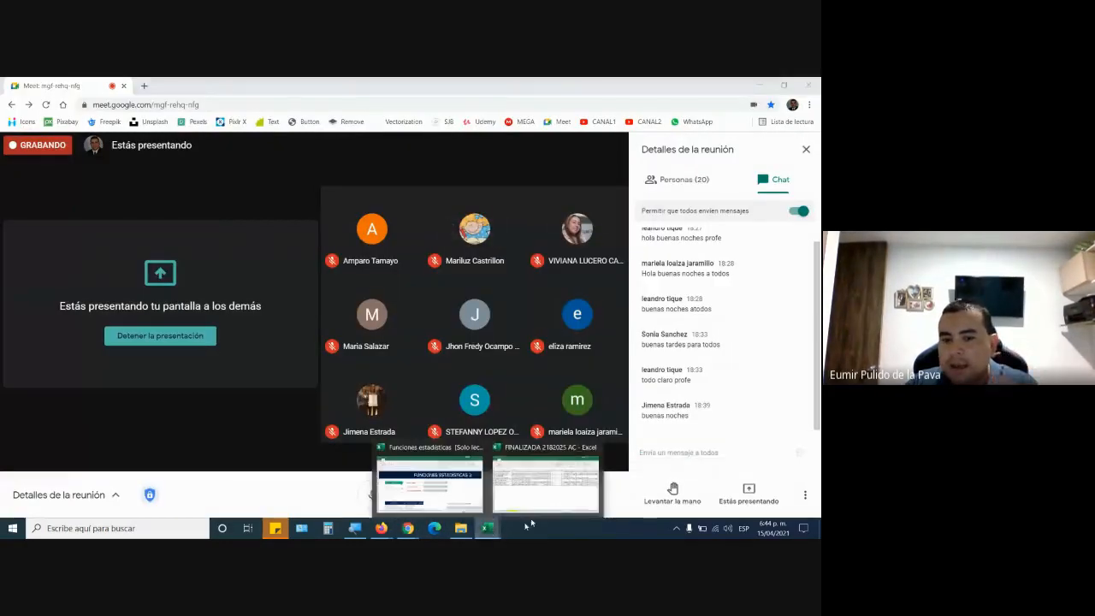
click(561, 485)
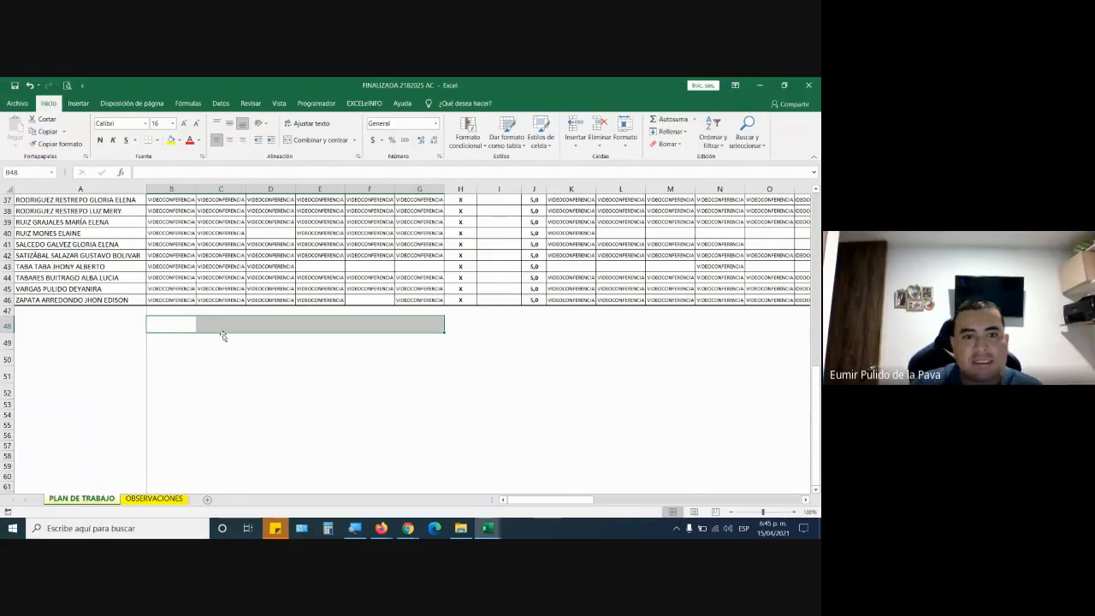
Enter =CONTAR.BLANCO(B3:B46) in B48 to count the blank attendance cells for 1/09/2020
scroll(225, 334, up, 5)
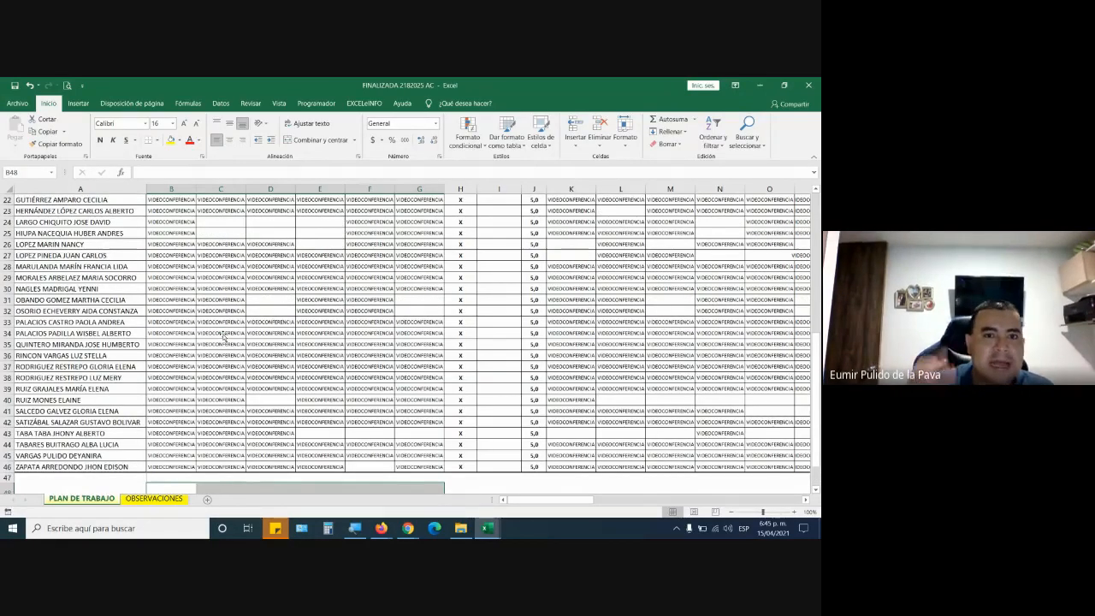
scroll(225, 335, up, 7)
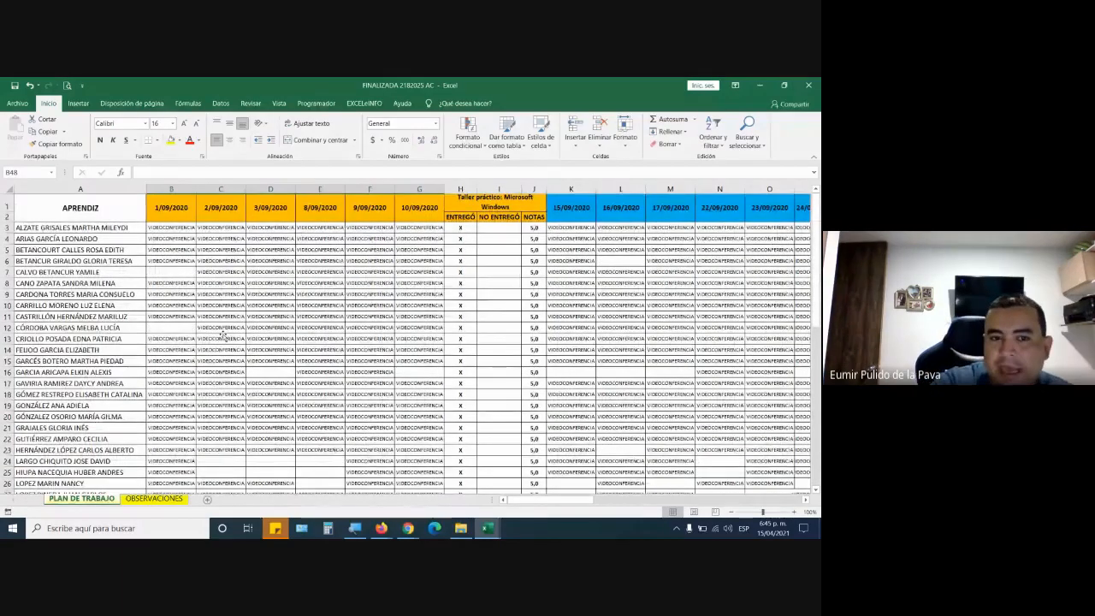
scroll(352, 348, down, 3)
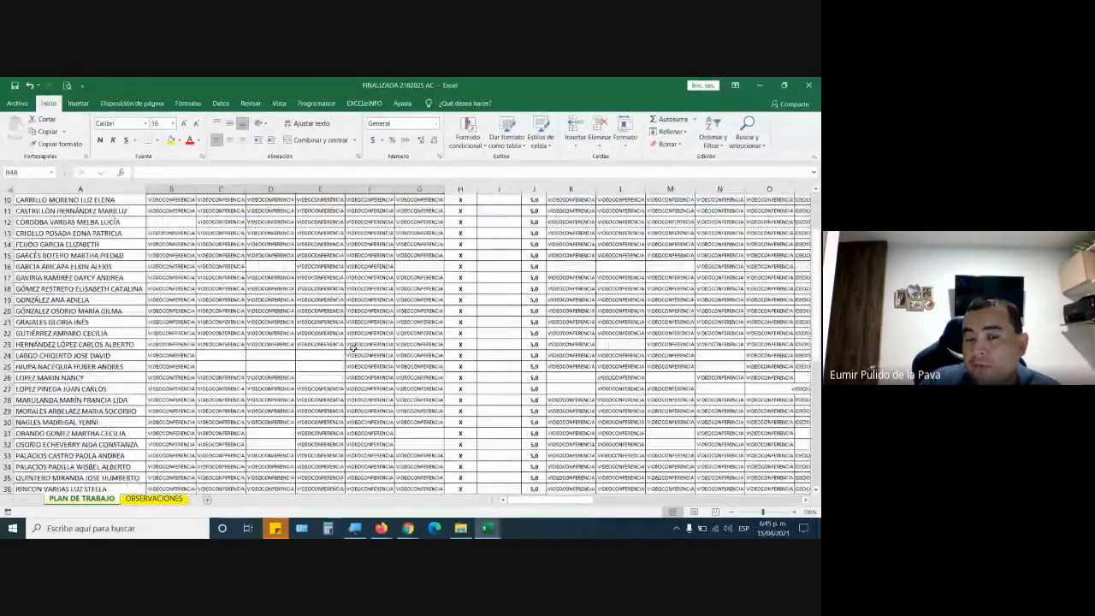
scroll(353, 347, down, 5)
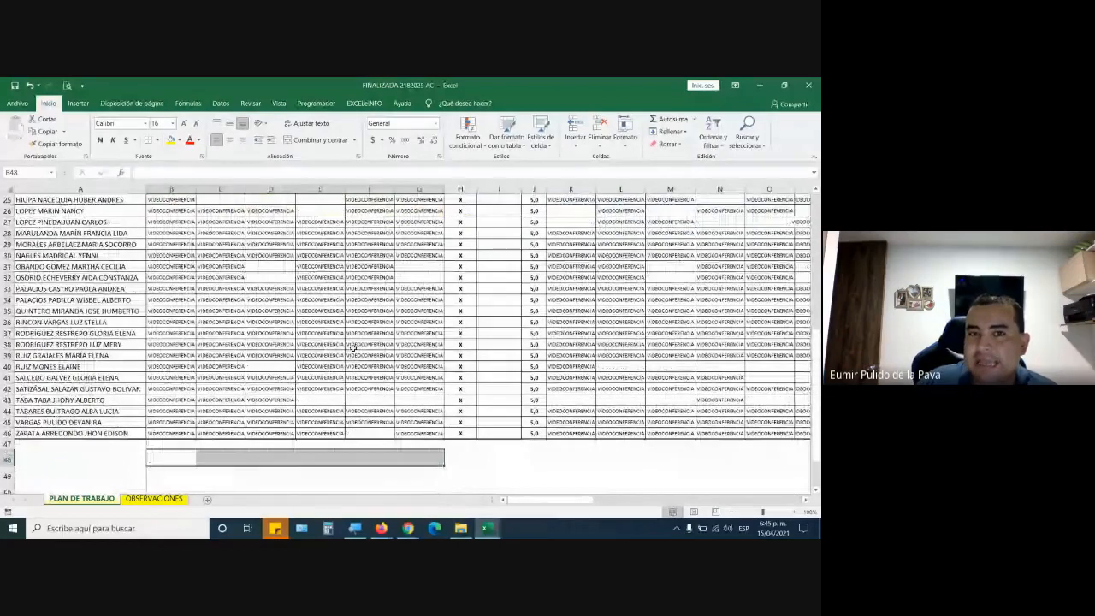
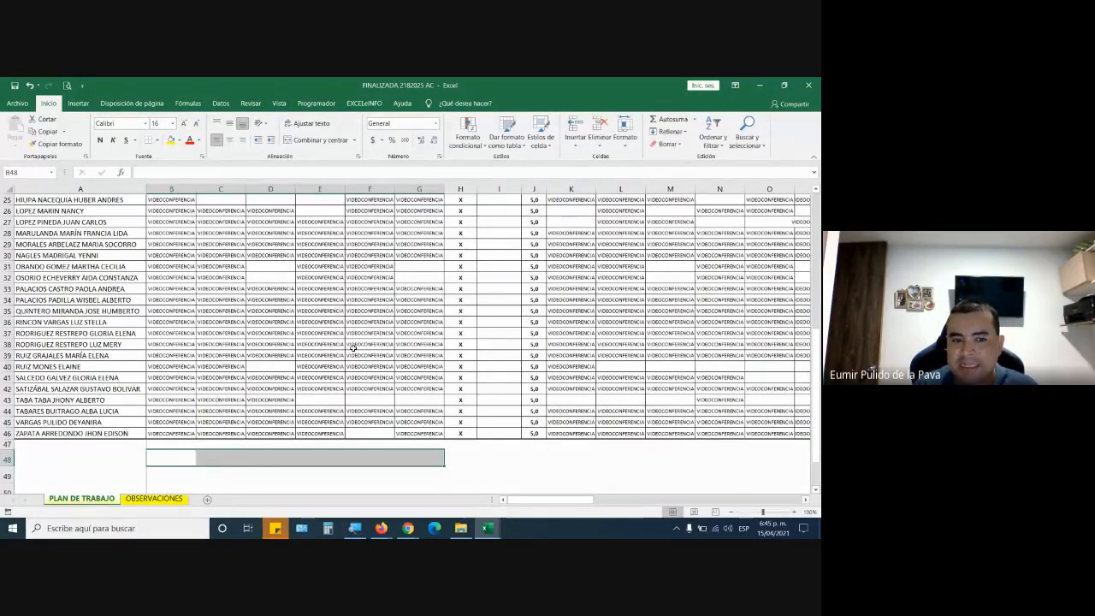
click(173, 458)
text(=CONTAR)
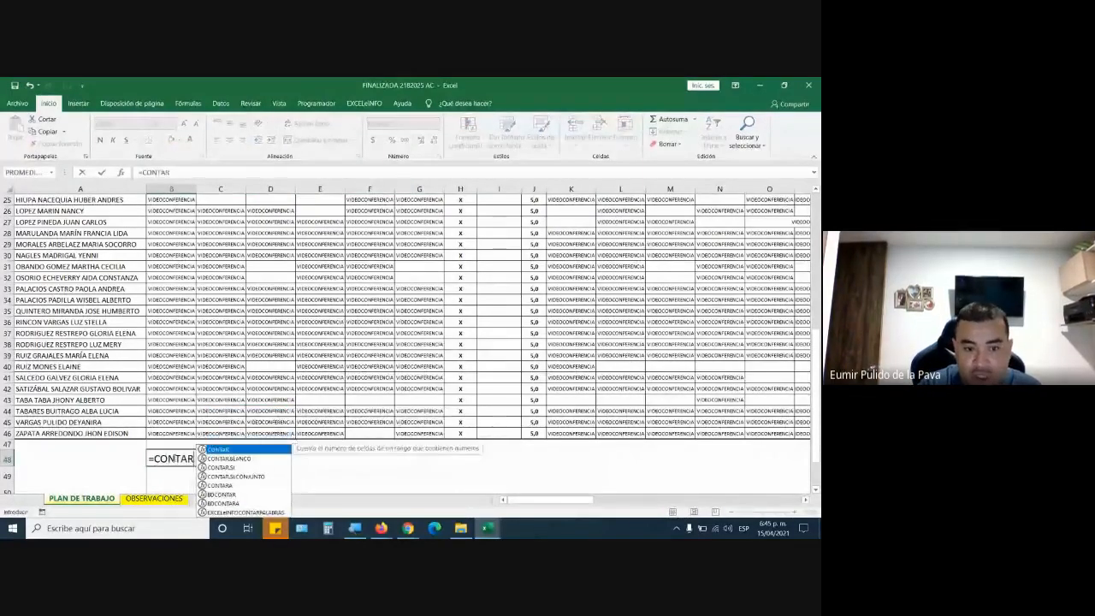
key(Down)
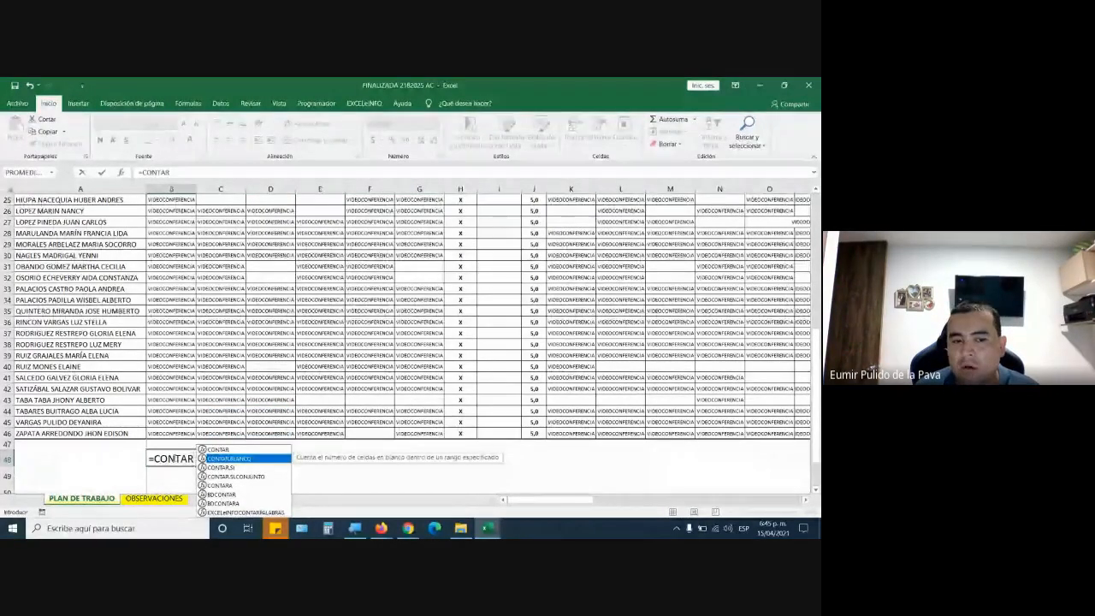
key(Tab)
scroll(184, 343, up, 8)
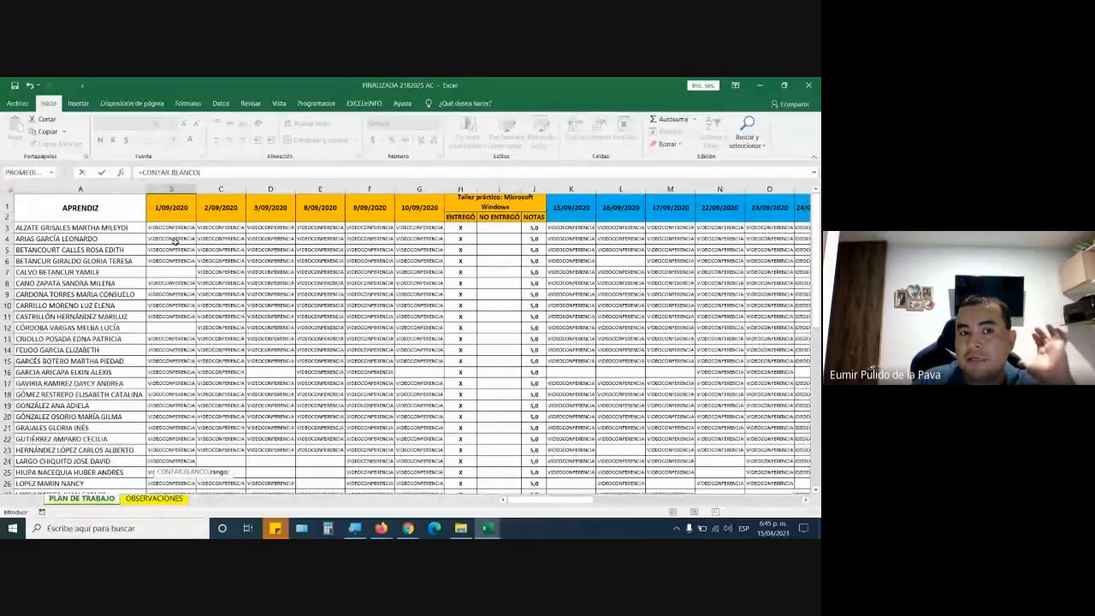
drag(174, 227, 154, 530)
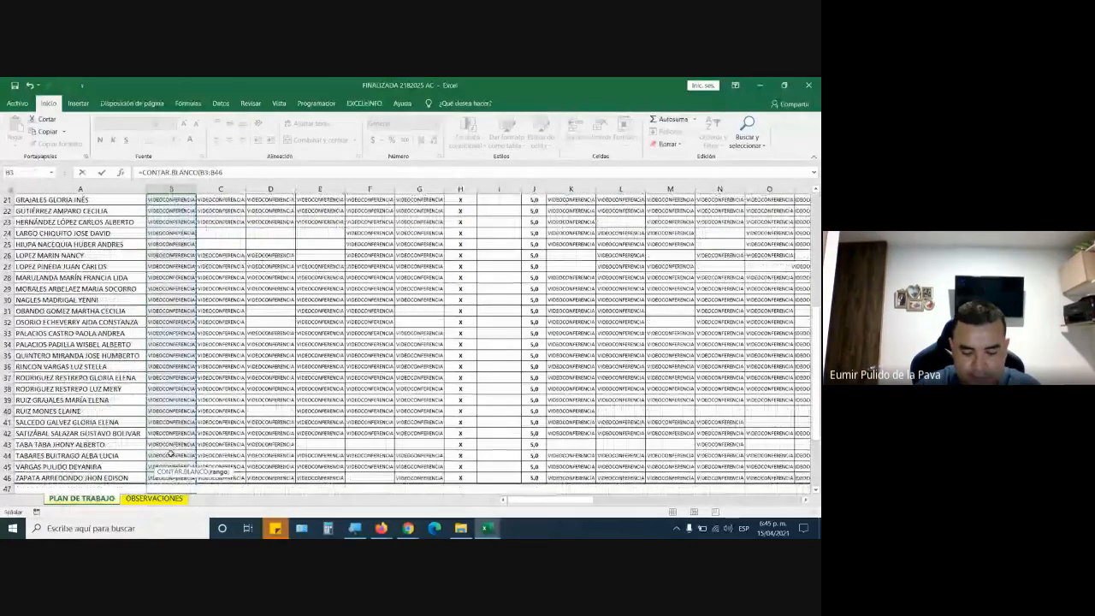
key(Return)
Fill the CONTAR.BLANCO formula from B48 across through G48 to count the blanks for each attendance date
click(159, 471)
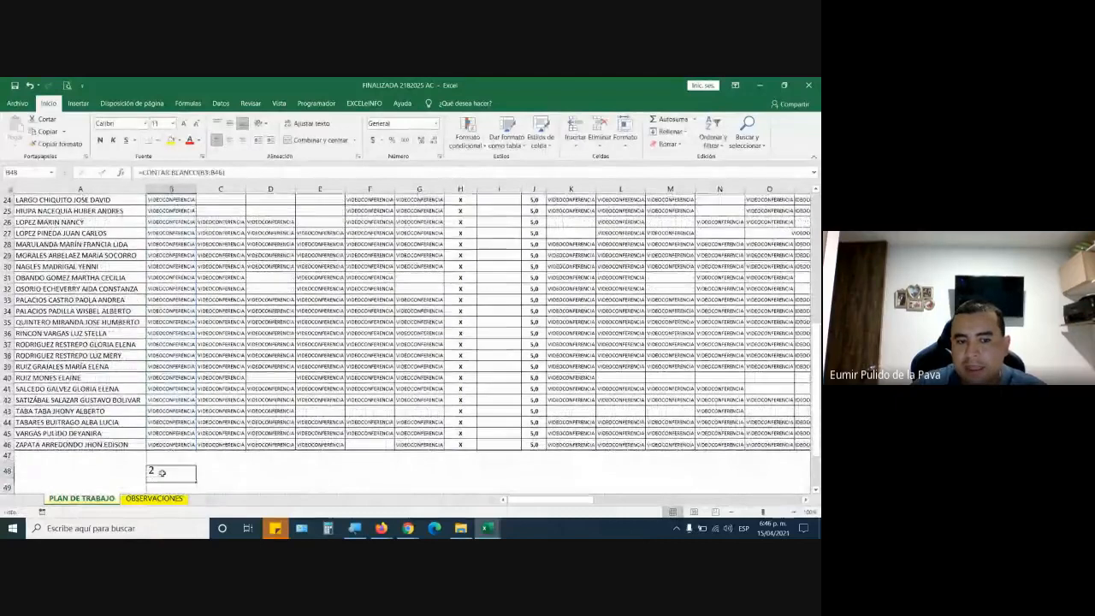
scroll(158, 476, up, 8)
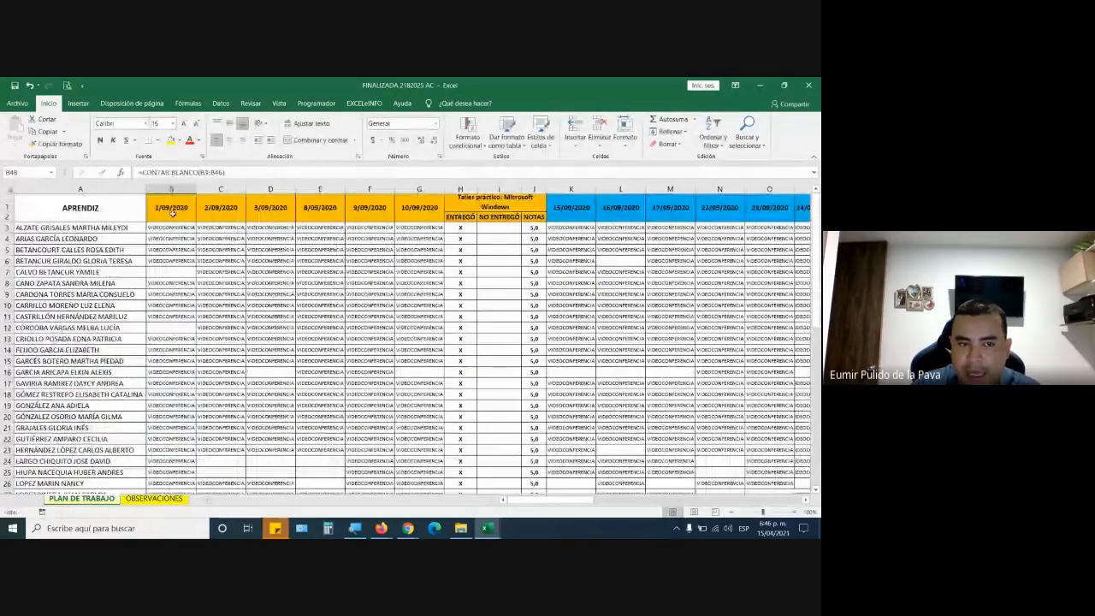
scroll(181, 425, down, 5)
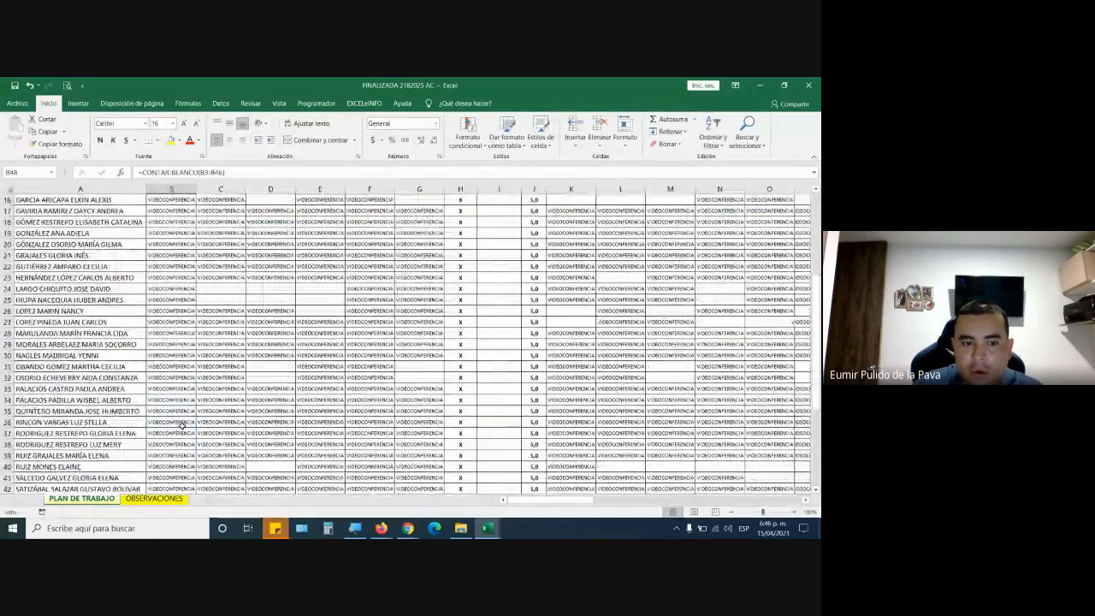
scroll(182, 424, down, 7)
drag(191, 335, 424, 335)
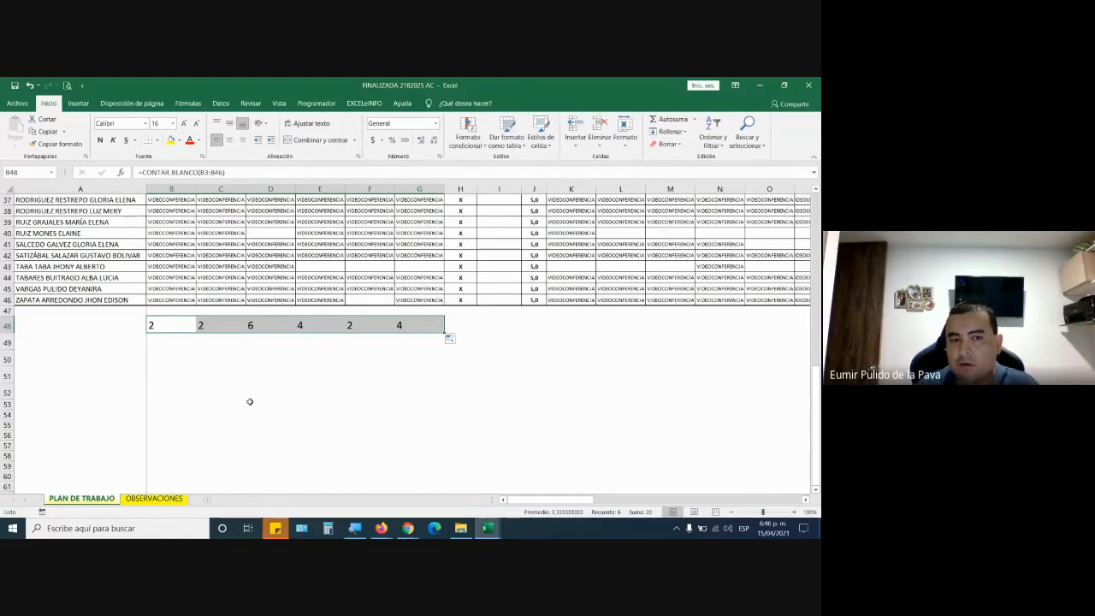
Examine the CONTAR.BLANCO formula in B48 and the copied formulas in C48 to E48
double_click(169, 324)
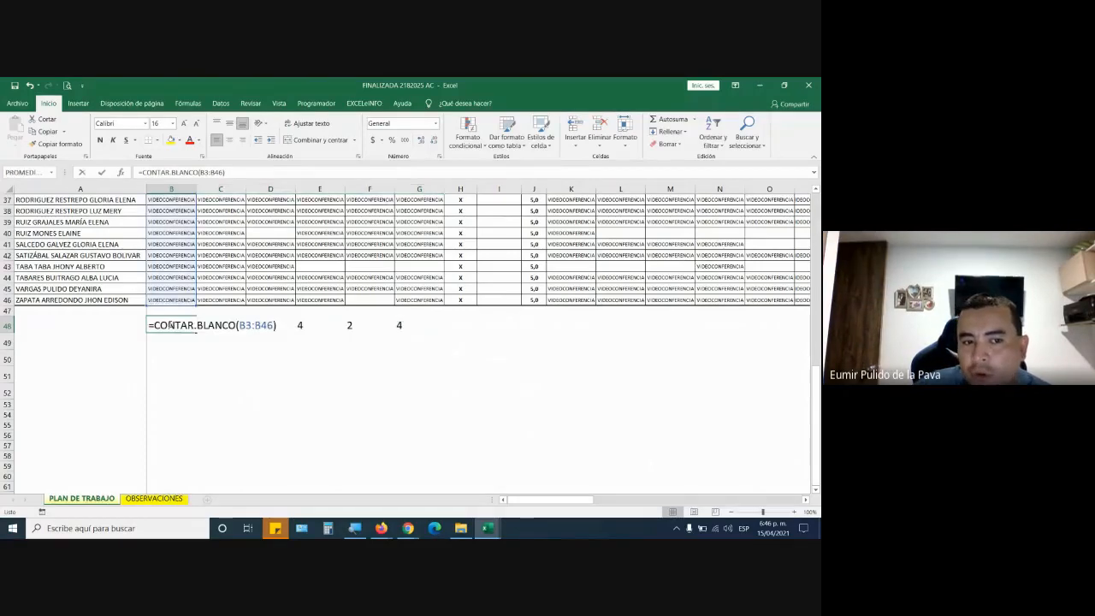
key(Return)
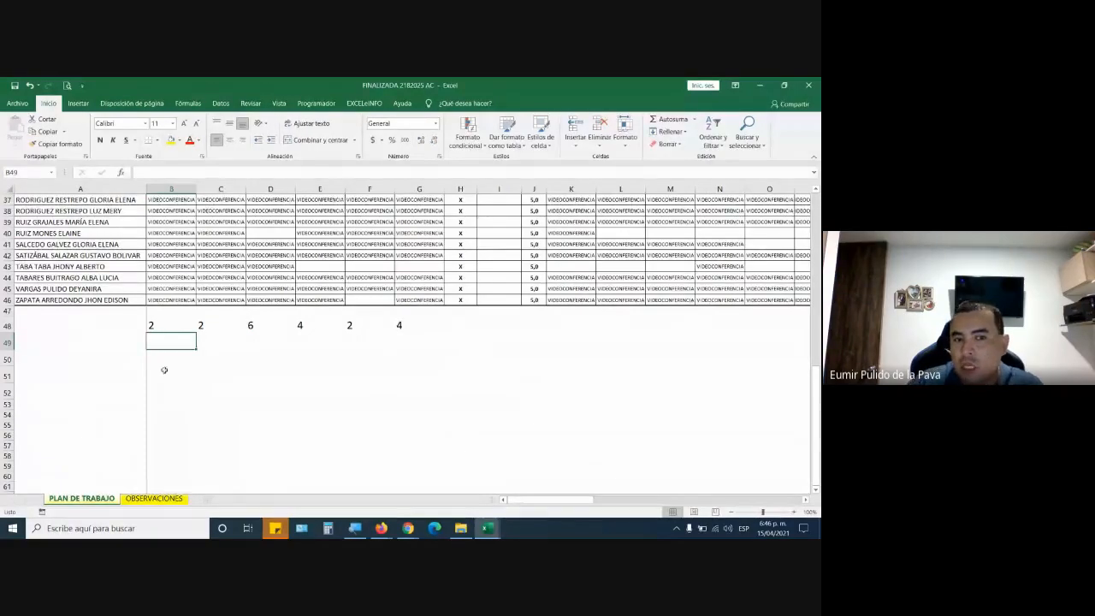
double_click(165, 326)
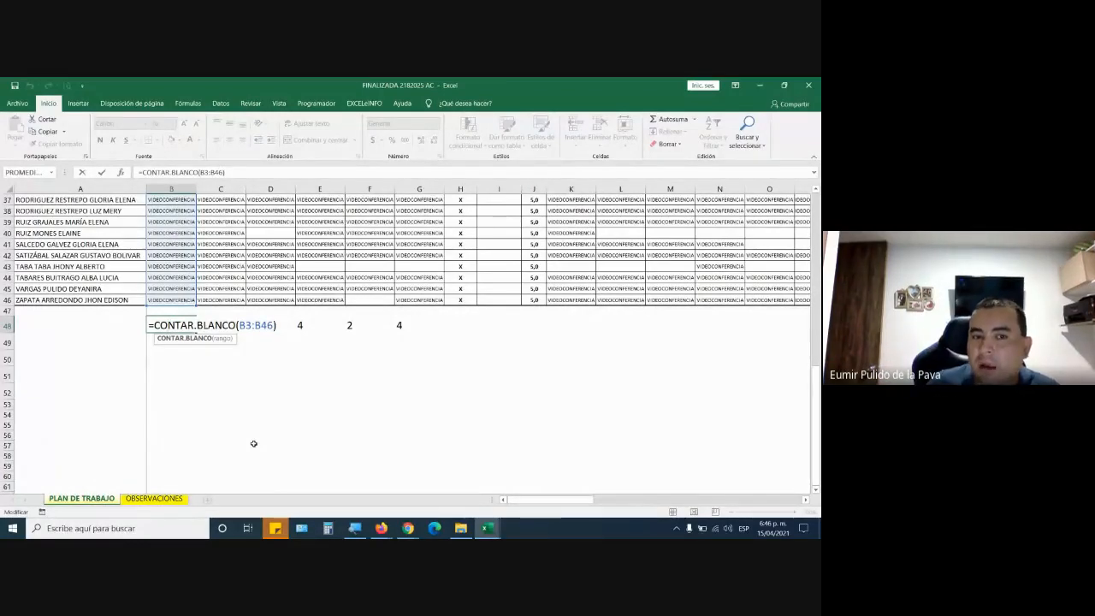
key(Return)
key(Up)
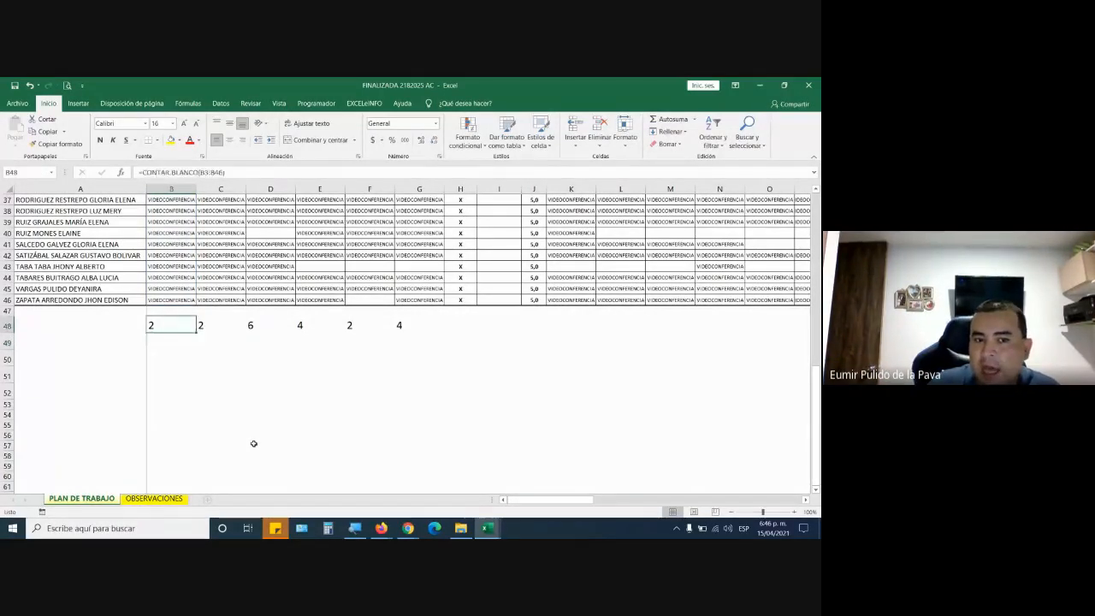
key(Right)
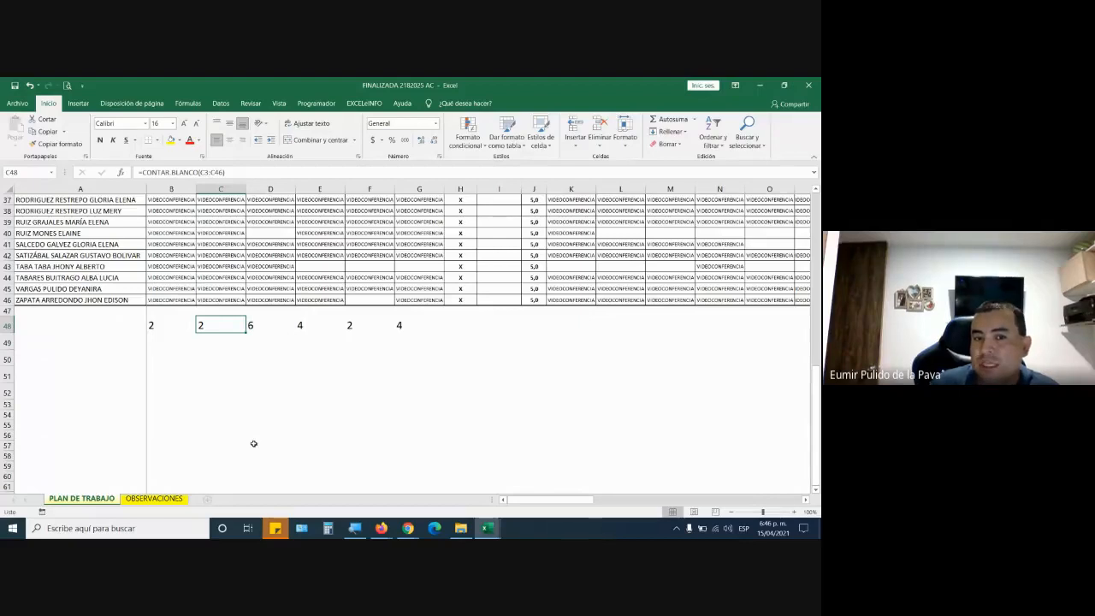
key(Right)
key(Right)
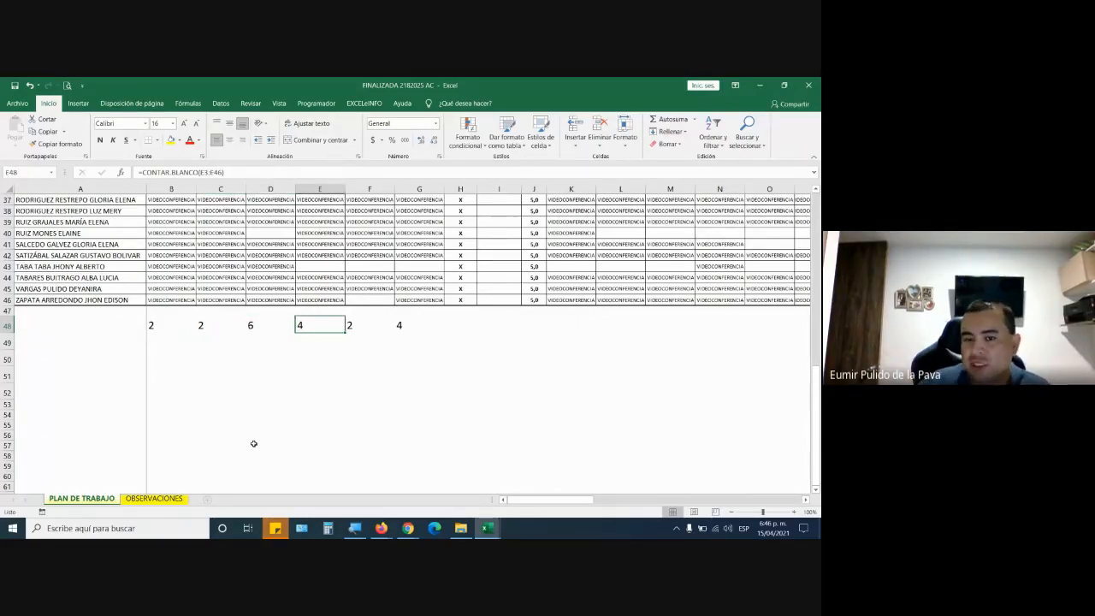
Admit the participant waiting in the Google Meet call and return to the FINALIZADA 2182025 AC workbook in Excel
drag(552, 498, 757, 499)
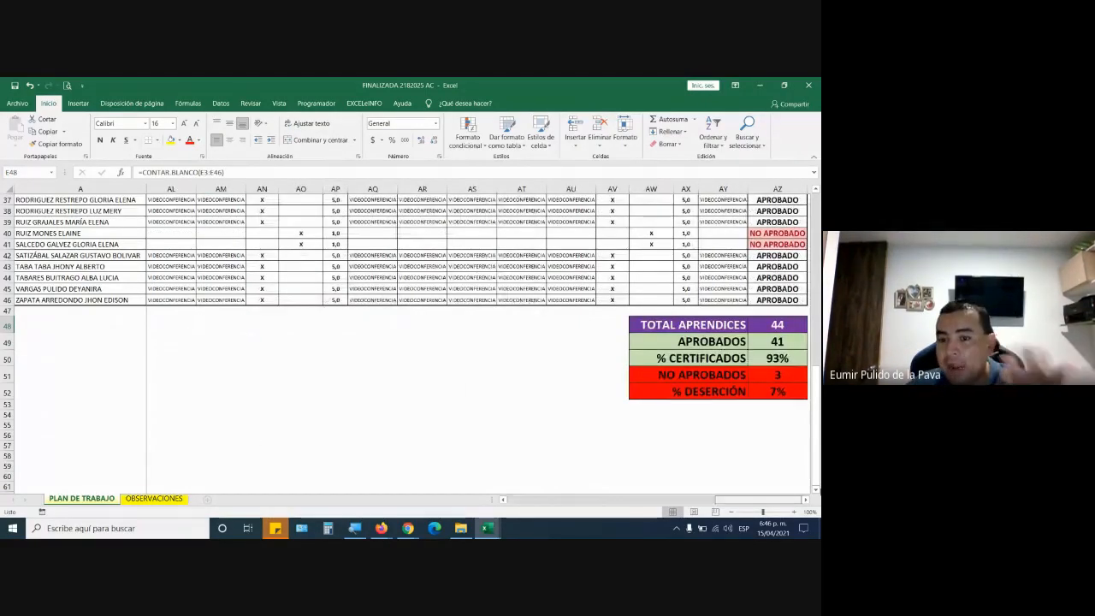
mouse_move(409, 528)
click(343, 475)
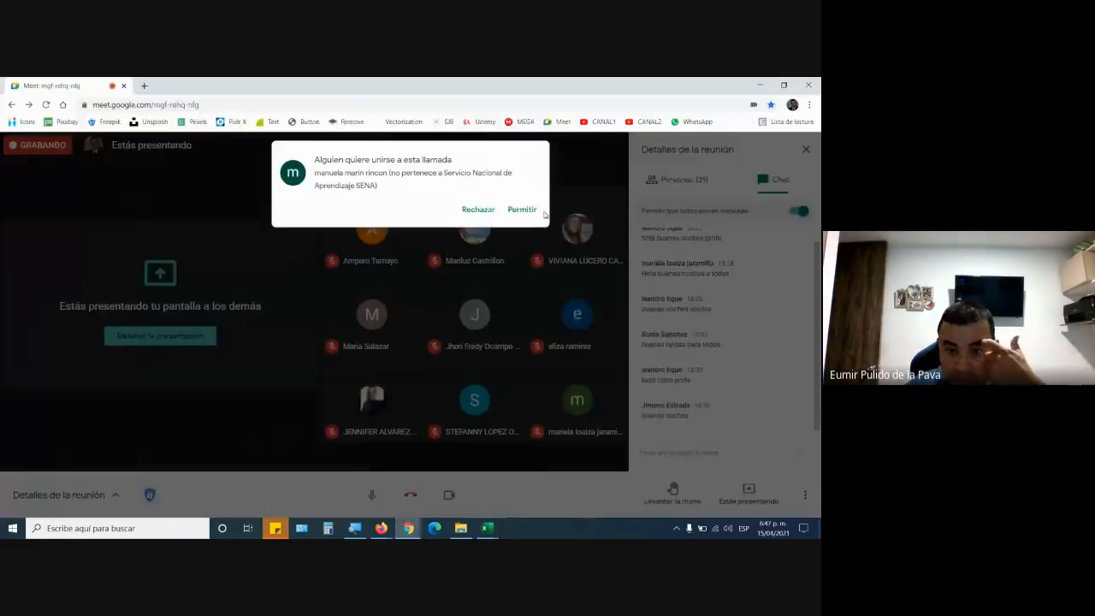
click(523, 210)
mouse_move(487, 528)
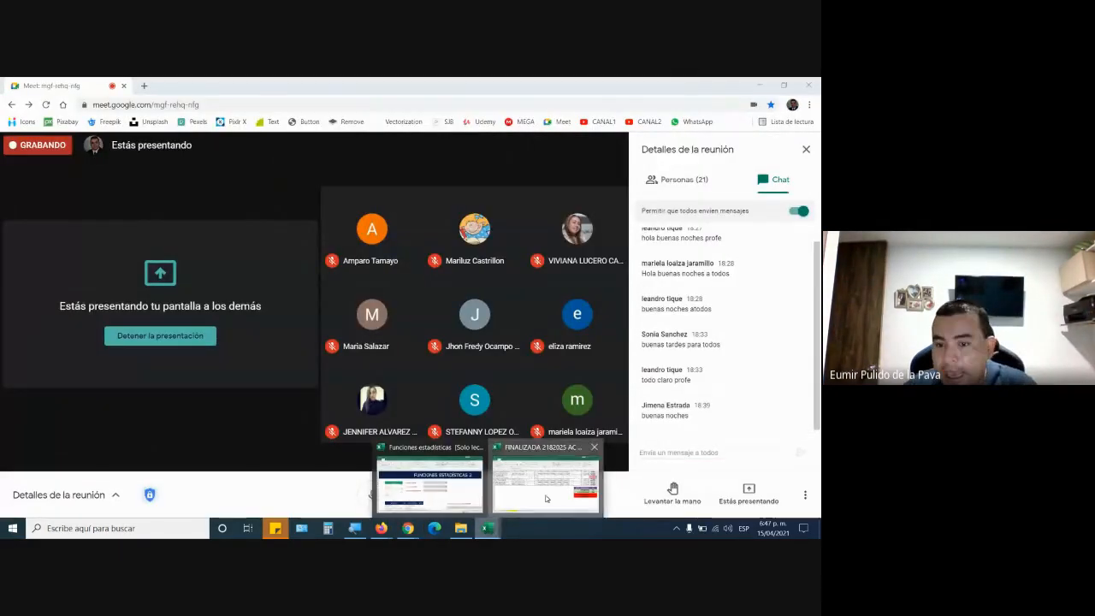
click(546, 499)
Widen column AZ, which holds the approval status and the summary figures
click(805, 500)
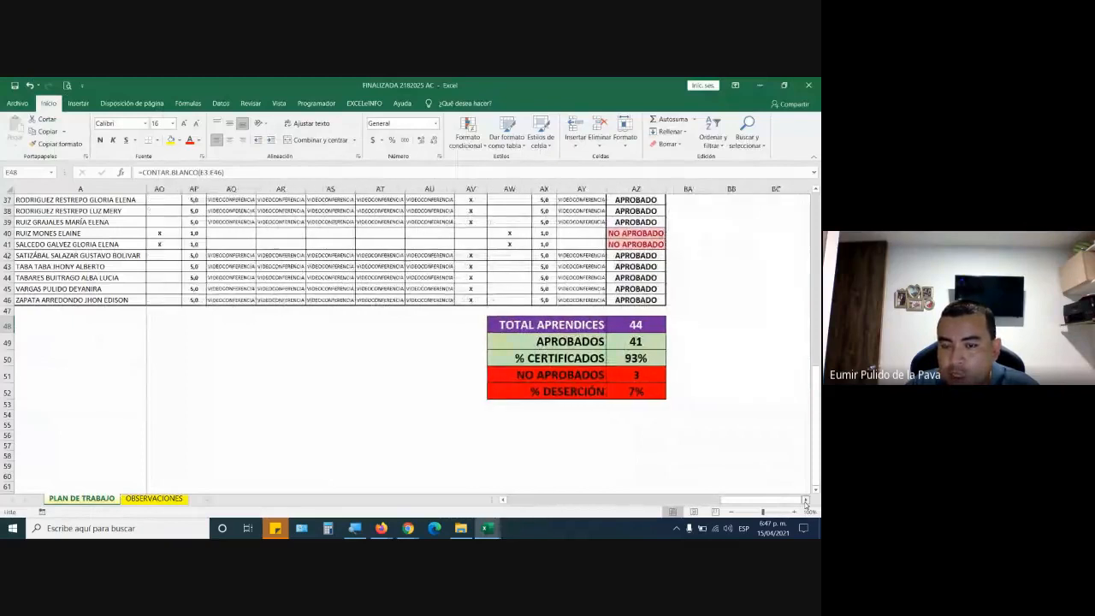
click(805, 501)
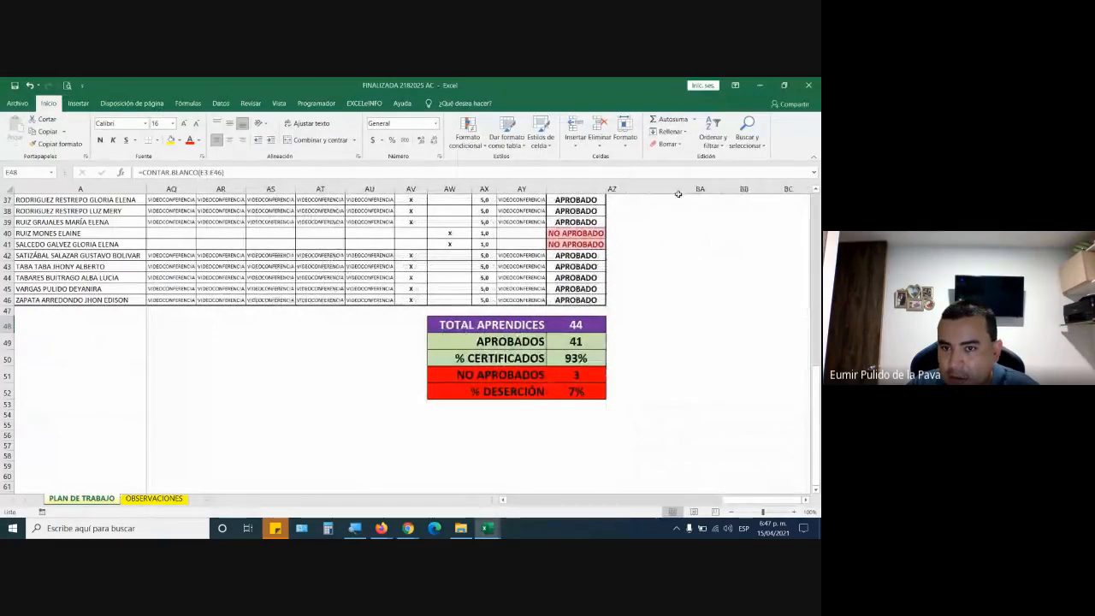
drag(677, 194, 679, 193)
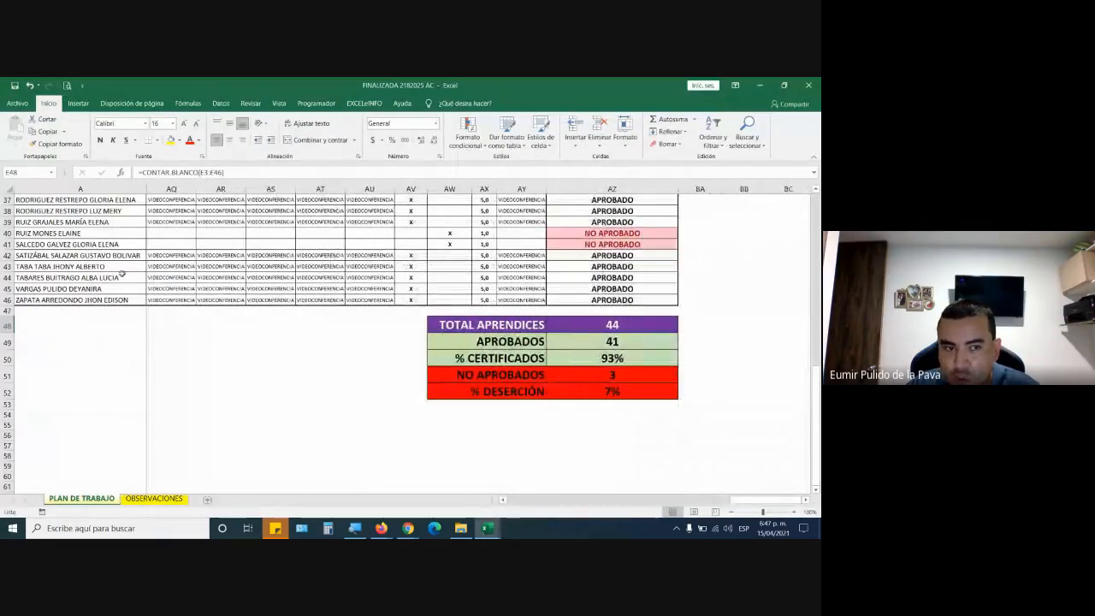
Examine the CONTARA formula beside TOTAL APRENDICES in AZ48 and its range AZ3:AZ46, leaving the formula as it is
double_click(630, 324)
drag(547, 324, 609, 324)
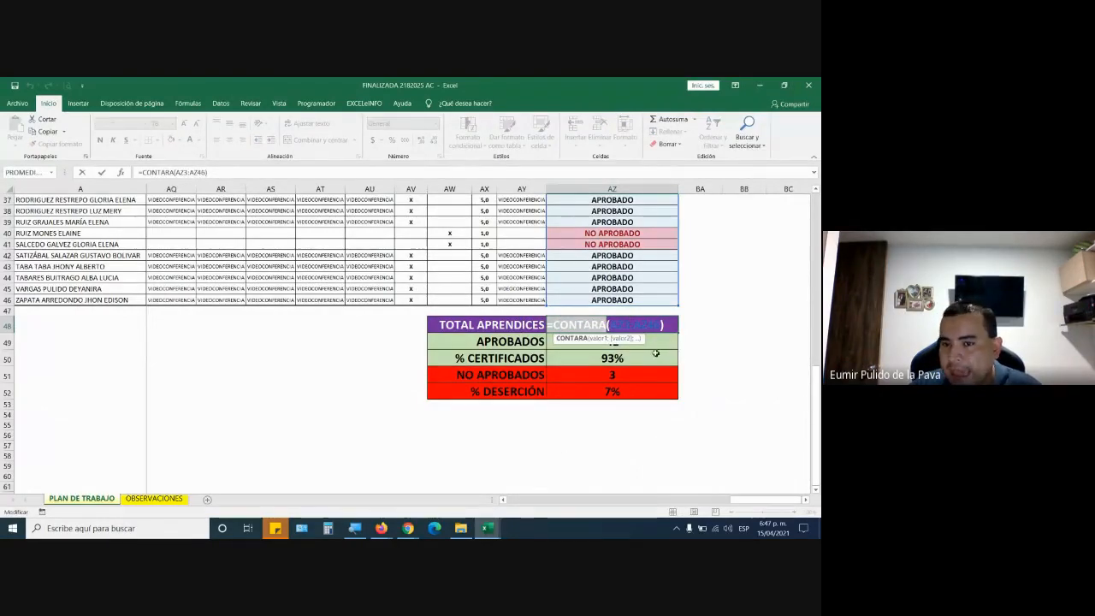
key(Return)
scroll(646, 328, up, 1)
scroll(646, 327, up, 11)
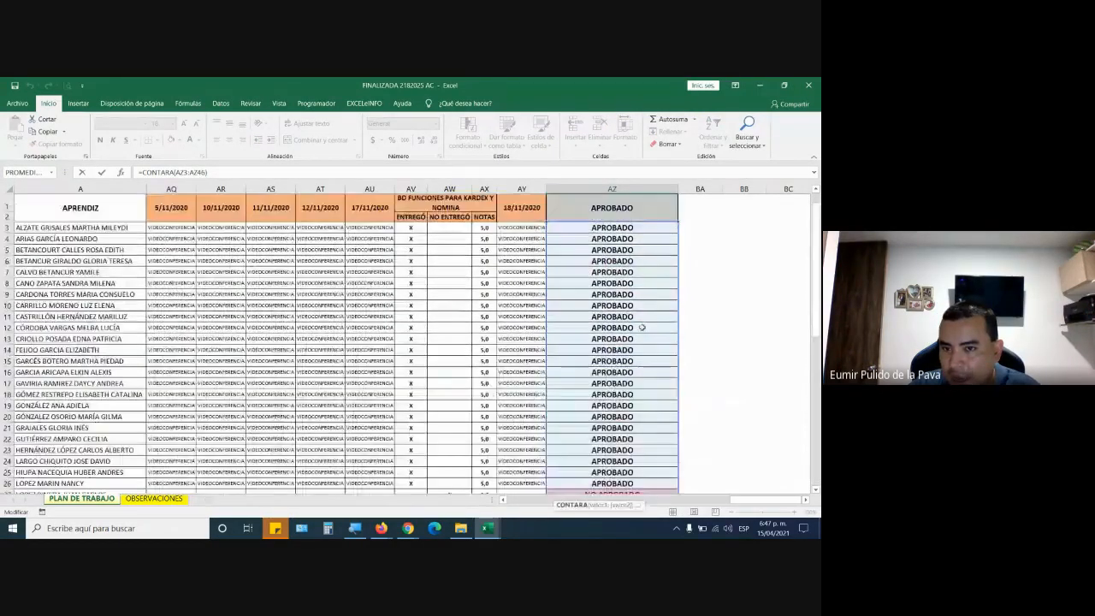
scroll(635, 384, down, 11)
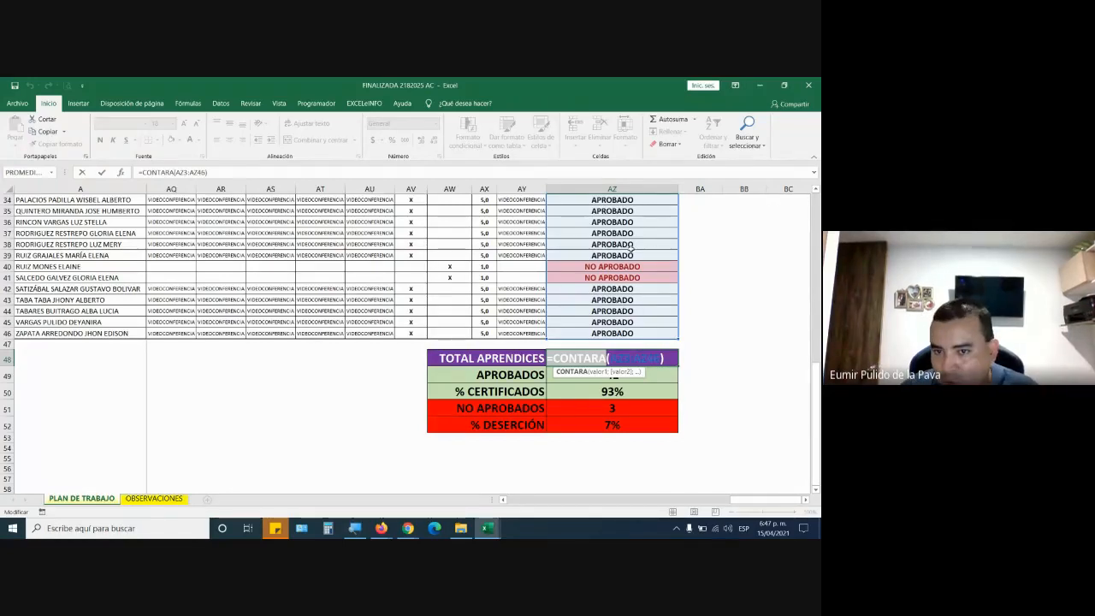
scroll(634, 250, up, 6)
scroll(633, 250, down, 8)
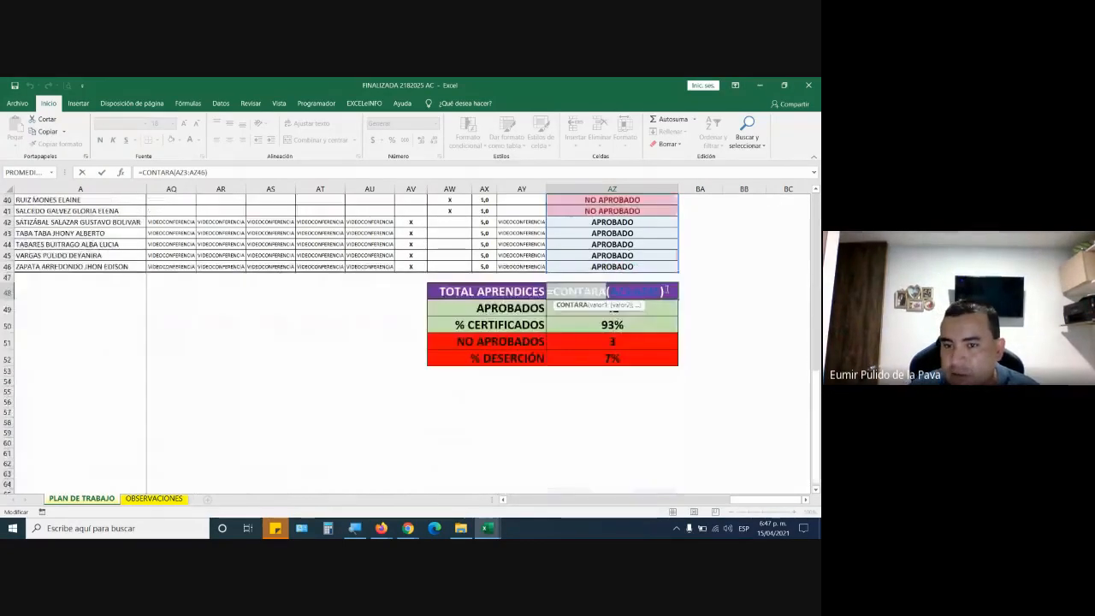
key(Return)
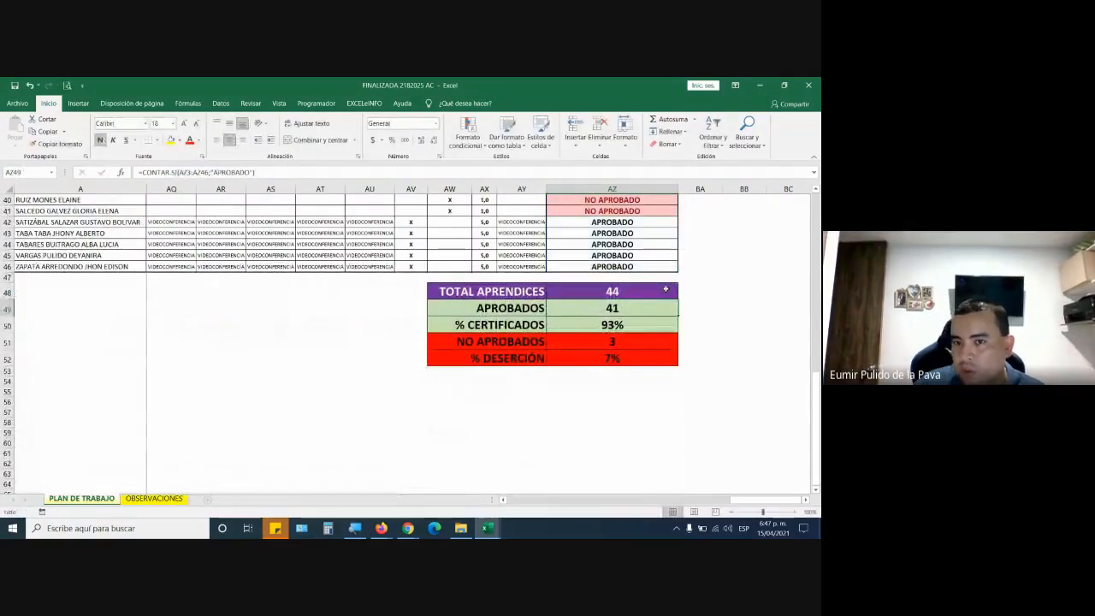
Examine the CONTAR.SI formulas for APROBADOS in AZ49 and NO APROBADOS in AZ51
key(F2)
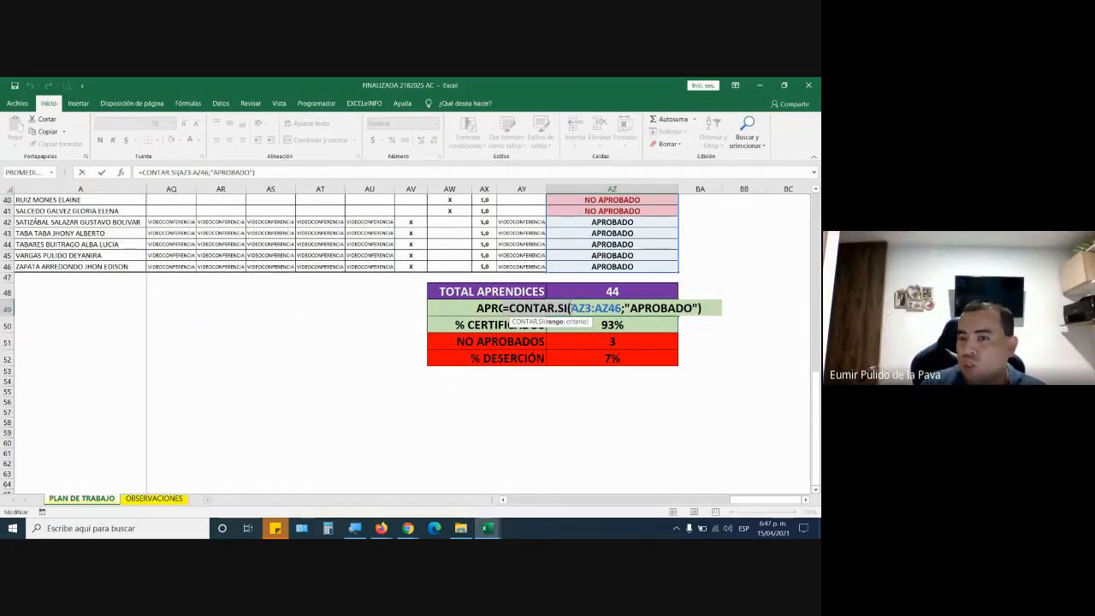
key(Return)
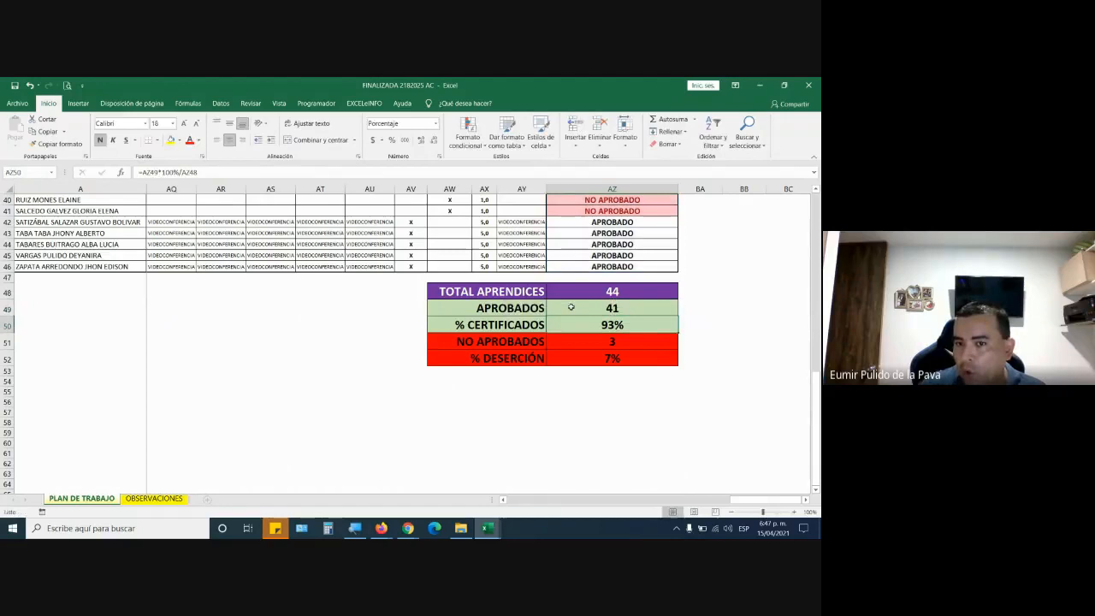
double_click(642, 342)
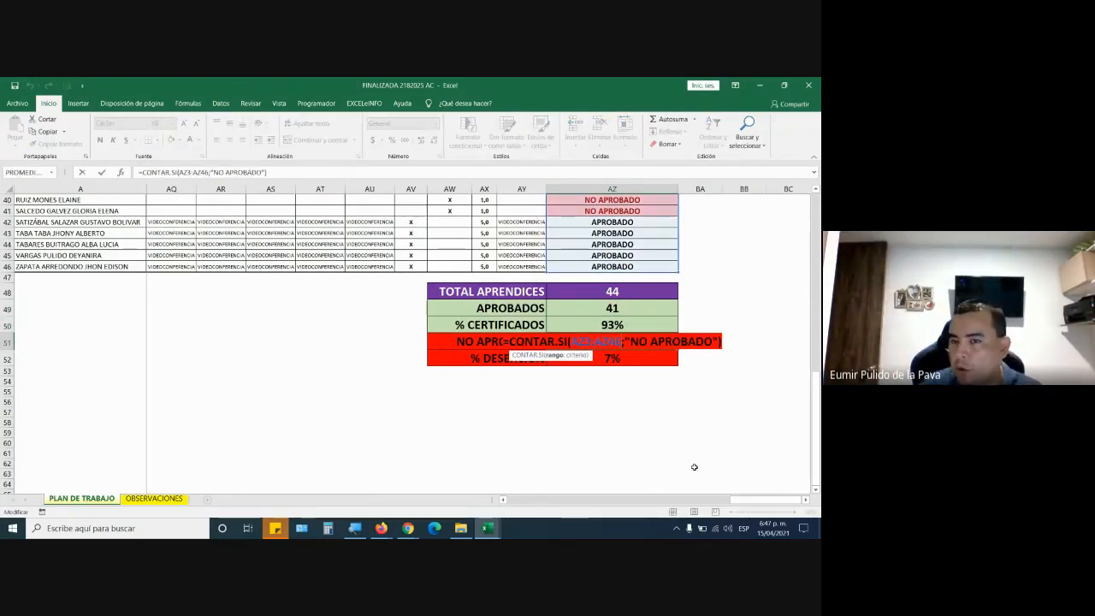
key(Return)
Review the approval status in column AZ, close the FINALIZADA 2182025 AC workbook and return to the Funciones estadísticas workbook
scroll(557, 431, up, 4)
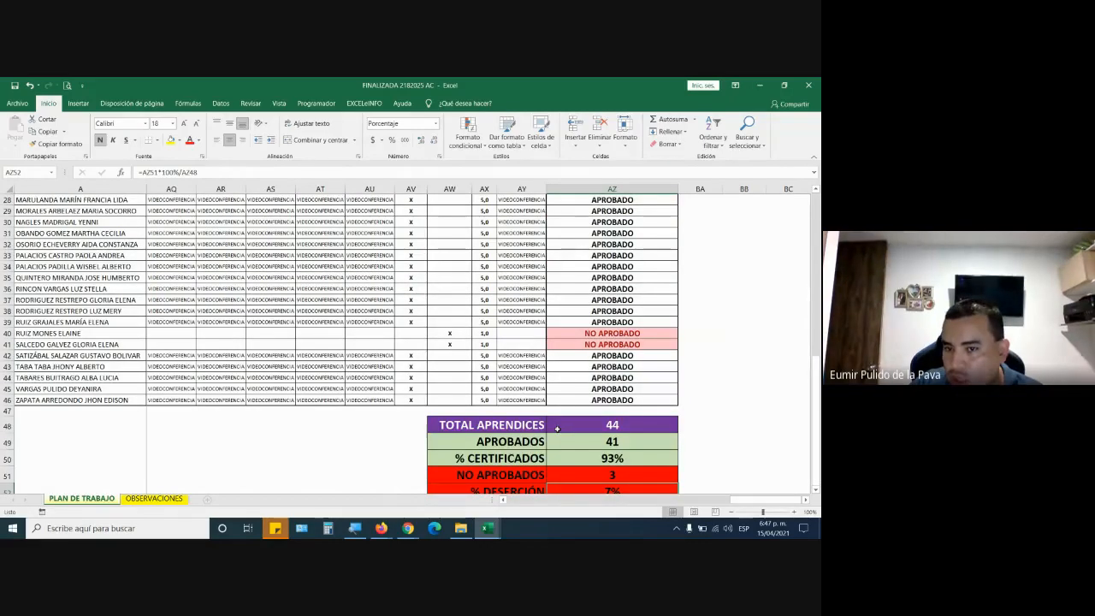
scroll(556, 431, up, 9)
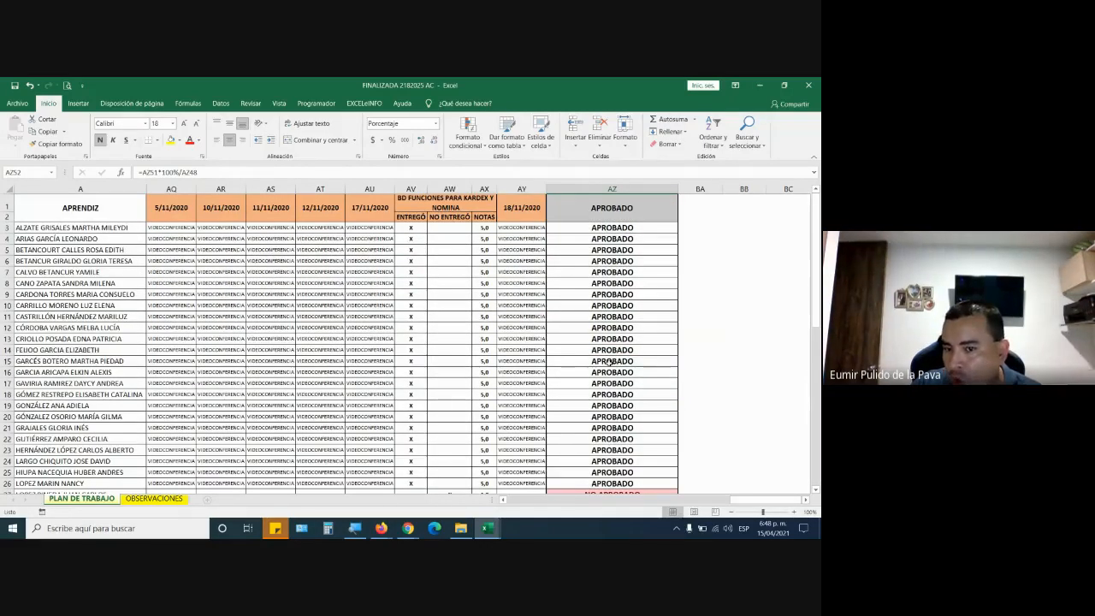
scroll(610, 362, down, 4)
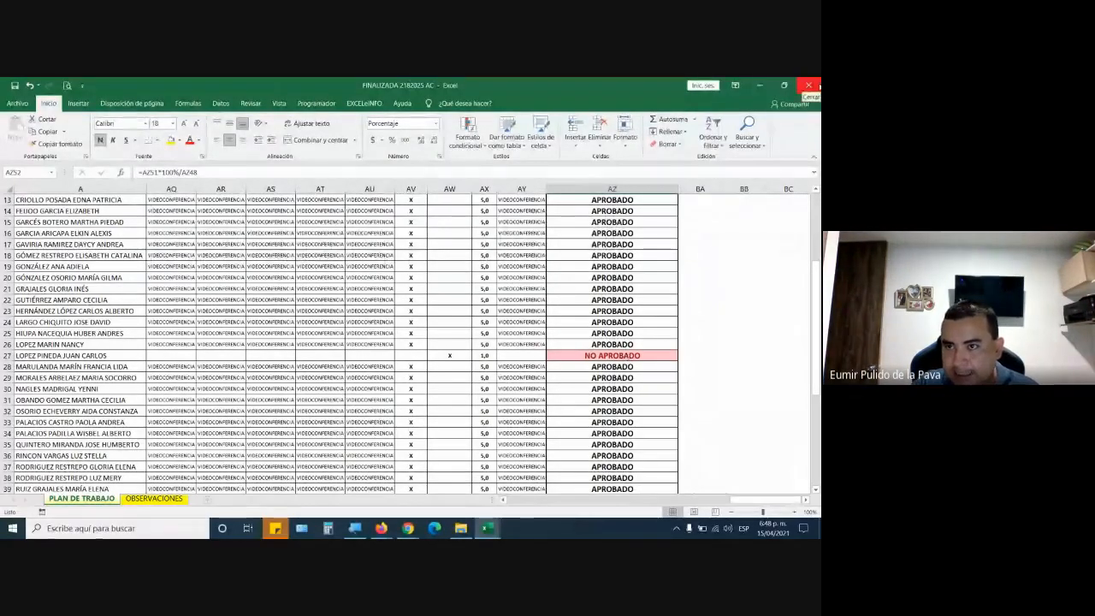
click(809, 85)
click(409, 318)
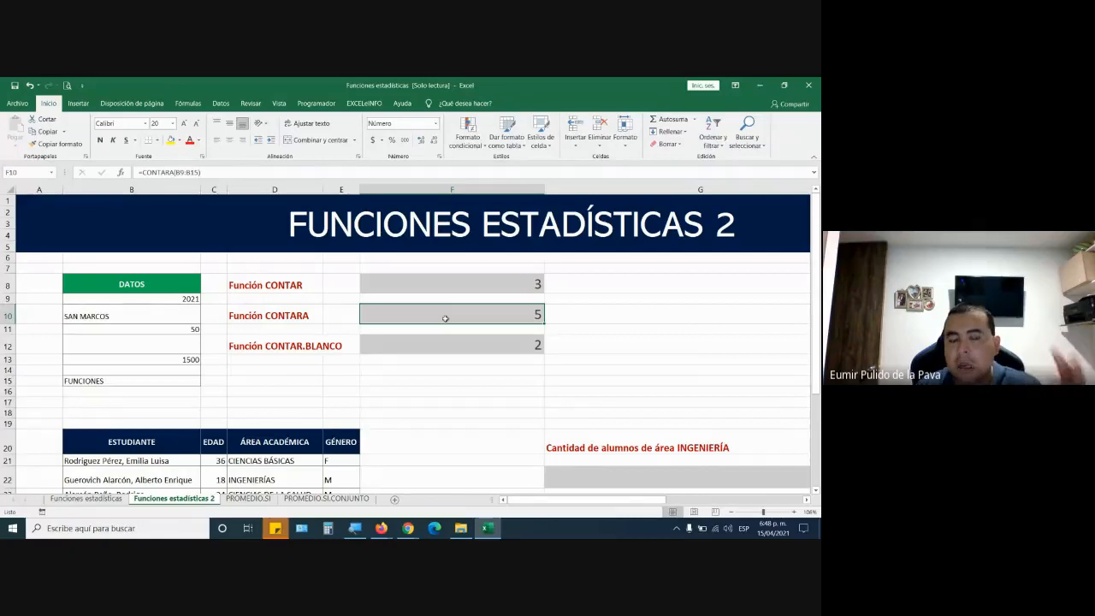
Copy the cell format of the CONTAR.BLANCO result F12 to the answer cells G22 and G27 beside the student table
scroll(445, 317, down, 3)
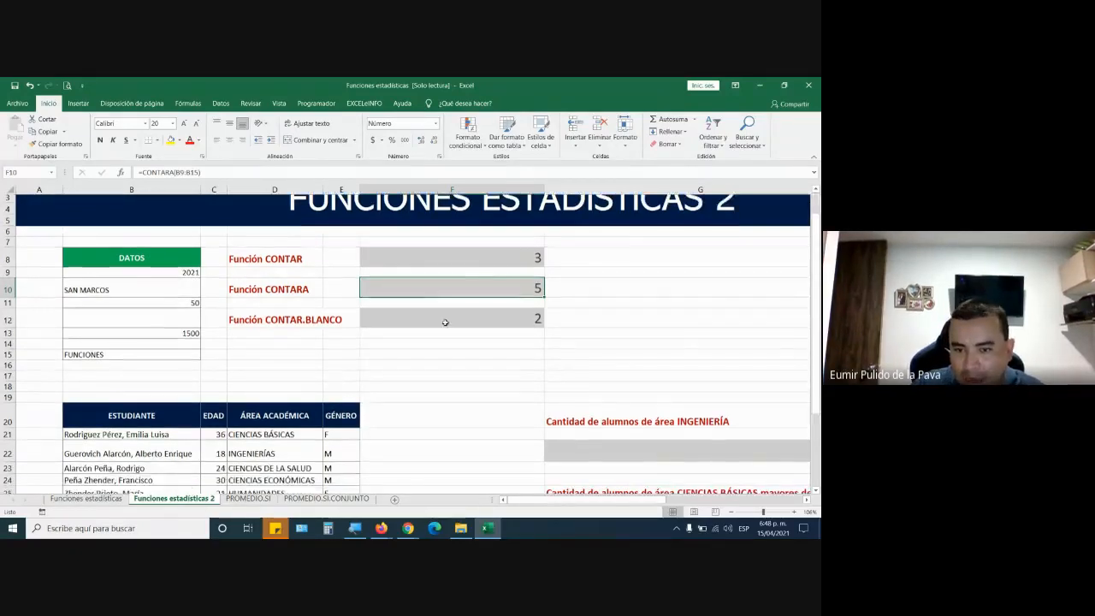
click(592, 342)
click(593, 364)
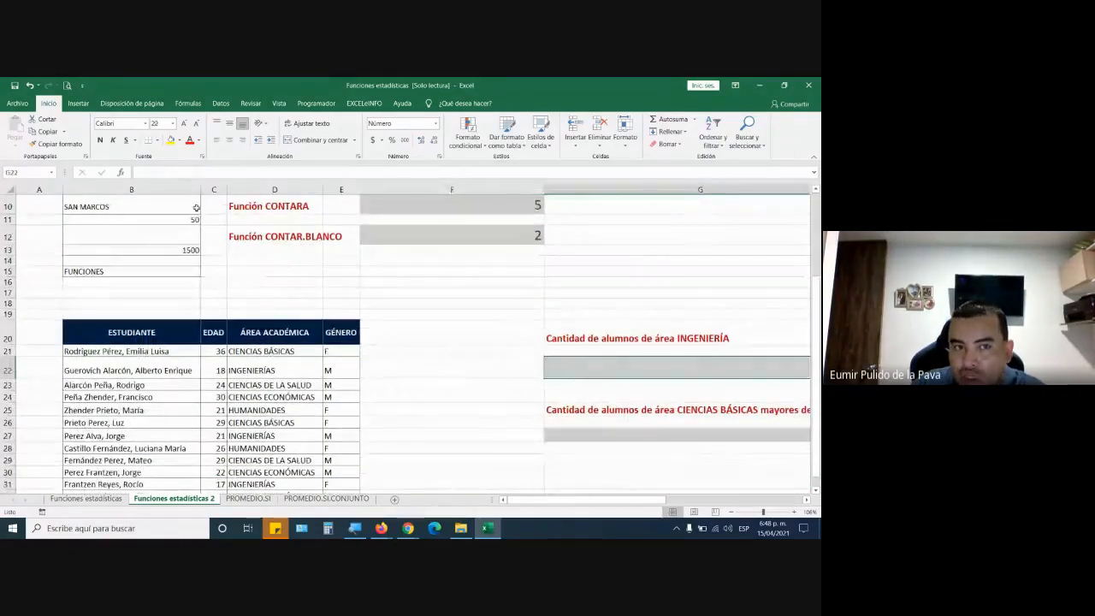
click(389, 233)
click(53, 144)
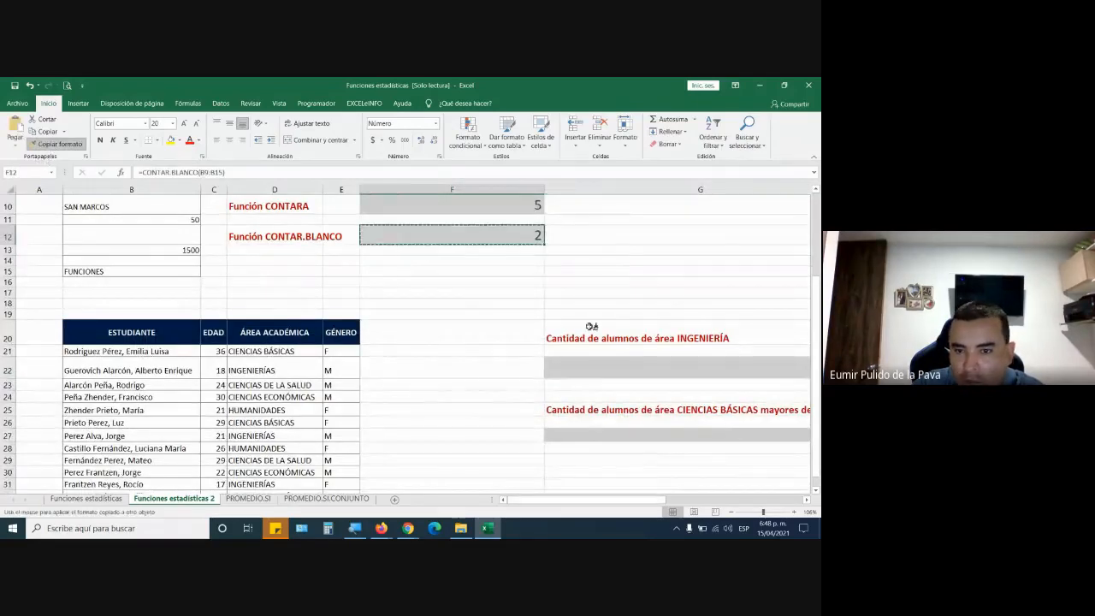
click(564, 373)
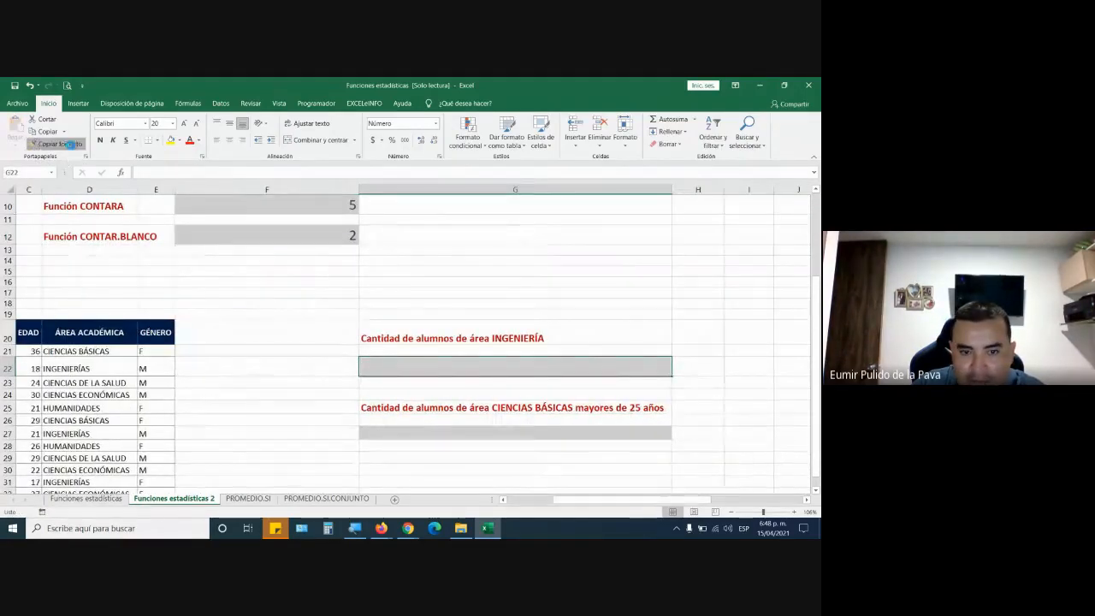
click(390, 432)
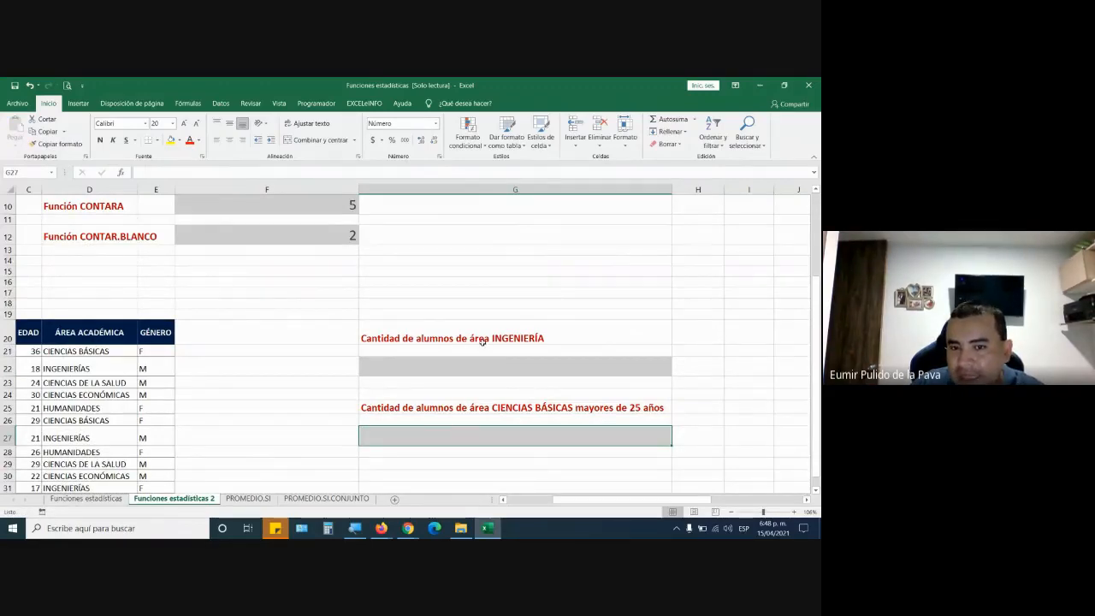
drag(575, 499, 519, 501)
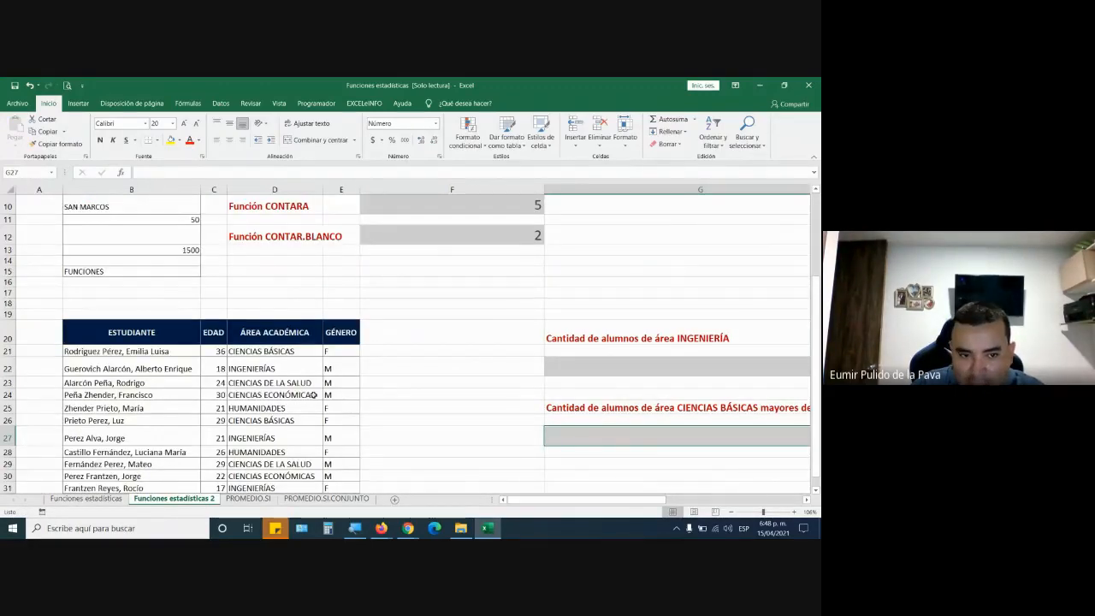
scroll(313, 395, down, 2)
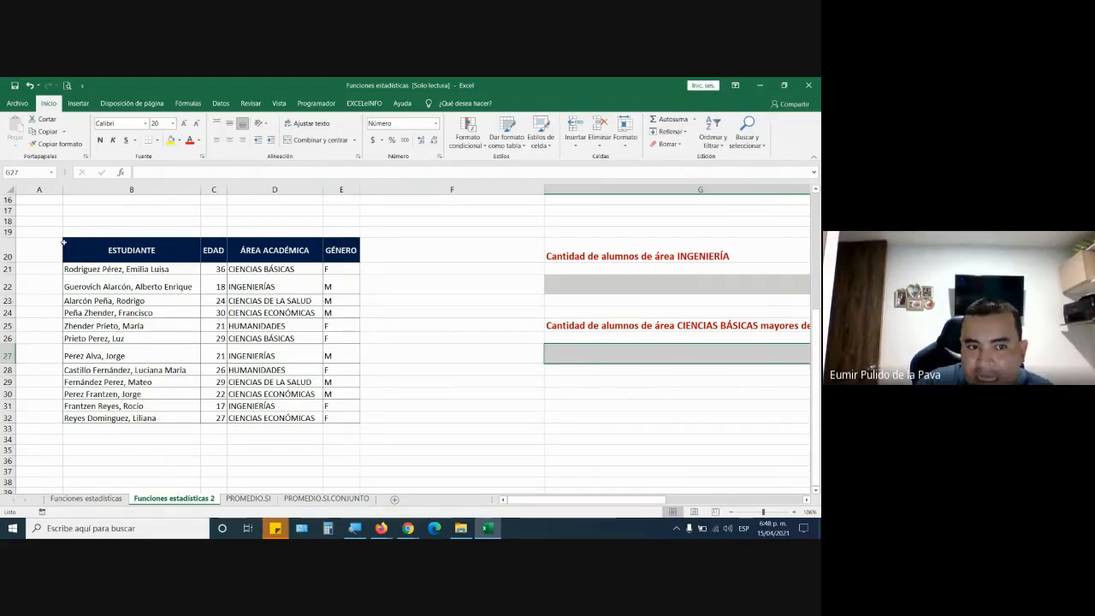
Examine the student table, its INGENIERÍAS entries and the full ÁREA ACADÉMICA column D21:D32 against the question above G22
drag(120, 267, 318, 406)
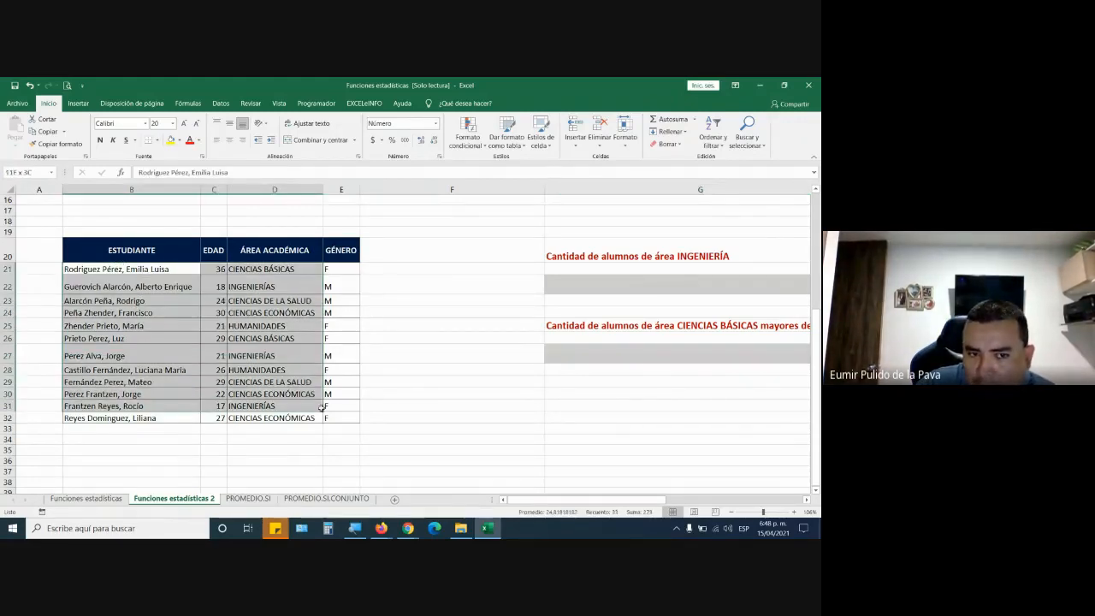
click(259, 288)
click(254, 356)
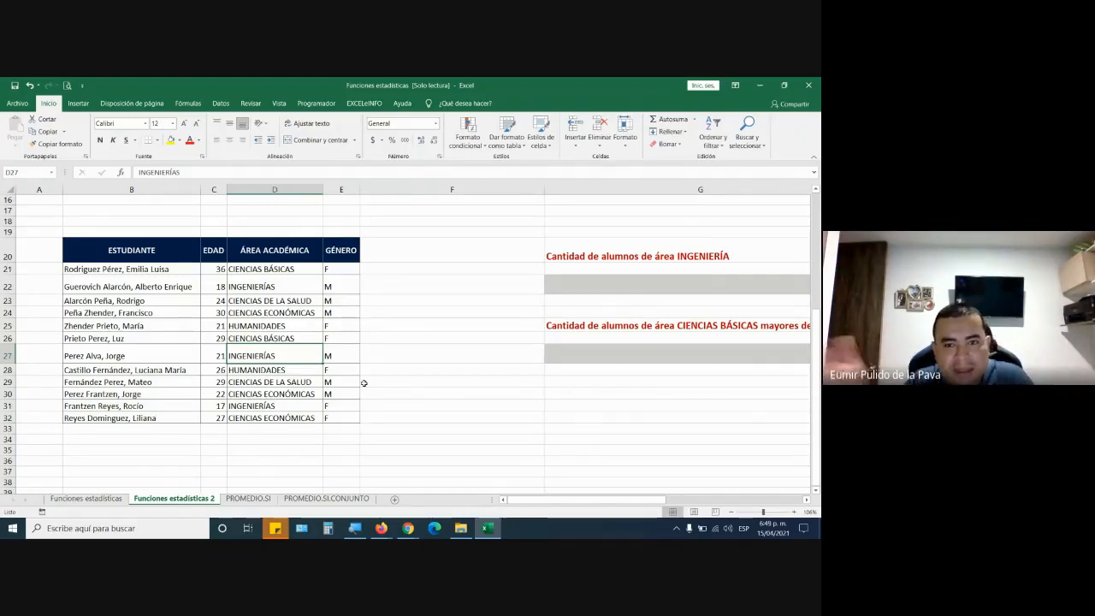
click(573, 280)
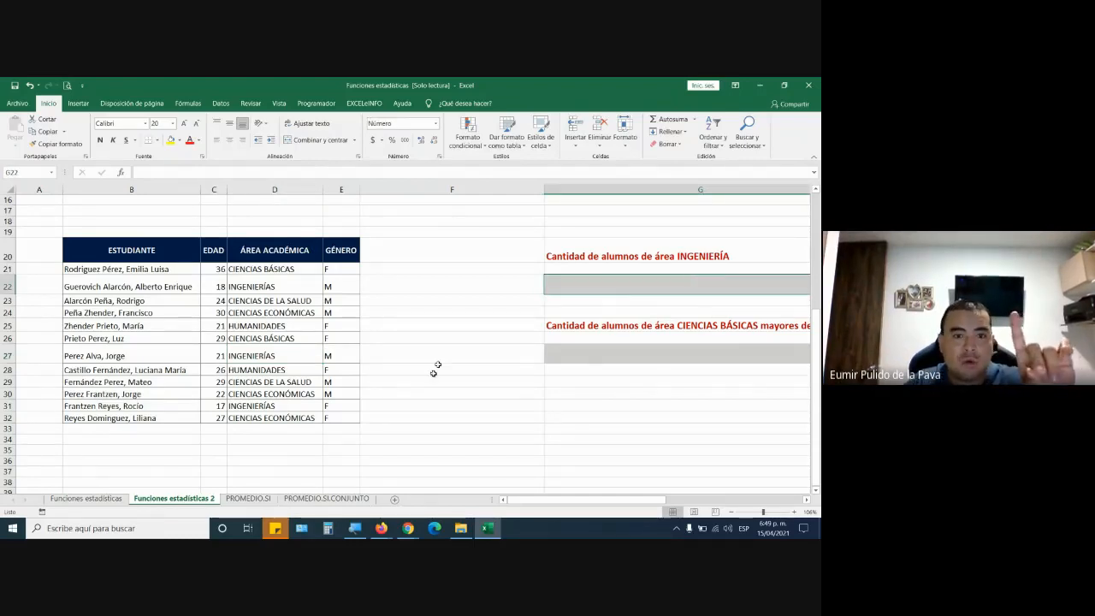
drag(259, 270, 244, 414)
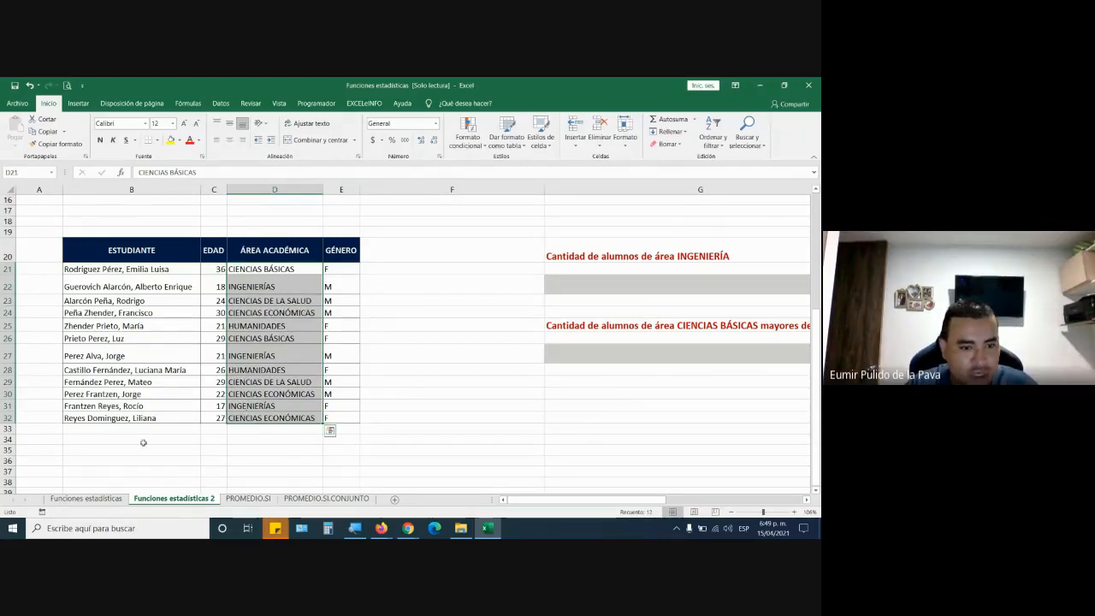
Count the students in B21:B32 with a CONTARA formula in cell B34 below the table
drag(123, 270, 126, 420)
click(114, 439)
text(=CONTARA()
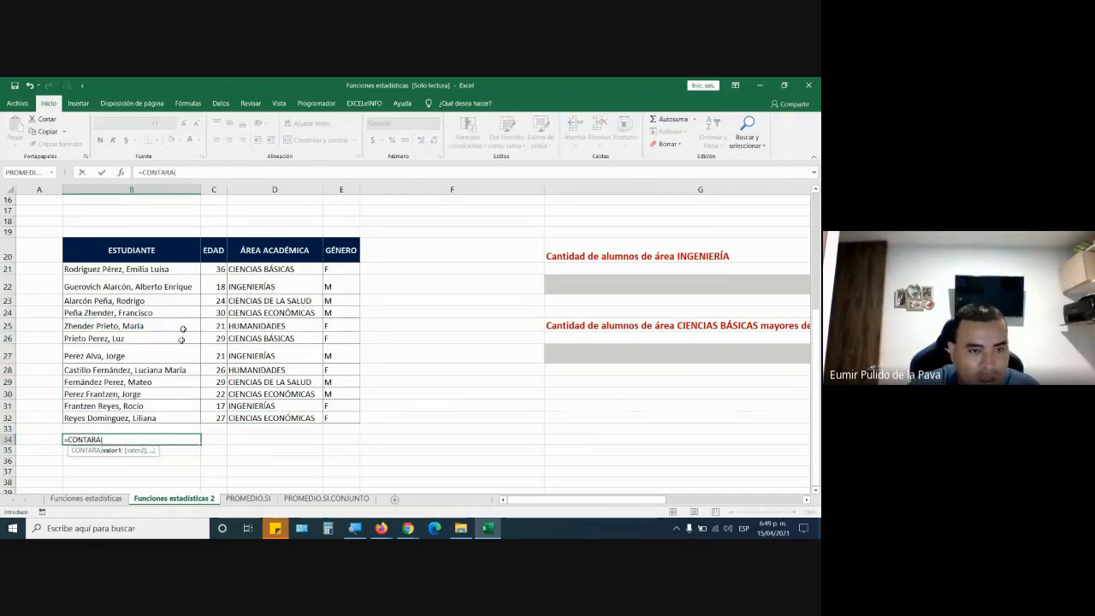
drag(124, 270, 125, 411)
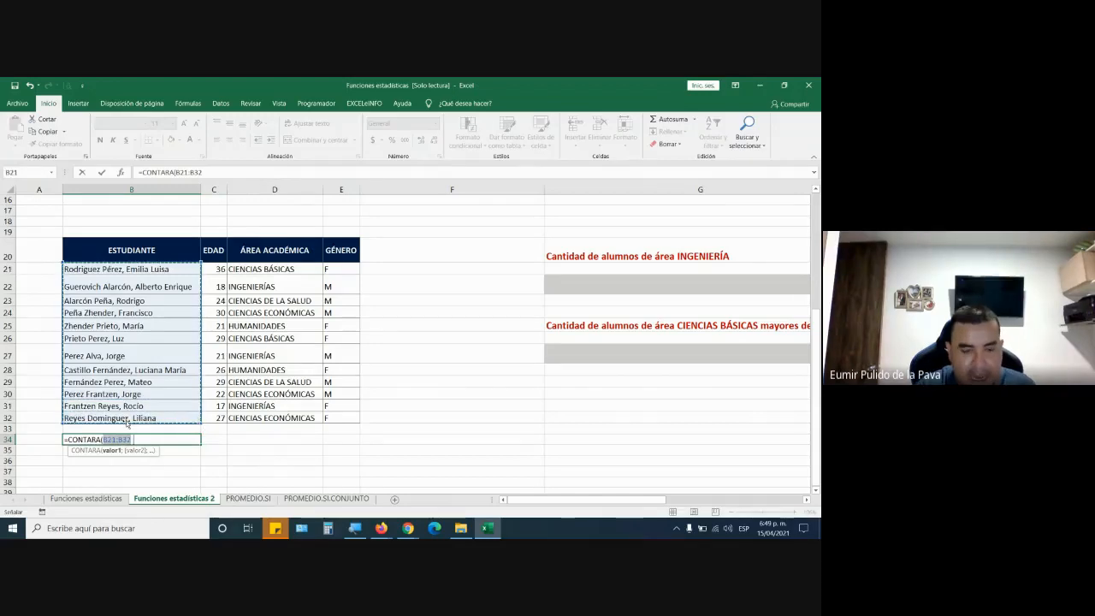
key(Return)
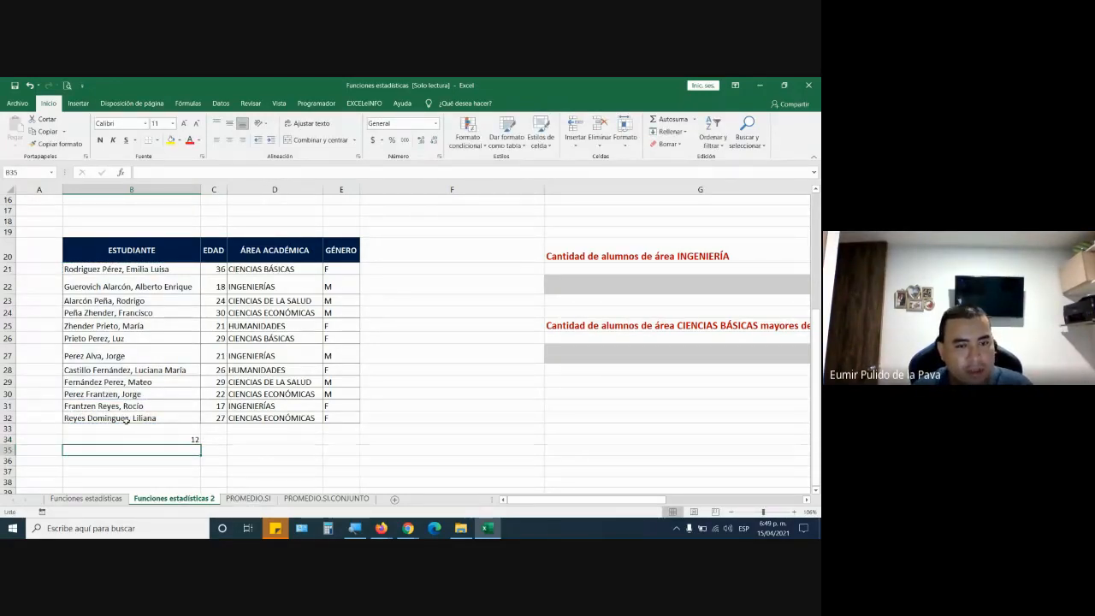
Insert the CONTAR.SI function from the Estadísticas category into answer cell G22
click(589, 291)
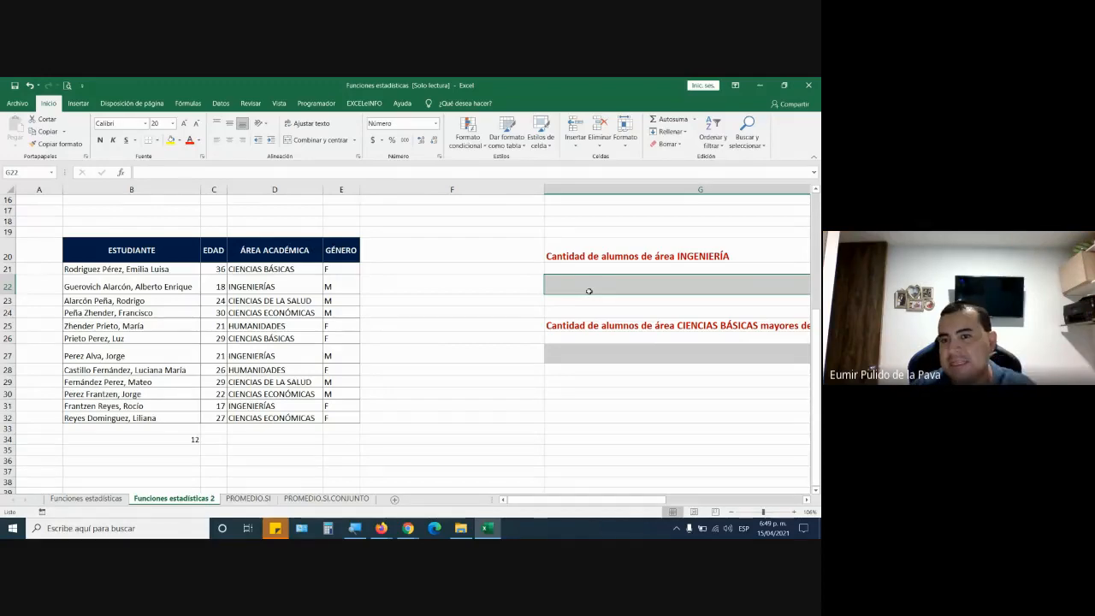
click(121, 173)
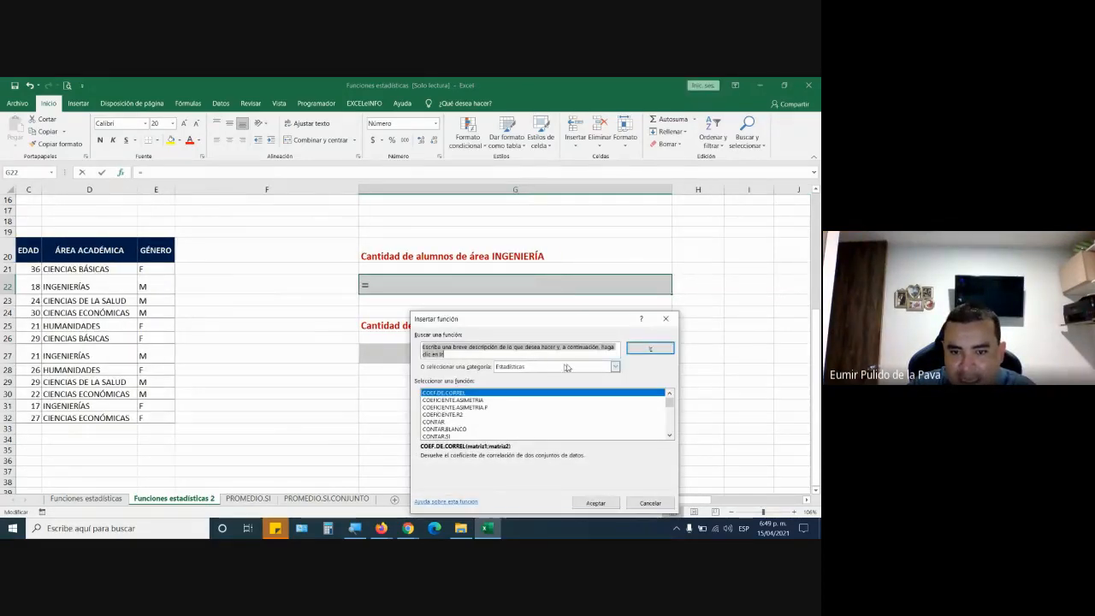
click(566, 368)
click(566, 368)
click(444, 438)
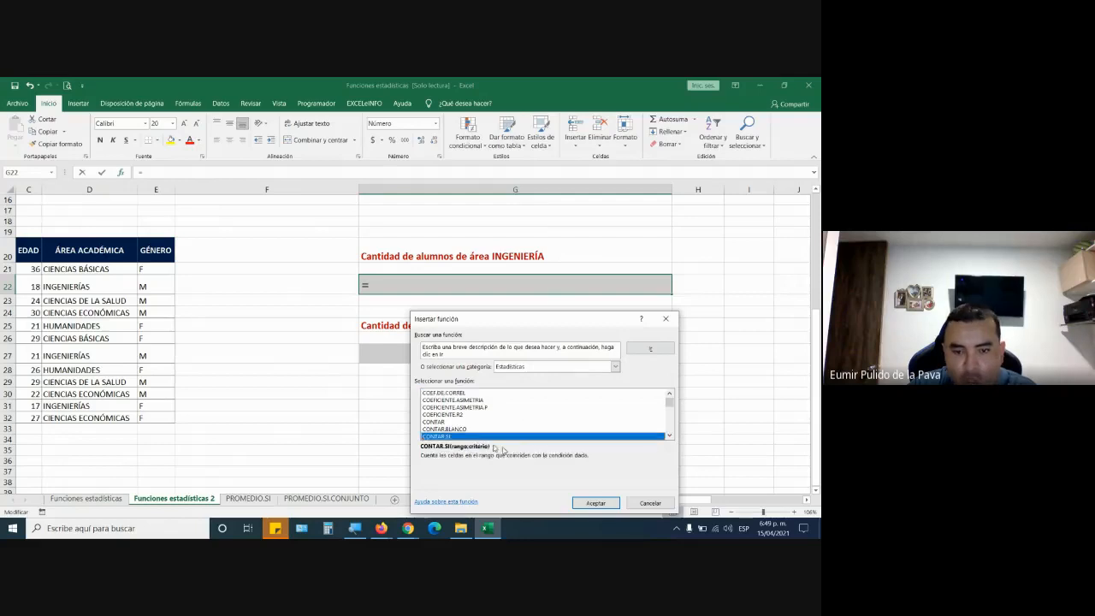
click(596, 503)
Magnify the screen with Lupa and set the Rango argument of CONTAR.SI to the academic areas D21:D32
drag(465, 358, 284, 287)
click(354, 528)
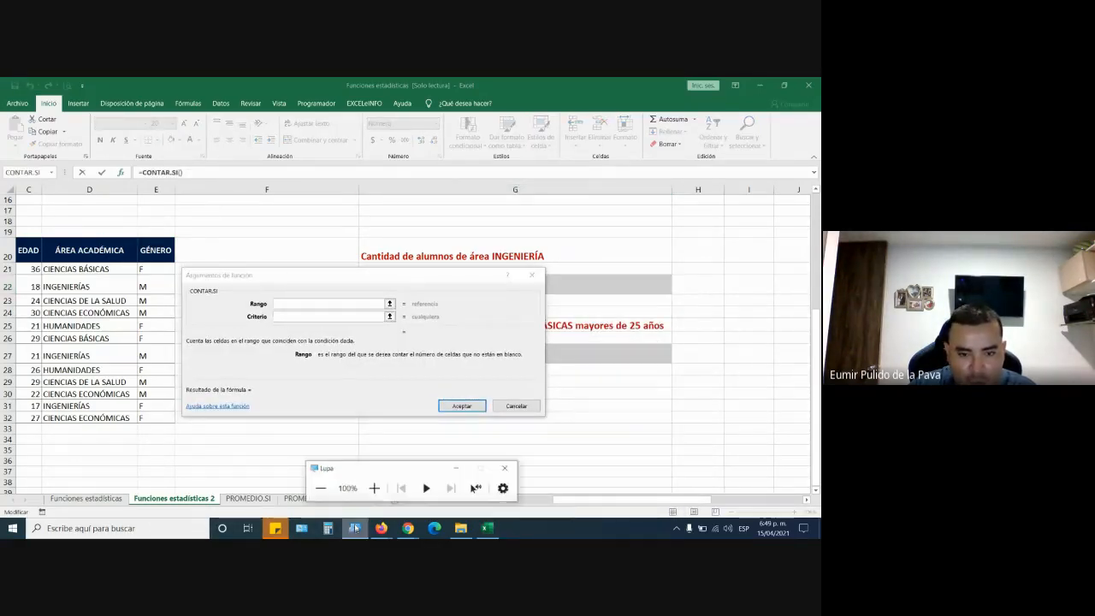
click(373, 487)
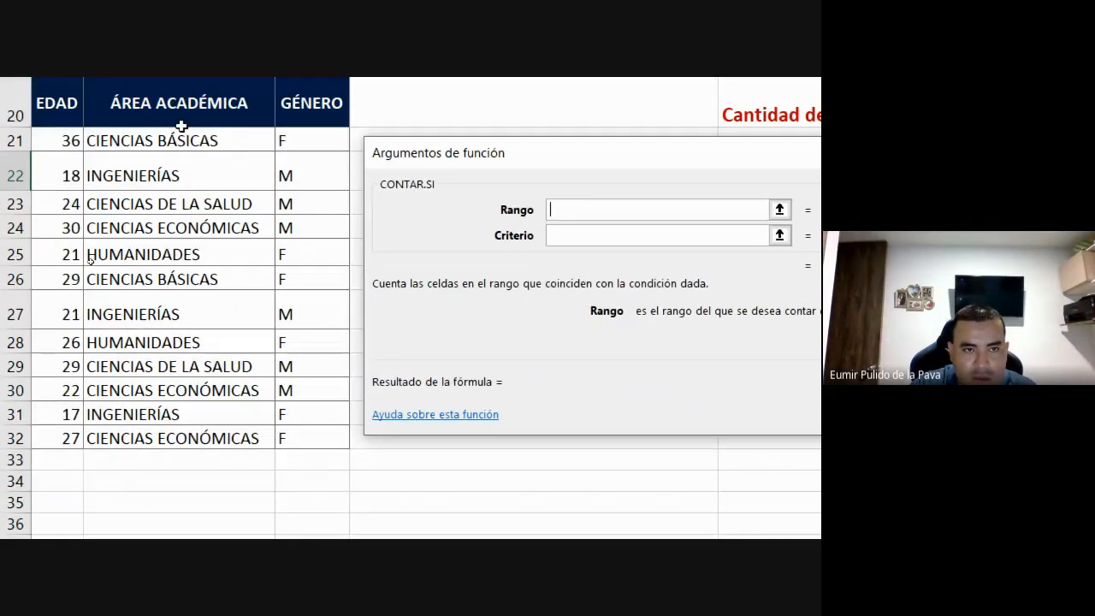
drag(51, 223, 48, 490)
drag(176, 402, 172, 440)
Enter INGENIERIA as the Criterio argument and accept the CONTAR.SI function in G22
click(582, 236)
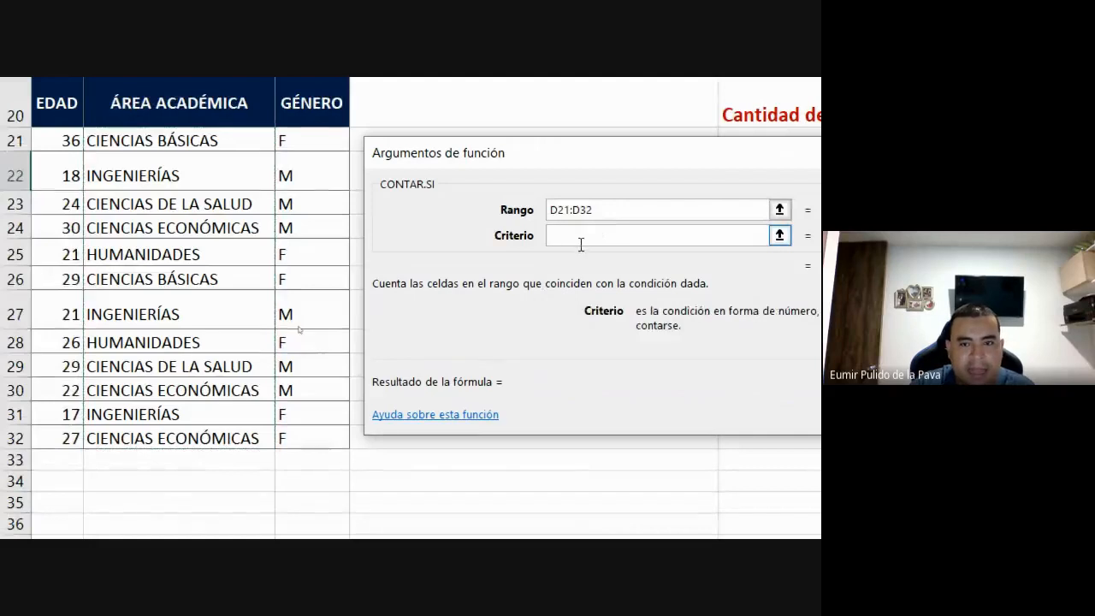
drag(791, 163, 1045, 295)
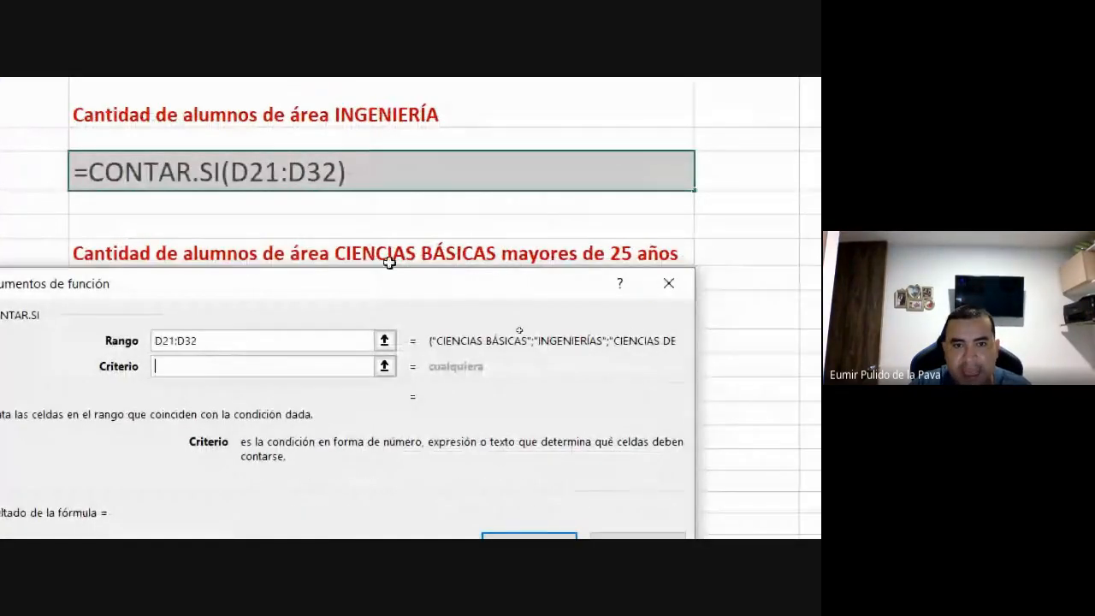
drag(591, 294, 592, 210)
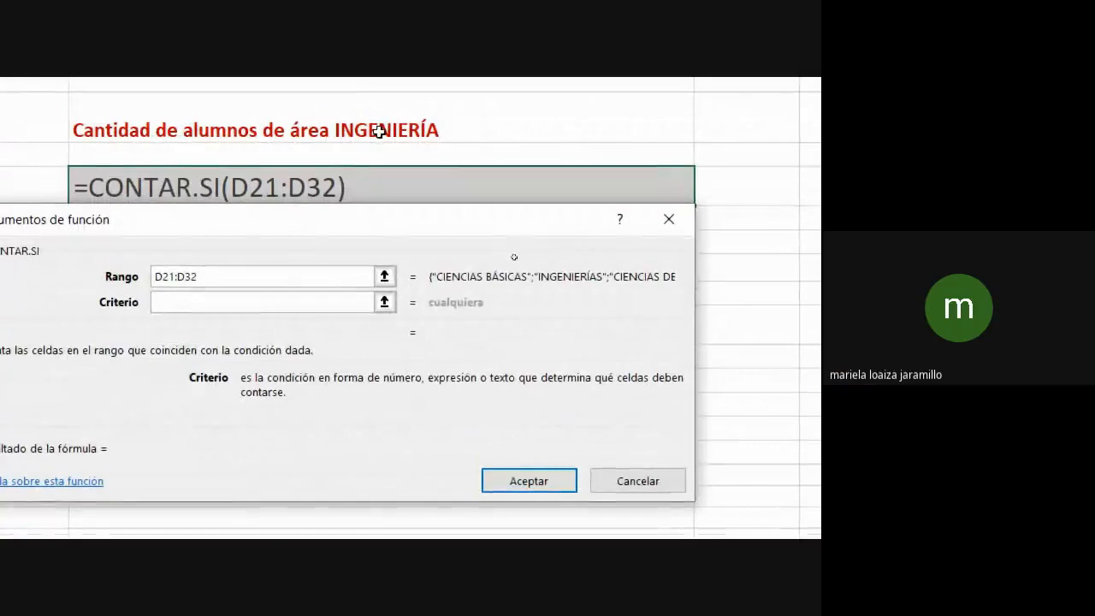
text(IMNGE)
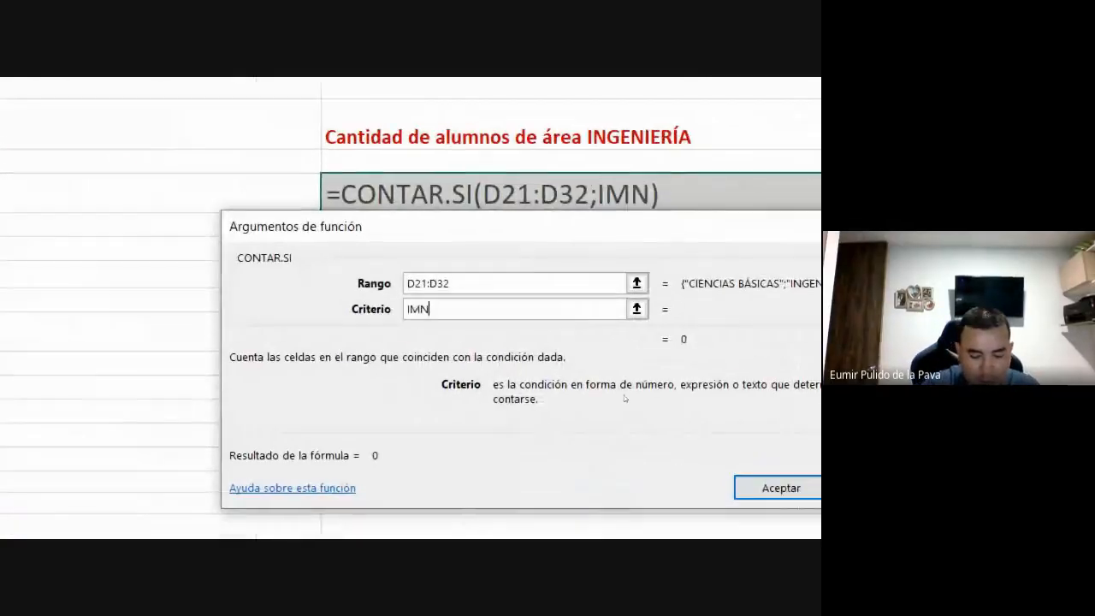
key(BackSpace)
key(BackSpace)
key(BackSpace)
key(BackSpace)
text(NGENIERI)
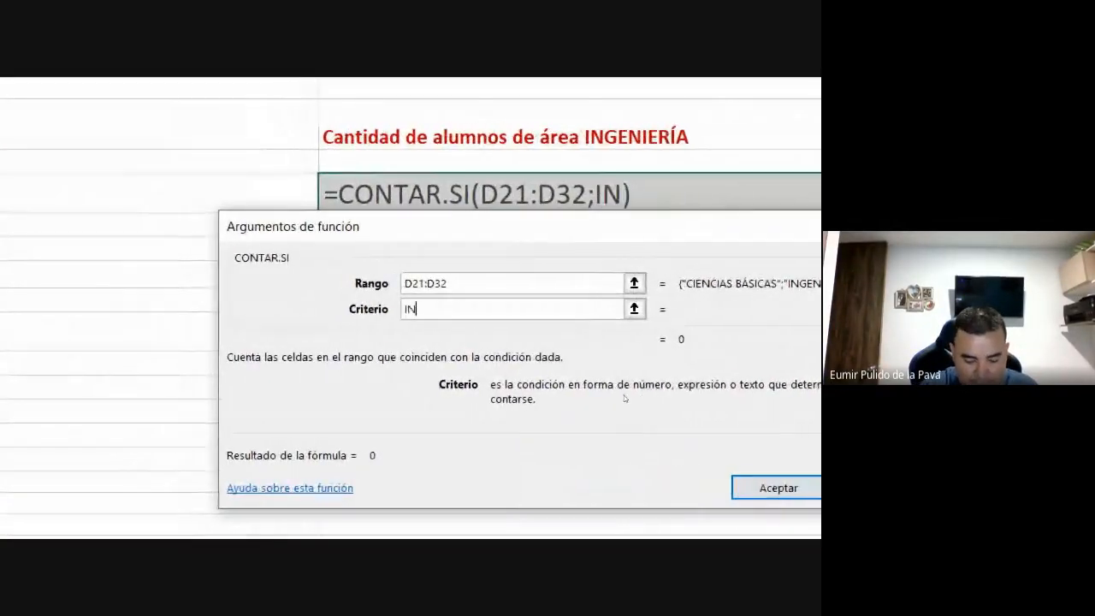
text(A)
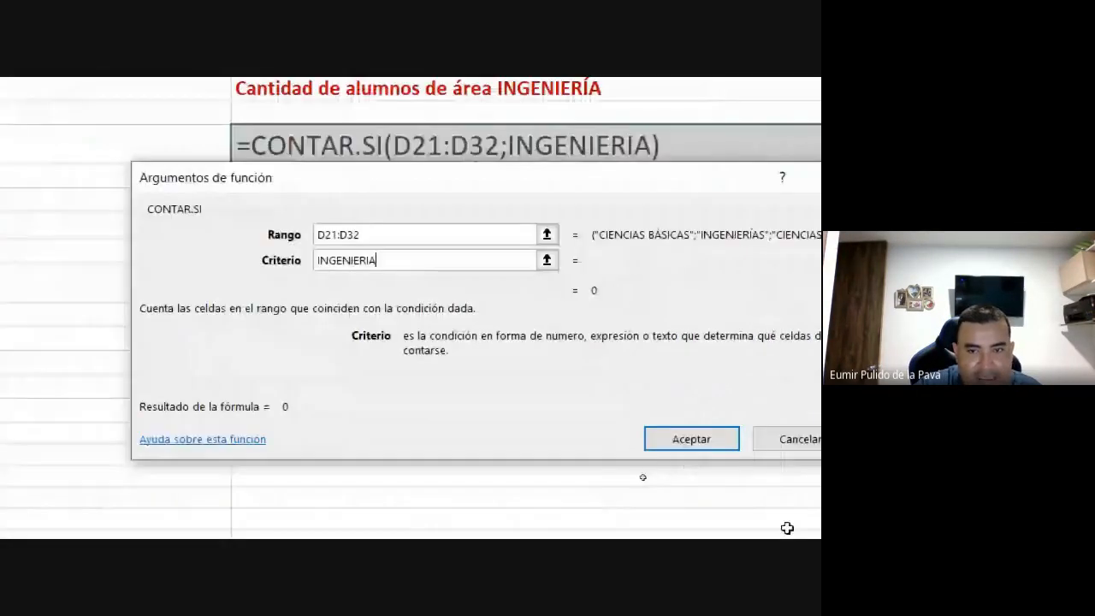
key(Return)
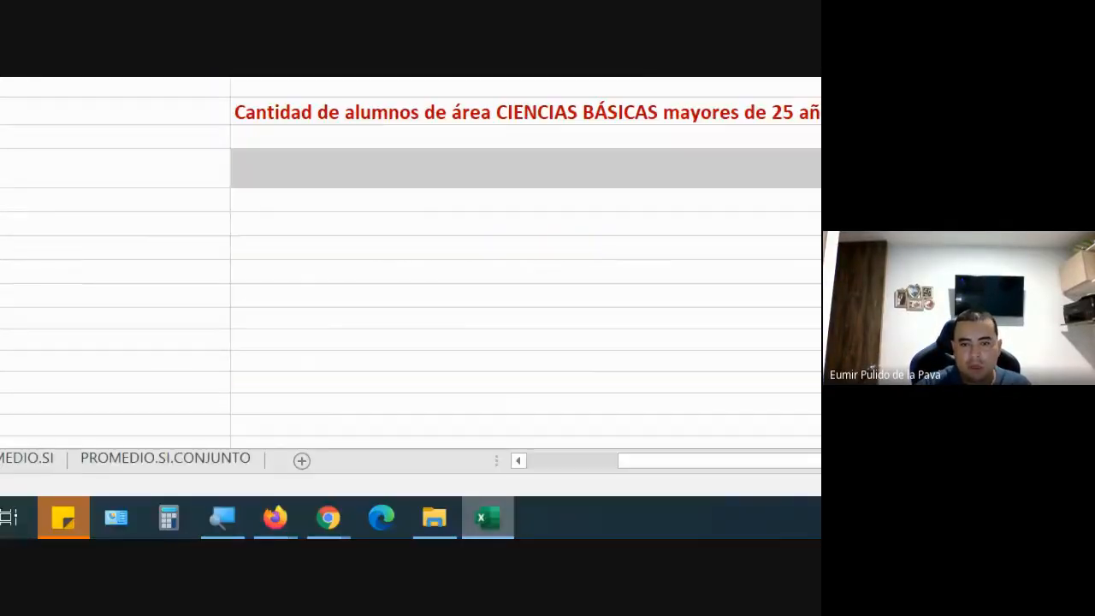
Return Lupa to 100% and change the criterion of the G22 formula to the plural "INGENIERIAS"
click(223, 521)
click(168, 442)
click(150, 465)
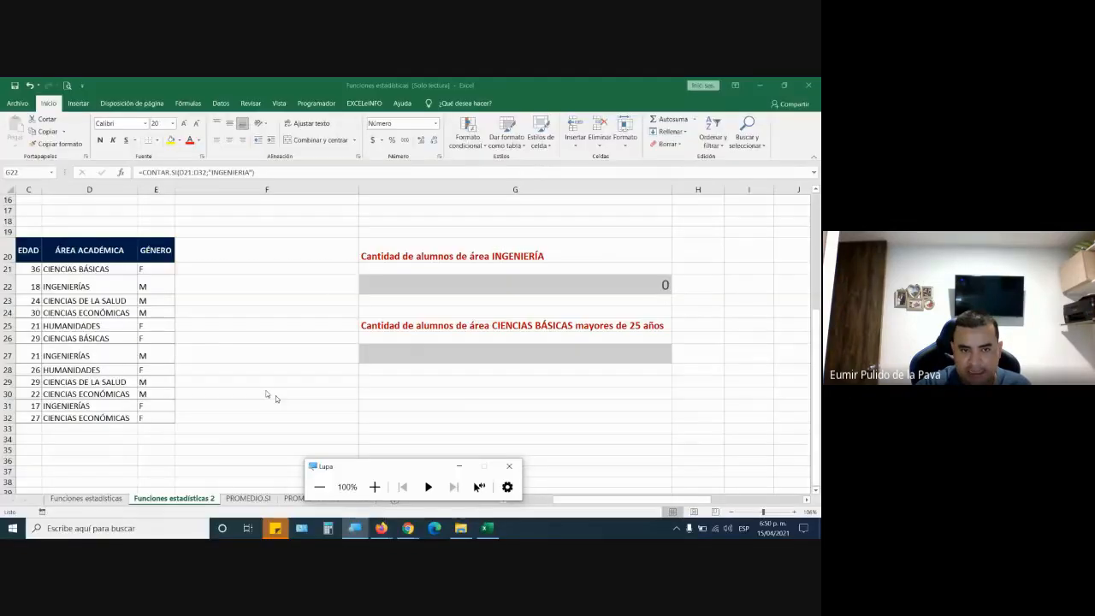
double_click(385, 287)
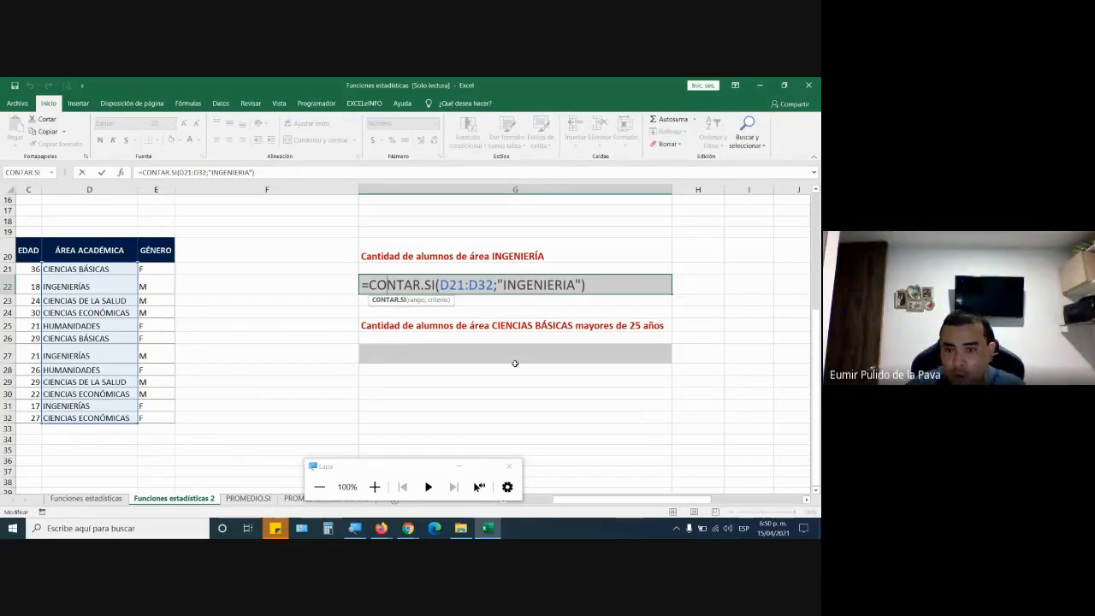
click(578, 284)
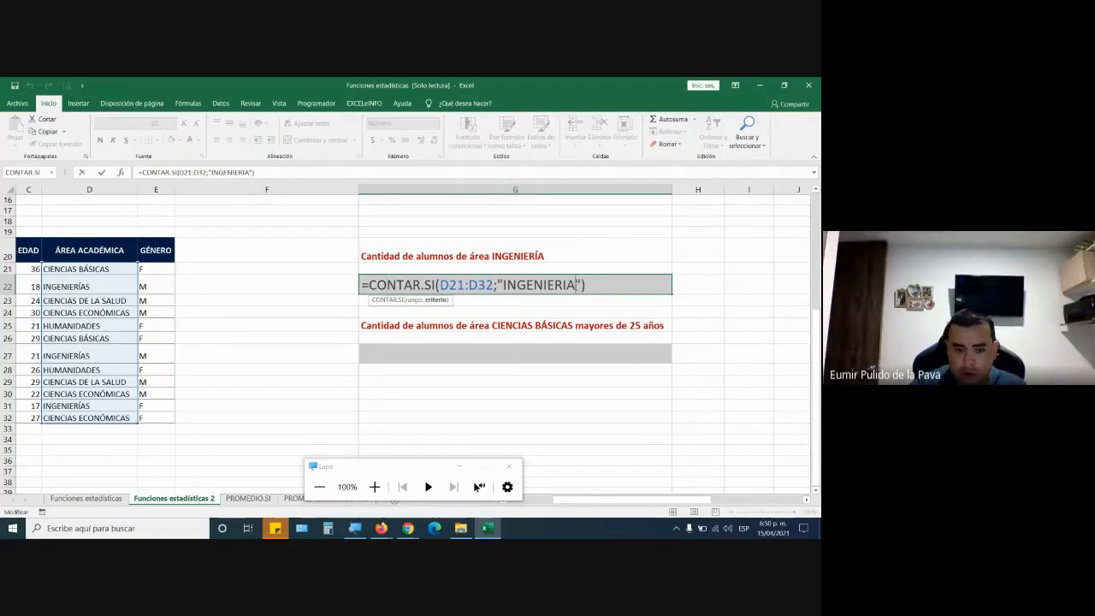
key(Return)
click(577, 284)
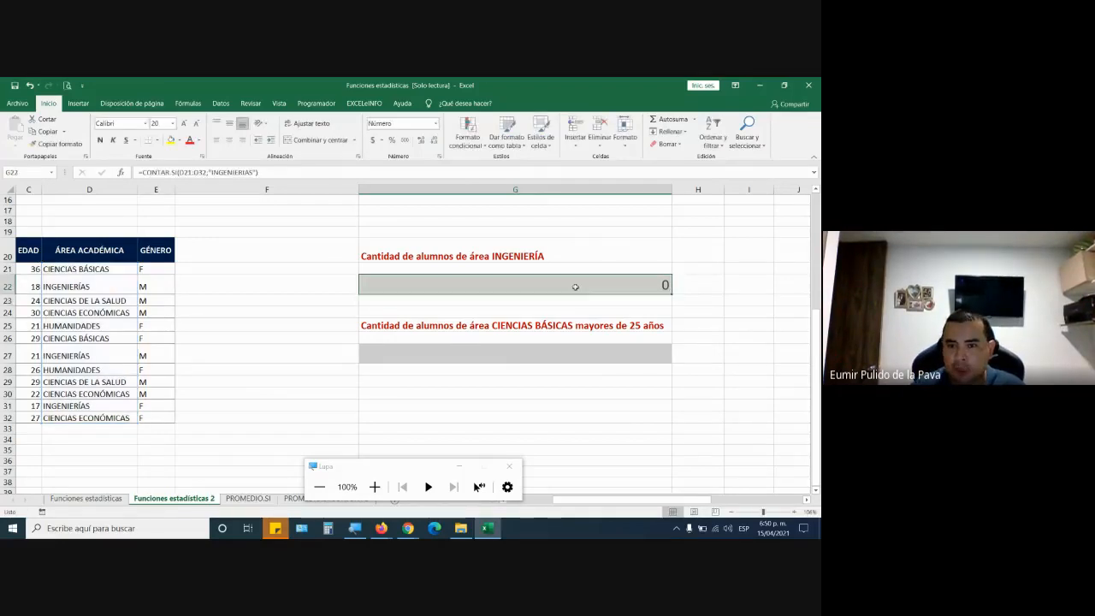
Add the accent to the criterion in the G22 formula so that it reads "INGENIERÍAS", and review the formula
double_click(577, 284)
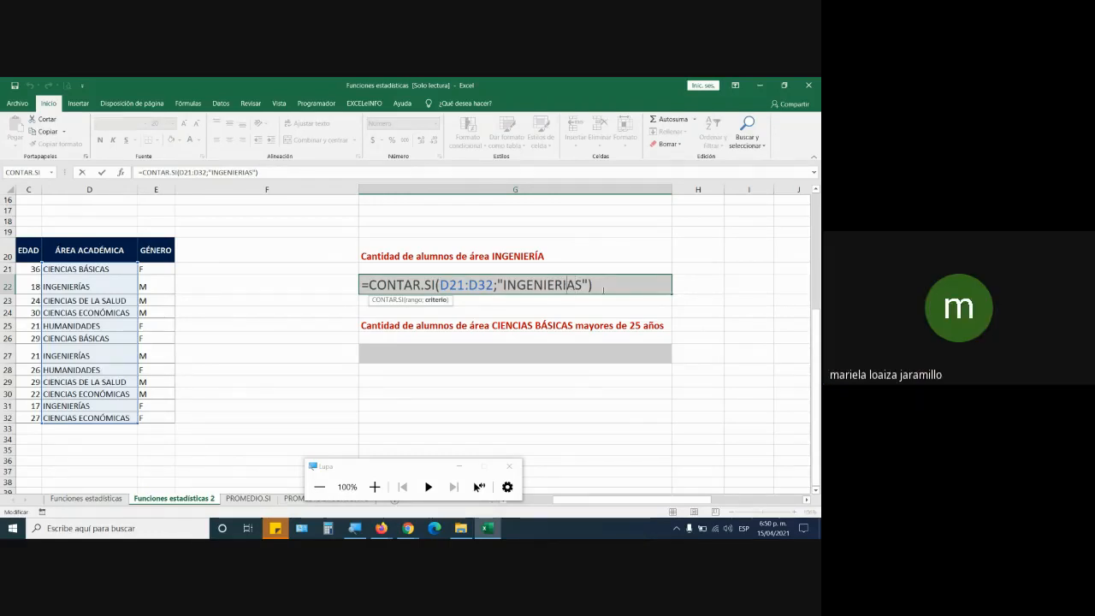
key(BackSpace)
text(Í)
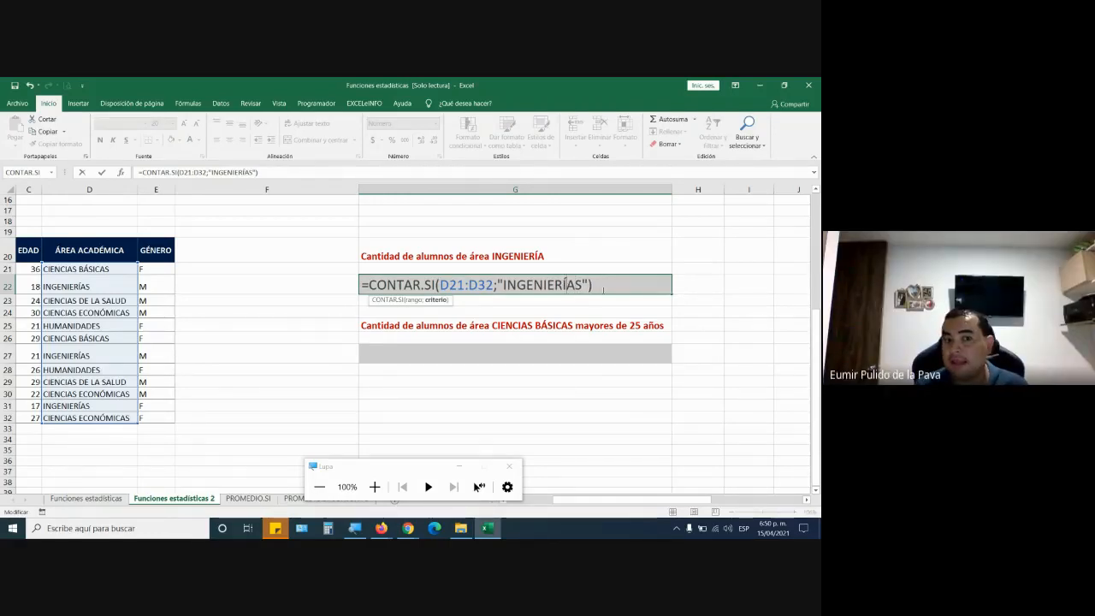
key(ctrl+Return)
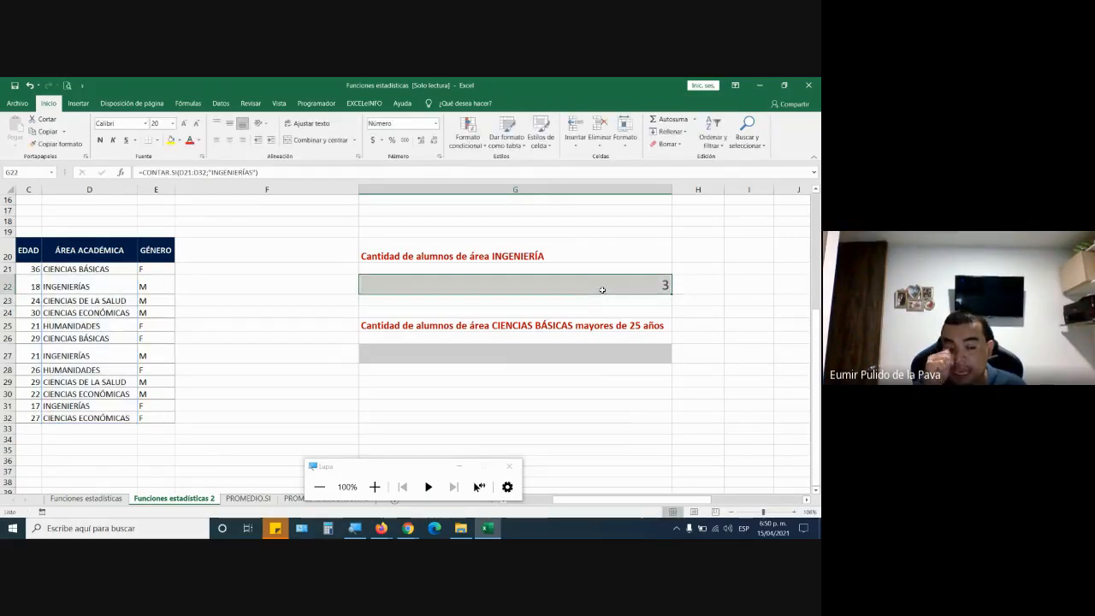
double_click(602, 290)
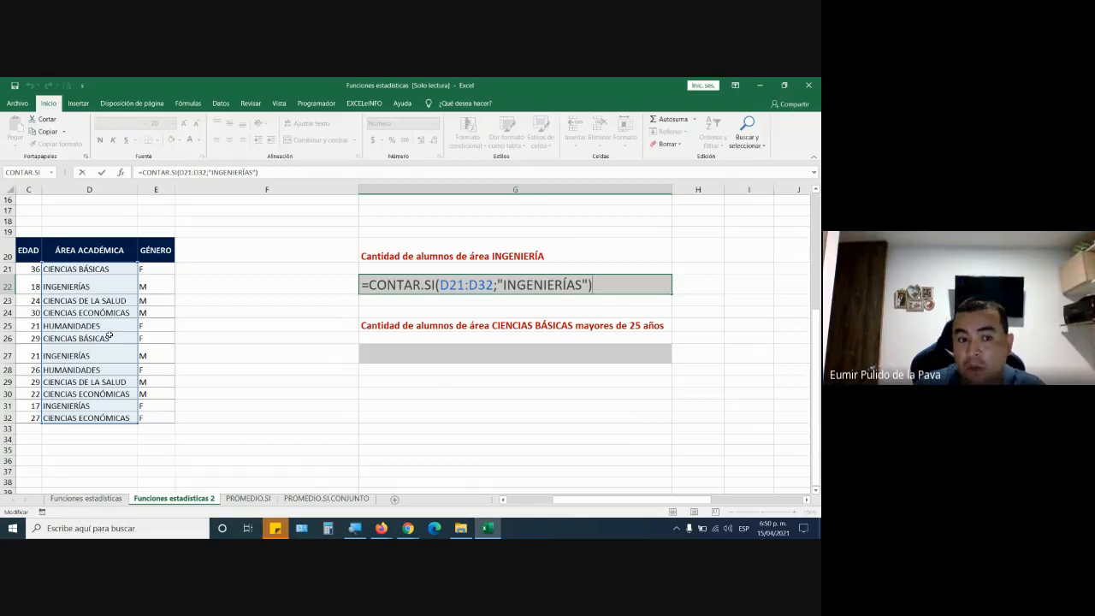
key(Return)
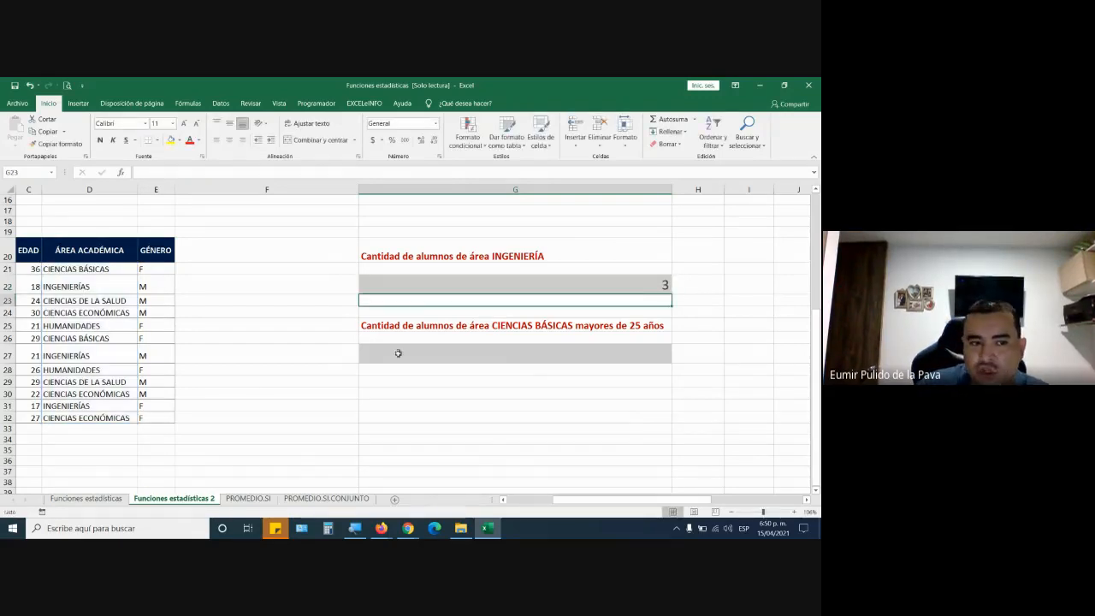
Change the academic area in D22 to INGENIERIAS, without the accent, to test the CONTAR.SI count
drag(59, 270, 73, 419)
double_click(78, 287)
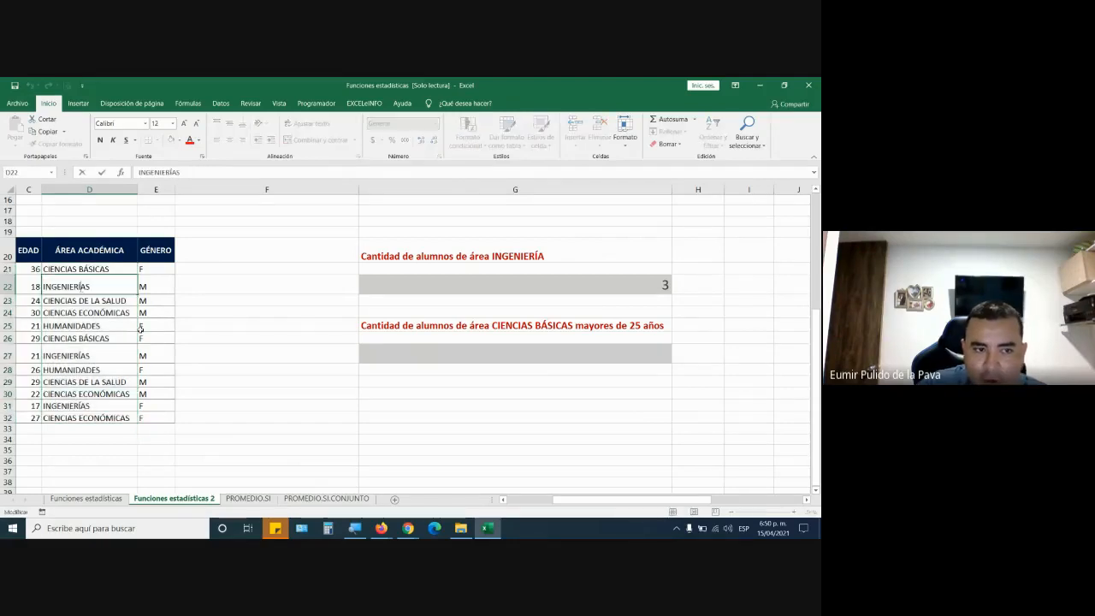
key(BackSpace)
text(I)
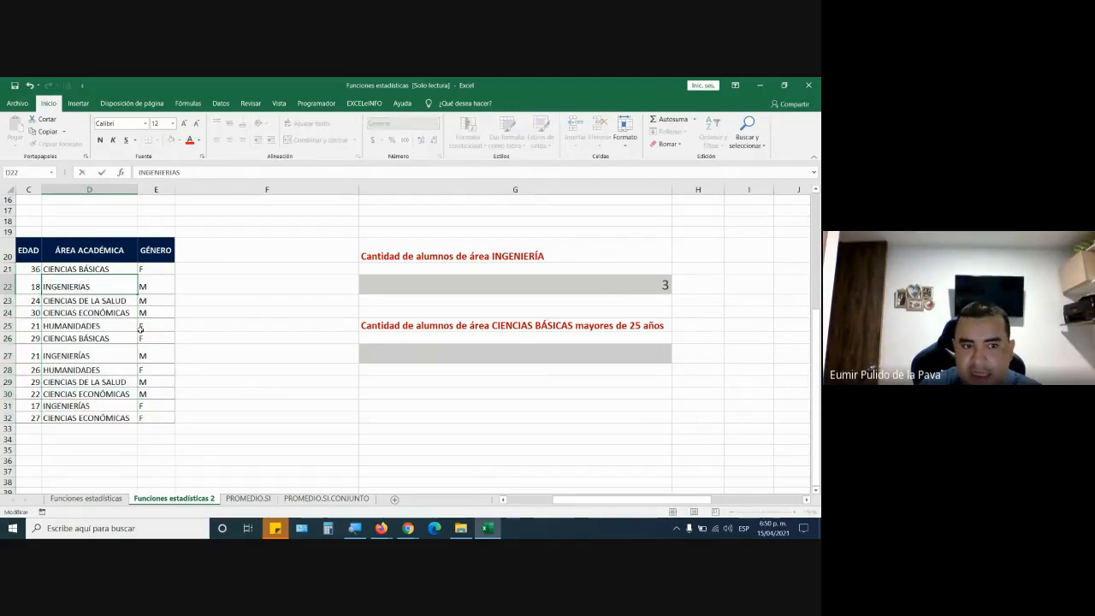
key(Return)
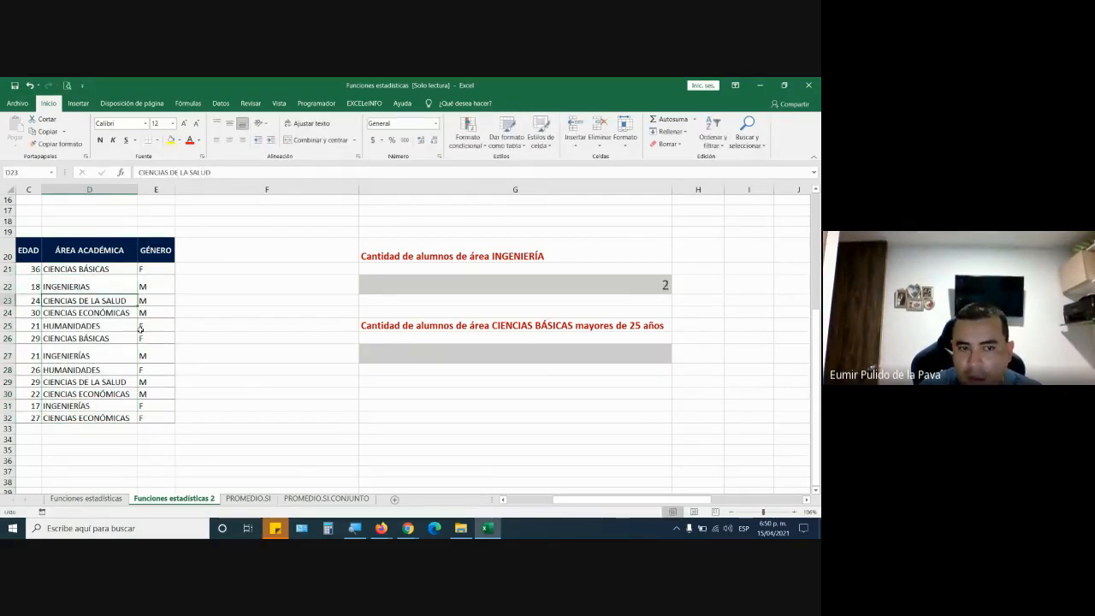
Check the remaining entries of the ÁREA ACADÉMICA column from D23 down to D31
key(Down)
key(Down)
key(Down)
key(Down)
key(Down)
key(Down)
key(Down)
key(Down)
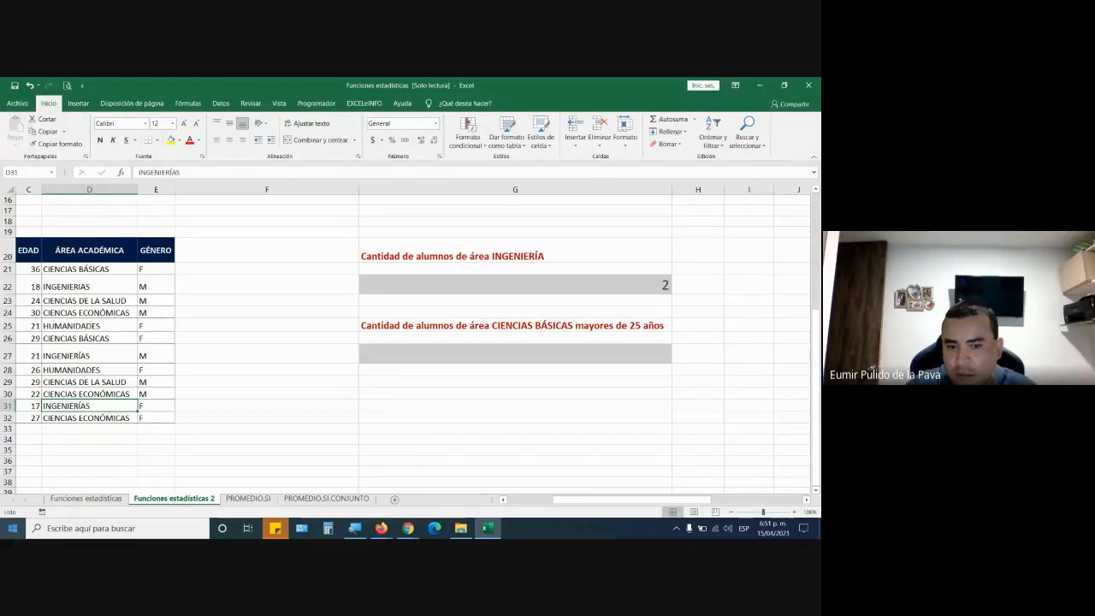
Switch to the Google Meet call in Chrome, admit the person waiting to join and return to the Excel workbook
click(405, 531)
click(349, 479)
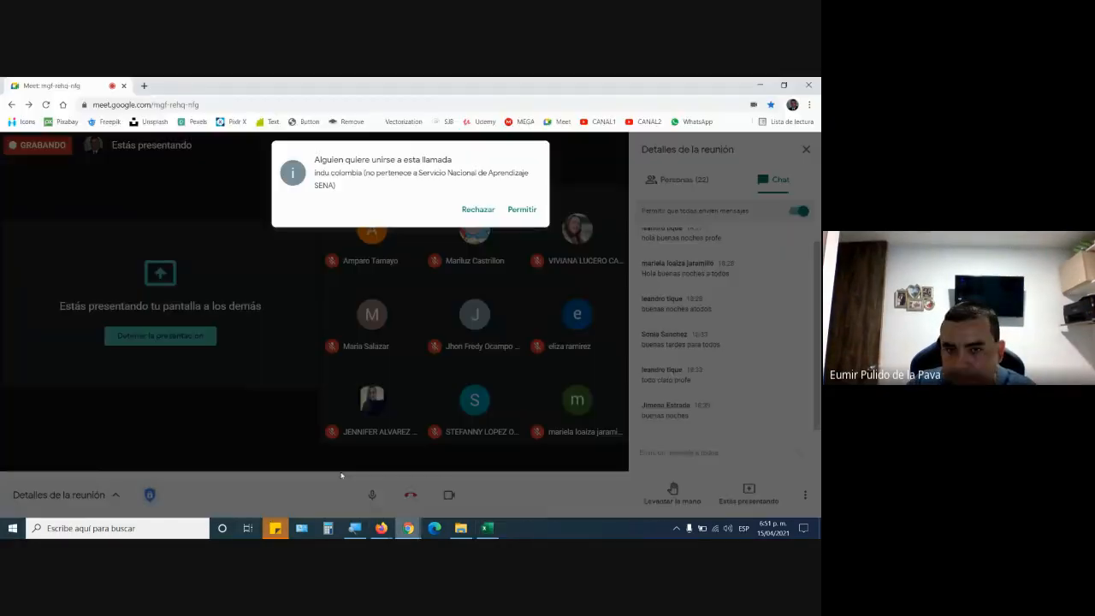
click(507, 217)
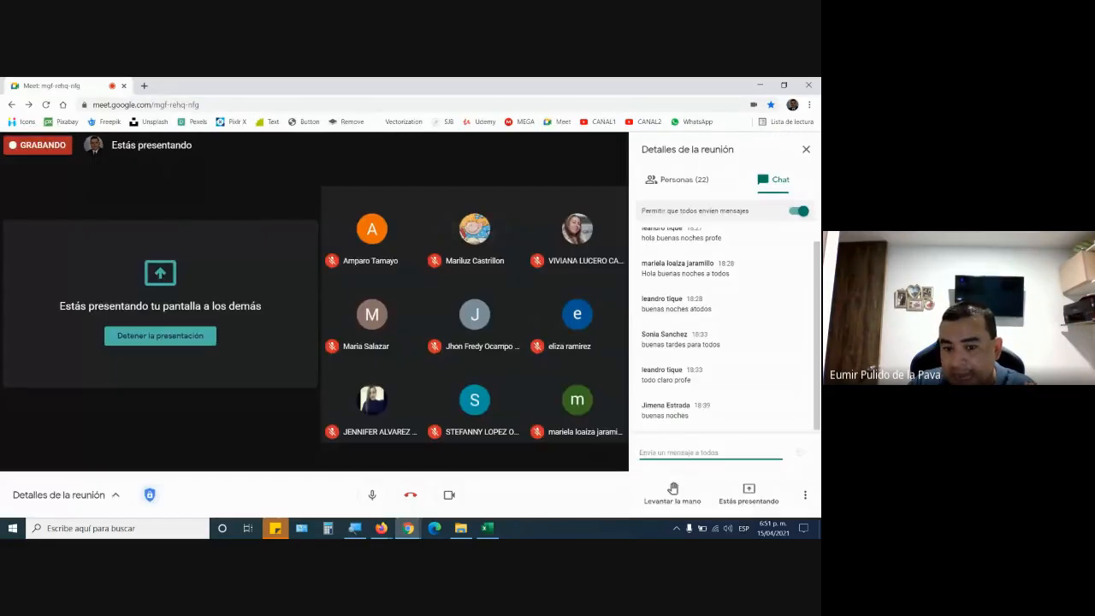
click(488, 528)
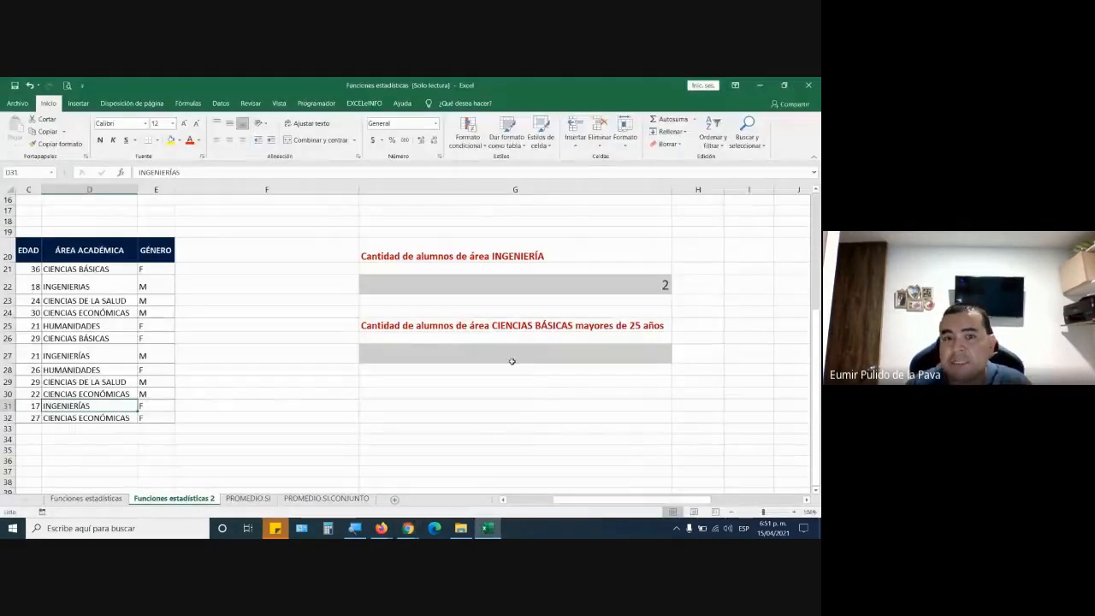
Review the CONTAR.SI formula in G22 and compare its criterion with the academic area in D22
double_click(562, 284)
click(601, 288)
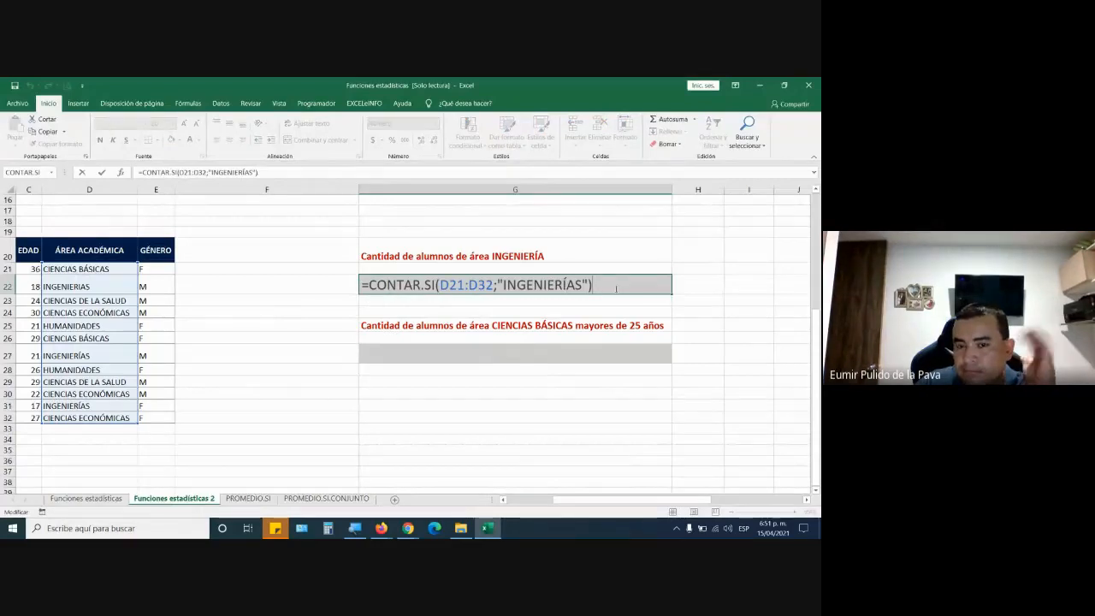
key(Return)
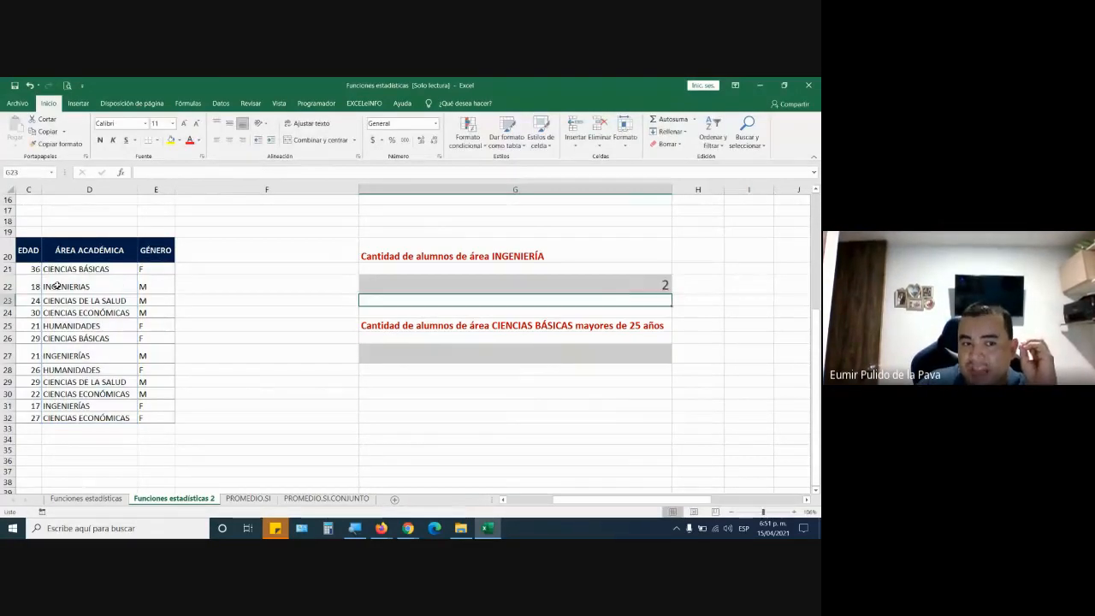
click(59, 285)
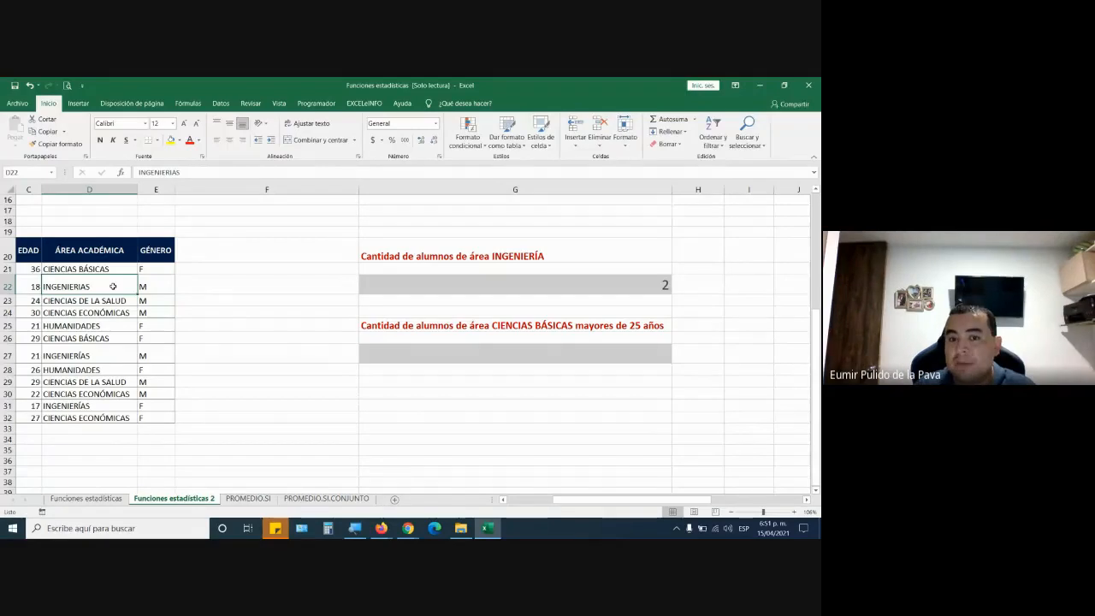
Increase the font size of G29:G30 to 16 and fill cell G29 with yellow
drag(375, 381, 375, 392)
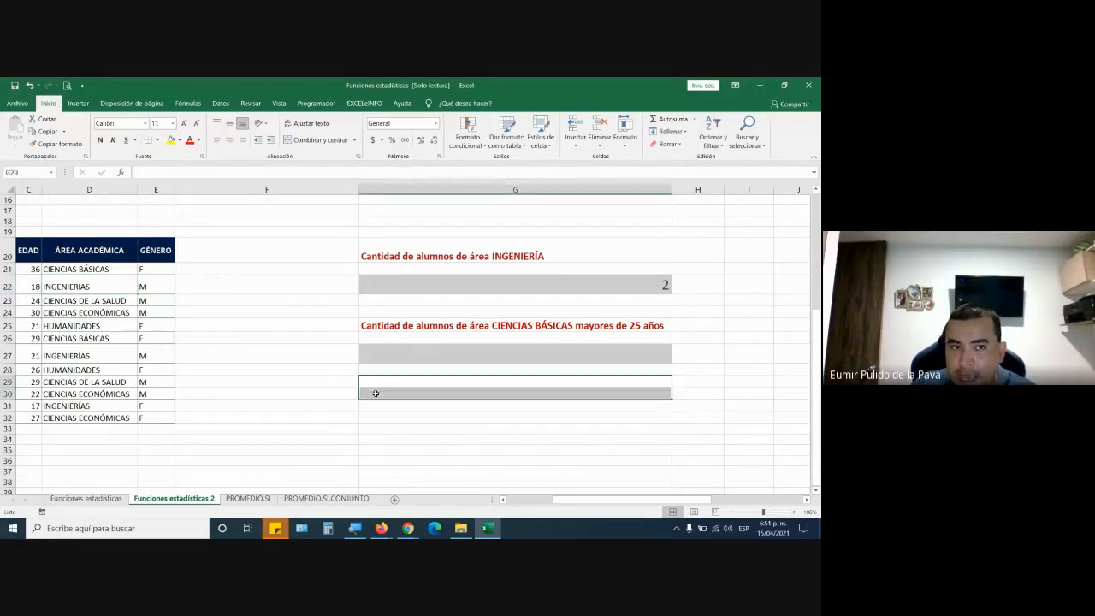
click(186, 123)
click(187, 122)
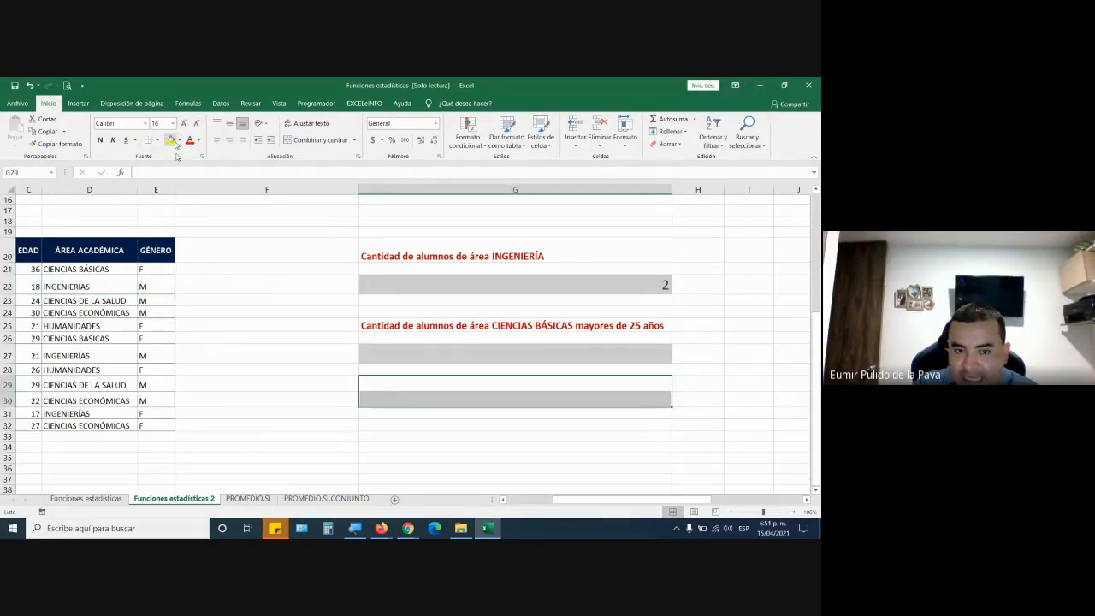
click(395, 383)
click(170, 141)
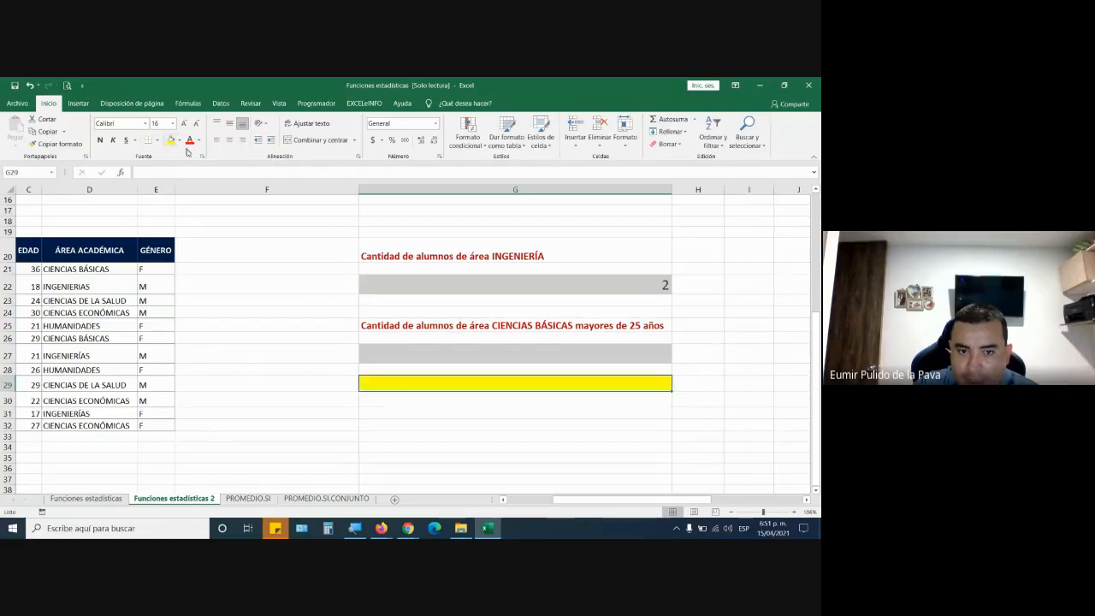
Enter the wildcard note "?: Reemplaza un carácter" in cell G29
text(?)
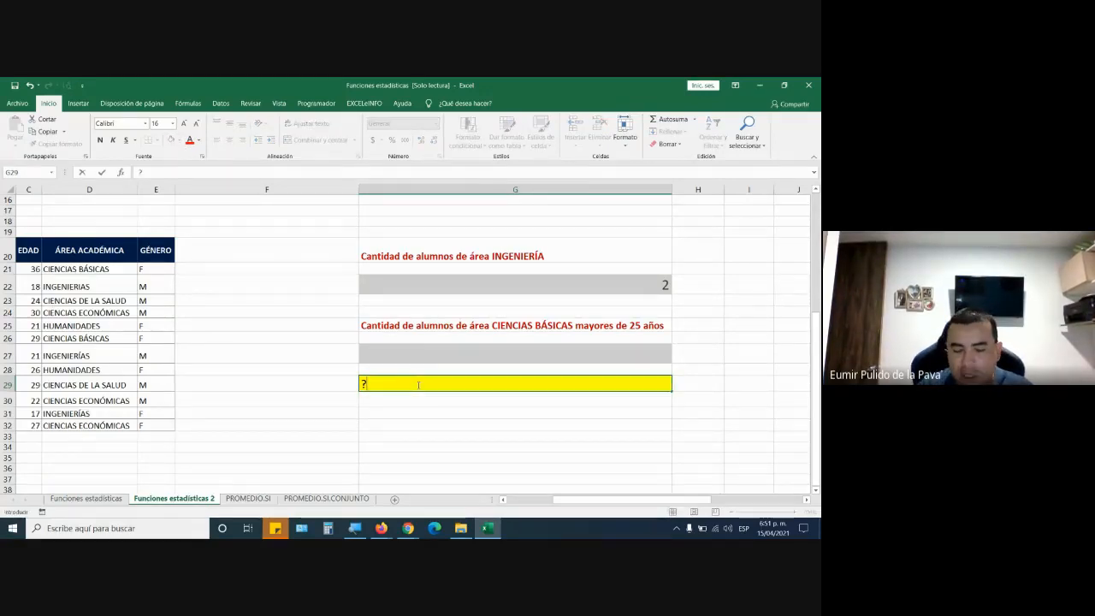
text(:)
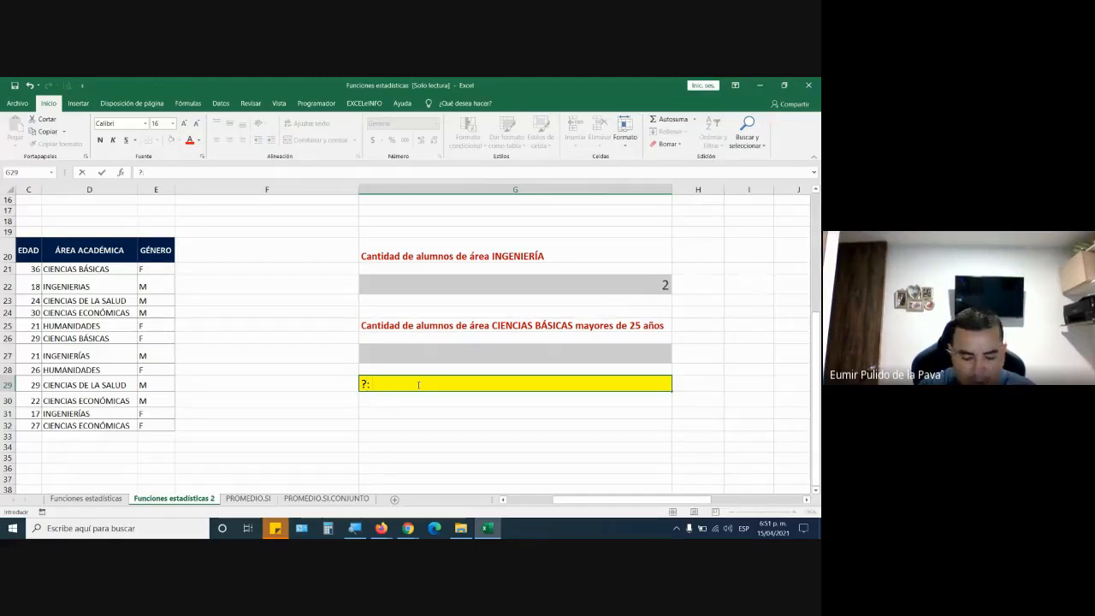
text( Reemp)
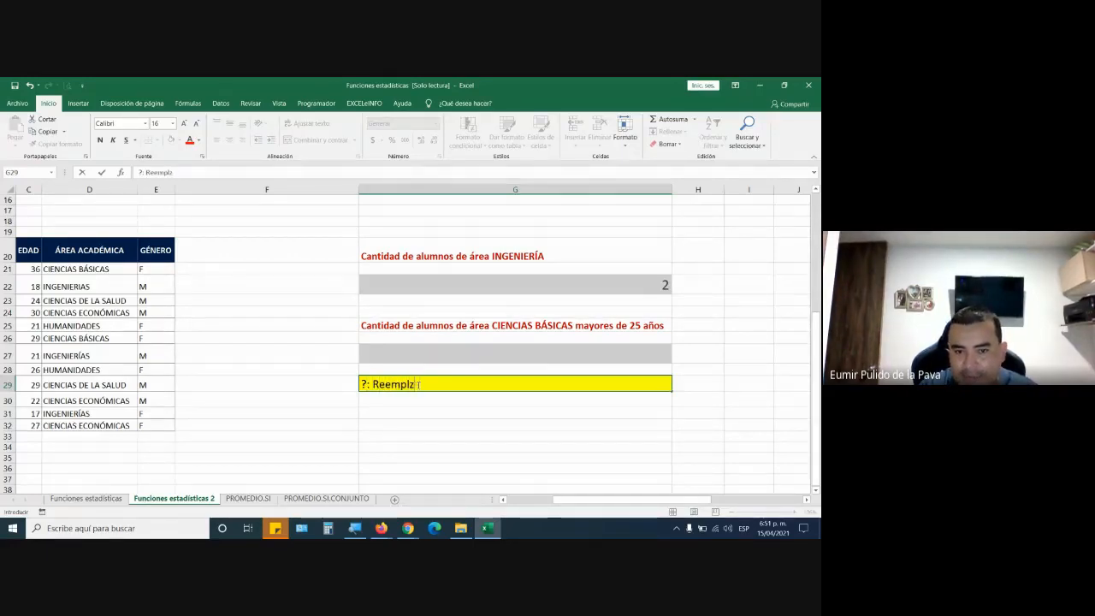
text(laza un )
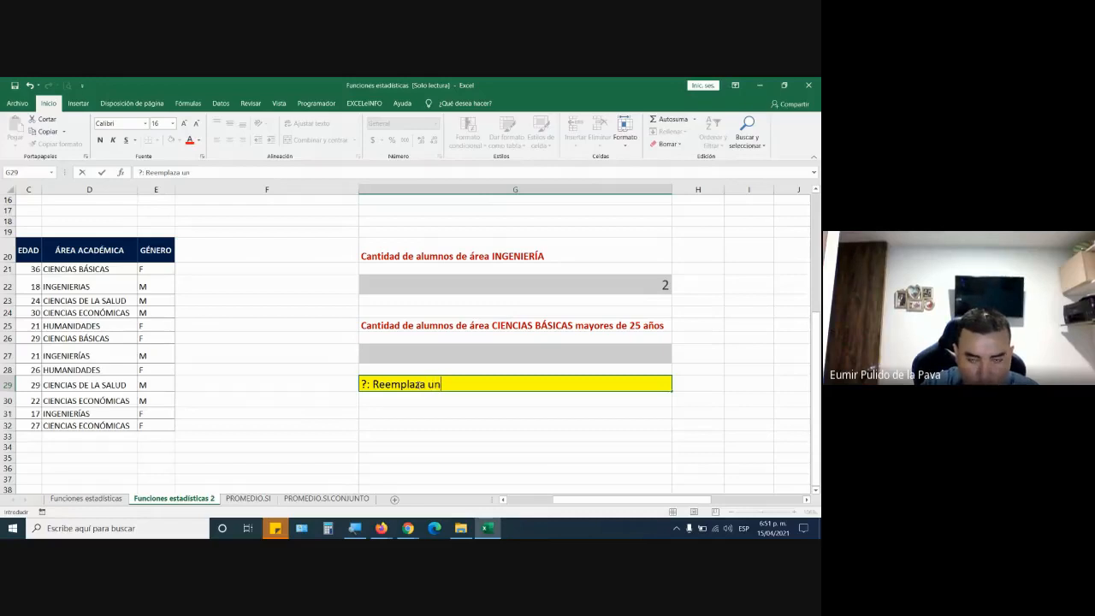
text(caracte)
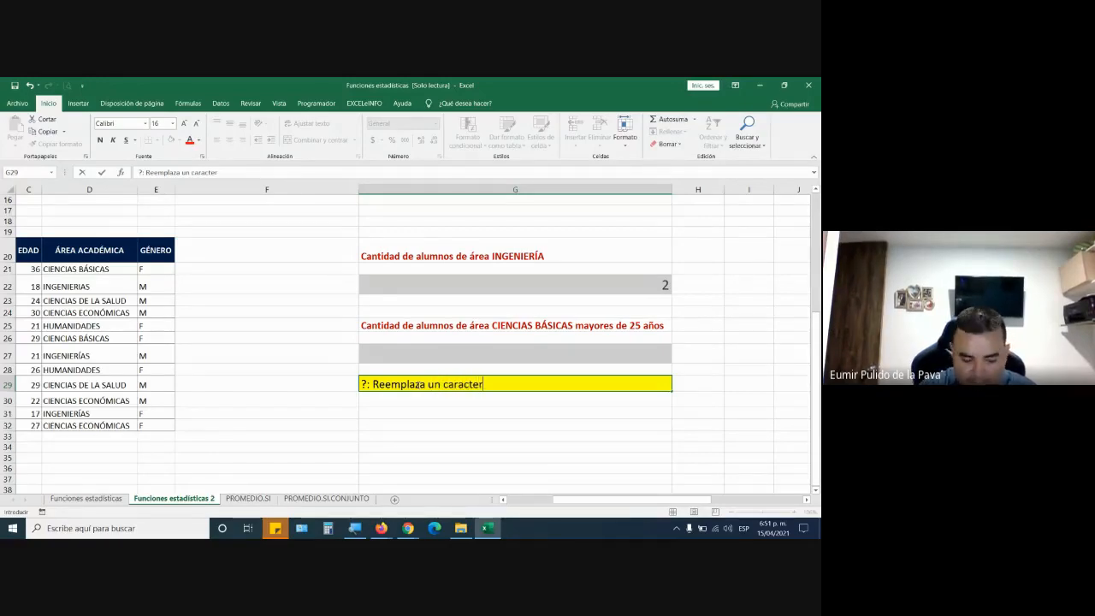
text(r)
key(Return)
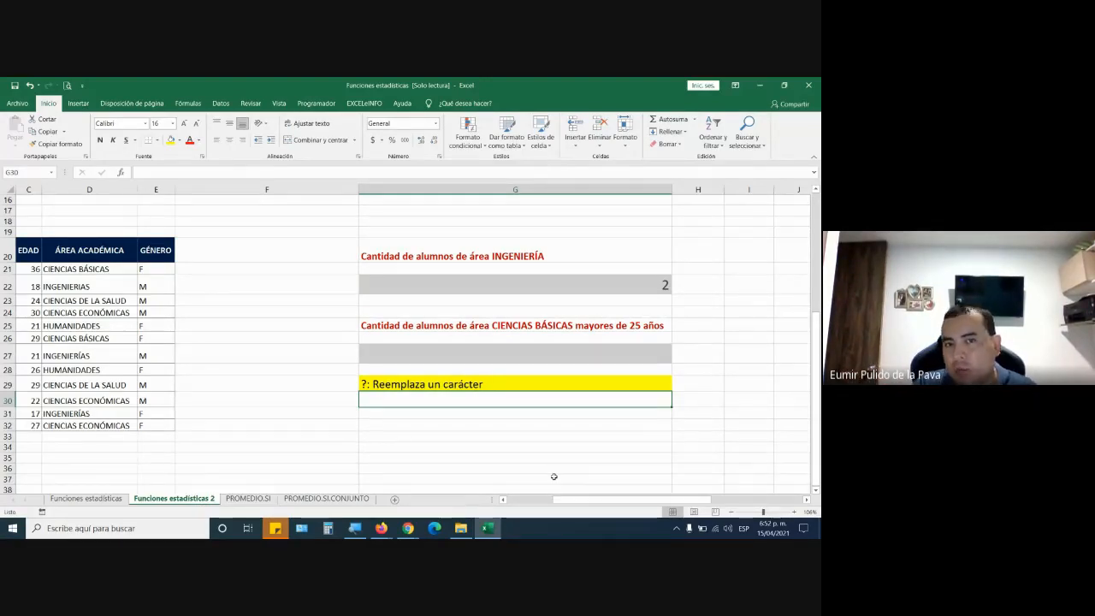
Replace the accented Í in the G22 criterion with the ? wildcard so that it reads "INGENIER?AS"
double_click(552, 277)
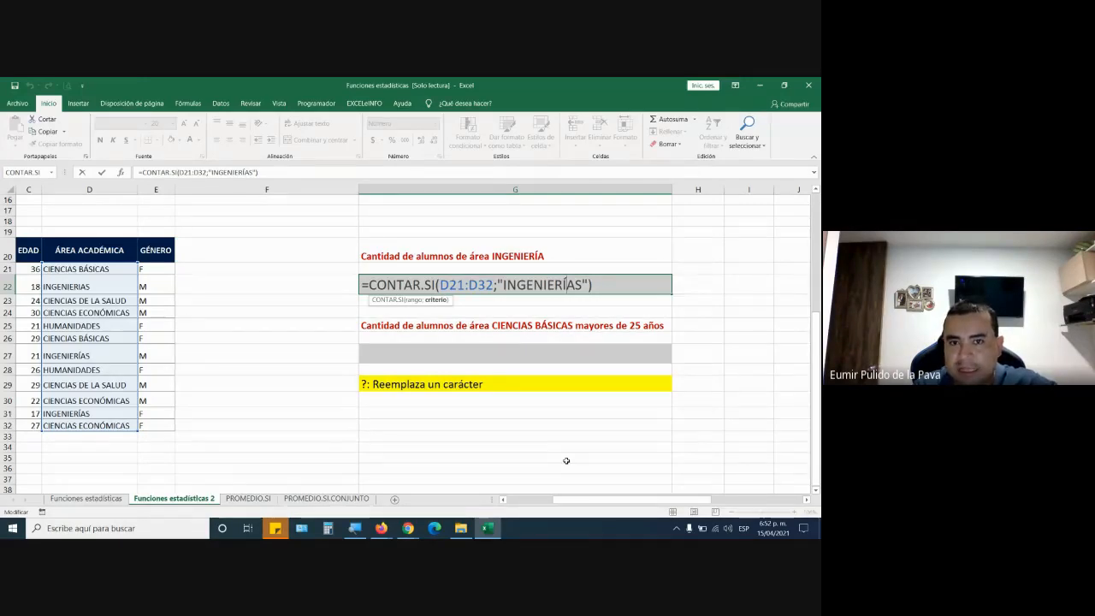
key(BackSpace)
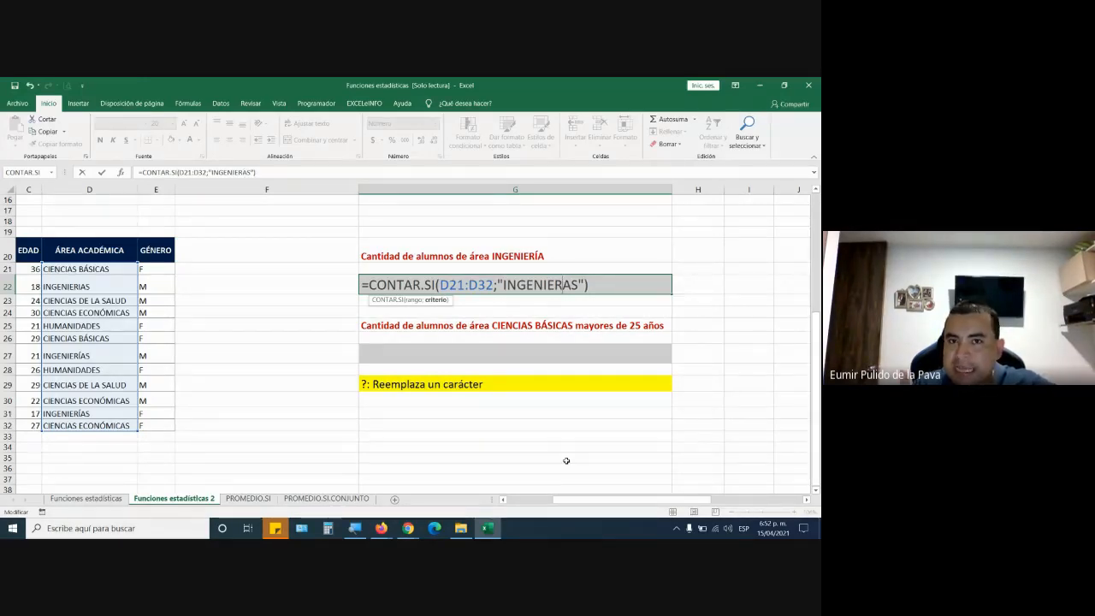
text(?)
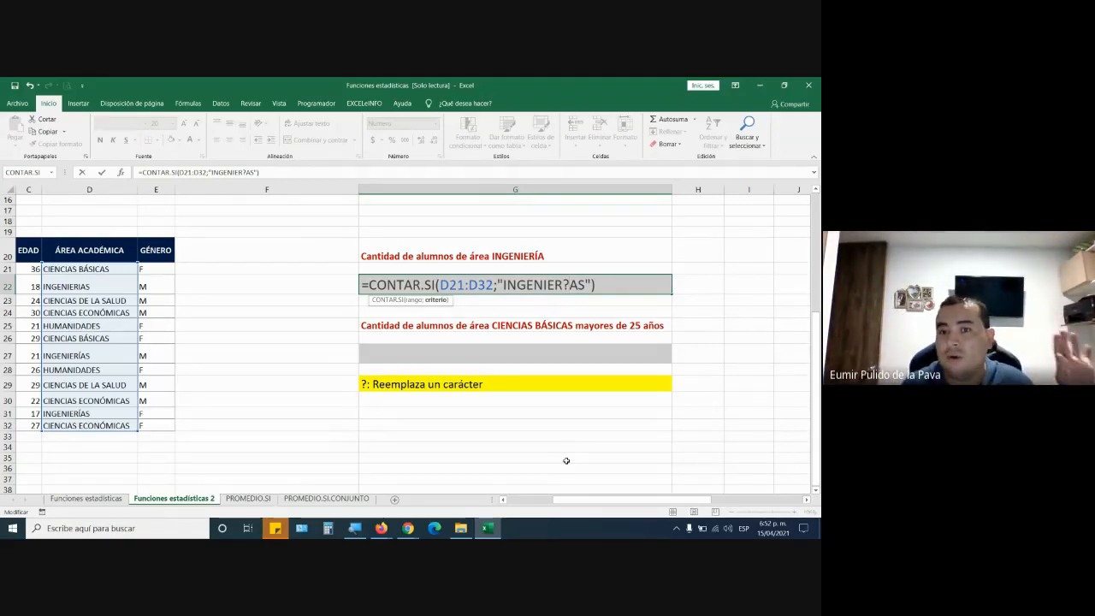
key(Return)
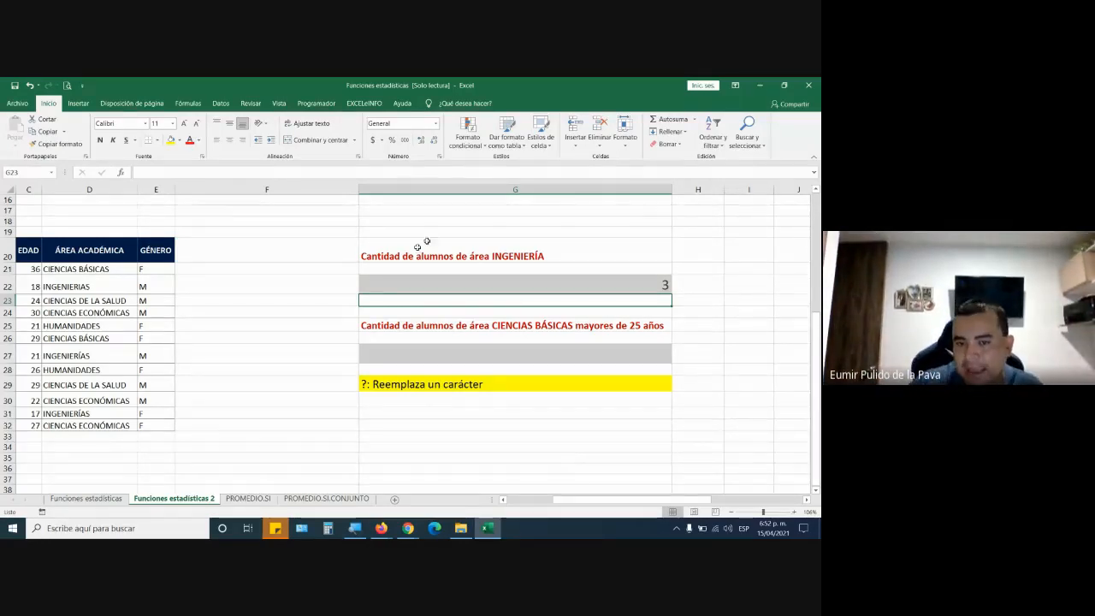
Replace the final S of the G22 criterion with a second wildcard so that it reads "INGENIER?A?"
double_click(513, 286)
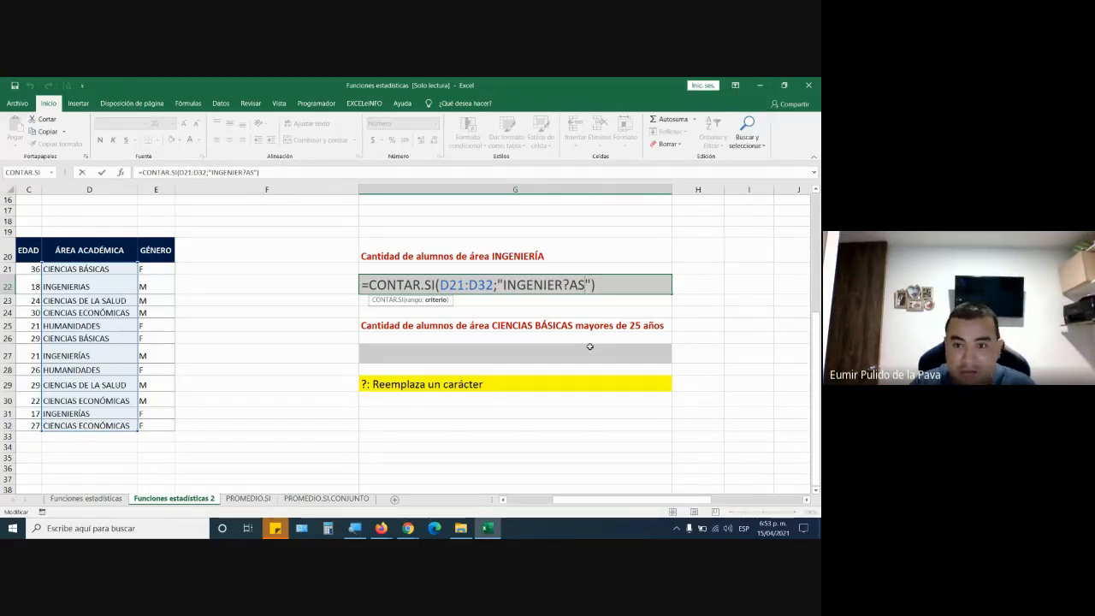
key(BackSpace)
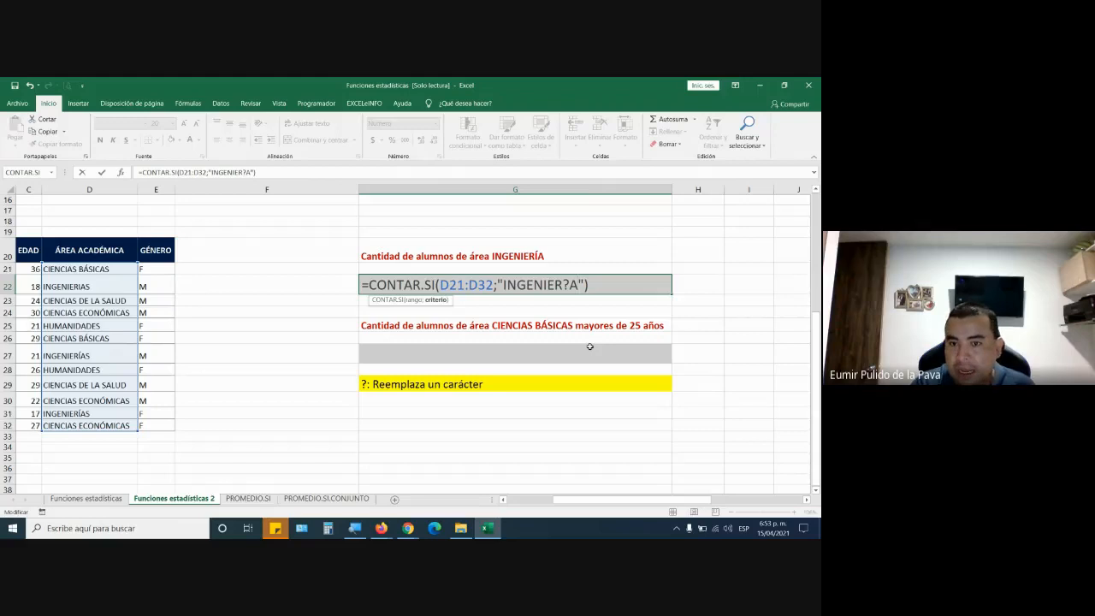
text(?)
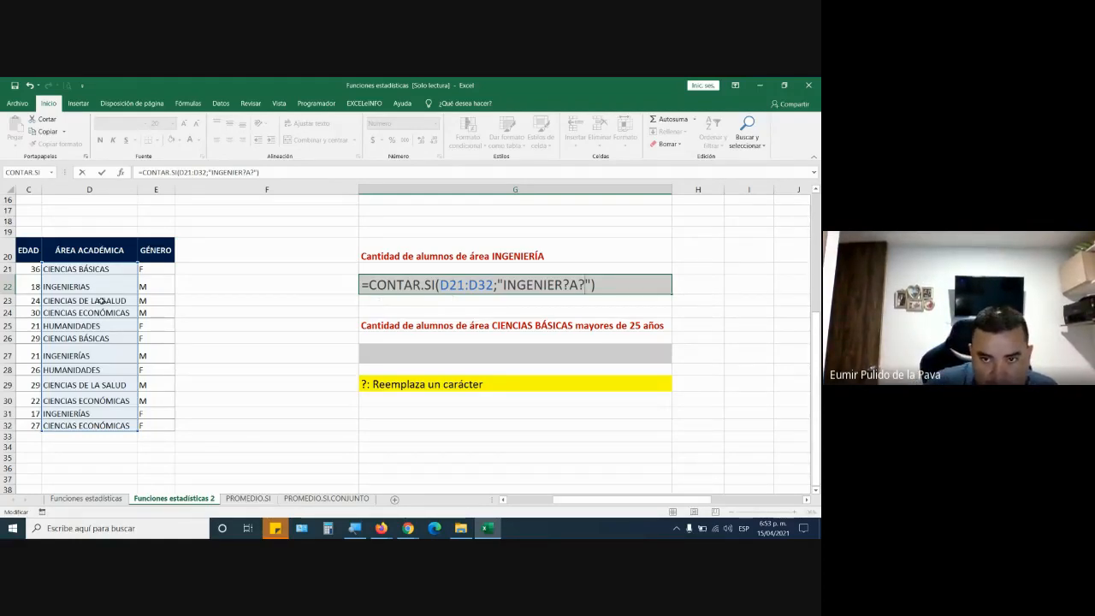
key(Return)
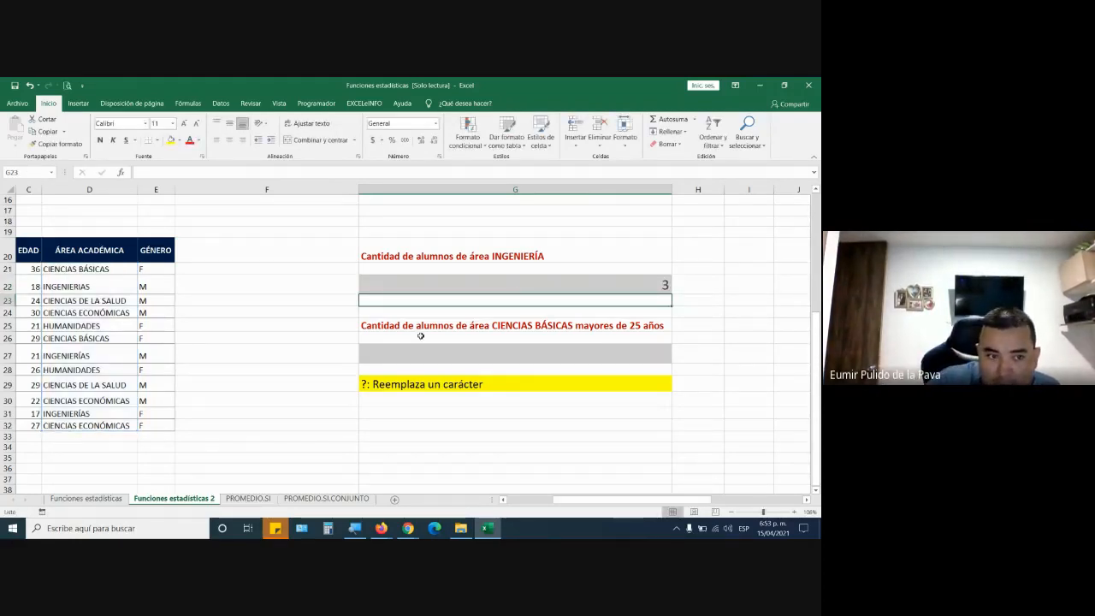
Change the academic area in D27 to INGENIERÍAz and in D31 to INGENIERÍA to test the wildcard count
double_click(119, 354)
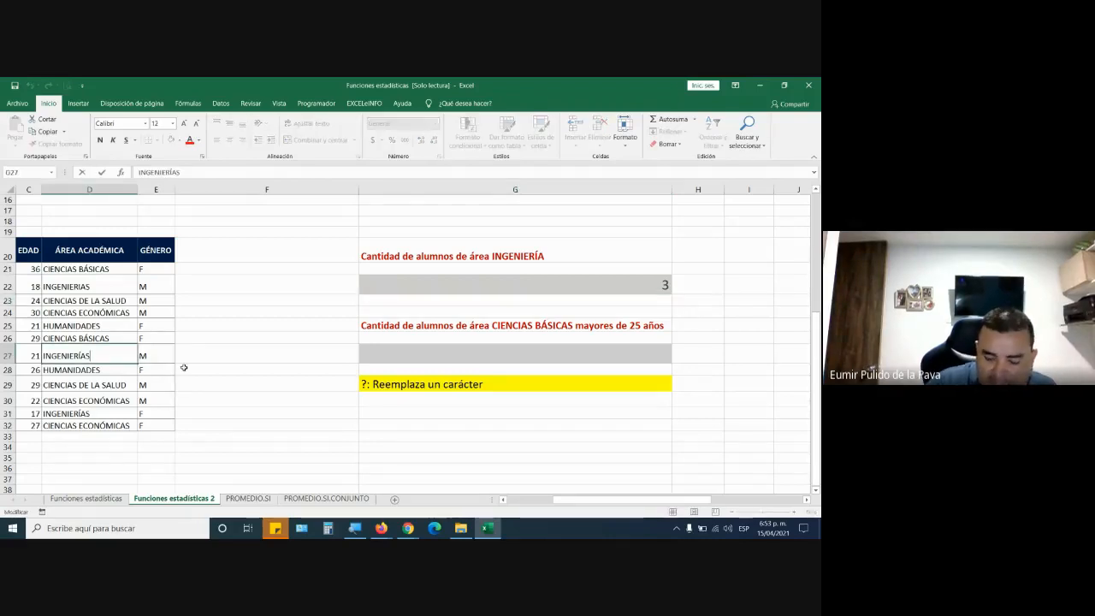
key(BackSpace)
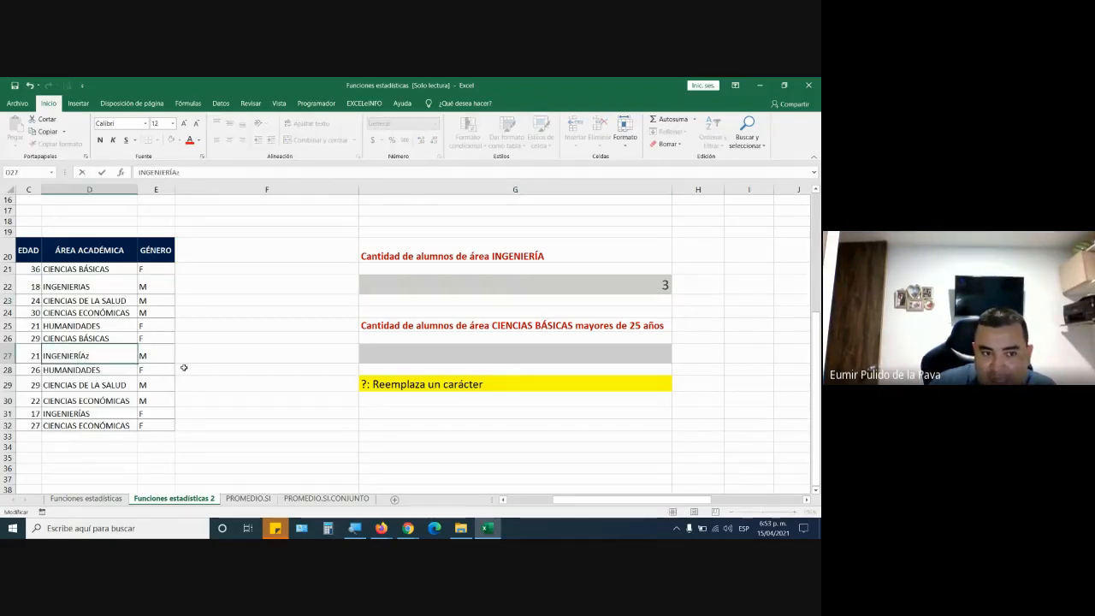
text(?)
key(Return)
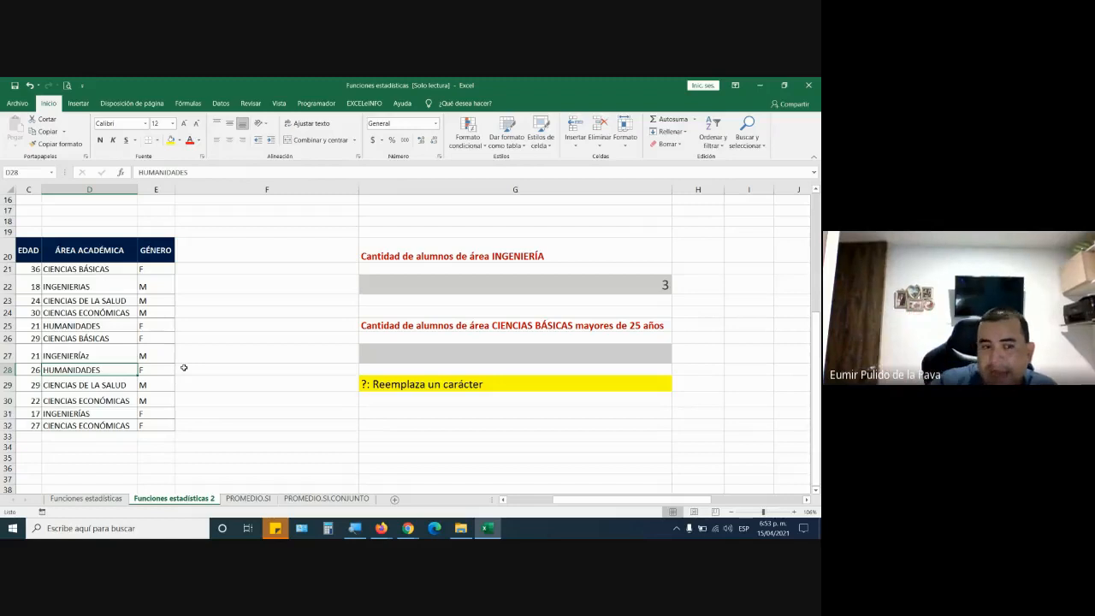
double_click(117, 414)
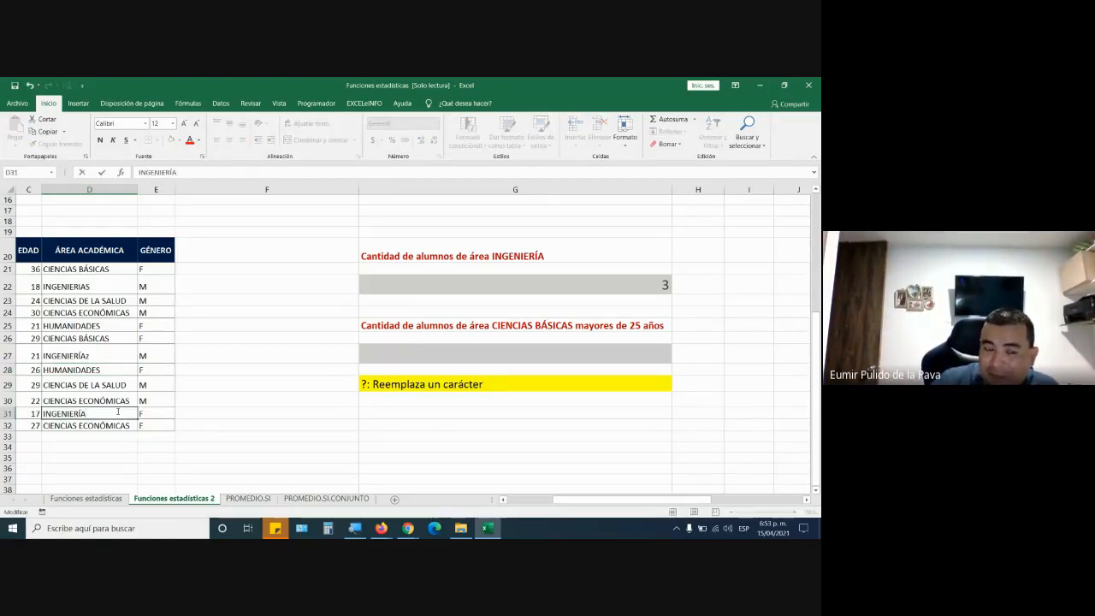
key(Return)
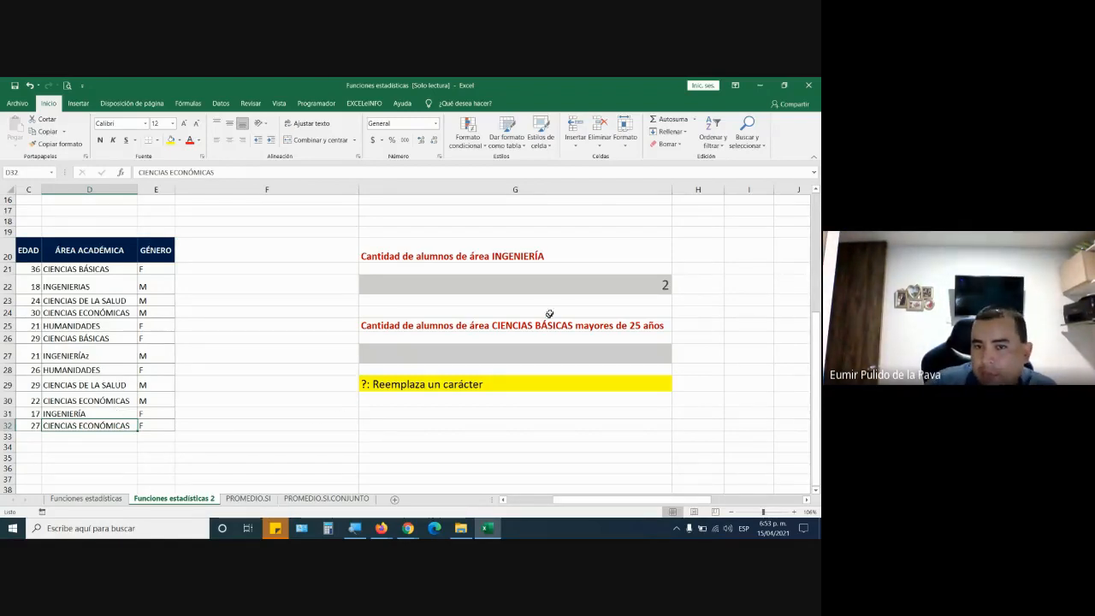
Review the wildcard criterion in the G22 formula and highlight the academic area text in D31 for comparison
double_click(545, 284)
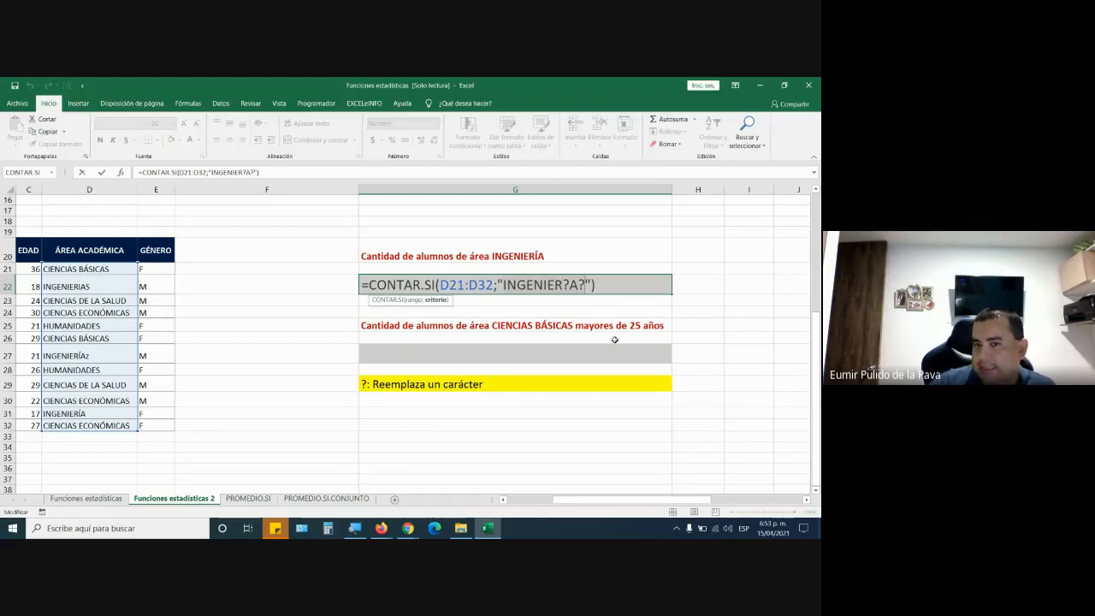
key(Return)
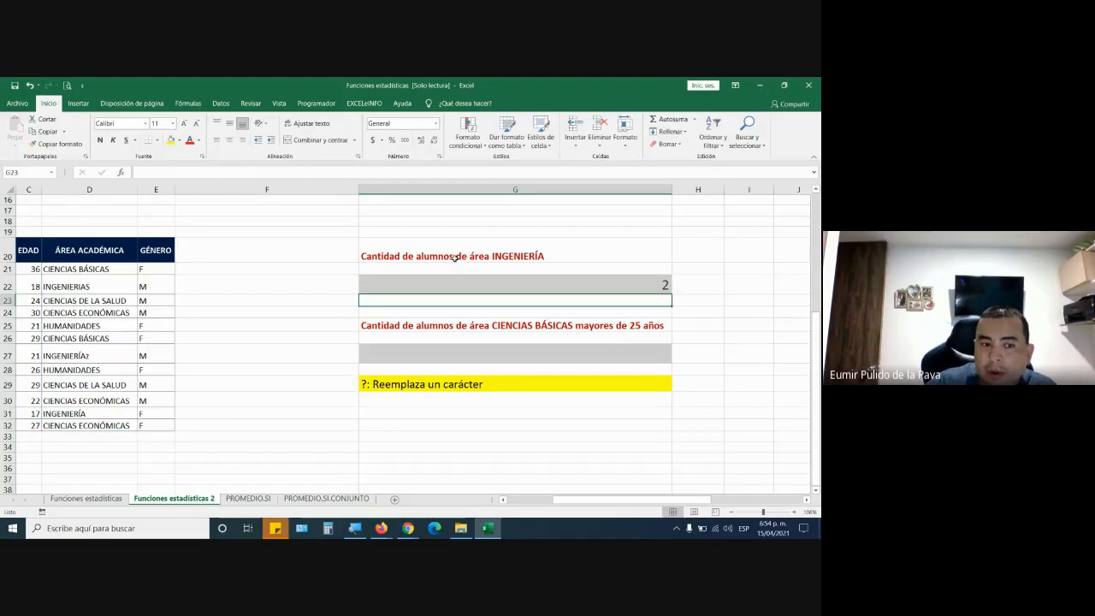
double_click(96, 414)
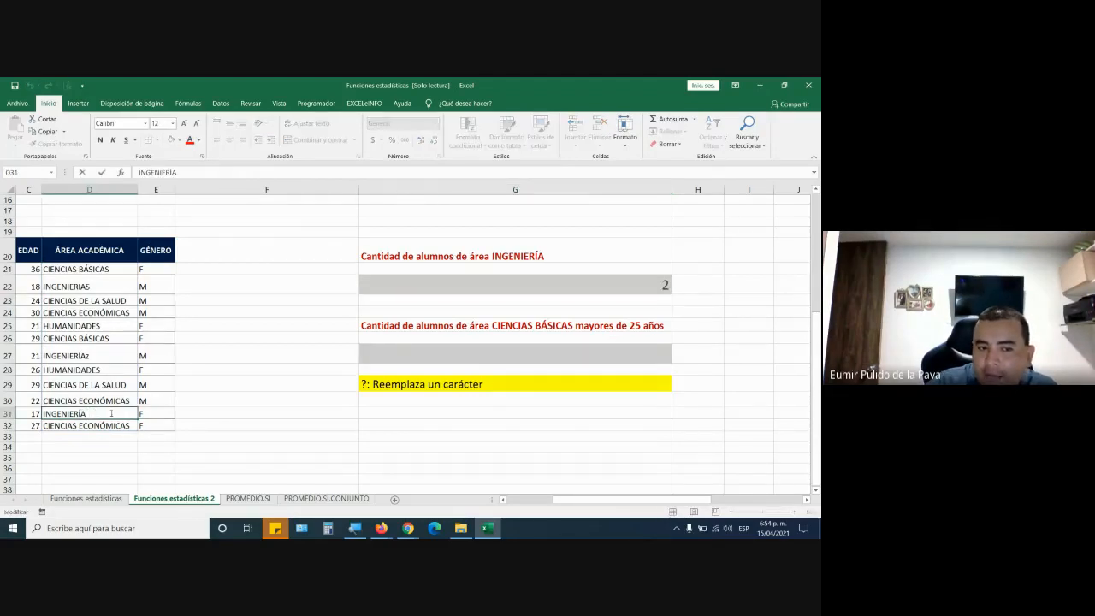
drag(110, 415, 4, 412)
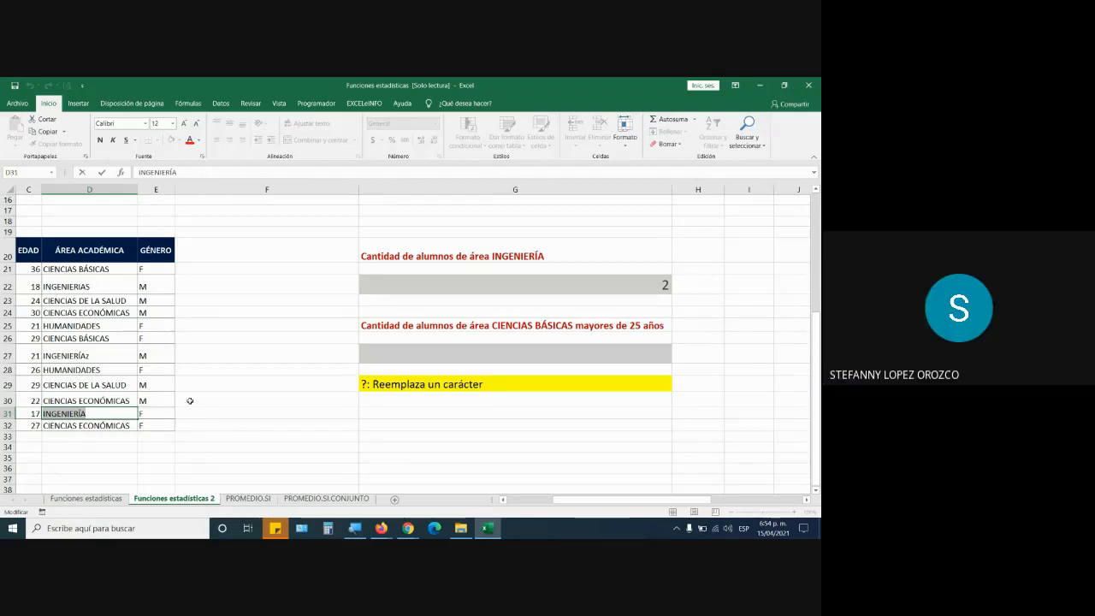
Change the academic area in D31 to INGENIERÍAs and highlight the area entries in D21:D32
text(s)
key(Return)
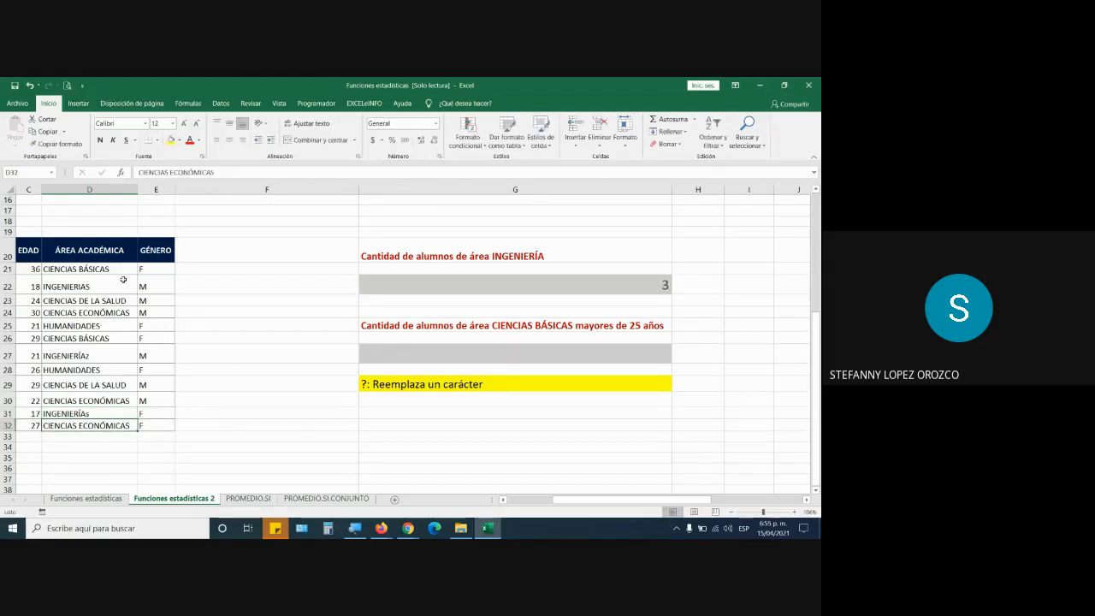
drag(117, 267, 113, 428)
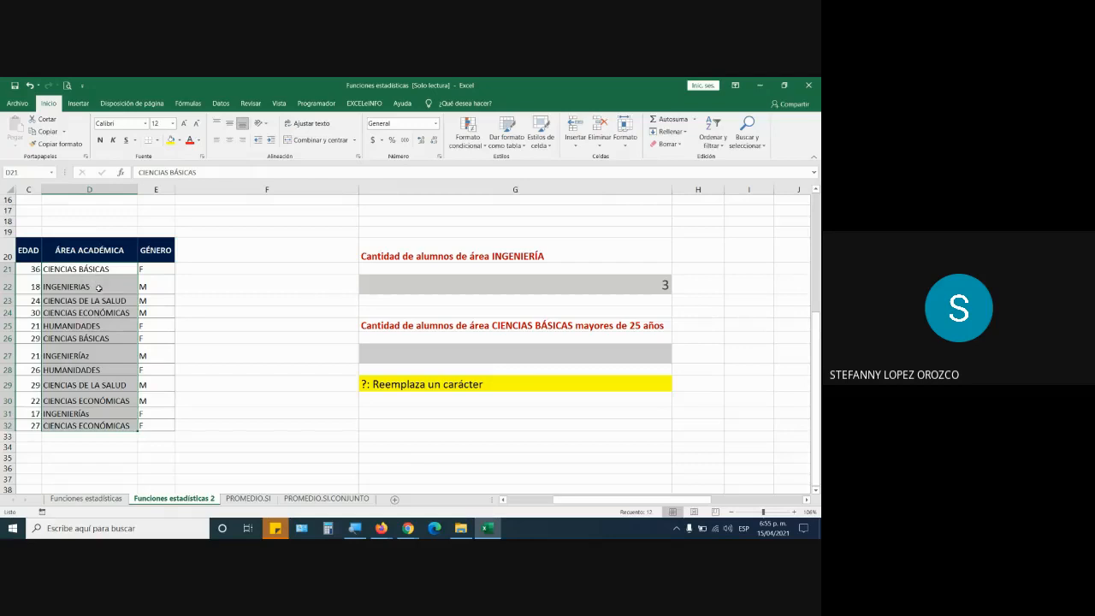
Clear the academic area entries in cells D27 and D31
click(102, 350)
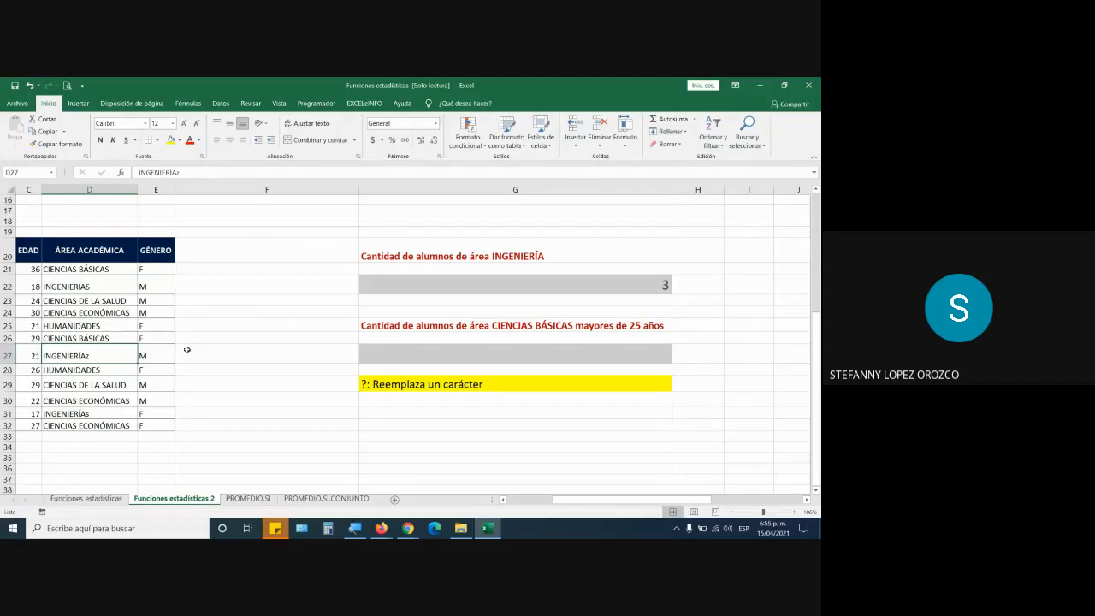
text(inge)
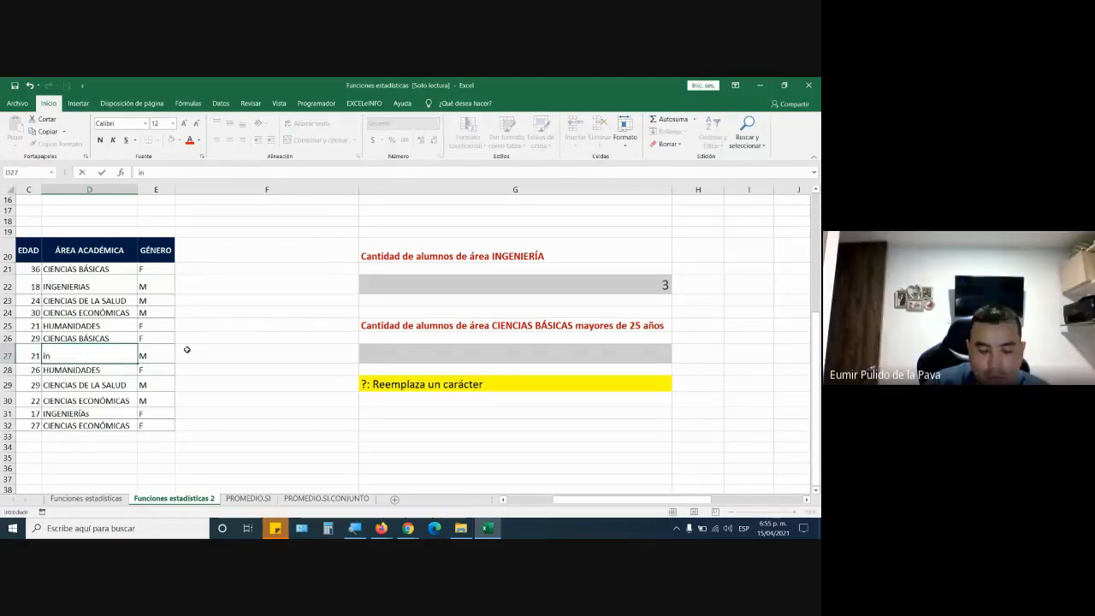
key(BackSpace)
key(BackSpace)
key(BackSpace)
key(BackSpace)
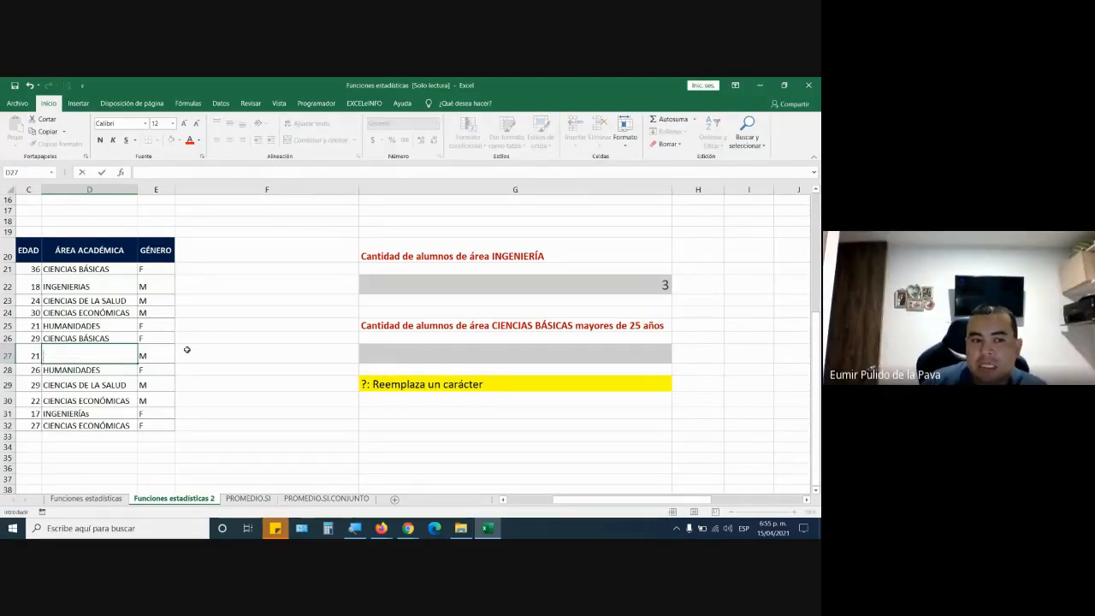
key(Return)
key(Down)
key(Down)
key(Down)
key(Delete)
Enter INGENIERIAS as the academic area in cell D27, matching the entry in D22
key(Up)
key(Up)
key(Up)
key(Up)
key(Up)
key(Up)
key(Up)
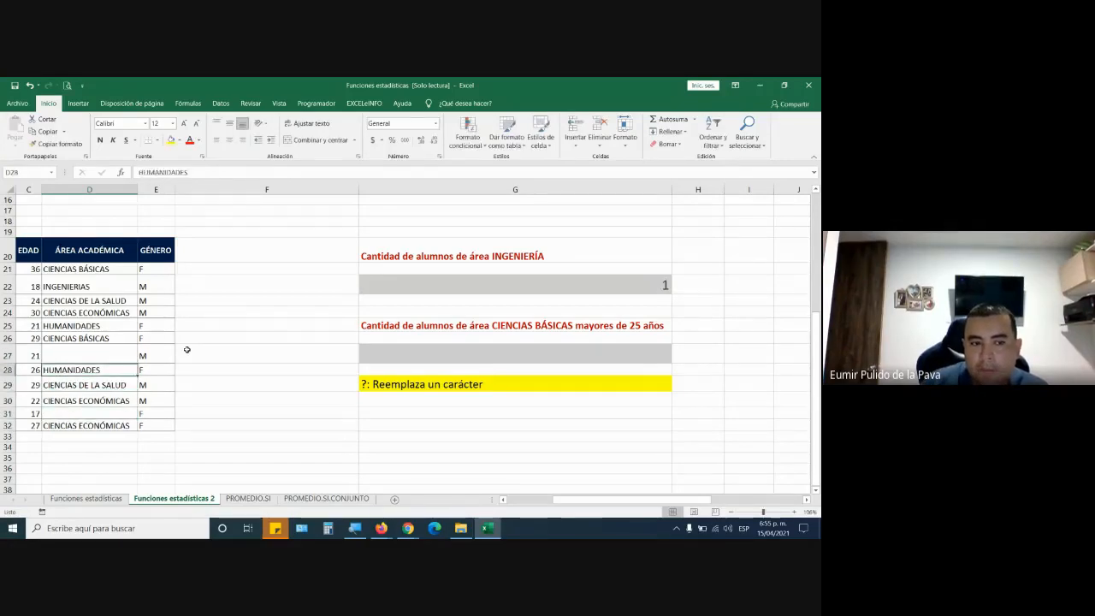
key(Up)
key(Up)
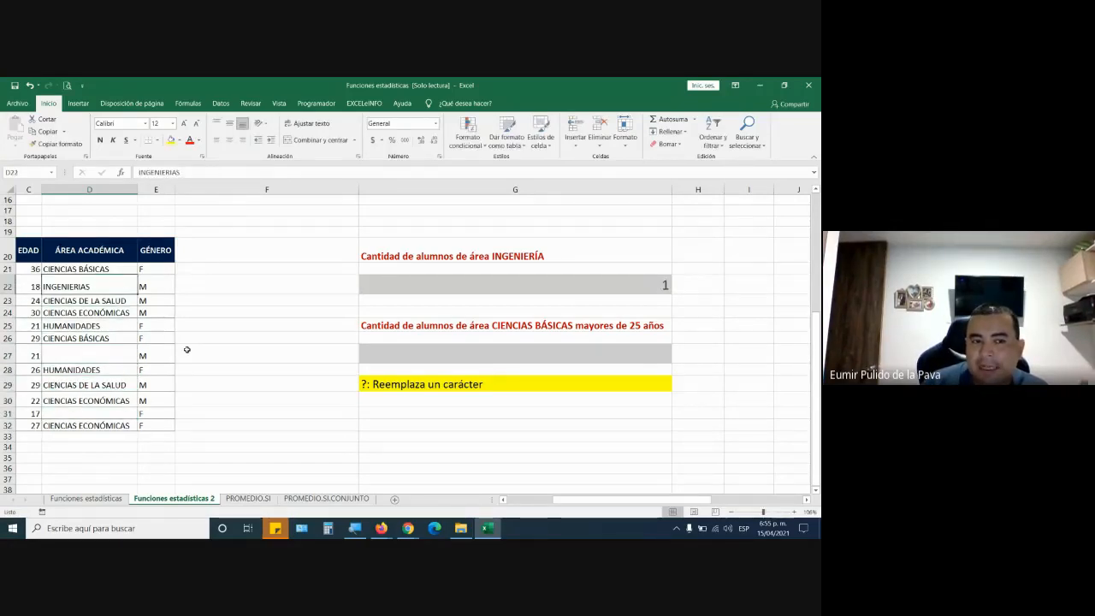
key(Down)
key(Down)
key(Down)
key(Down)
key(Down)
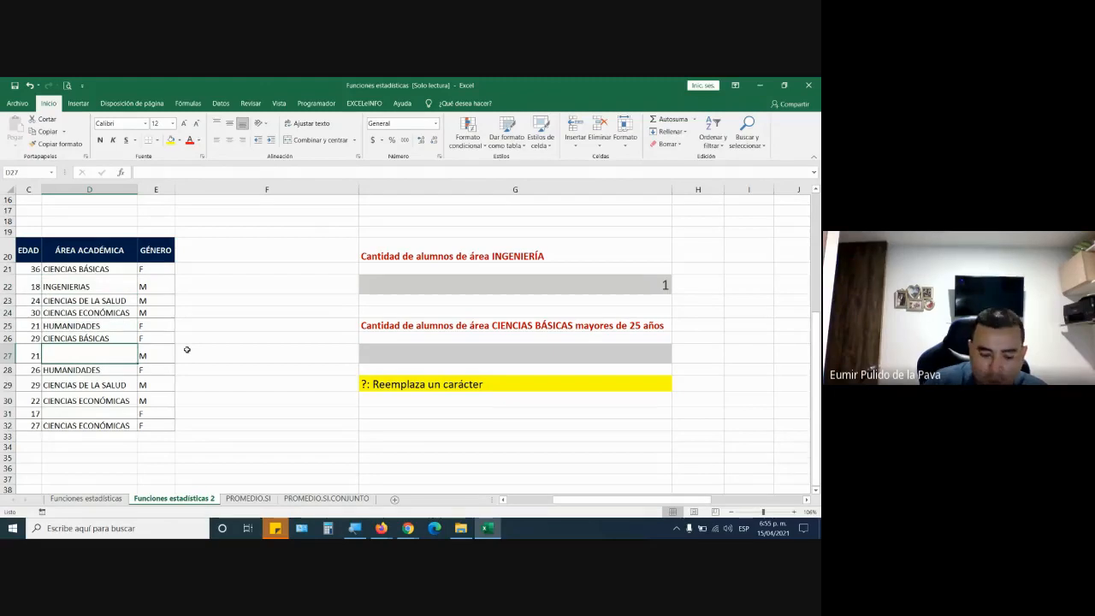
text(in)
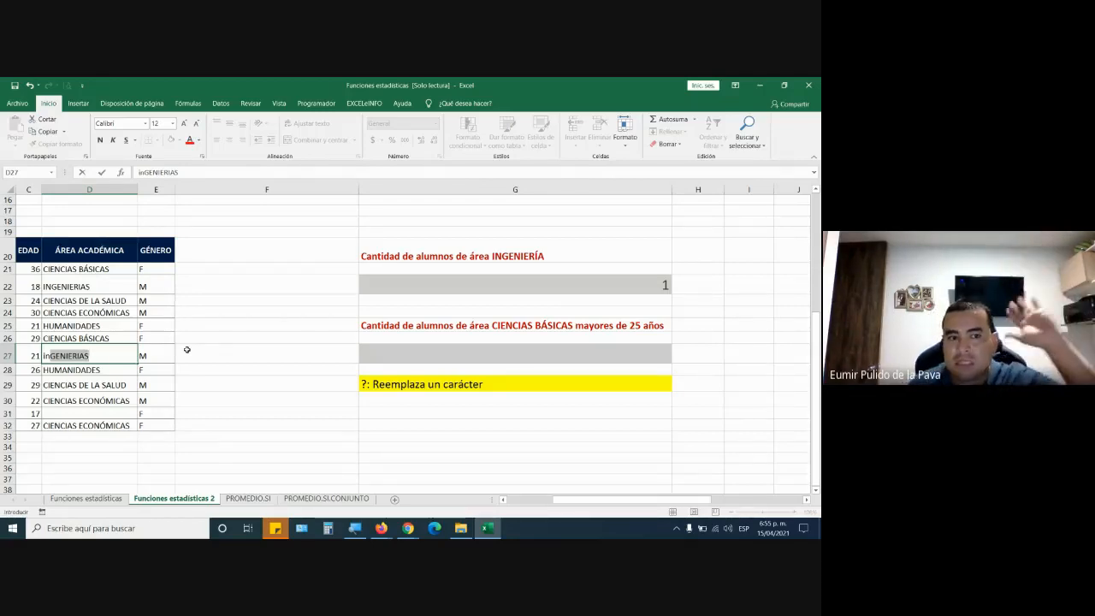
key(Return)
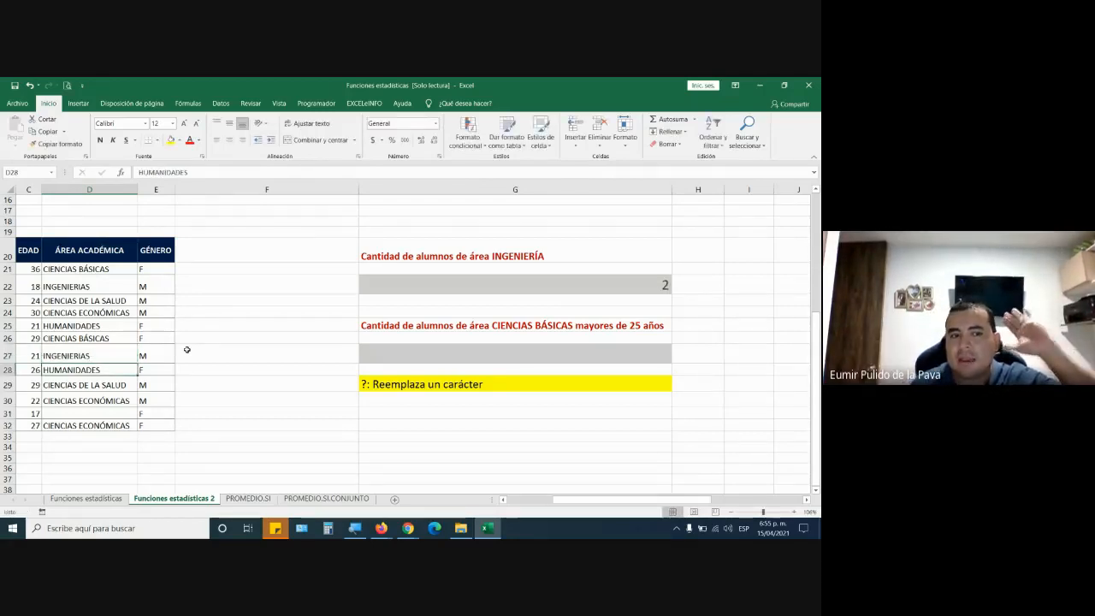
Enter INGENIERIAS as the academic area in cell D31
key(Down)
key(Down)
key(Down)
text(I)
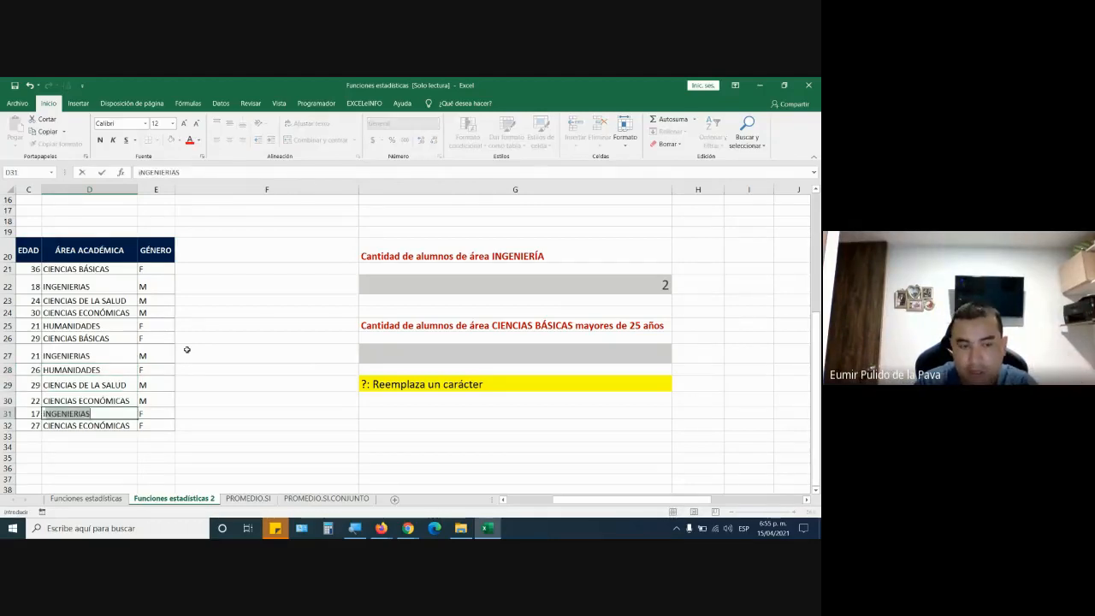
key(Return)
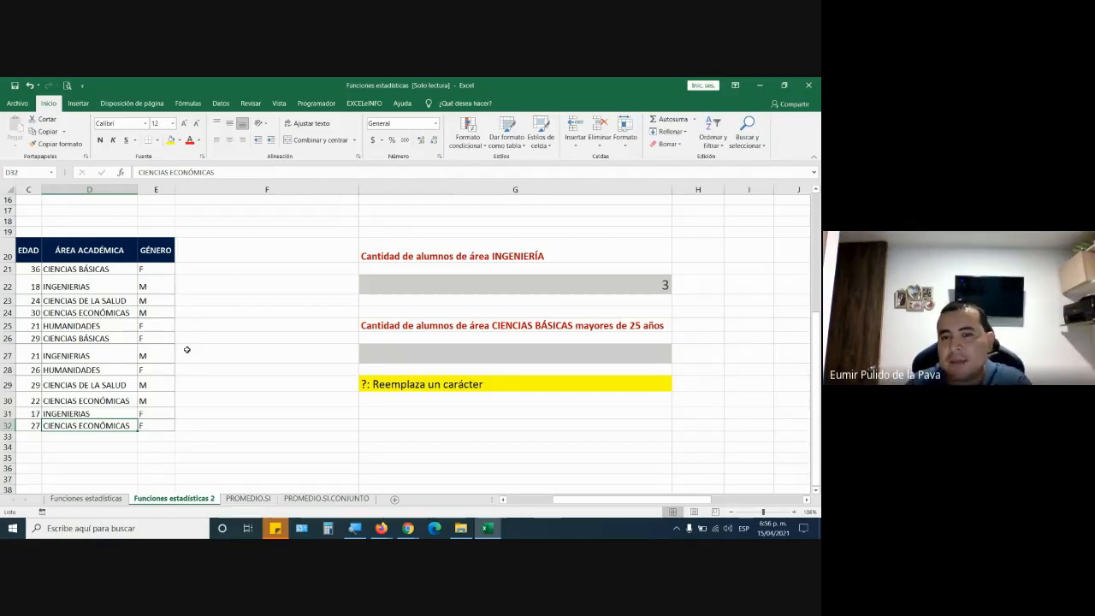
Switch to the Google Meet call in Chrome, admit the waiting participant and return to the Excel workbook
click(409, 526)
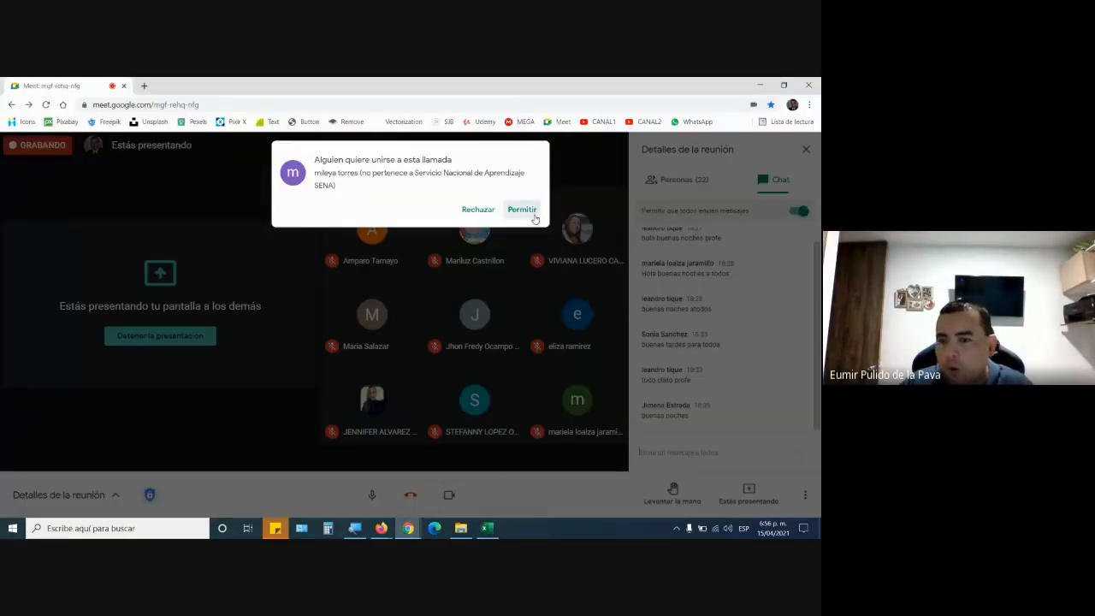
click(532, 214)
click(488, 532)
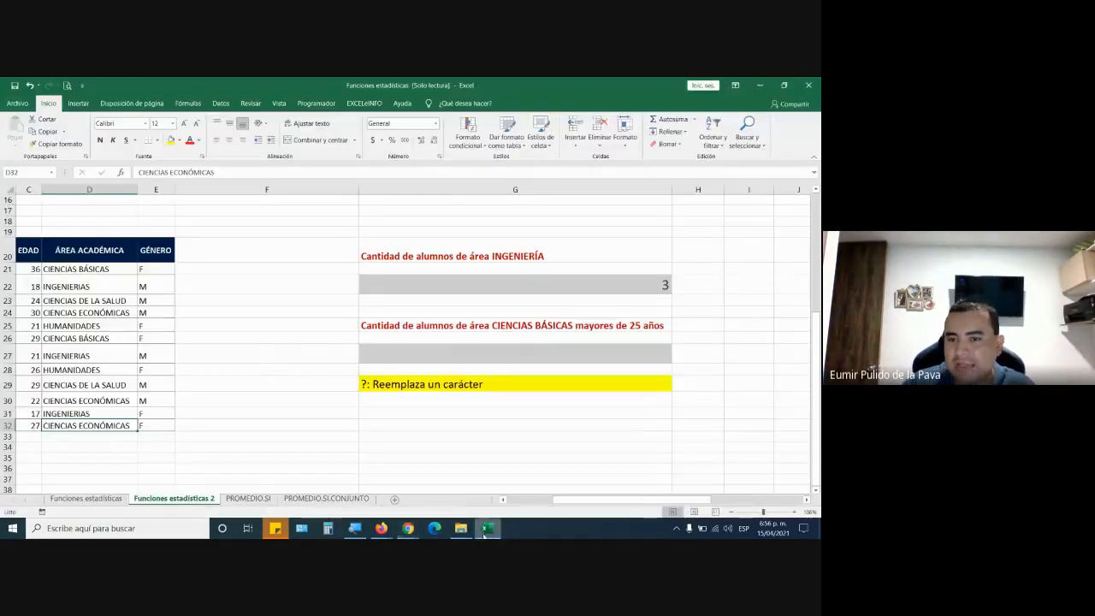
Review the INGENIERÍA count formula in G22, narrow column F and select the CIENCIAS BÁSICAS answer cell G27
double_click(525, 285)
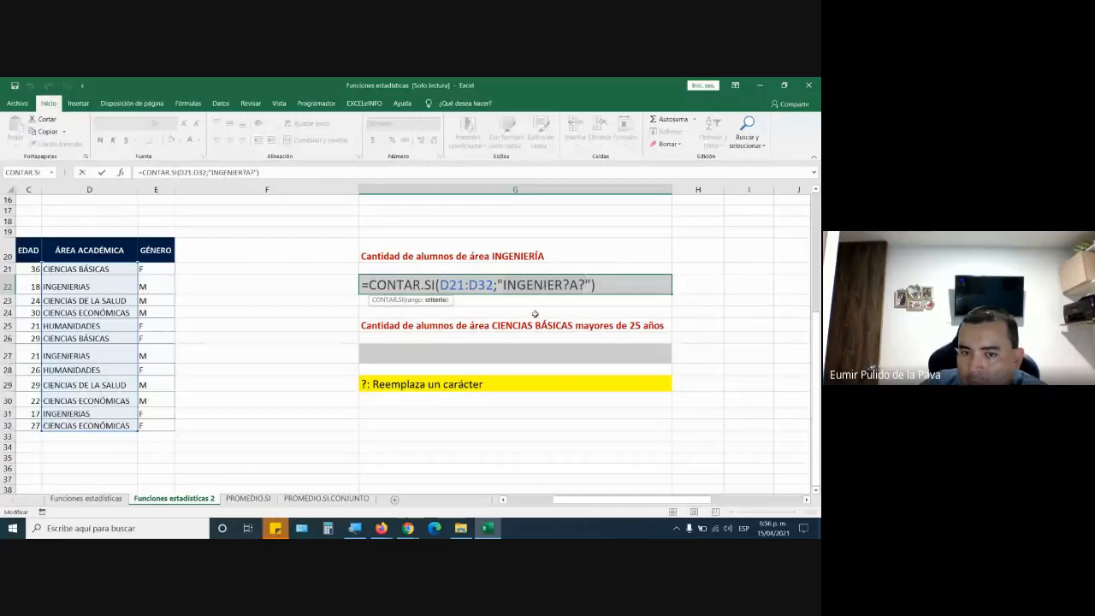
click(509, 360)
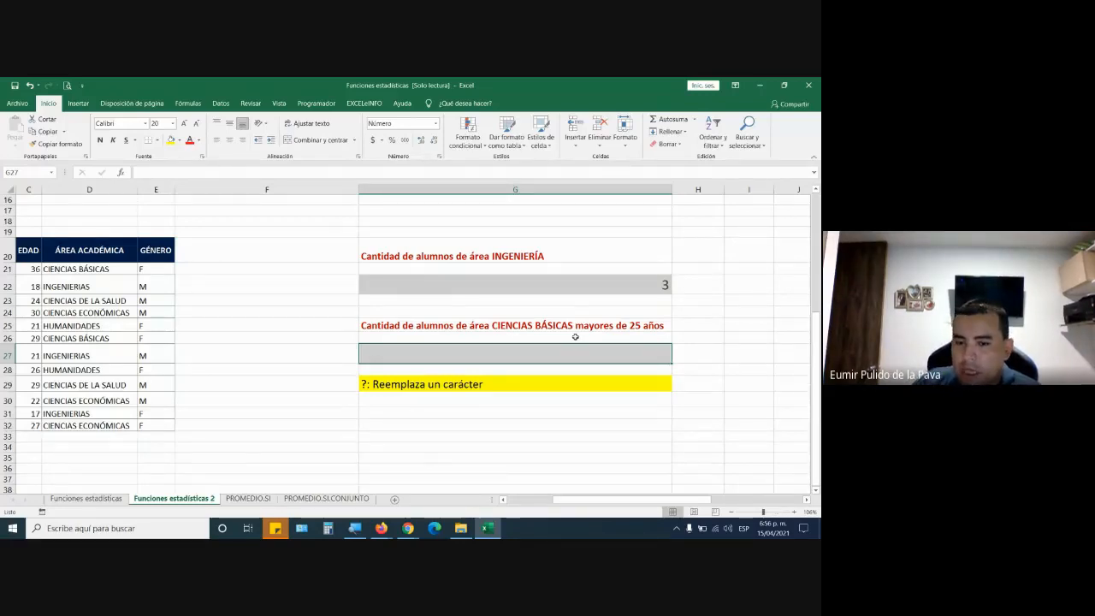
drag(579, 501, 555, 503)
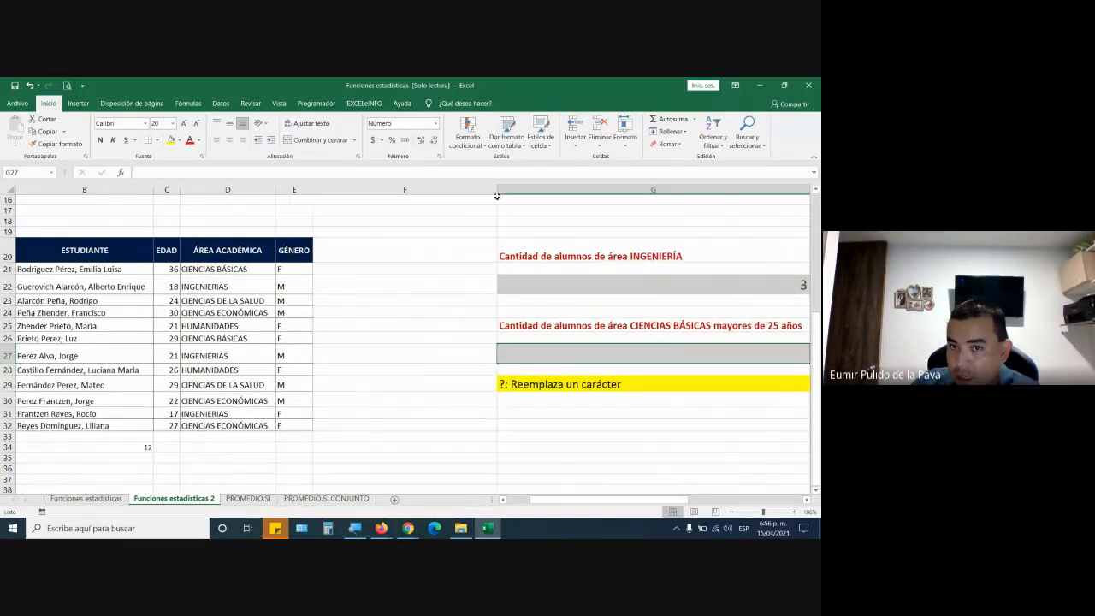
drag(497, 196, 370, 196)
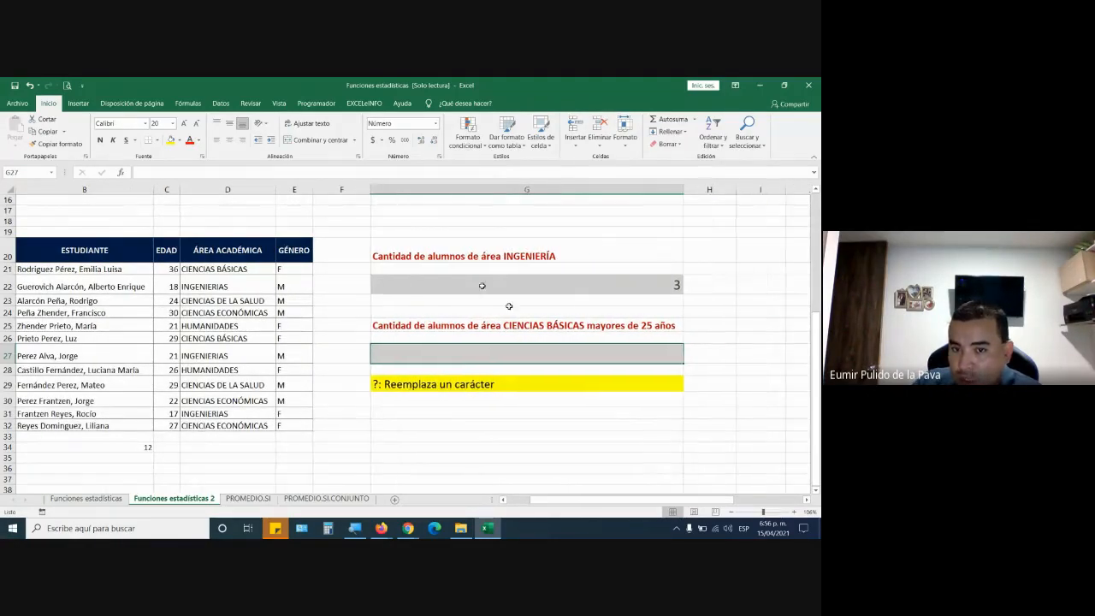
drag(224, 267, 158, 419)
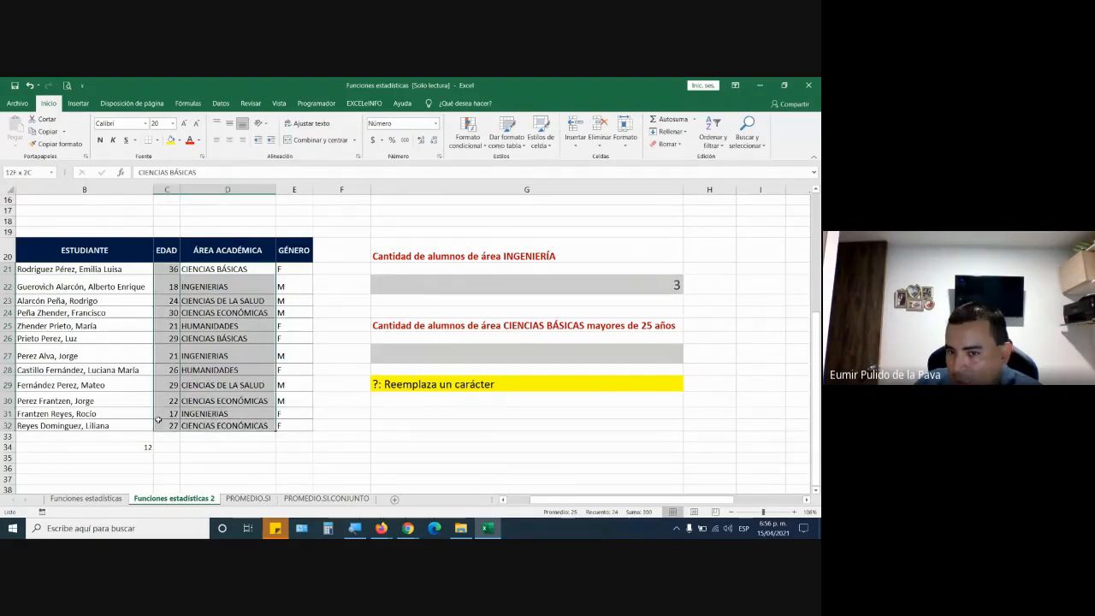
click(496, 354)
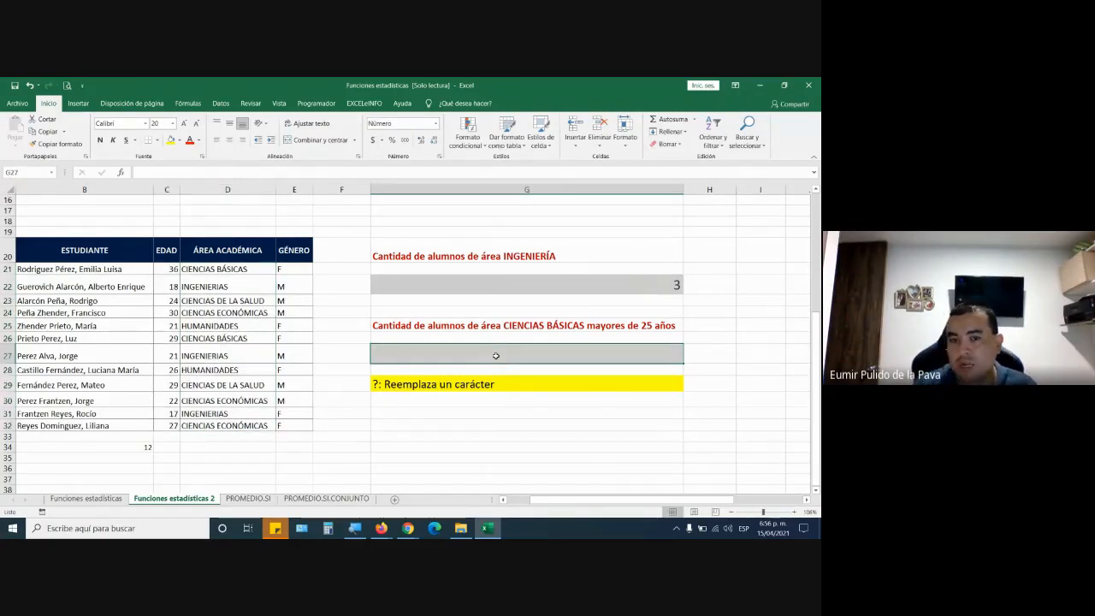
text(Contar)
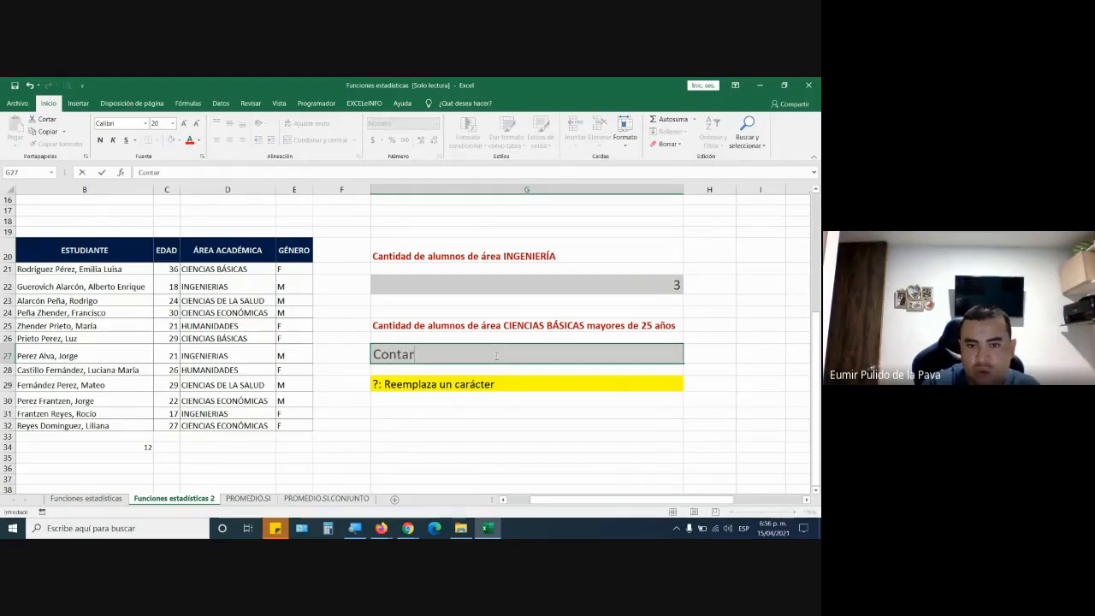
key(BackSpace)
key(BackSpace)
key(BackSpace)
key(BackSpace)
key(BackSpace)
key(BackSpace)
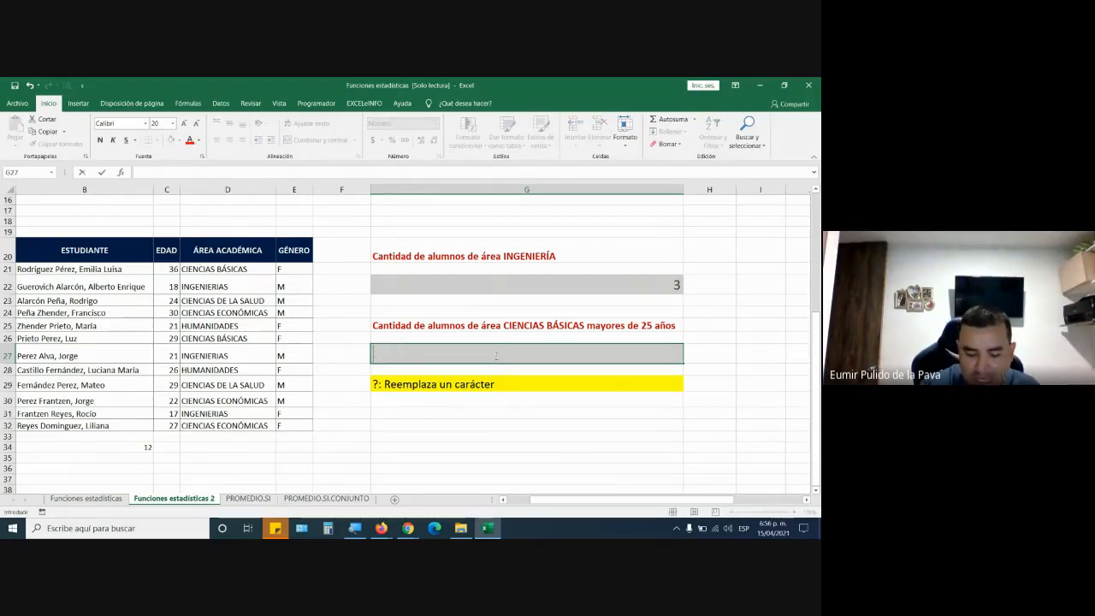
Start a CONTAR.SI.CONJUNTO formula in G27 with the academic area range D21:D32 as the first criteria range
text(=con)
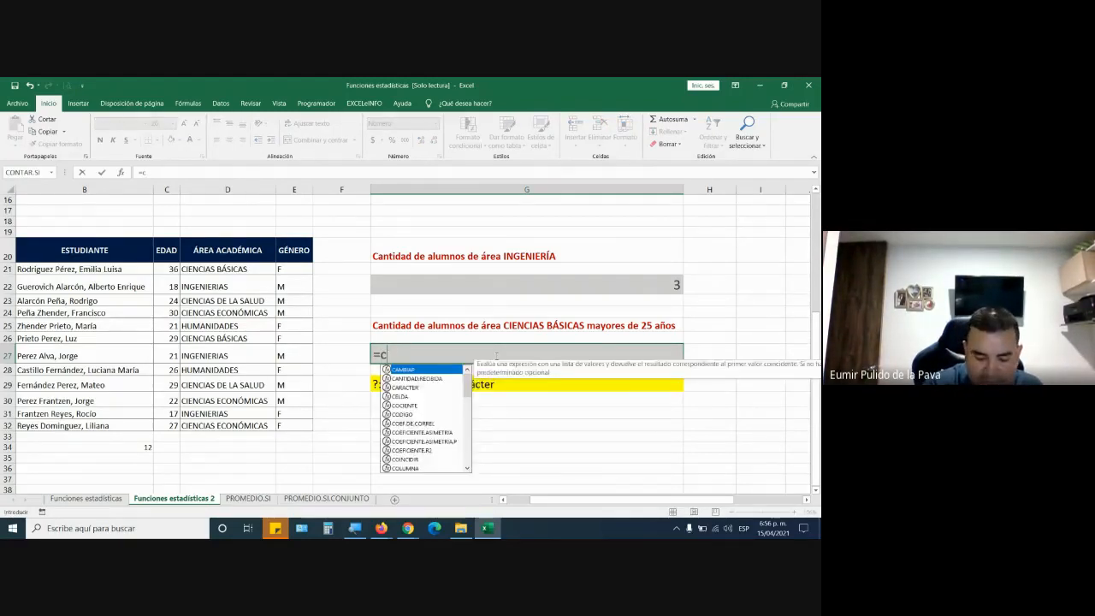
text(tar)
key(Down)
key(Down)
key(Down)
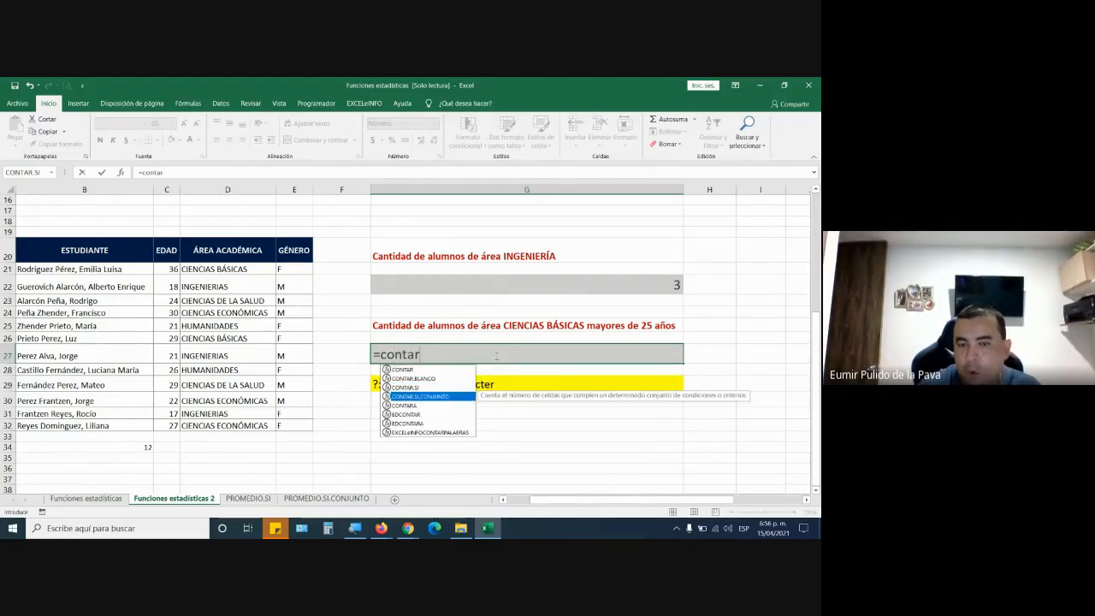
key(Tab)
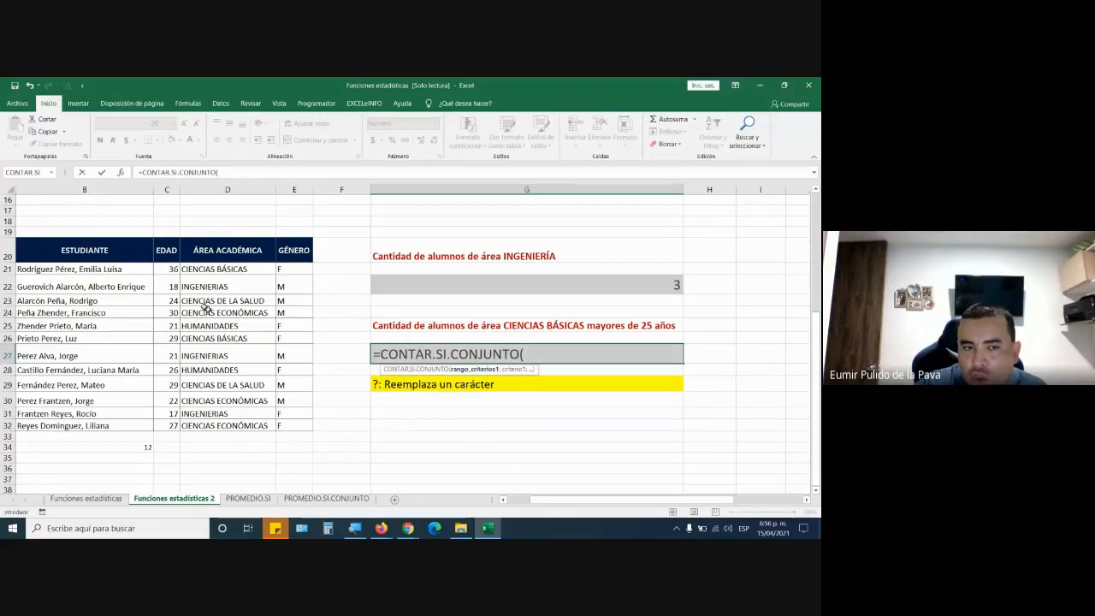
drag(173, 268, 167, 426)
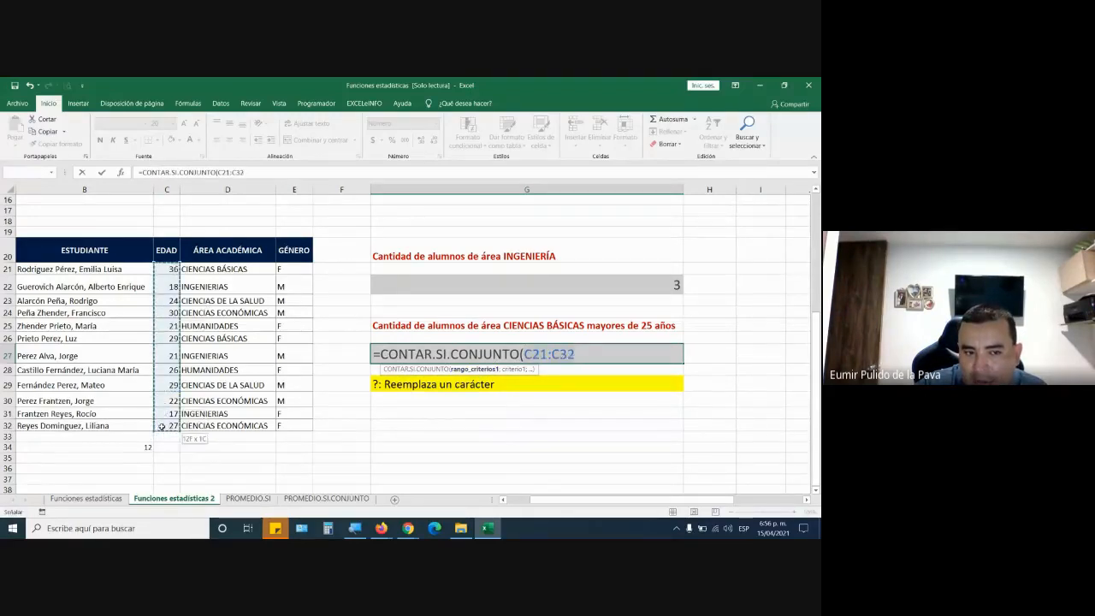
drag(212, 269, 207, 421)
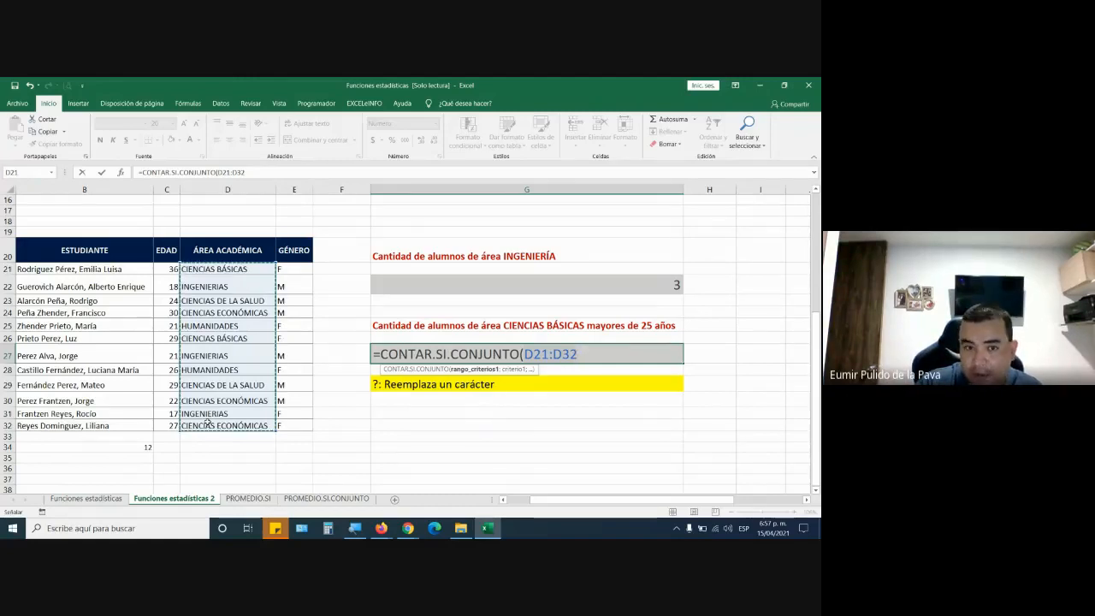
Add "ciencias b?sicas" as the first criterion of the G27 formula, with the ? wildcard replacing the accented letter
text(;)
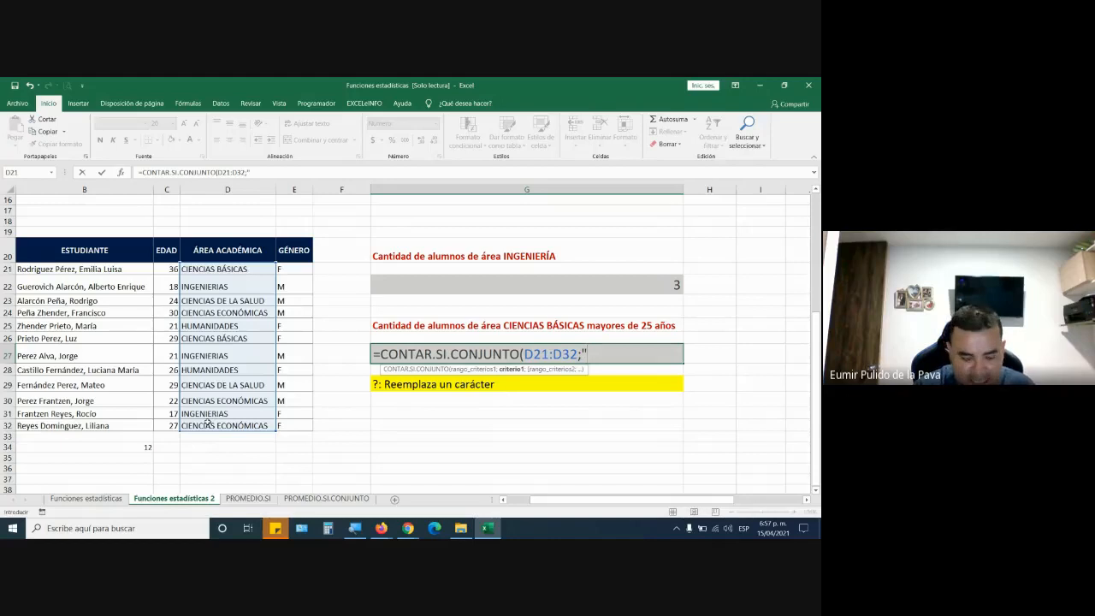
text(ciencias b)
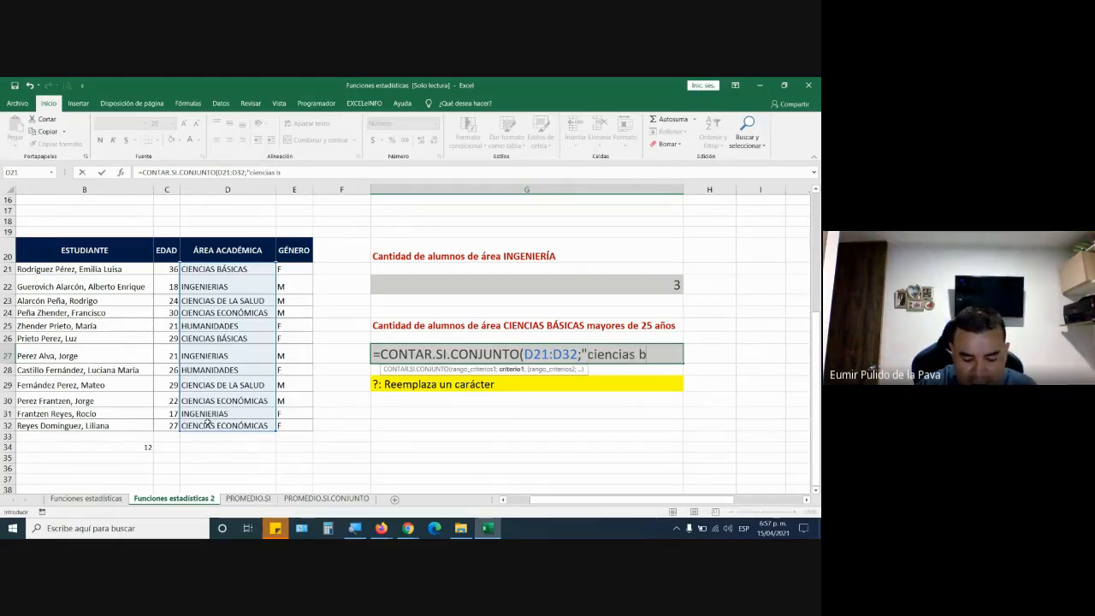
text(?sicas)
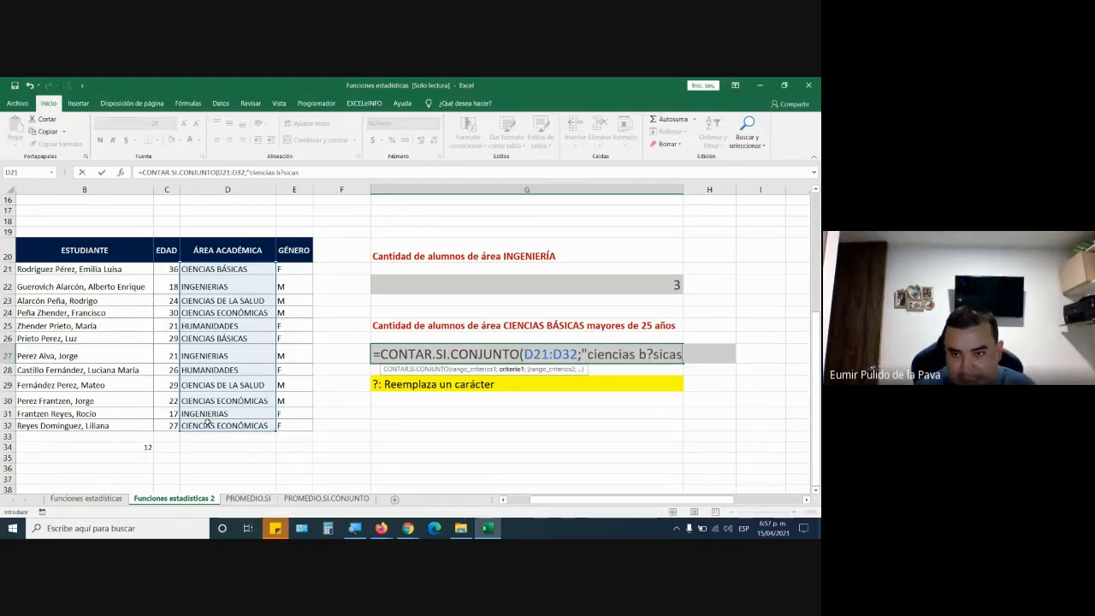
text(")
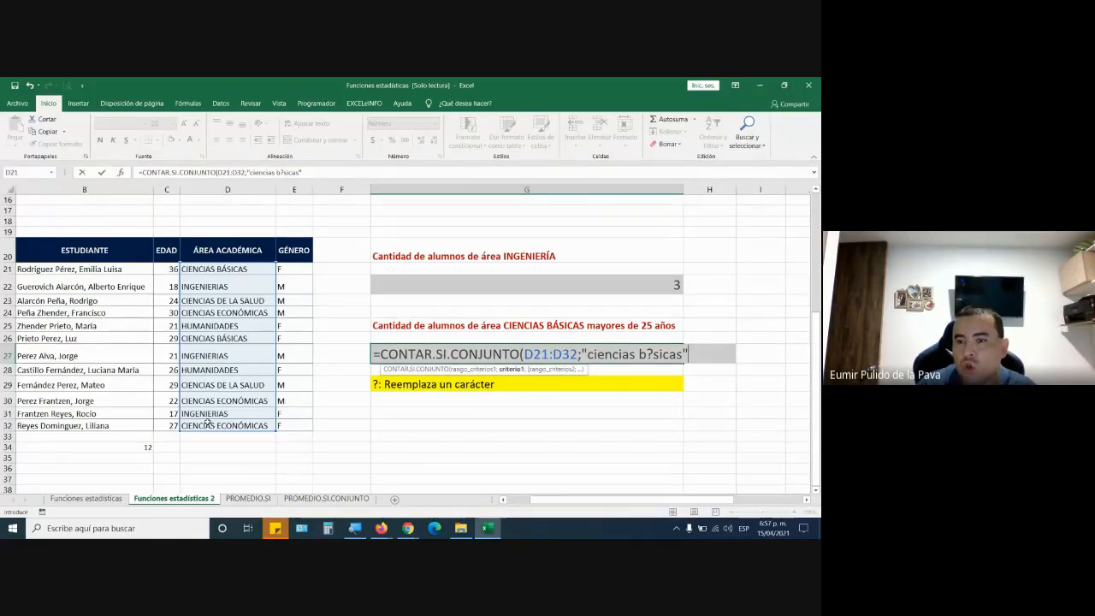
Complete the G27 CONTAR.SI.CONJUNTO formula with the age range C21:C32 as second criteria range and ">25" as its criterion
text(;)
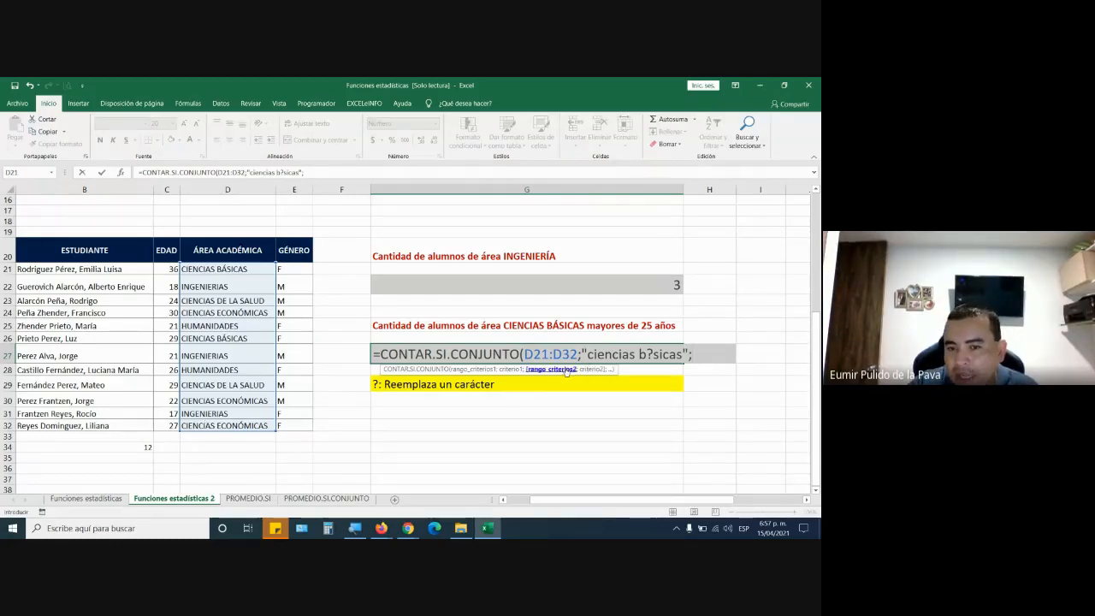
drag(166, 269, 171, 419)
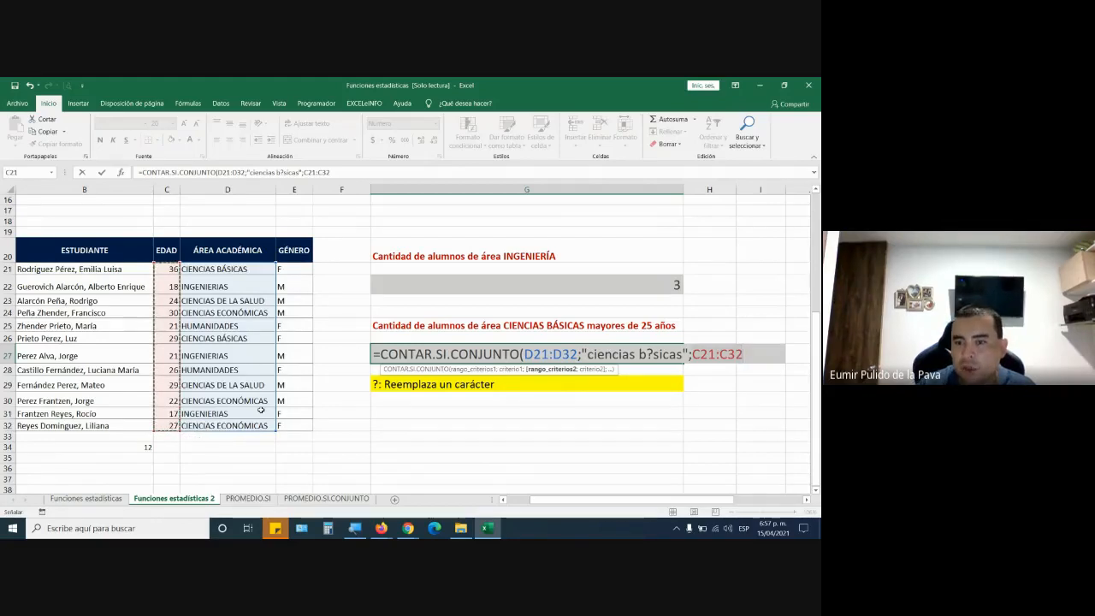
text(;)
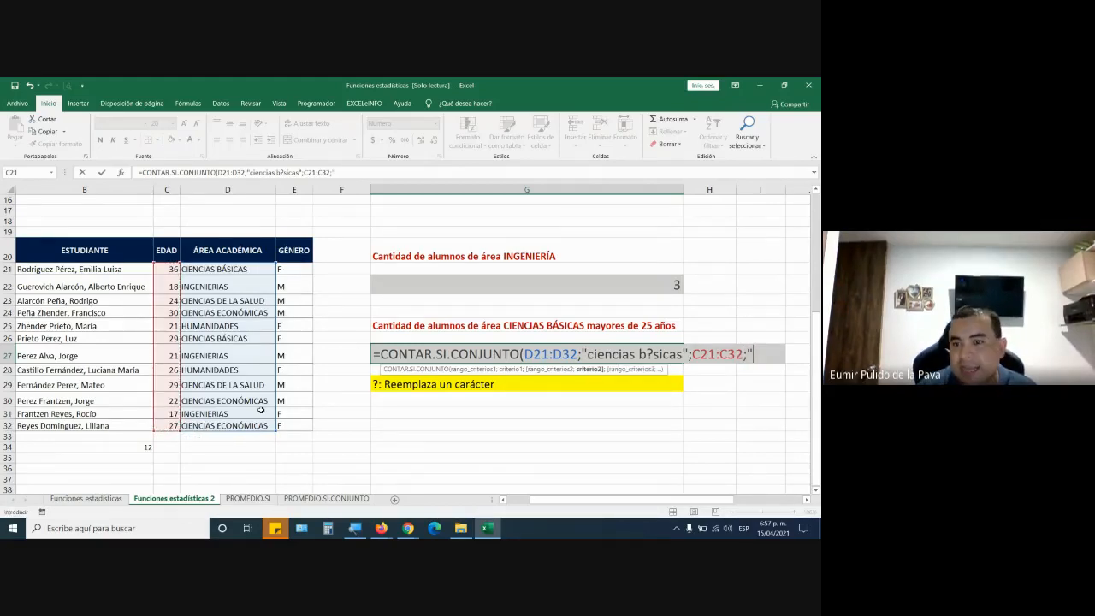
text(">)
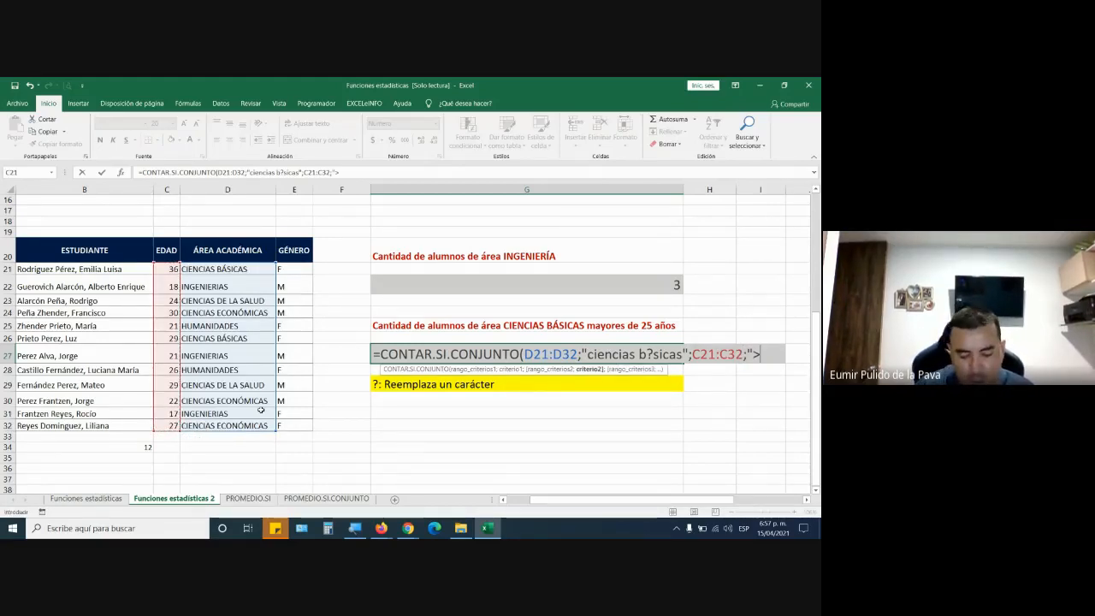
text(25")
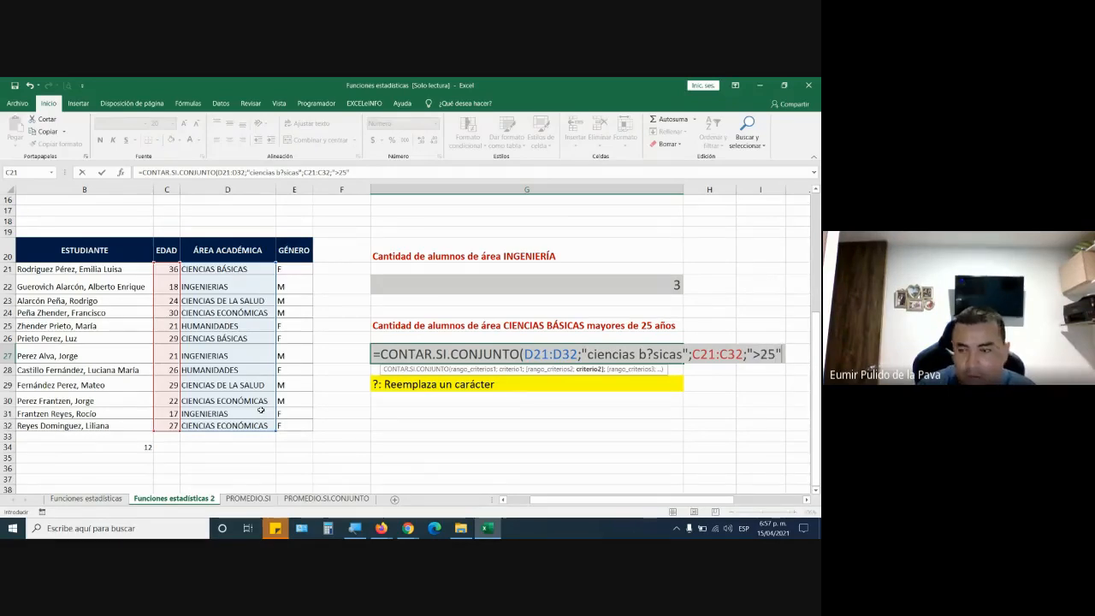
text())
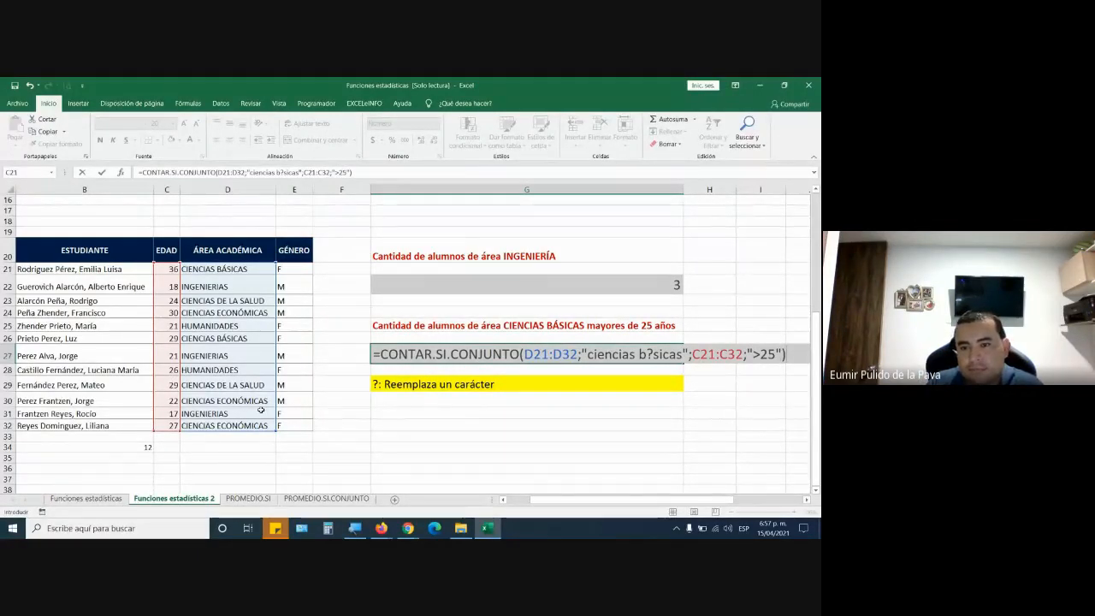
key(Return)
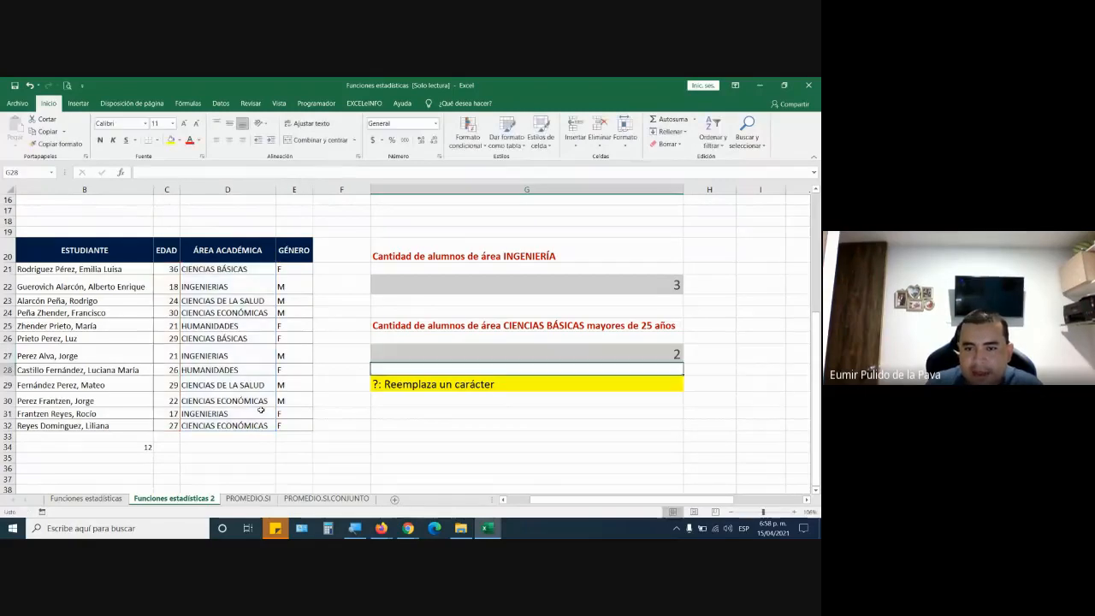
Check the G27 formula against the age and academic area cells of the matching students in rows 21 and 26
click(508, 354)
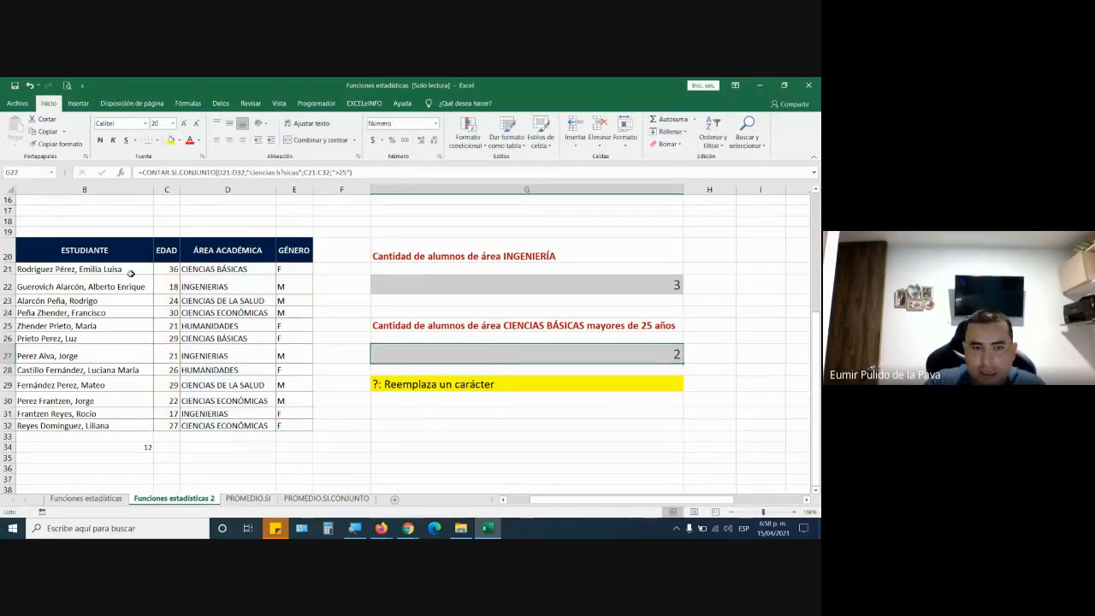
drag(158, 270, 216, 269)
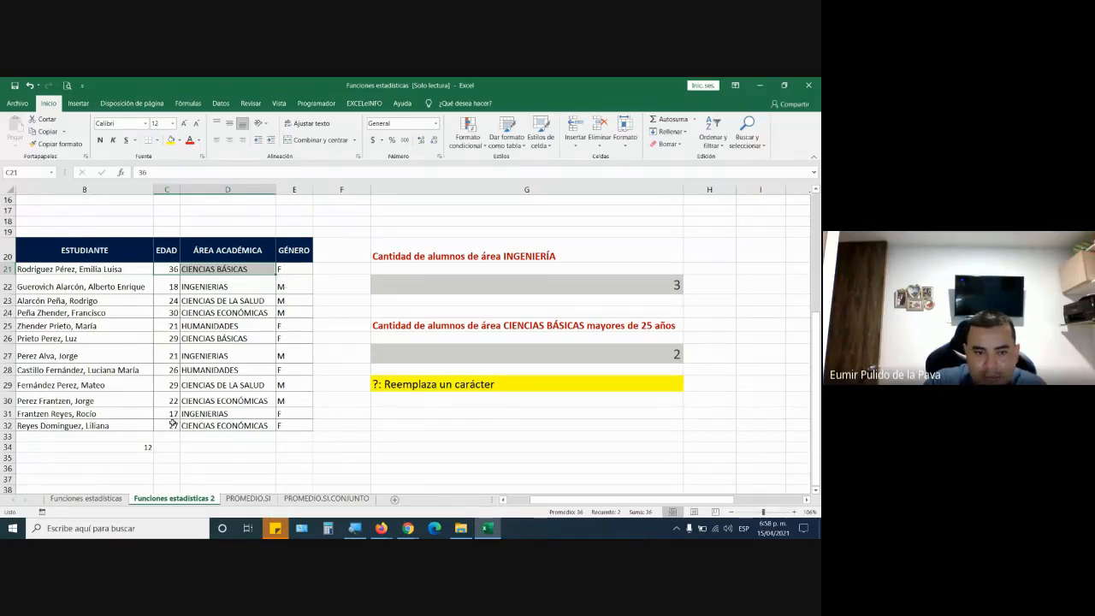
click(281, 280)
click(219, 427)
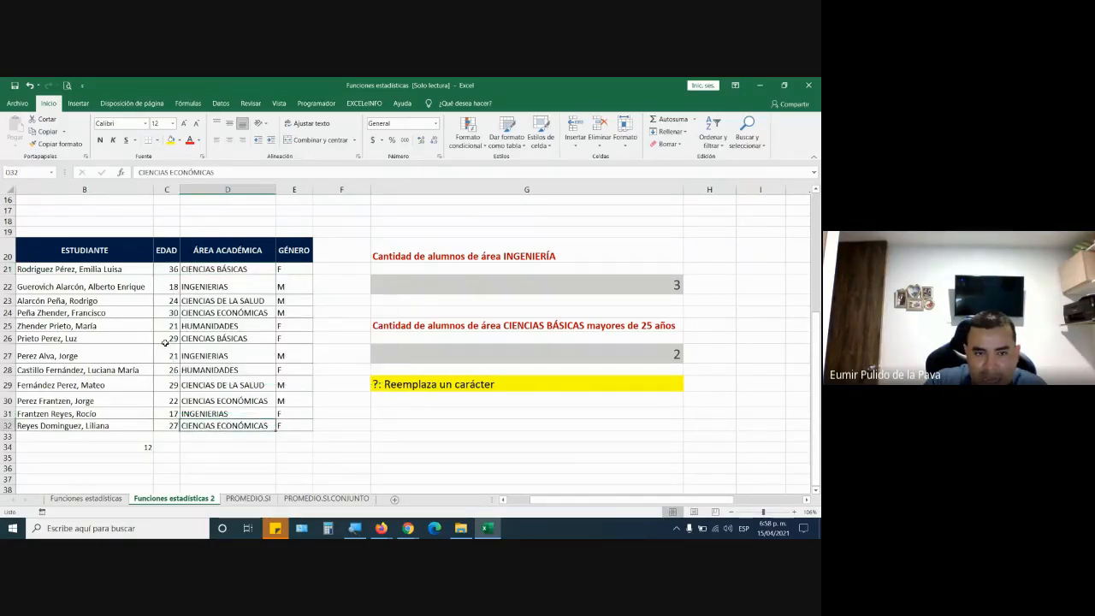
drag(166, 340, 202, 339)
drag(174, 269, 207, 270)
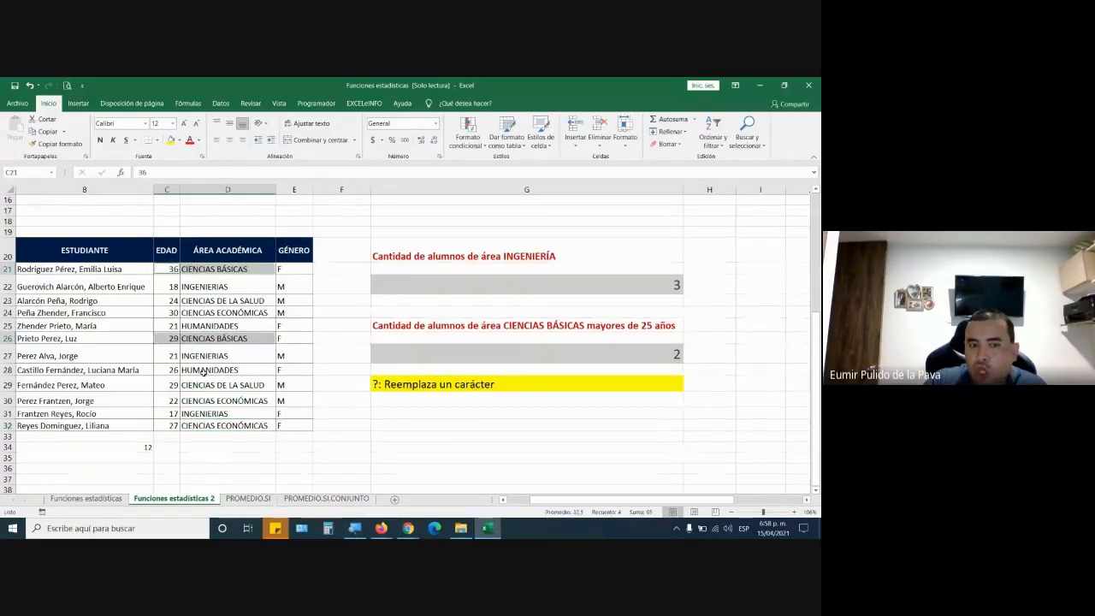
Set the age in C29 to 24 and the academic area in D29 to CIENCIAS BÁSICAS
click(170, 385)
text(24)
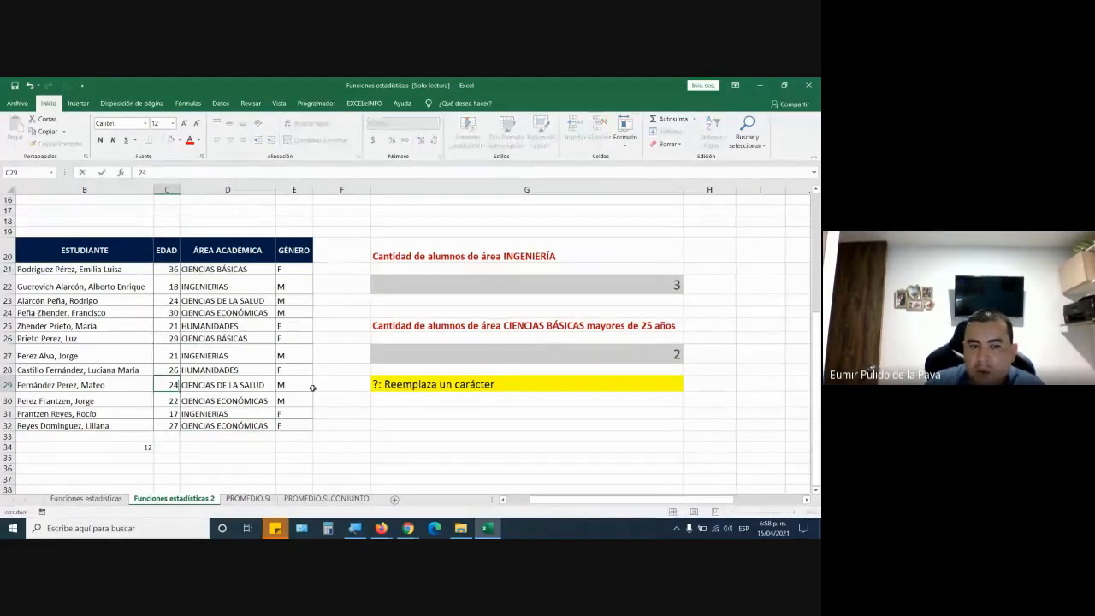
key(Tab)
text(ciencia)
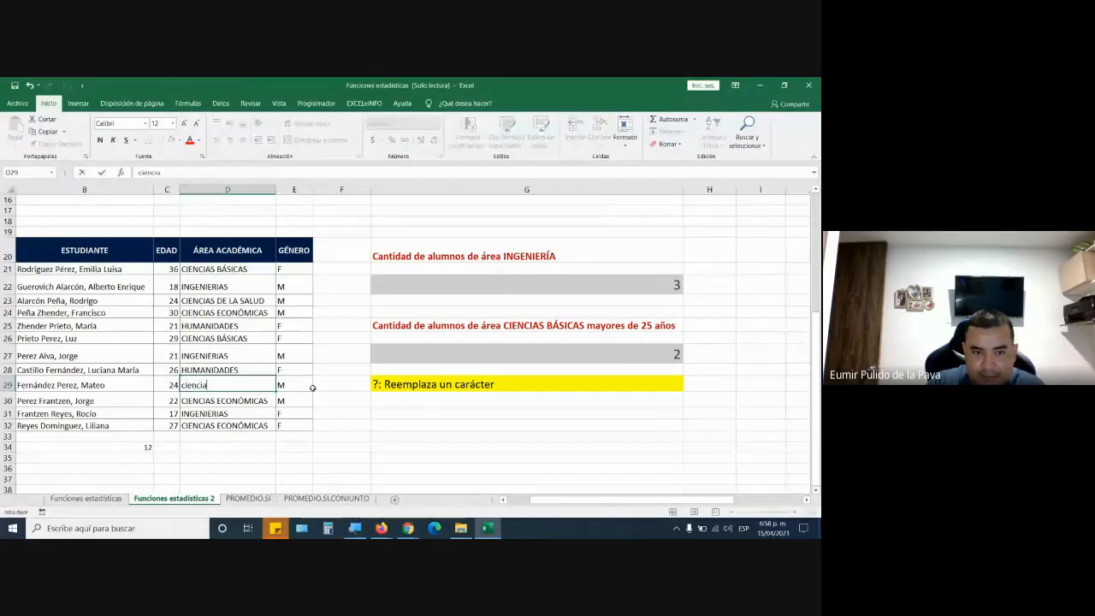
text(s b)
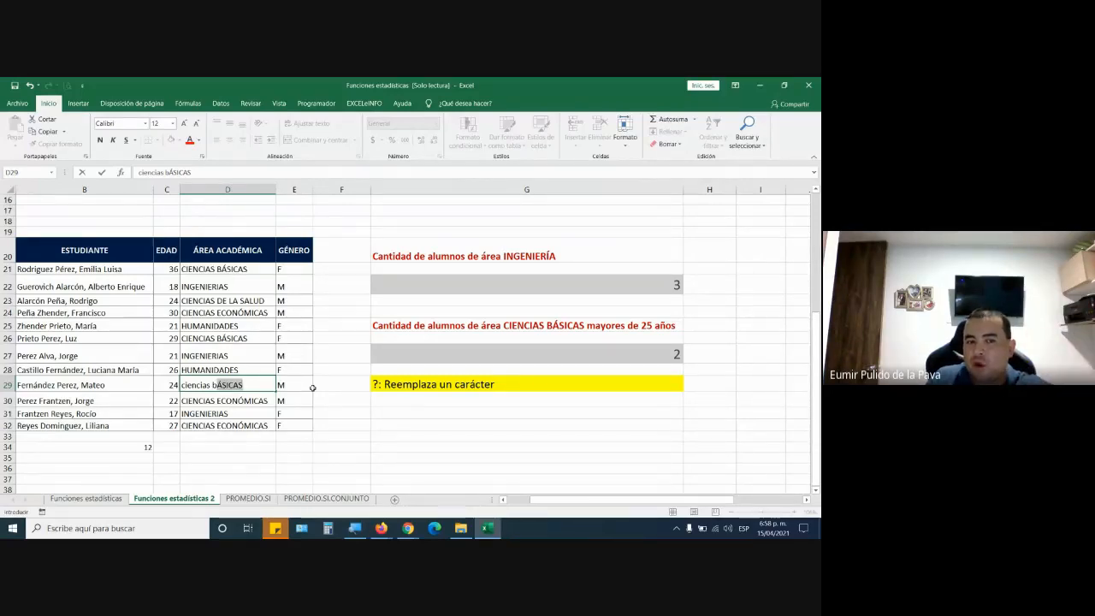
key(Return)
Change the age in C29 to 34 to test the CIENCIAS BÁSICAS count
key(Left)
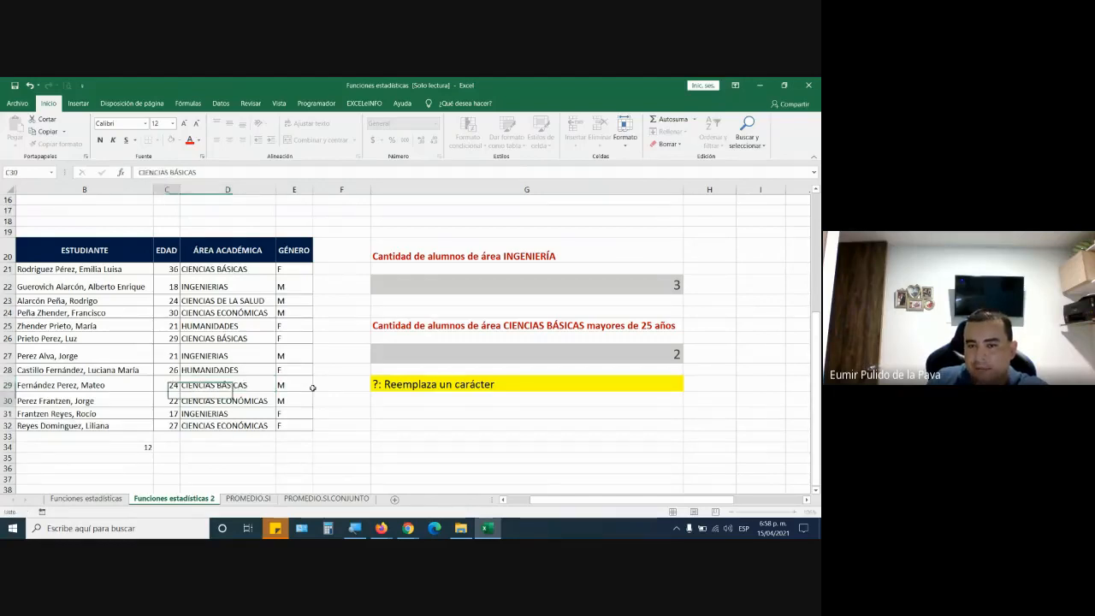
key(Up)
text(34)
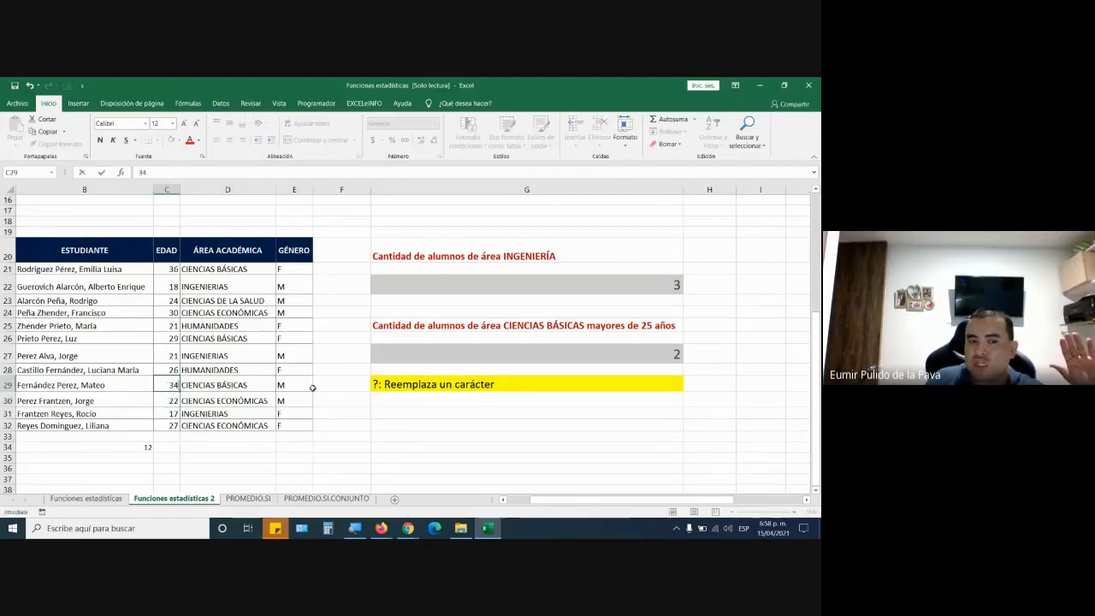
key(Return)
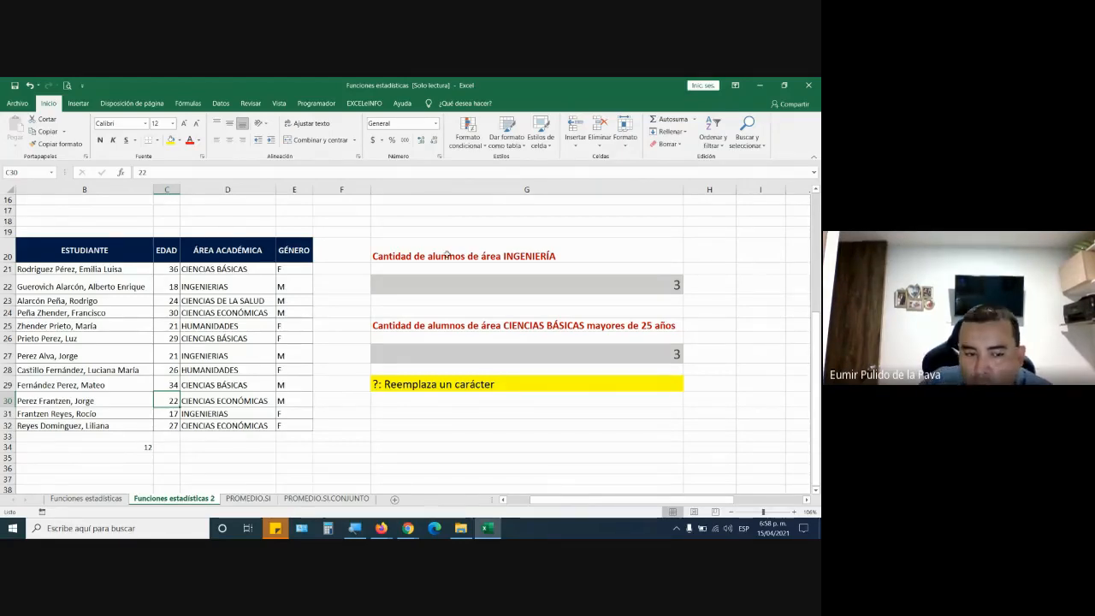
Switch to the Google Meet call in Chrome, check the chat messages and return to the Excel workbook
mouse_move(408, 528)
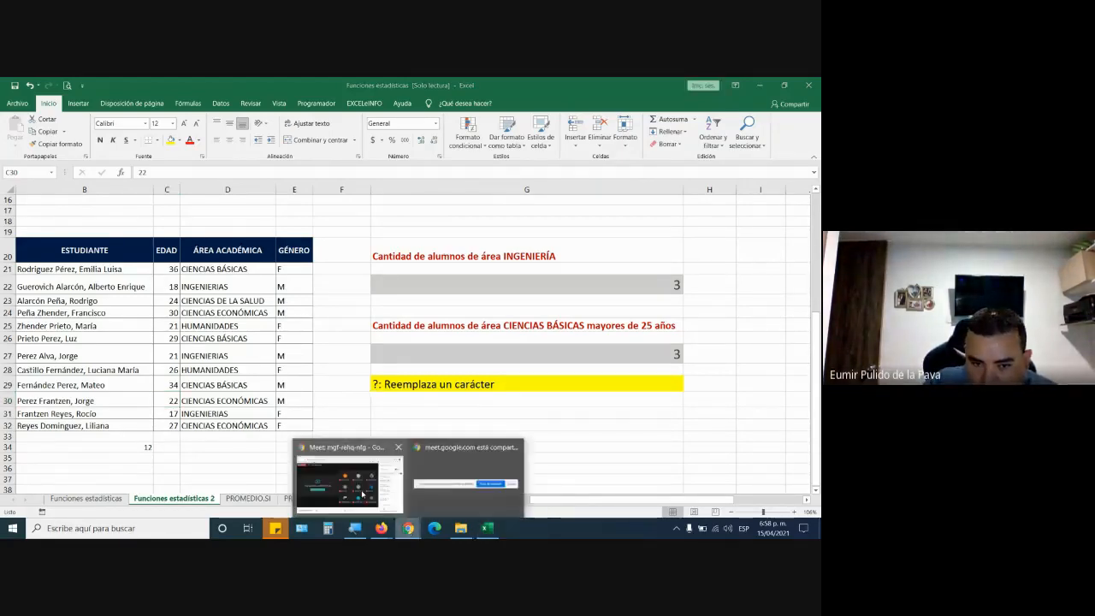
click(347, 475)
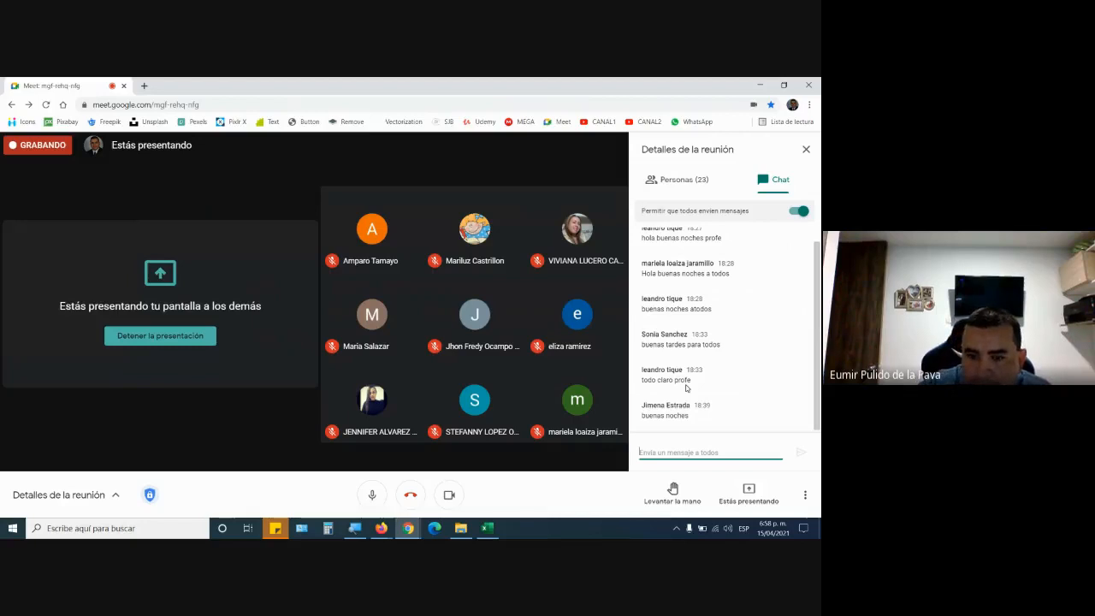
click(487, 529)
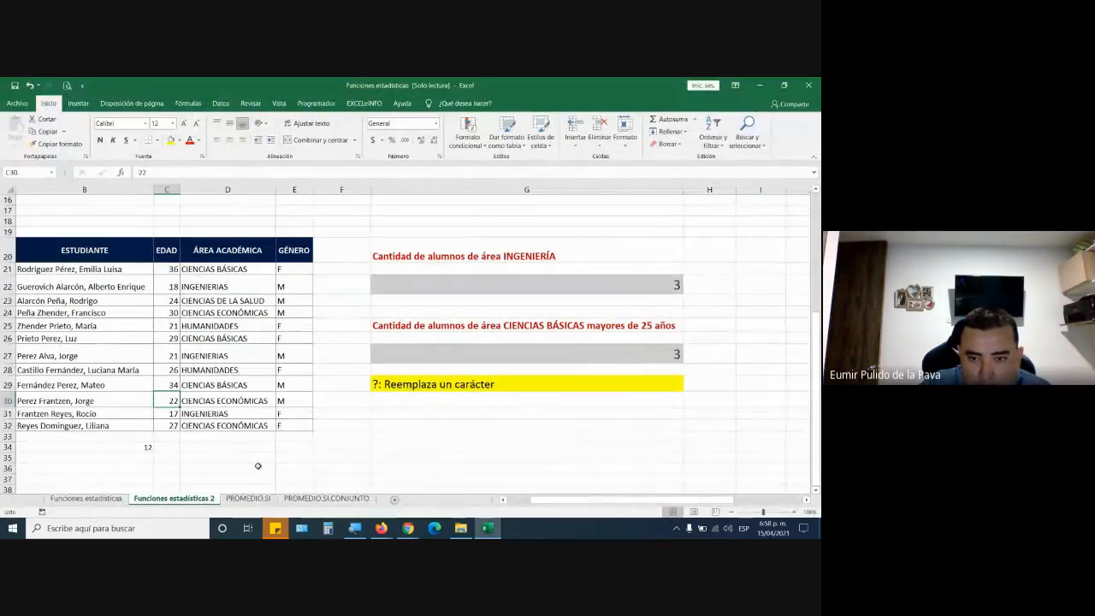
On the PROMEDIO.SI sheet, enlarge the answer cell B14's font to 20 and widen the EDAD column D
click(248, 498)
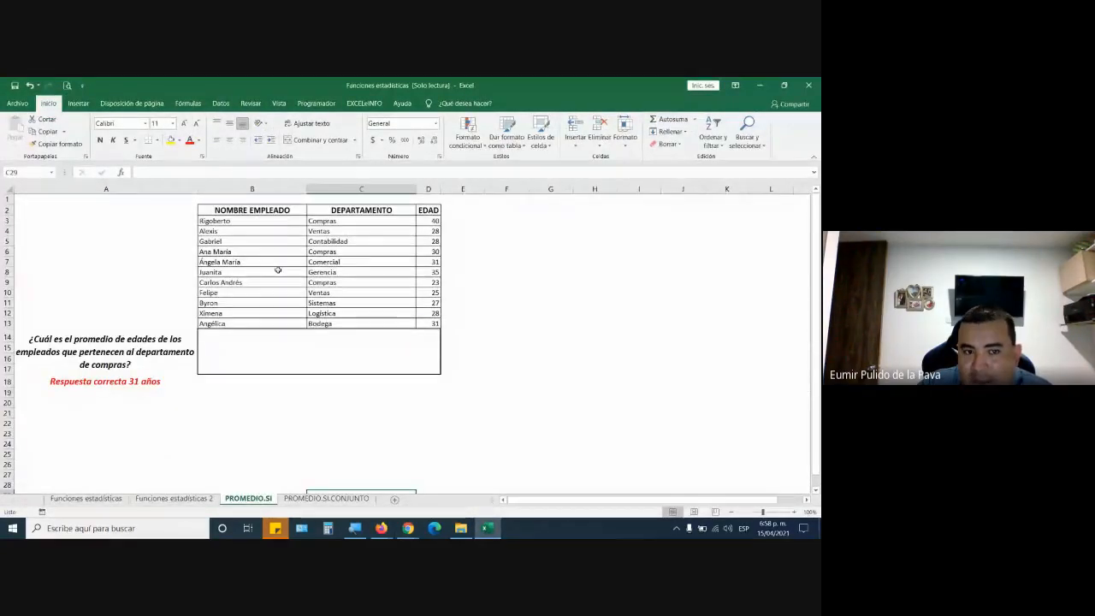
click(283, 358)
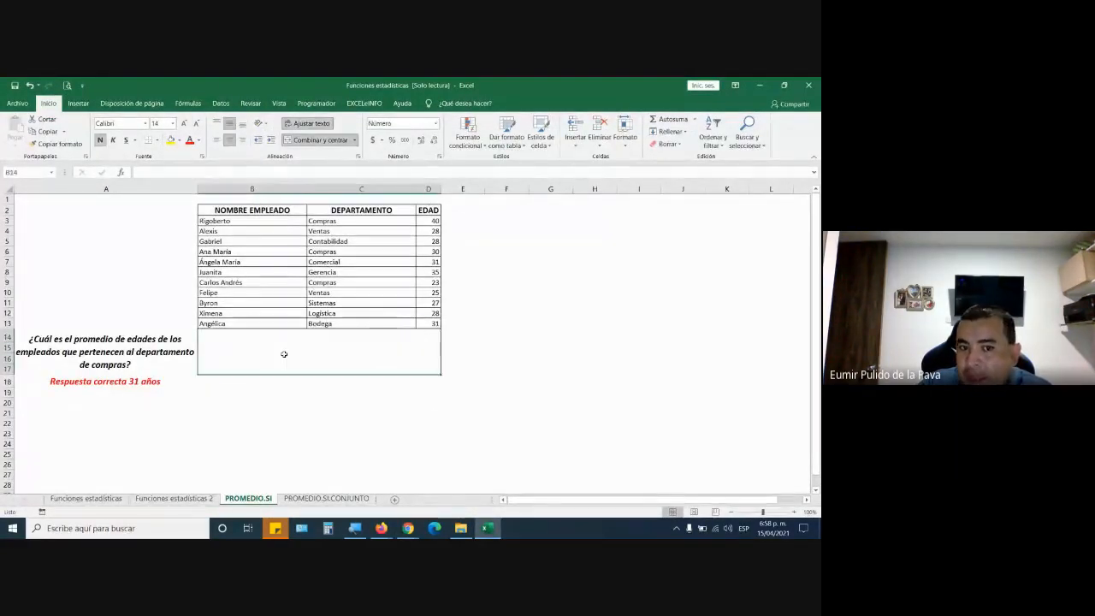
click(183, 123)
click(183, 123)
click(183, 123)
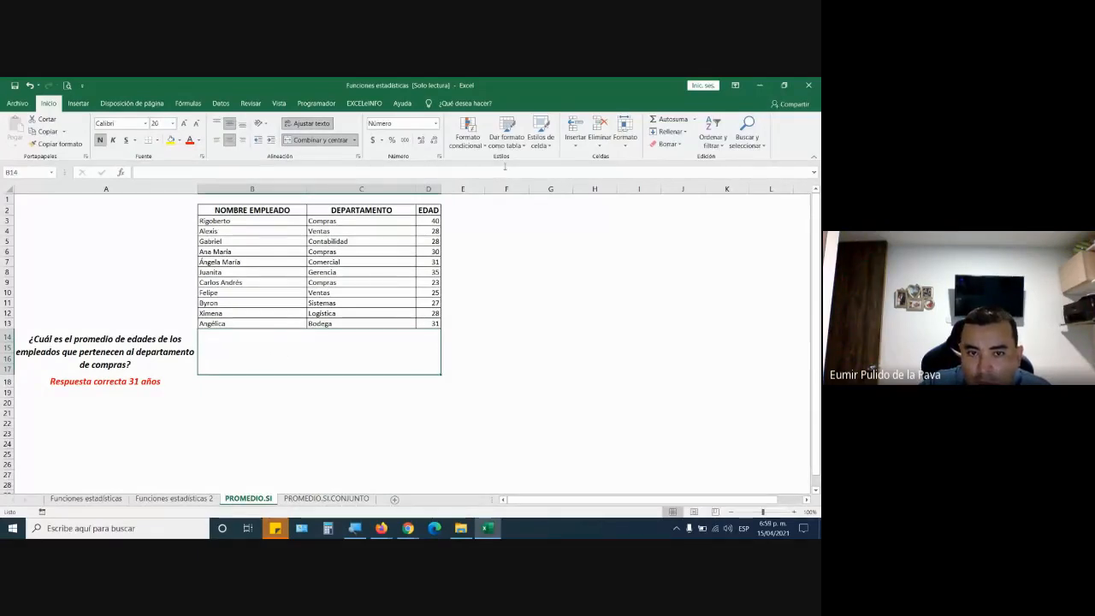
drag(440, 188, 544, 189)
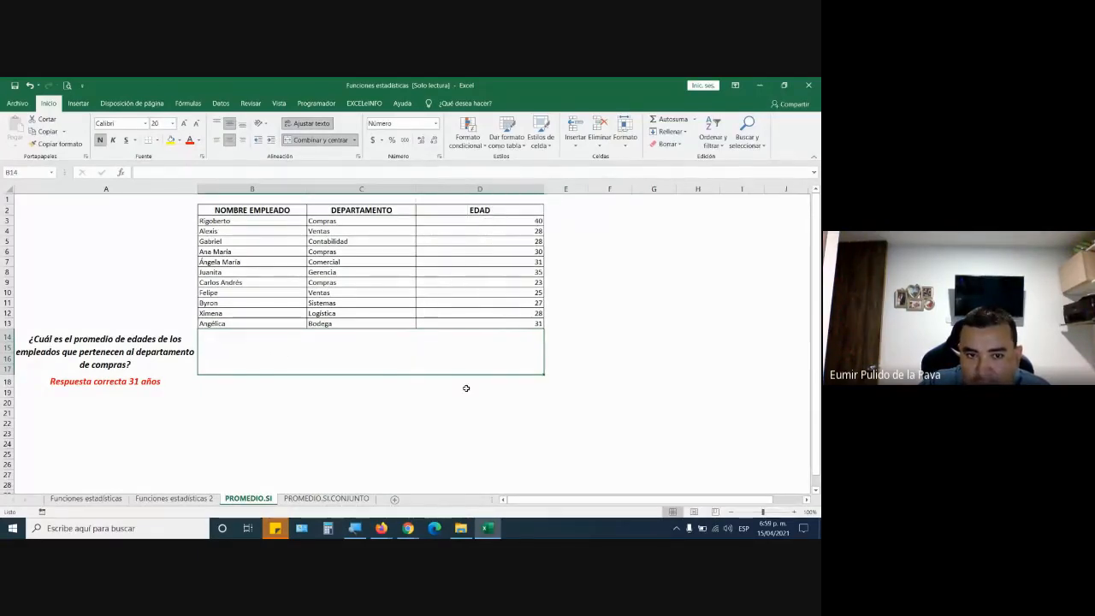
Review the question in A14 and the department column, and start a PROMEDIO.SI formula in B14
click(118, 360)
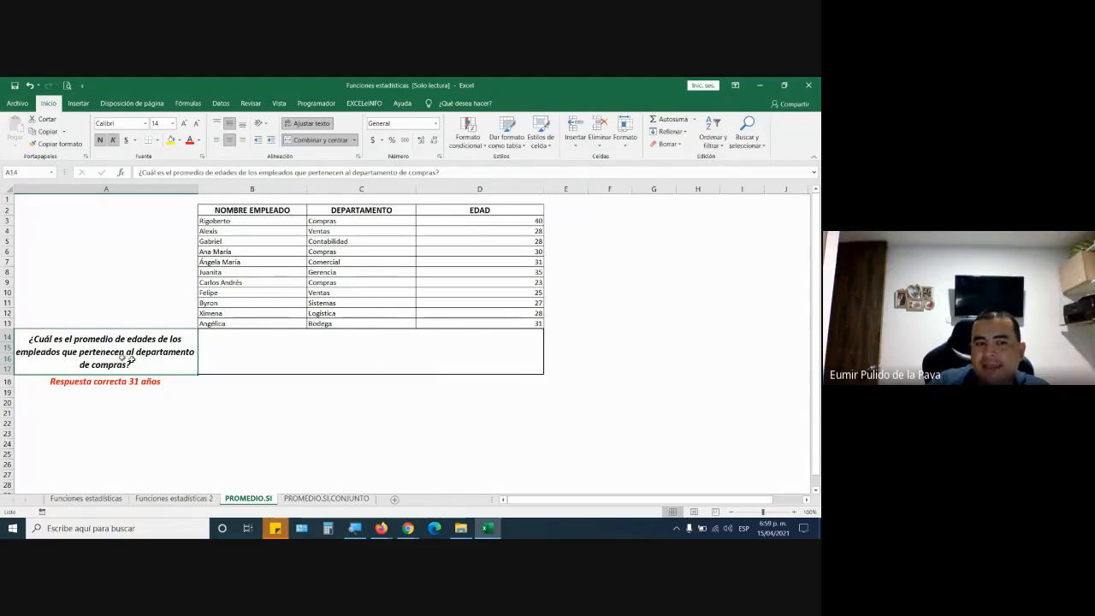
drag(355, 223, 352, 318)
click(354, 357)
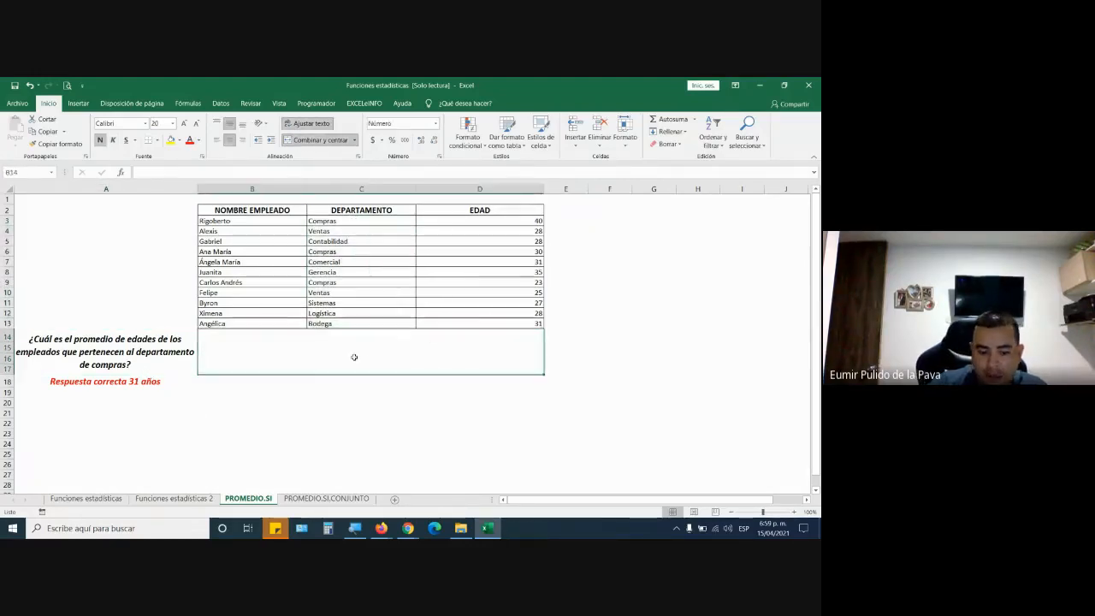
text(=prome)
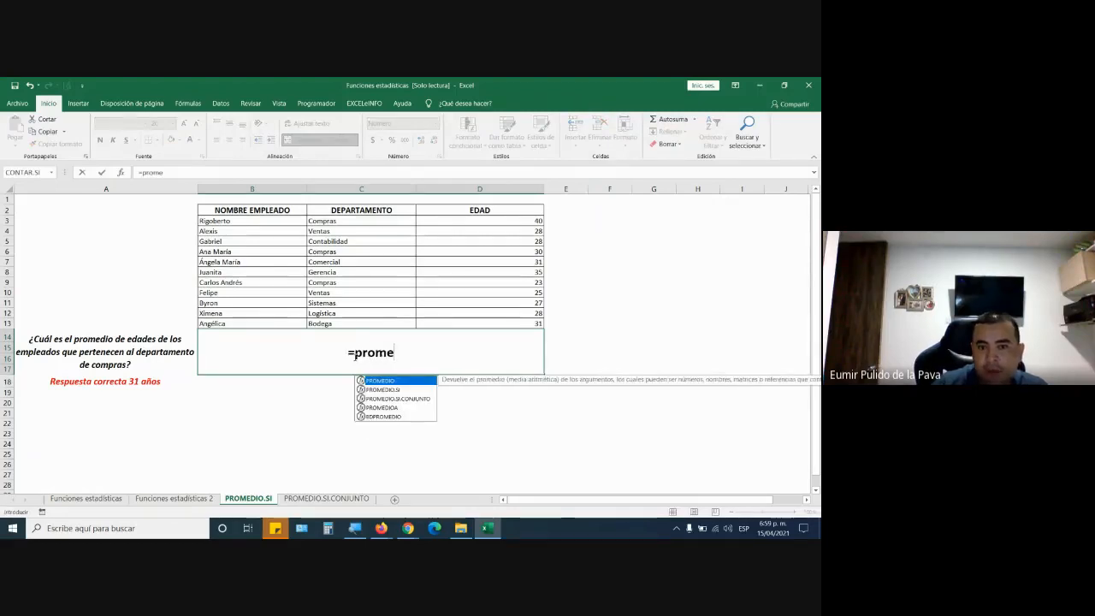
key(Tab)
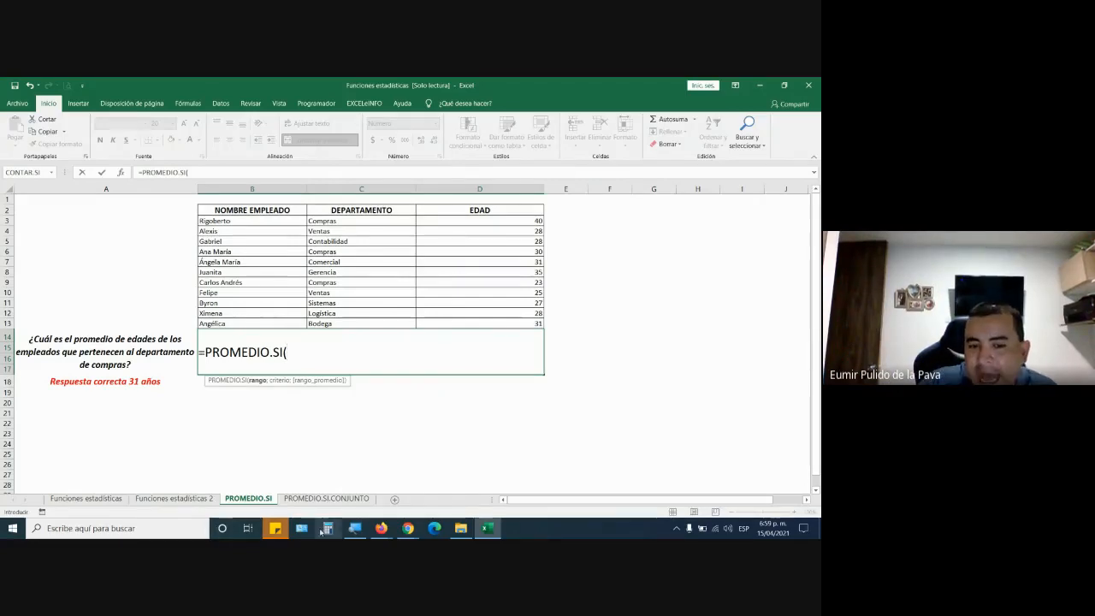
Switch to the Lupa magnifier at 200% and minimize its control window
click(355, 528)
click(374, 487)
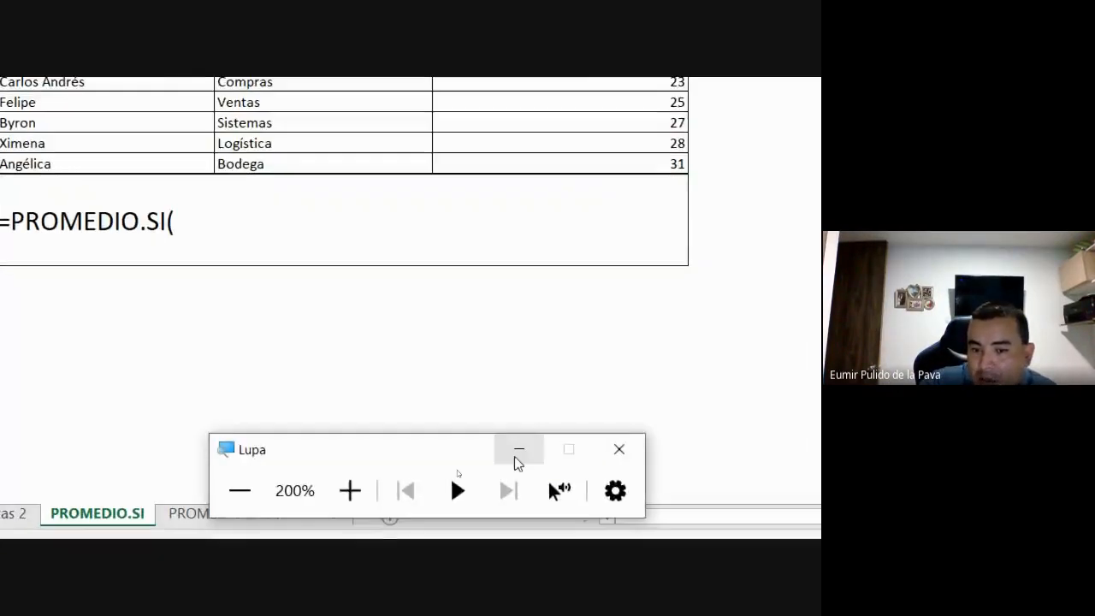
click(446, 463)
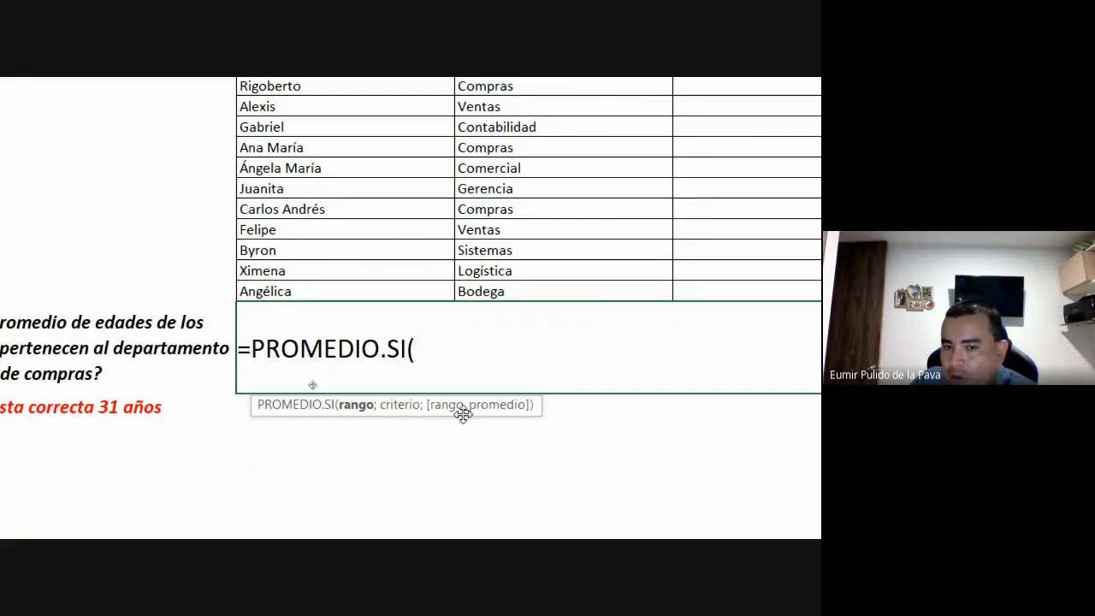
Complete the B14 formula as =PROMEDIO.SI(C3:C13;"compras") and reselect the answer cell
scroll(473, 522, down, 1)
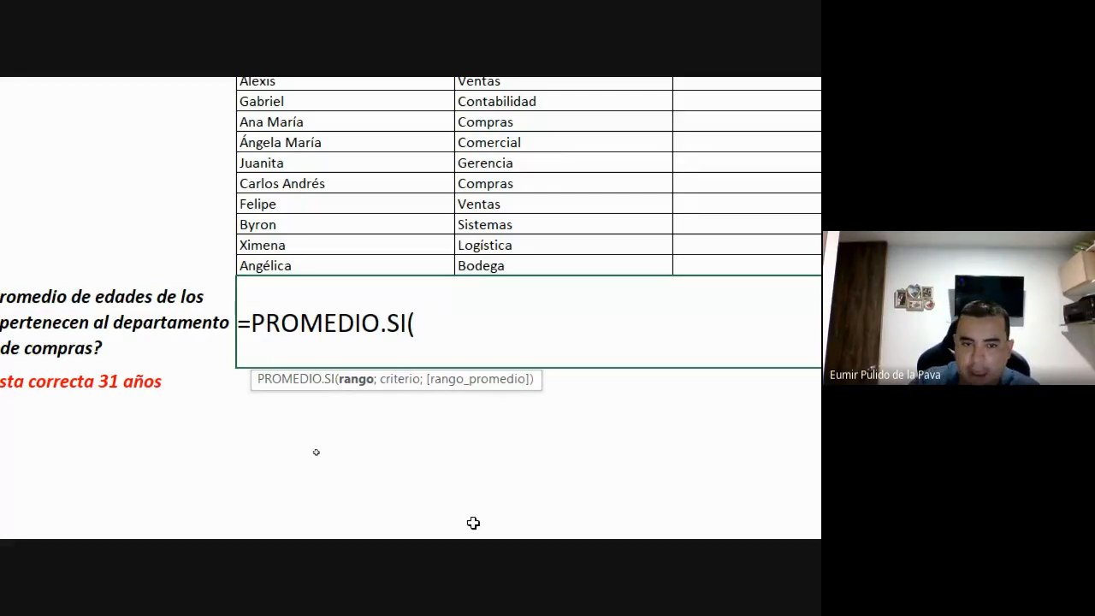
scroll(590, 104, up, 1)
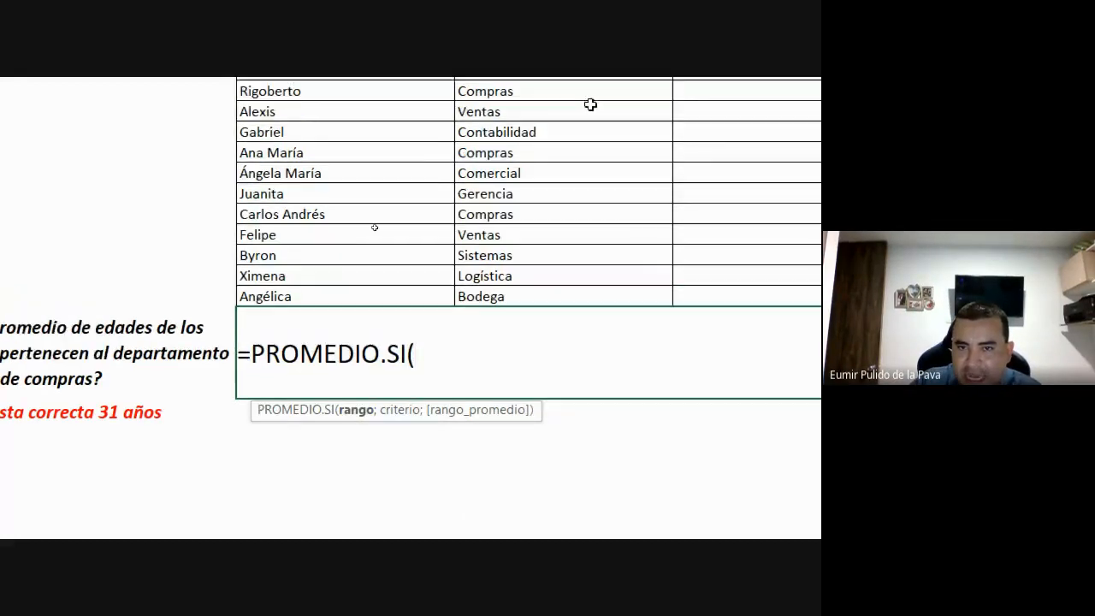
scroll(590, 104, up, 2)
drag(539, 160, 538, 366)
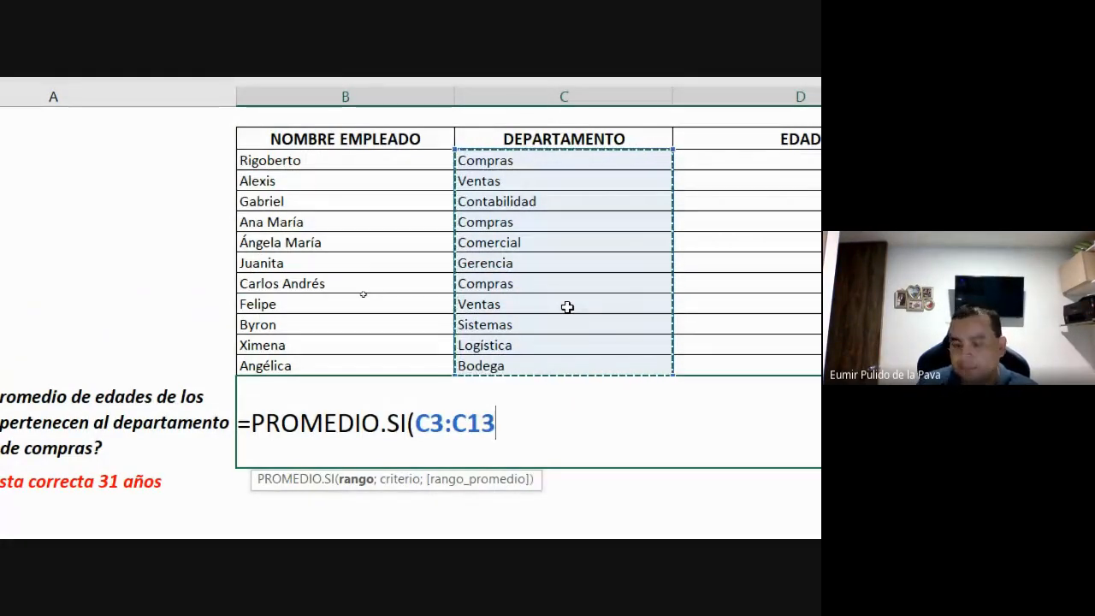
text(;")
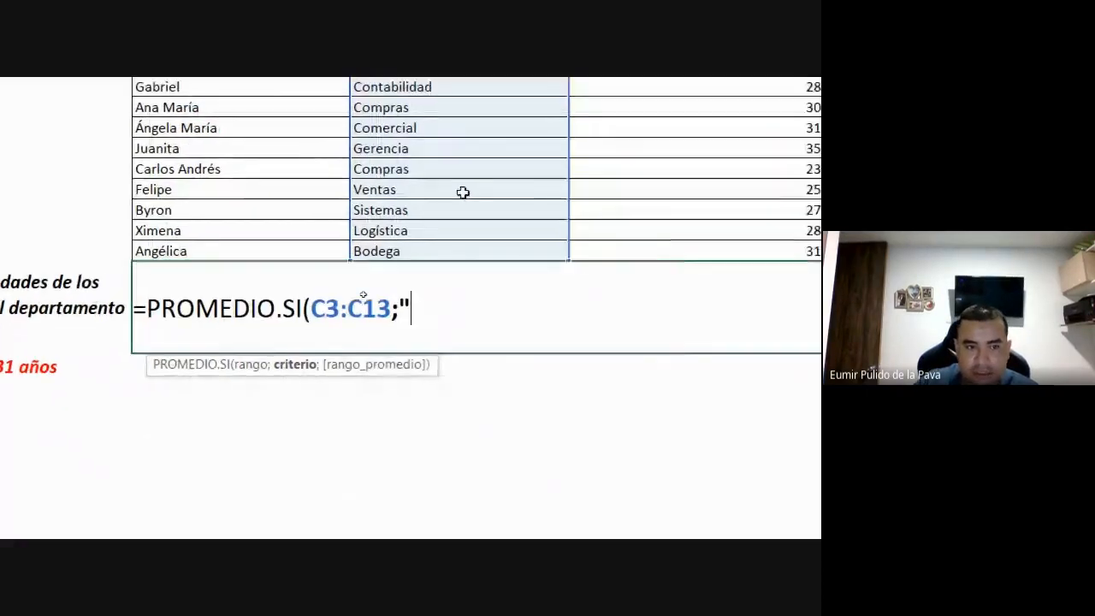
text(comp)
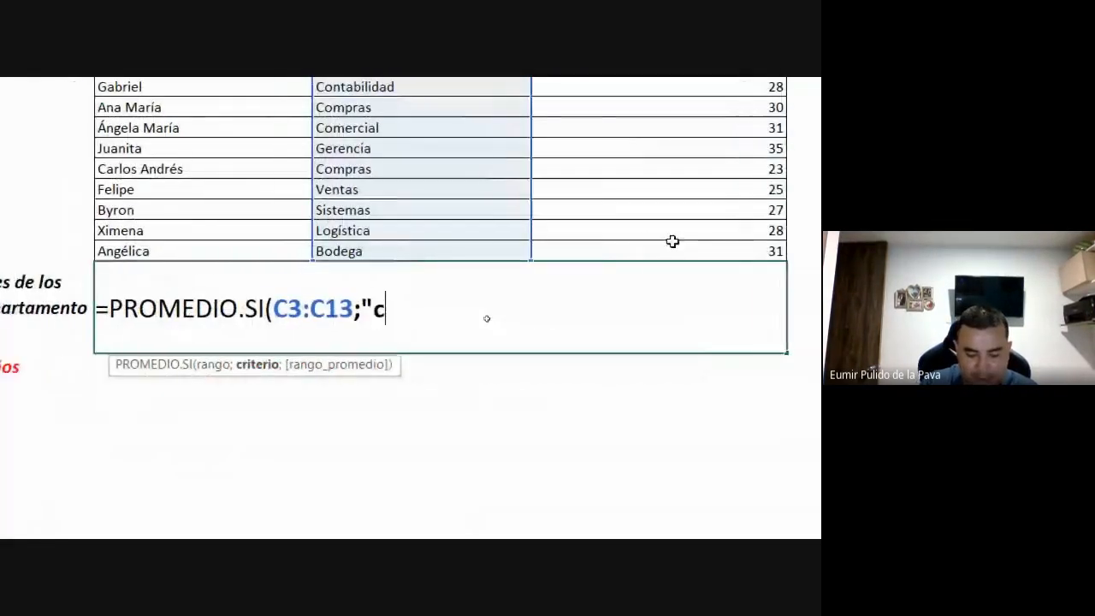
text(ras")
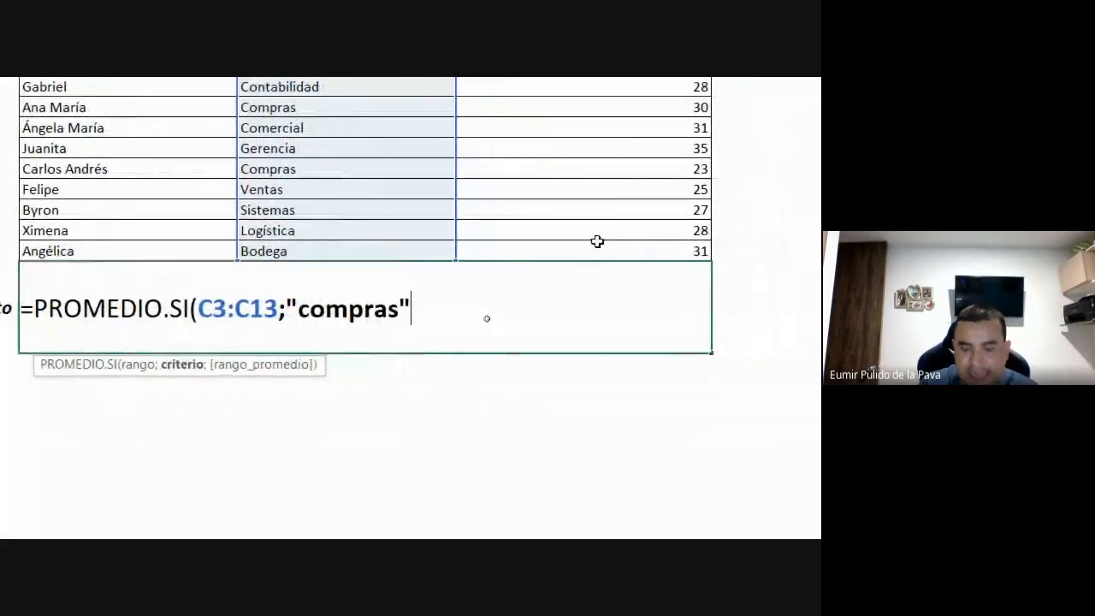
text())
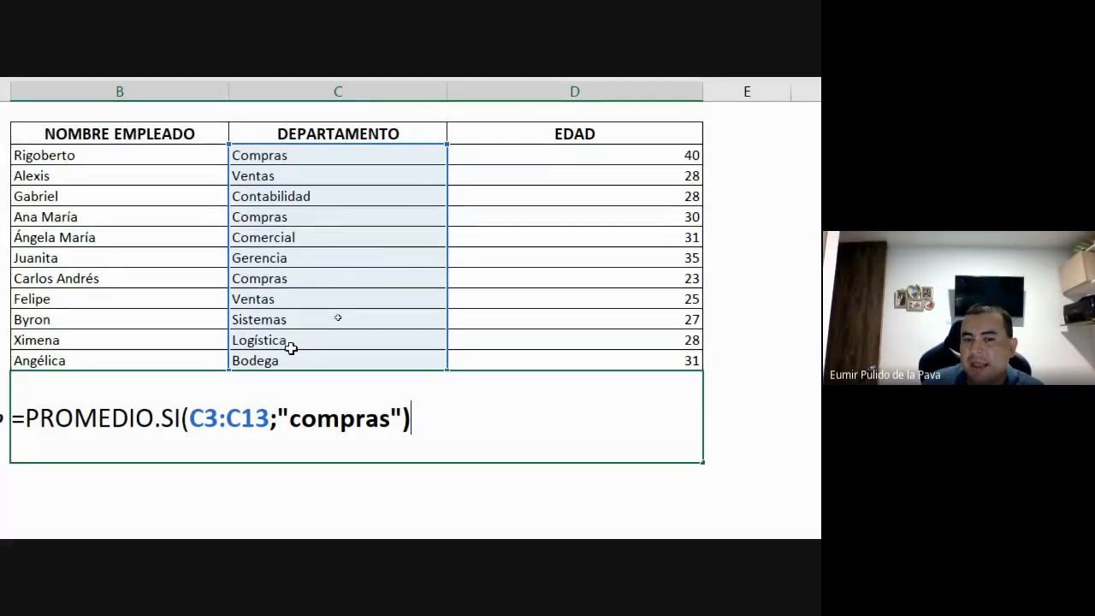
key(Return)
click(551, 256)
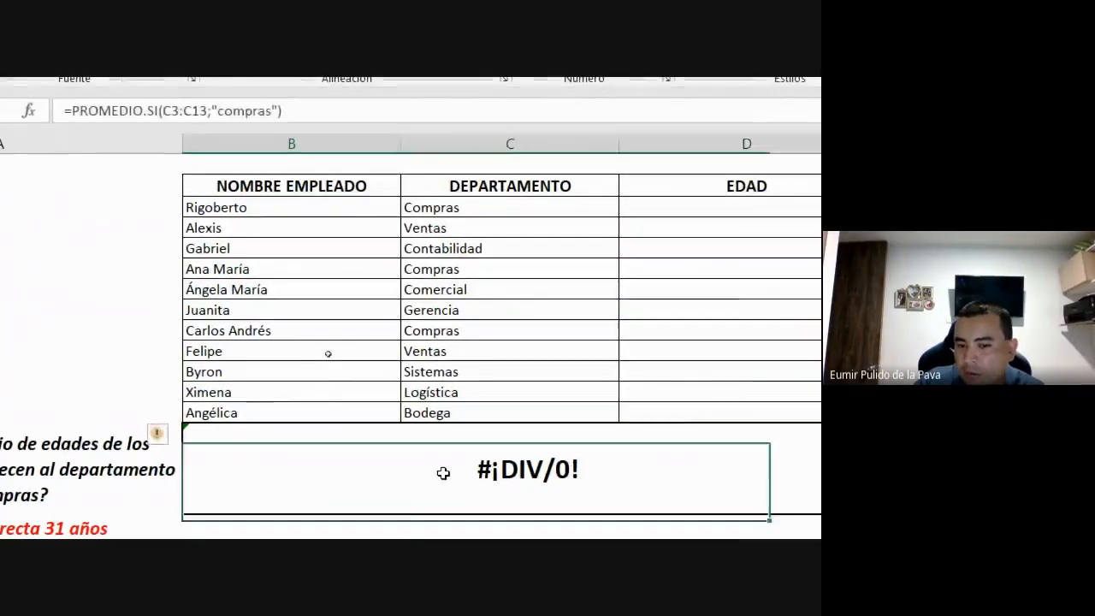
Review the department range C3:C13 and reopen the PROMEDIO.SI formula in B14 for editing
drag(469, 211, 462, 412)
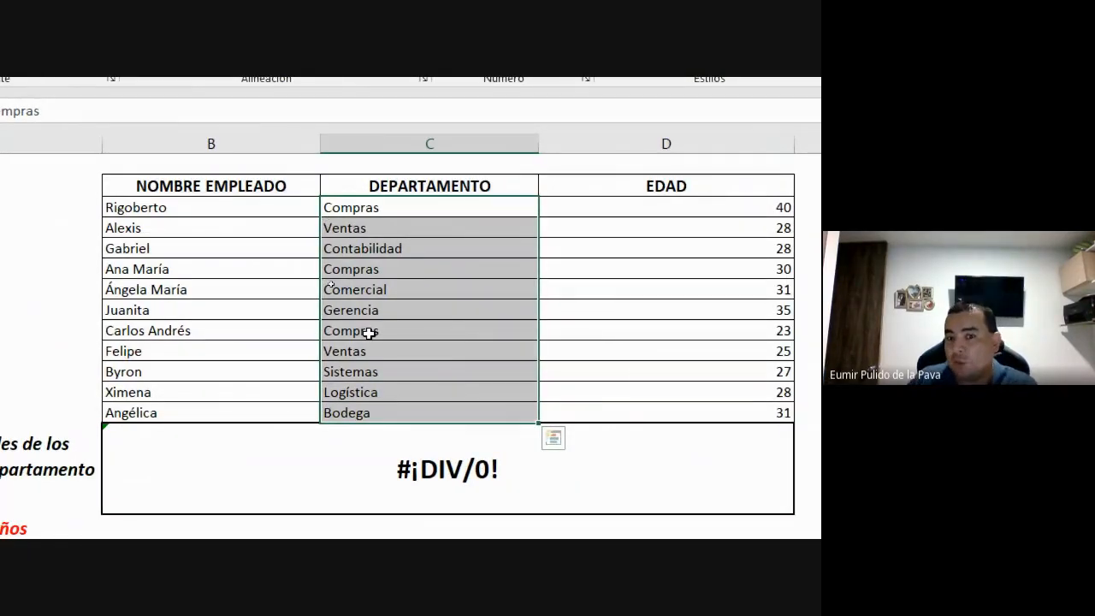
click(536, 476)
double_click(536, 478)
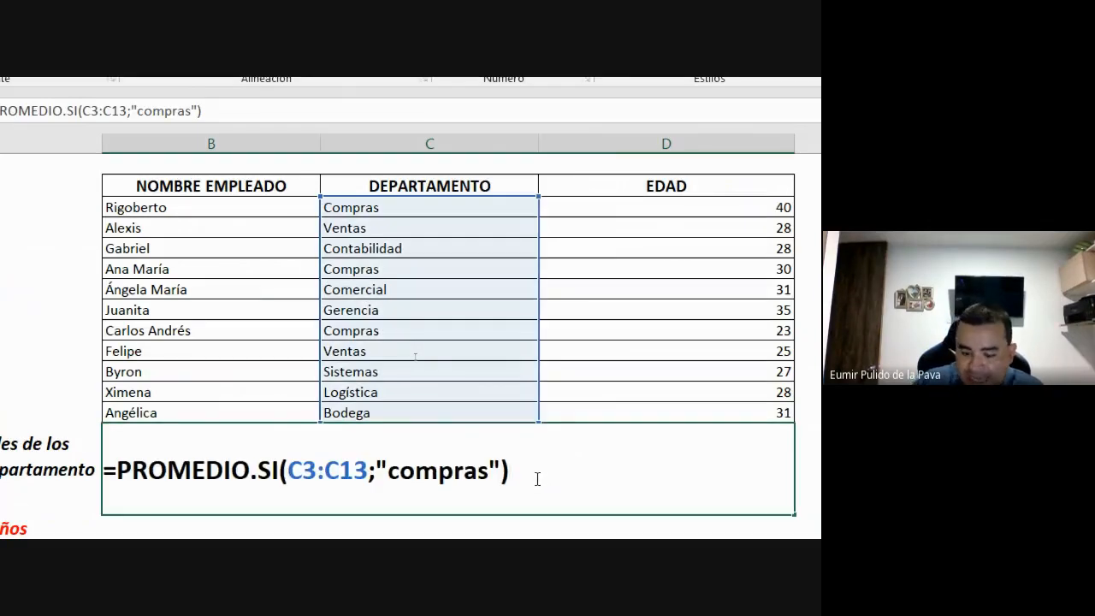
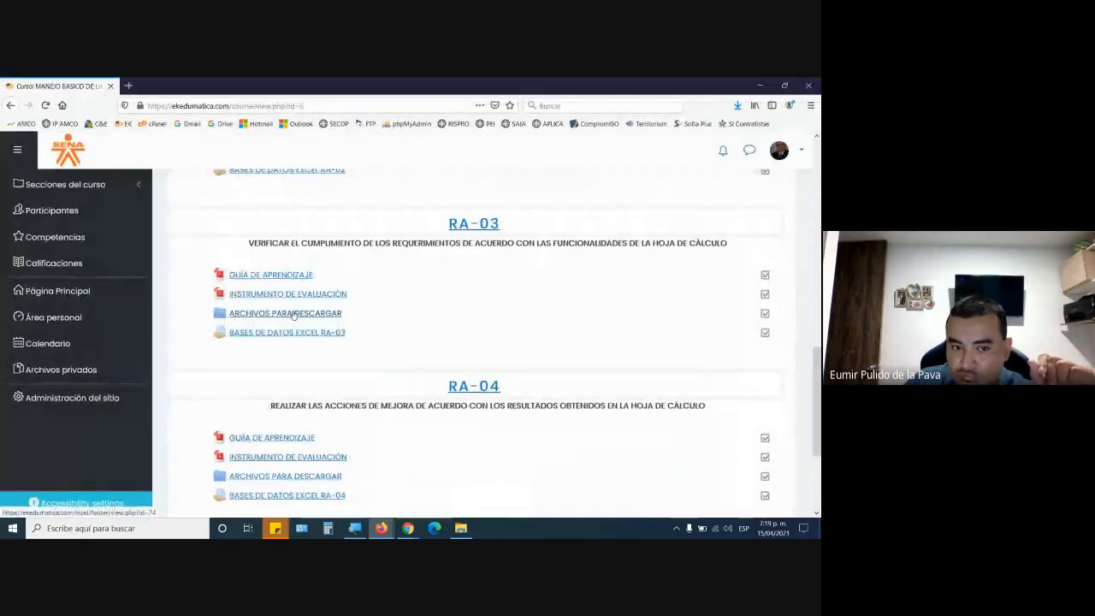
From the RA-03 folder ARCHIVOS PARA DESCARGAR, open Formato condicional.xlsx in Excel and enable editing, checking the Meet chat in between
click(294, 315)
click(408, 527)
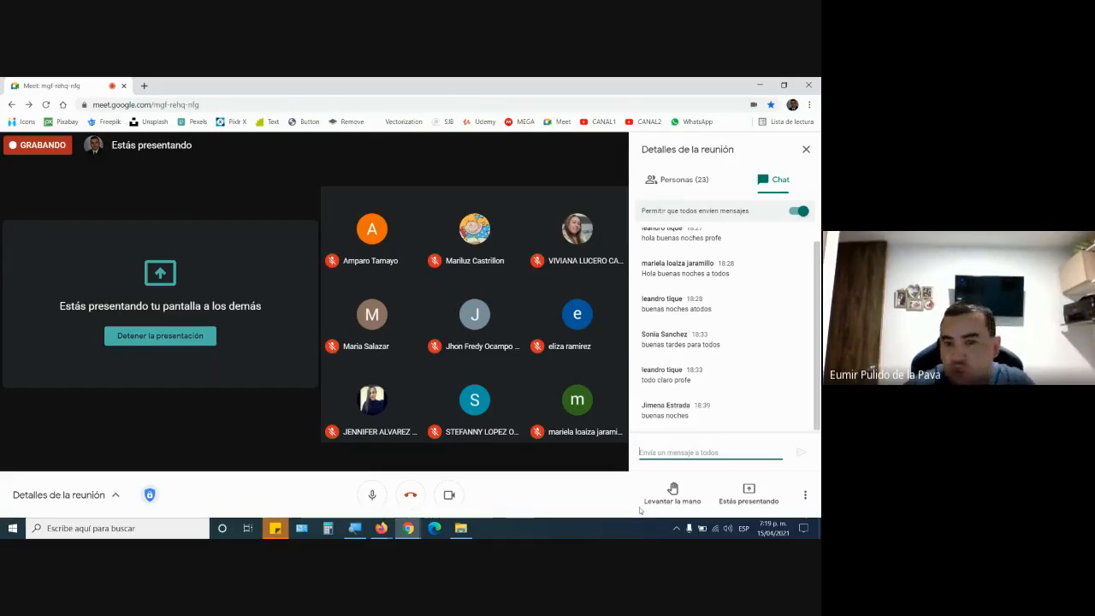
click(408, 528)
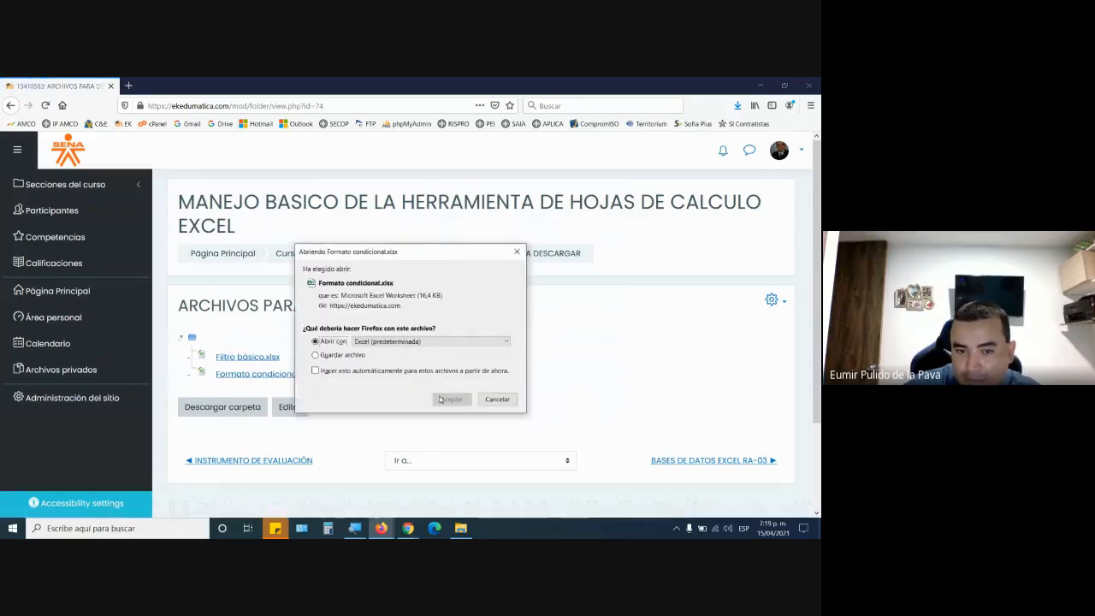
click(452, 397)
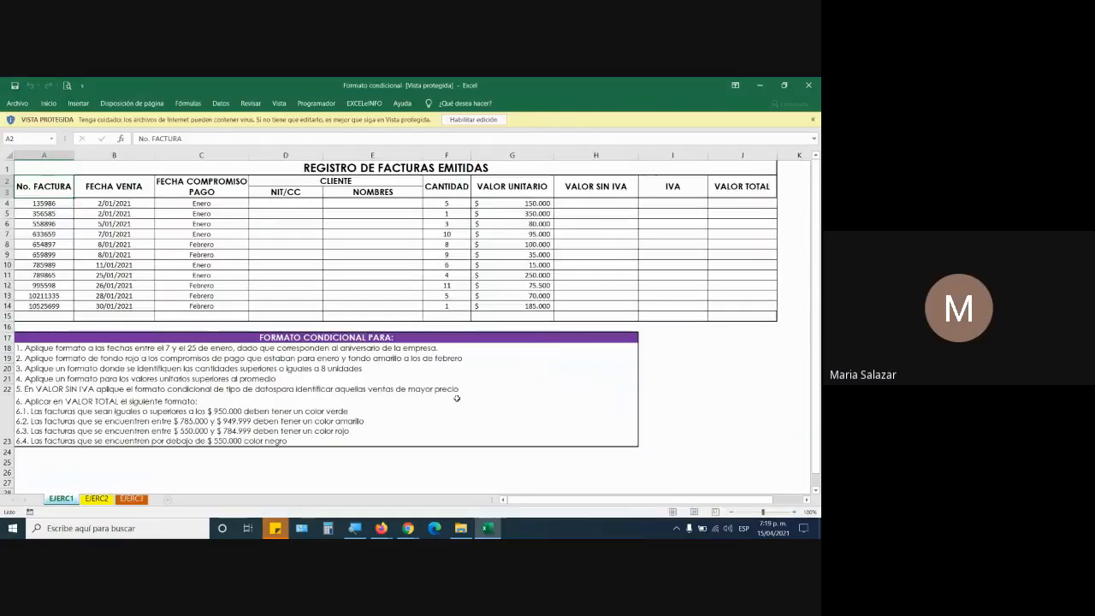
click(453, 119)
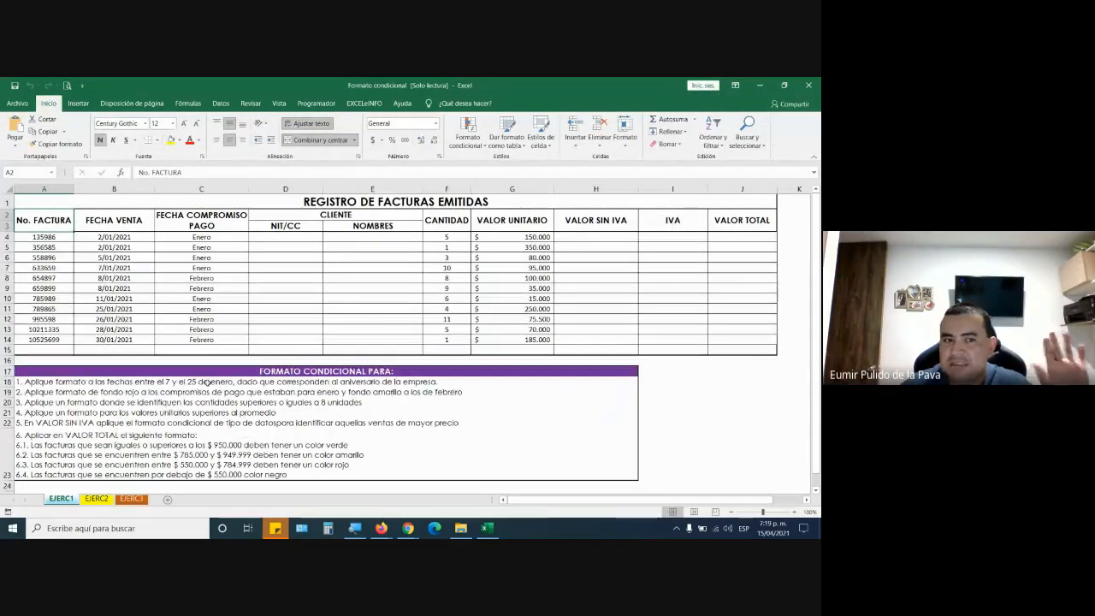
Format instruction 1 in A18 as bold, size 16 with yellow fill, and widen column H to fit the whole sentence
drag(43, 237, 47, 342)
drag(113, 237, 114, 341)
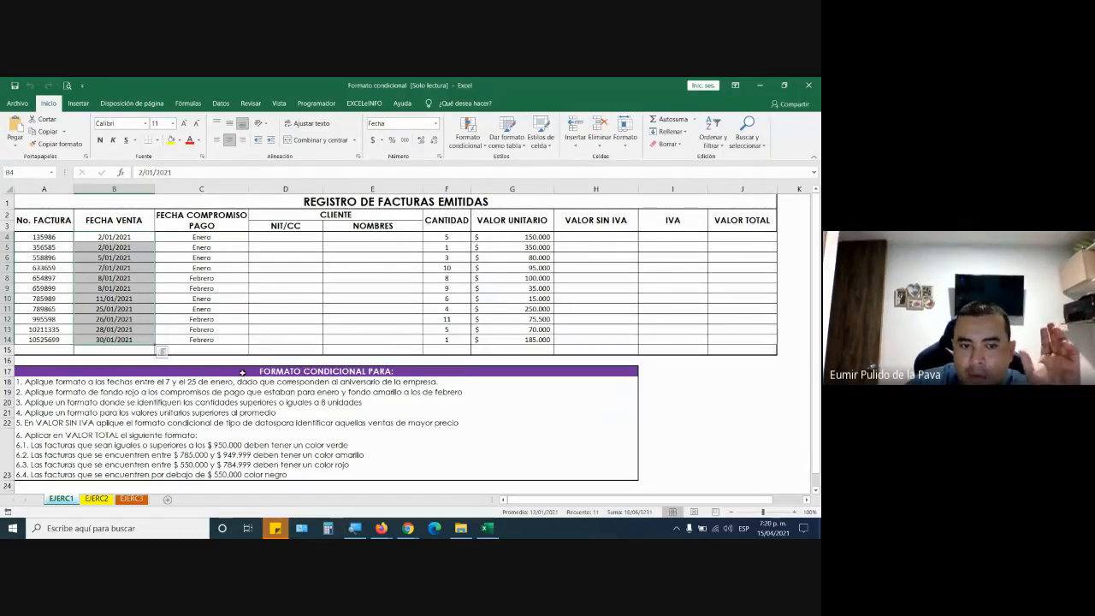
click(241, 382)
click(185, 125)
click(184, 124)
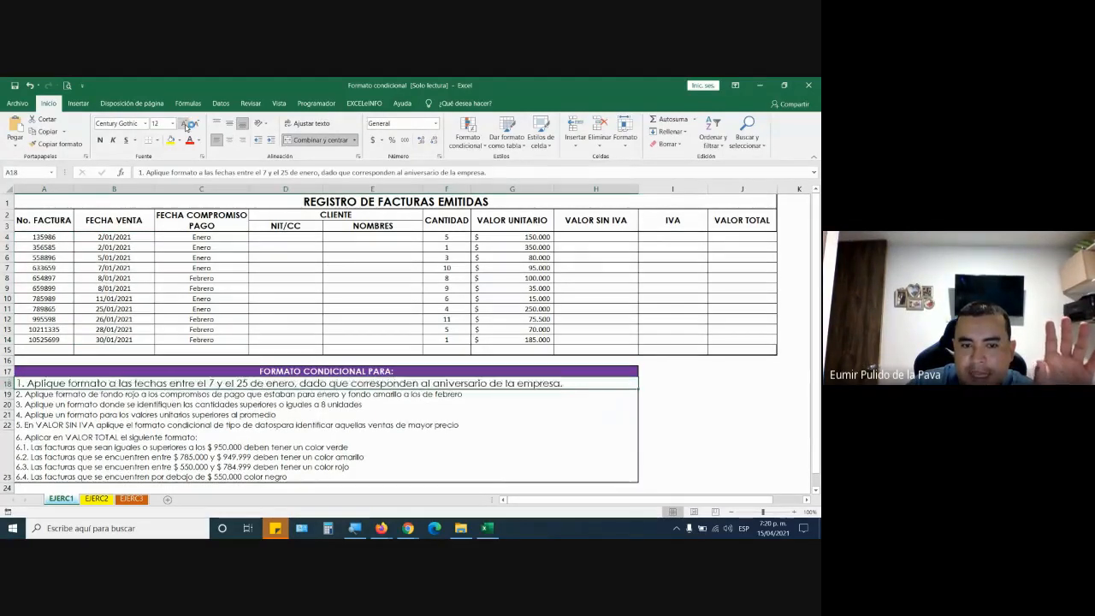
click(186, 126)
click(186, 126)
click(199, 126)
click(200, 127)
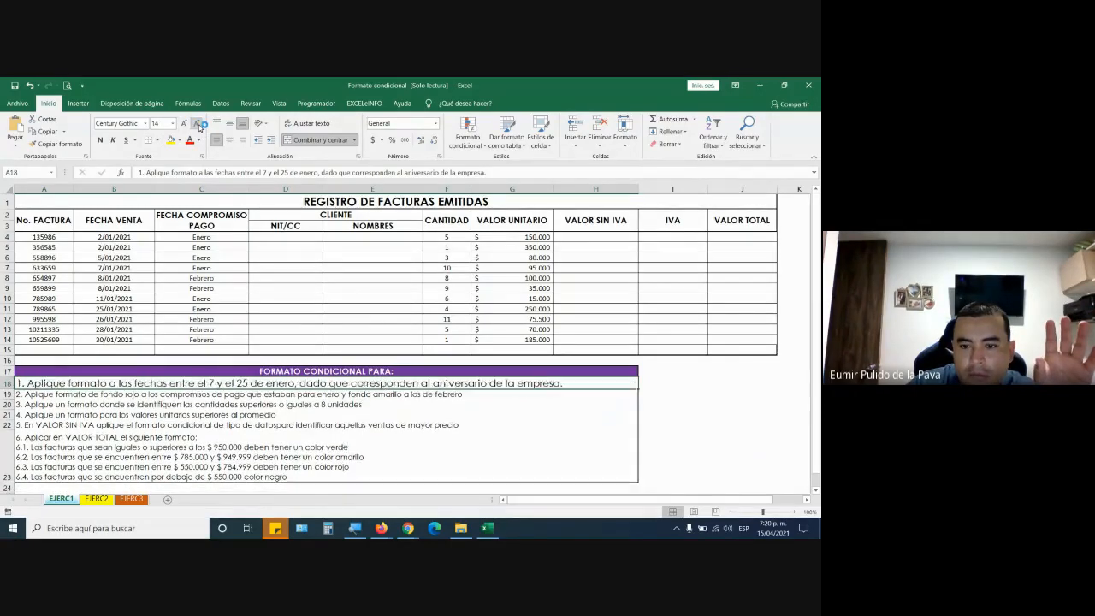
click(185, 124)
click(170, 139)
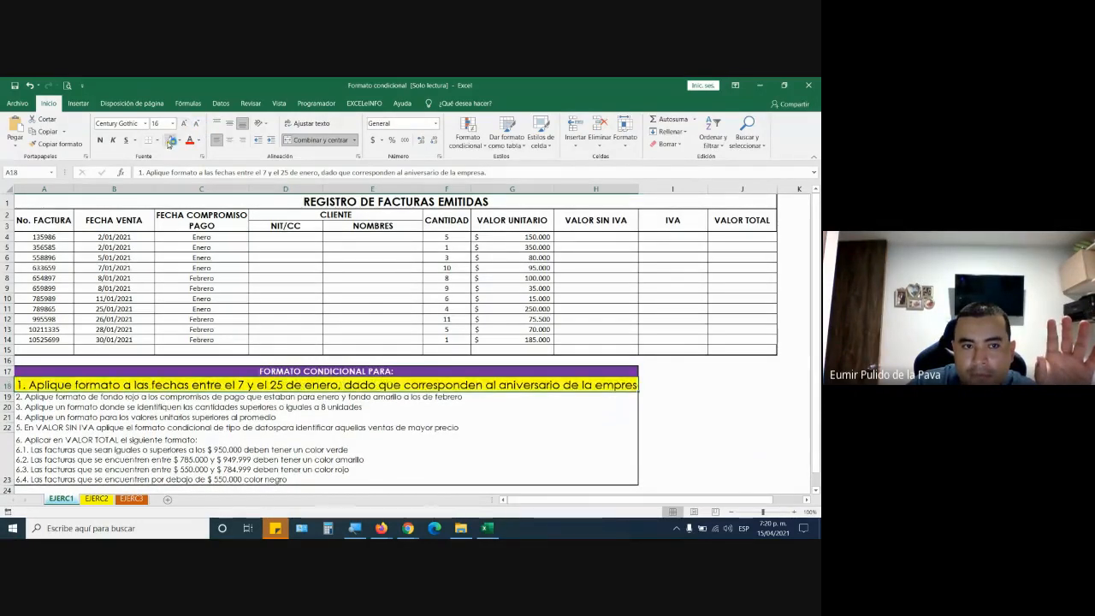
click(101, 140)
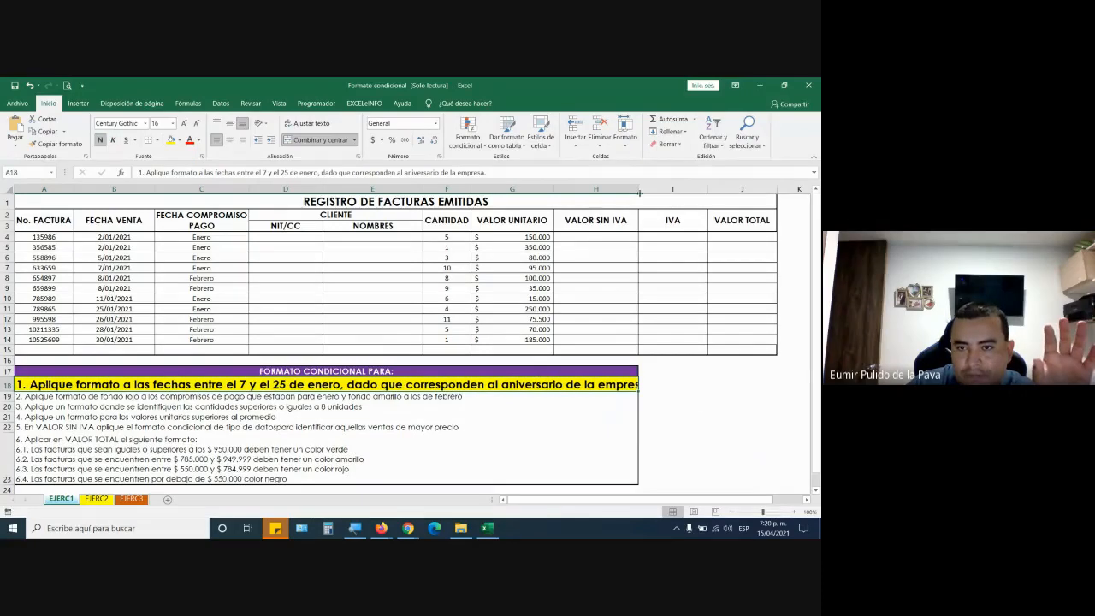
drag(707, 188, 707, 188)
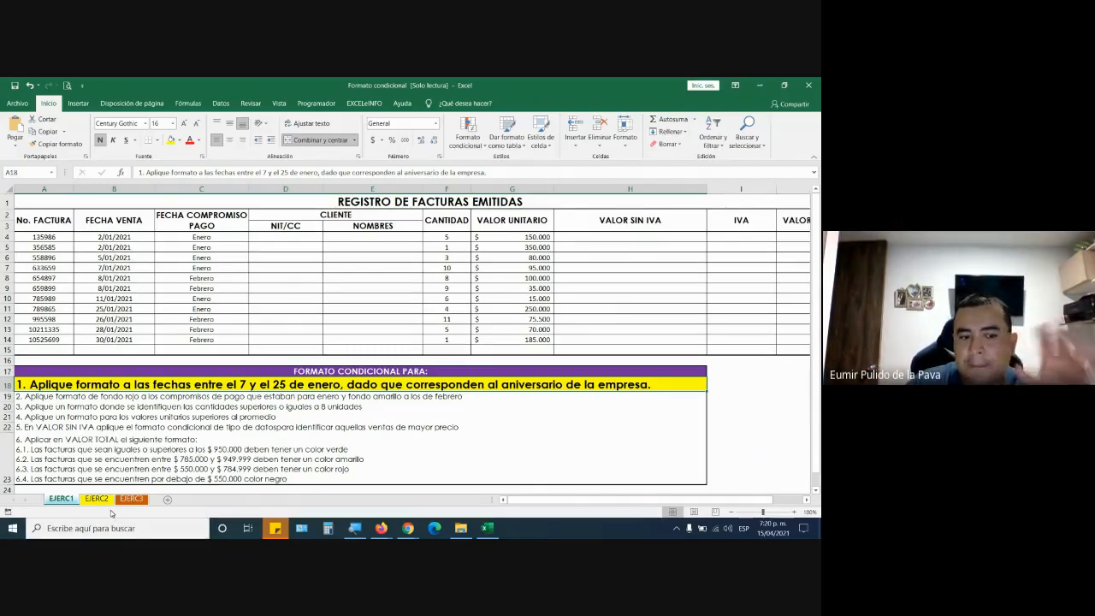
Look at the late-arrivals exercise on sheet EJERC2 and return to sheet EJERC1
click(61, 500)
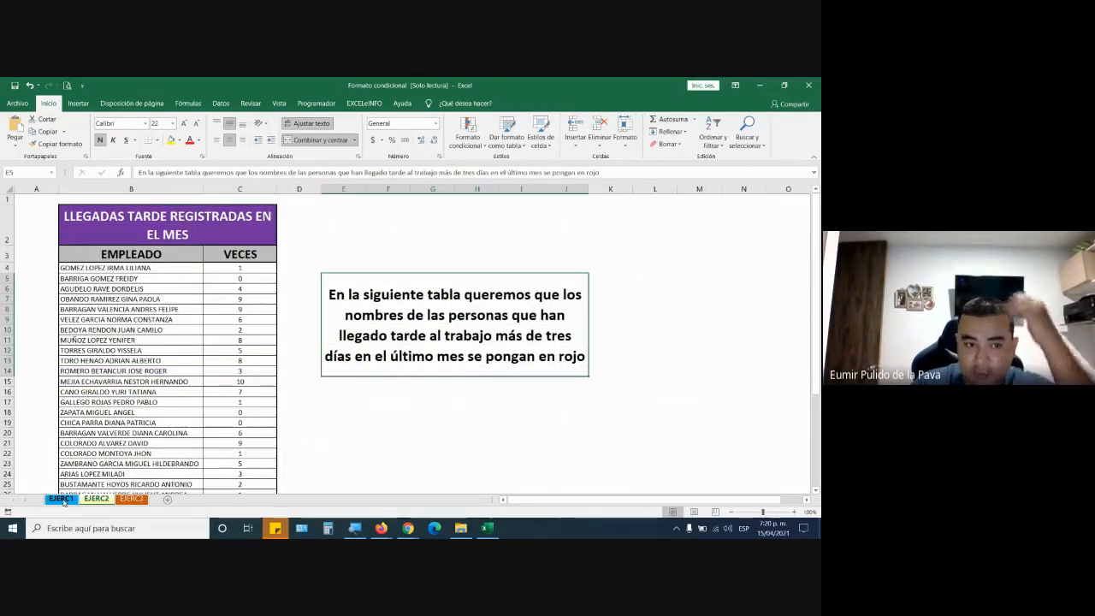
click(62, 500)
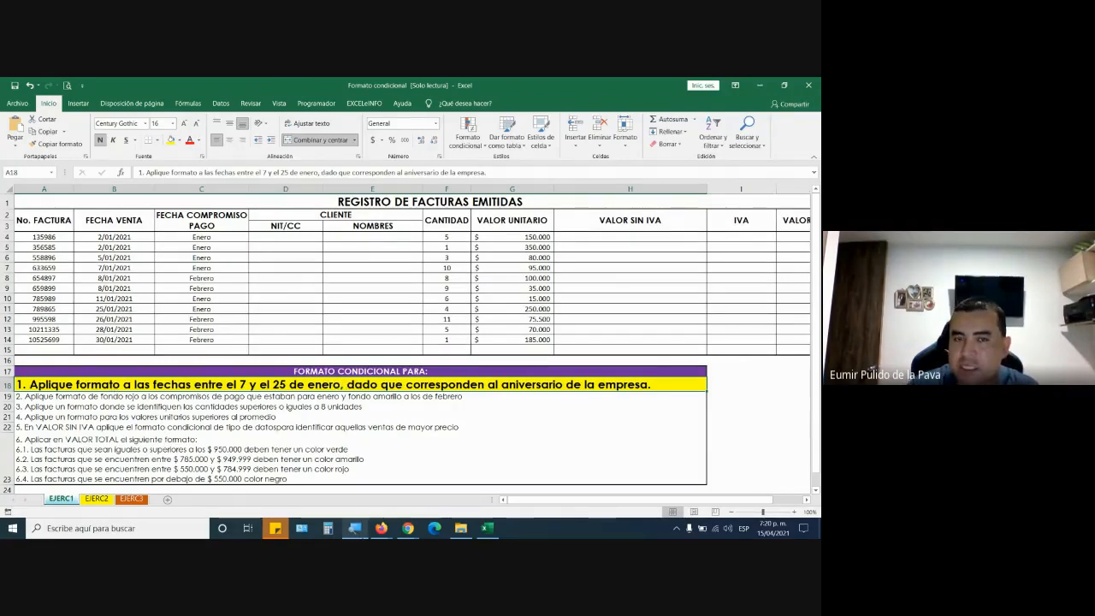
mouse_move(354, 528)
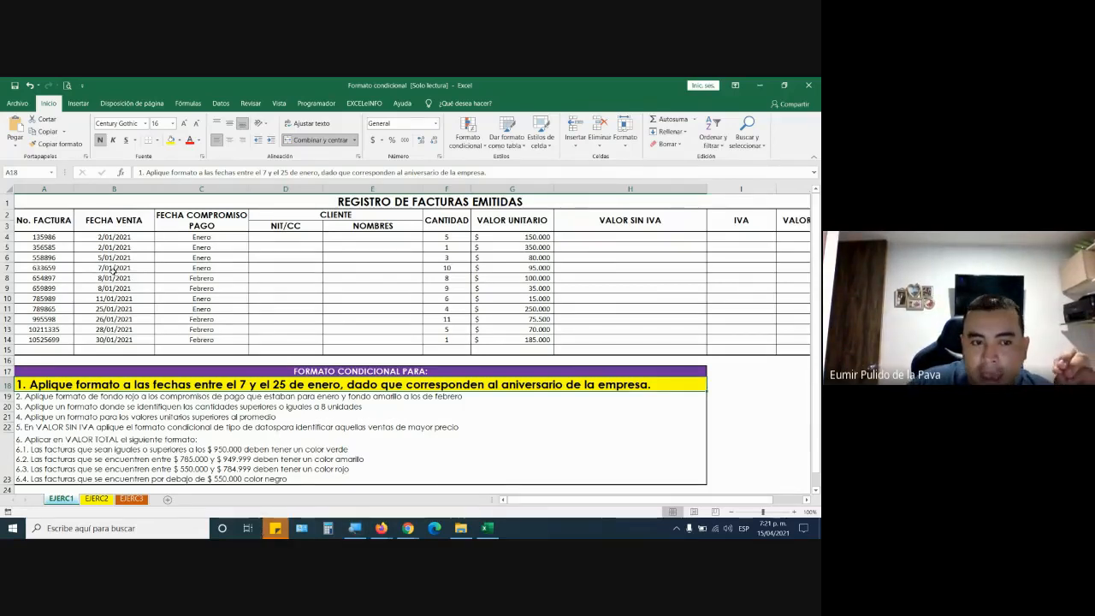
Manually fill the sale dates from 7/01/2021 to 25/01/2021 in B7:B11 with yellow
drag(113, 268, 114, 309)
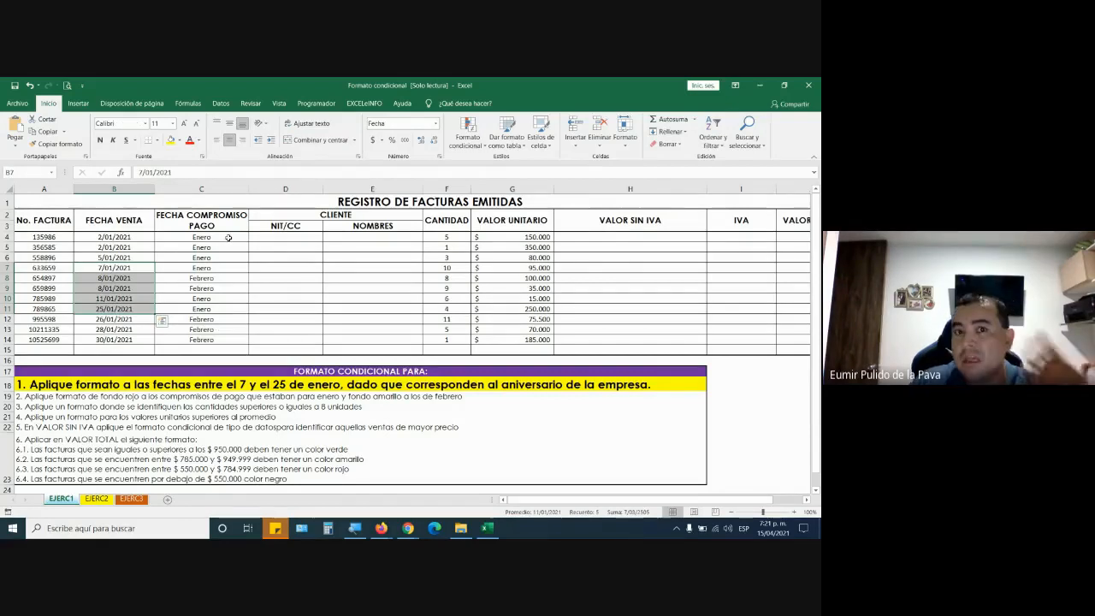
click(171, 140)
click(220, 307)
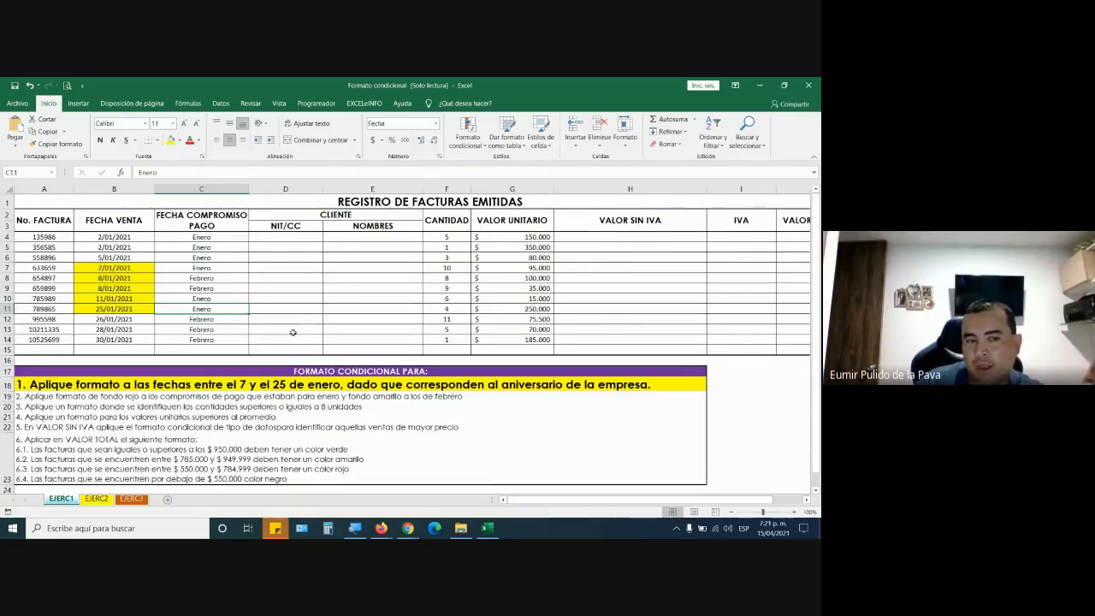
drag(115, 268, 114, 309)
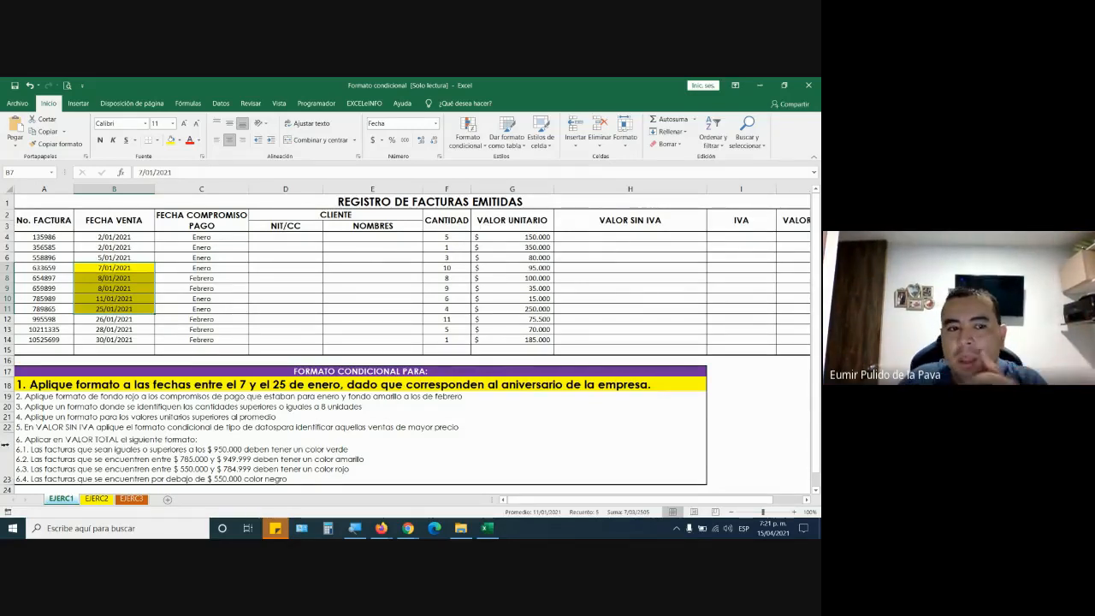
click(103, 341)
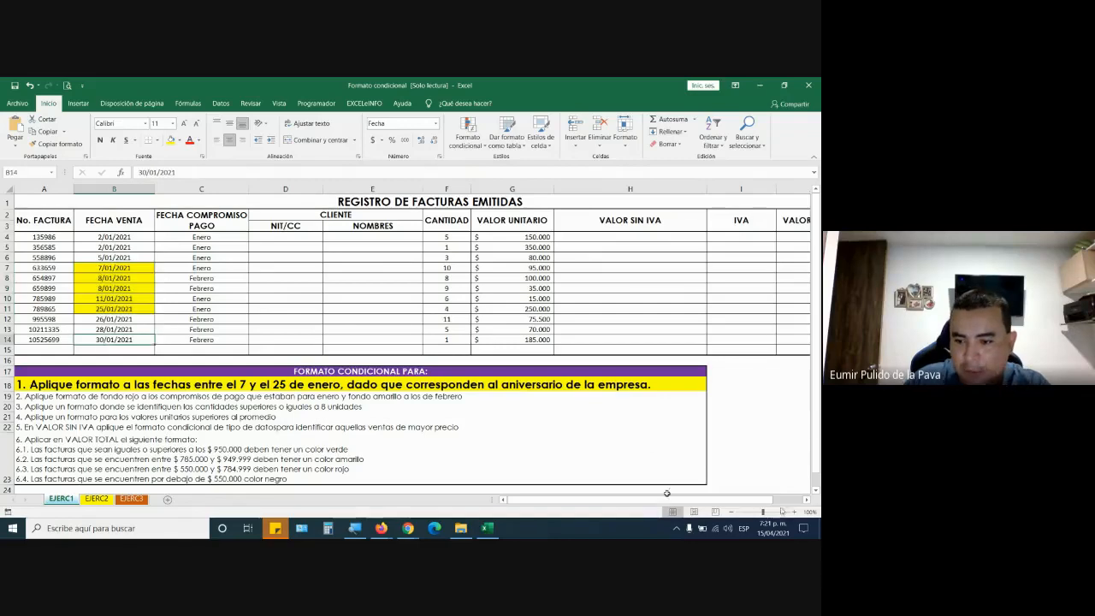
Change the sale date in B14 to 15/01/2021, fill that cell yellow and select the highlighted dates B7:B11
click(793, 512)
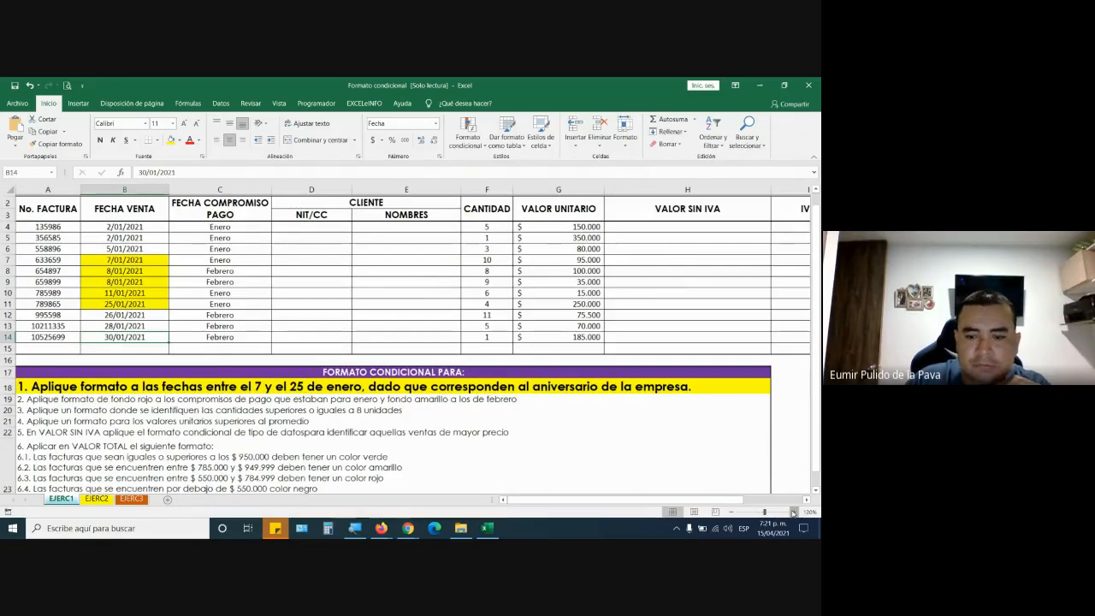
click(793, 511)
click(503, 500)
scroll(187, 351, up, 2)
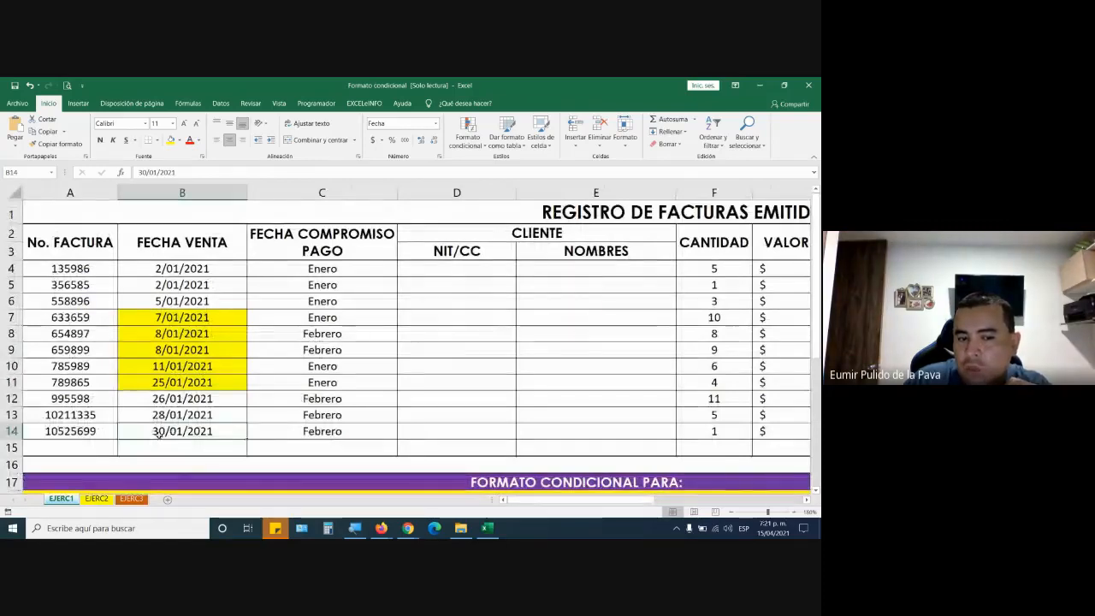
double_click(155, 431)
drag(156, 431, 166, 431)
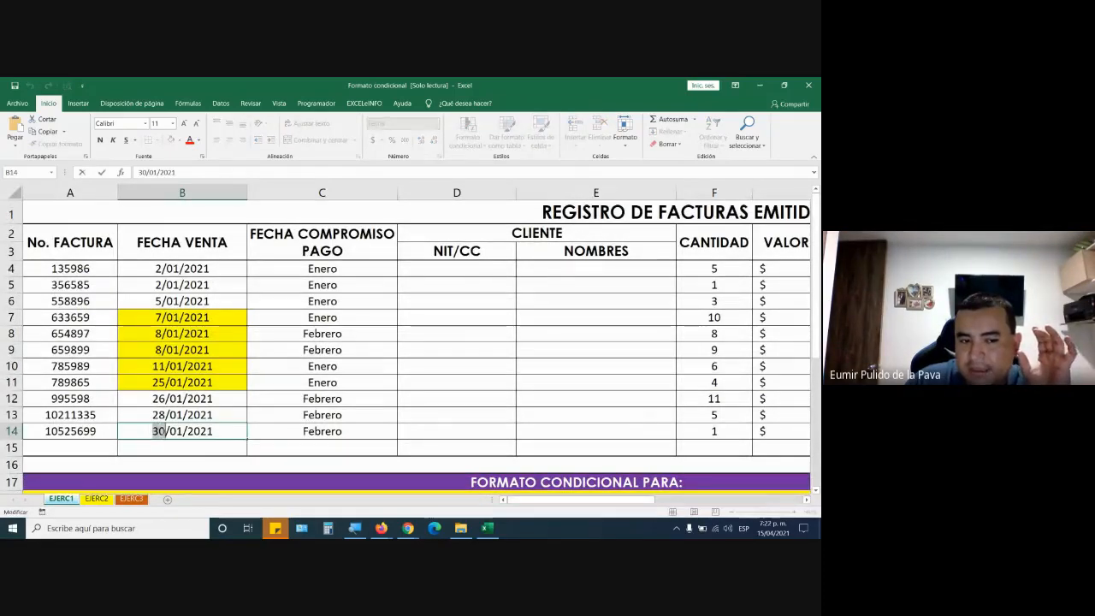
text(15)
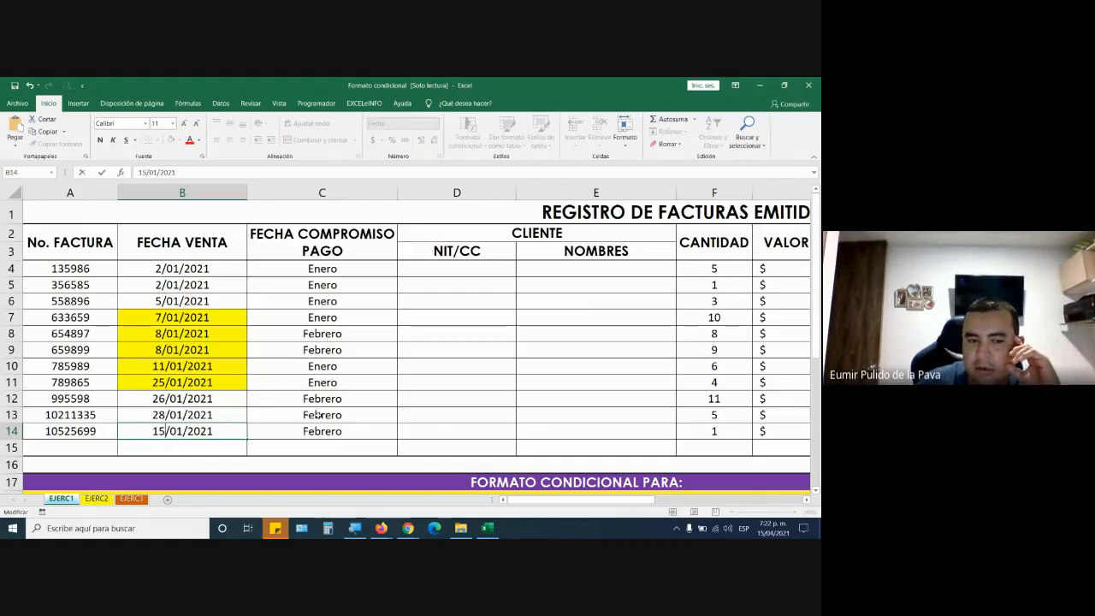
key(Return)
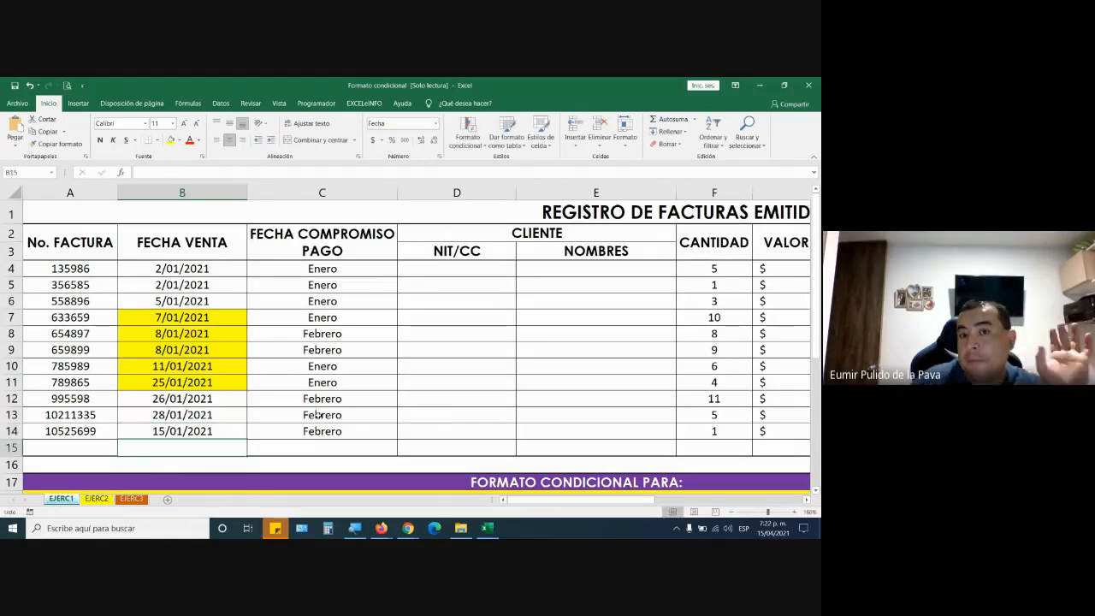
click(199, 431)
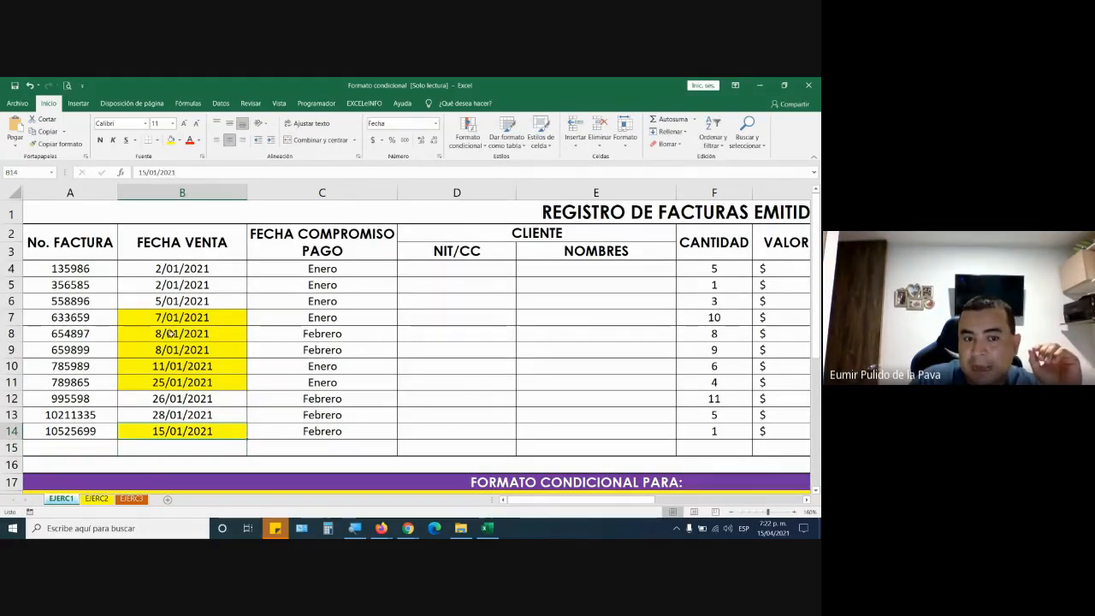
drag(173, 322, 244, 387)
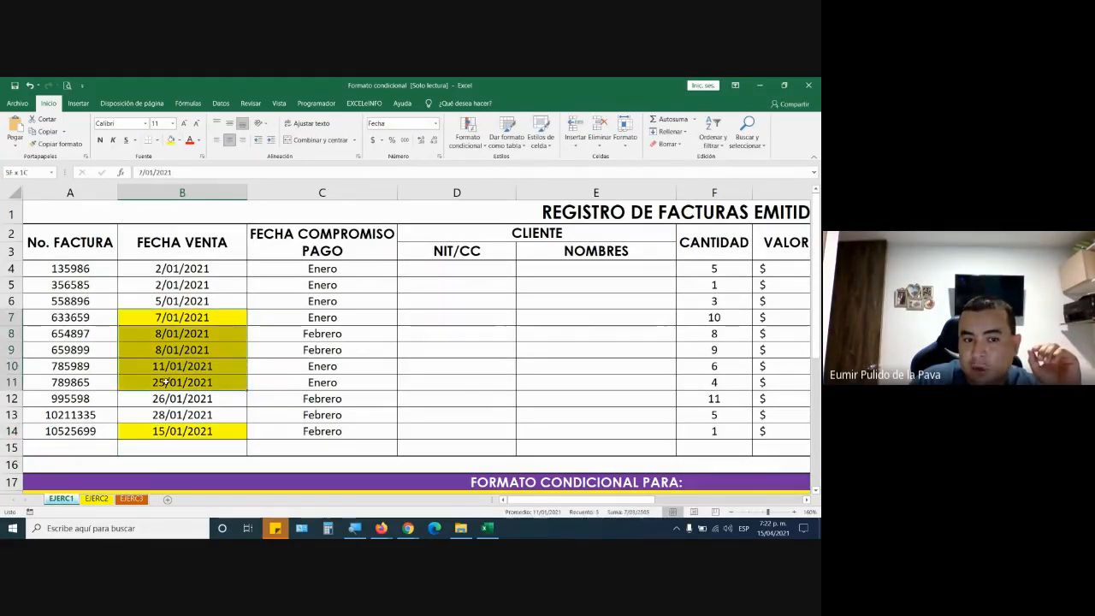
Change the sale date in B7 to 27/01/2021 and remove the yellow fill from that cell
click(284, 349)
click(169, 317)
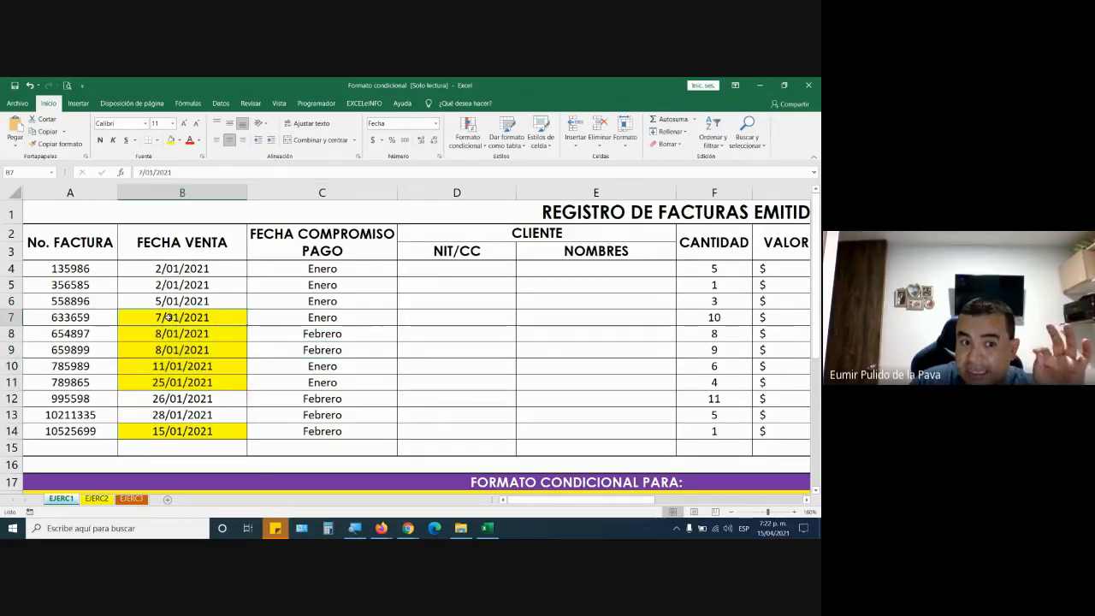
double_click(153, 317)
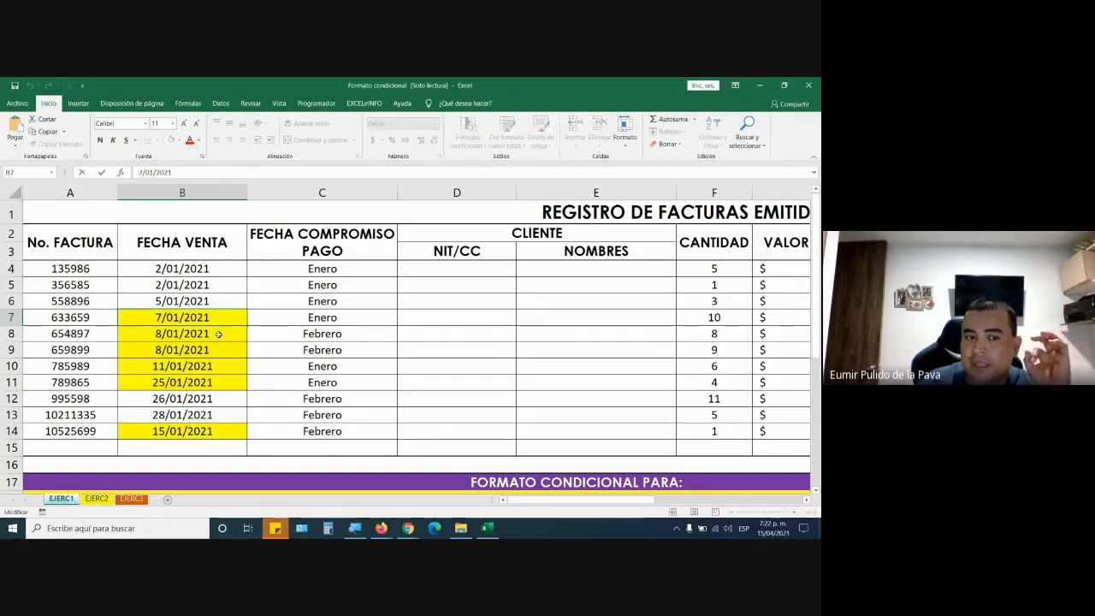
text(2)
key(Return)
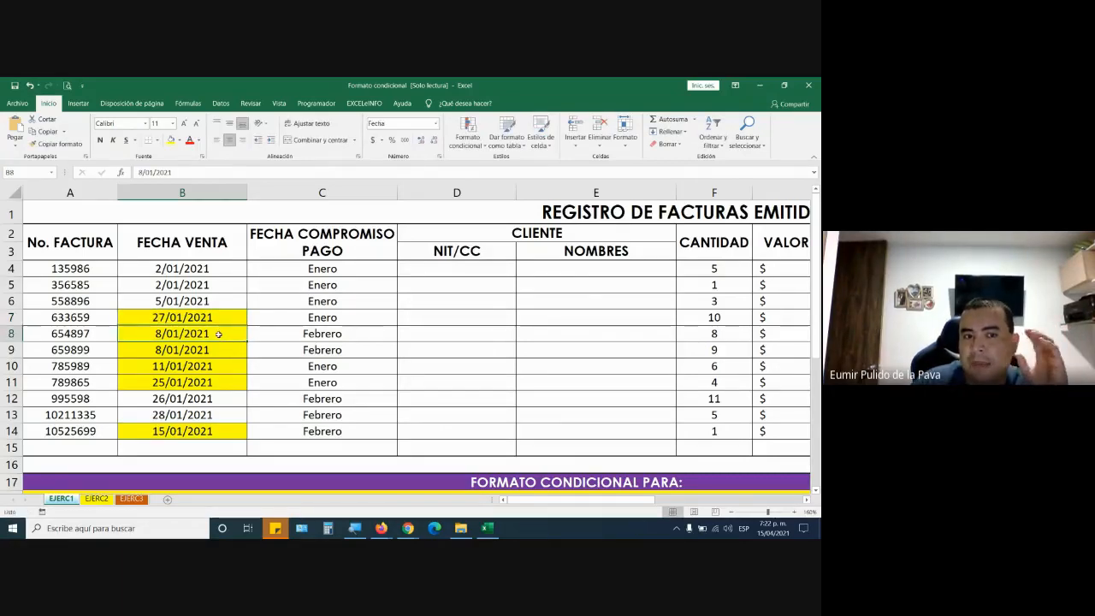
click(167, 317)
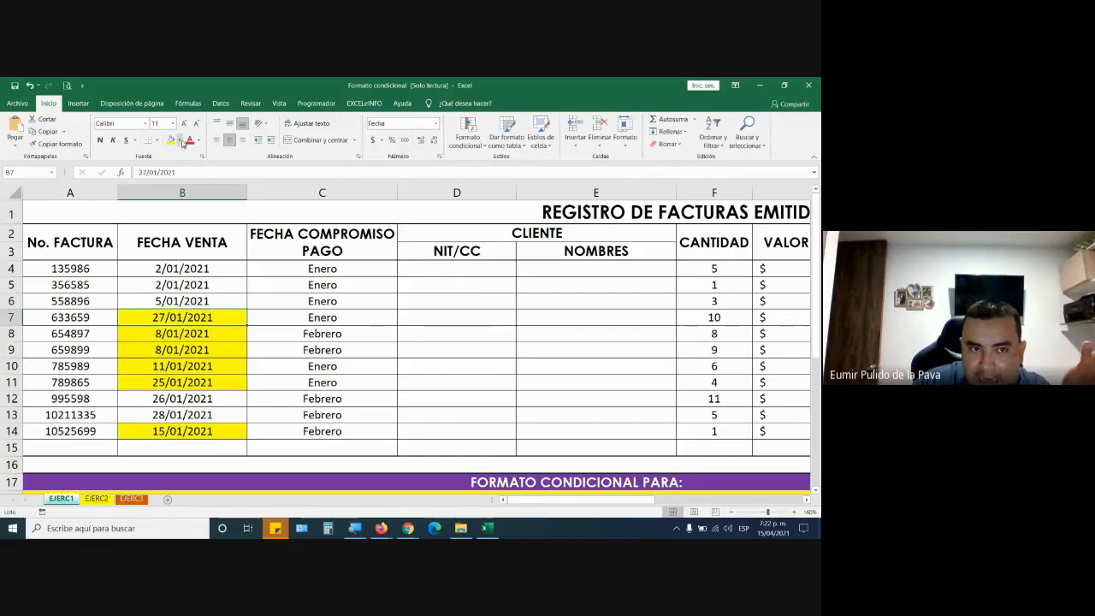
click(178, 141)
click(197, 235)
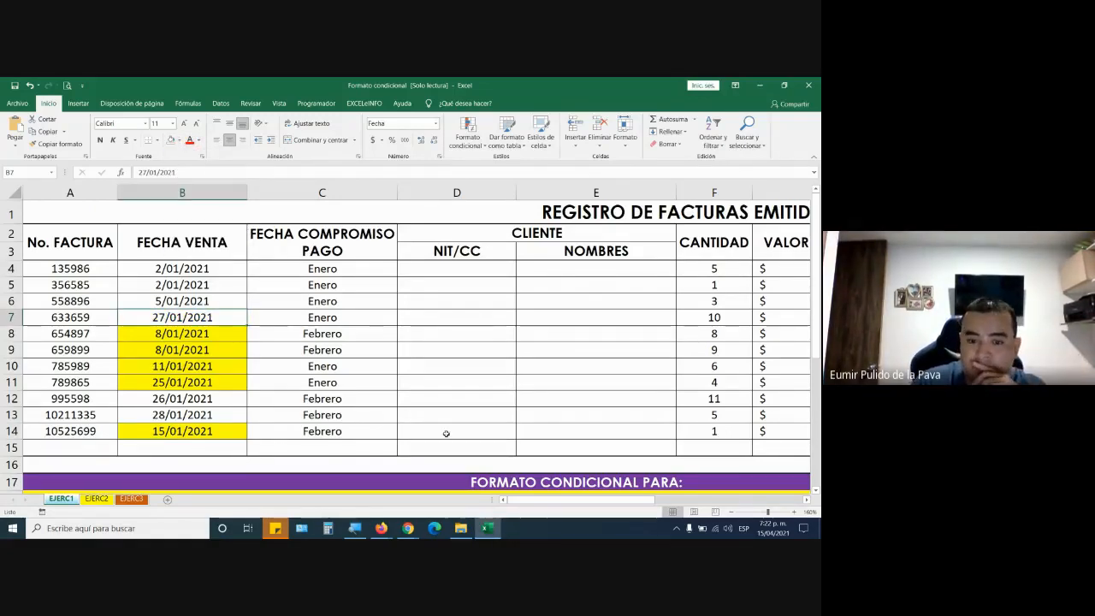
Check the Google Meet call window and its chat, and return to the Excel workbook
mouse_move(408, 531)
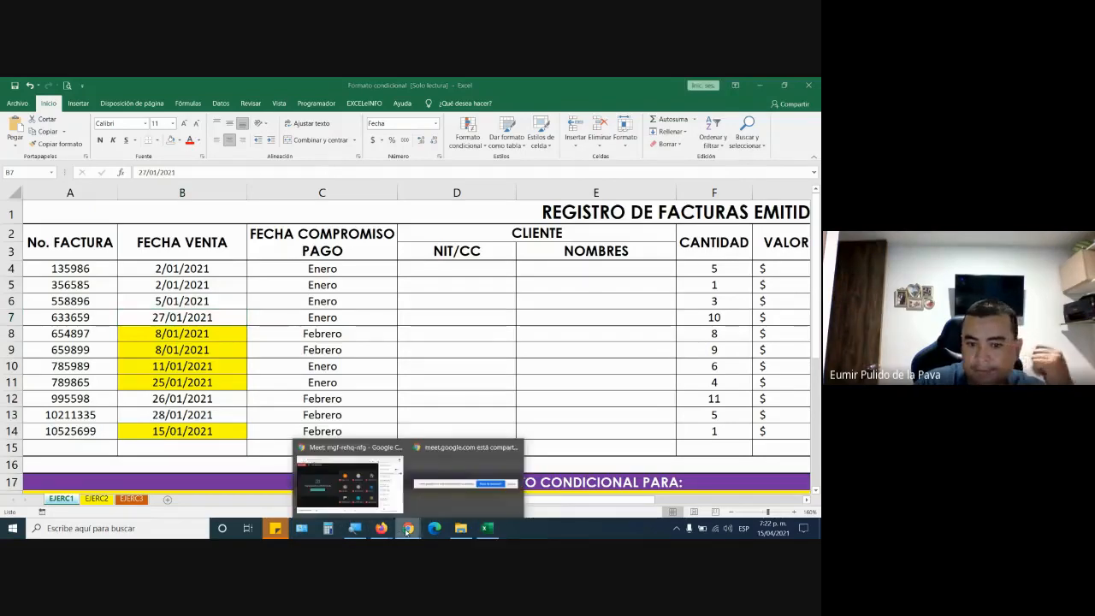
click(381, 490)
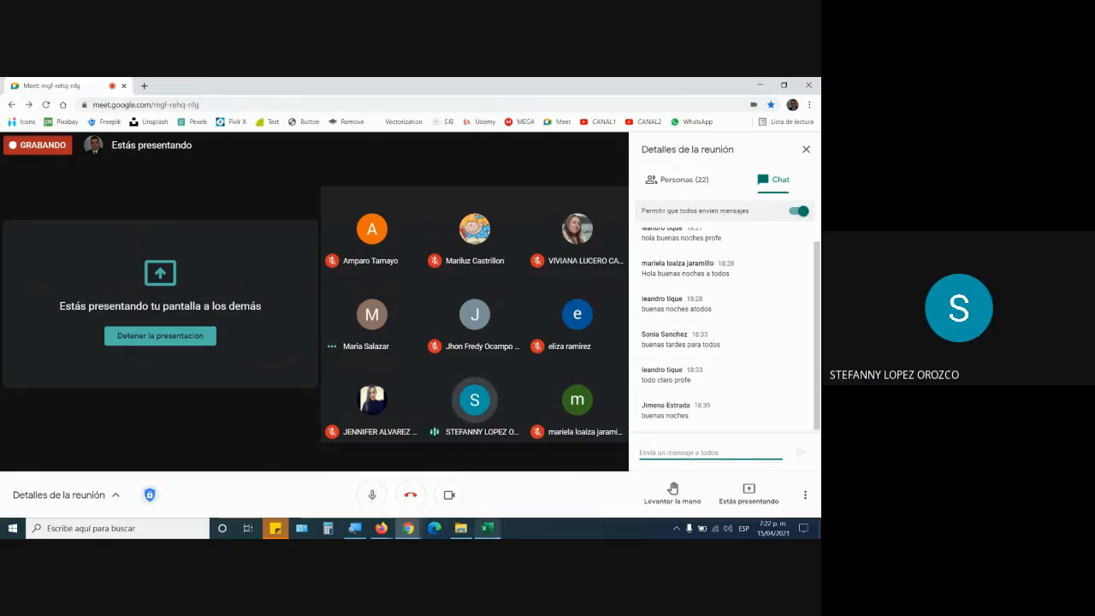
click(487, 528)
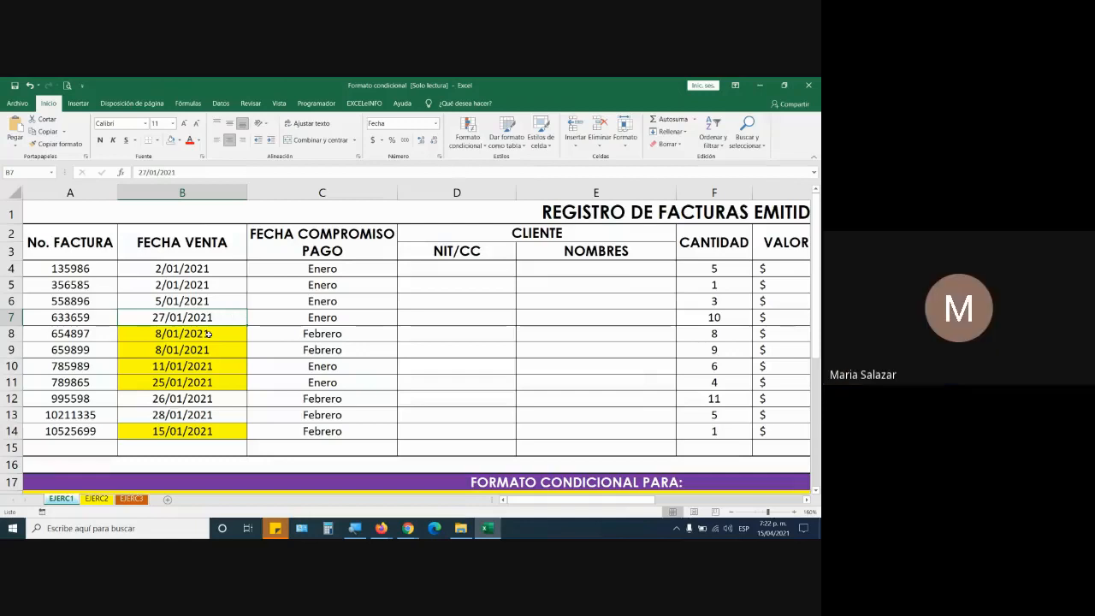
Undo the manual date changes and yellow fills in the FECHA VENTA column
drag(212, 271, 205, 430)
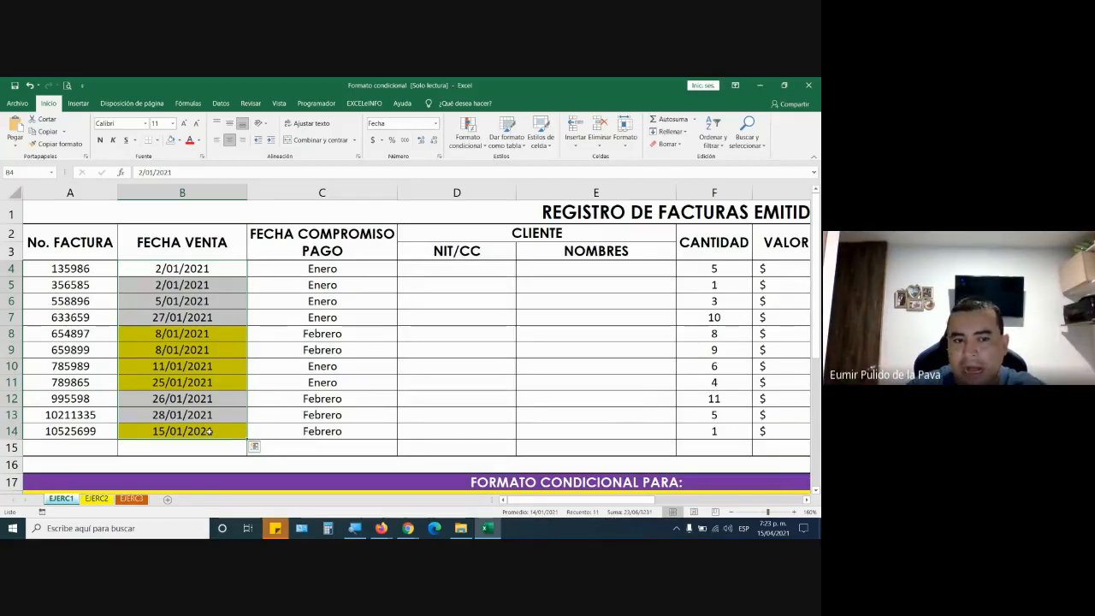
scroll(208, 431, down, 1)
scroll(208, 431, up, 1)
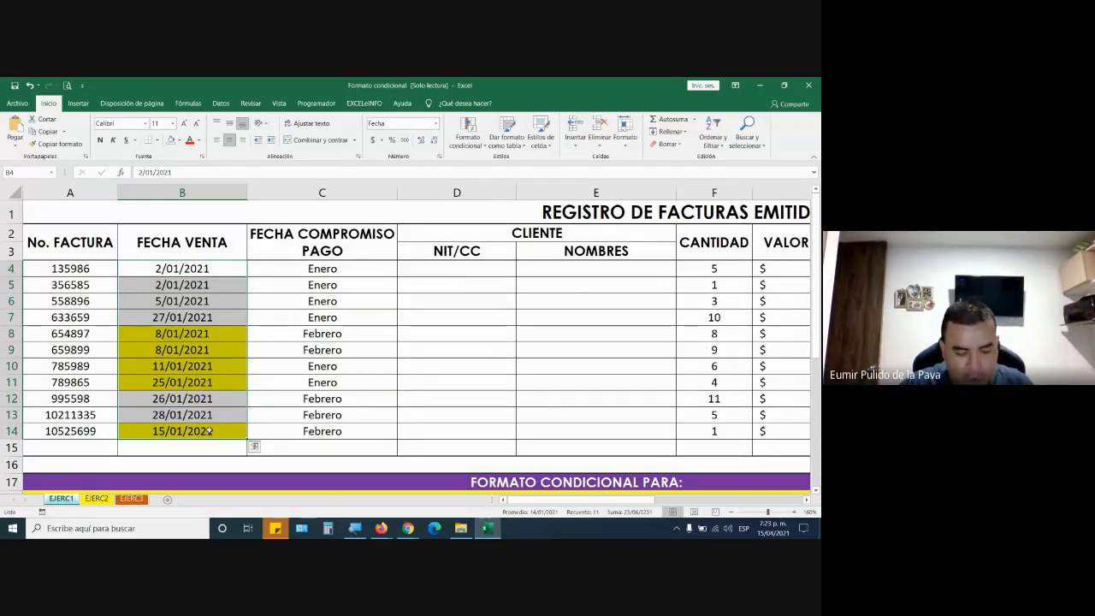
key(ctrl+z)
key(ctrl+z)
key(ctrl+z)
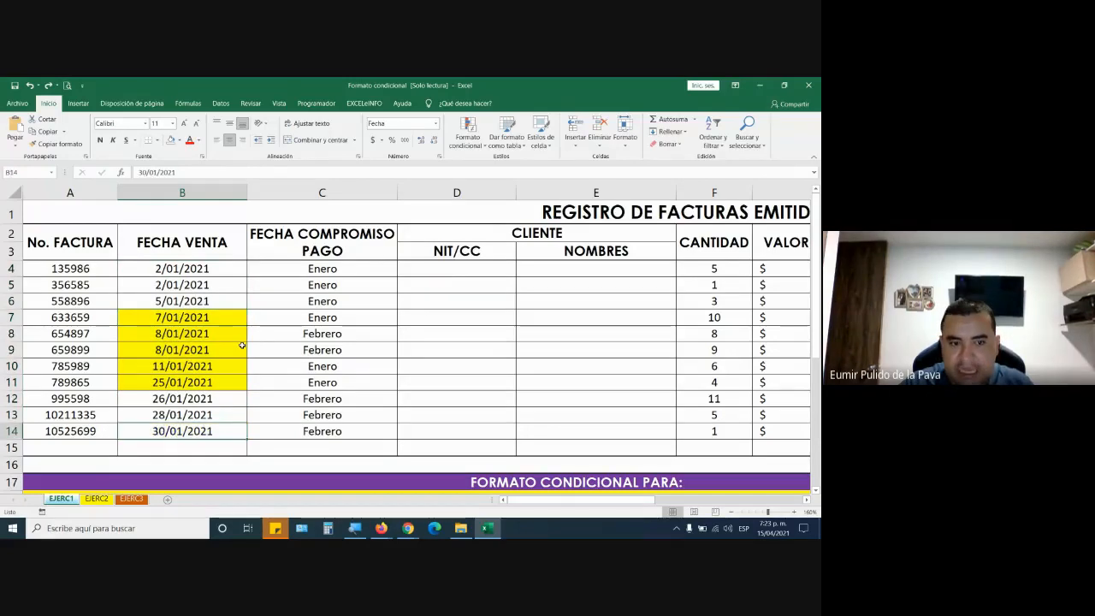
scroll(242, 345, down, 1)
scroll(242, 345, down, 1)
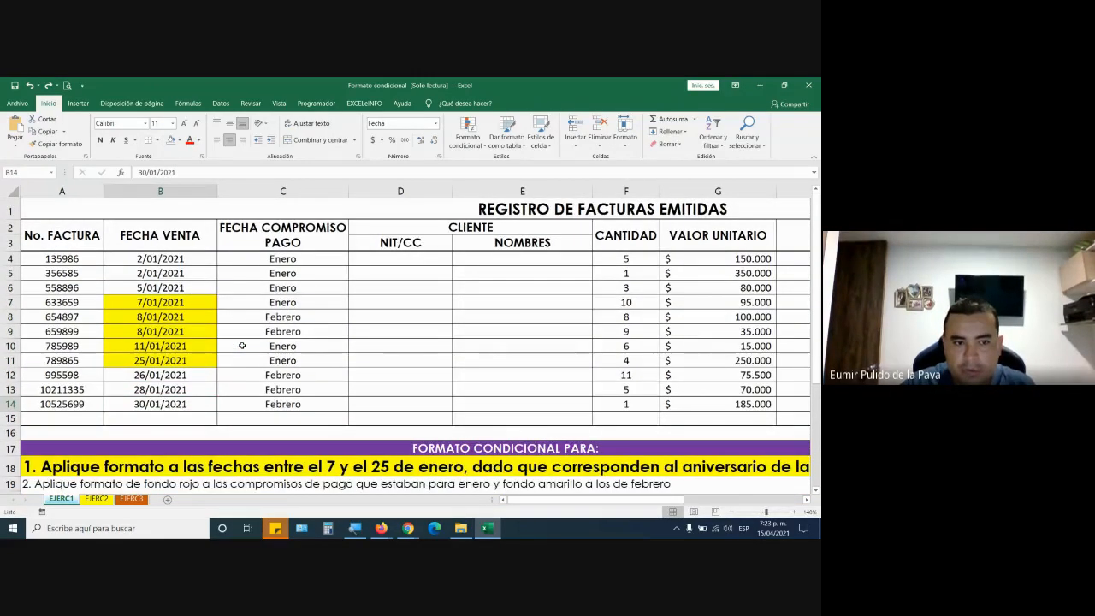
scroll(242, 345, down, 2)
key(ctrl+z)
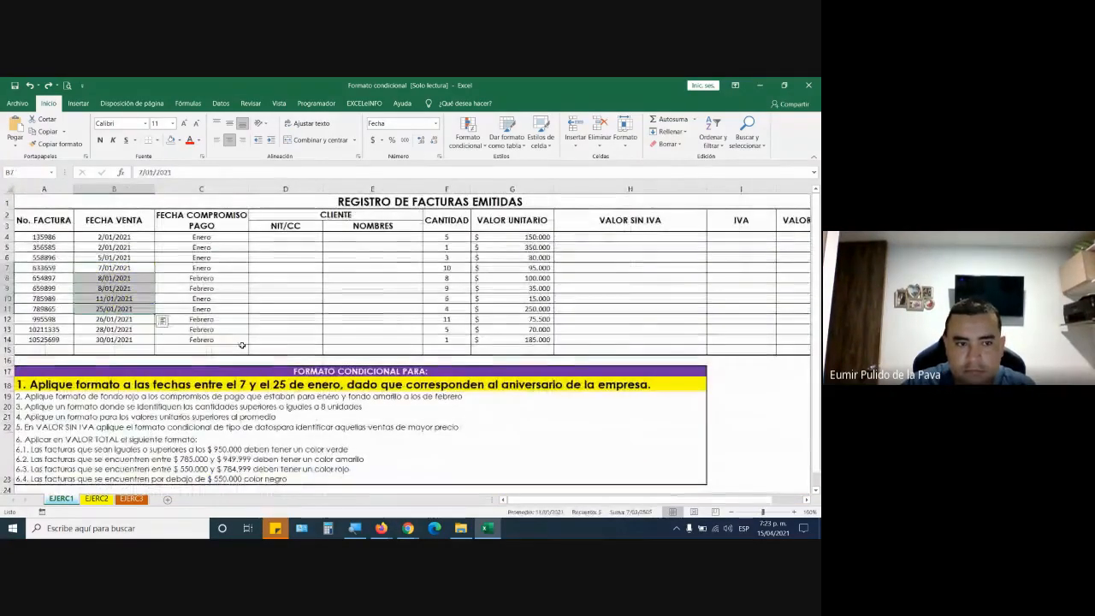
click(219, 297)
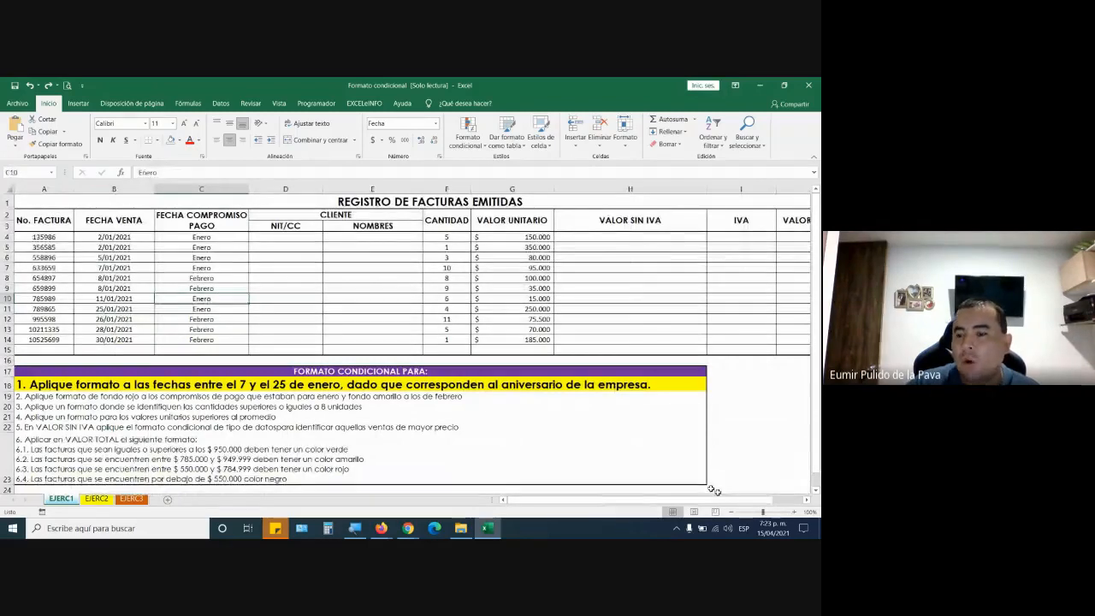
scroll(640, 483, up, 6)
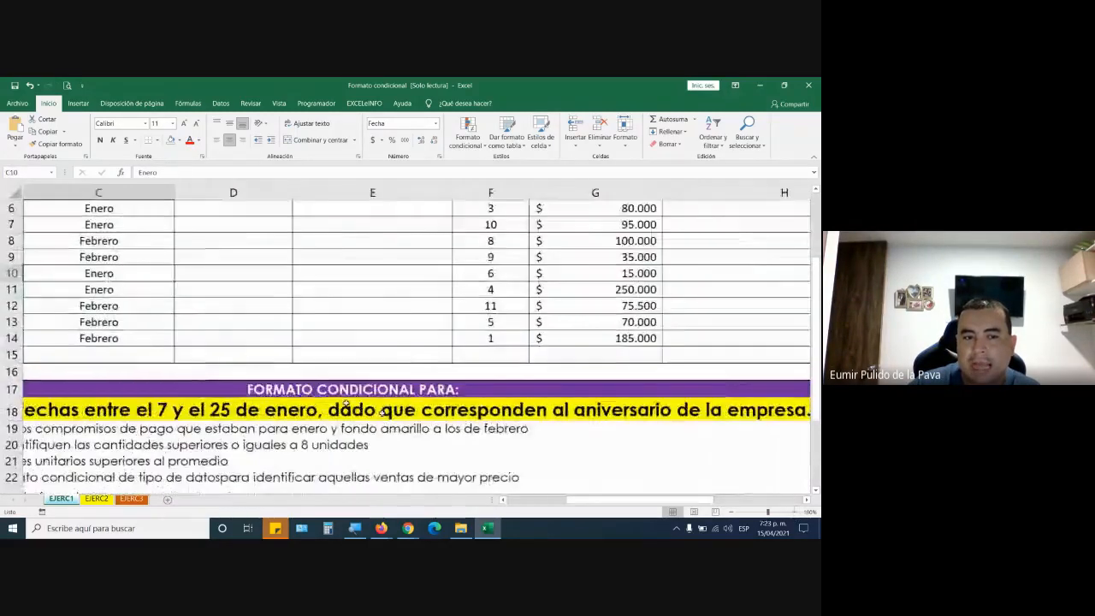
drag(634, 499, 481, 498)
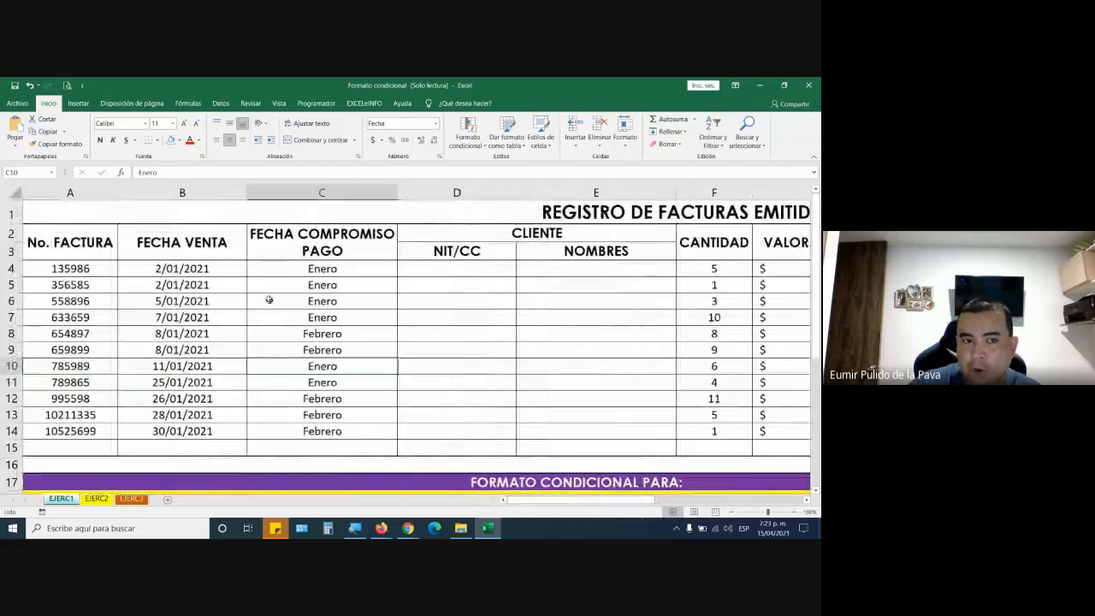
drag(218, 274, 215, 432)
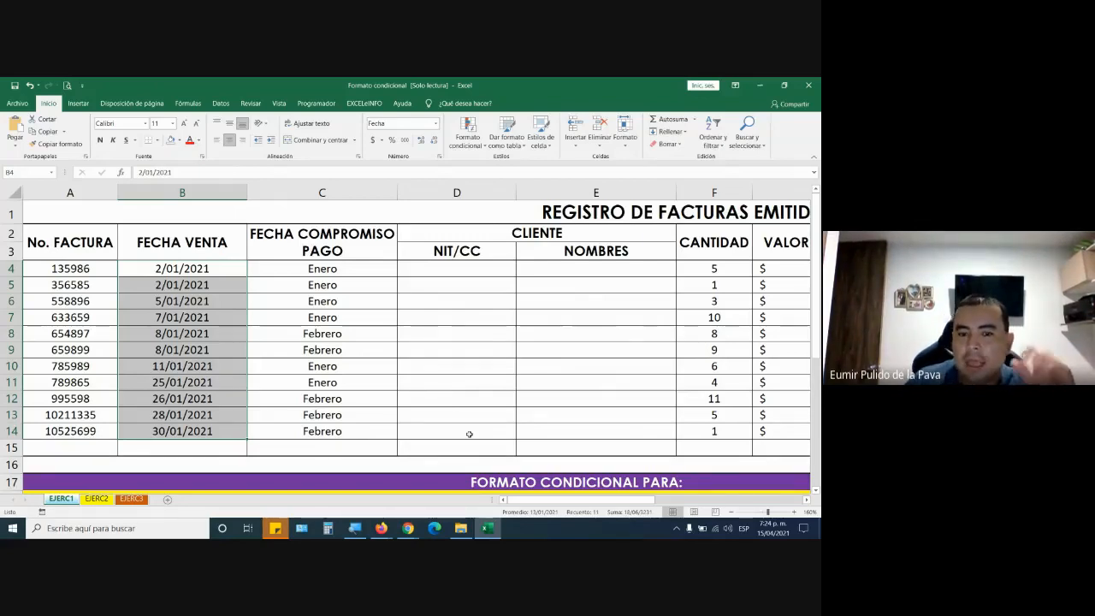
click(475, 446)
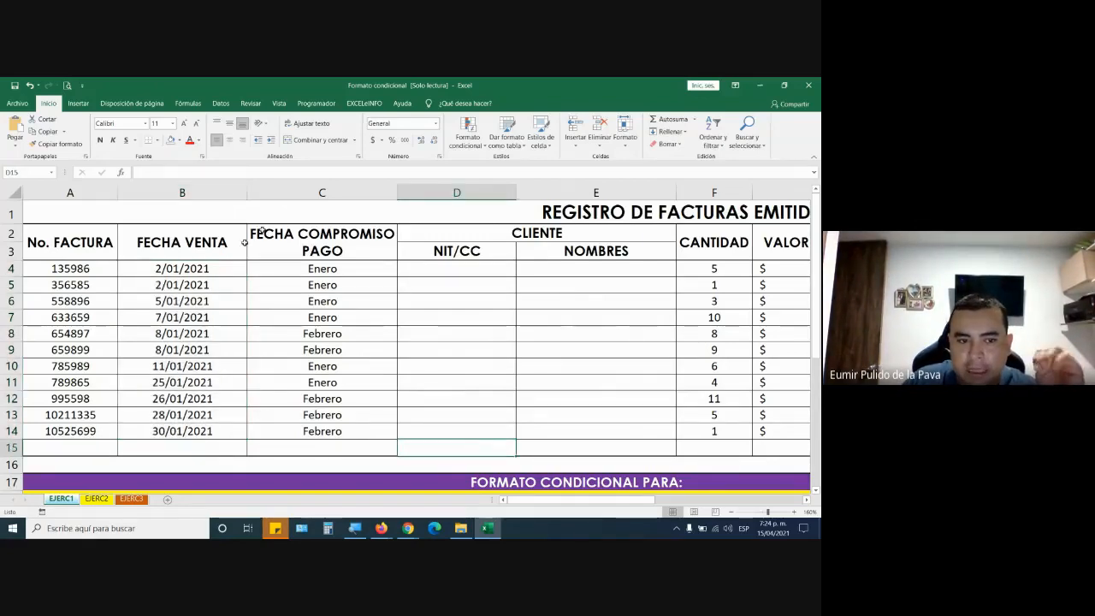
click(468, 132)
mouse_move(541, 164)
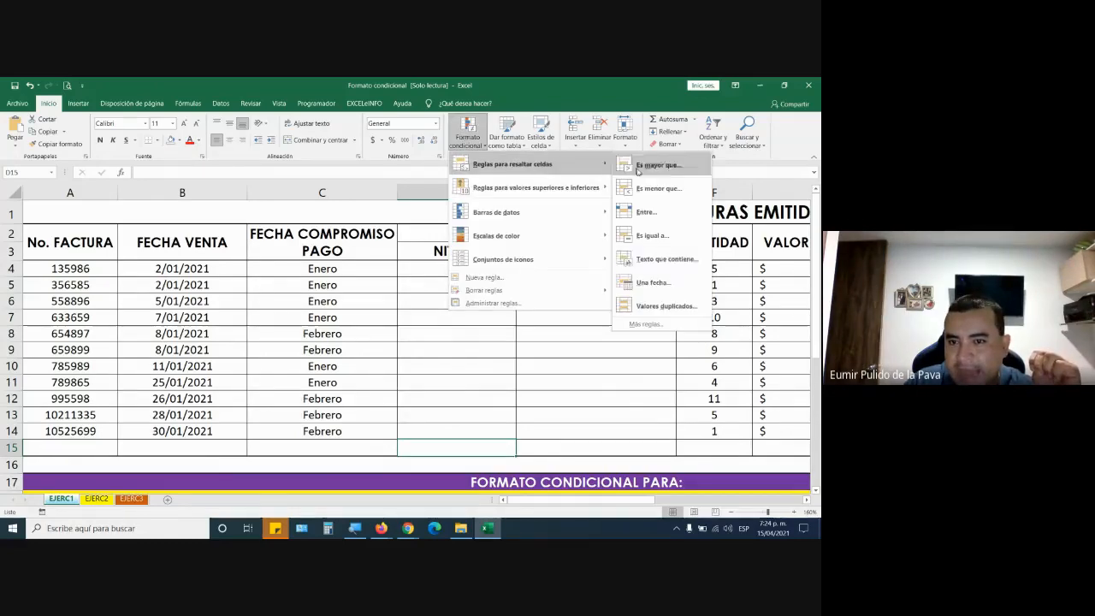
click(646, 213)
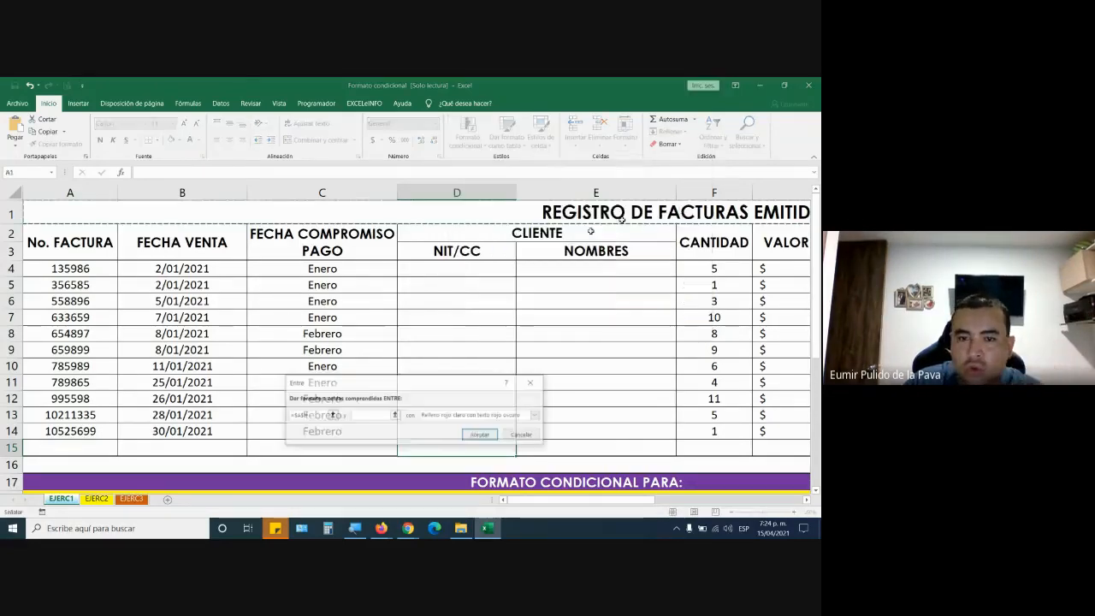
click(523, 434)
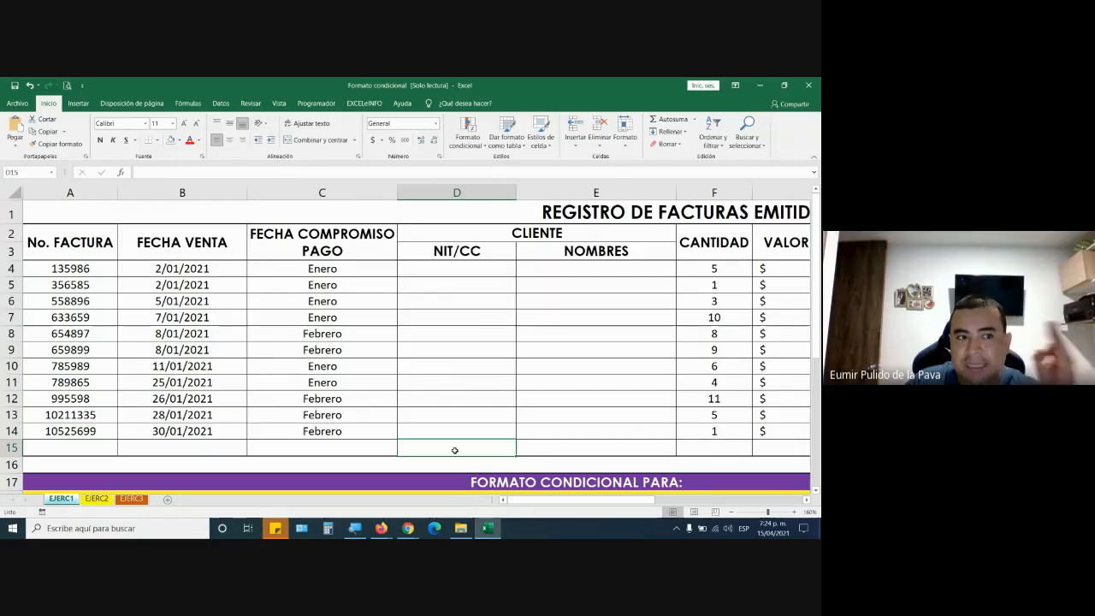
click(32, 172)
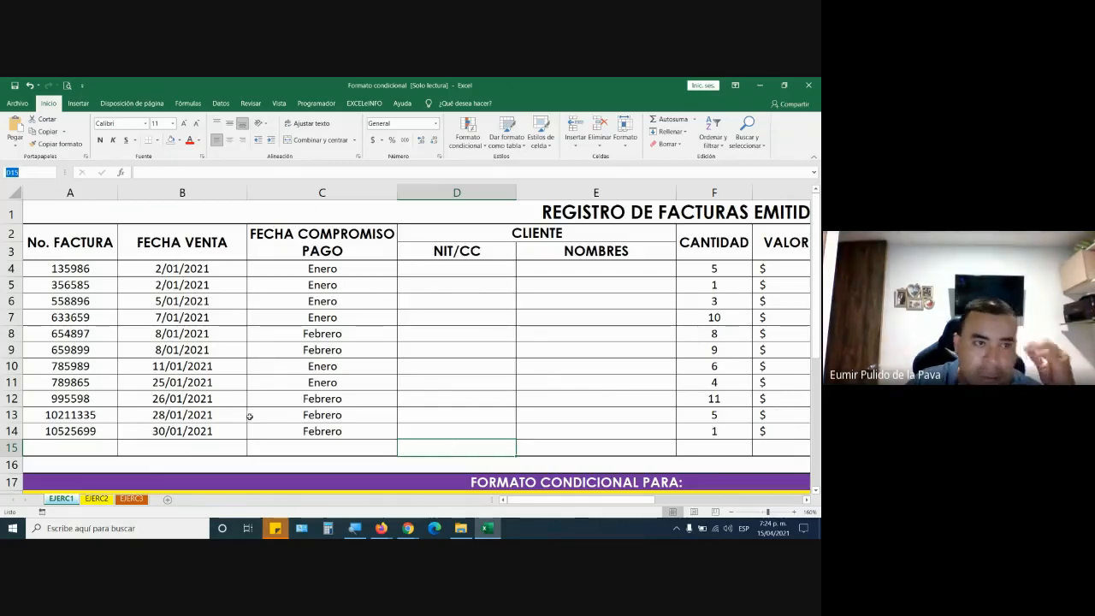
Select the sale dates B4:B14 and start an Entre conditional formatting rule for highlighting cells
drag(209, 267, 217, 434)
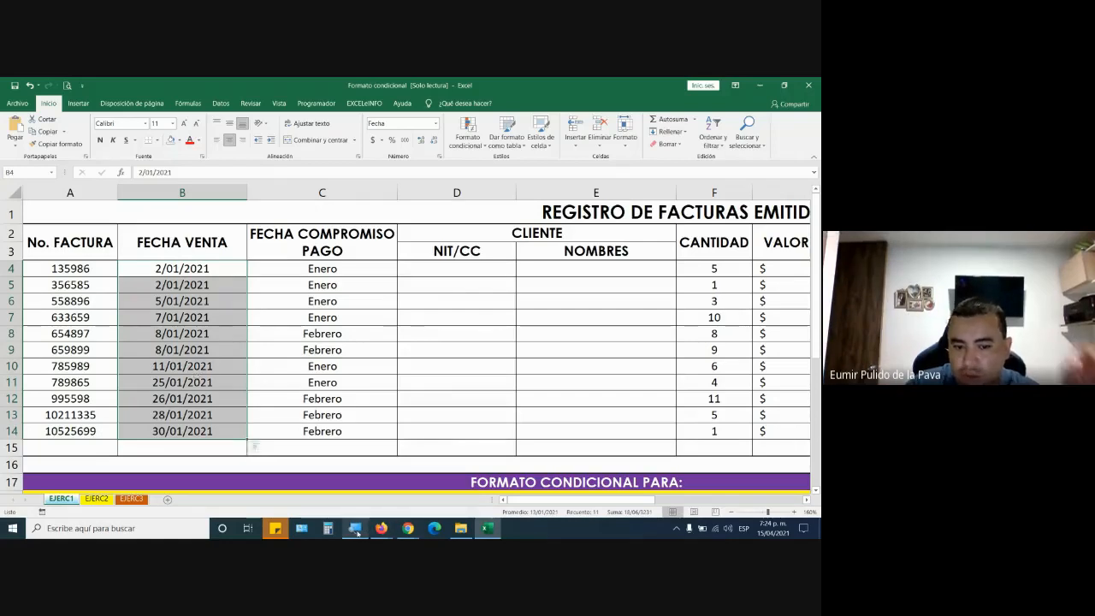
key(super+plus)
click(374, 487)
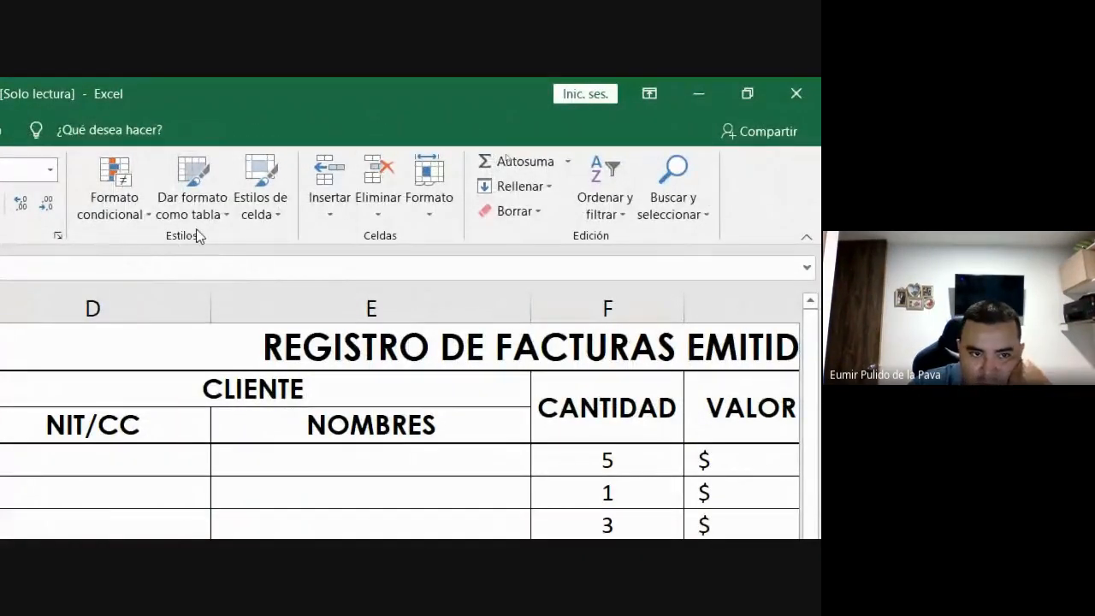
click(130, 204)
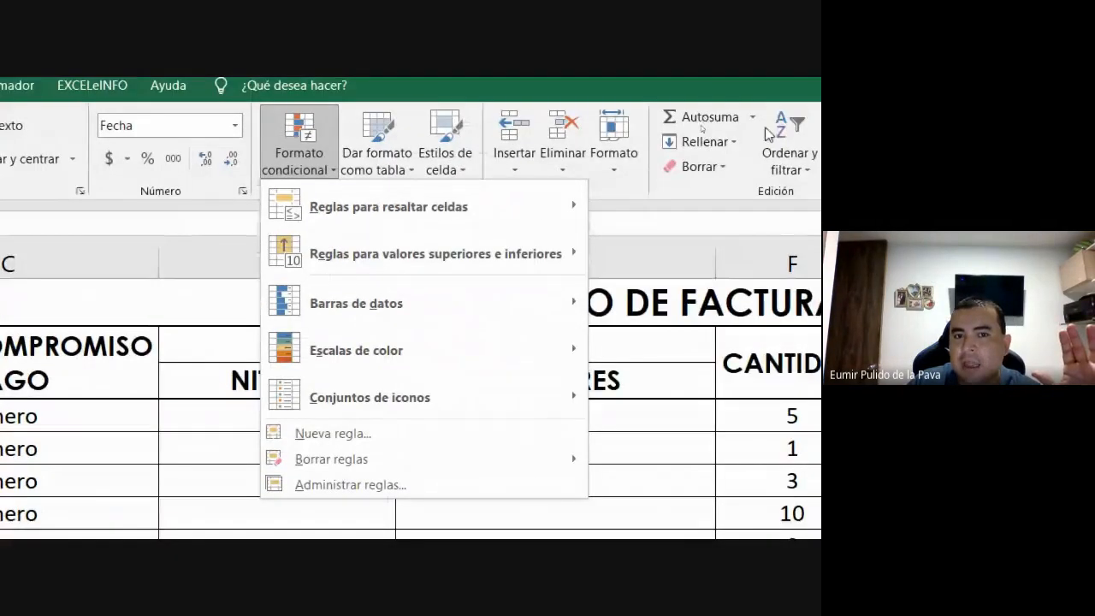
mouse_move(400, 208)
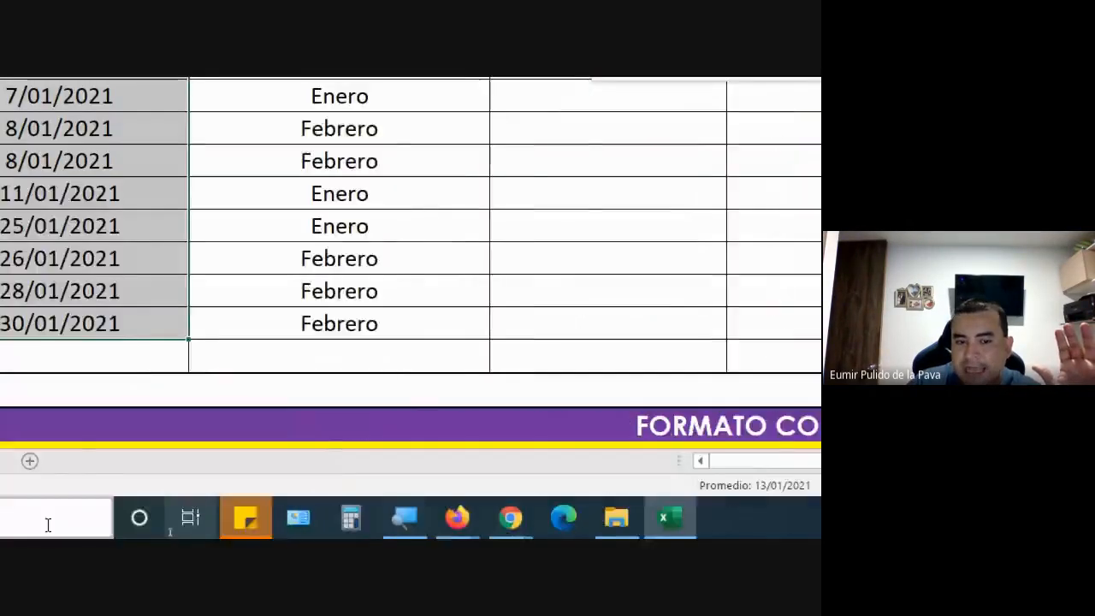
scroll(412, 383, down, 1)
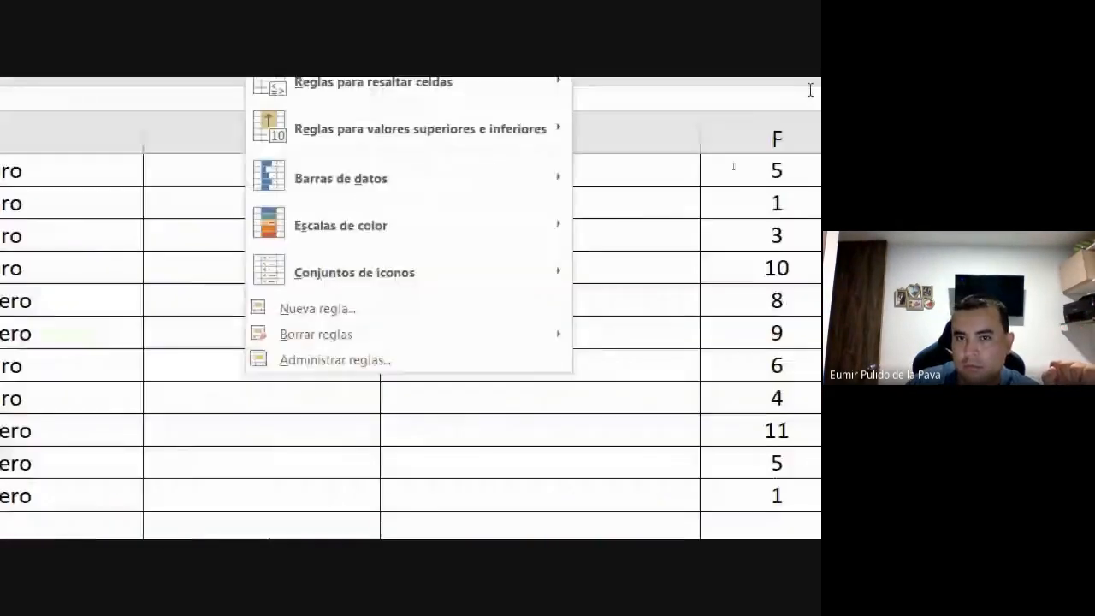
mouse_move(464, 96)
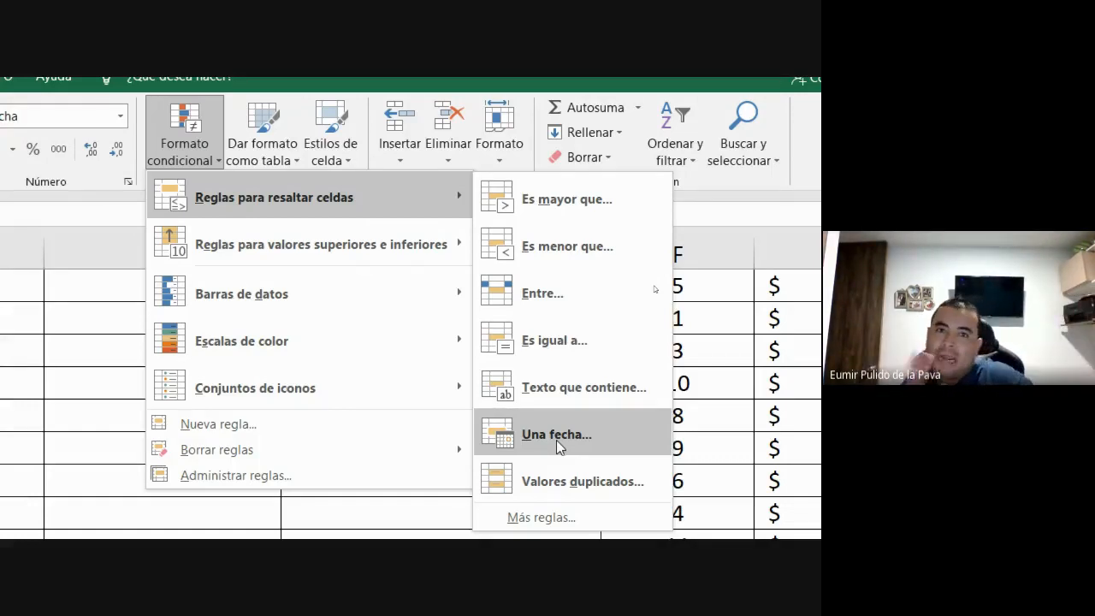
click(543, 295)
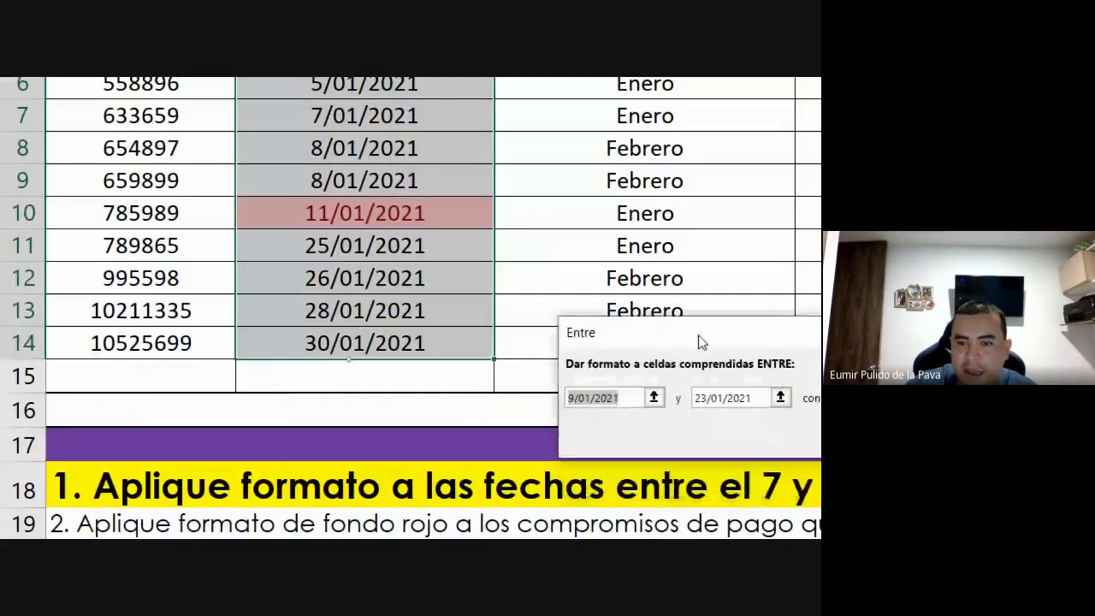
drag(674, 153, 639, 130)
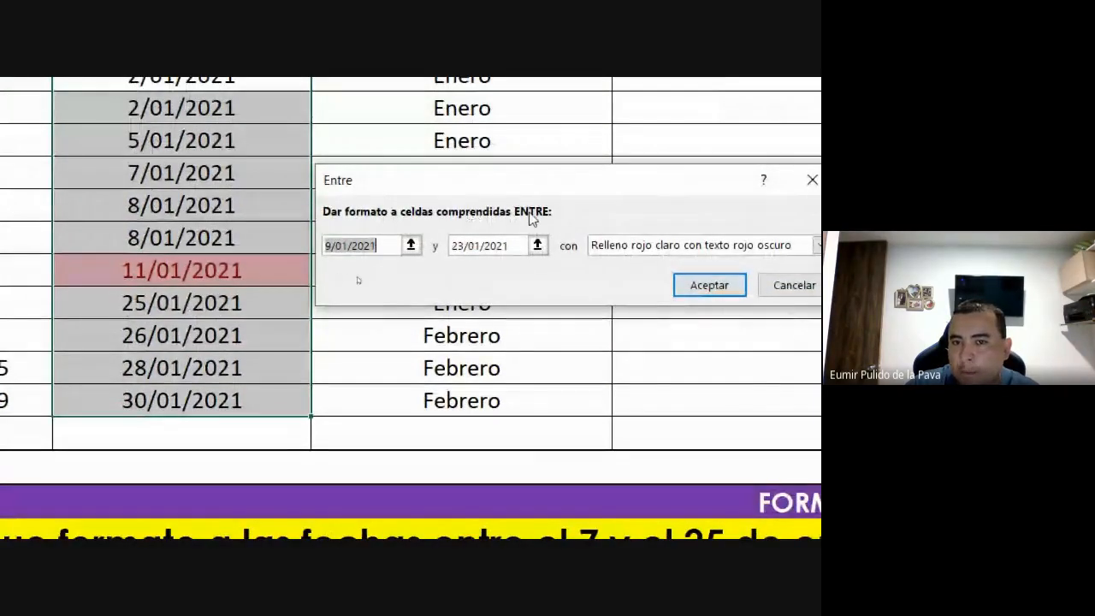
click(384, 245)
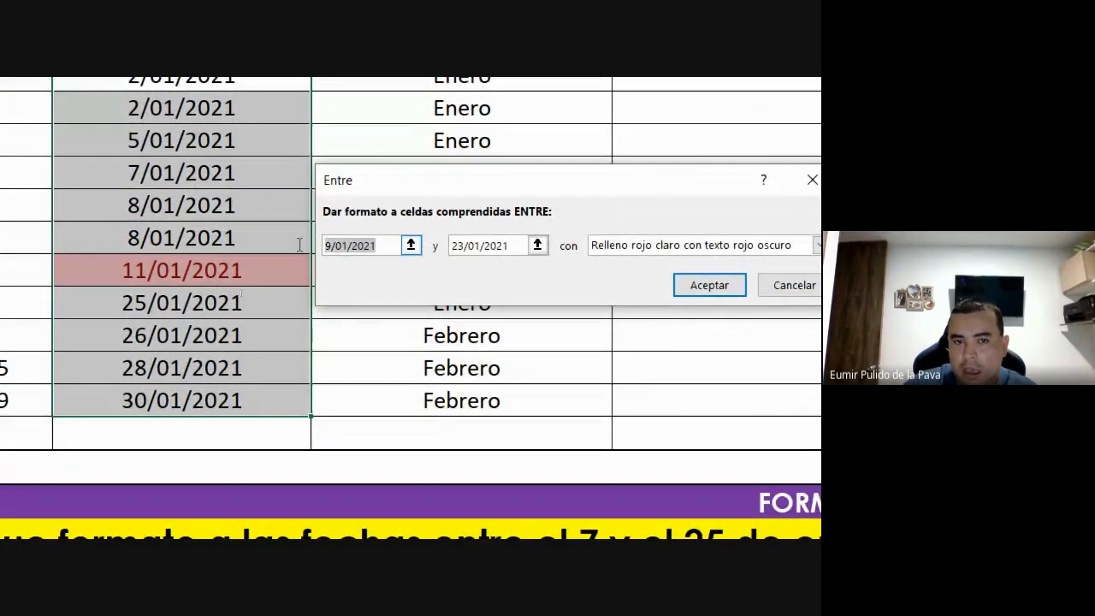
text(07-)
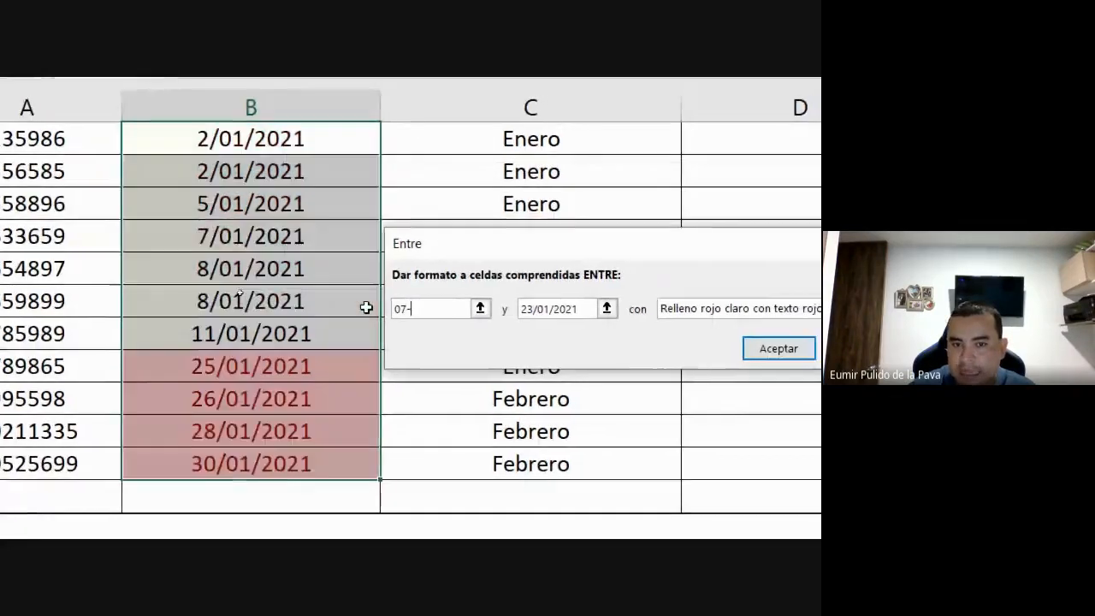
text(1)
key(BackSpace)
text(01)
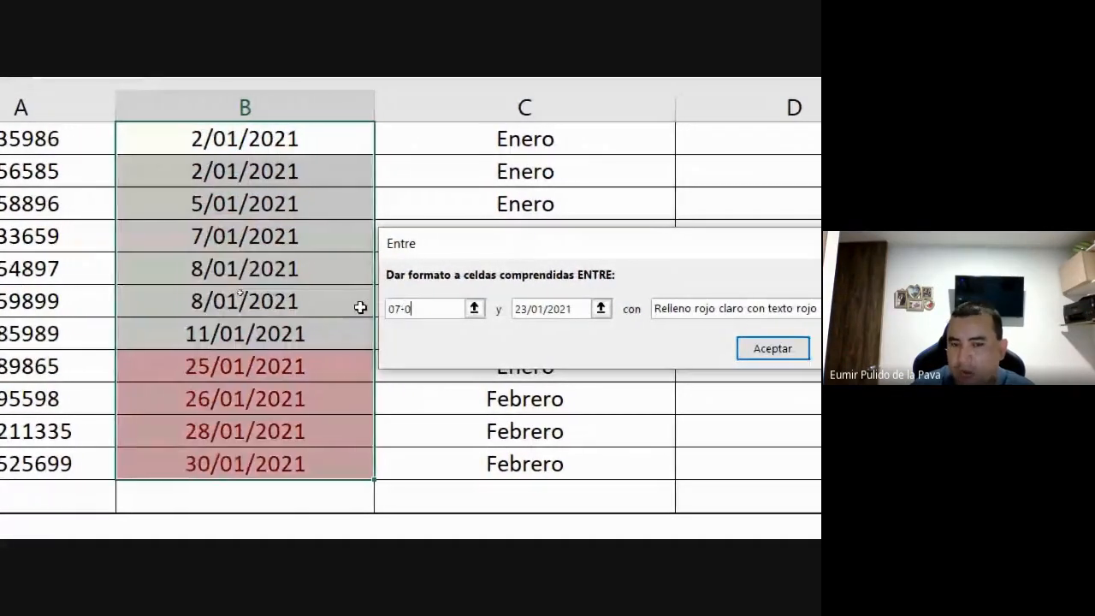
key(BackSpace)
key(BackSpace)
key(BackSpace)
key(BackSpace)
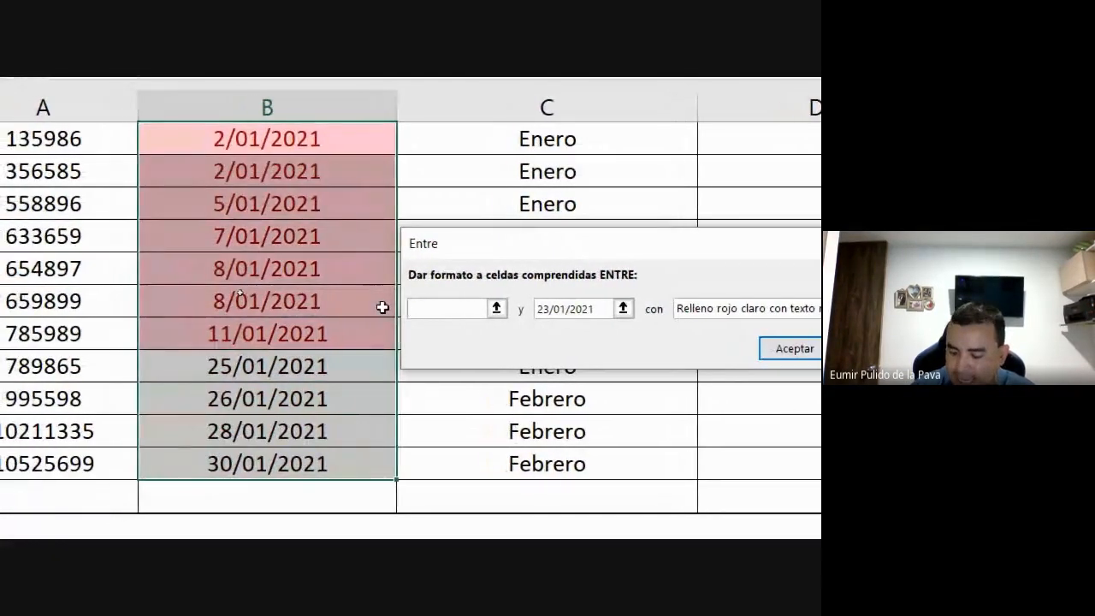
key(BackSpace)
text(7-1)
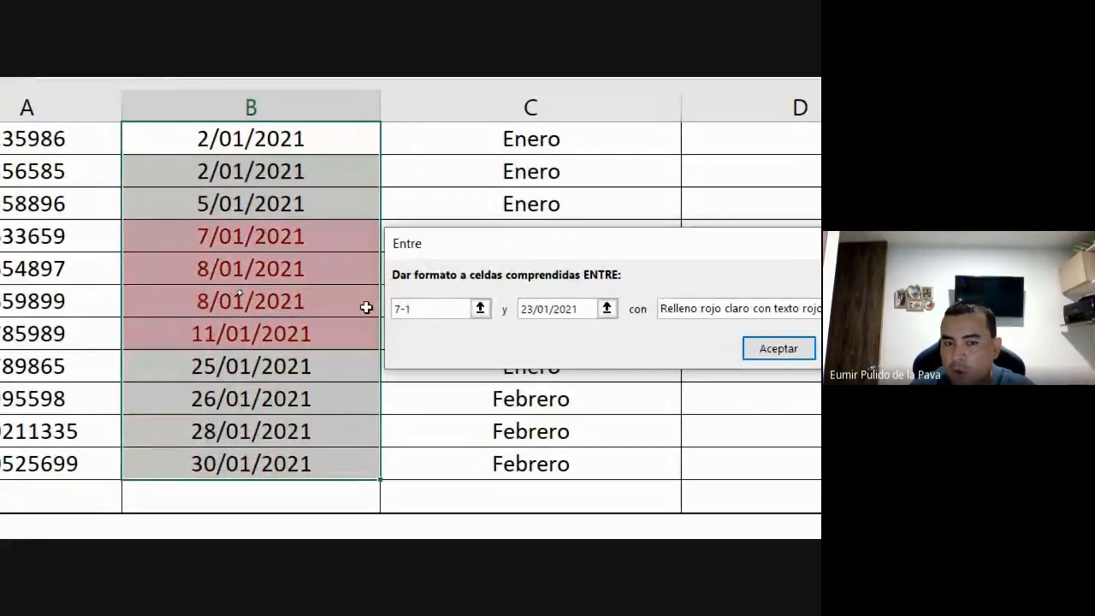
text(-21)
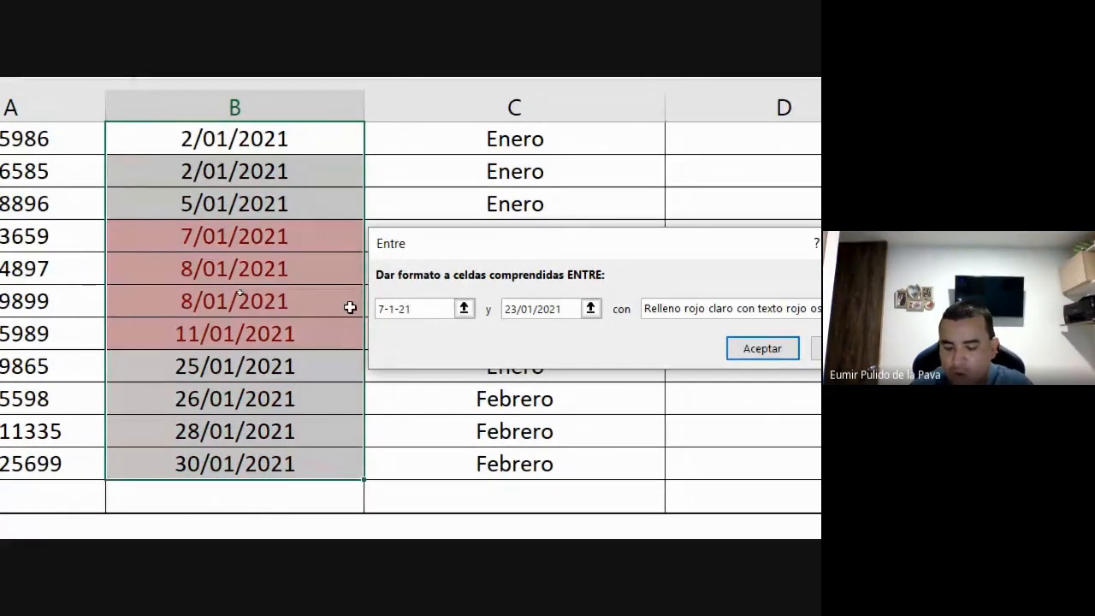
key(BackSpace)
text(021)
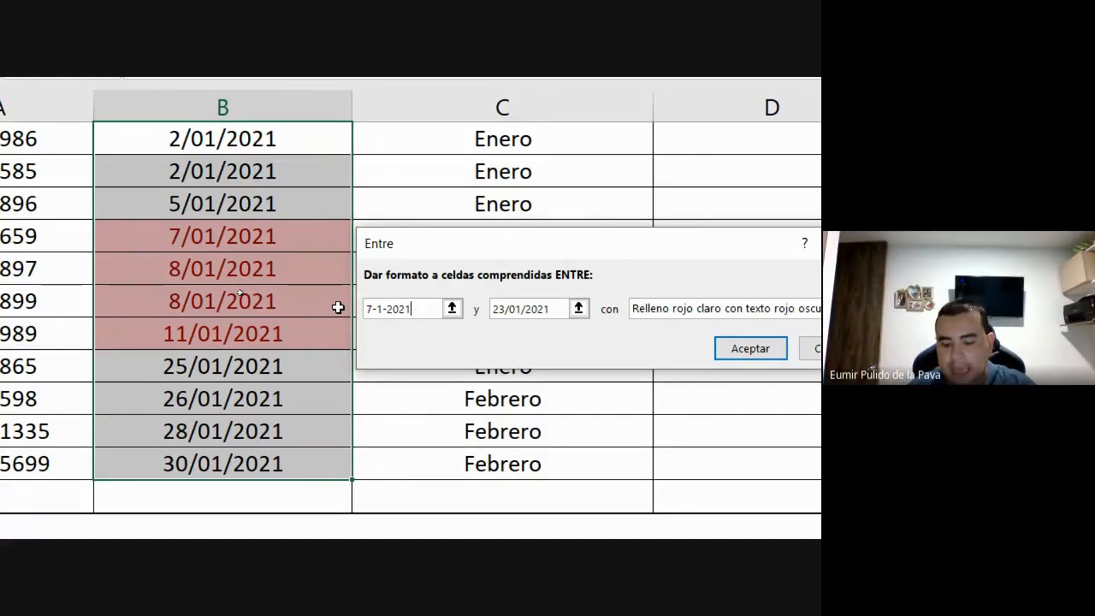
key(BackSpace)
key(BackSpace)
key(BackSpace)
key(BackSpace)
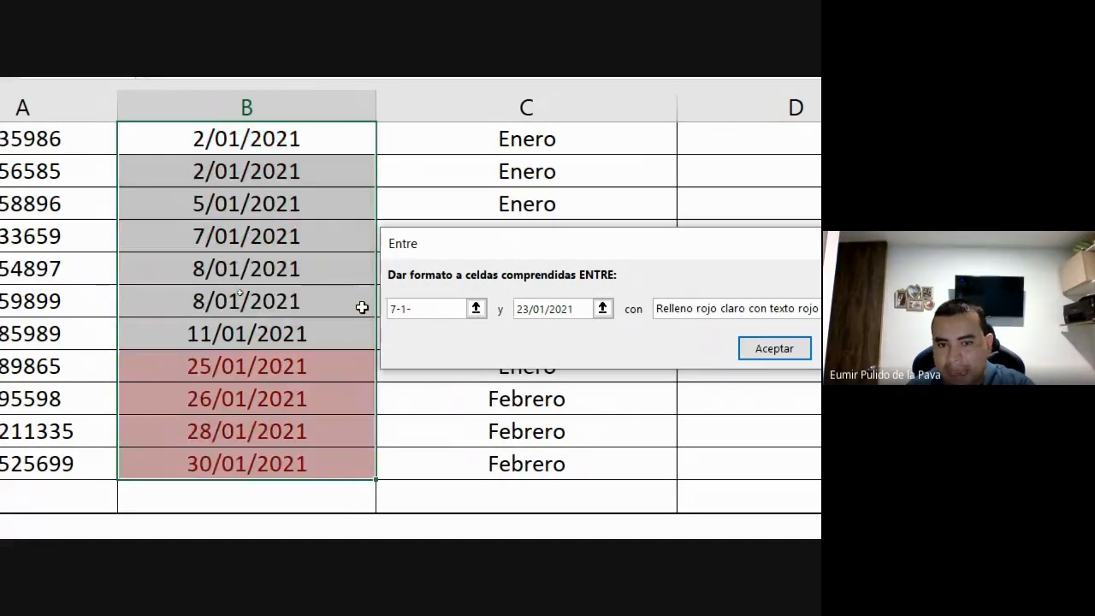
text(2)
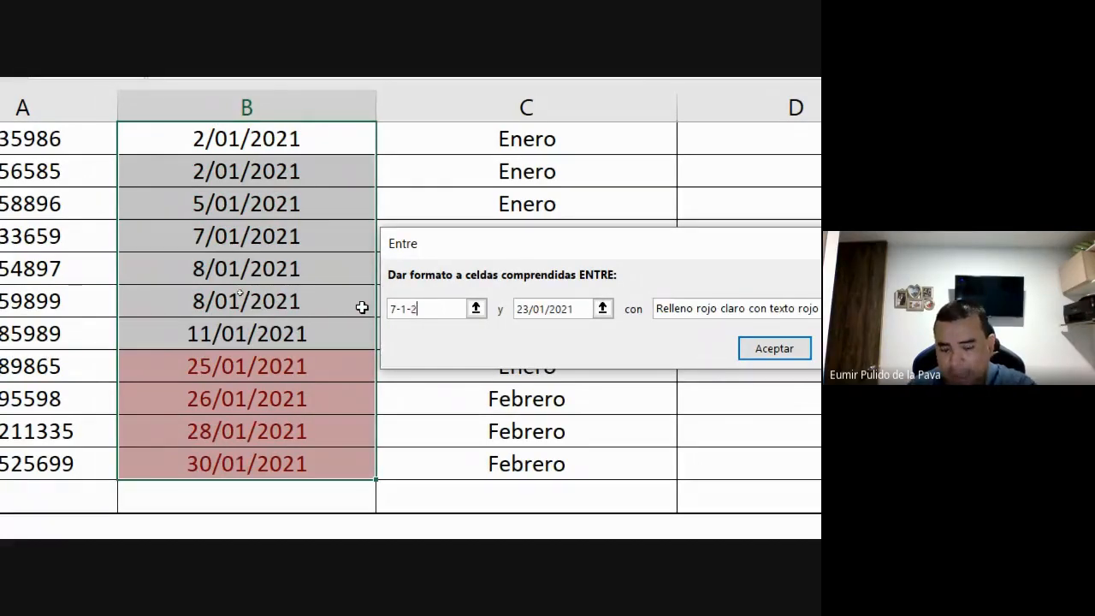
text(1)
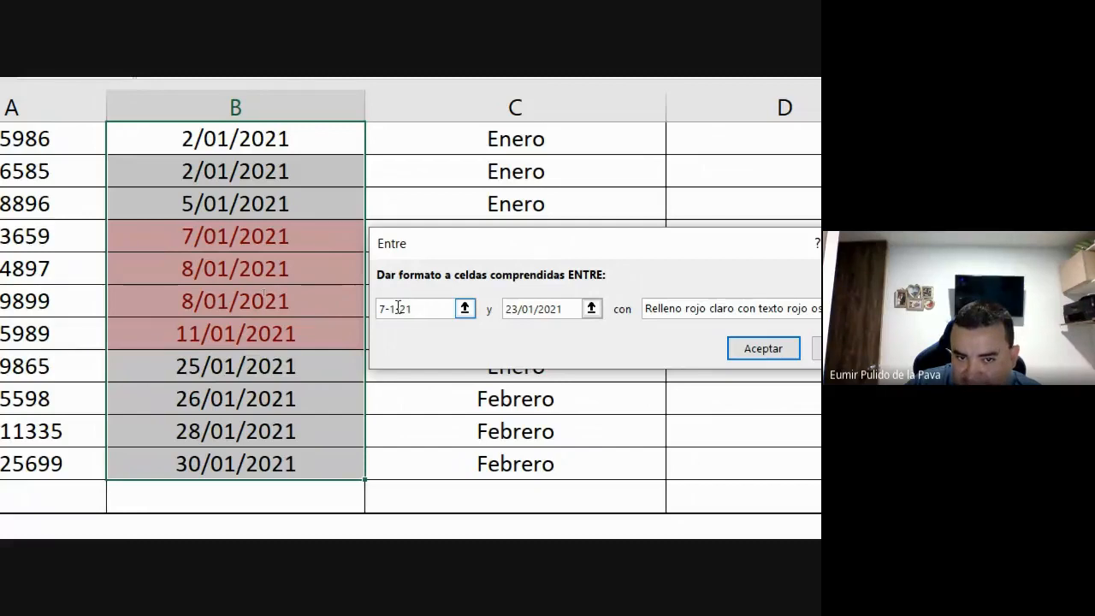
drag(566, 308, 499, 313)
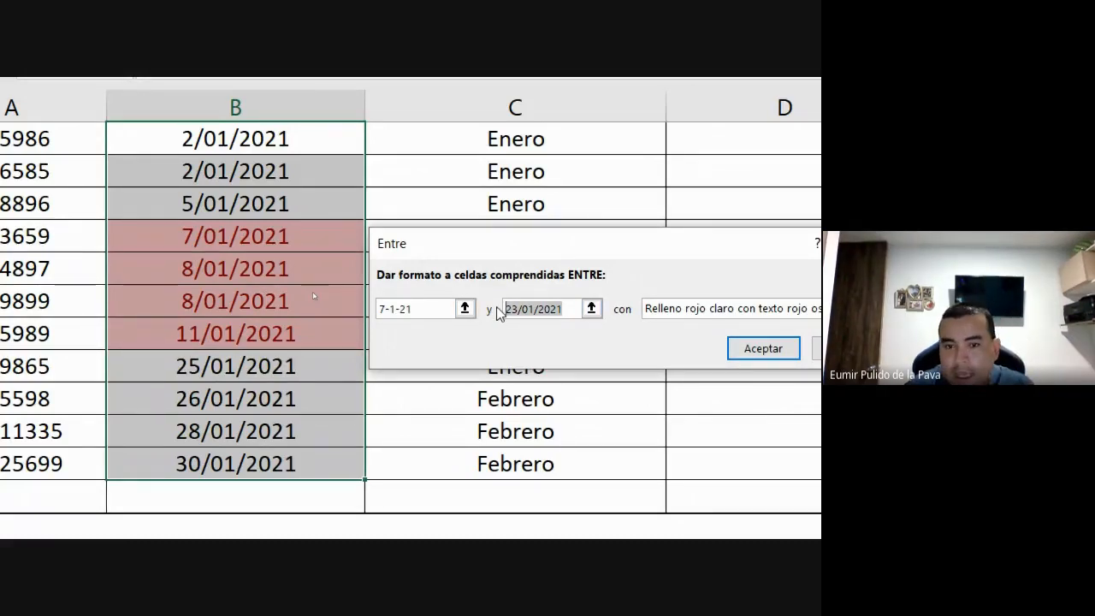
text(25/01)
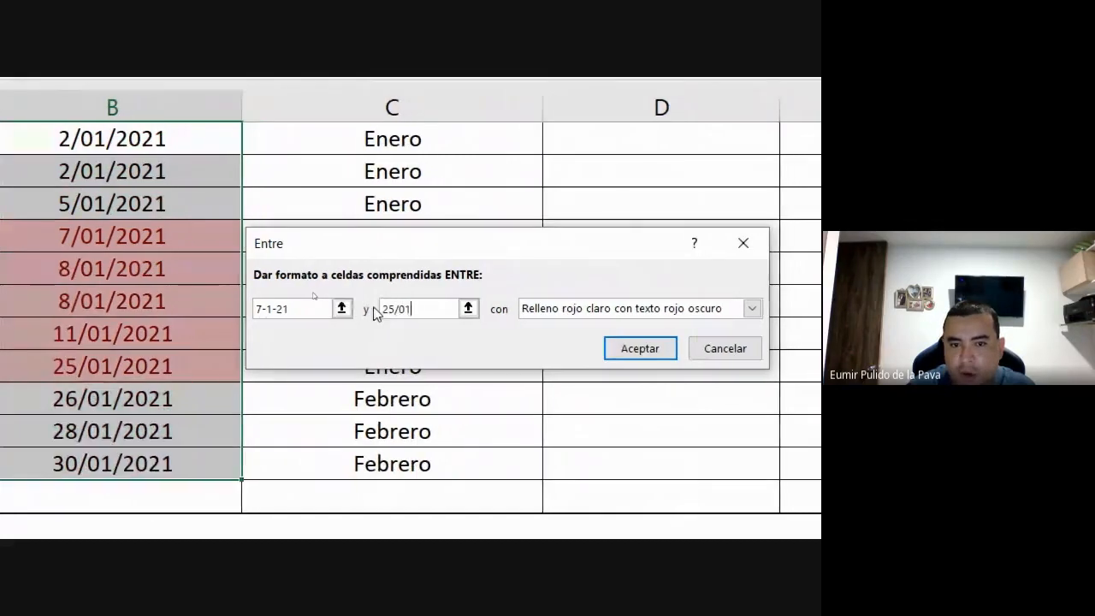
text(/21)
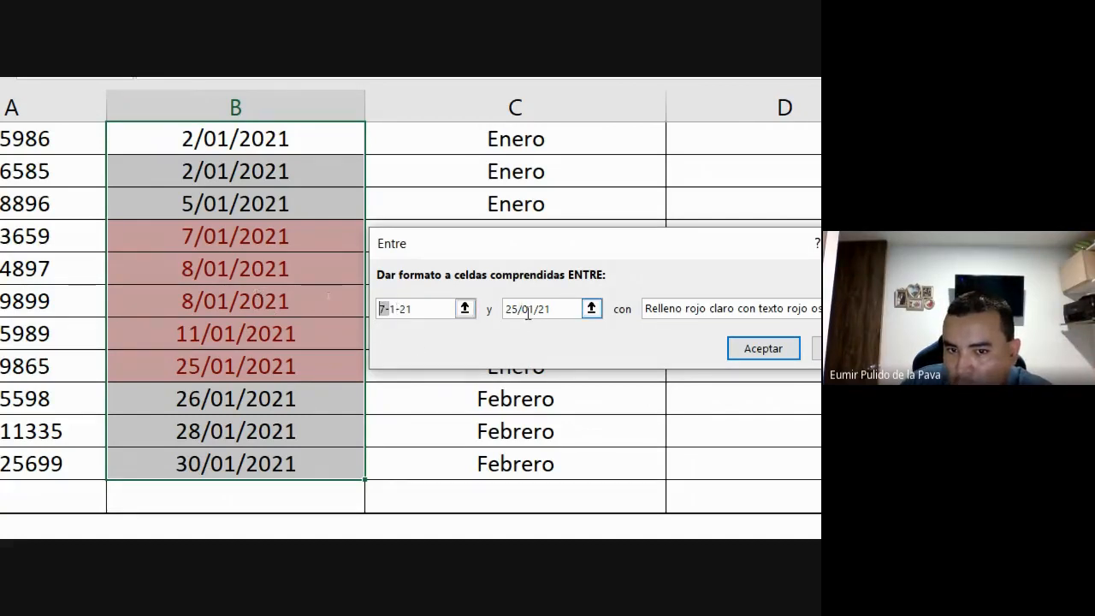
click(454, 310)
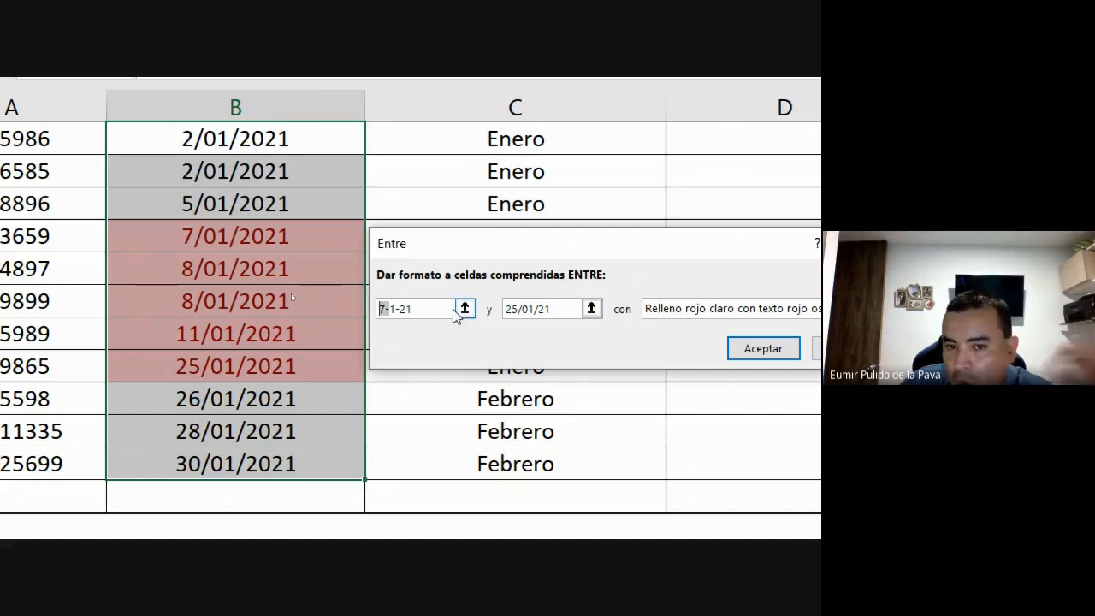
click(392, 311)
key(BackSpace)
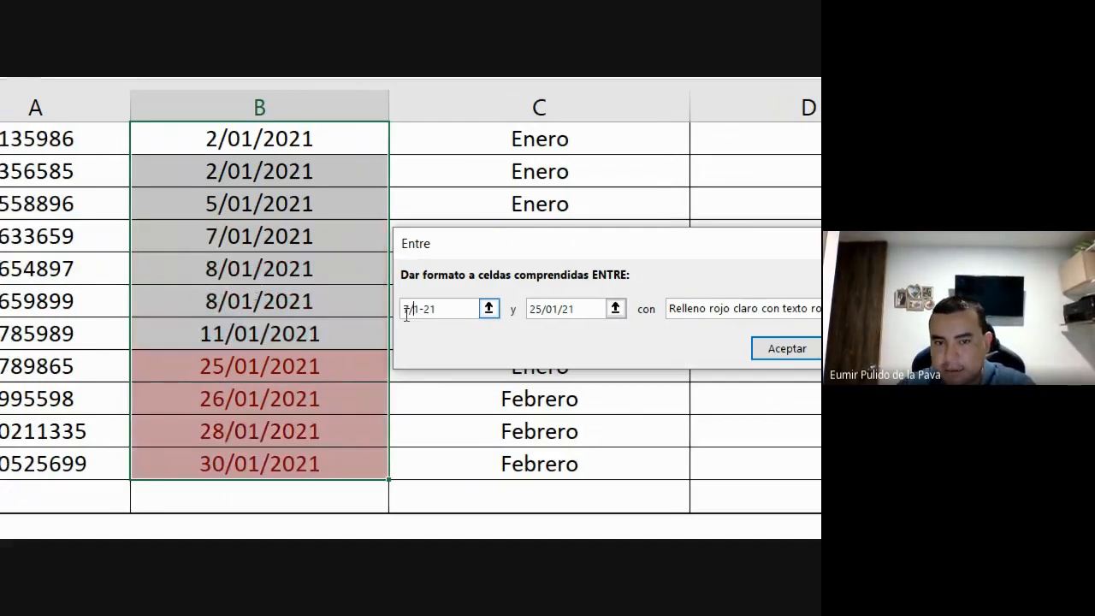
text(/)
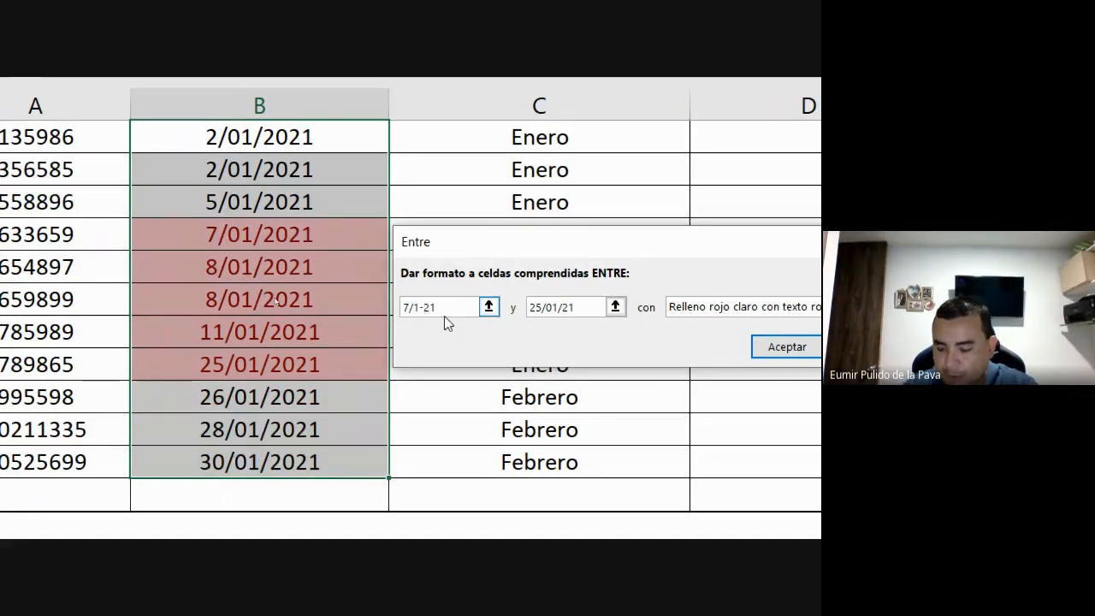
key(BackSpace)
text(/)
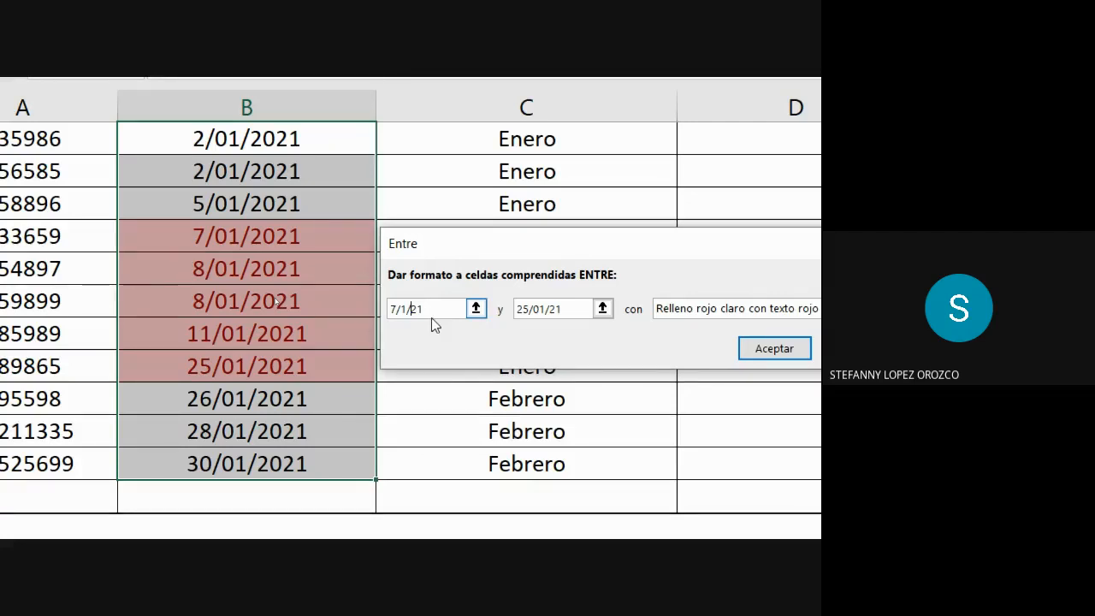
click(574, 350)
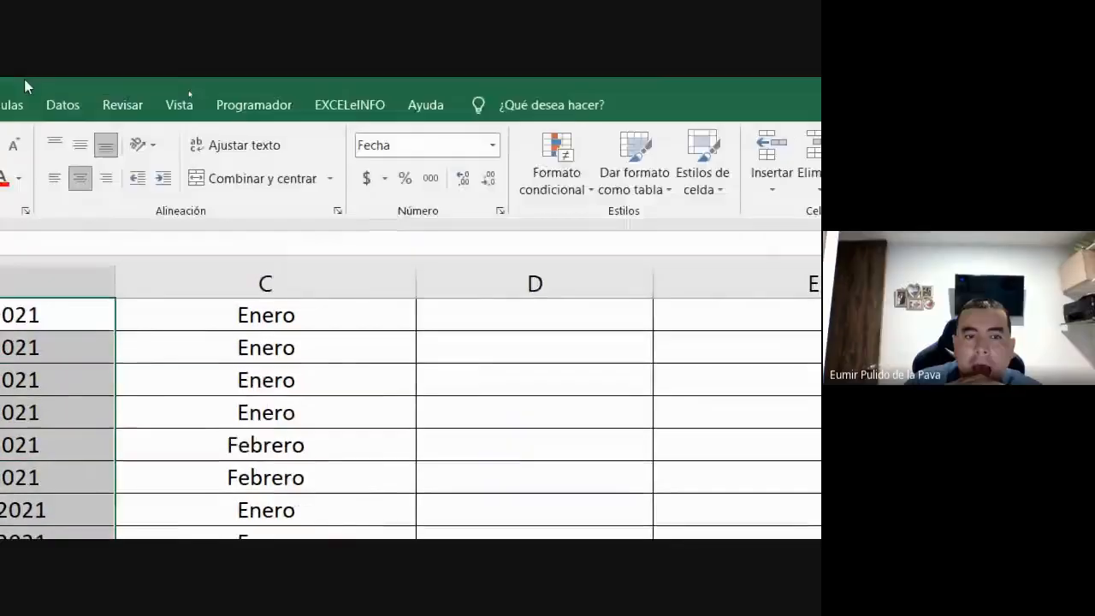
Start a new Entre highlighting rule for the selected sale dates, with limits 7/01/2021 and 25/01/2021
click(557, 167)
mouse_move(741, 229)
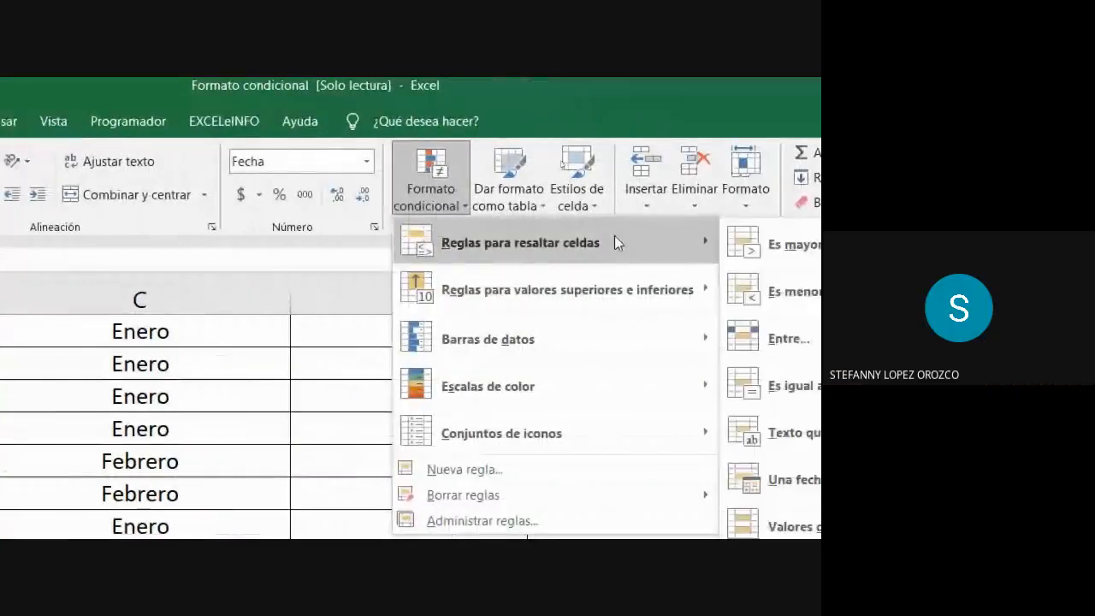
click(783, 339)
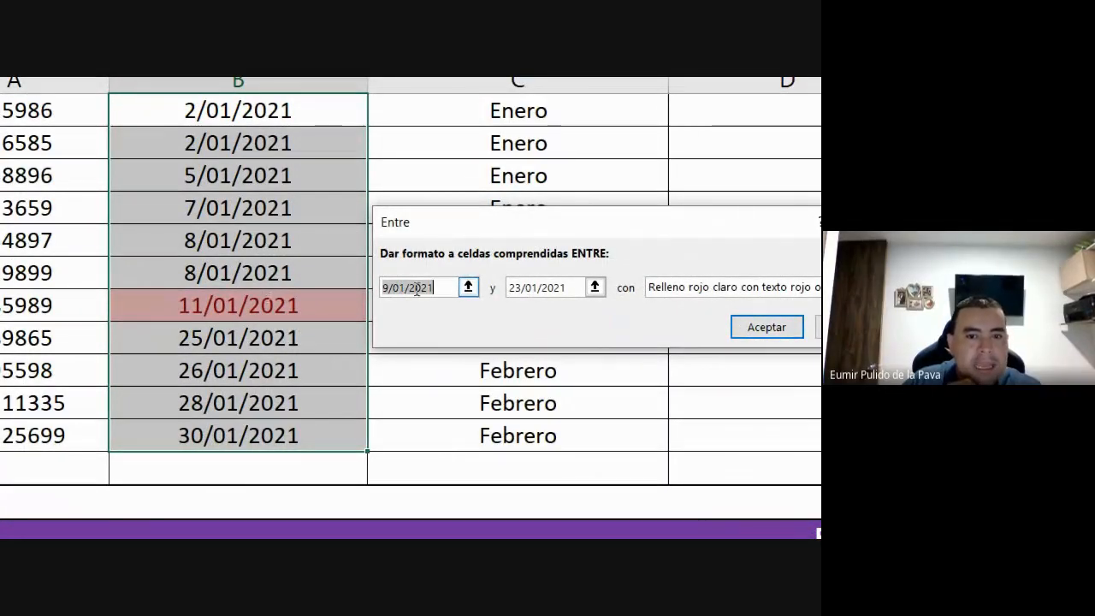
click(560, 287)
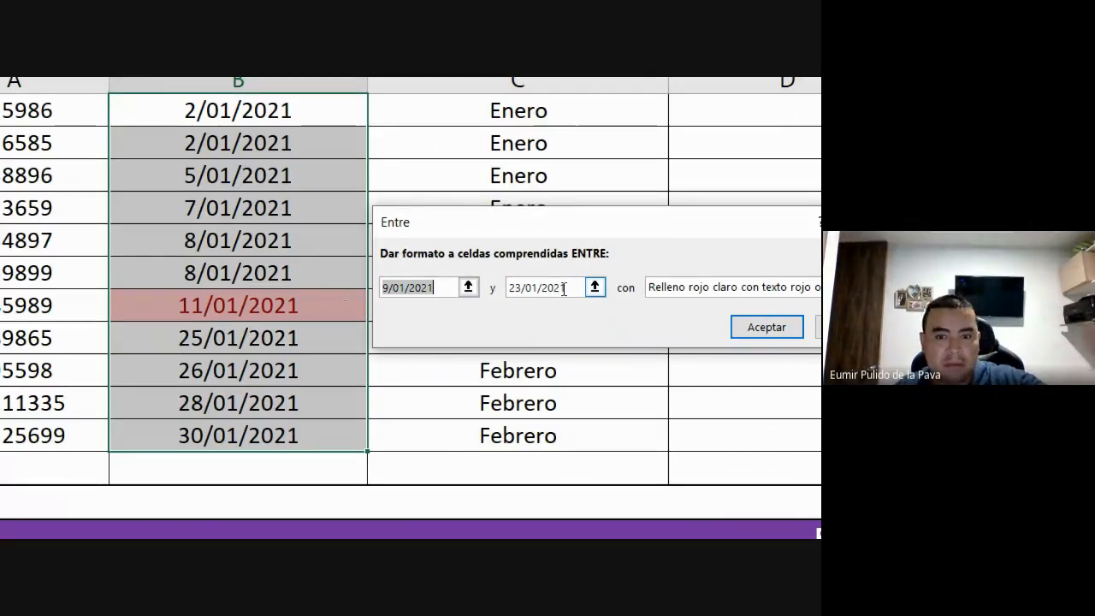
click(390, 290)
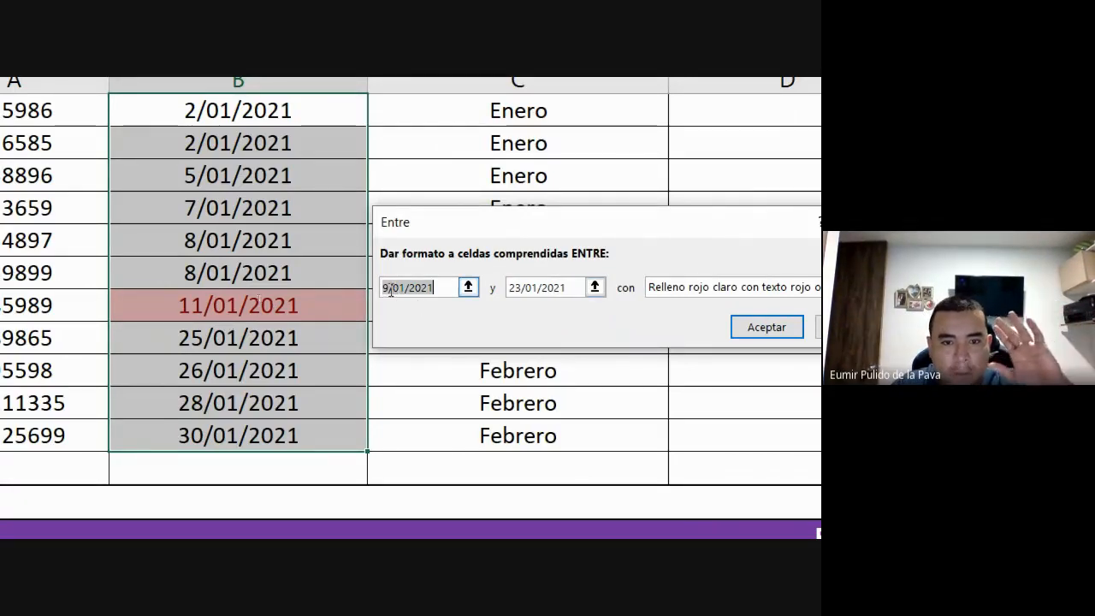
key(BackSpace)
text(7)
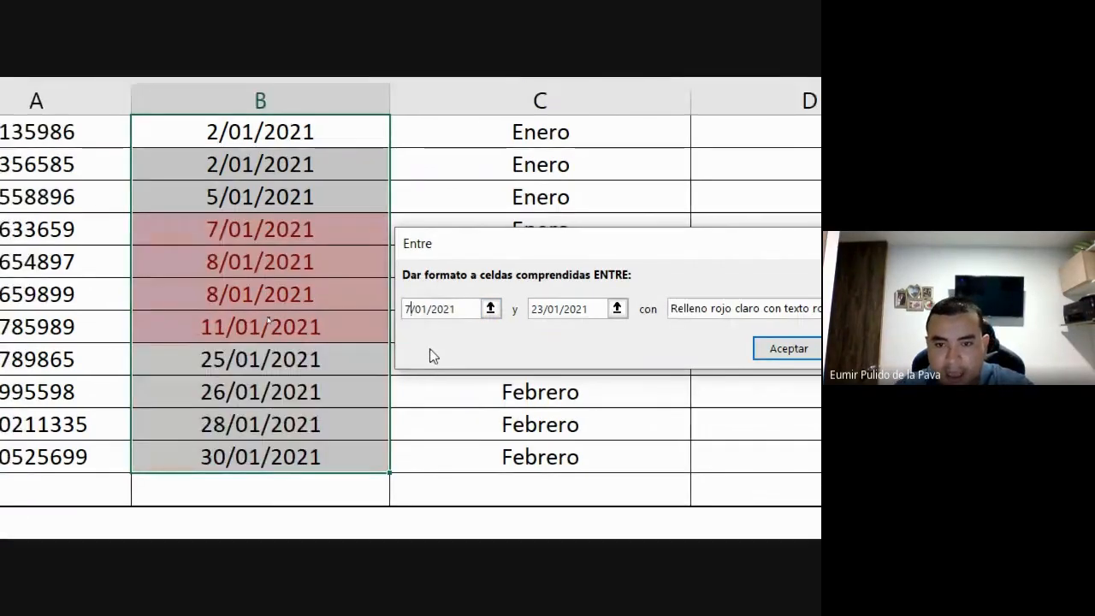
click(541, 309)
key(BackSpace)
text(5)
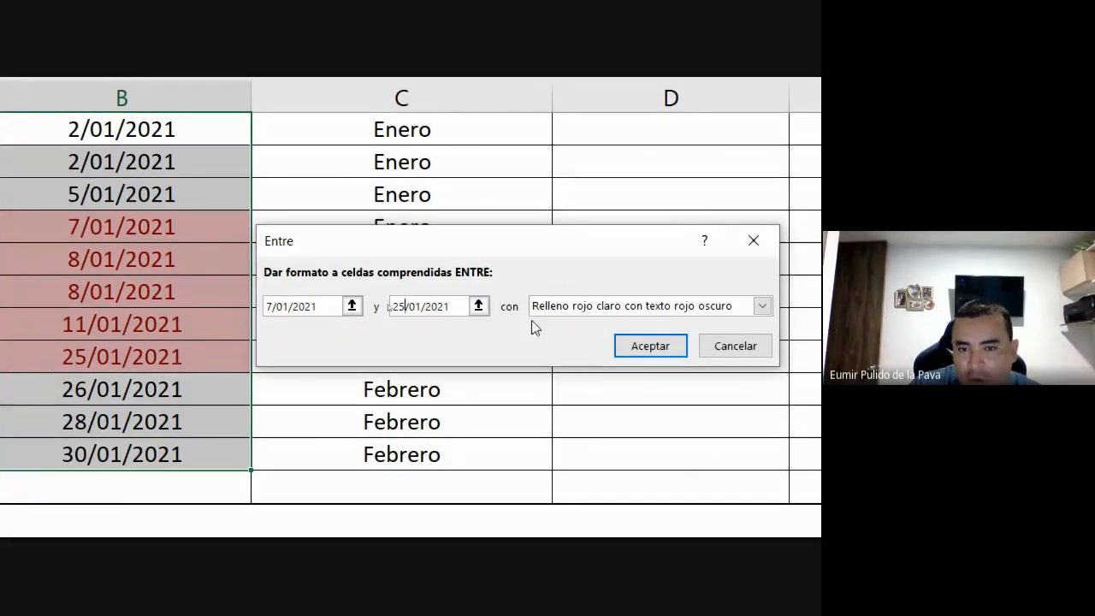
Try the preset formats Relleno amarillo con texto amarillo oscuro and Relleno verde con texto verde oscuro on the matching dates
click(558, 308)
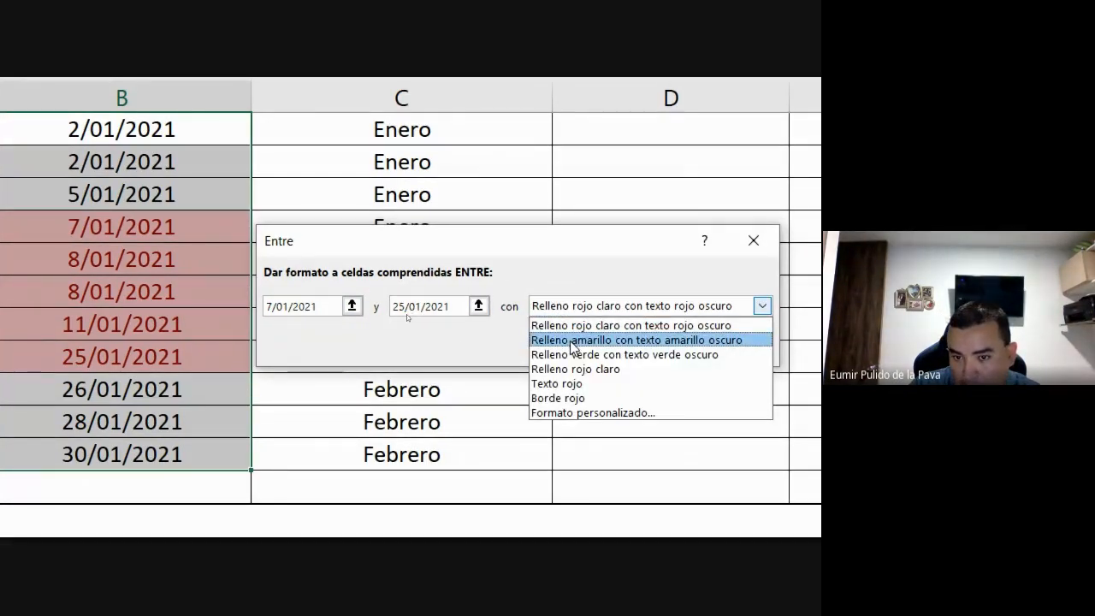
click(575, 339)
click(575, 308)
click(573, 355)
Choose Formato personalizado for the rule and set its font style to Negrita Cursiva
click(570, 310)
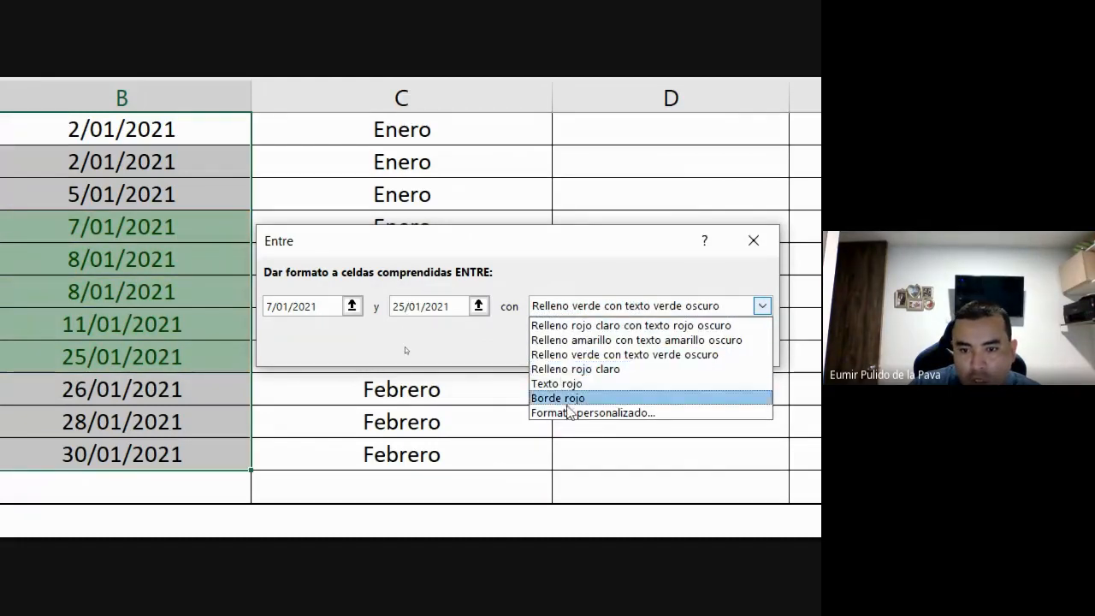
click(565, 414)
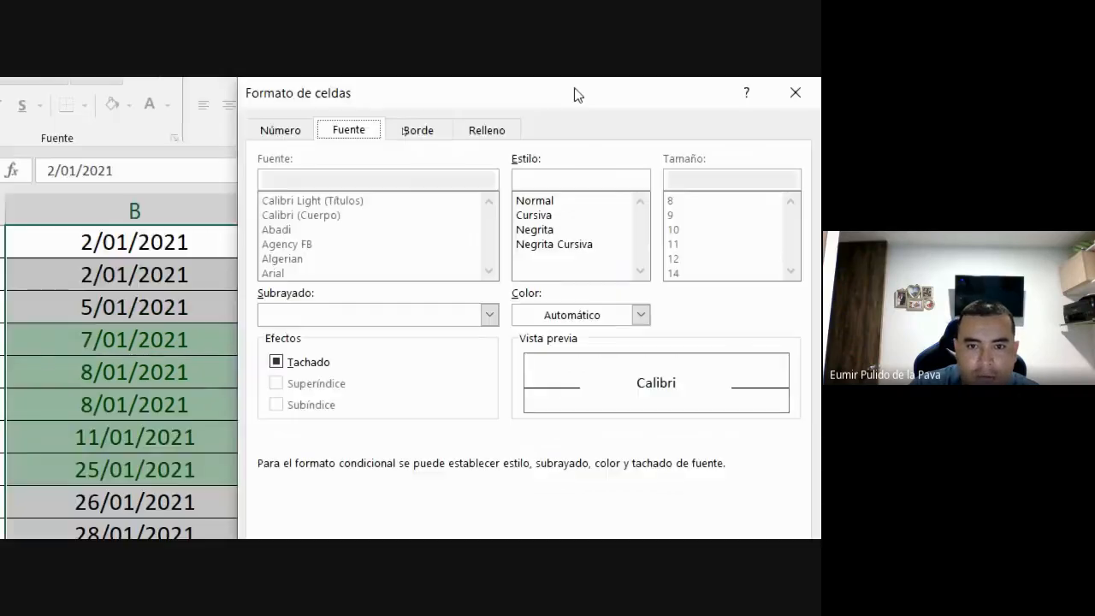
drag(534, 153, 560, 301)
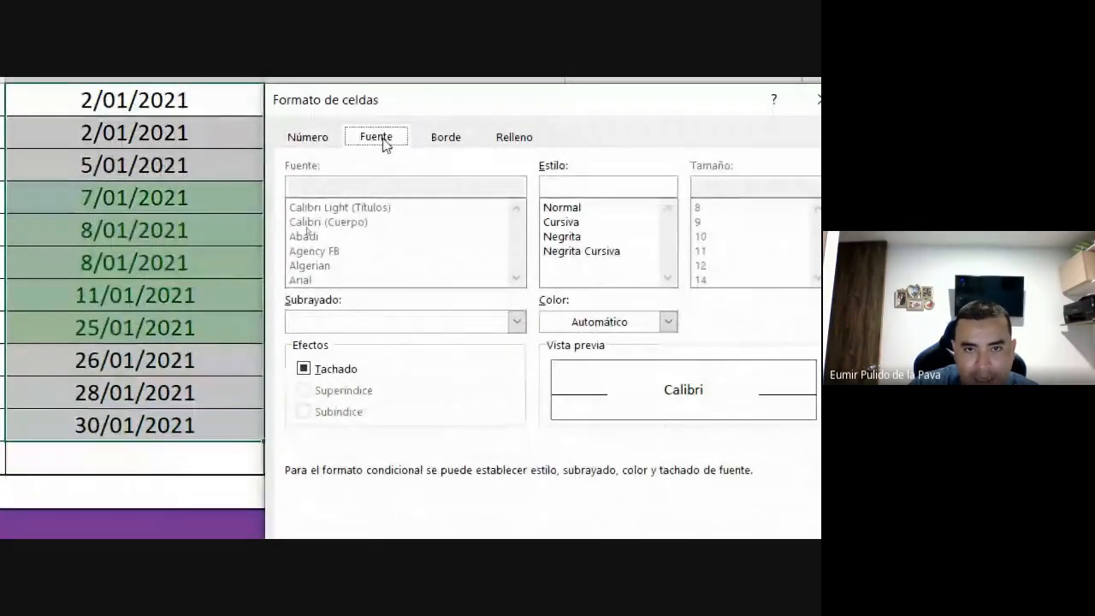
click(668, 323)
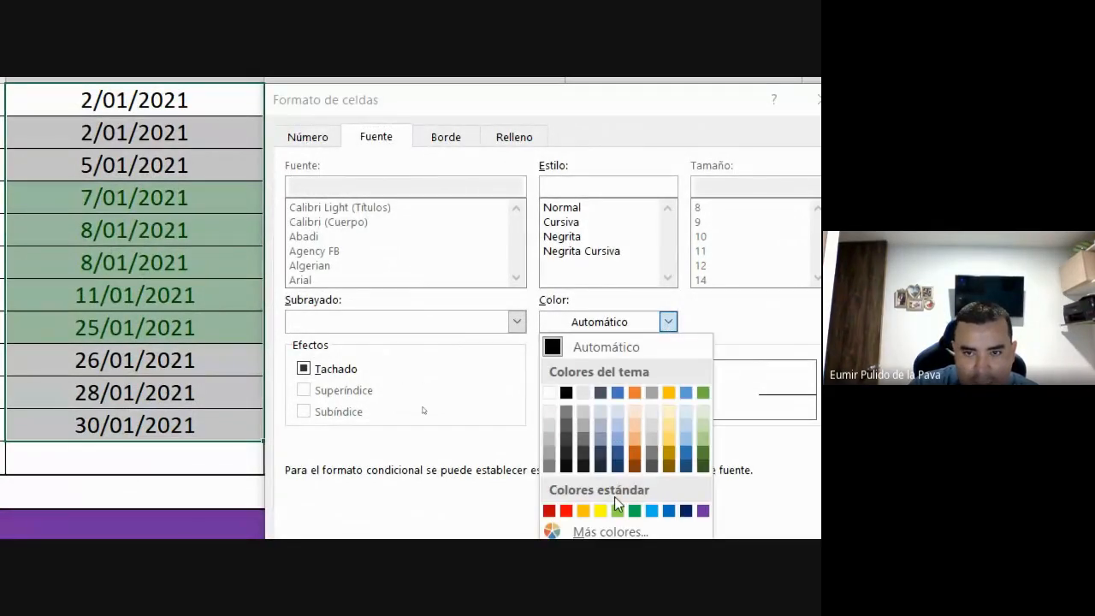
click(581, 254)
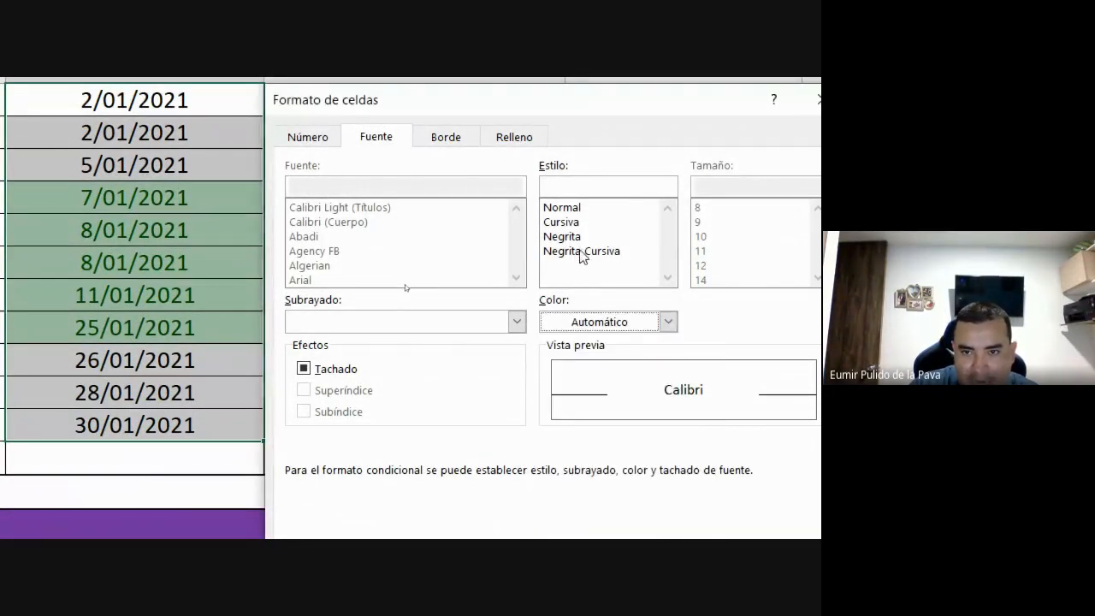
click(581, 250)
Give the custom format a dark gold background fill and apply the Entre rule to the sale dates
click(445, 139)
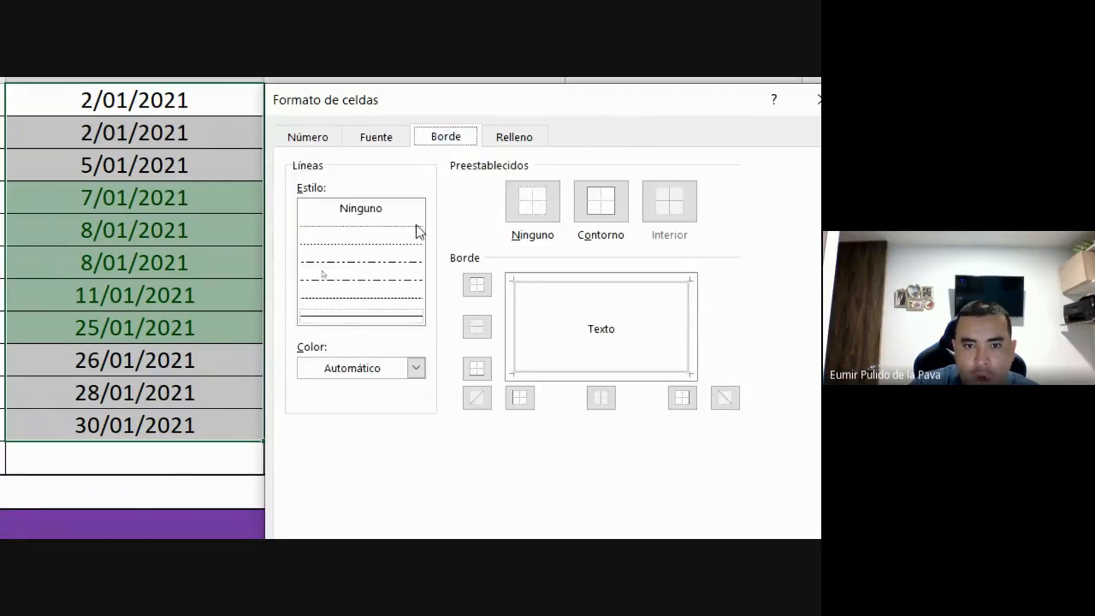
click(512, 135)
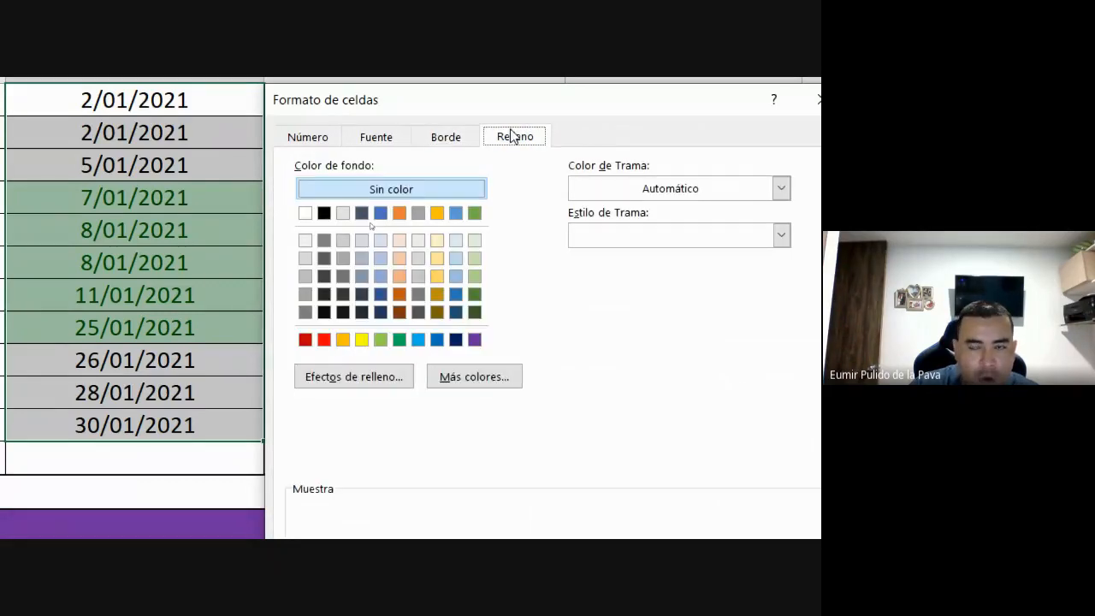
click(439, 278)
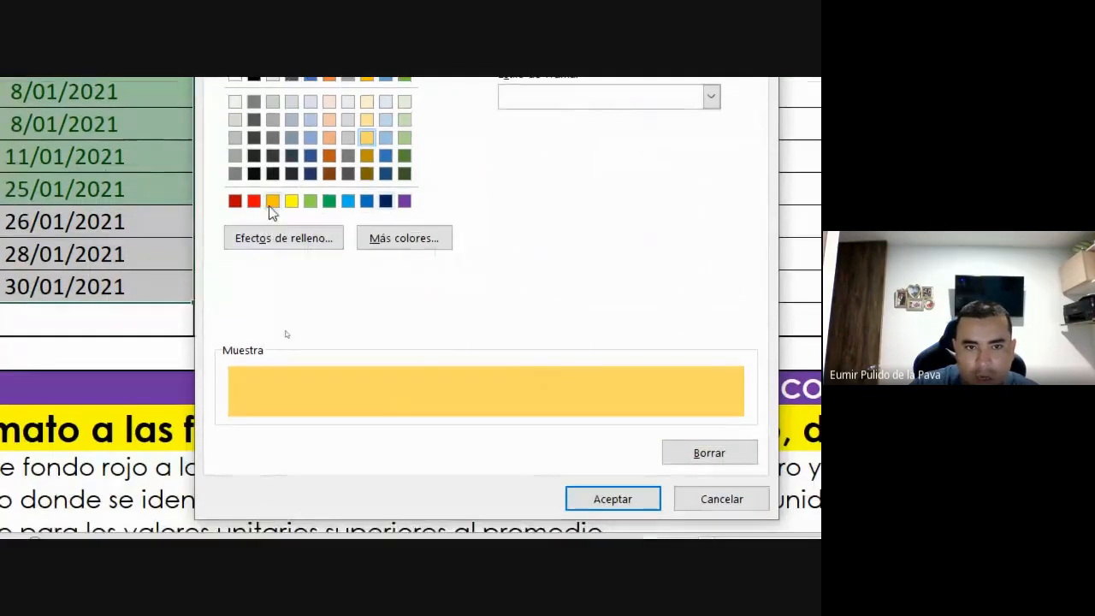
click(343, 280)
click(614, 499)
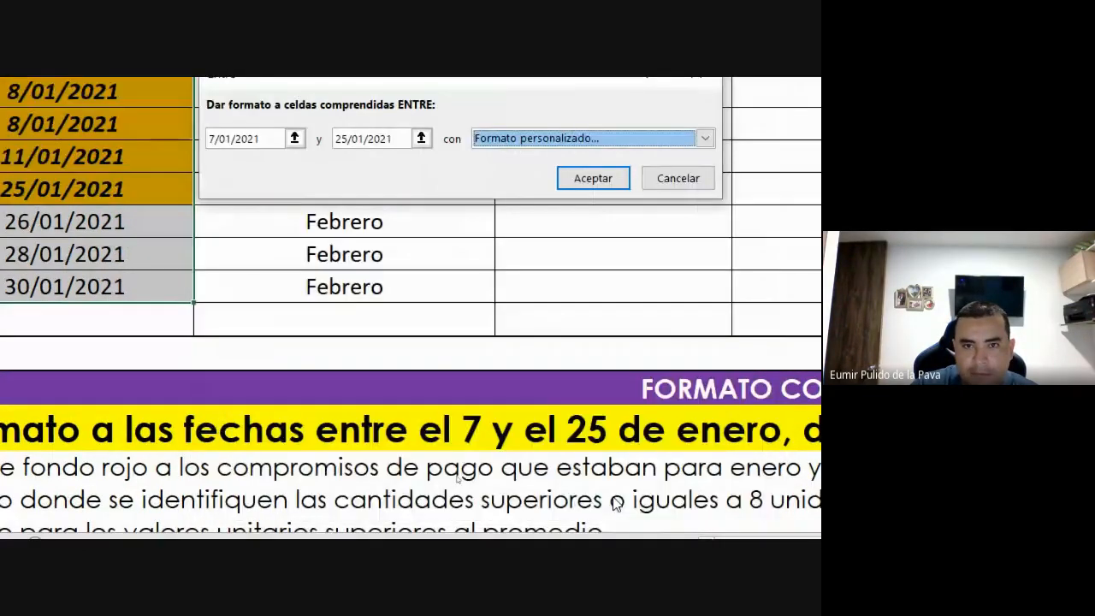
click(592, 398)
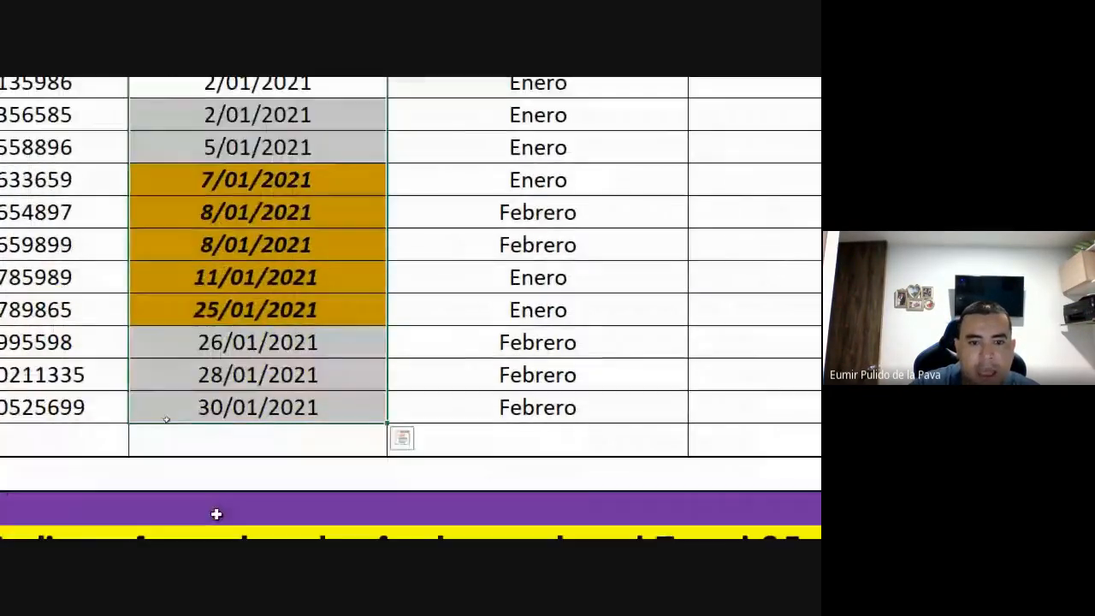
Change the sale date in cell B14 to 20/01/2021 to test the date-range highlighting
click(423, 248)
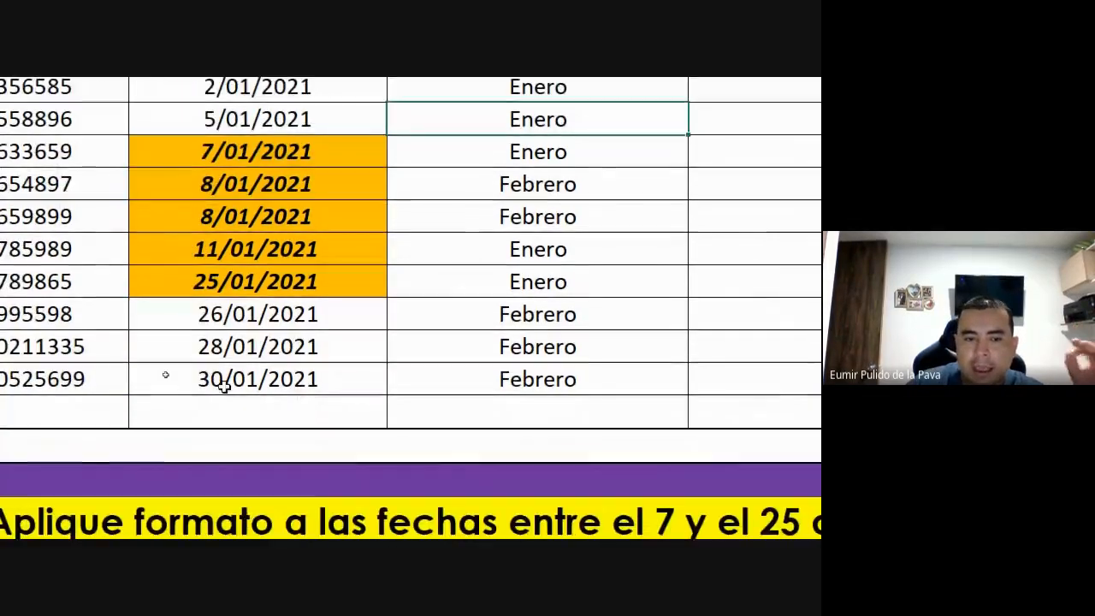
click(224, 504)
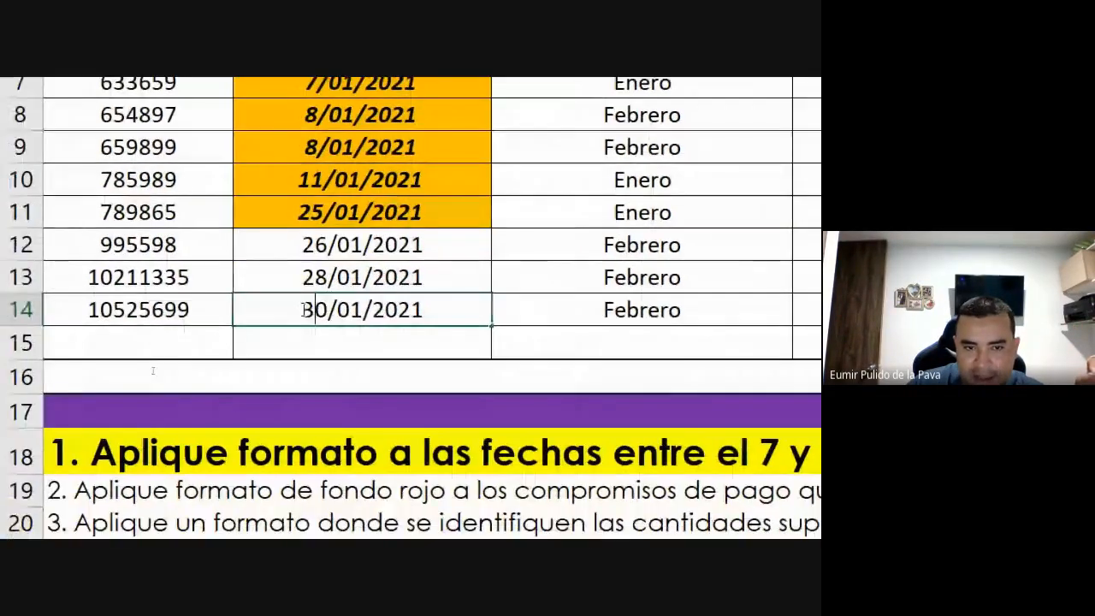
drag(306, 309, 328, 311)
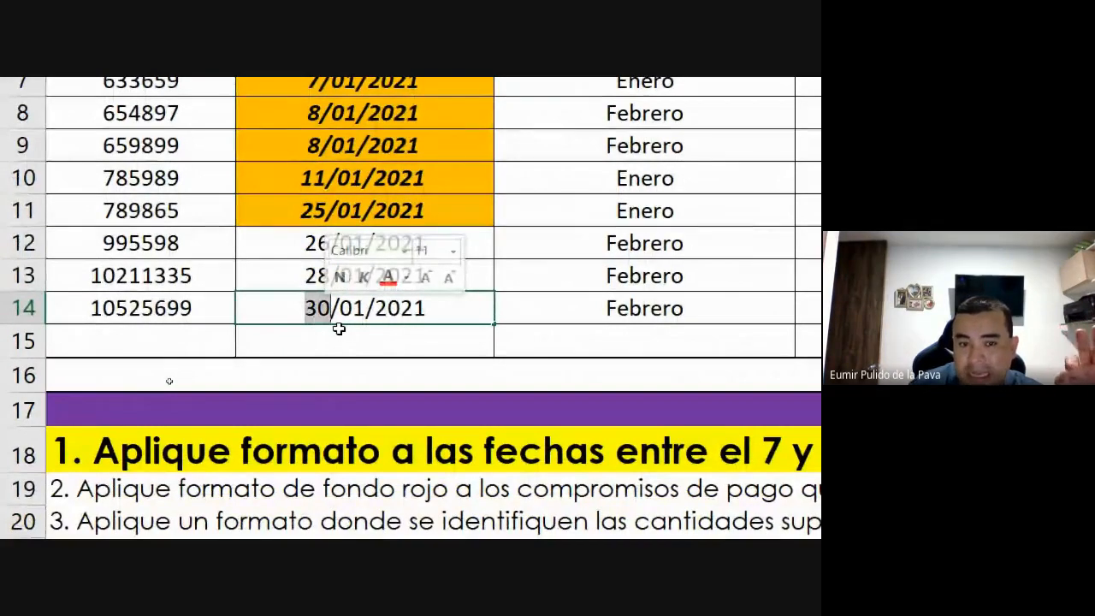
text(20)
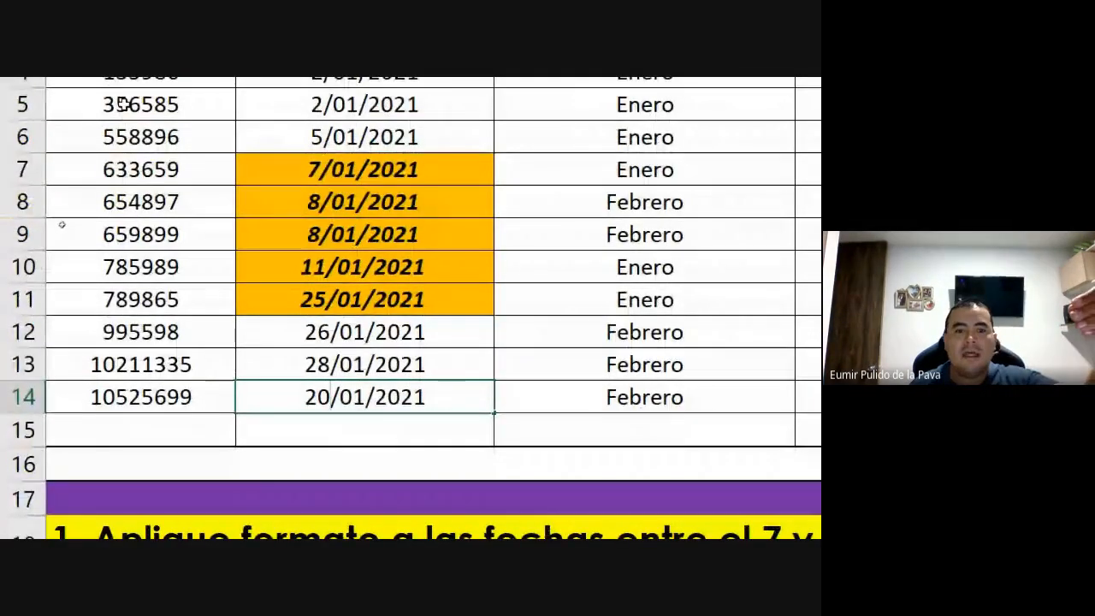
key(Return)
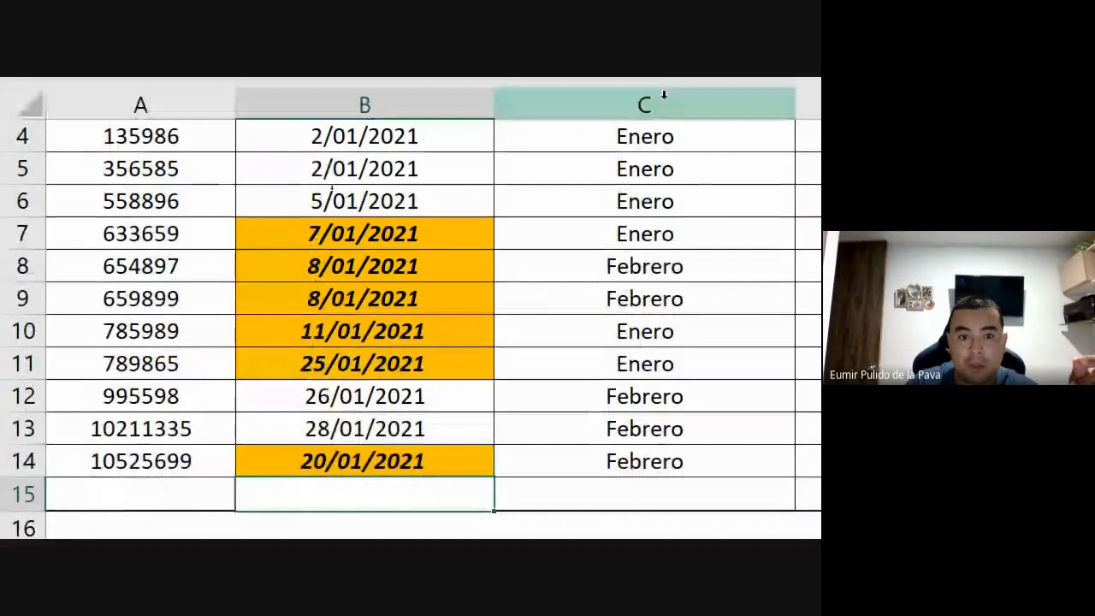
Change the sale dates in B7 to 27/01/2021 and in B4 to 22/01/2021
click(301, 239)
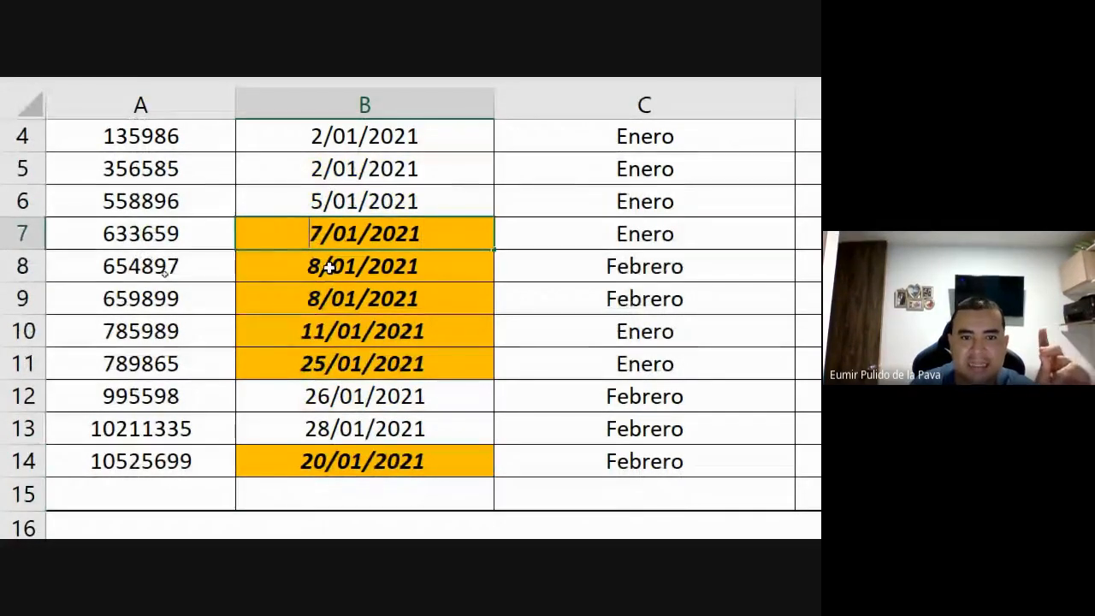
text(2)
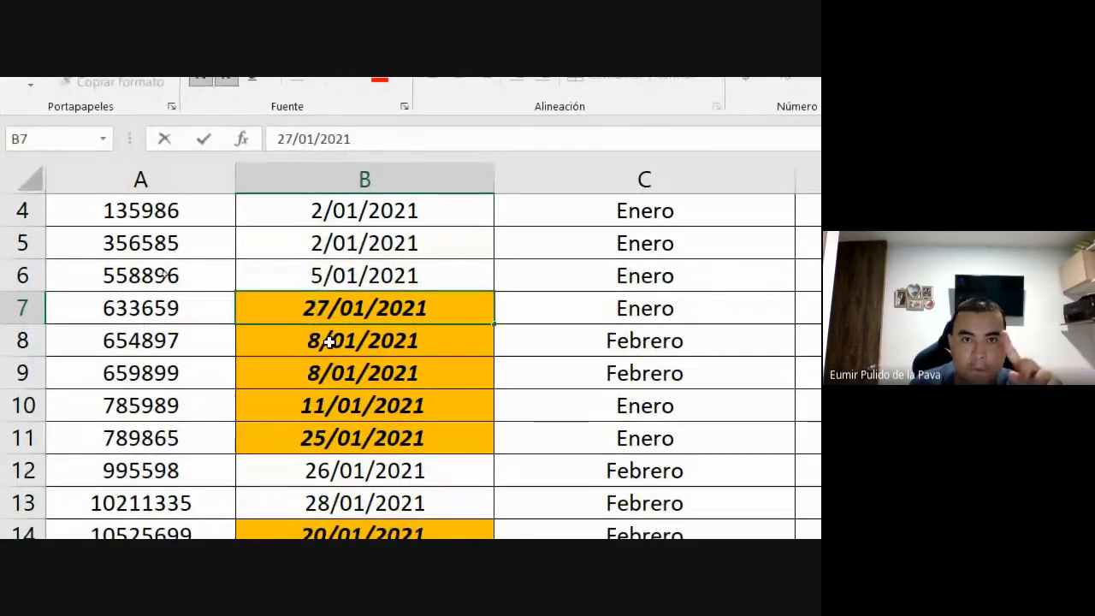
key(Return)
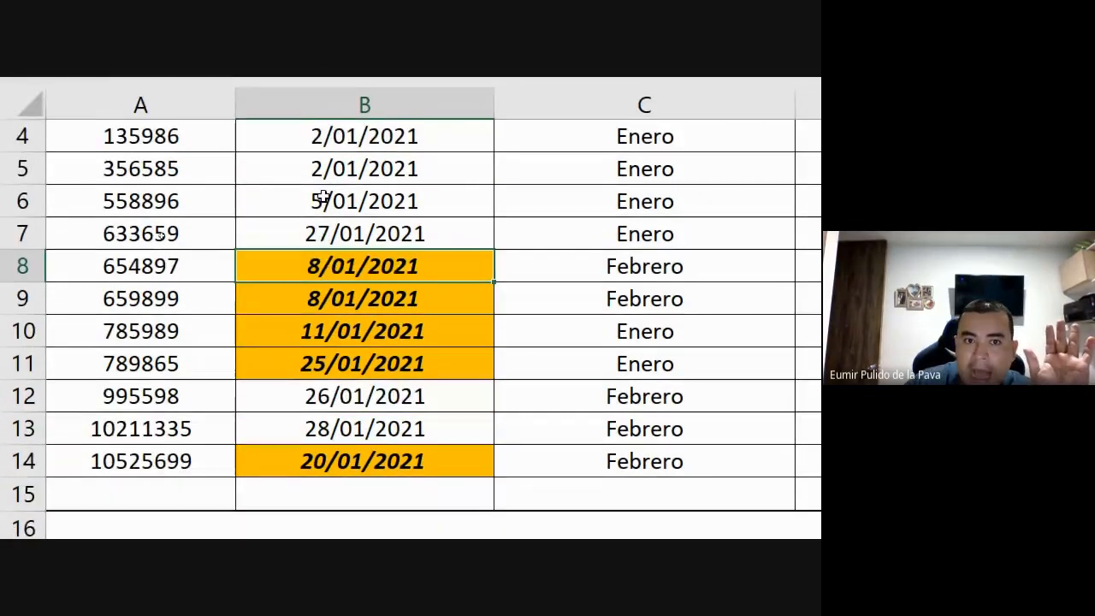
double_click(313, 211)
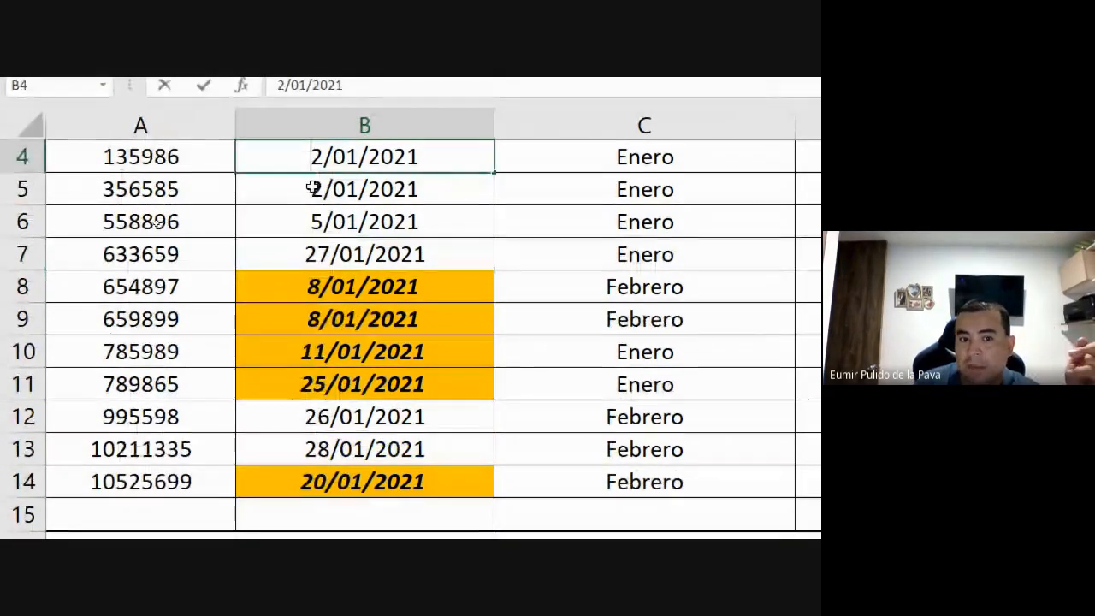
text(2)
key(Return)
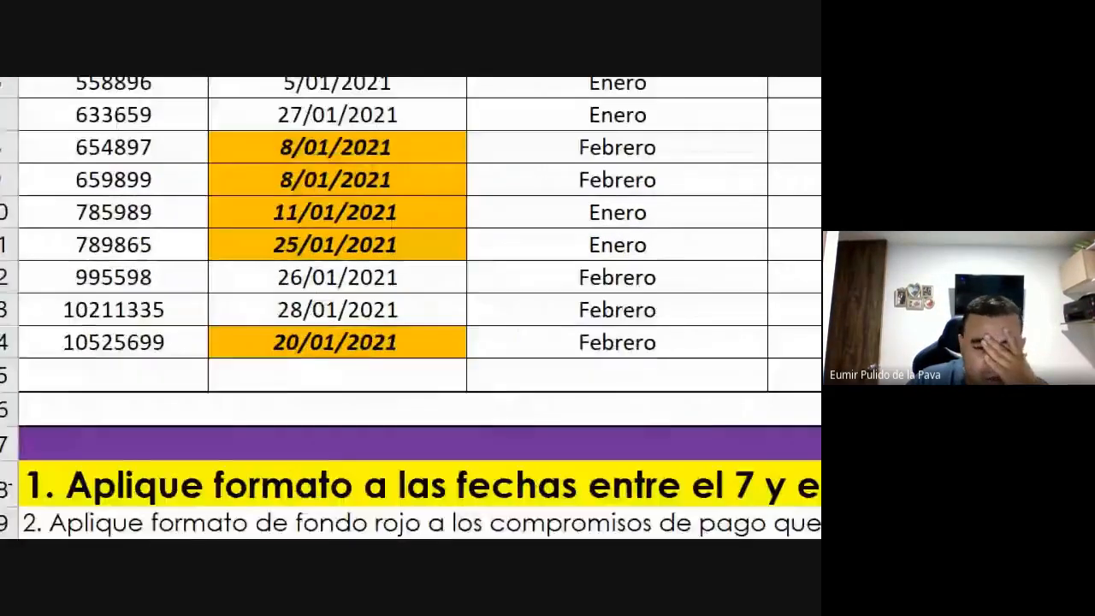
Edit the exercise 1 statement so the date range reads from 7 to 10 de enero
double_click(802, 491)
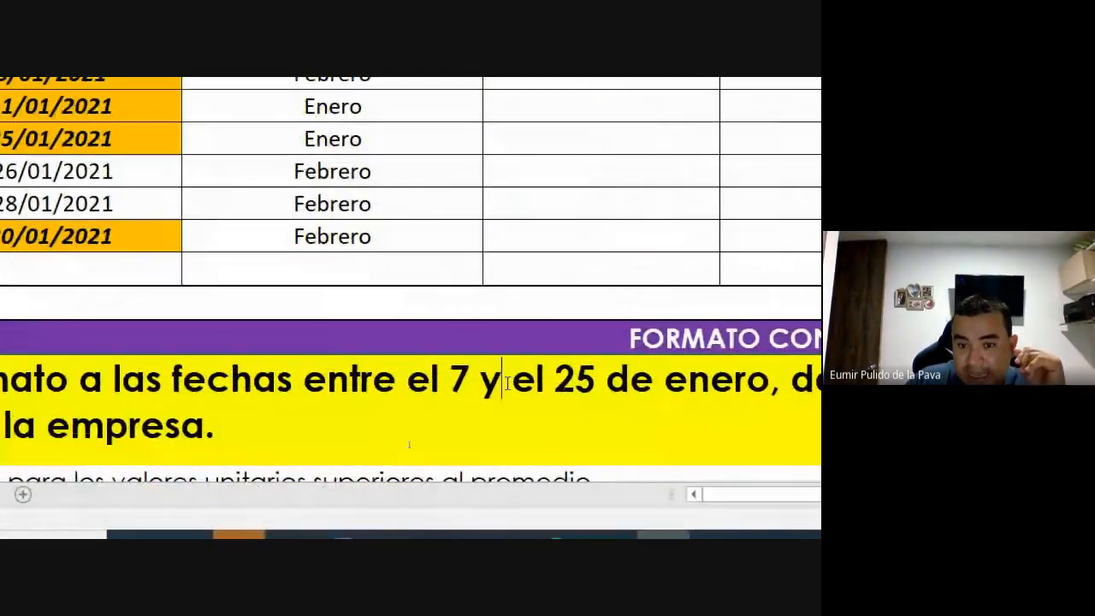
drag(558, 374, 595, 378)
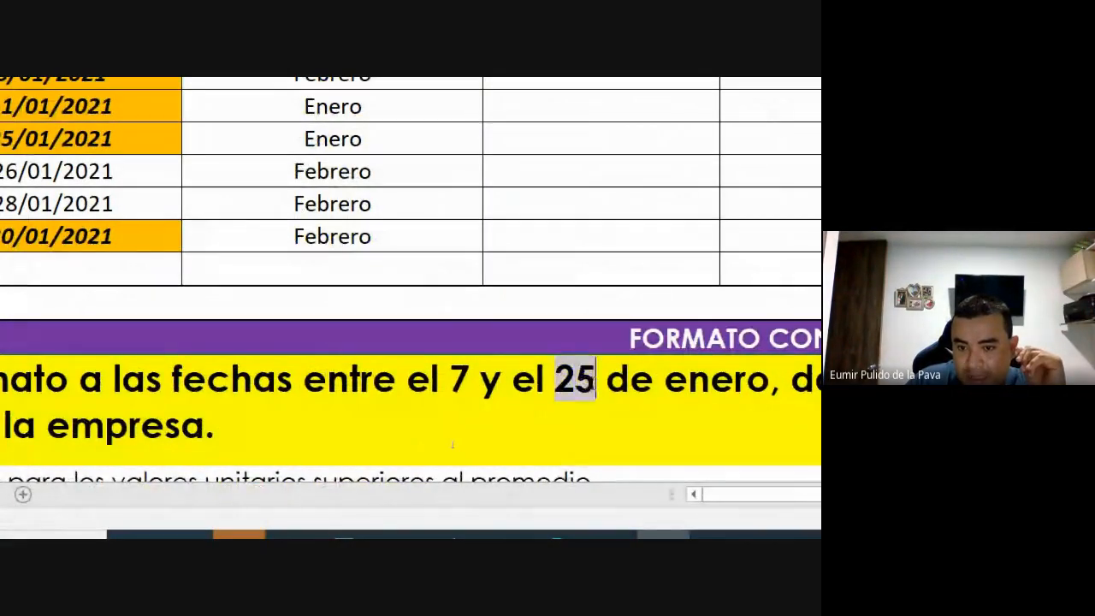
text(10)
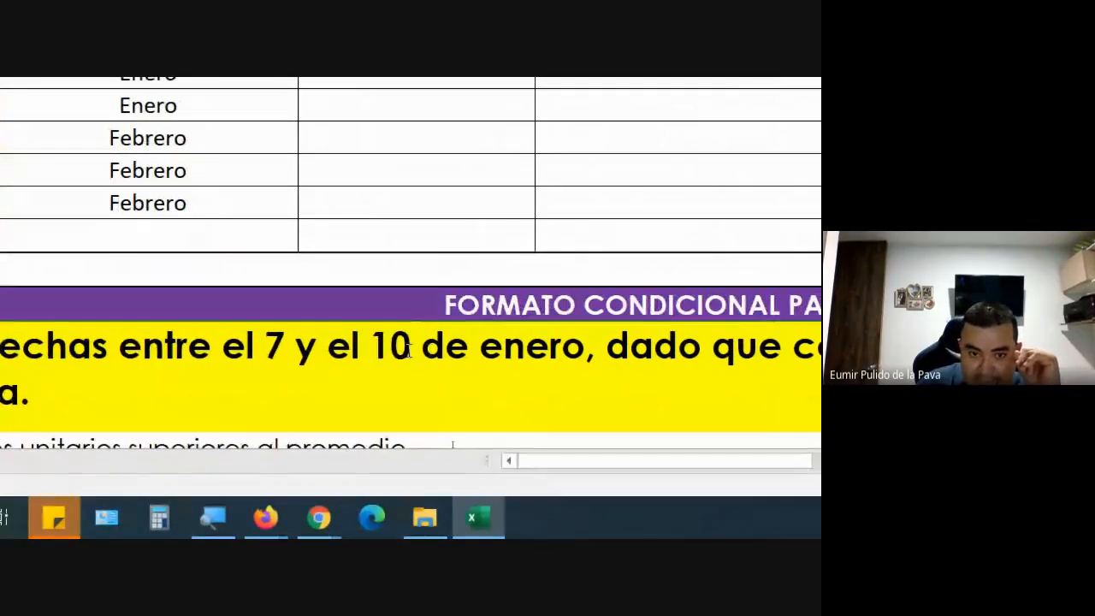
key(Return)
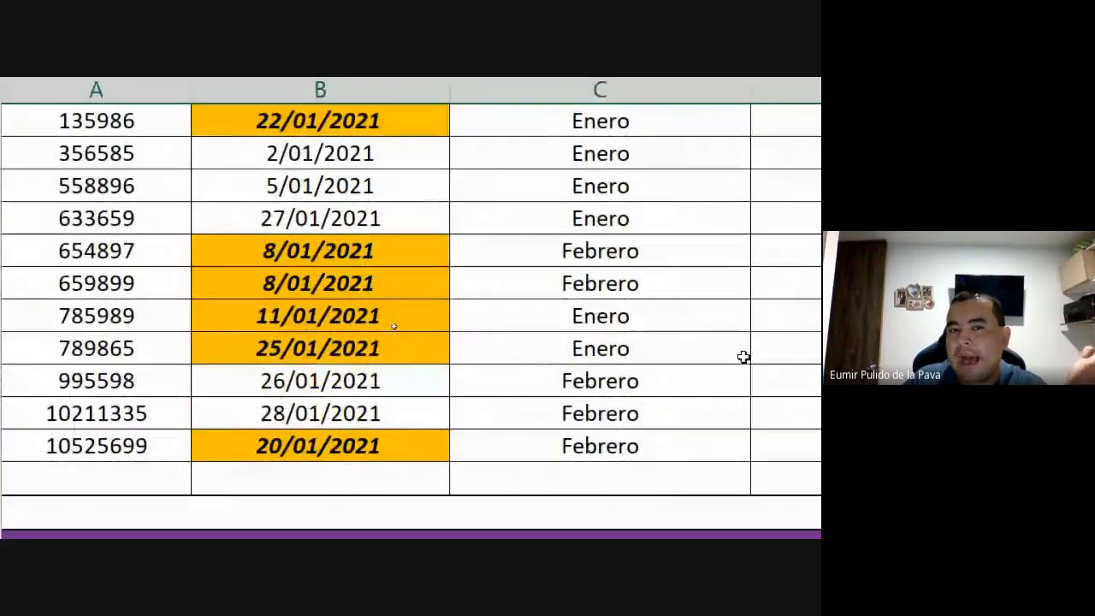
Select the sale dates B4:B14 and open the conditional formatting rules manager for them
drag(384, 122, 381, 184)
drag(362, 318, 382, 430)
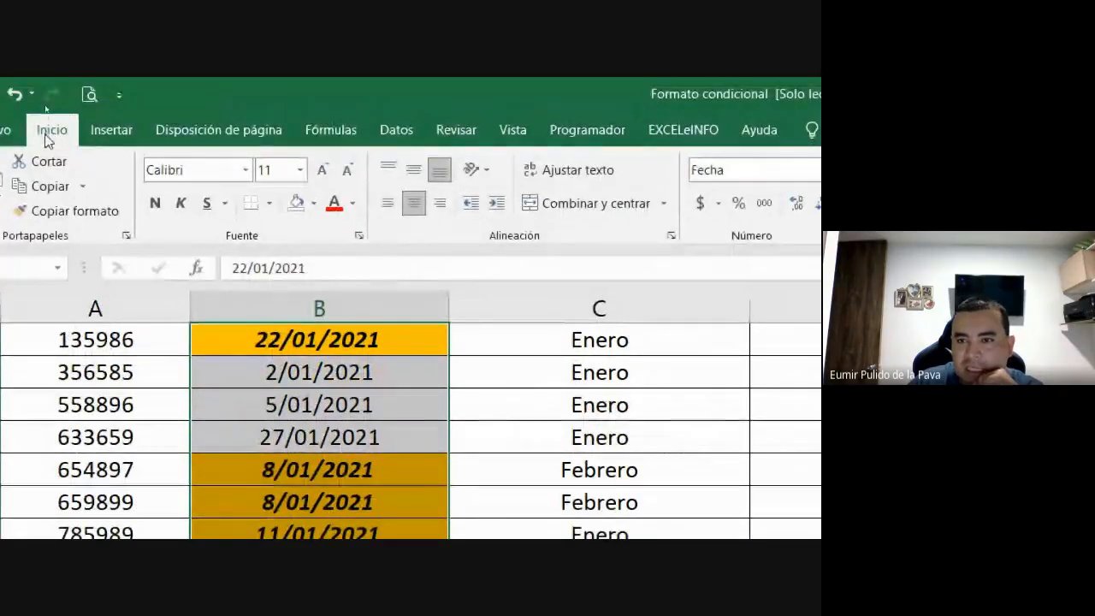
click(435, 209)
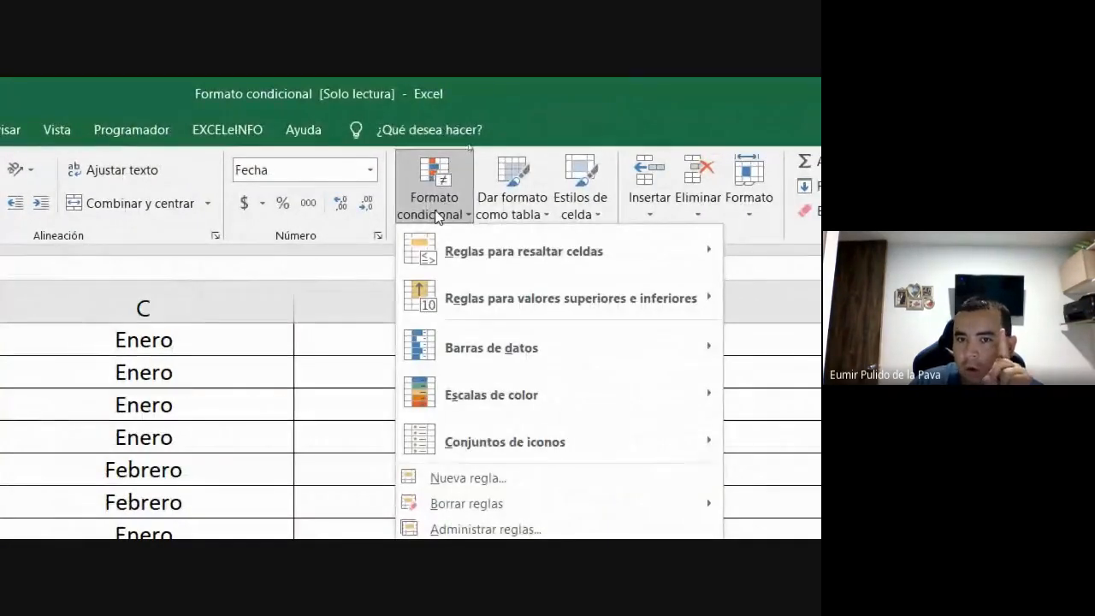
mouse_move(489, 247)
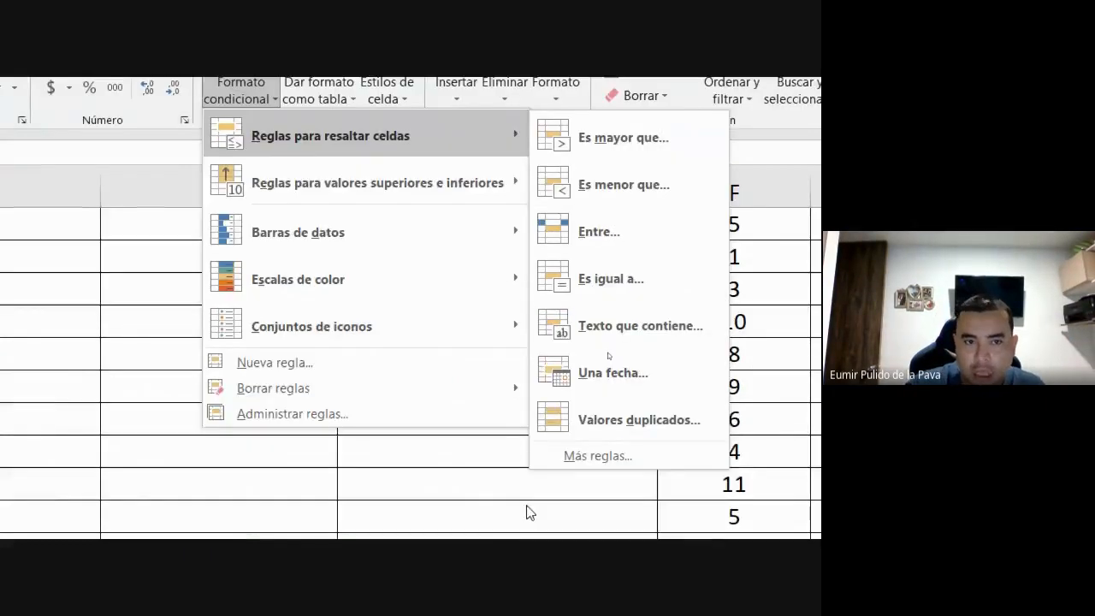
click(242, 86)
click(242, 85)
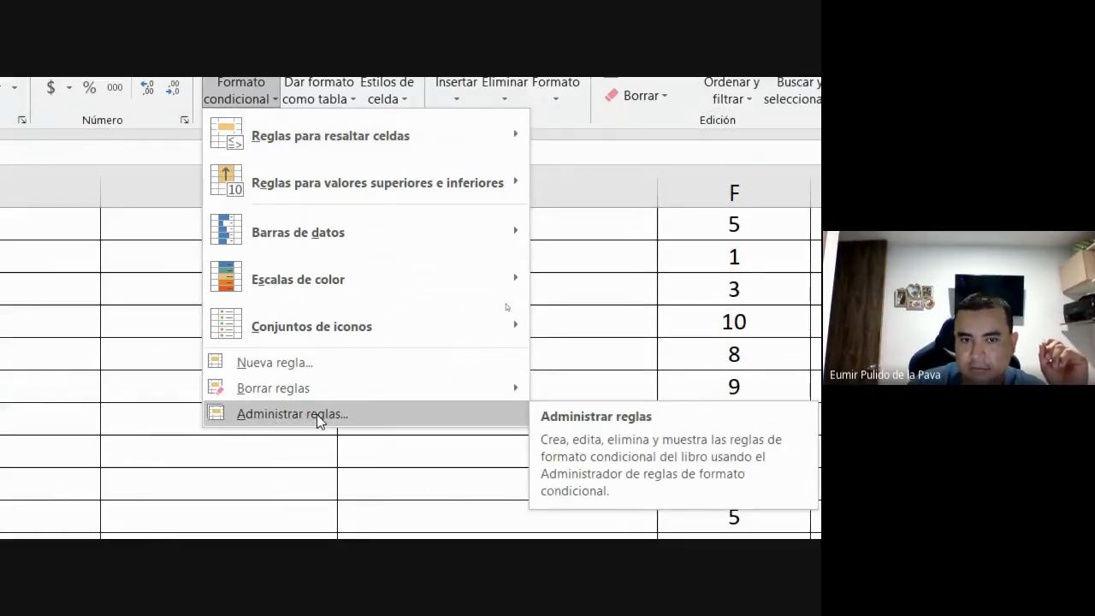
click(318, 417)
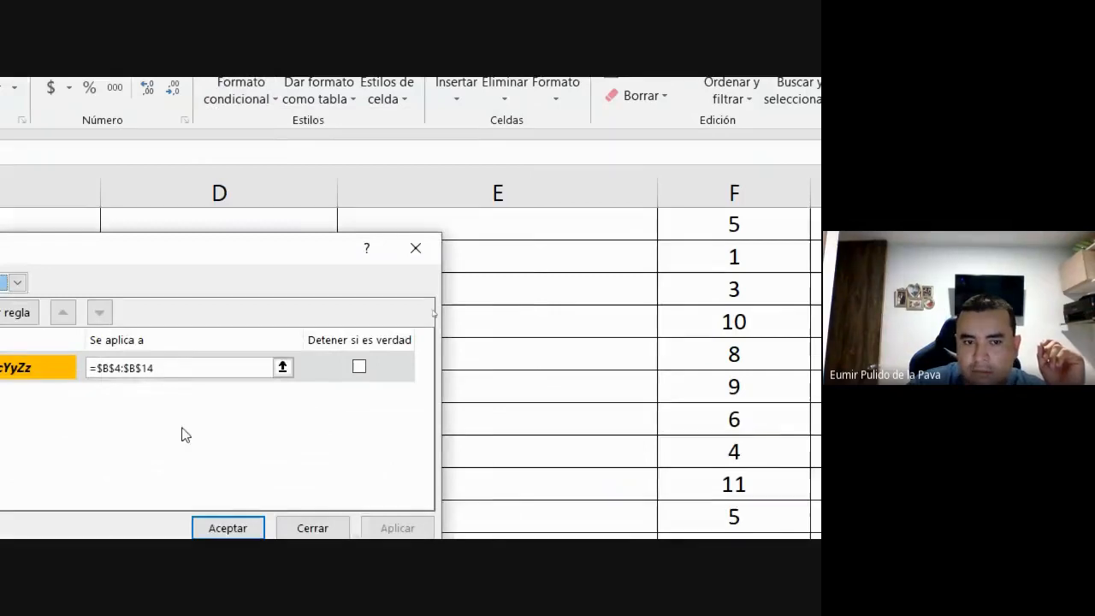
Open the existing between rule on the sale dates for editing, keeping the date cells in view
drag(61, 250, 175, 248)
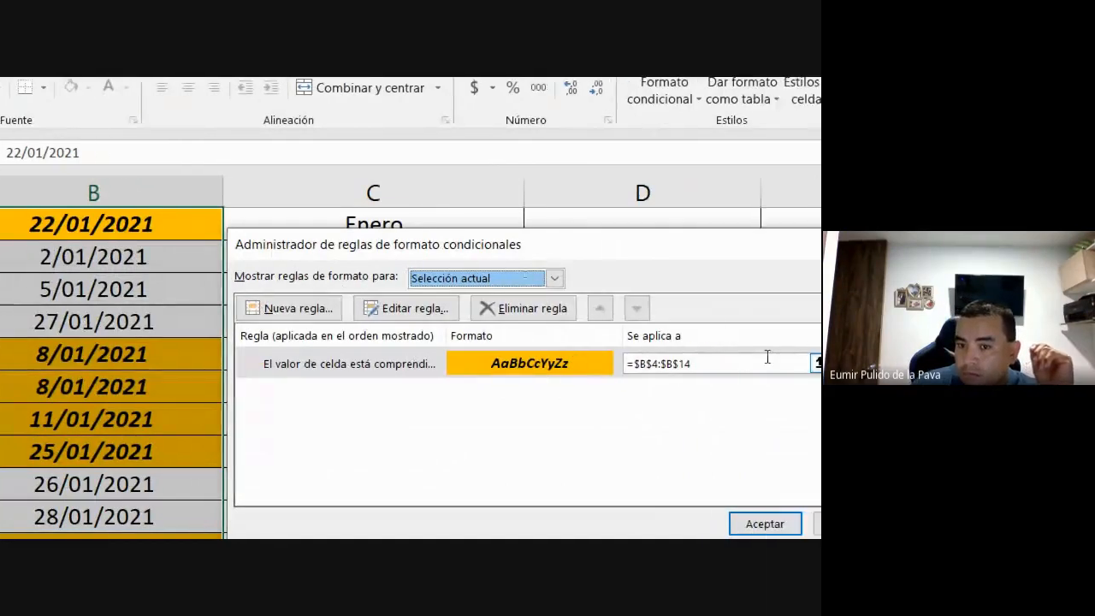
click(379, 379)
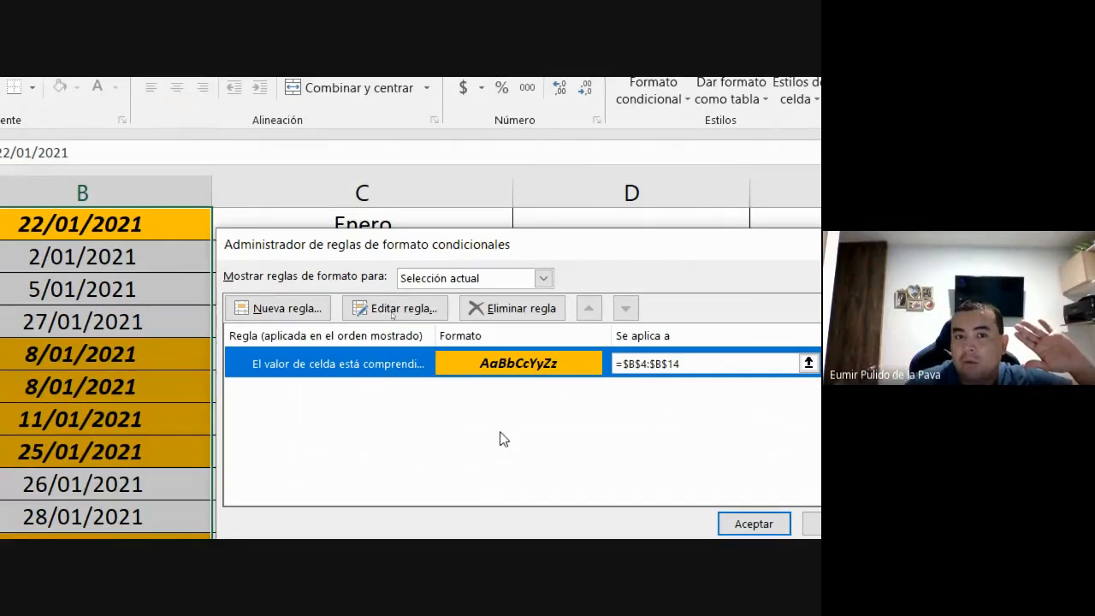
drag(299, 245, 542, 250)
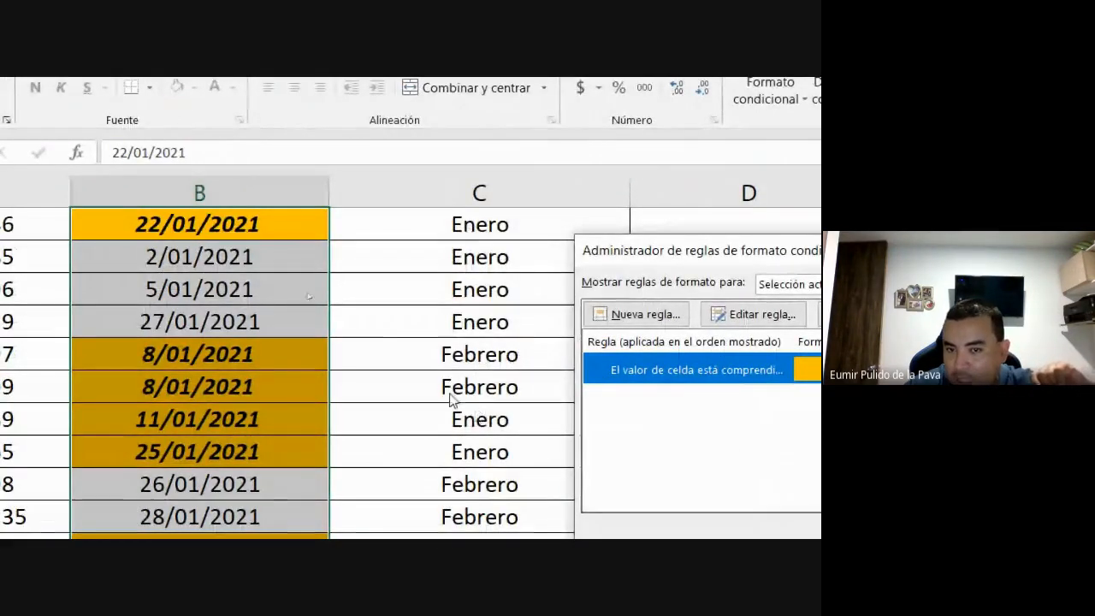
drag(640, 254, 394, 252)
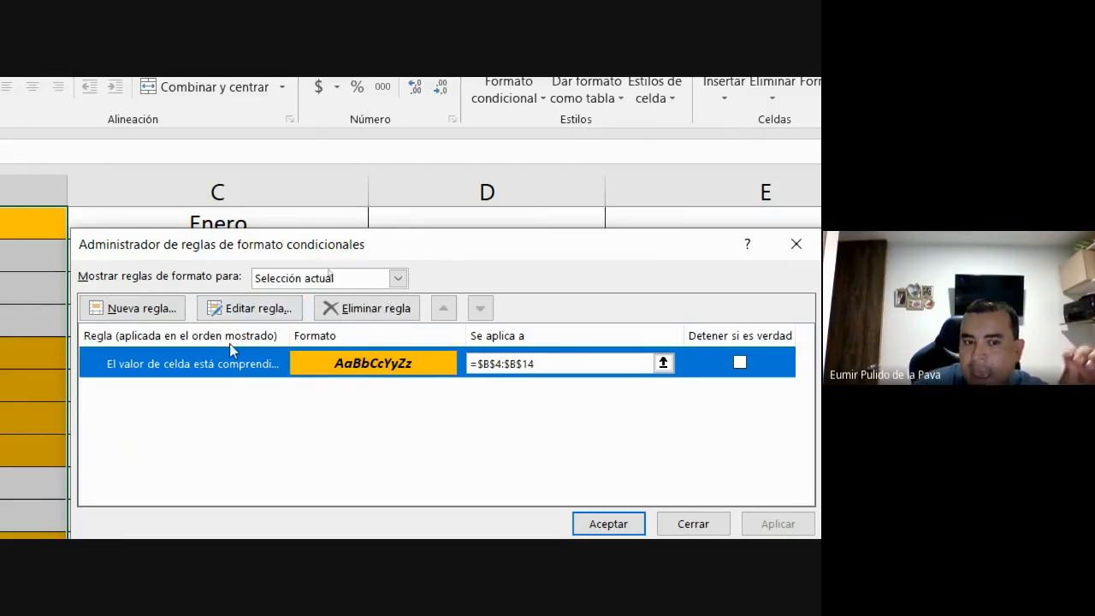
click(243, 312)
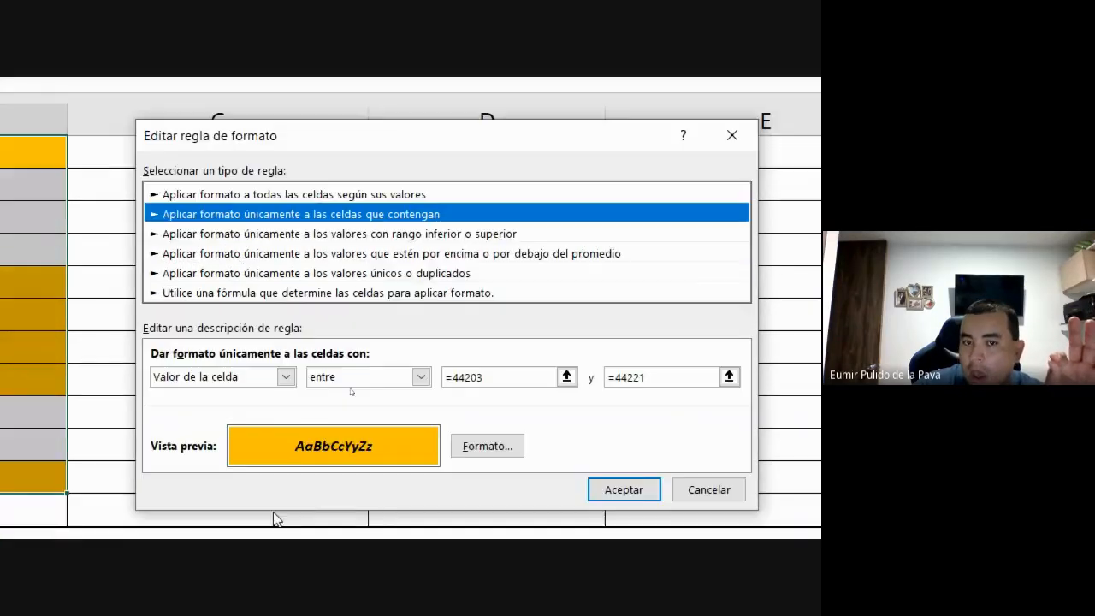
drag(313, 149, 253, 139)
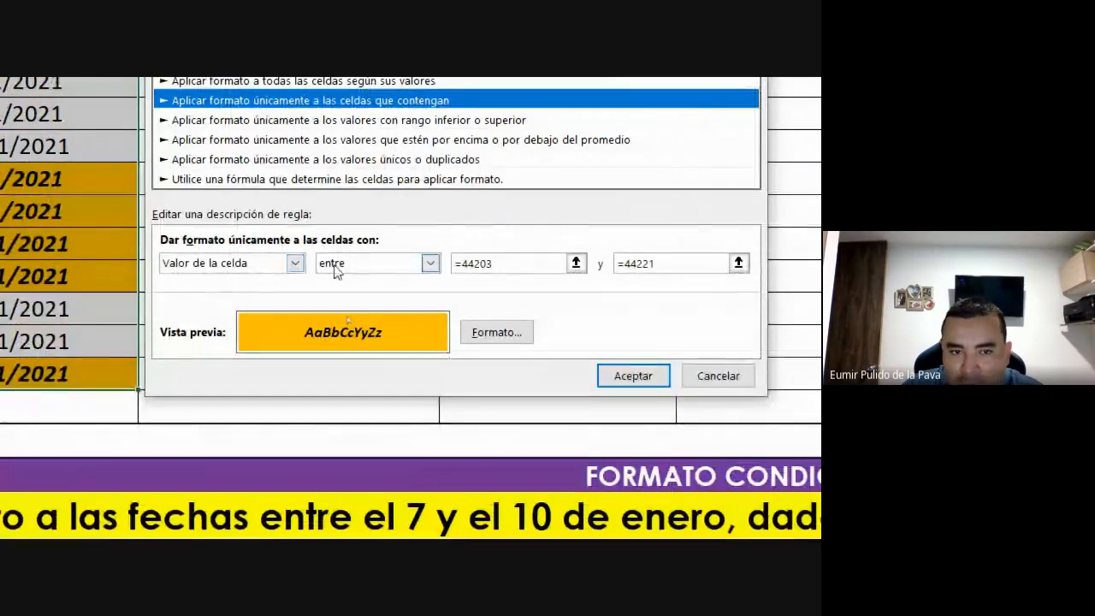
Set the rule's lower limit to 07-1-21 and its upper limit to 10-1-21
click(465, 264)
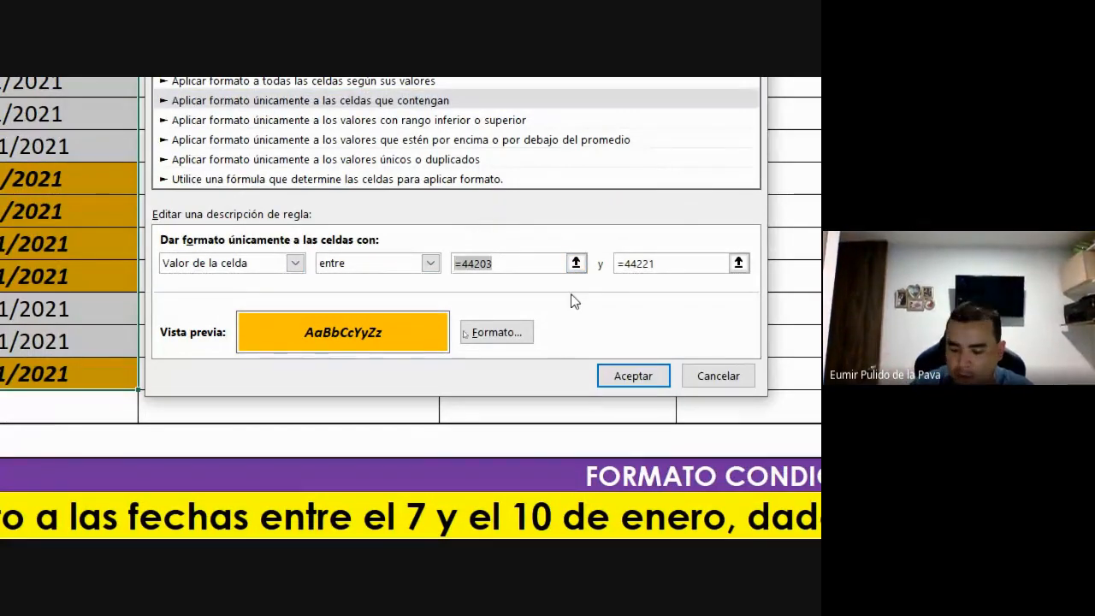
text(0)
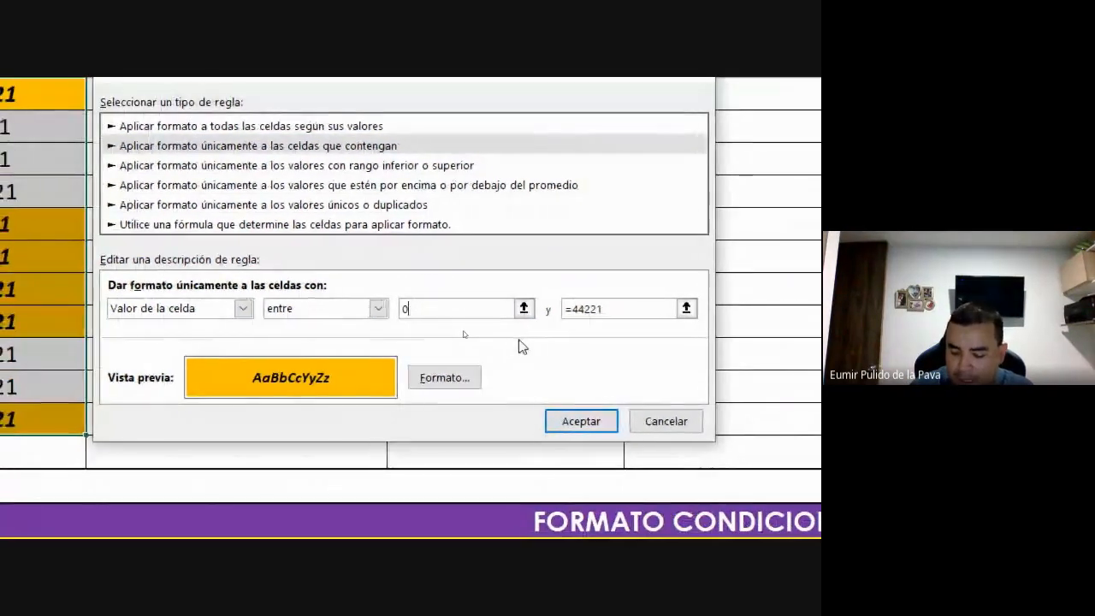
text(7-1-2)
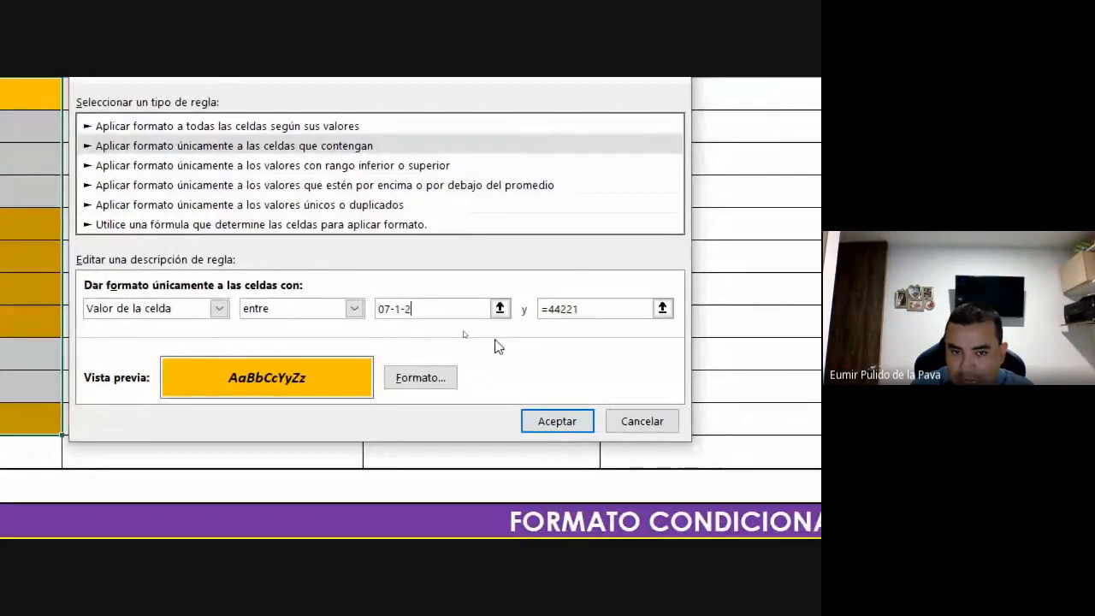
text(1)
key(Tab)
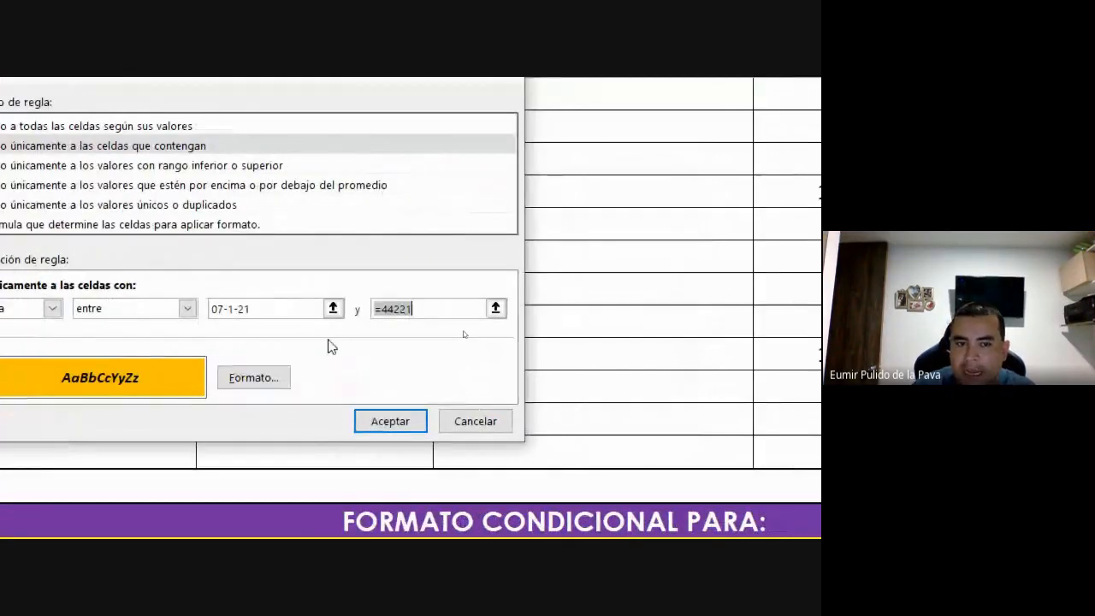
text(10-1-21)
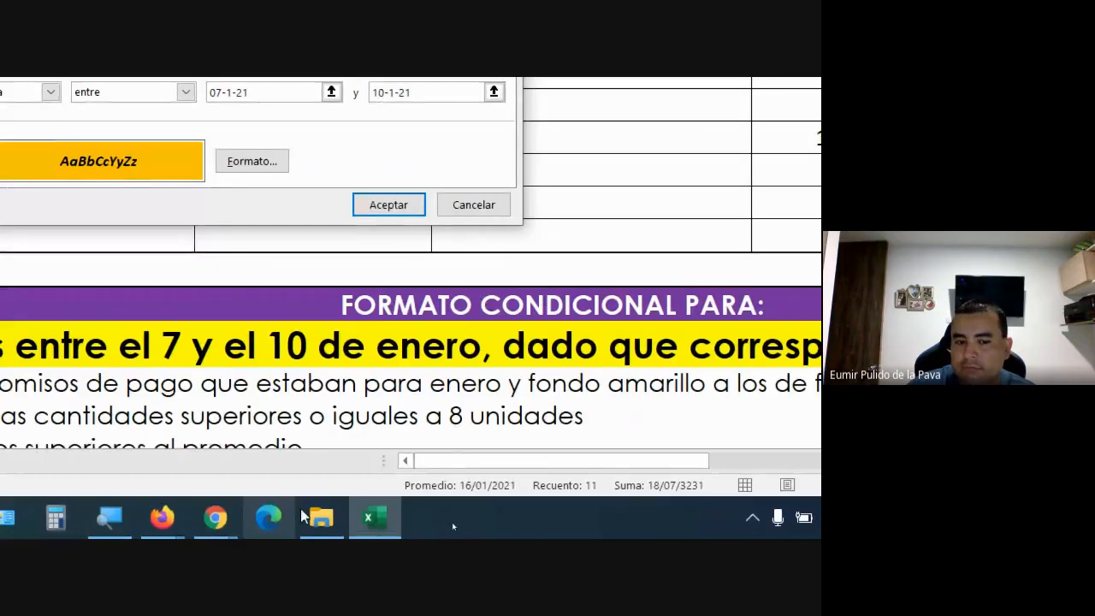
Switch to the video call in Chrome, admit the waiting participant, and return to the Excel workbook
click(214, 517)
click(144, 438)
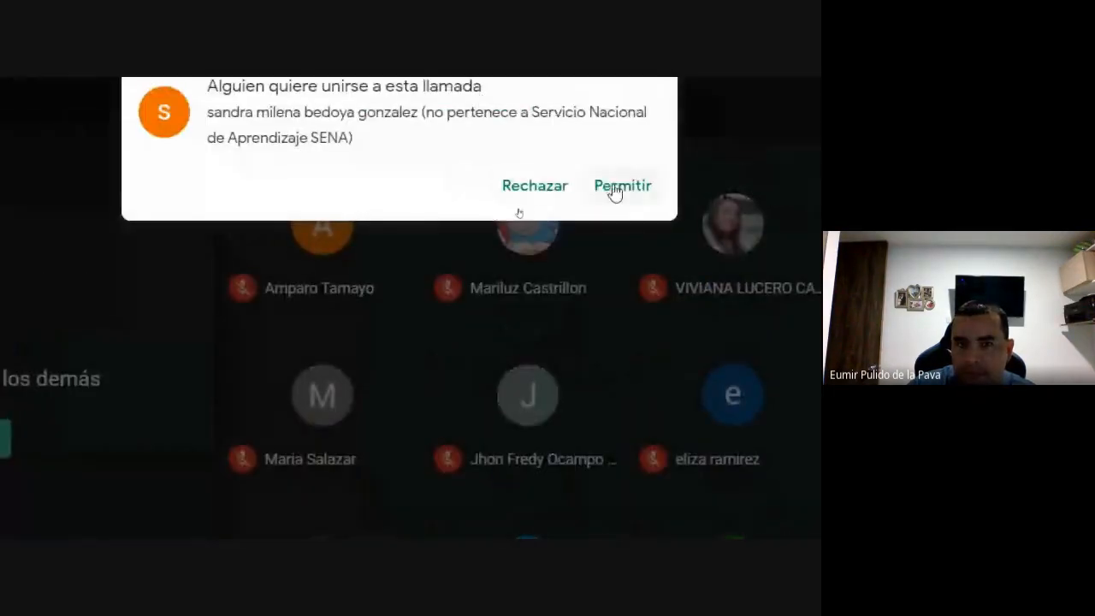
click(617, 193)
click(552, 520)
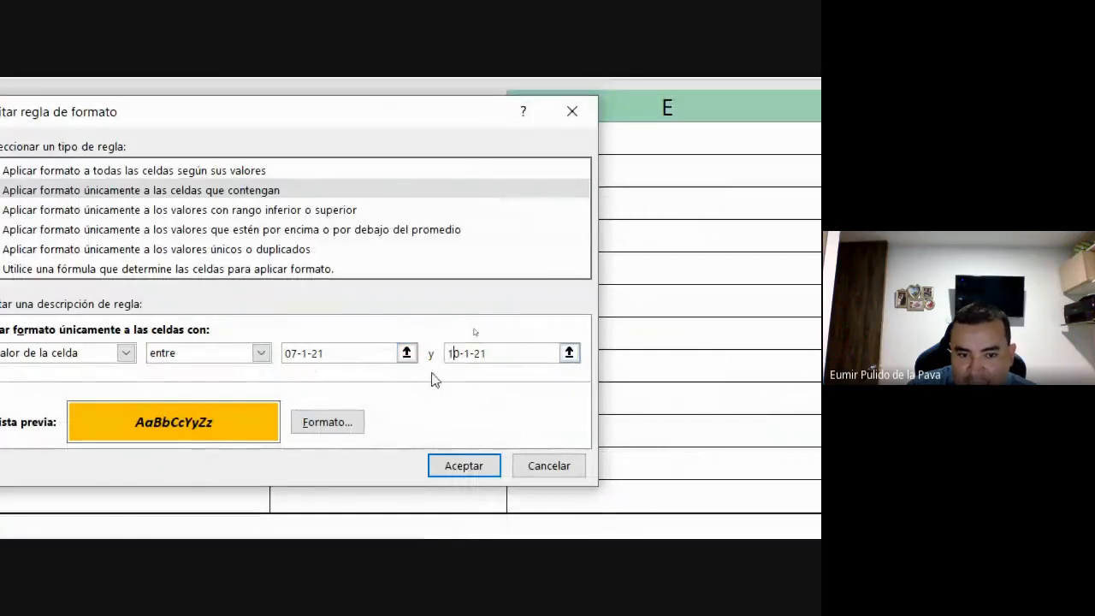
Give the sale-date rule's format a yellow fill and the Negrita font style
click(327, 424)
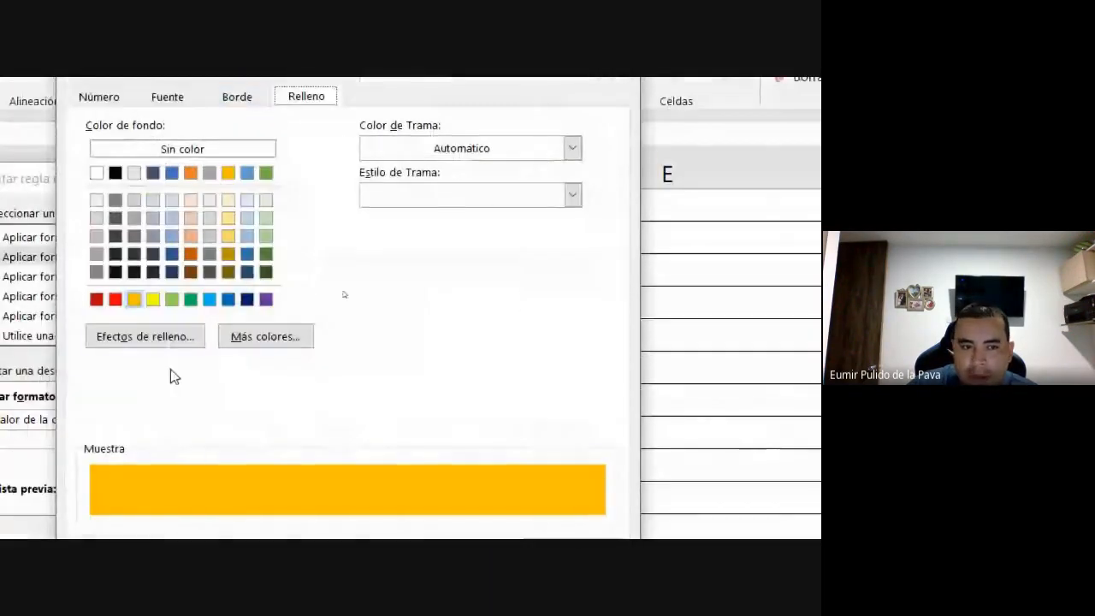
click(154, 301)
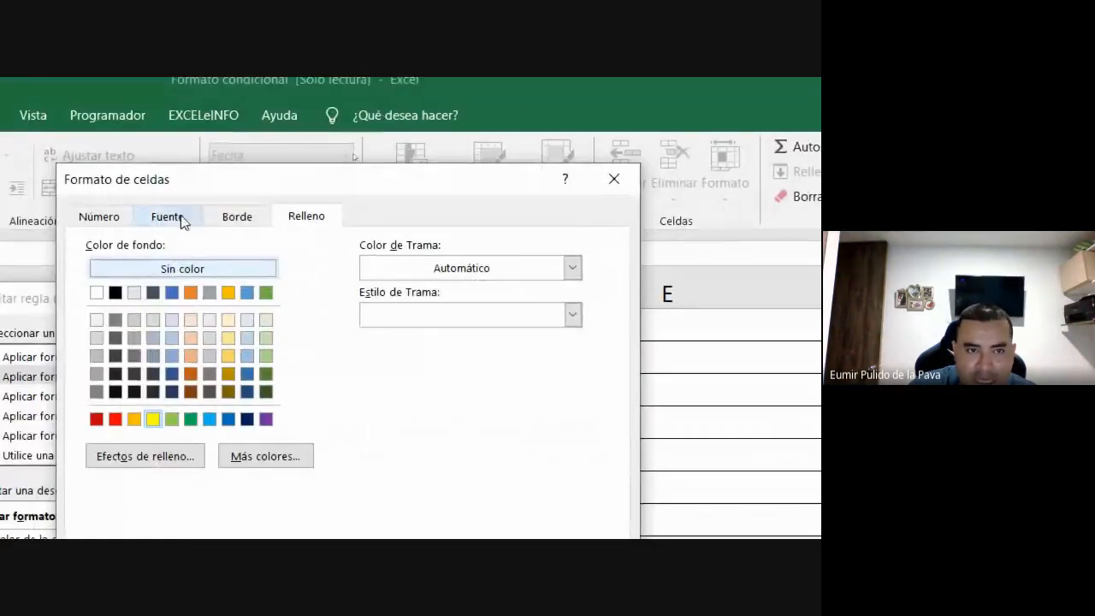
click(175, 99)
click(355, 317)
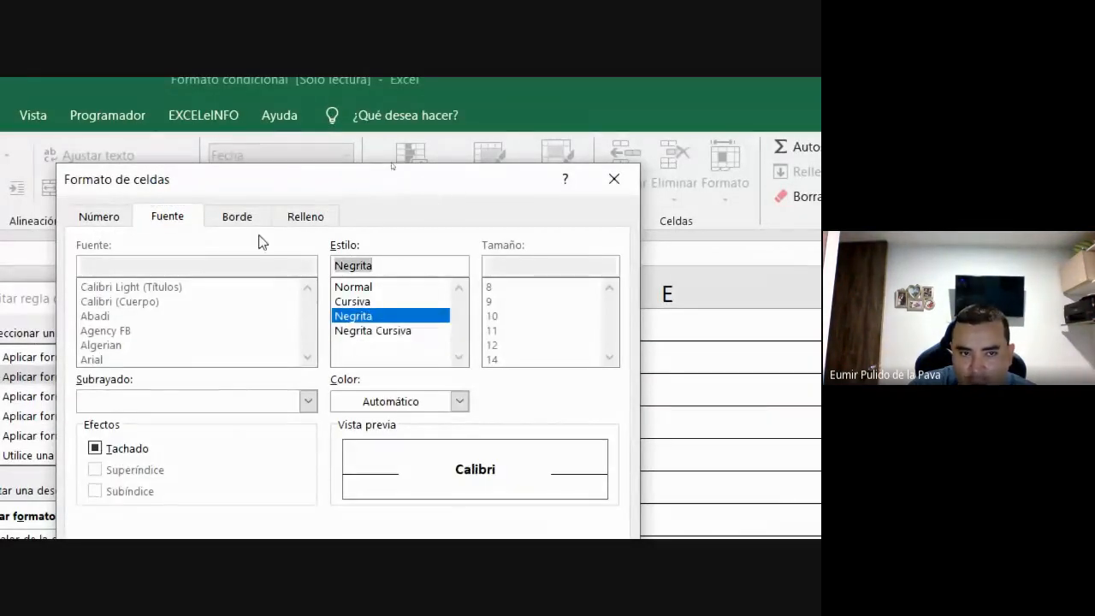
Add a red outline border to the rule's cell format
click(237, 217)
click(315, 447)
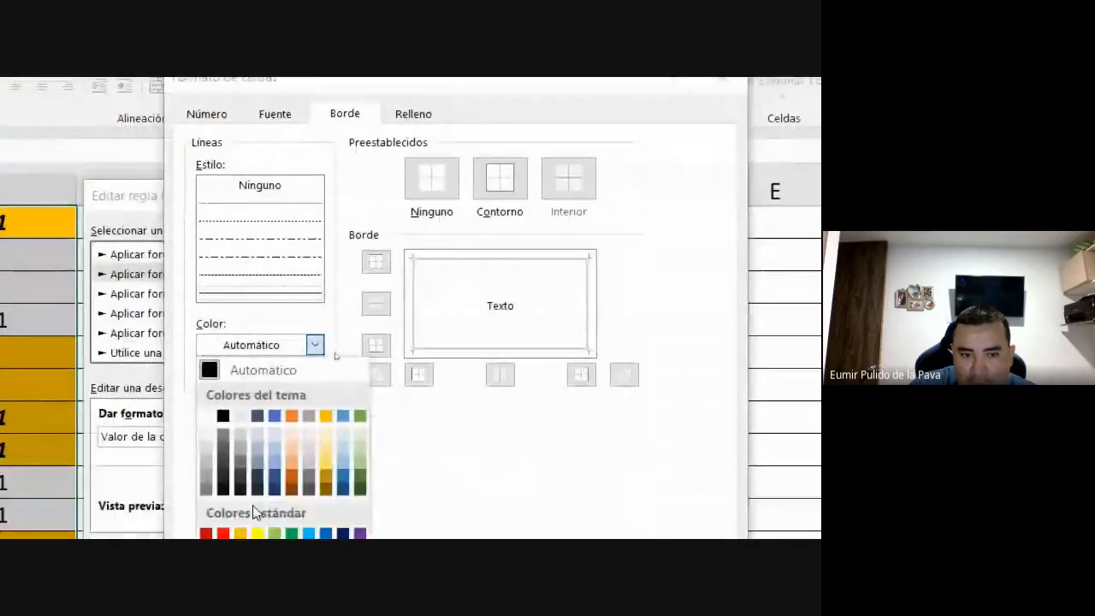
click(223, 453)
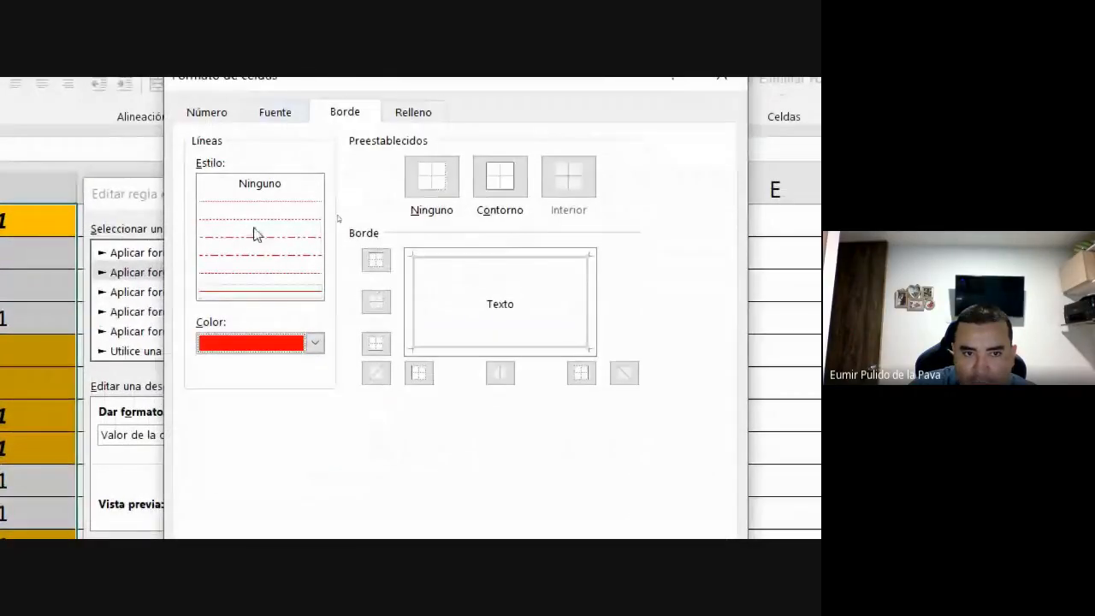
click(261, 213)
click(500, 180)
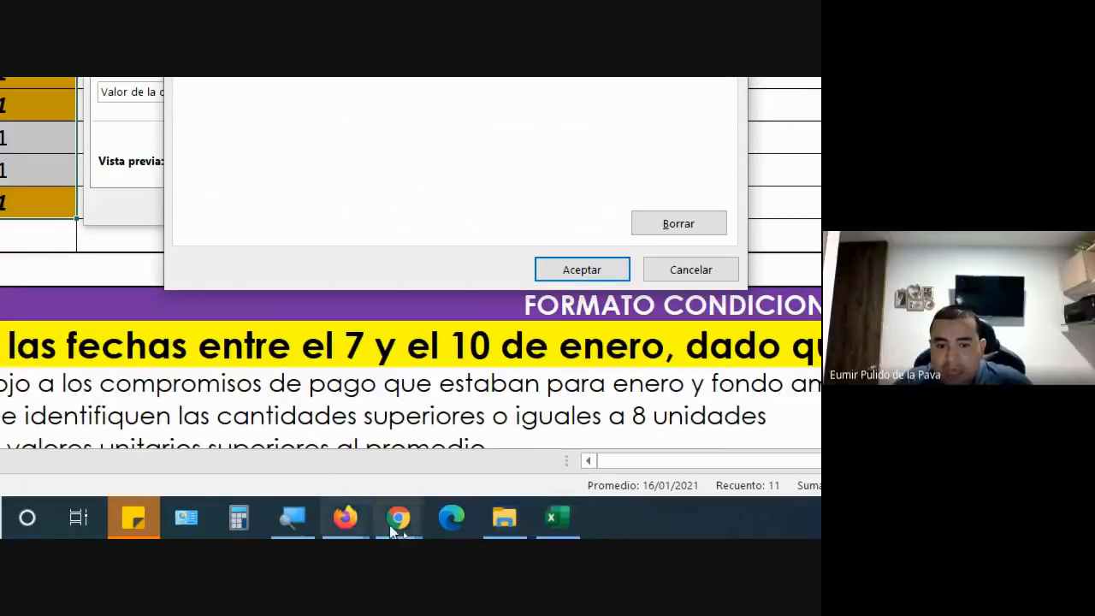
Switch to the video call in Chrome, mute the participant whose microphone is open, and return to the Excel workbook
mouse_move(397, 524)
click(302, 419)
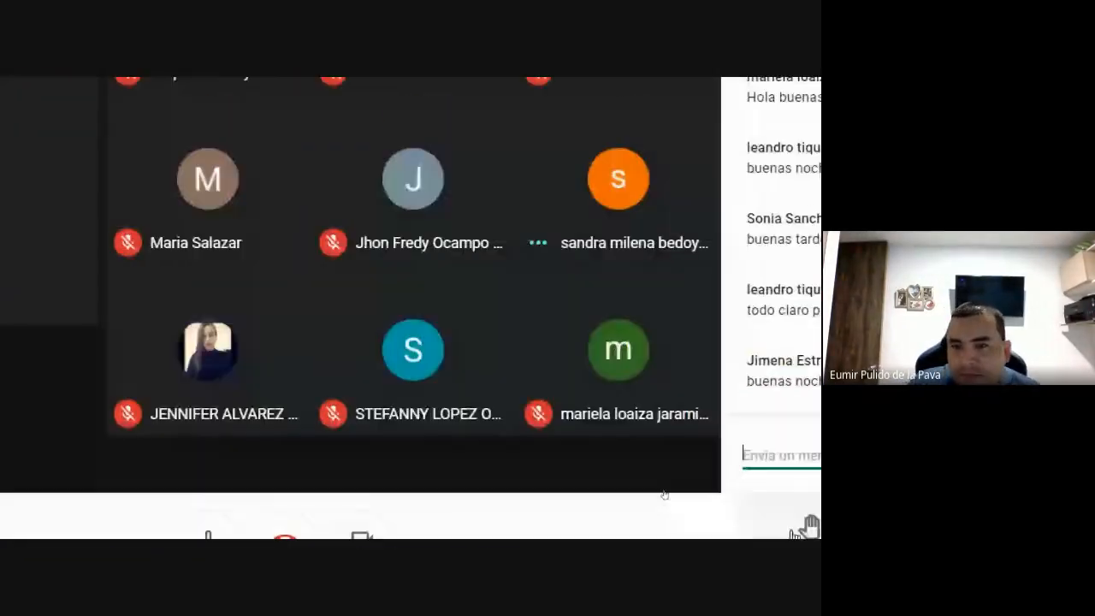
mouse_move(617, 187)
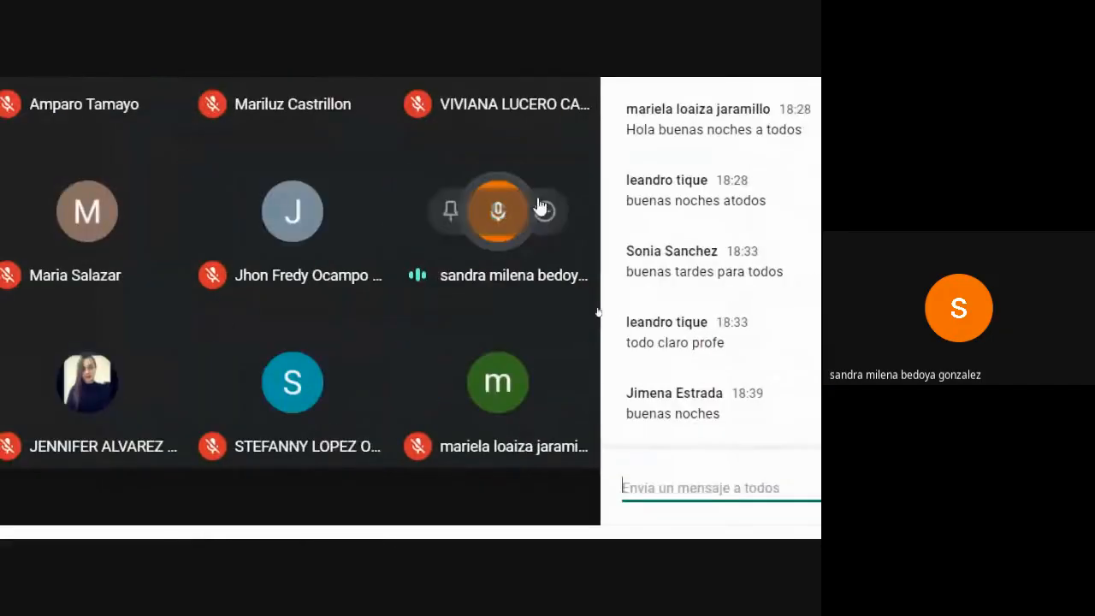
click(498, 214)
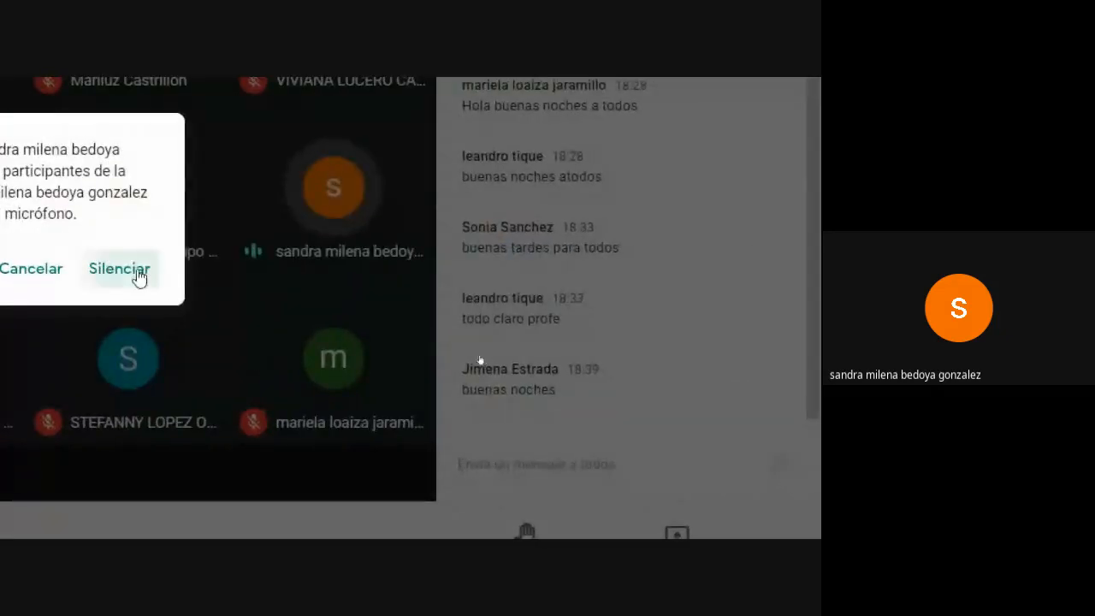
click(302, 302)
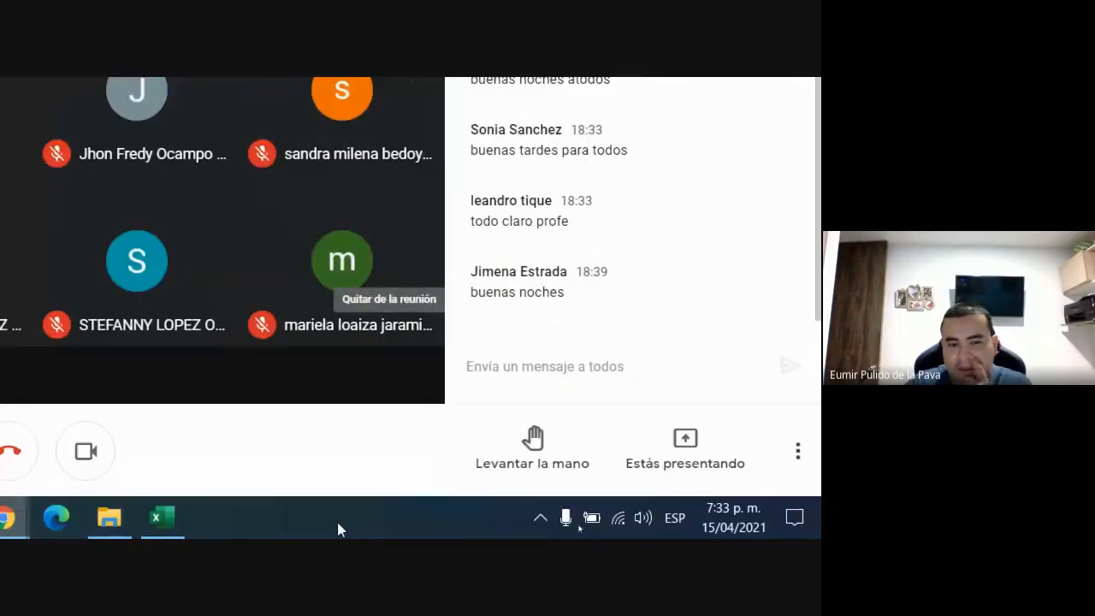
click(243, 522)
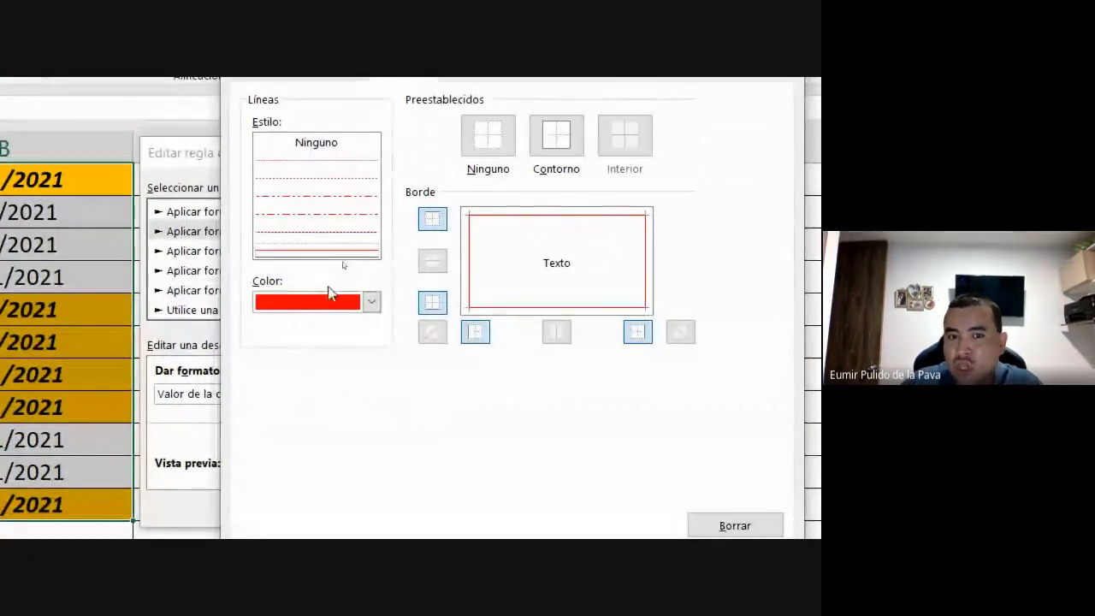
Confirm the border and cell format, accept the edited 7 to 10 January rule, and apply it to B4:B14
click(317, 253)
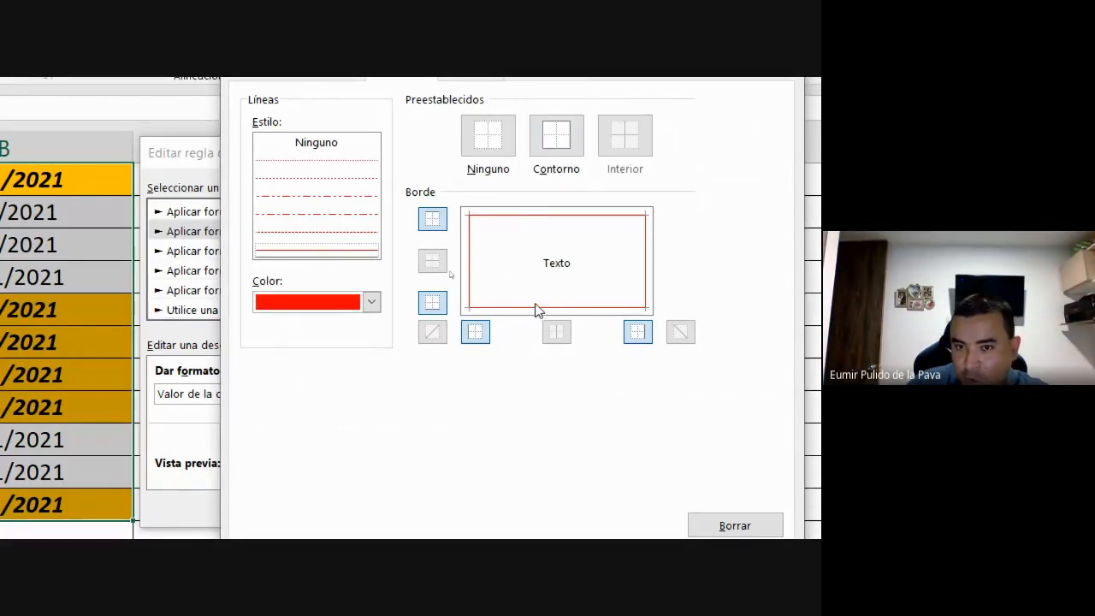
click(653, 392)
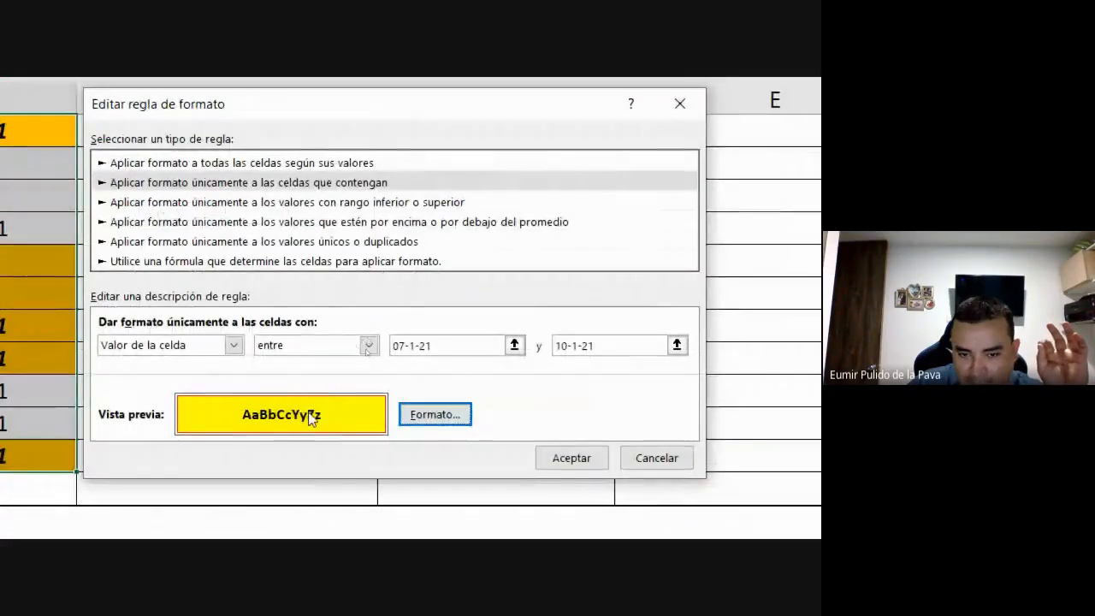
click(544, 466)
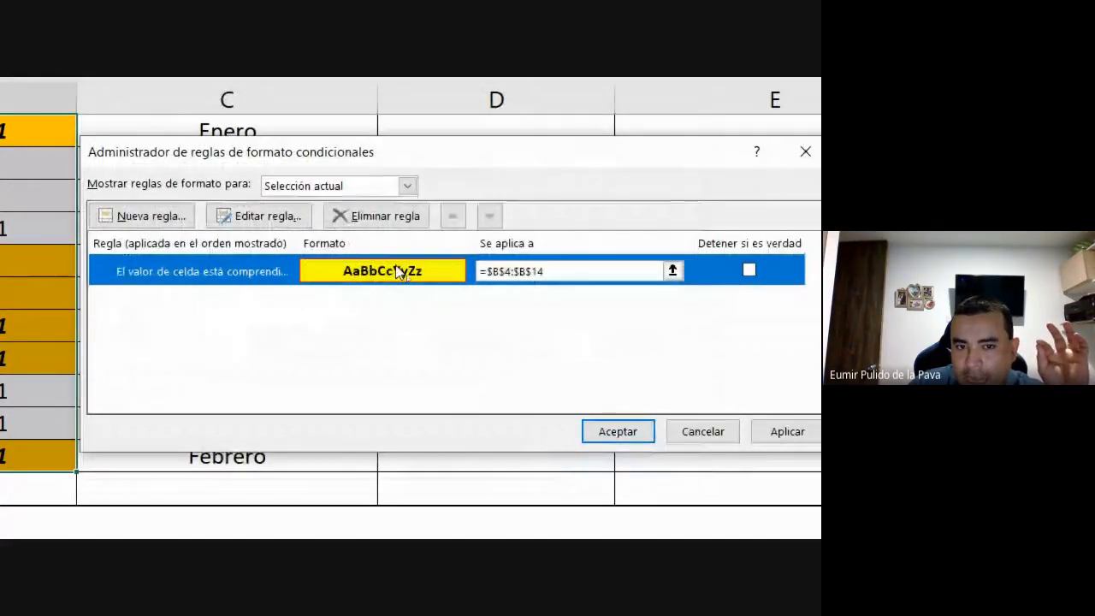
click(618, 431)
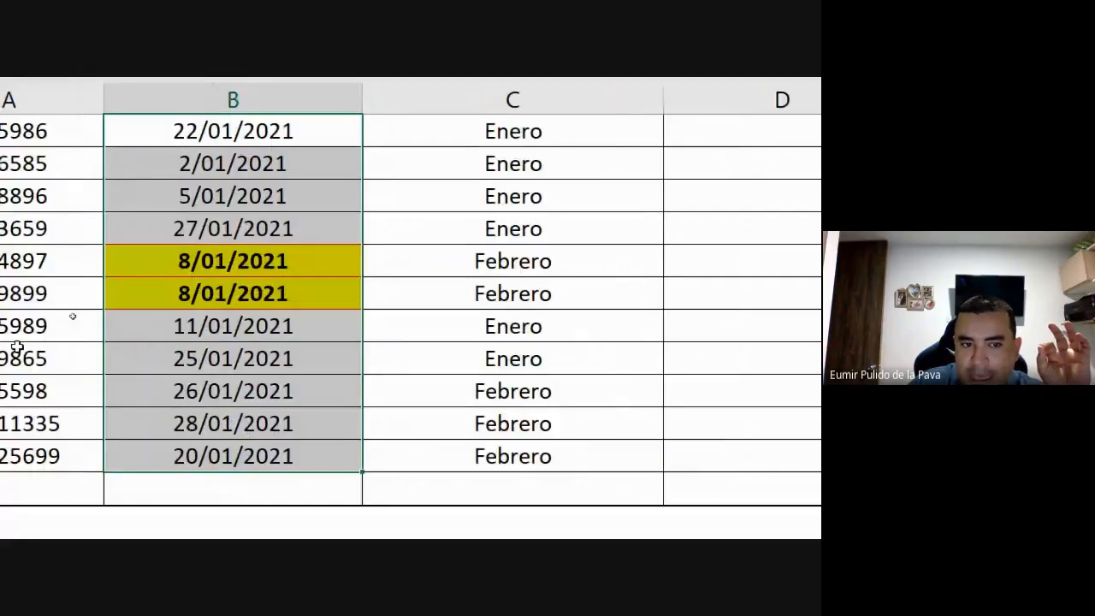
click(420, 350)
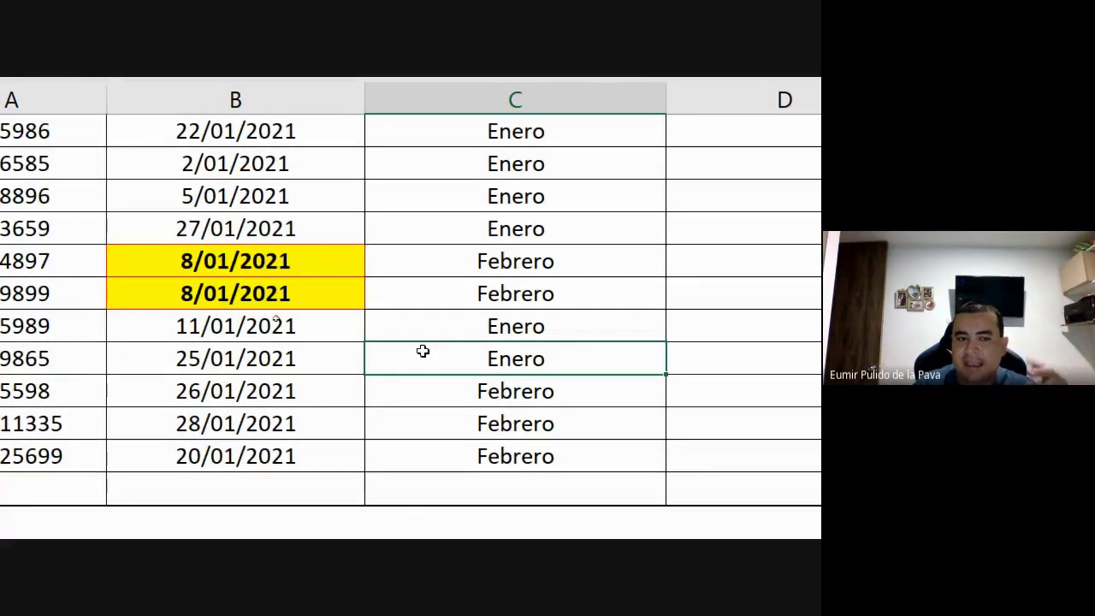
Test the rule by changing the sale date in B14 to 10/01/2021
click(179, 453)
key(Delete)
text(1)
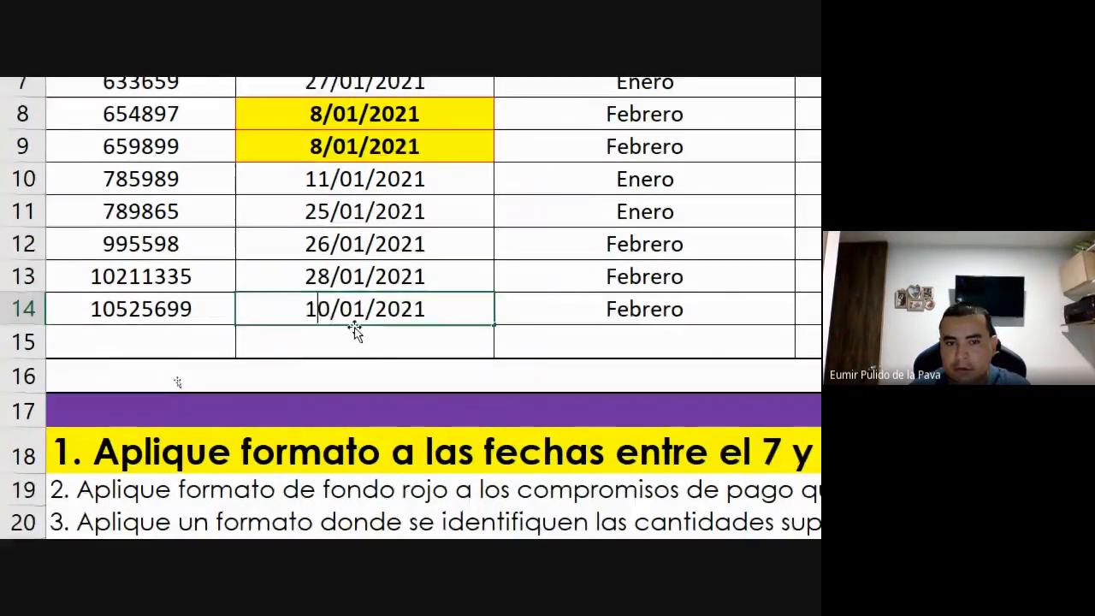
key(Return)
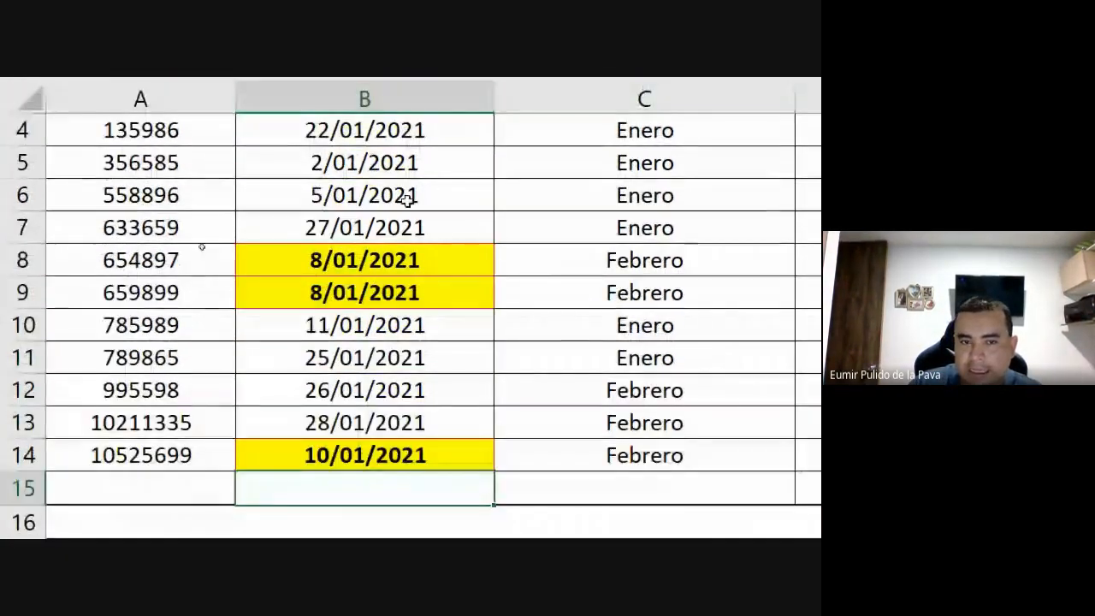
Change the sale date in B8 to 18/01/2021 to test a value outside the rule's range
double_click(317, 102)
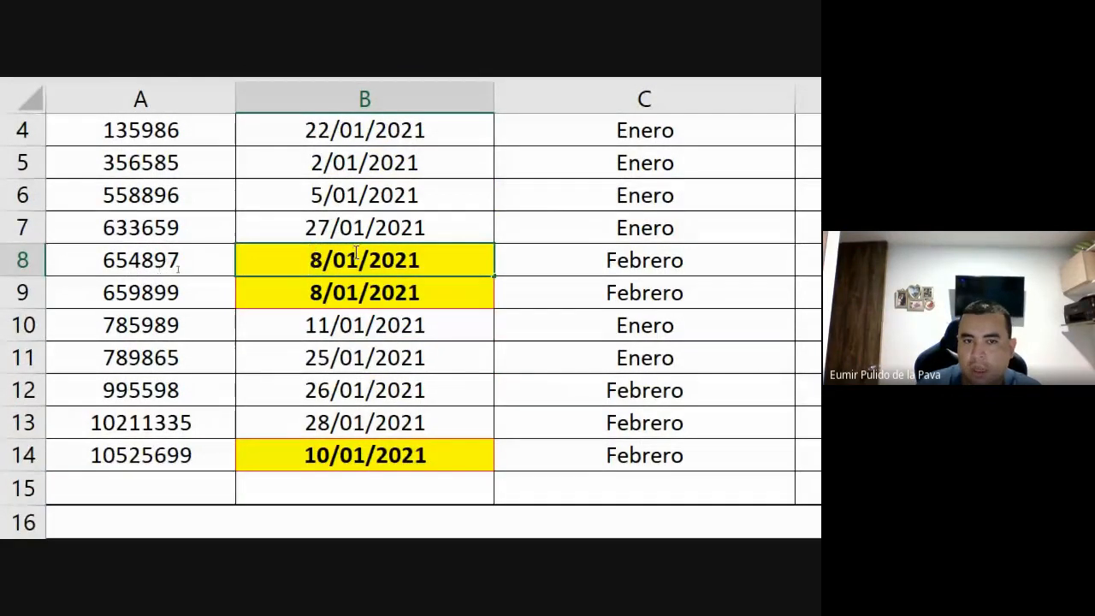
text(1)
key(Return)
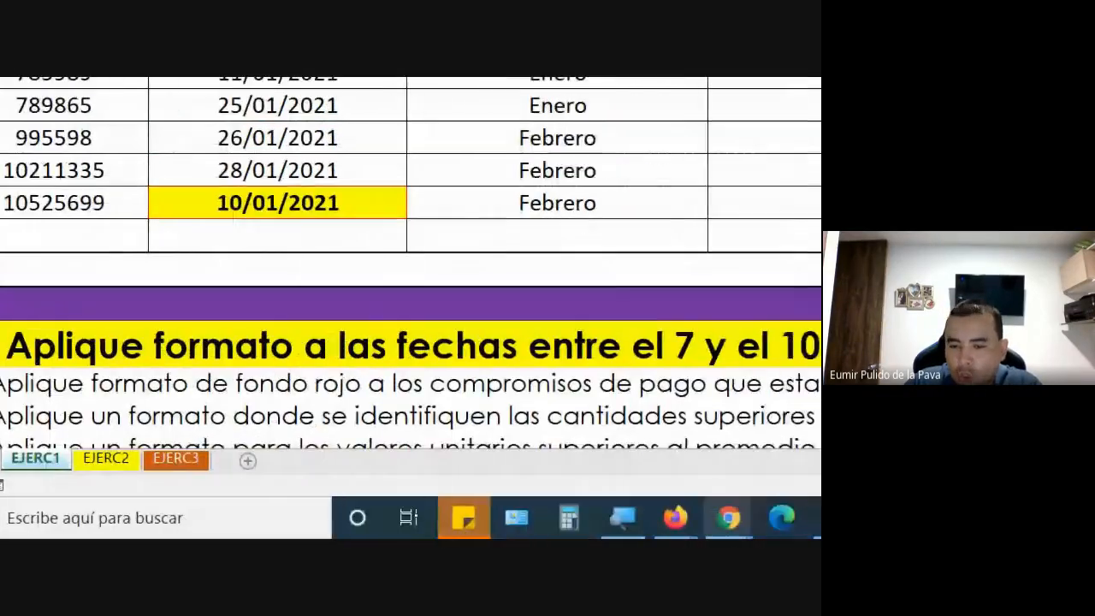
Reduce the Lupa screen magnification until the whole Excel window fits on the screen
click(599, 524)
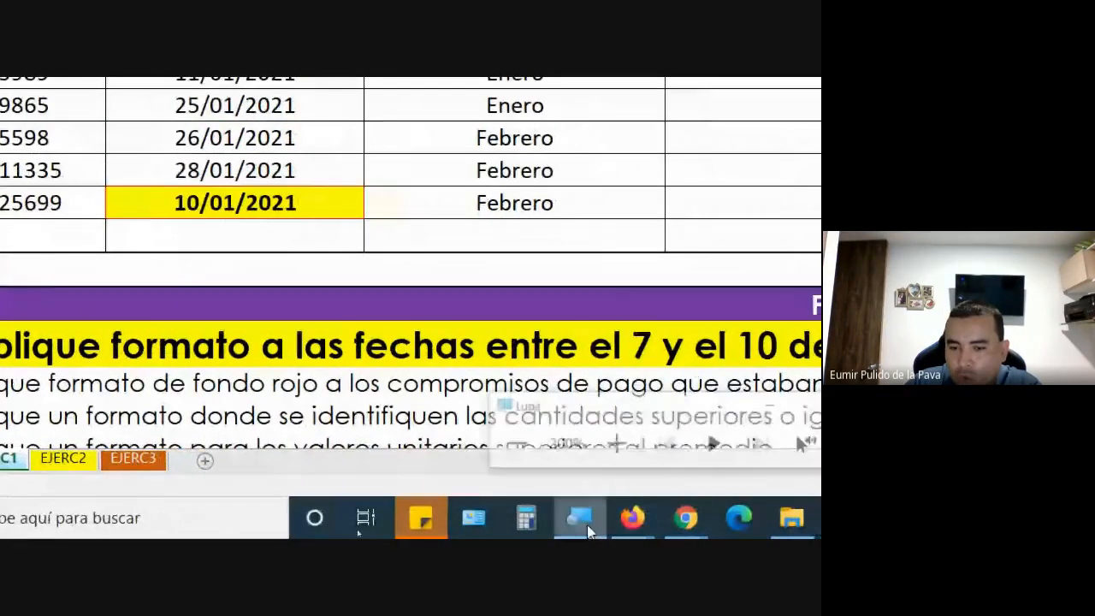
click(526, 447)
click(460, 467)
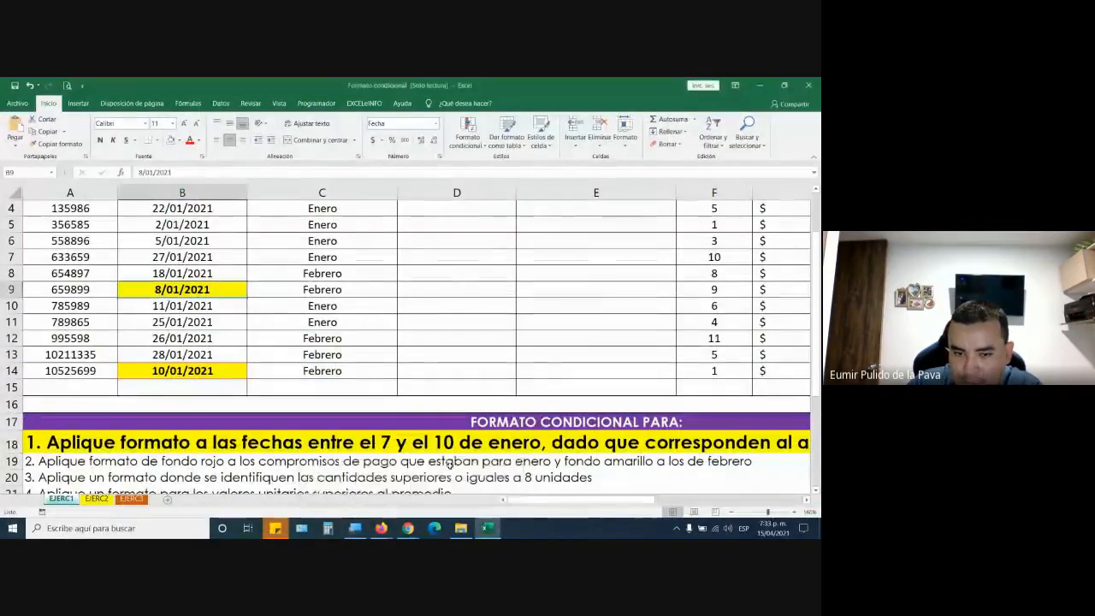
Switch to the video call in Chrome to check the participants and chat, and return to the Excel workbook
click(408, 528)
click(373, 486)
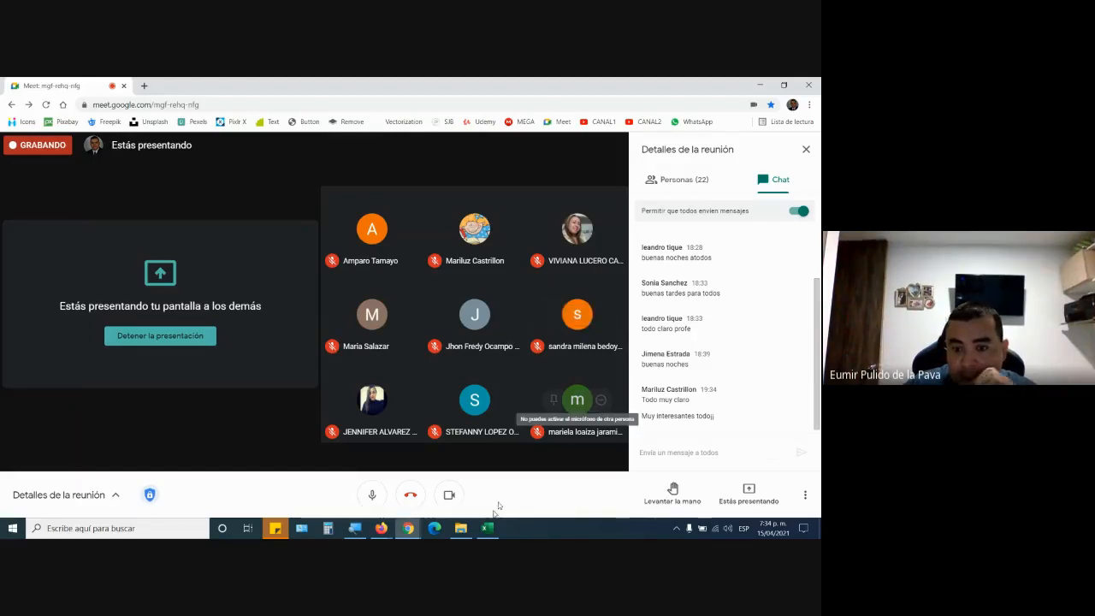
click(487, 528)
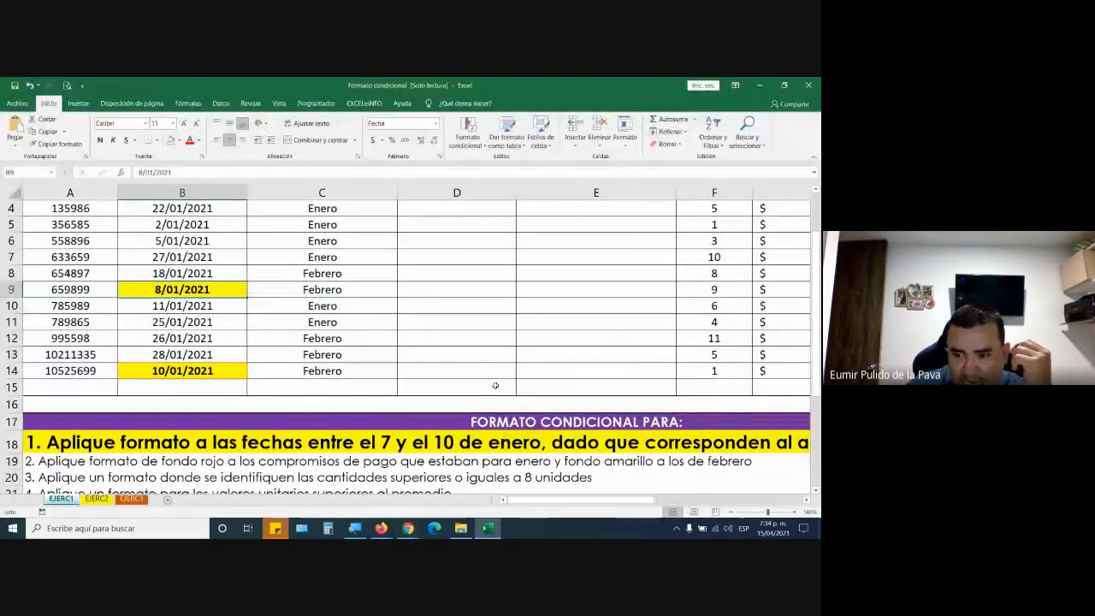
Copy the format of instruction 1 in row 18 to instruction 2 in row 19, and give row 19 a light blue fill
scroll(495, 386, down, 1)
click(479, 393)
click(56, 144)
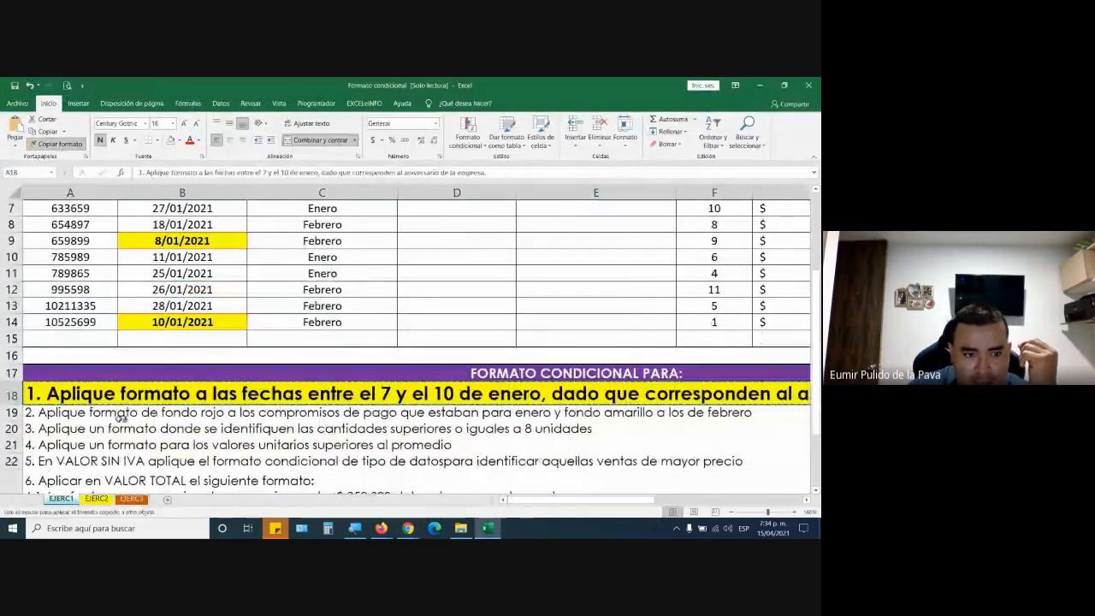
click(118, 417)
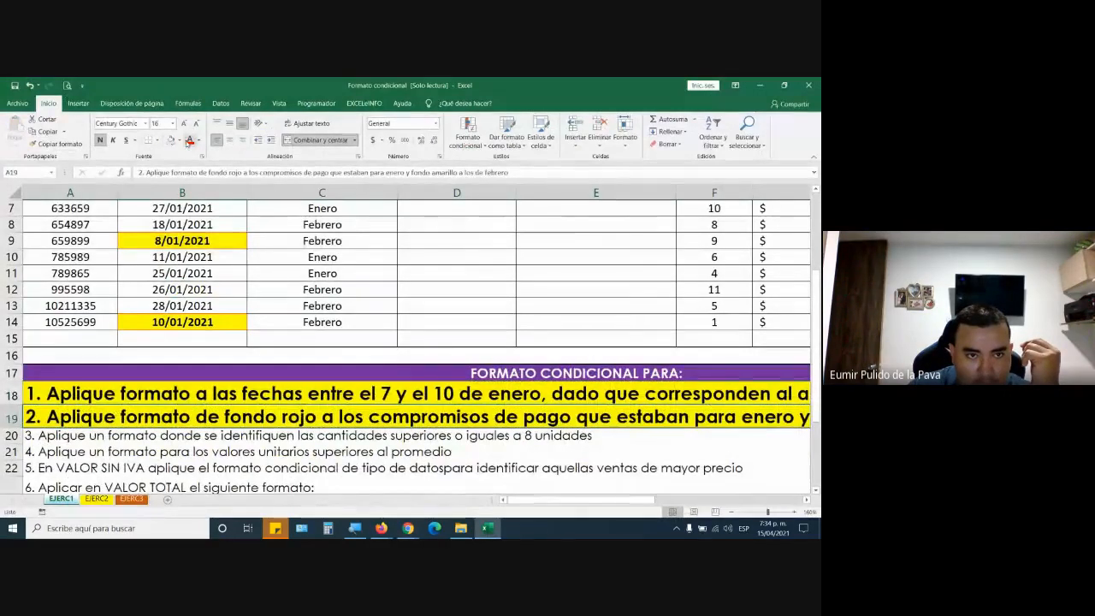
click(178, 141)
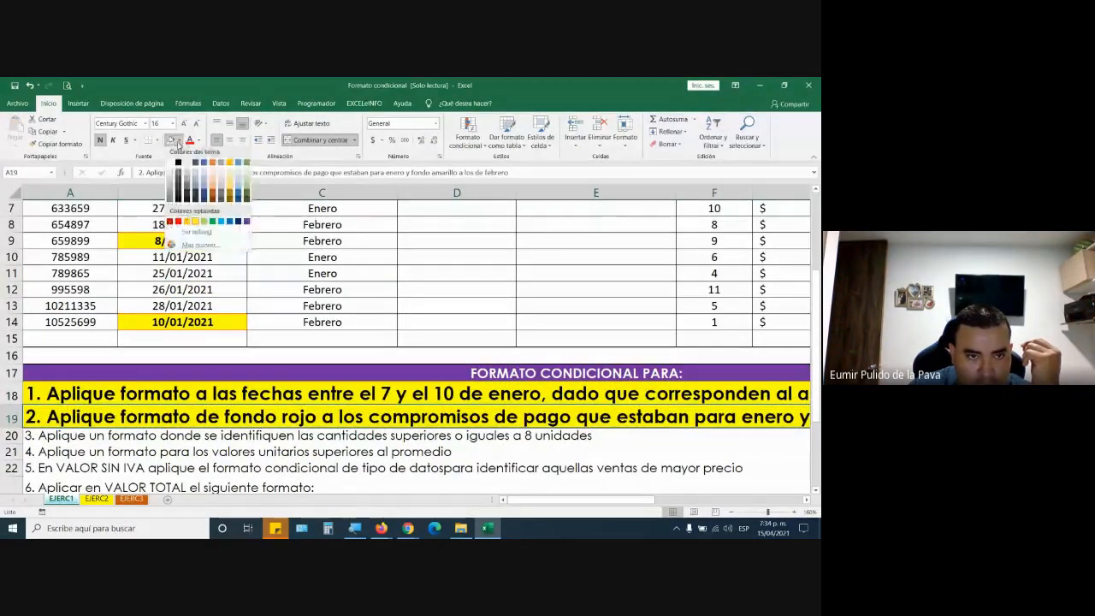
click(221, 226)
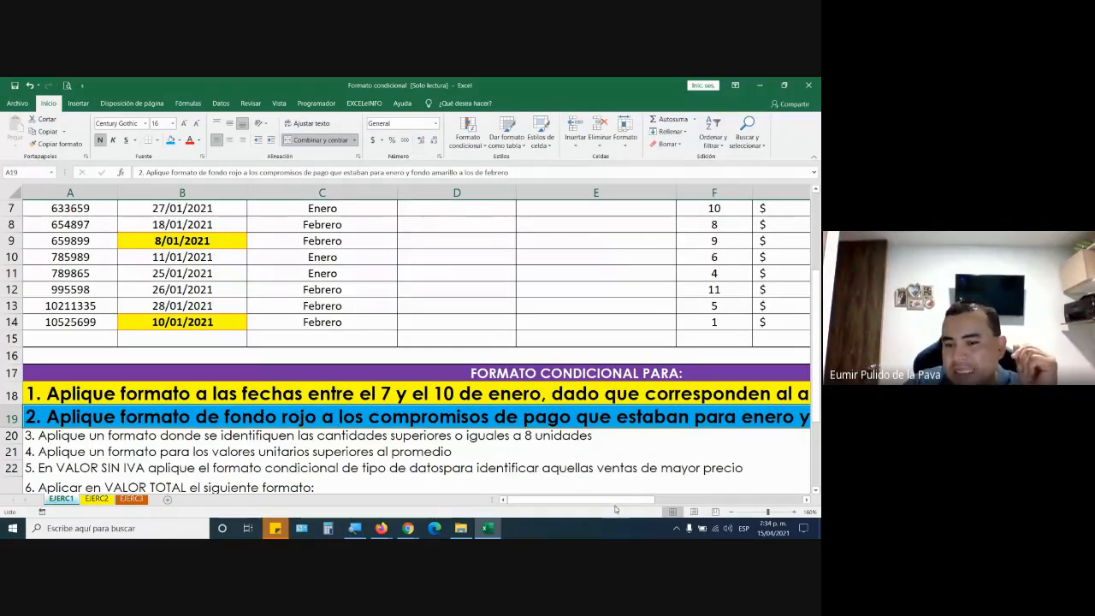
Select the payment commitment months C4:C14 and open the conditional formatting options for highlighting cells
drag(613, 505, 373, 412)
scroll(373, 412, up, 2)
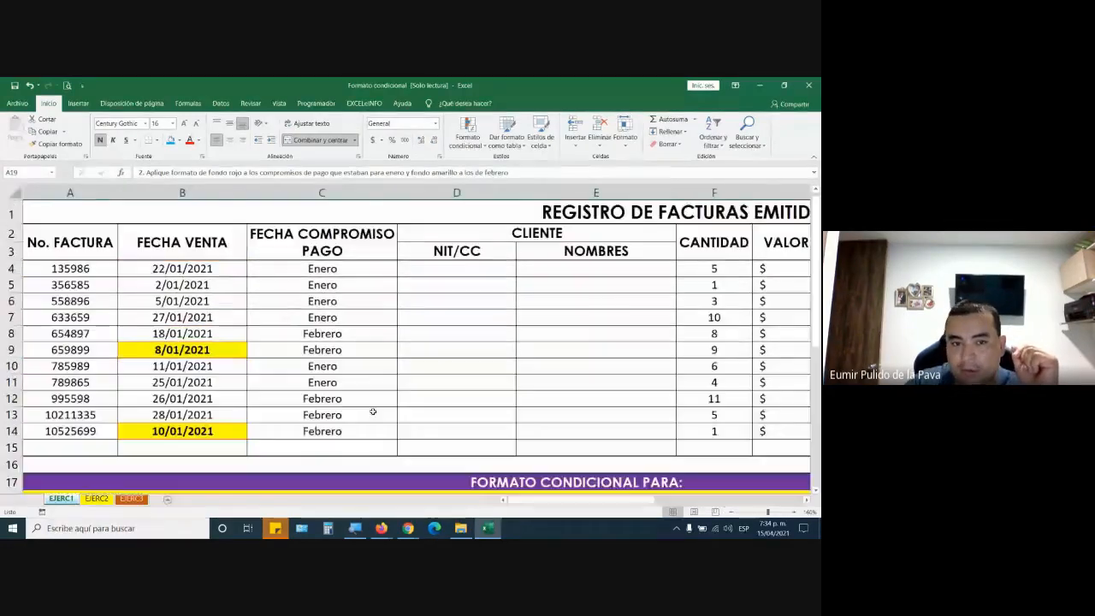
drag(327, 239, 325, 432)
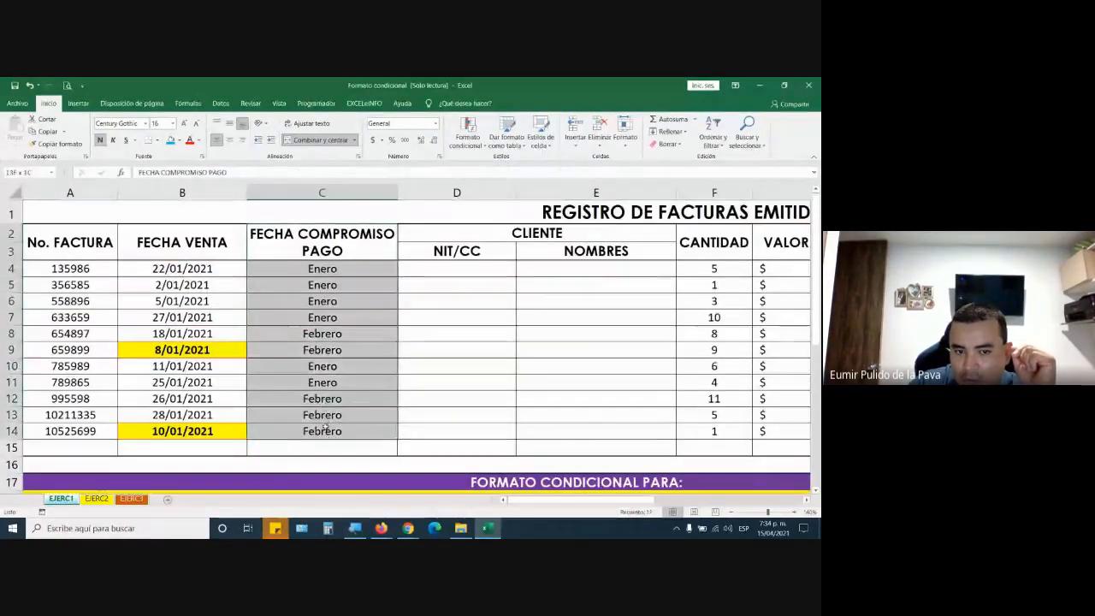
drag(323, 269, 340, 431)
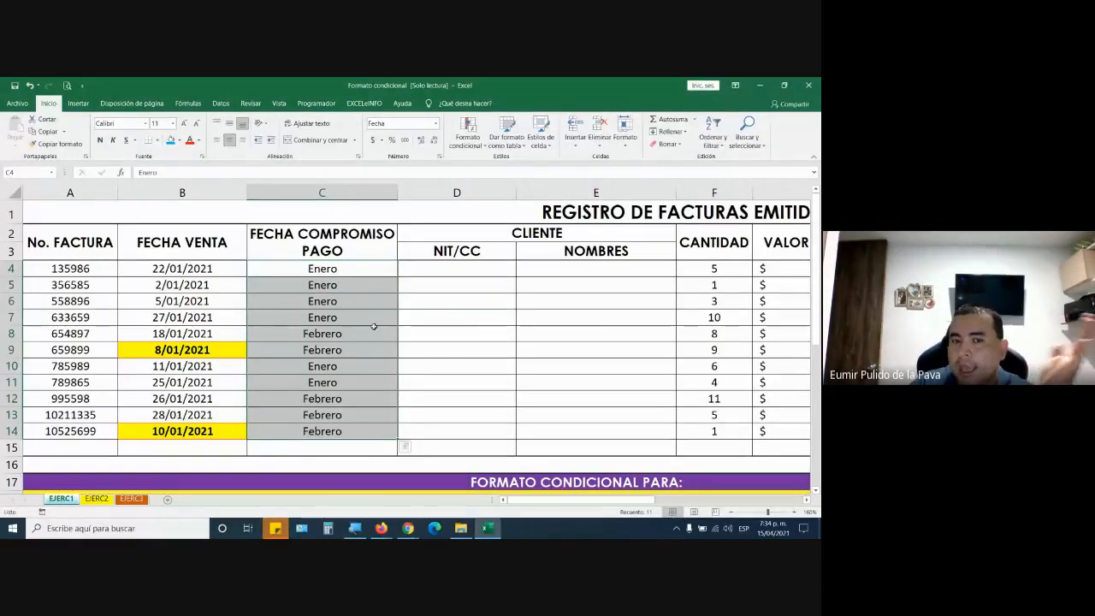
drag(360, 267, 323, 433)
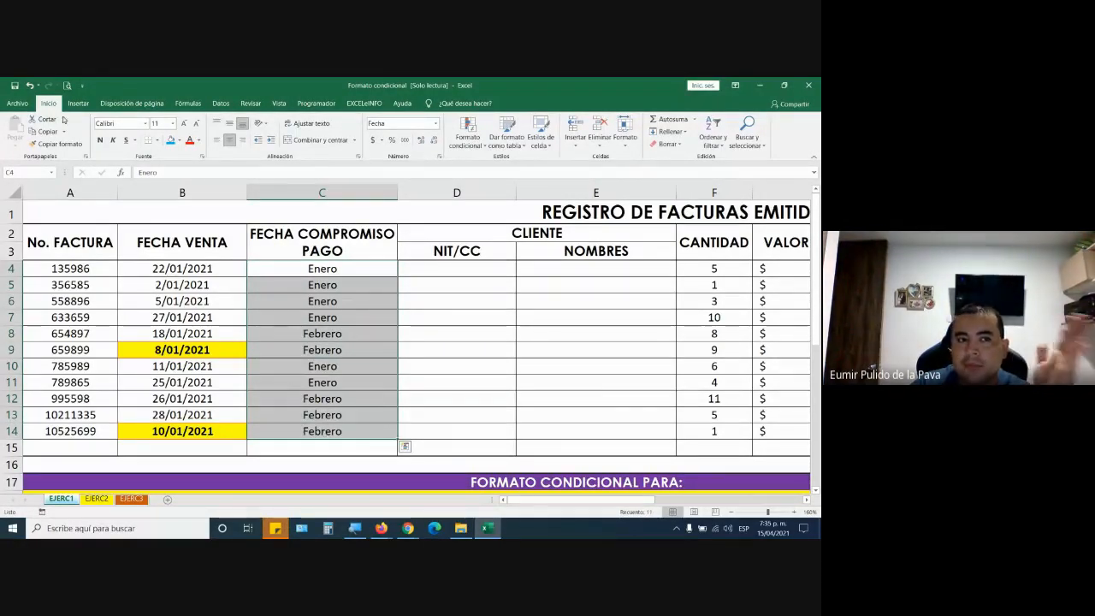
click(474, 140)
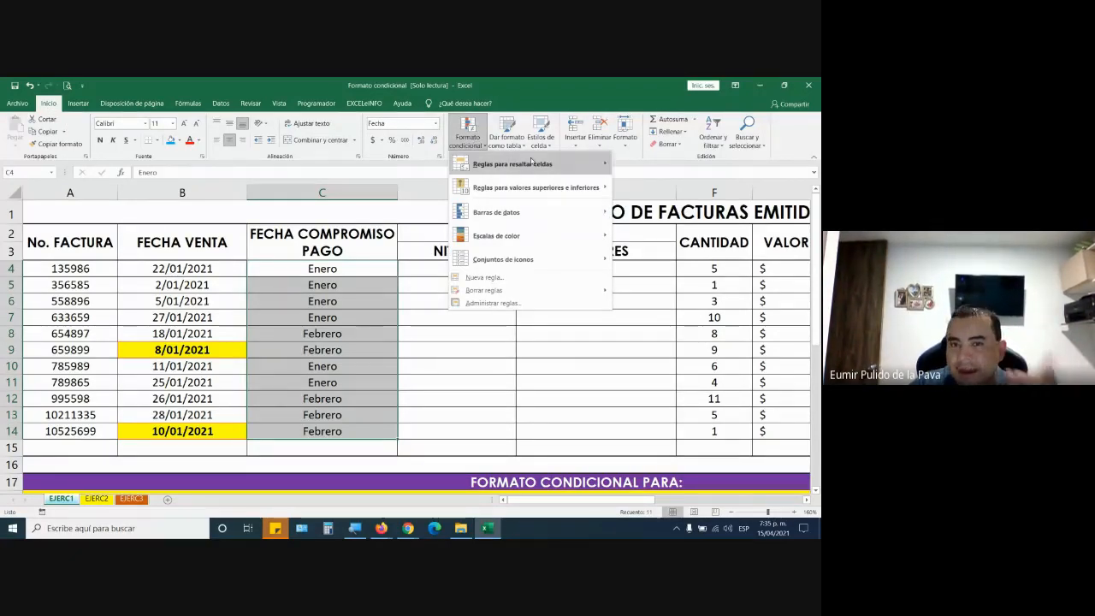
mouse_move(531, 161)
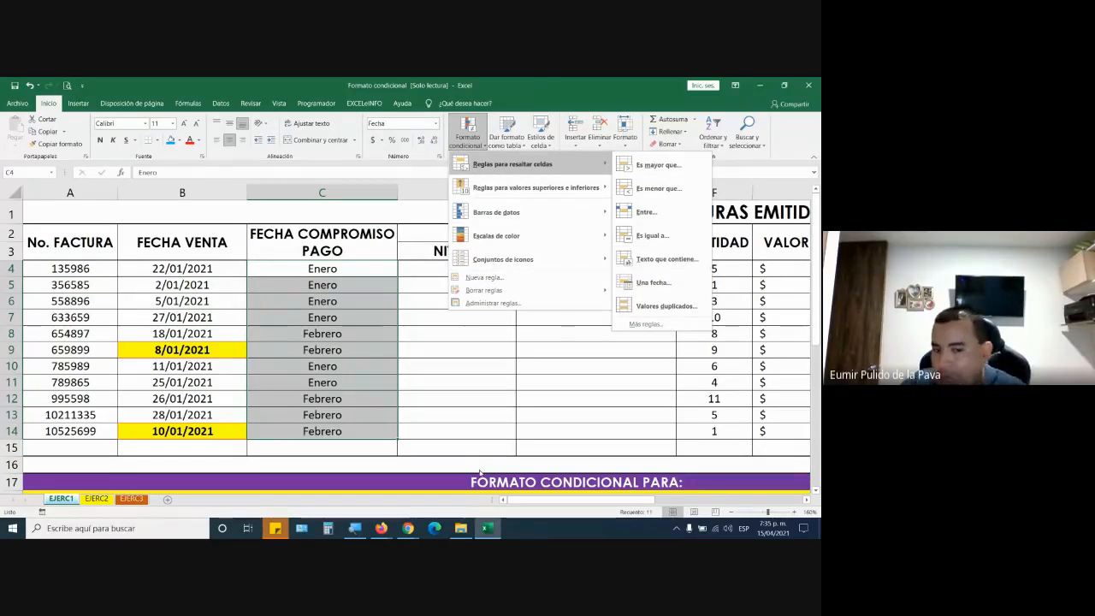
Check the participants and chat of the video call in Chrome, return to Excel and reopen the cell highlighting rules
mouse_move(404, 524)
click(374, 490)
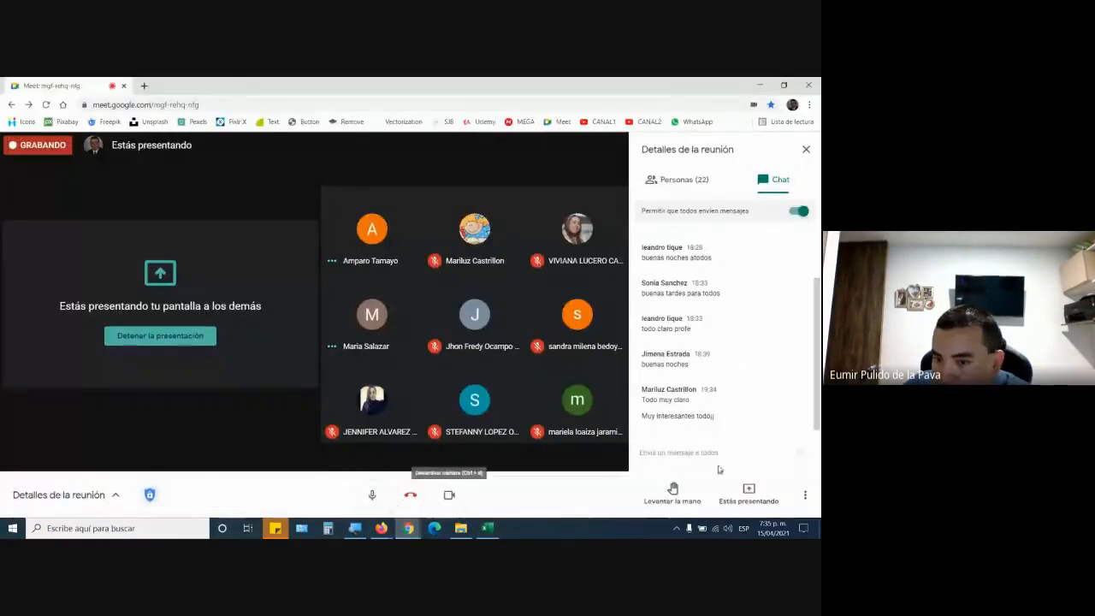
click(487, 528)
click(468, 136)
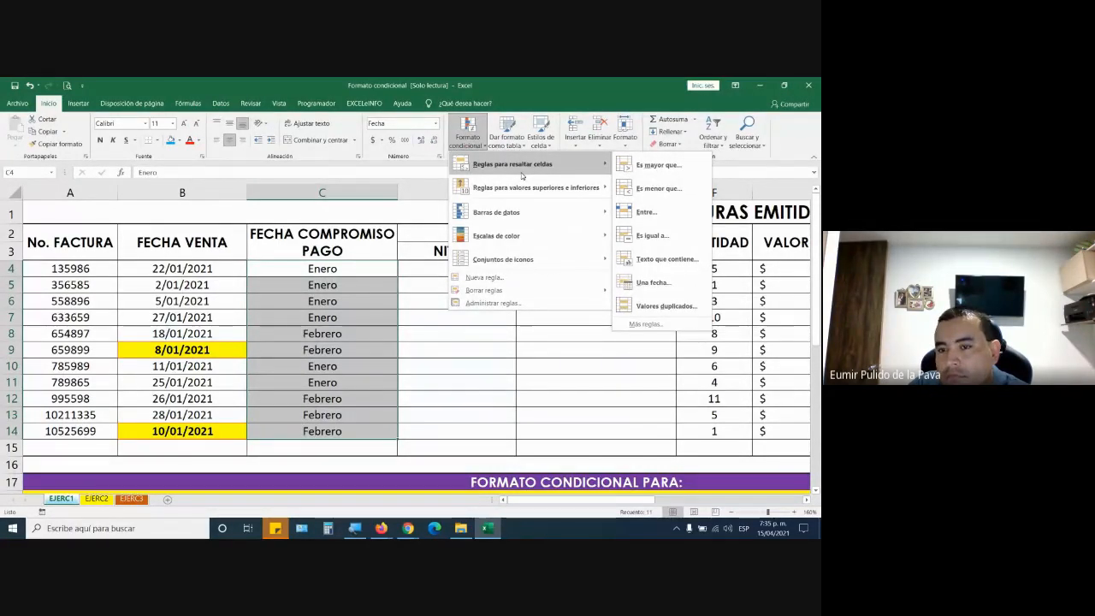
Select empty cell P5 in the blank area beyond the invoice table on sheet EJERC1
click(582, 500)
drag(582, 500, 609, 500)
scroll(804, 508, right, 5)
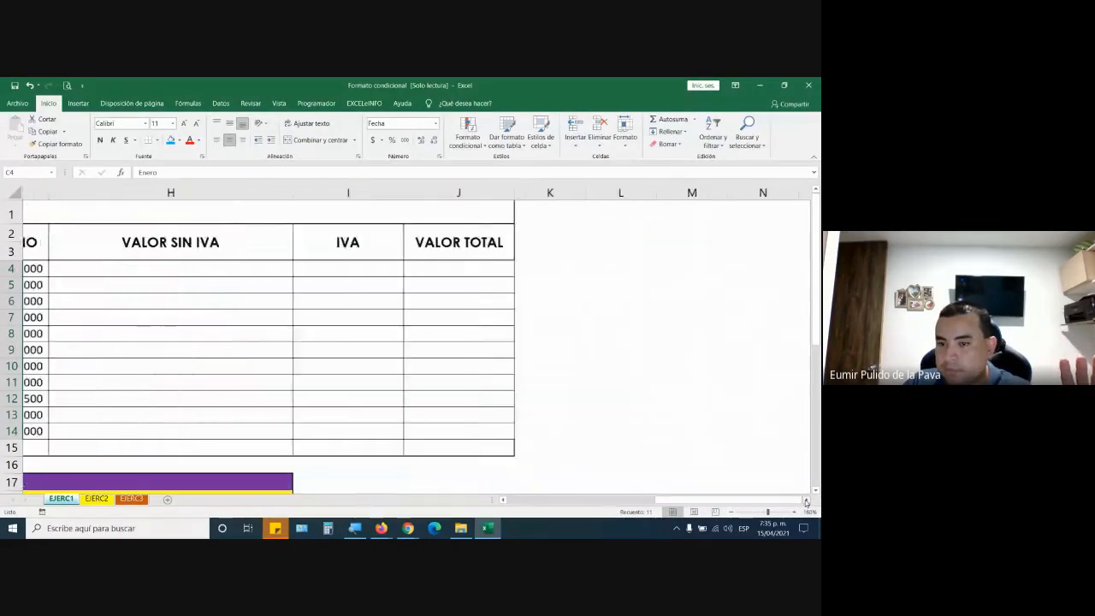
click(420, 278)
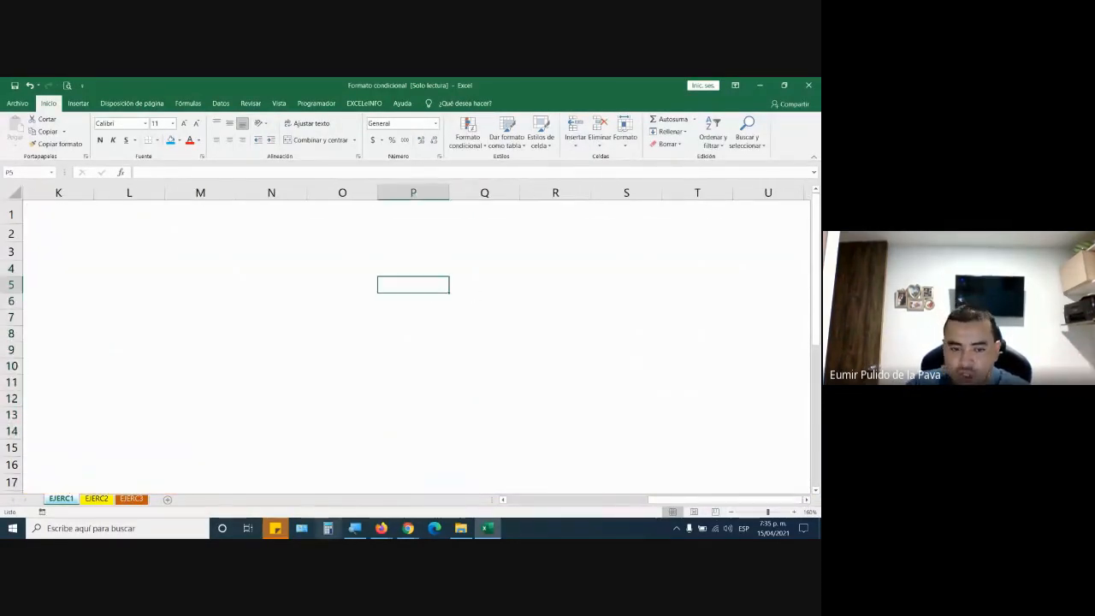
Switch to the video call in Chrome to check who is speaking, and return to the Excel workbook
mouse_move(409, 527)
click(365, 473)
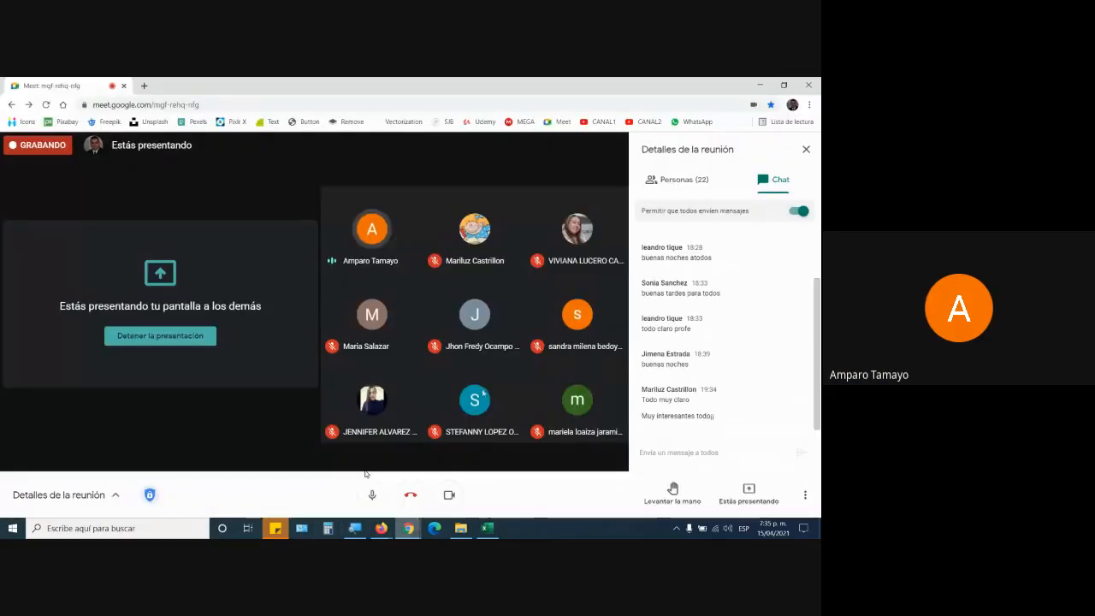
mouse_move(379, 239)
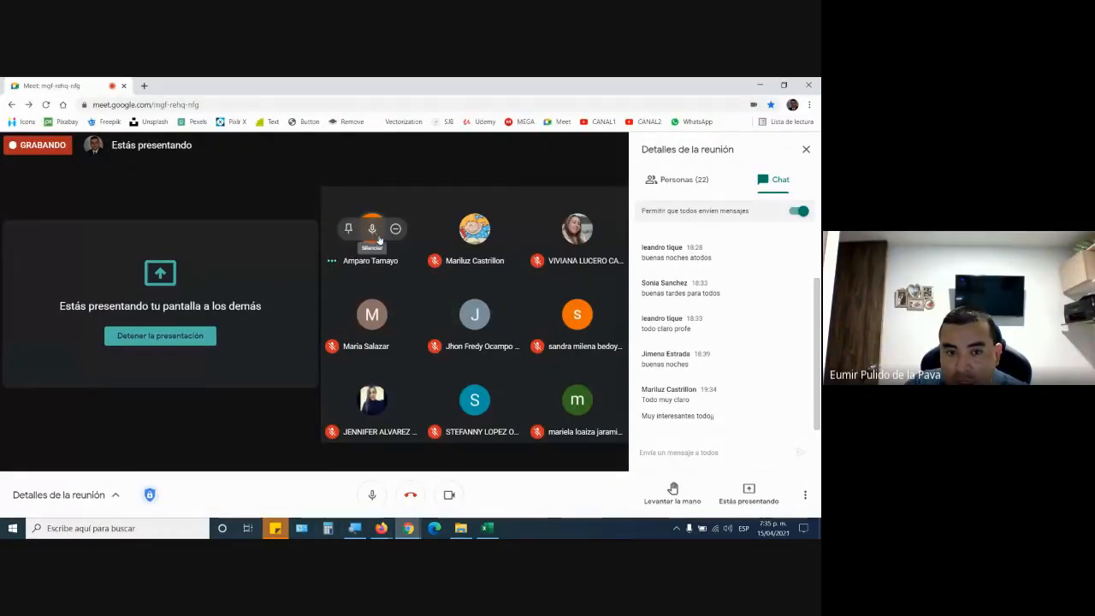
click(487, 528)
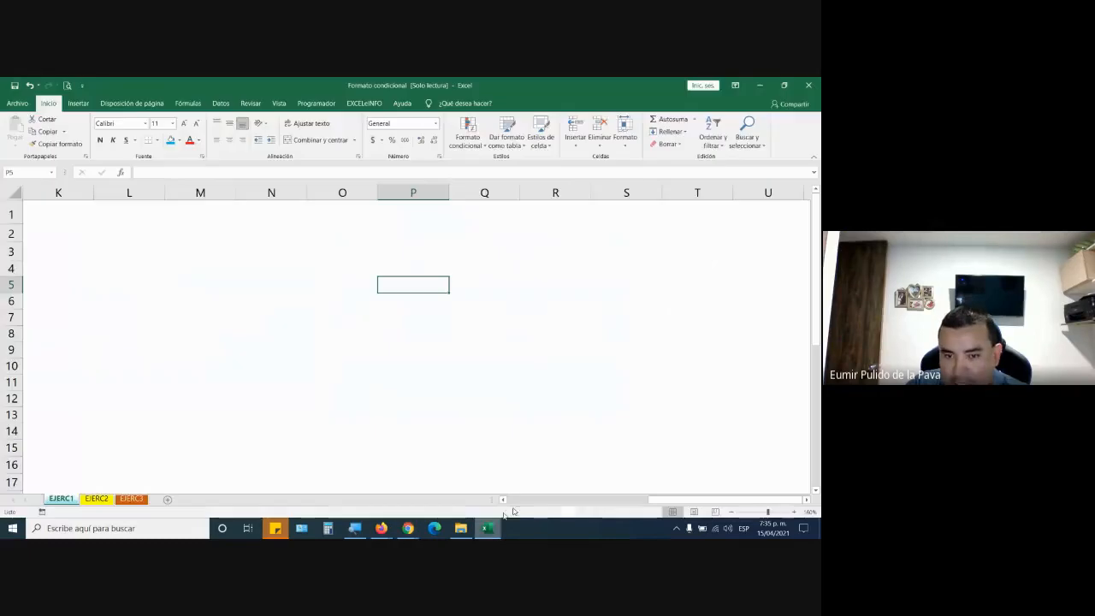
Enter Aprobado, Aprobado, Desaprobado, Aprobado, Desaprobado, Aprobado, Aprobado, Desaprobado and Aprobado as a sample list in P5:P13
text(Aprobado)
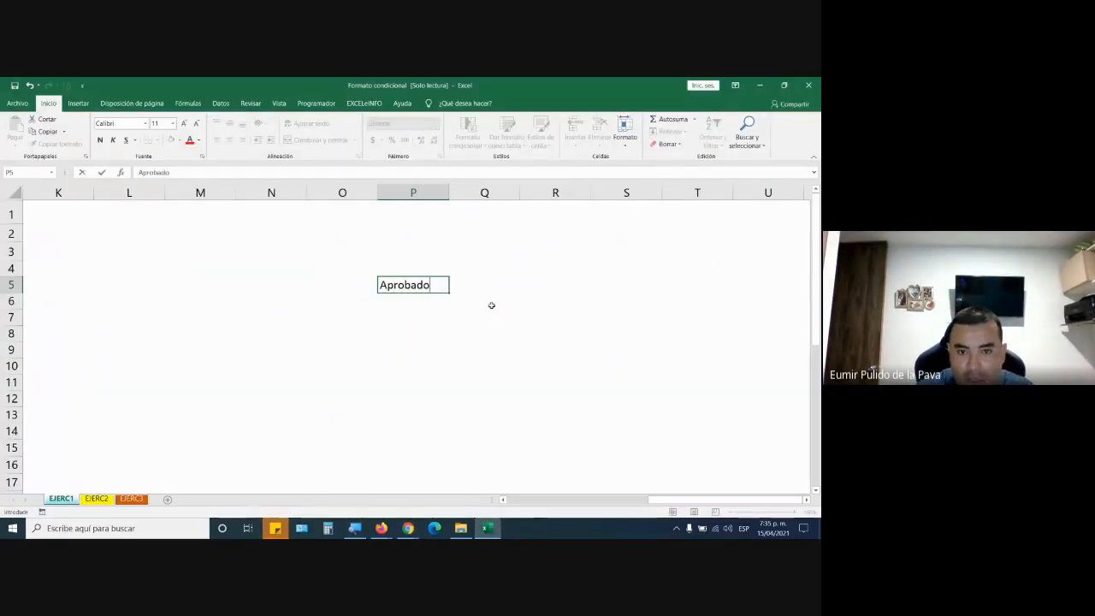
key(Return)
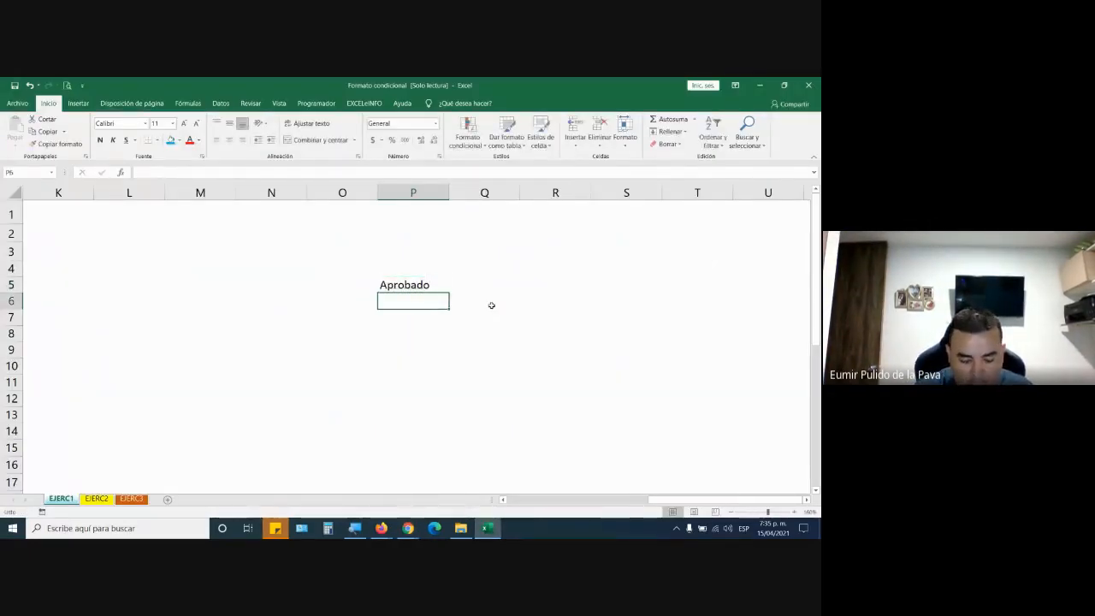
text(Aprobado)
key(Return)
text(Desap)
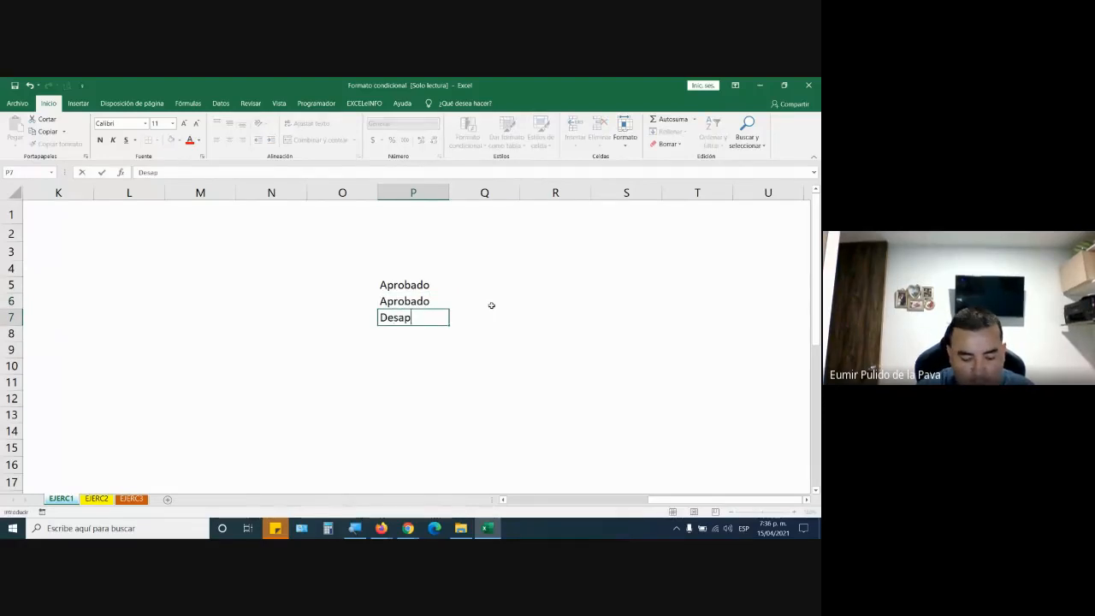
text(robado)
key(Return)
text(Aprobado)
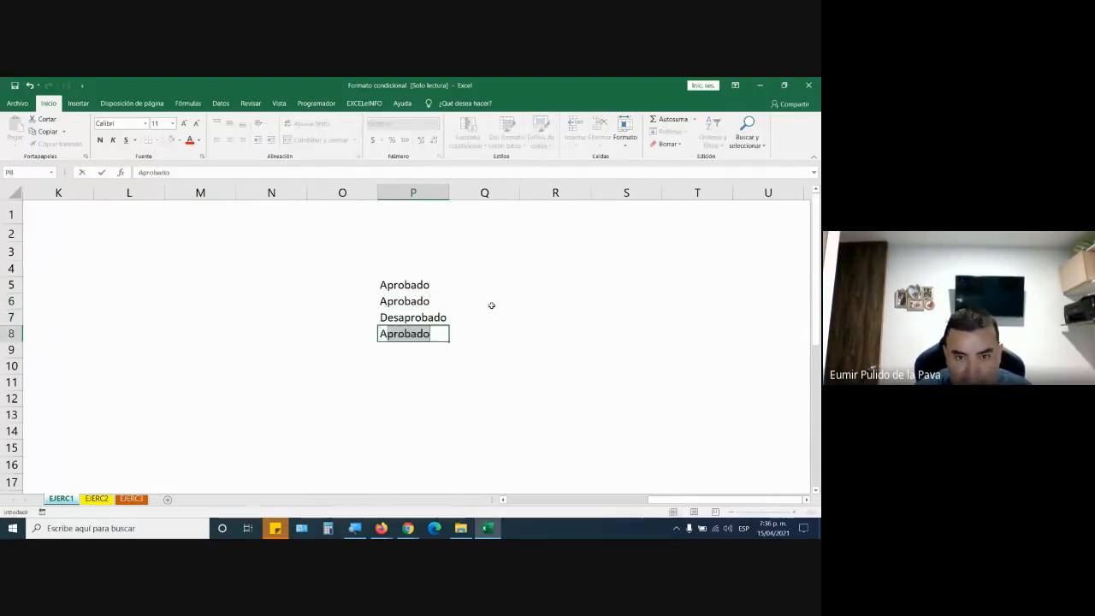
key(Return)
text(Desaprobado)
key(Return)
text(Aprobado)
key(Return)
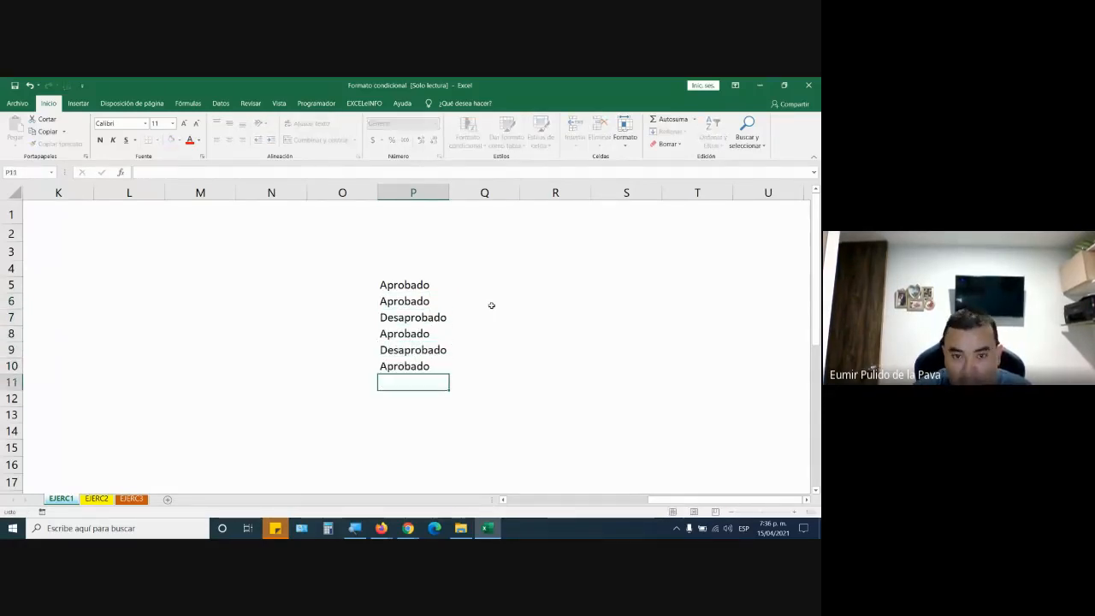
text(A)
key(Return)
text(Desaprobado)
key(Return)
text(Aprobado)
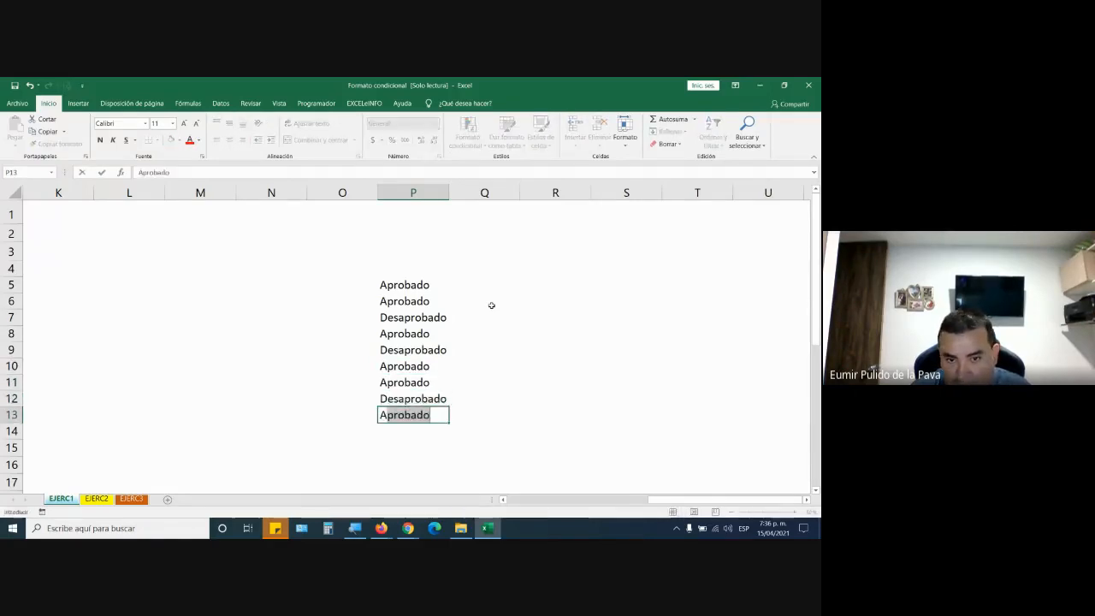
key(Return)
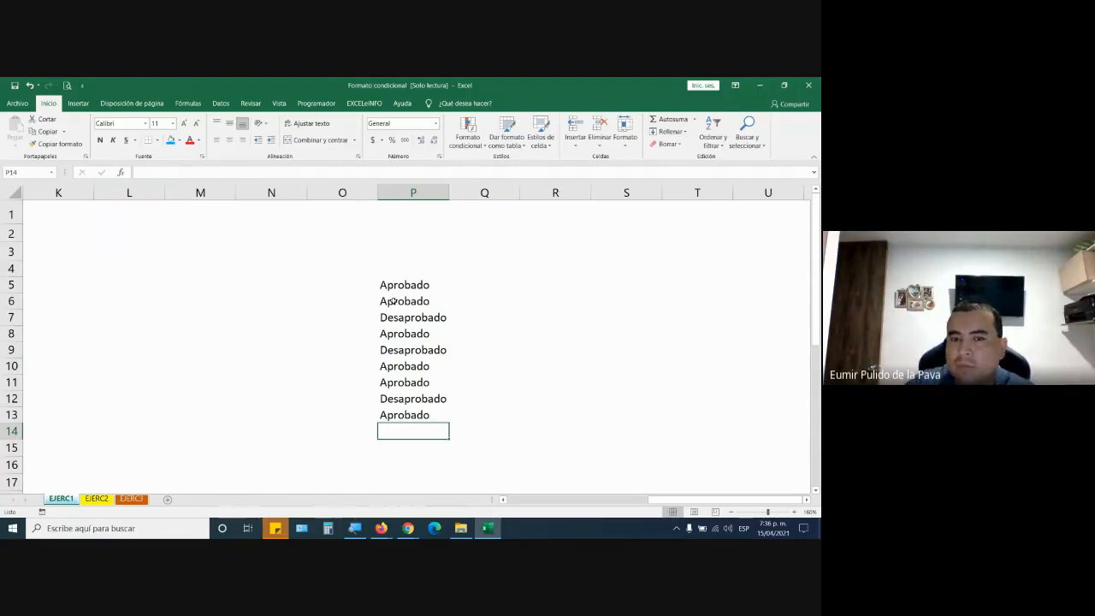
Start a Texto que contiene conditional formatting rule on P5:P13 for the text Aprobado, magnifying the dialog with Lupa
drag(397, 292, 396, 414)
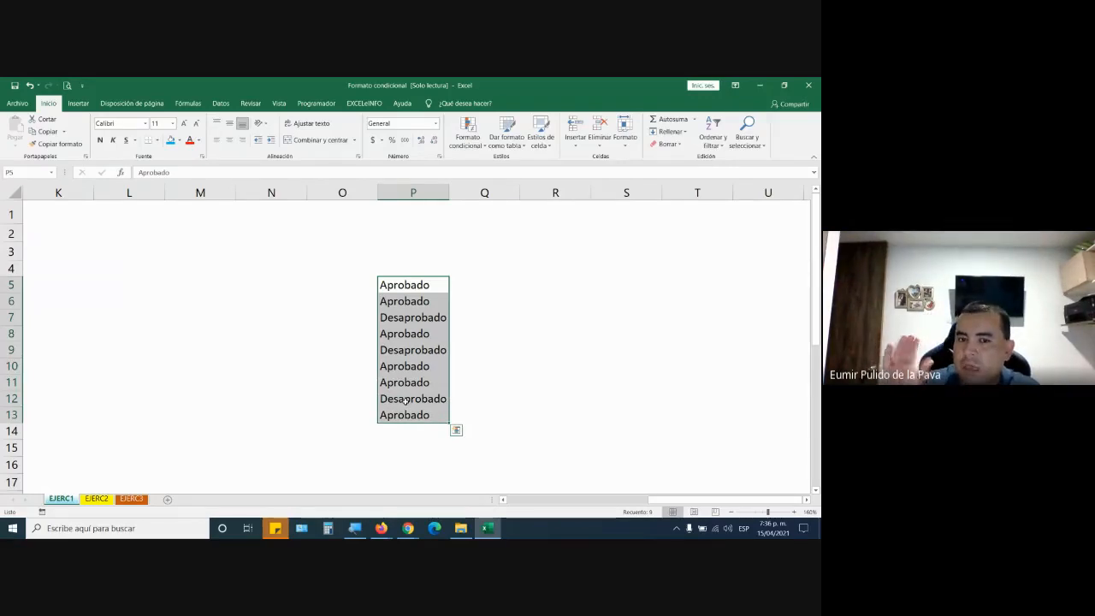
click(467, 133)
mouse_move(485, 161)
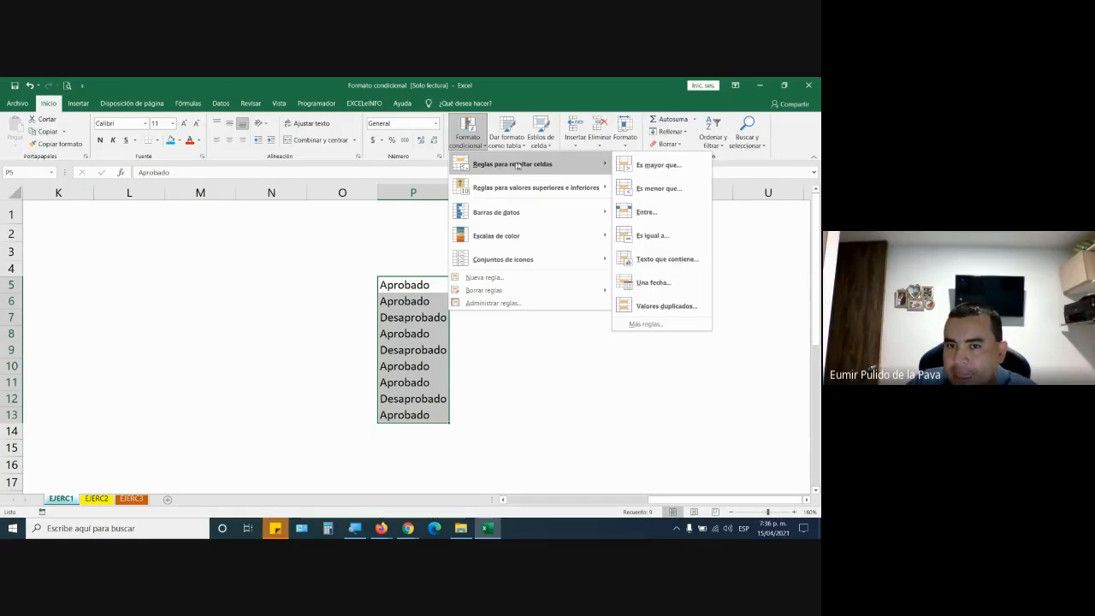
click(654, 260)
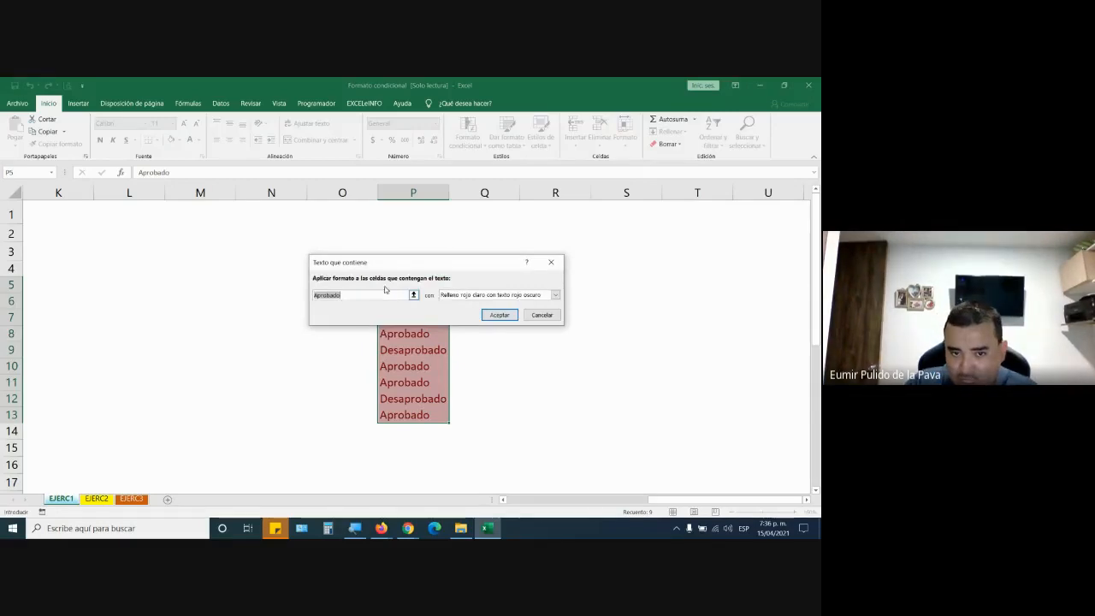
key(super+plus)
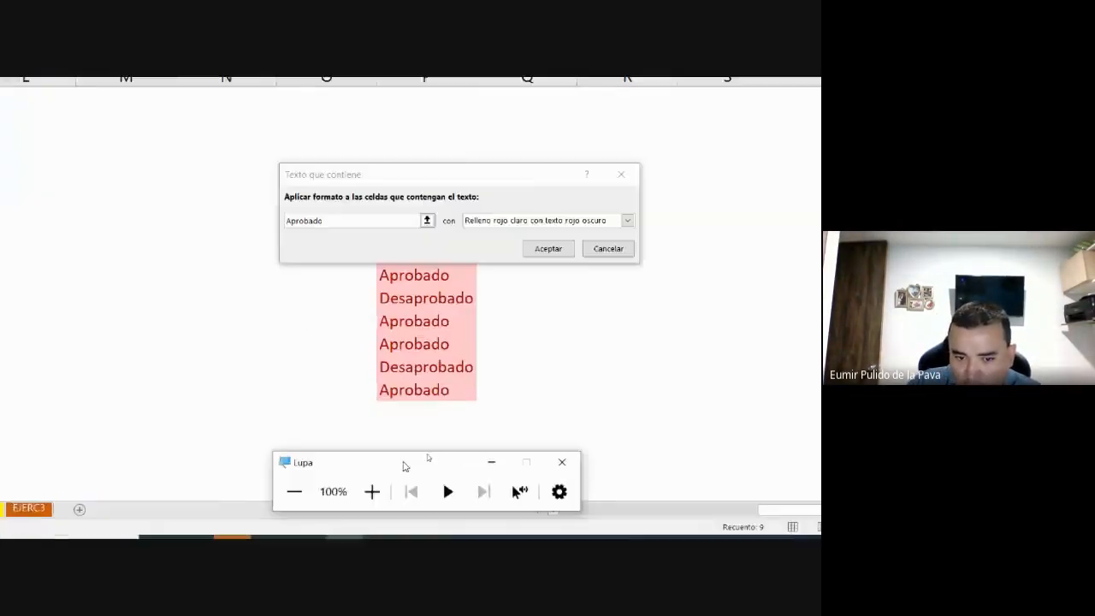
key(super+plus)
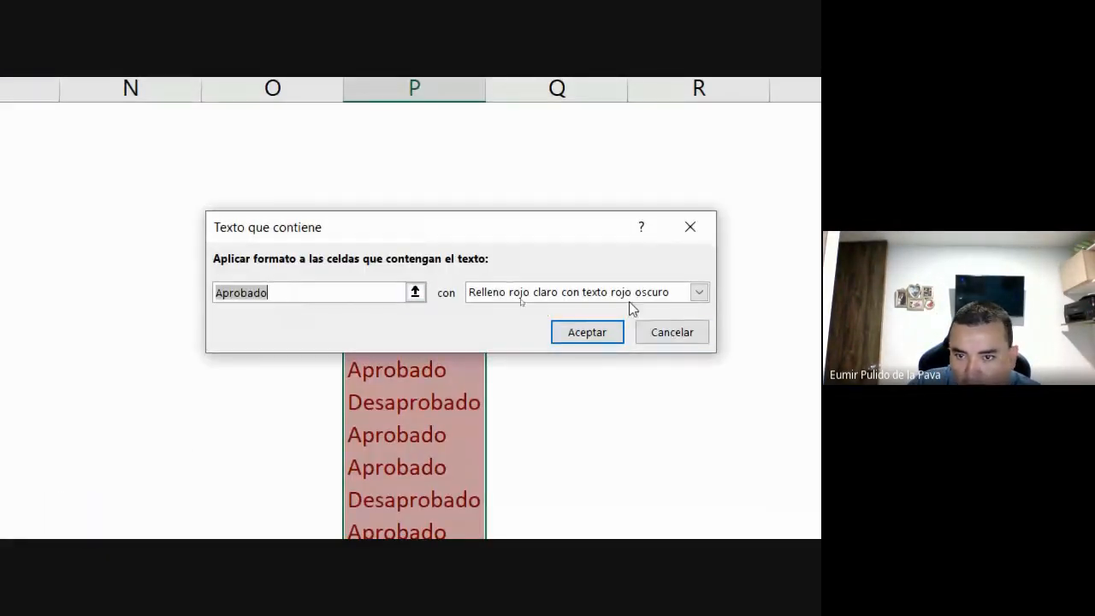
Give the Aprobado text rule a custom format with a solid green fill and apply it to P5:P13
click(628, 294)
click(581, 399)
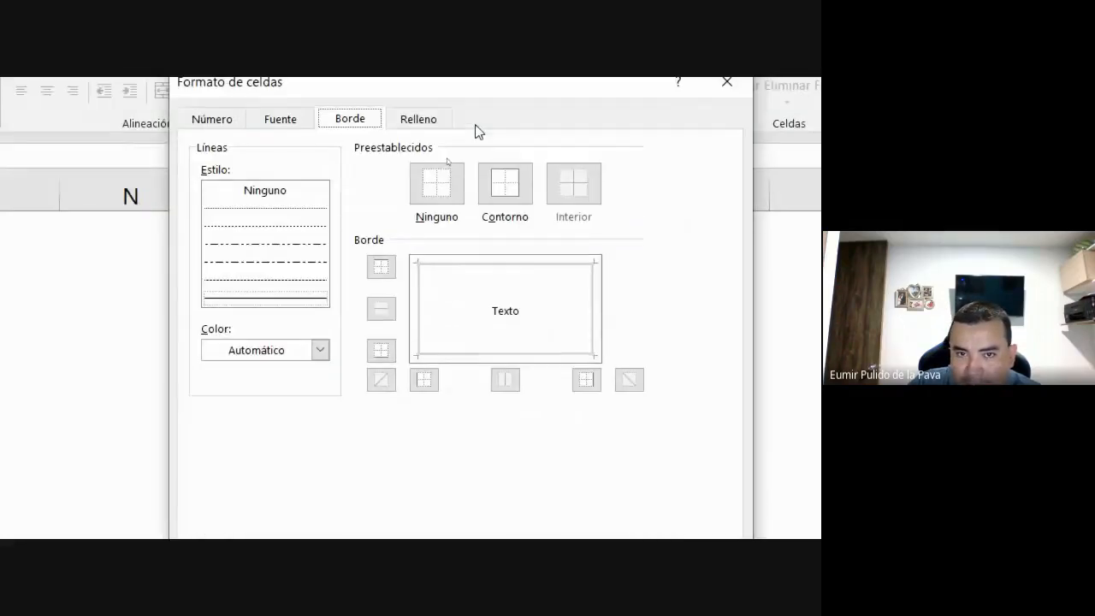
click(424, 118)
click(303, 321)
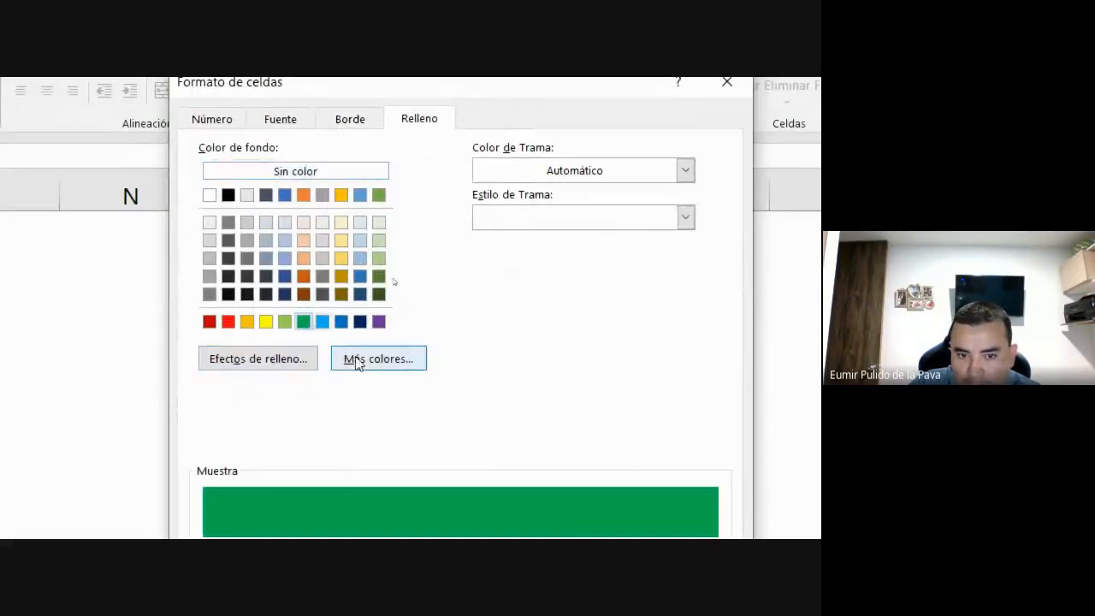
click(580, 442)
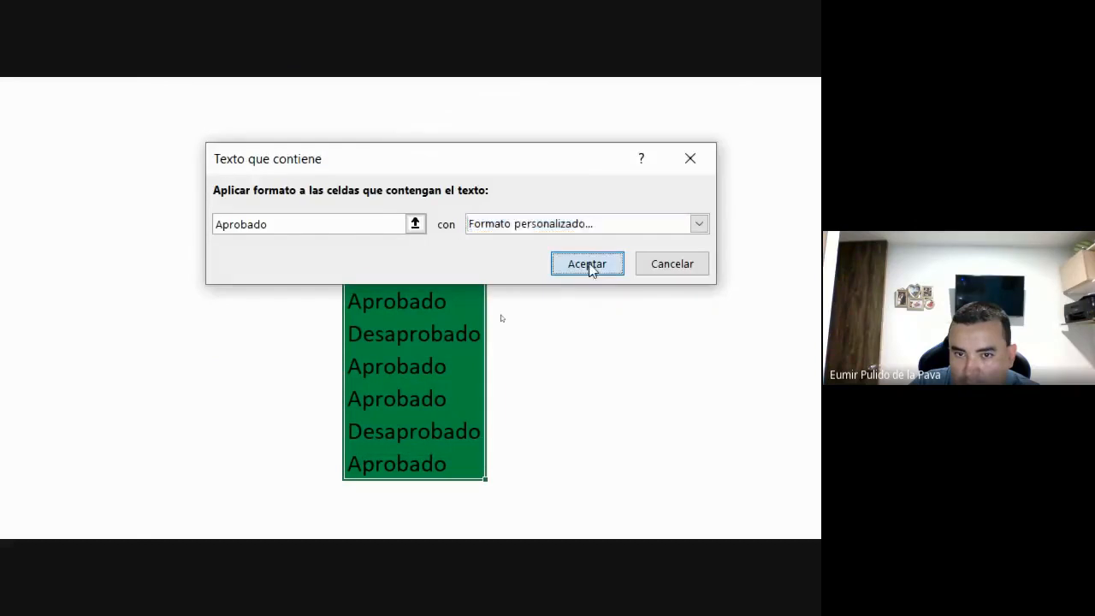
click(587, 263)
click(589, 263)
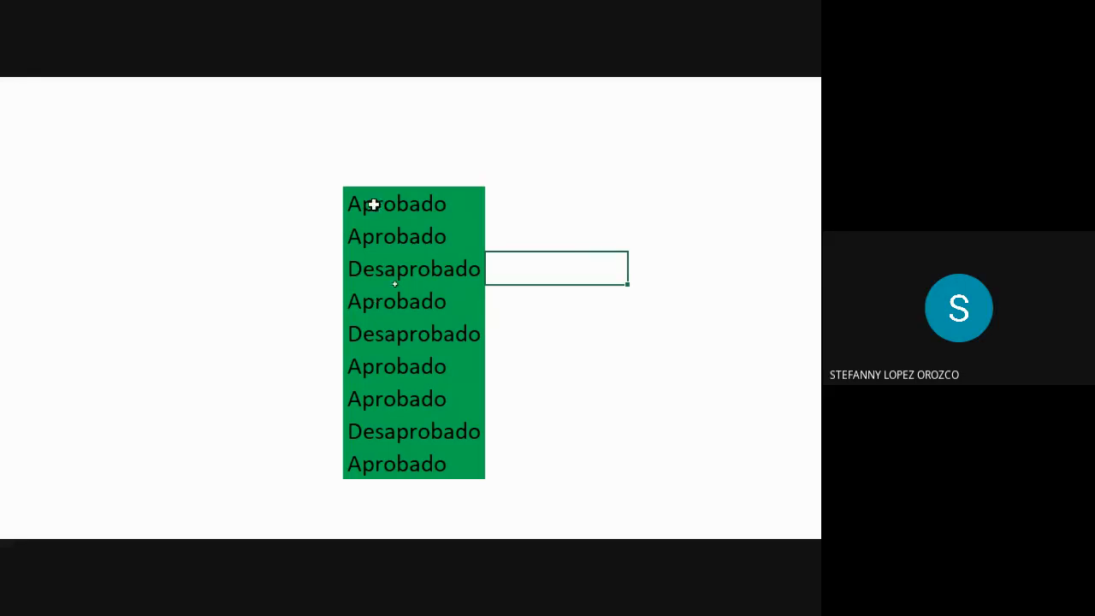
Review the available cell highlighting rules for P5:P13 and select the Desaprobado entry in P7
drag(374, 205, 379, 467)
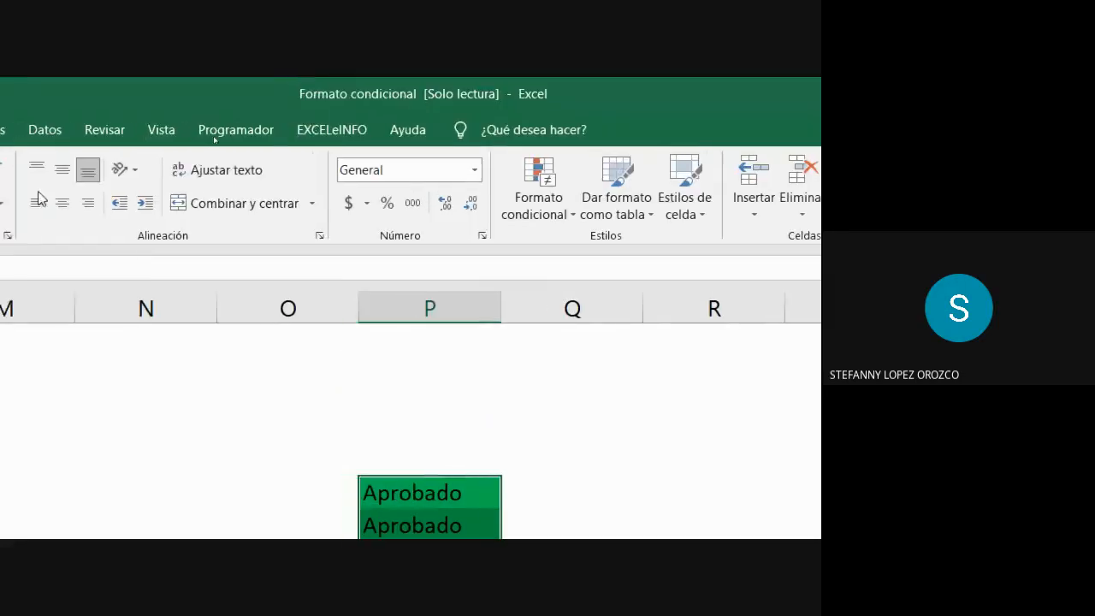
click(538, 196)
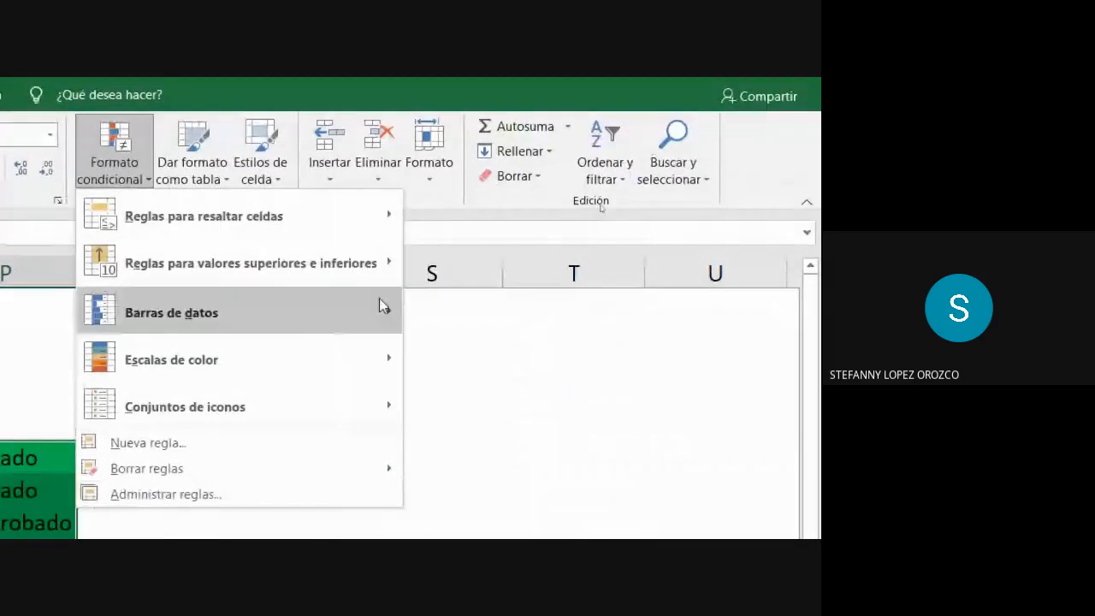
mouse_move(368, 214)
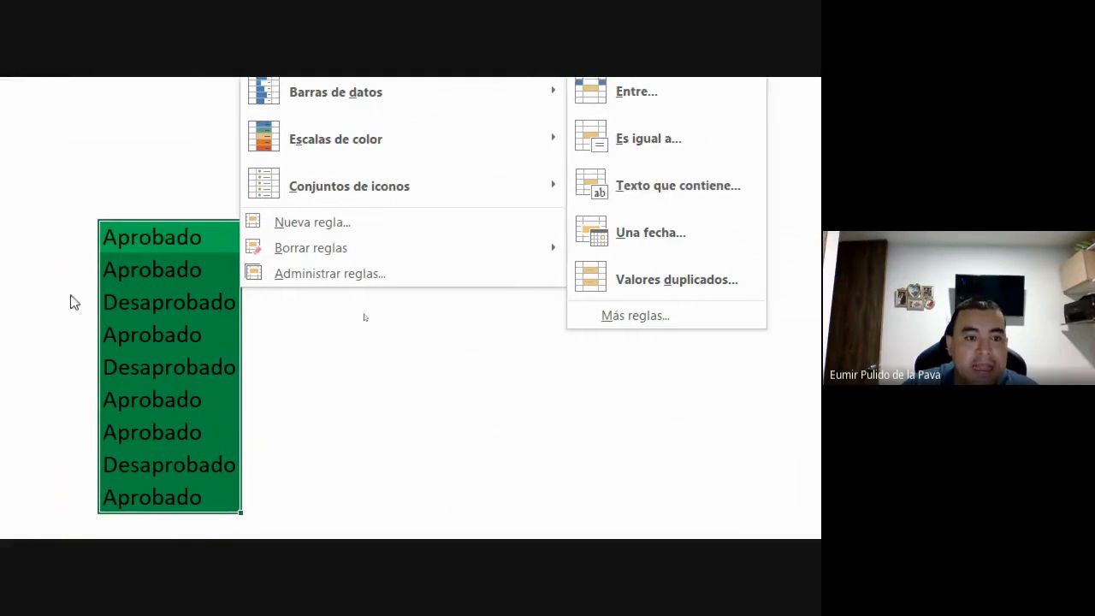
click(148, 299)
click(125, 311)
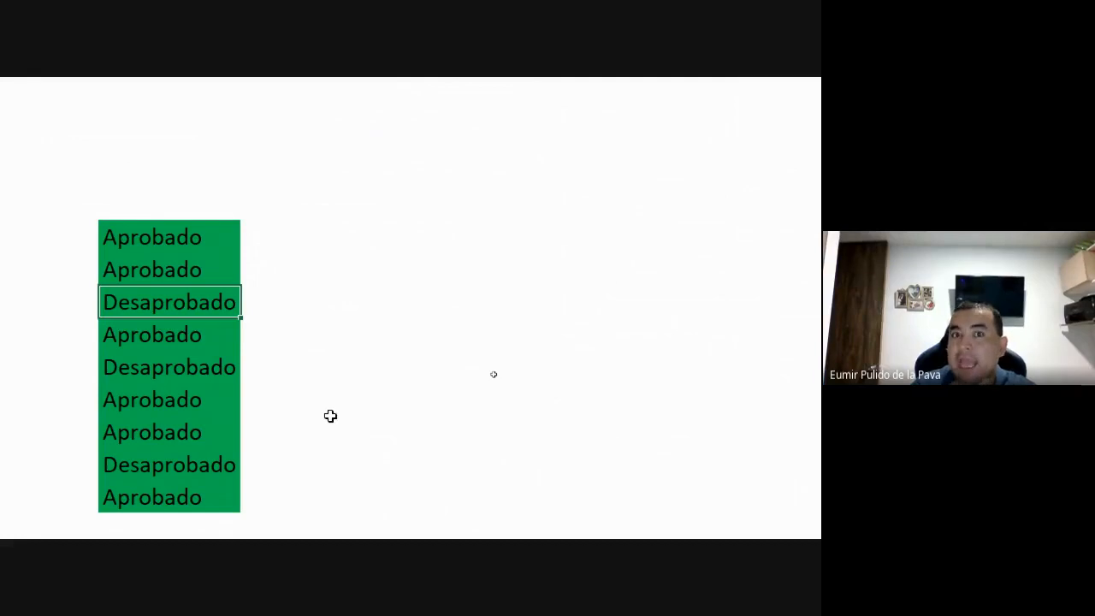
Delete the green Aprobado text rule from P5:P13 in the conditional formatting rules manager
drag(188, 242, 202, 493)
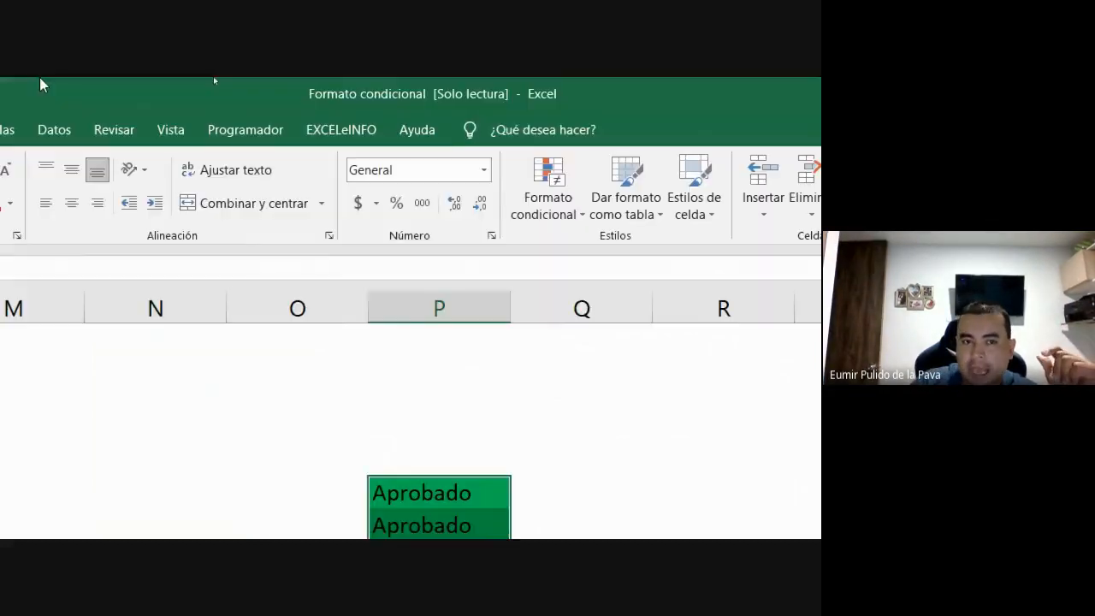
click(552, 205)
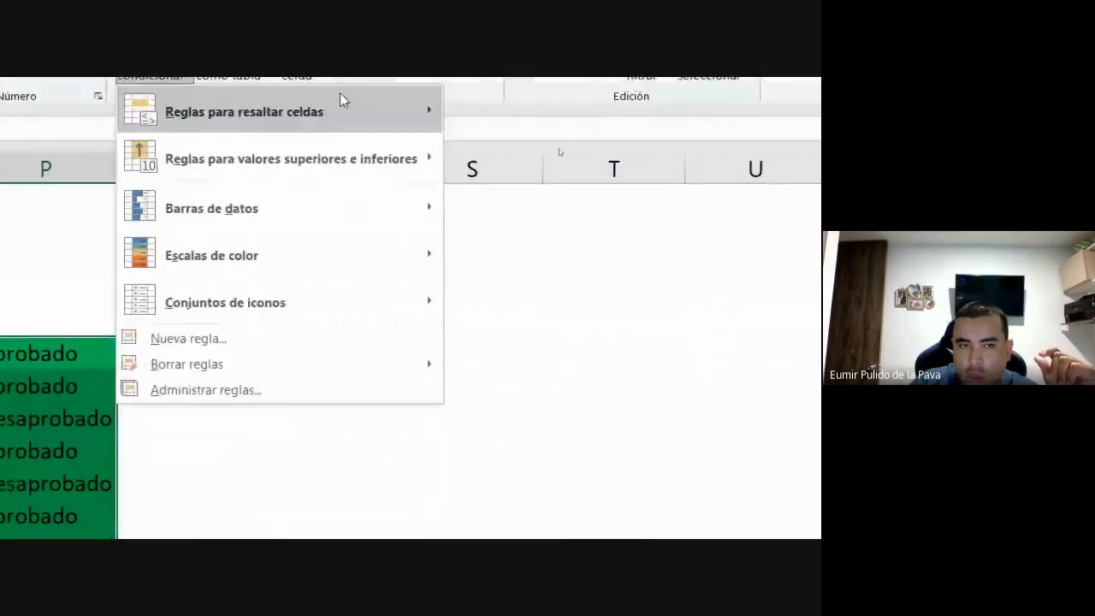
click(207, 313)
drag(193, 219, 171, 443)
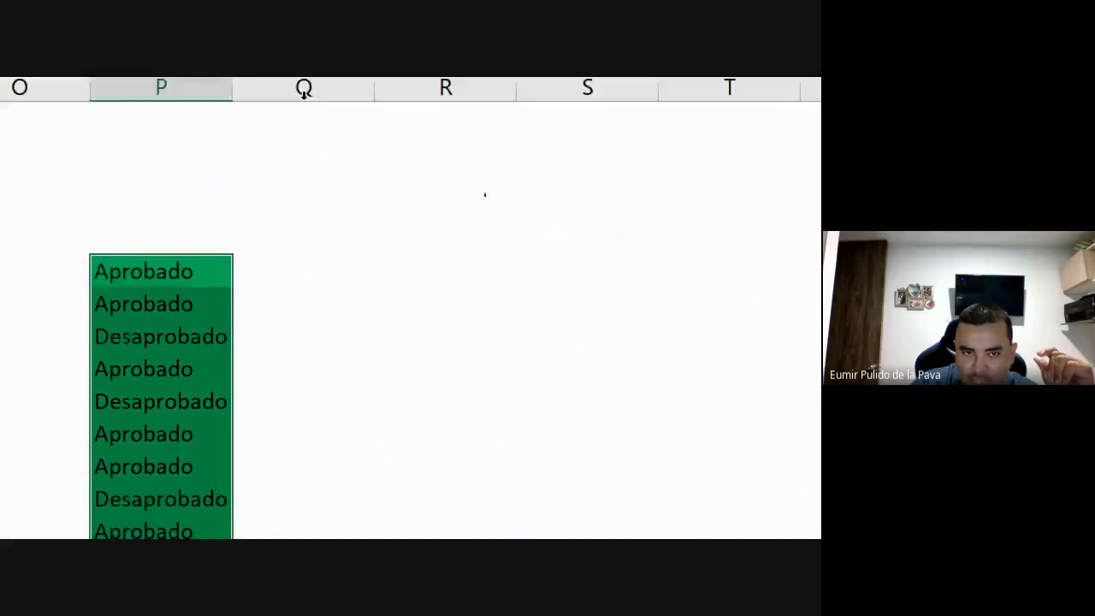
click(271, 128)
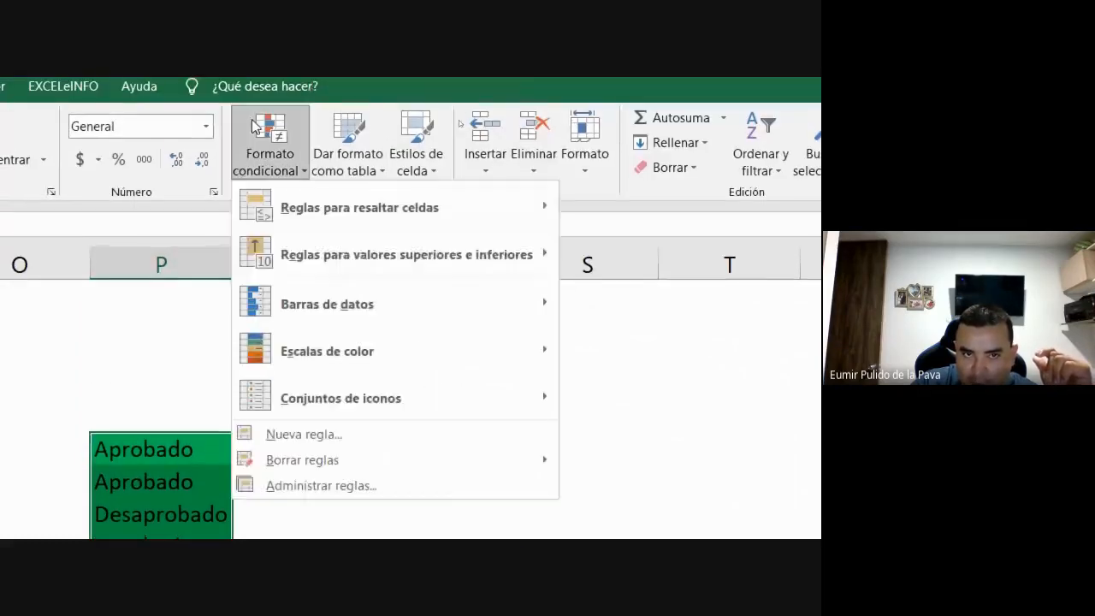
mouse_move(445, 393)
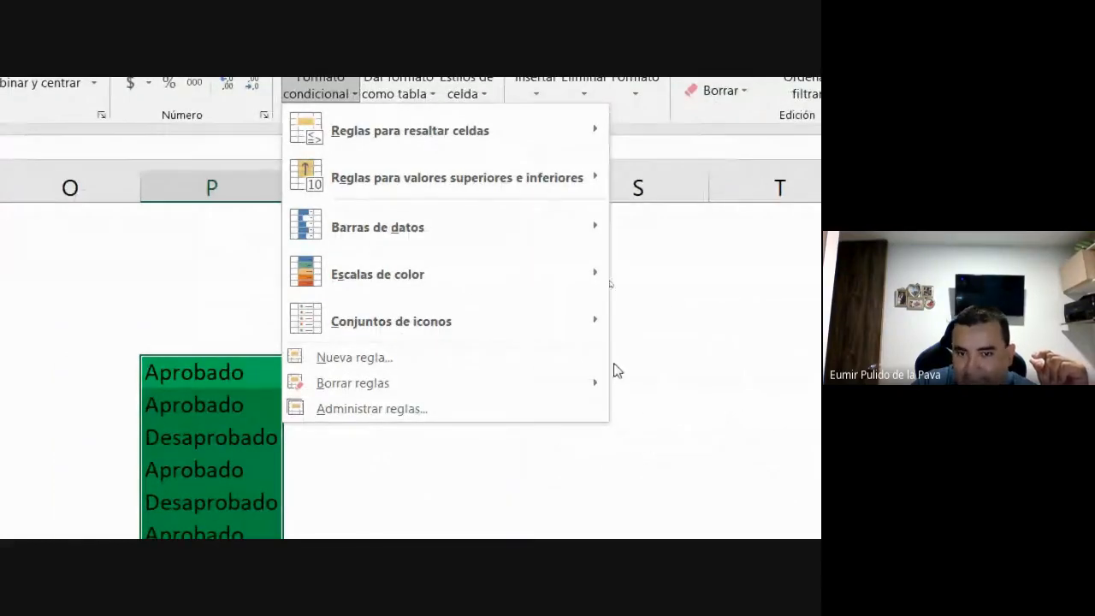
click(433, 410)
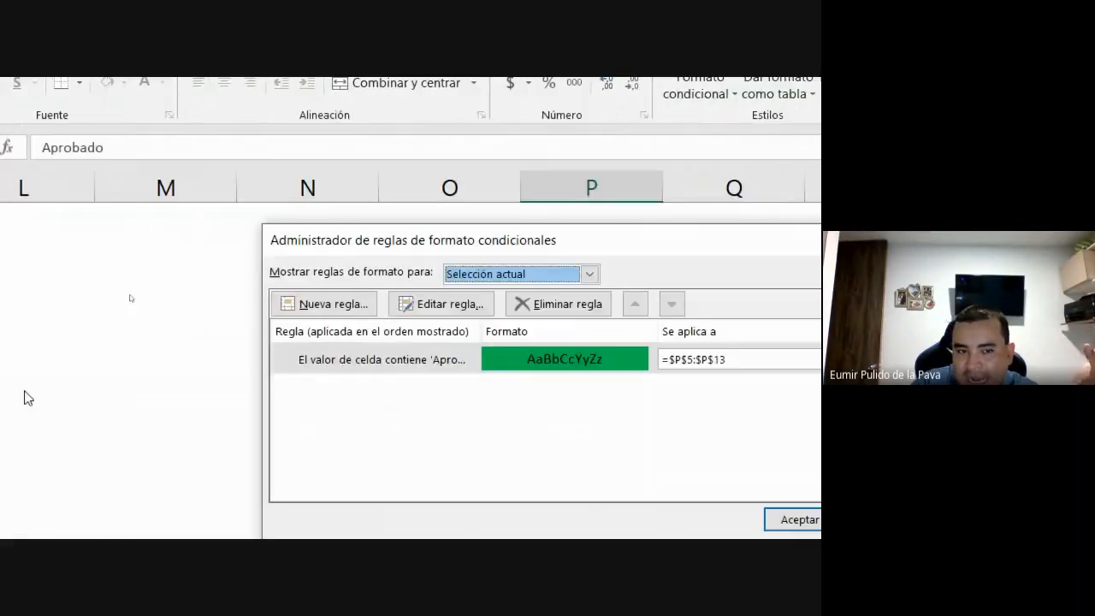
click(440, 359)
click(561, 305)
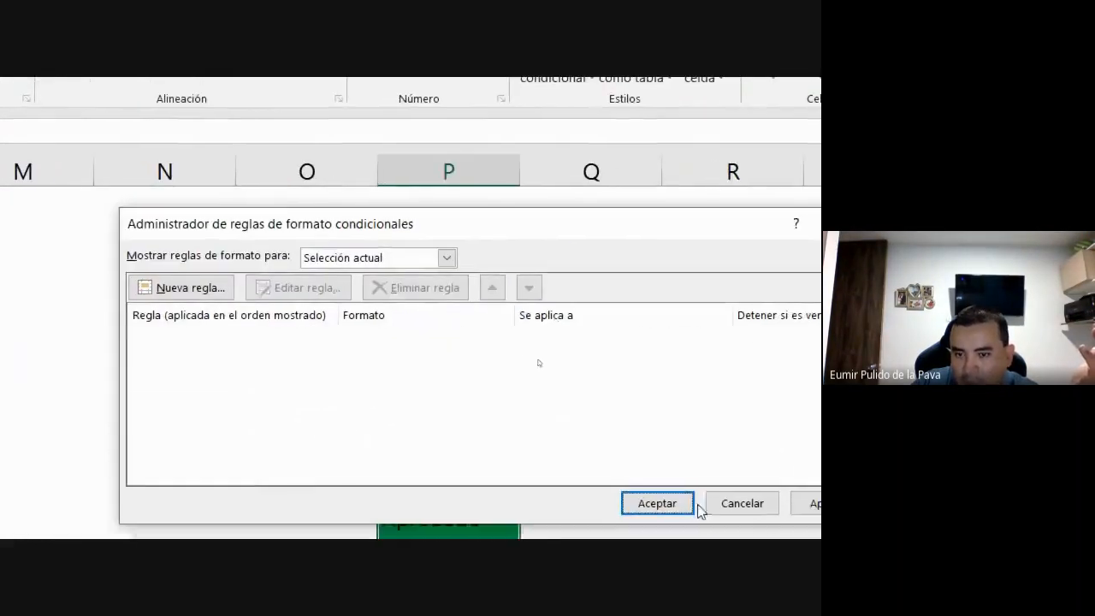
click(799, 519)
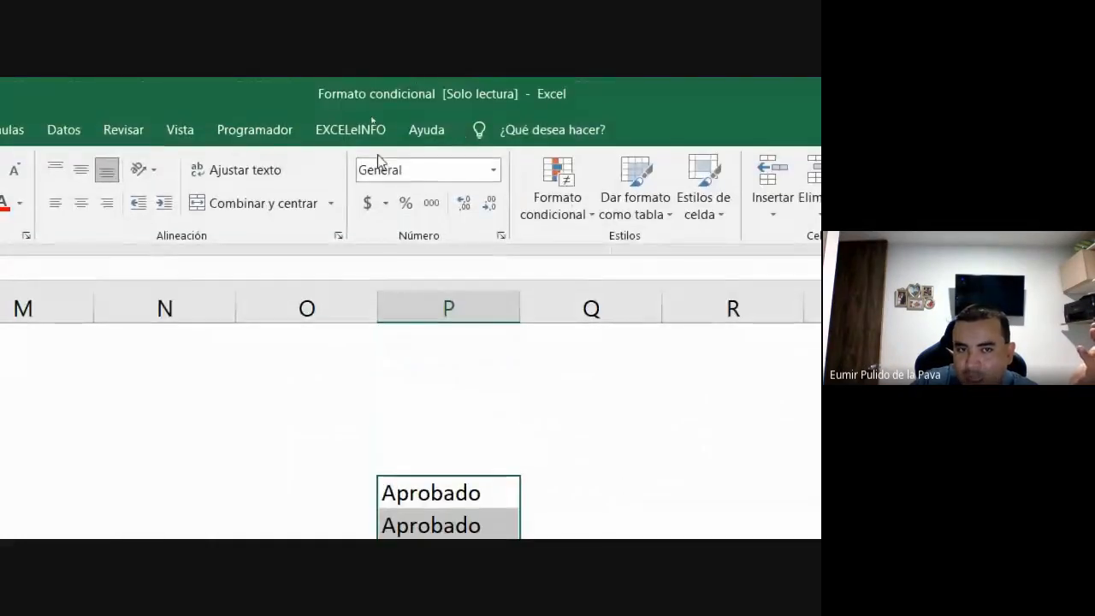
Apply an Es igual a conditional formatting rule for aprobado on P5:P13 with Relleno verde con texto verde oscuro
click(582, 180)
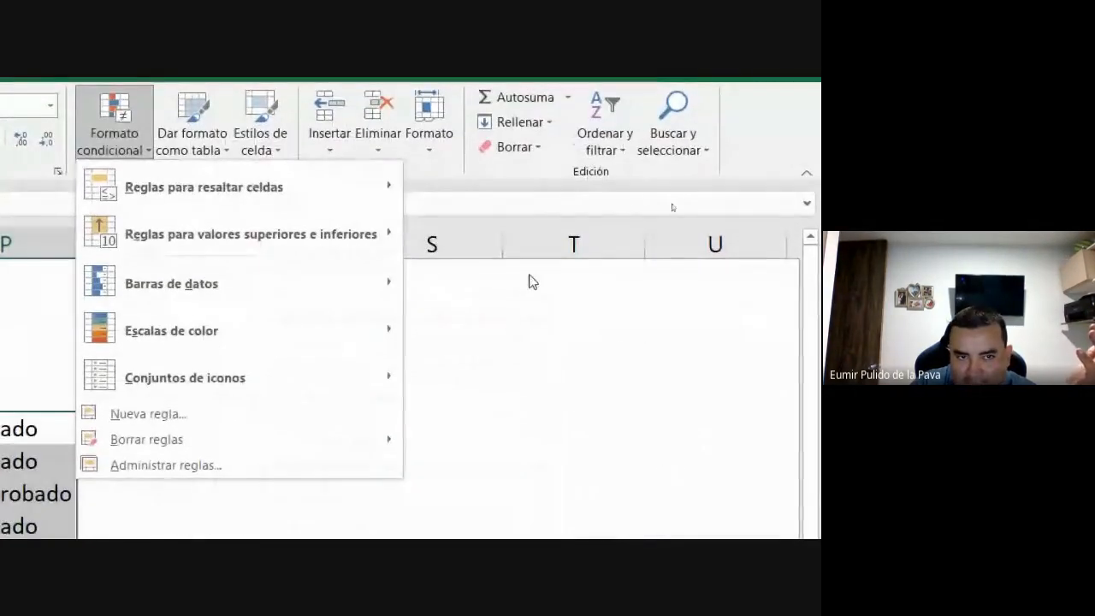
mouse_move(386, 198)
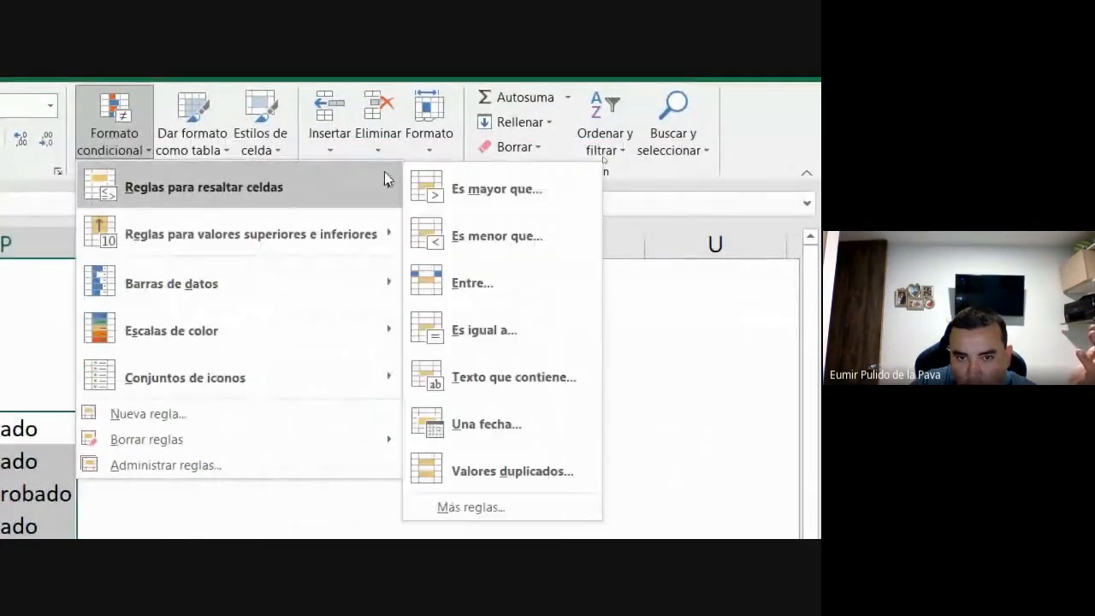
click(486, 335)
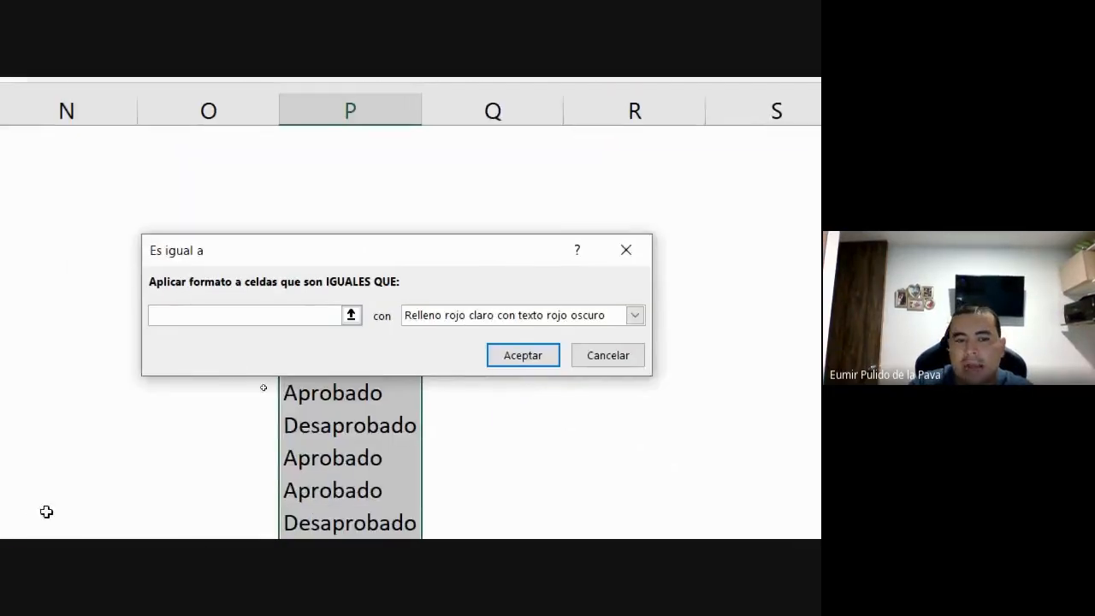
text(aprobado)
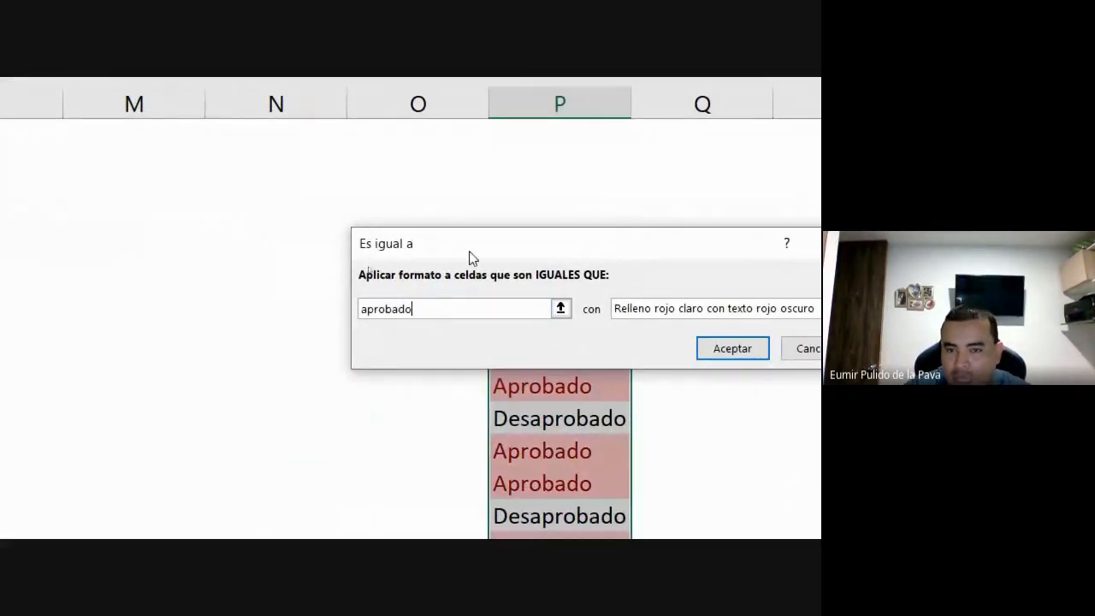
drag(472, 257, 569, 379)
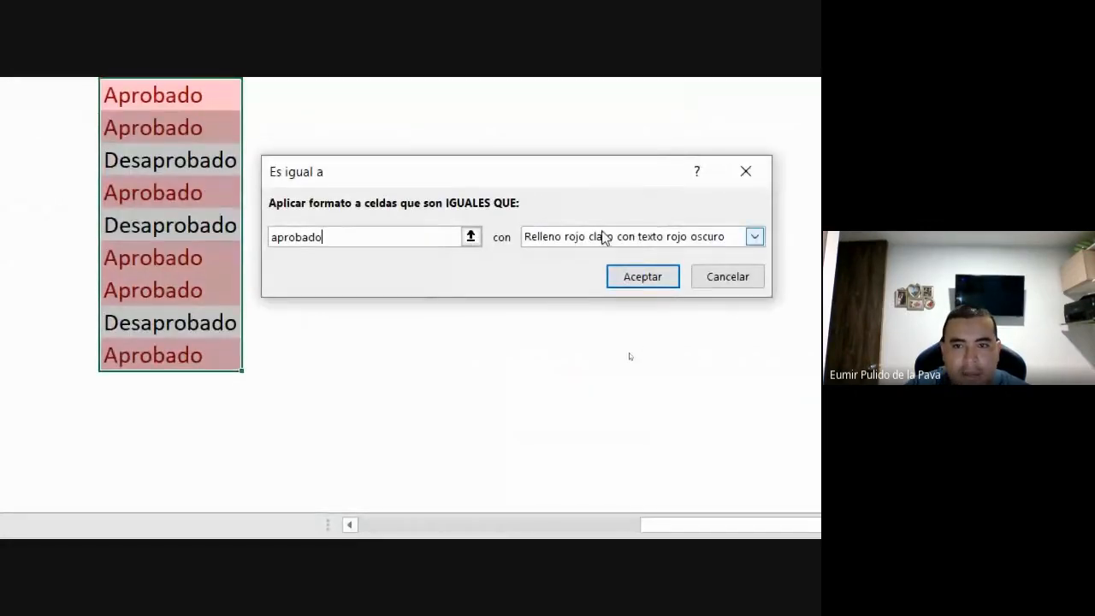
click(768, 233)
click(603, 288)
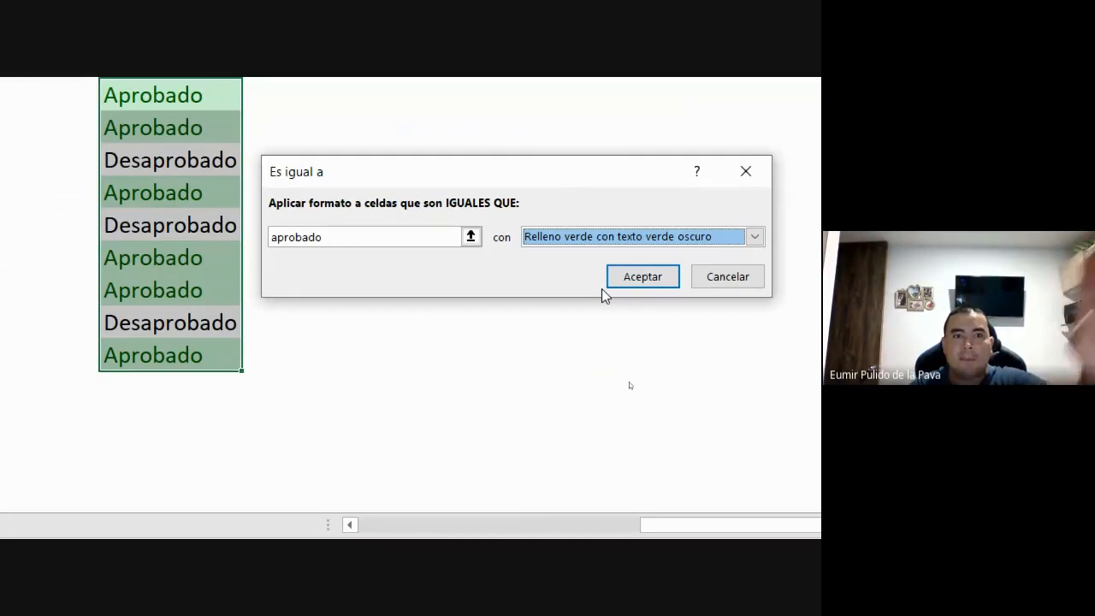
click(631, 278)
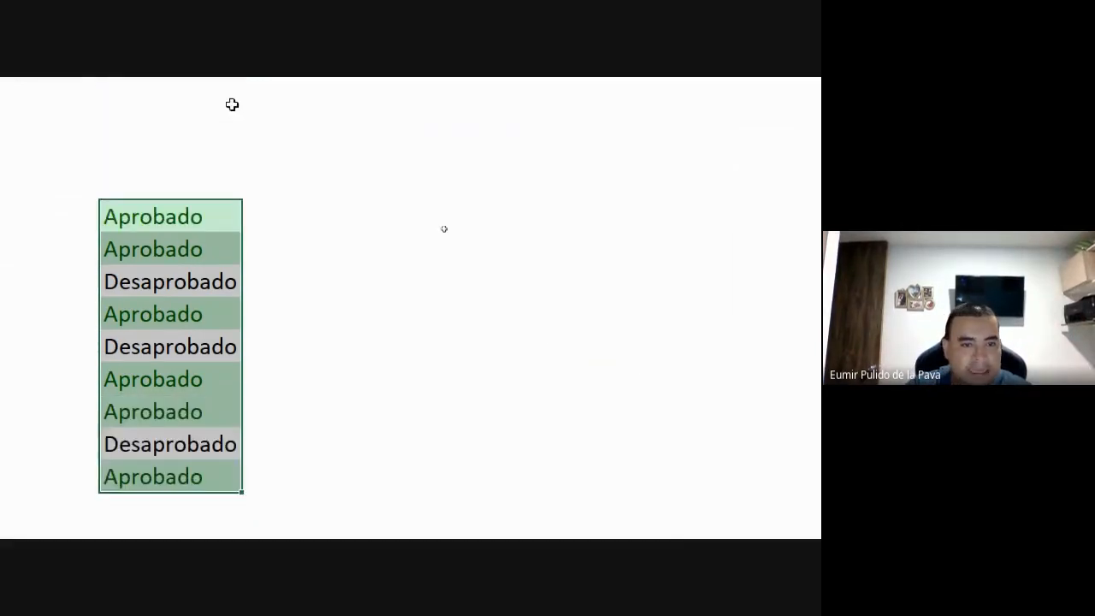
click(447, 205)
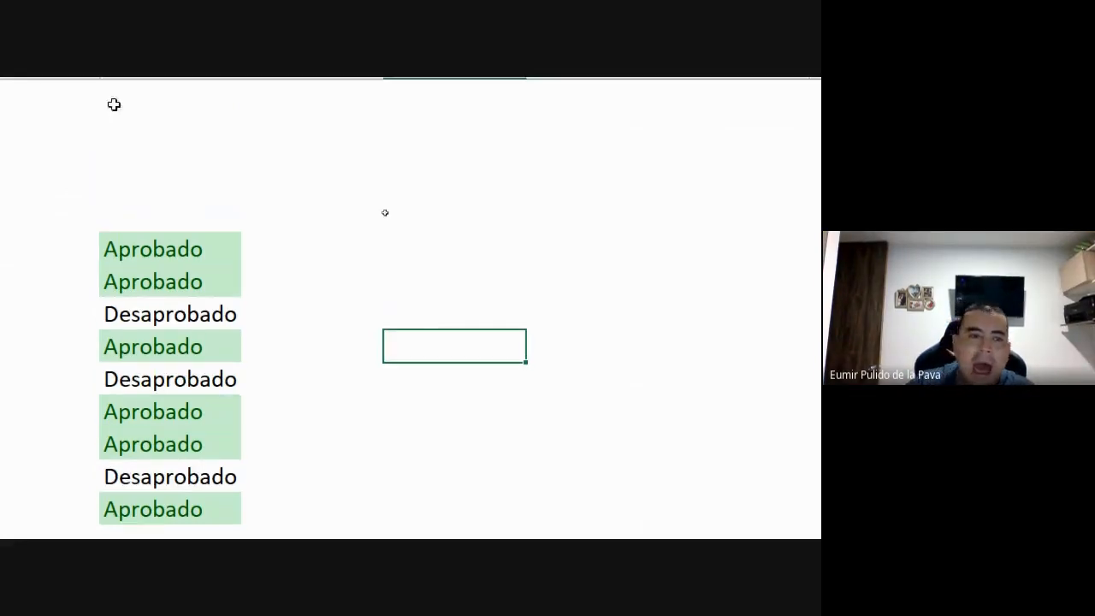
Start a Texto que contiene conditional formatting rule for Enero on the payment commitment dates in C4:C14, keeping the dialog clear of the data
drag(610, 462, 265, 460)
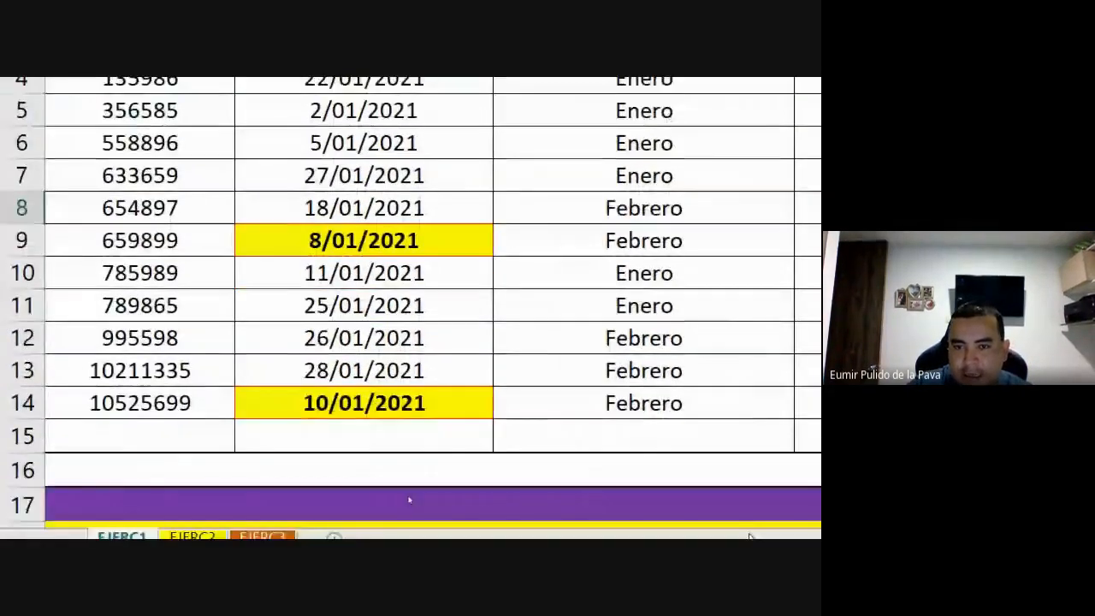
drag(710, 184, 711, 214)
drag(440, 166, 425, 454)
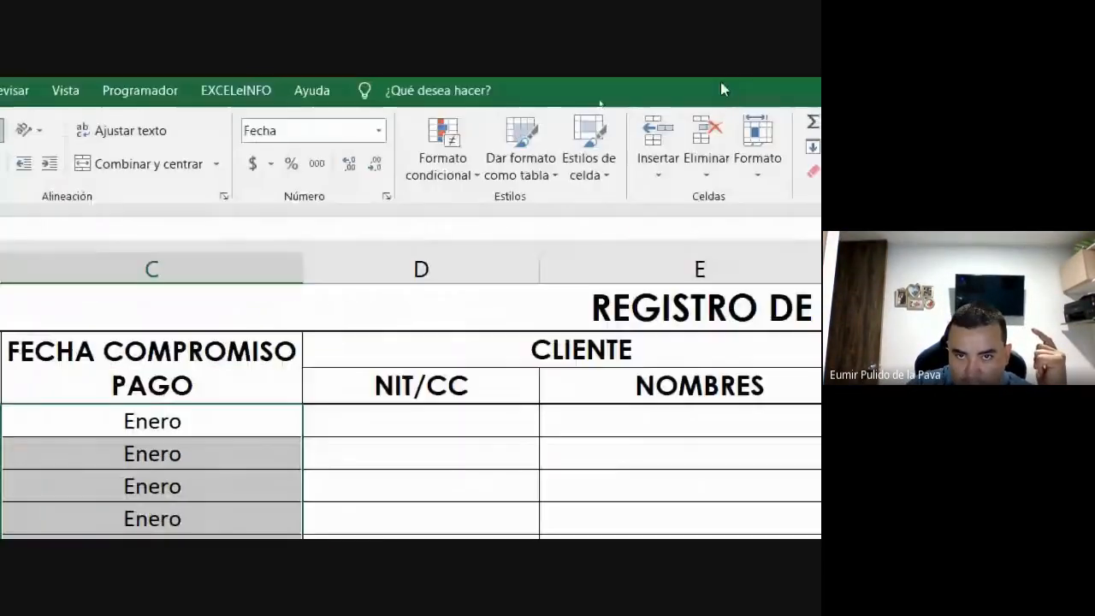
click(462, 152)
mouse_move(659, 188)
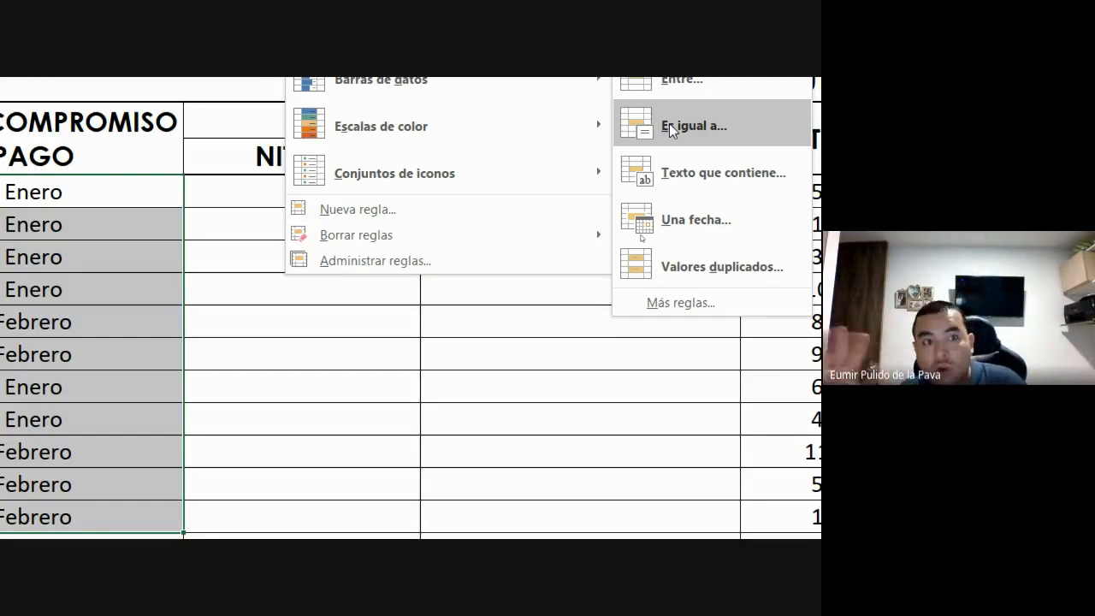
click(664, 177)
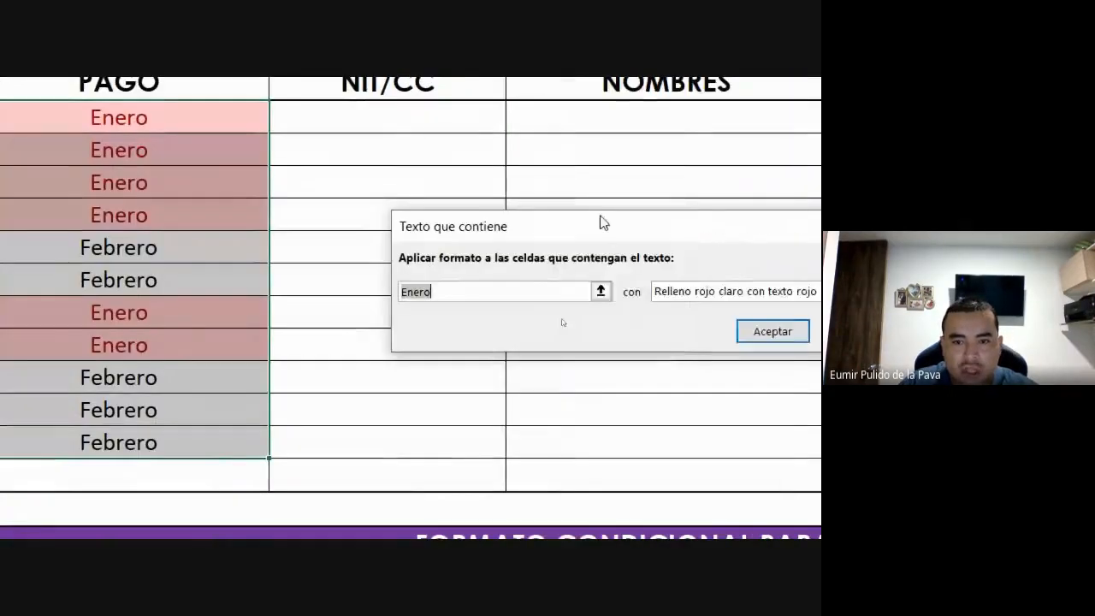
drag(599, 223, 451, 175)
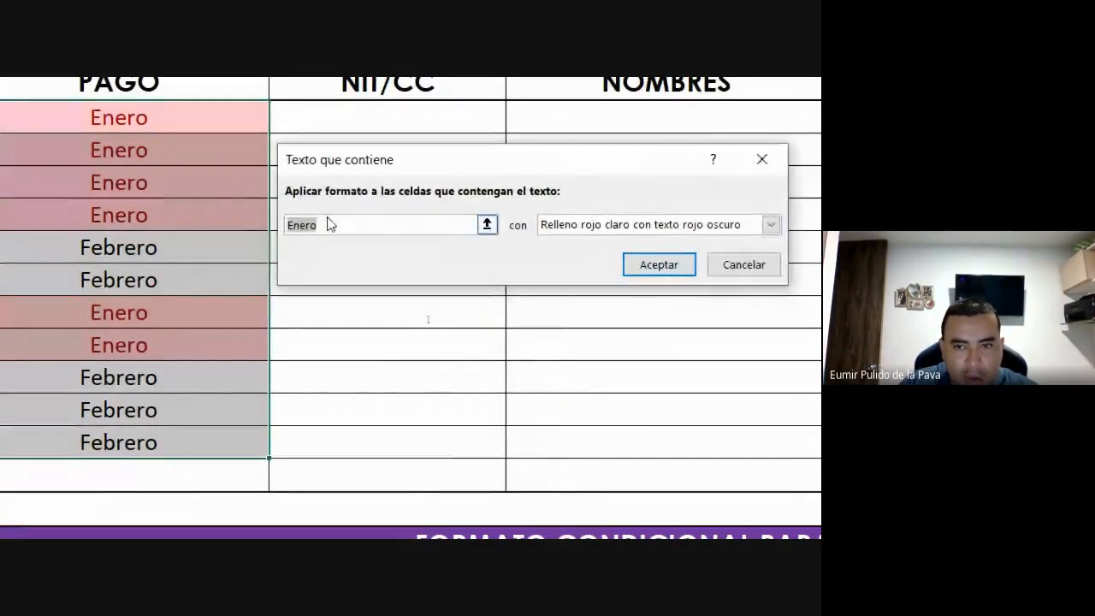
Give the Enero text rule a custom format with a solid red fill and apply it to C4:C14
click(603, 226)
click(601, 331)
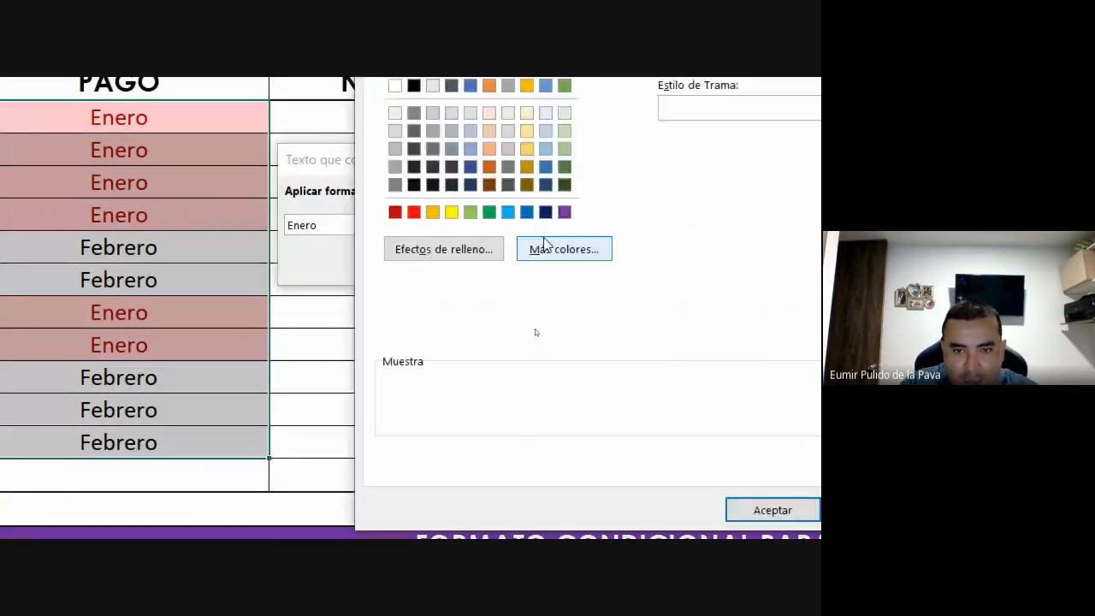
click(413, 338)
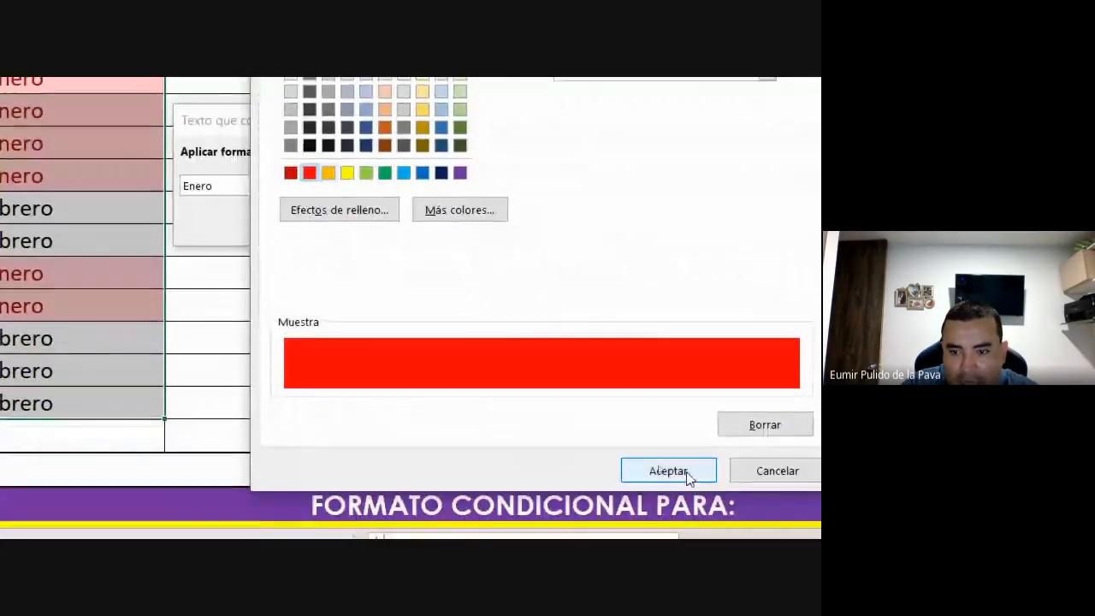
click(689, 473)
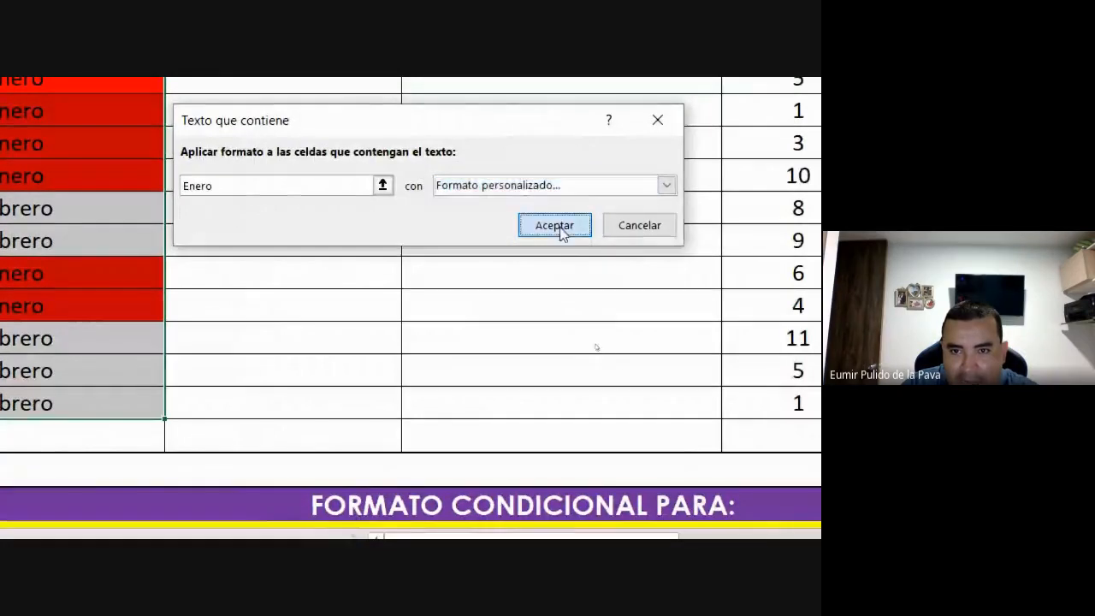
click(559, 228)
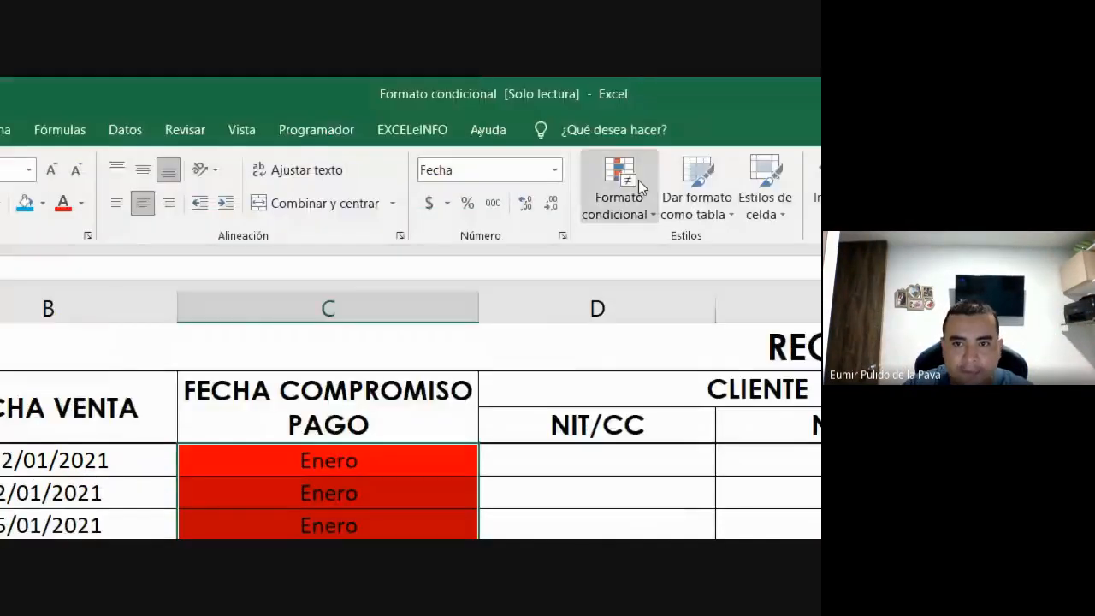
Start an Es igual a conditional formatting rule on C4:C14 for the uppercase value FEBRERO
click(636, 178)
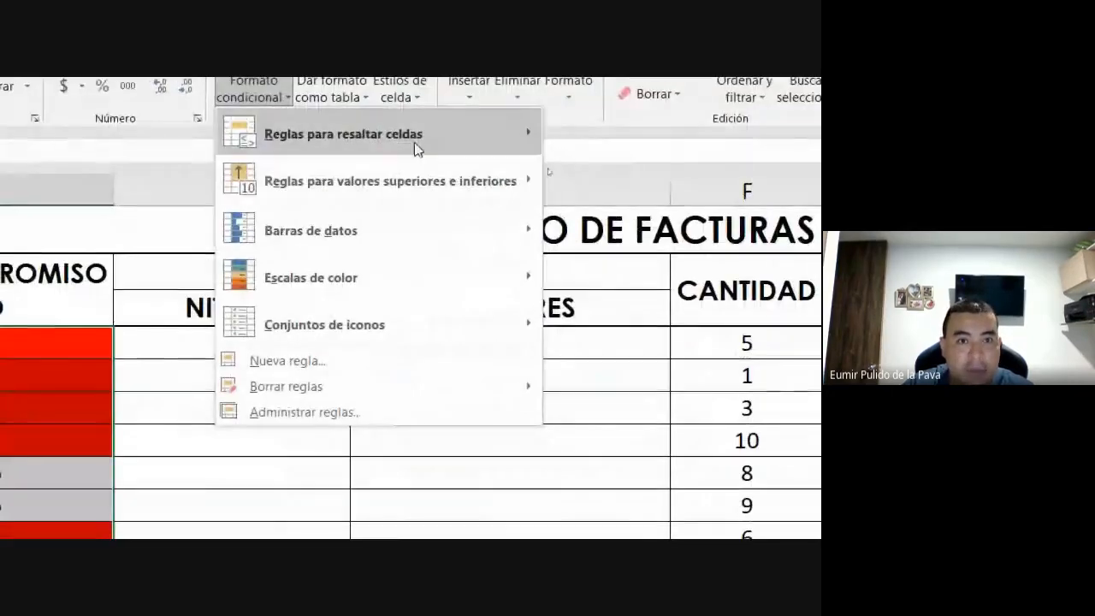
mouse_move(573, 259)
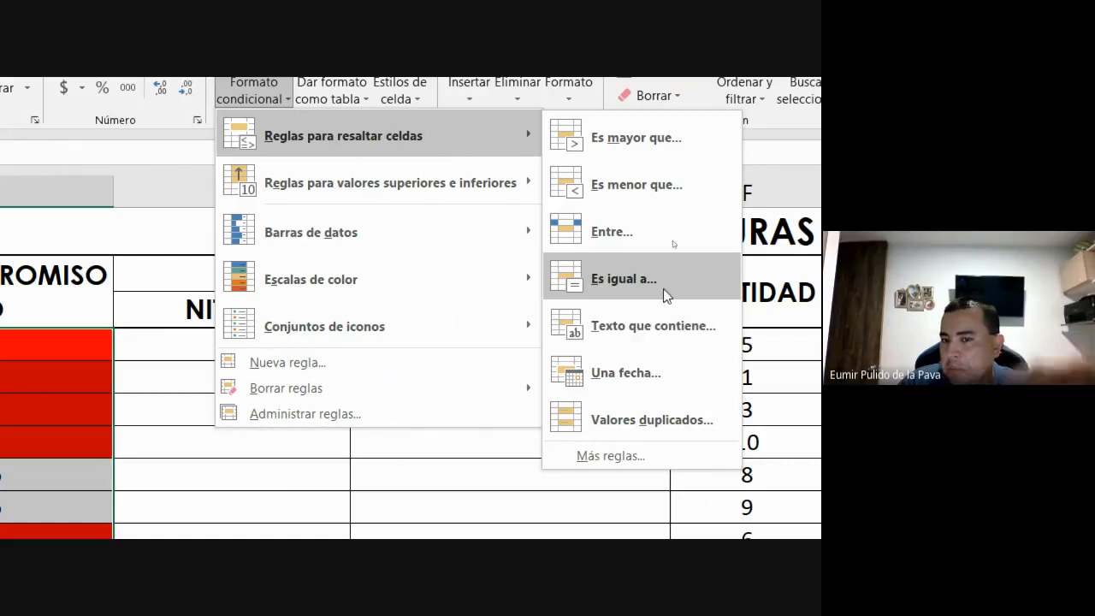
click(618, 282)
text(febrero)
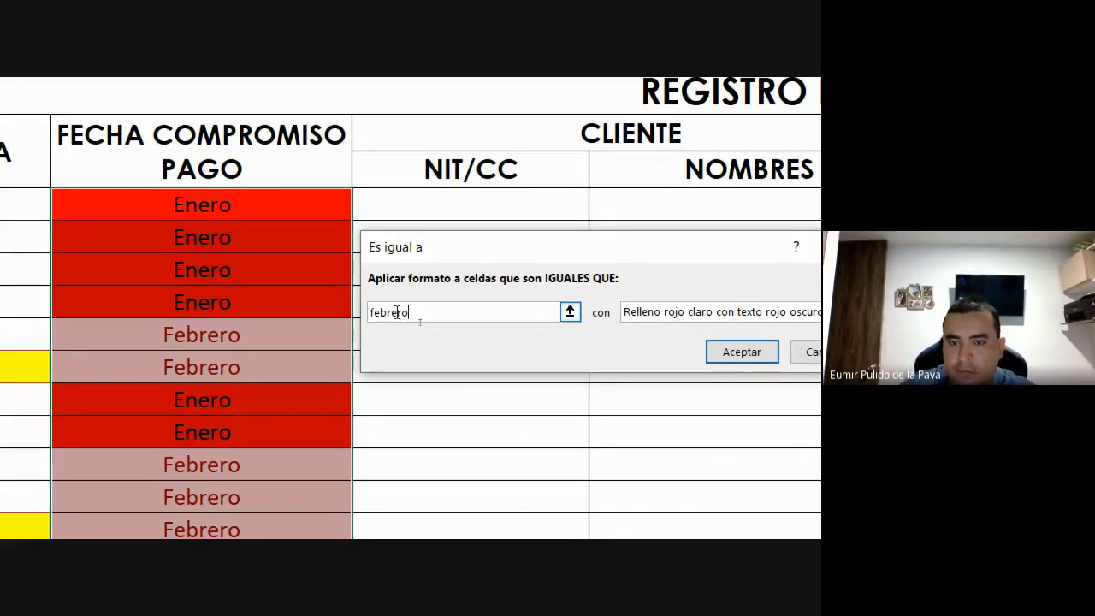
drag(433, 310, 326, 309)
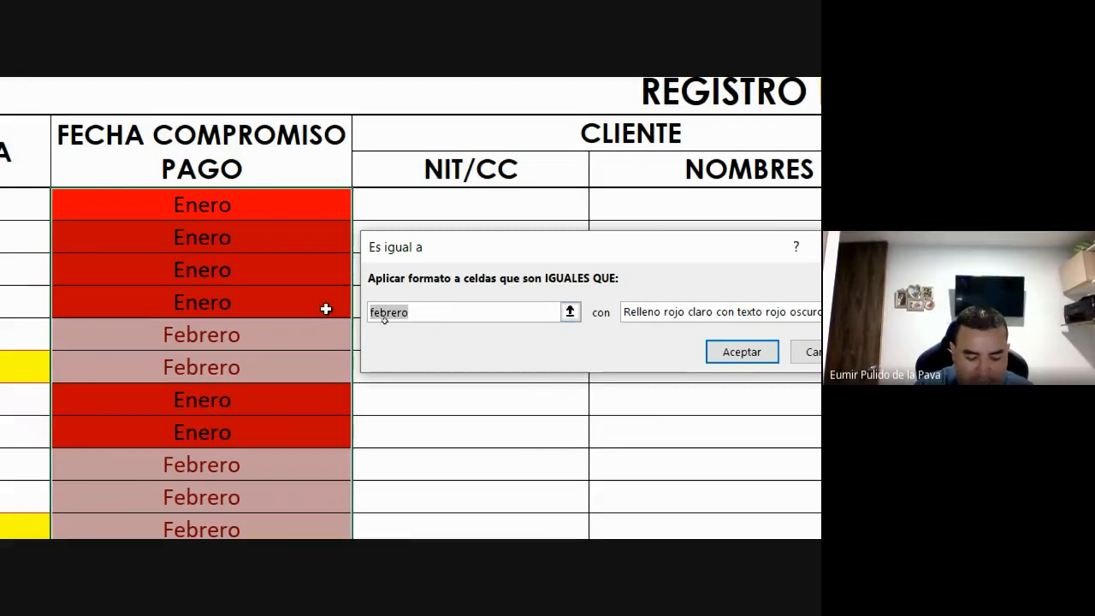
text(FEBRERO)
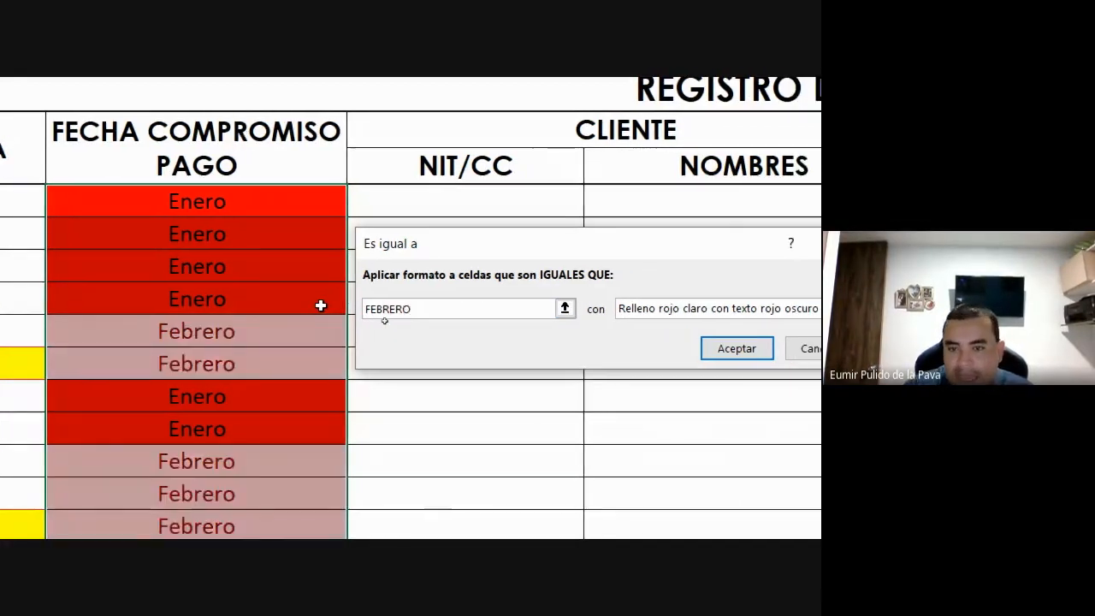
Give the FEBRERO rule a custom format with a solid yellow fill and apply it to C4:C14
click(672, 310)
click(651, 413)
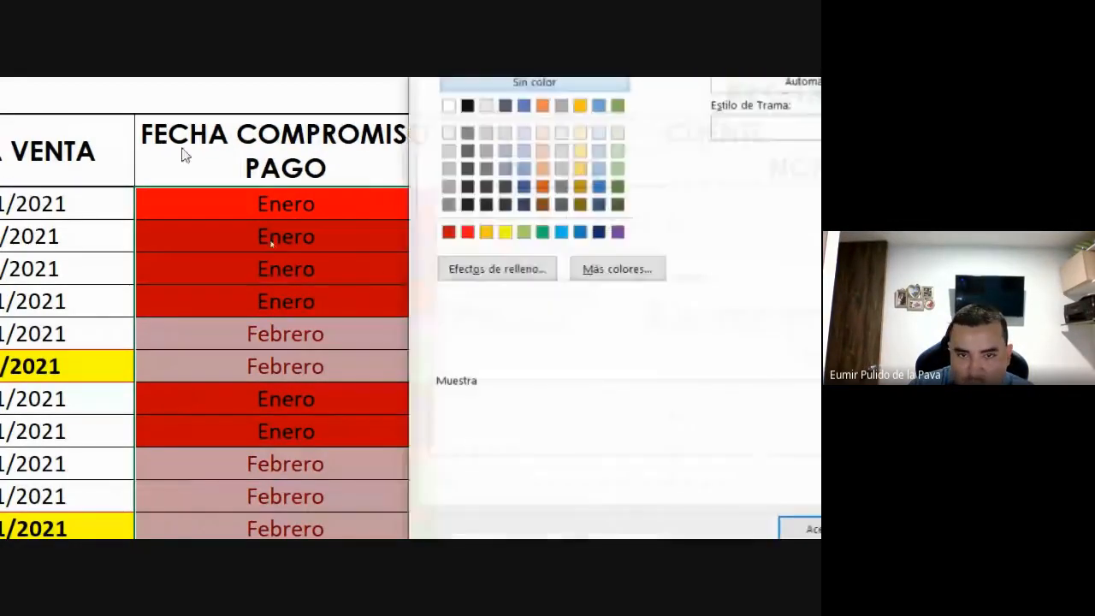
click(505, 231)
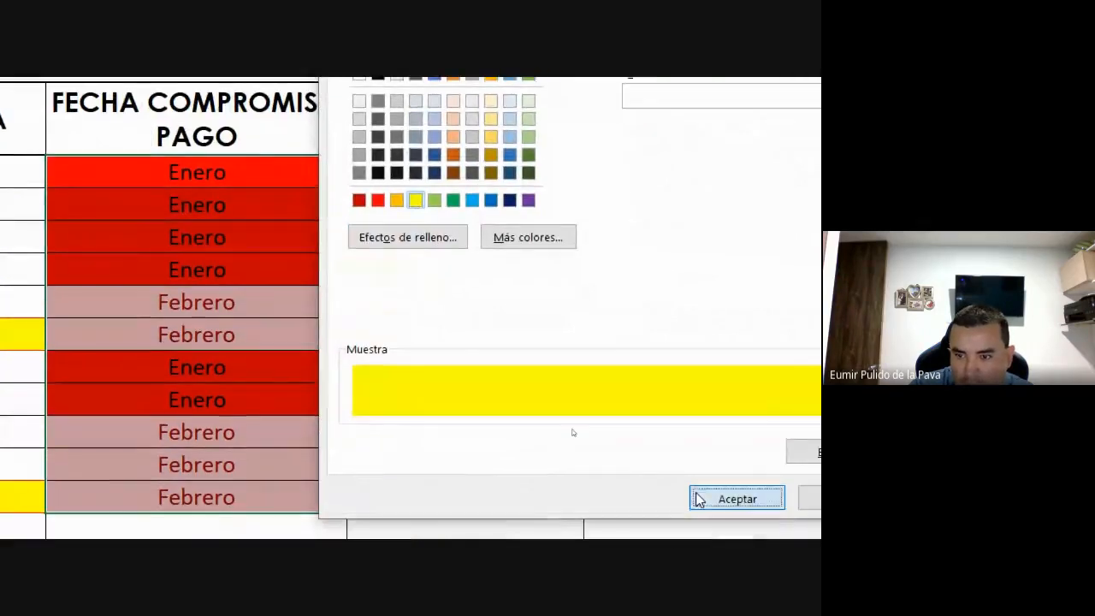
click(697, 499)
click(664, 321)
drag(282, 373, 394, 421)
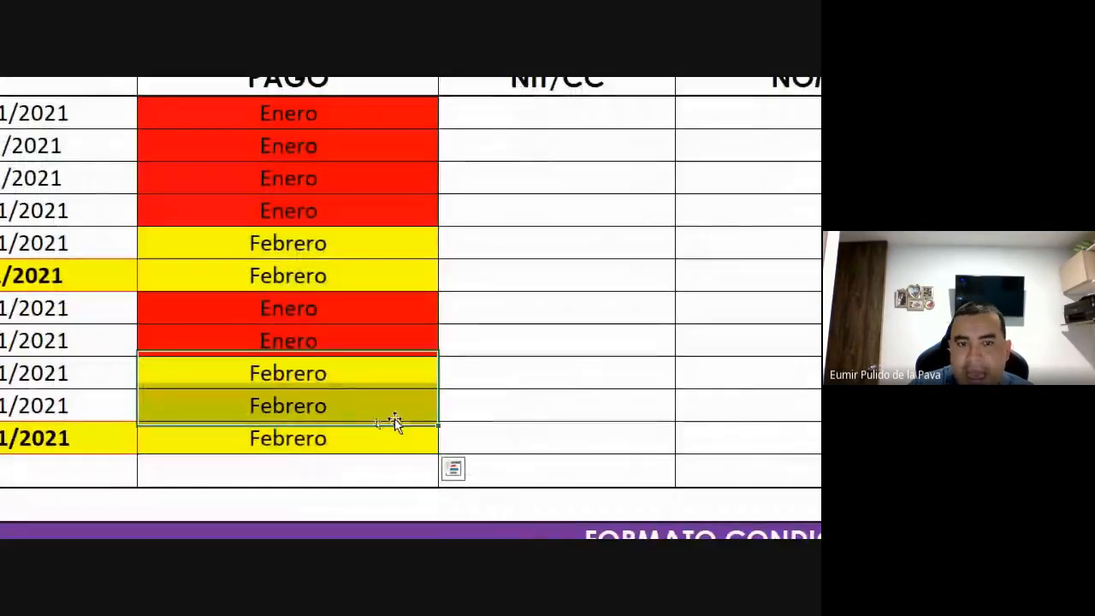
Change the payment commitment months in C4 and C6 to Febrero to test the rules
click(377, 114)
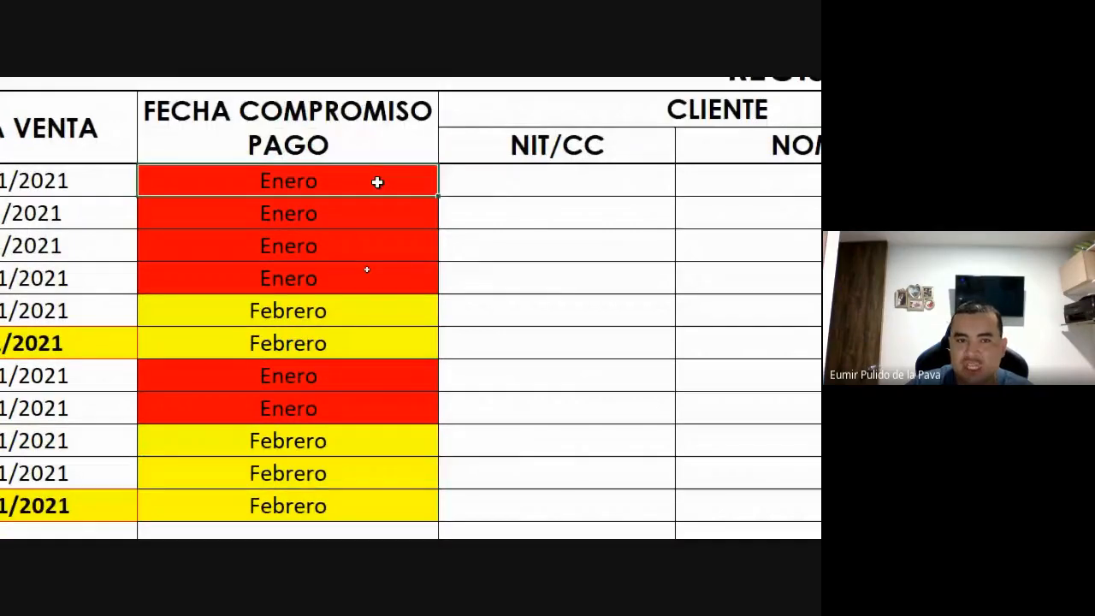
text(fE)
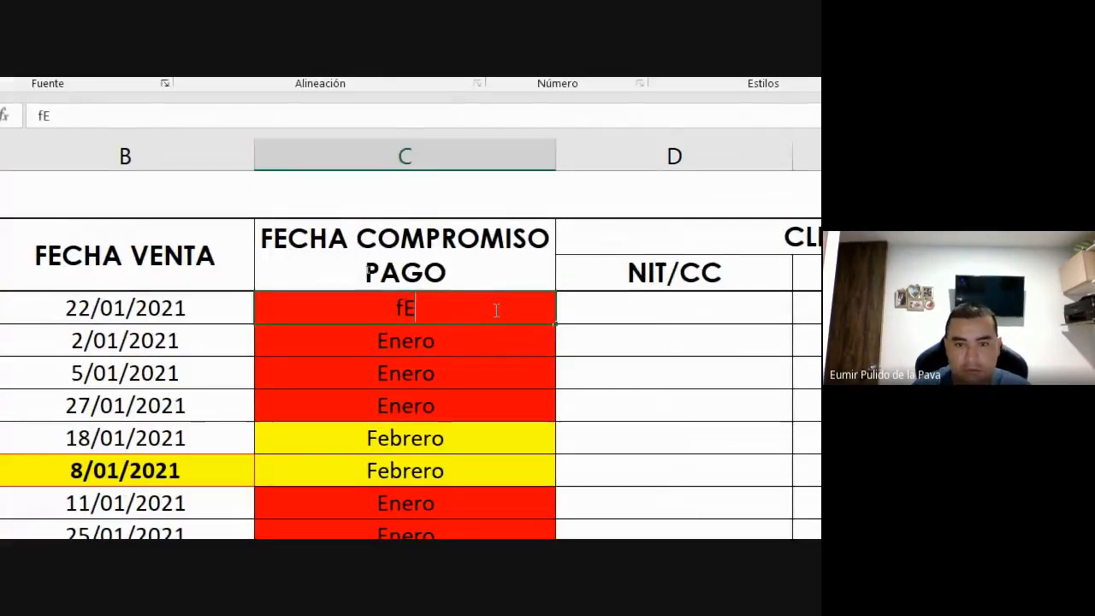
key(Return)
key(Down)
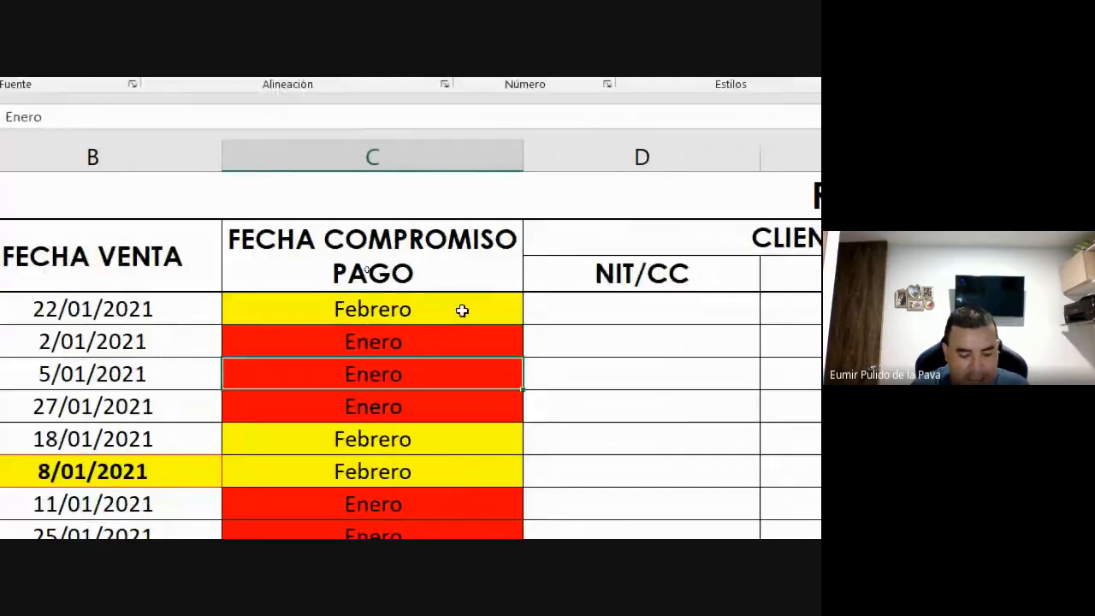
text(fE)
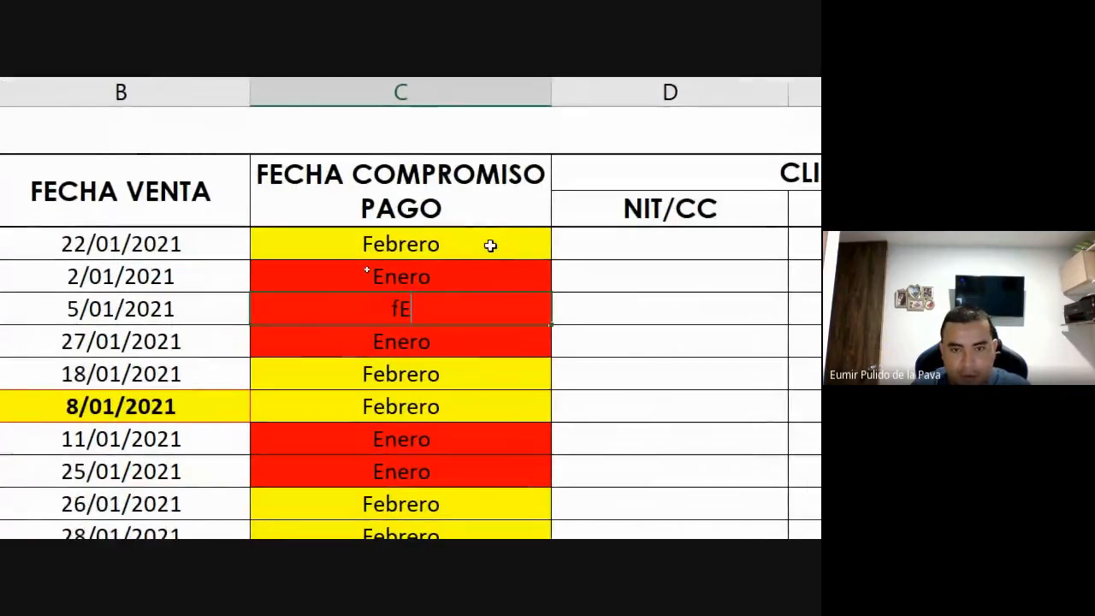
key(Return)
key(Down)
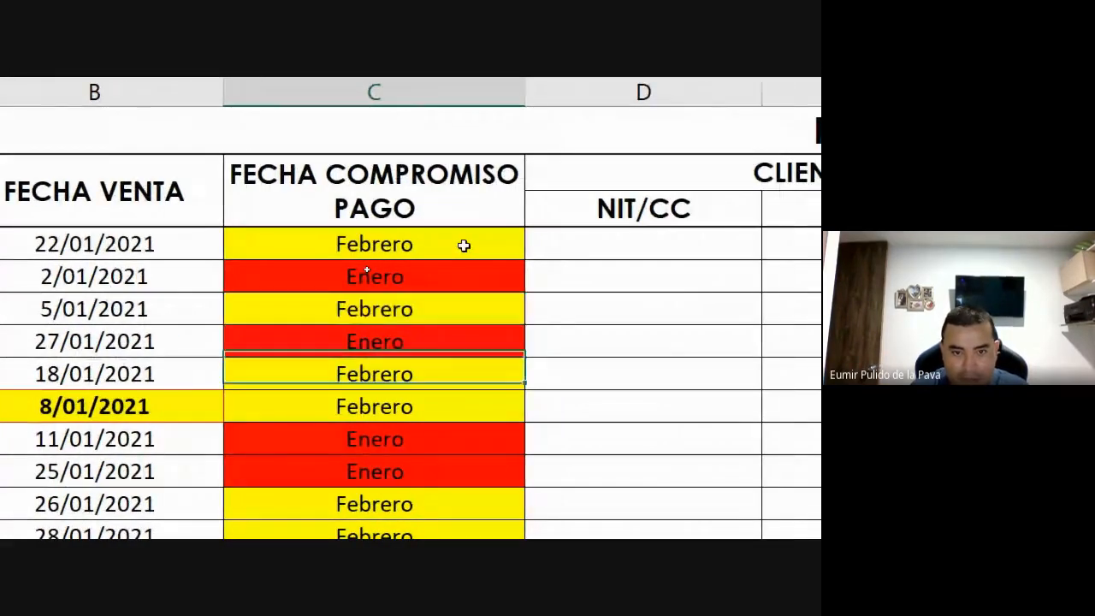
Replace the payment commitment month in C9 with Enero
key(Down)
key(F2)
key(BackSpace)
key(BackSpace)
key(BackSpace)
key(BackSpace)
key(BackSpace)
key(BackSpace)
key(BackSpace)
text(eNE)
key(Return)
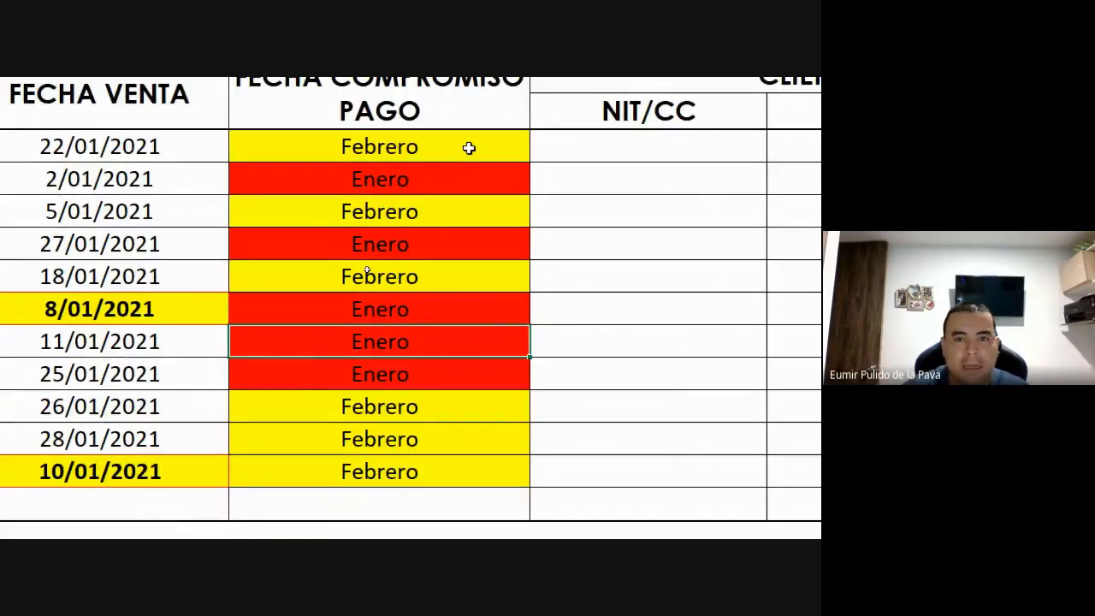
Examine the conditional formatting rules applied to C4:C14 in the rules manager, keeping its window clear of the data
drag(469, 148, 342, 479)
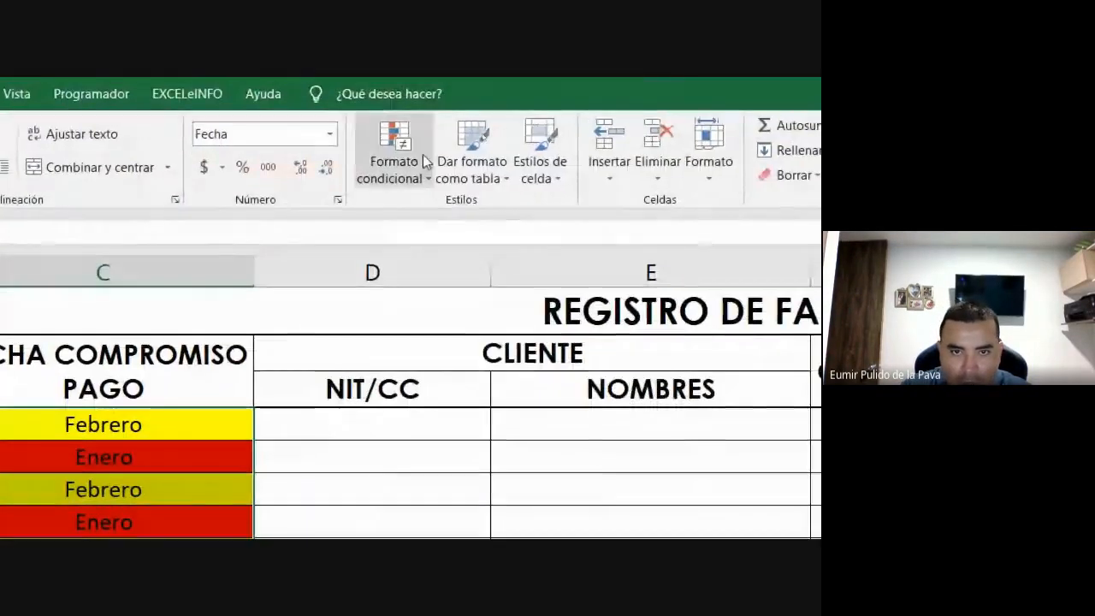
click(474, 123)
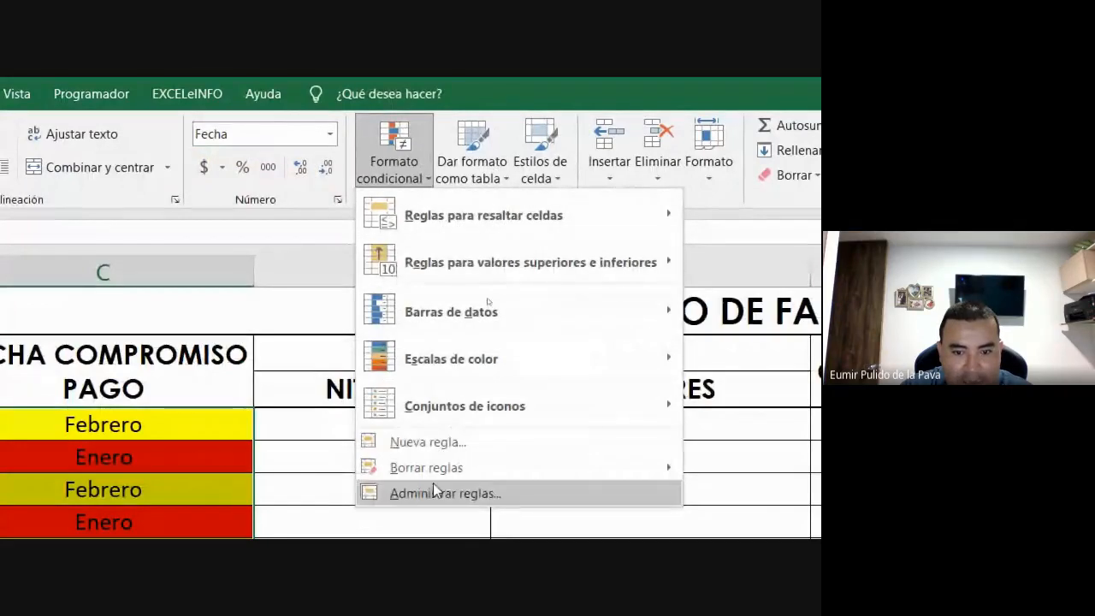
click(493, 497)
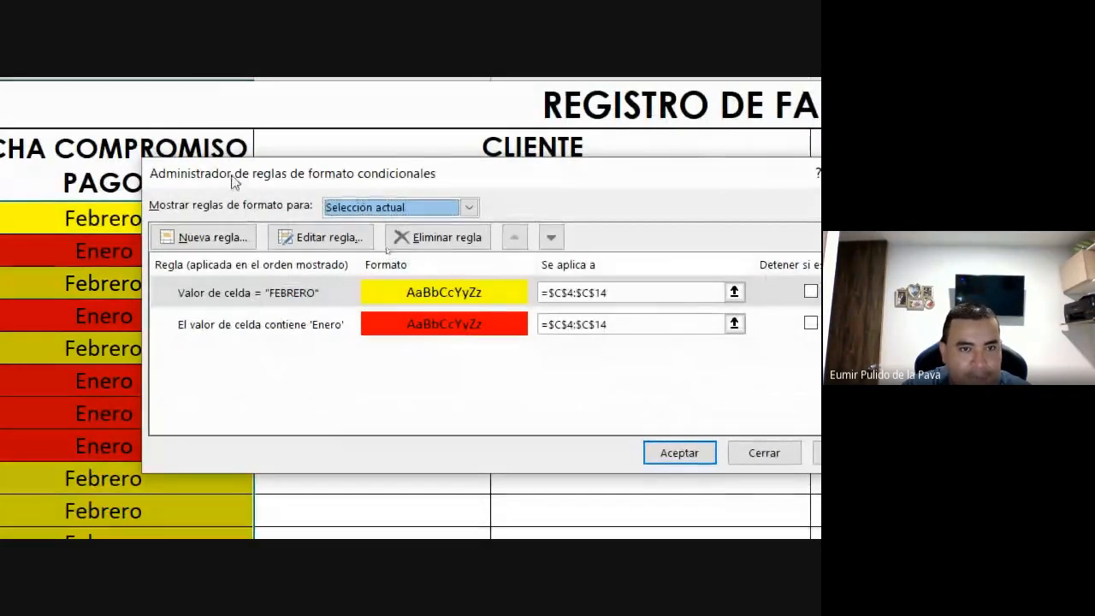
drag(234, 177, 344, 254)
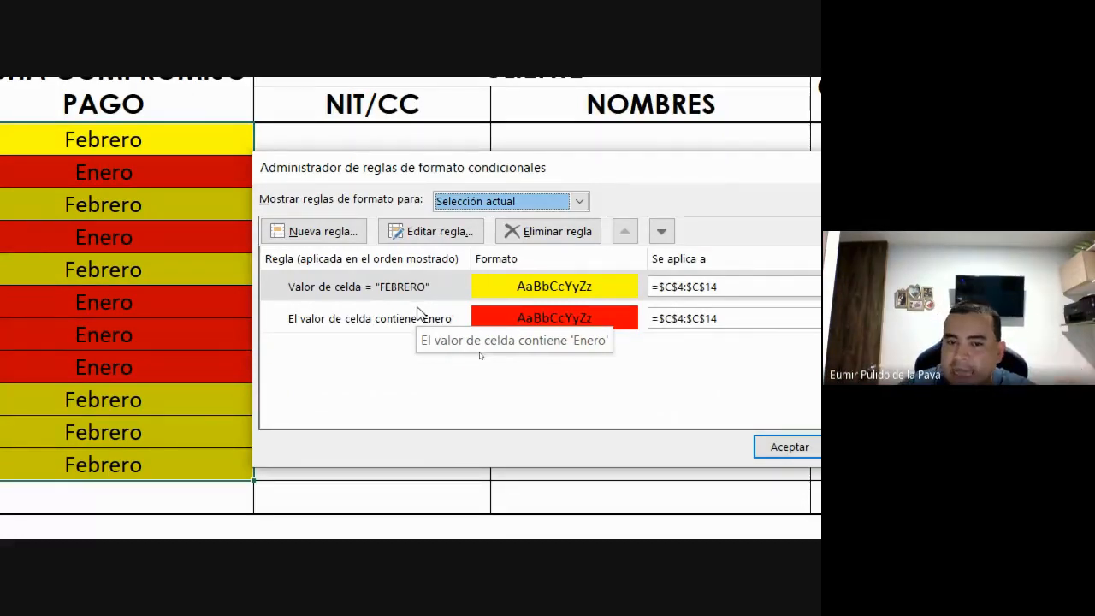
Inspect the Enero text-contains rule's definition without altering it, compare it with the FEBRERO rule, and close the rules manager
click(408, 329)
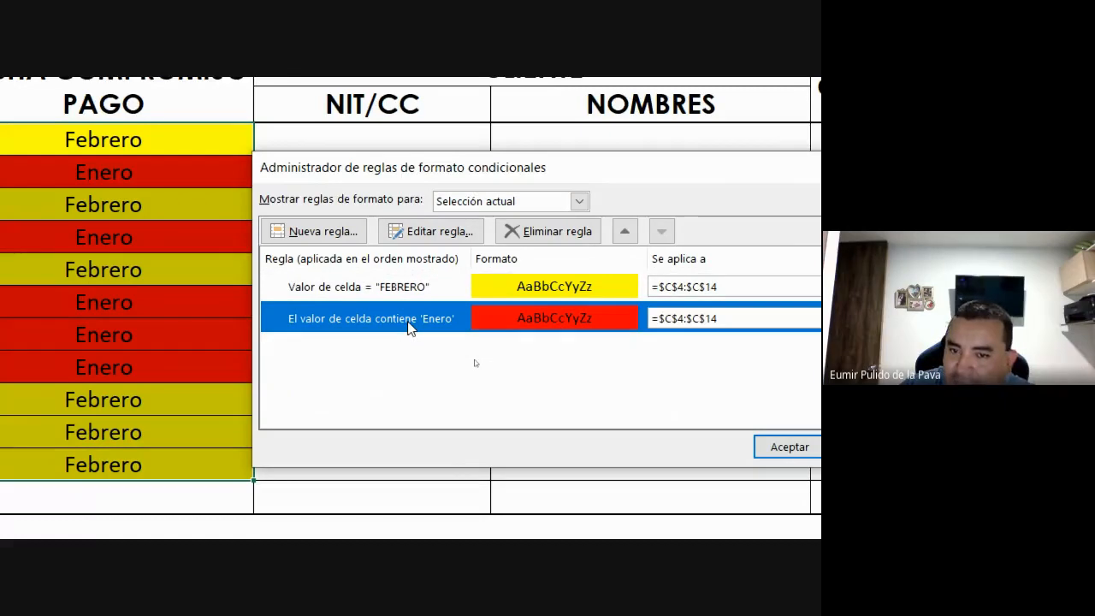
click(429, 229)
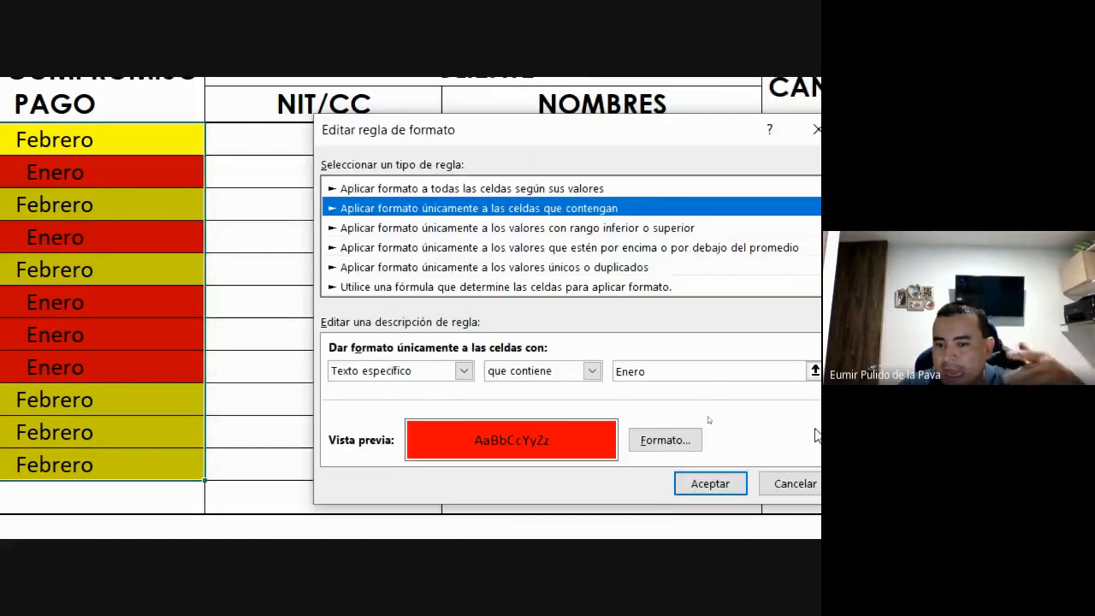
click(795, 483)
click(252, 293)
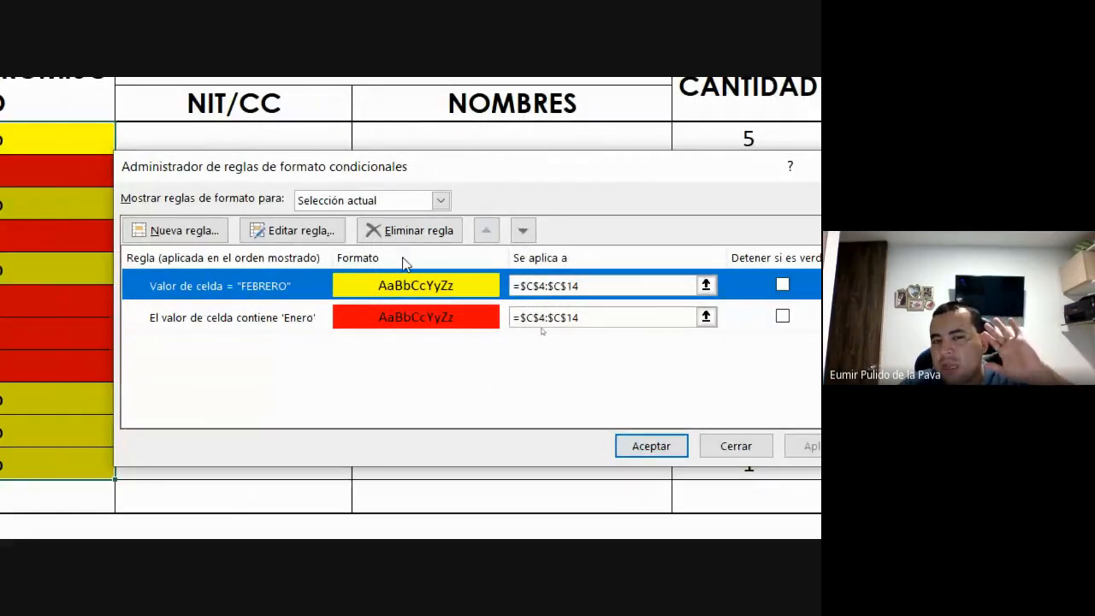
click(265, 321)
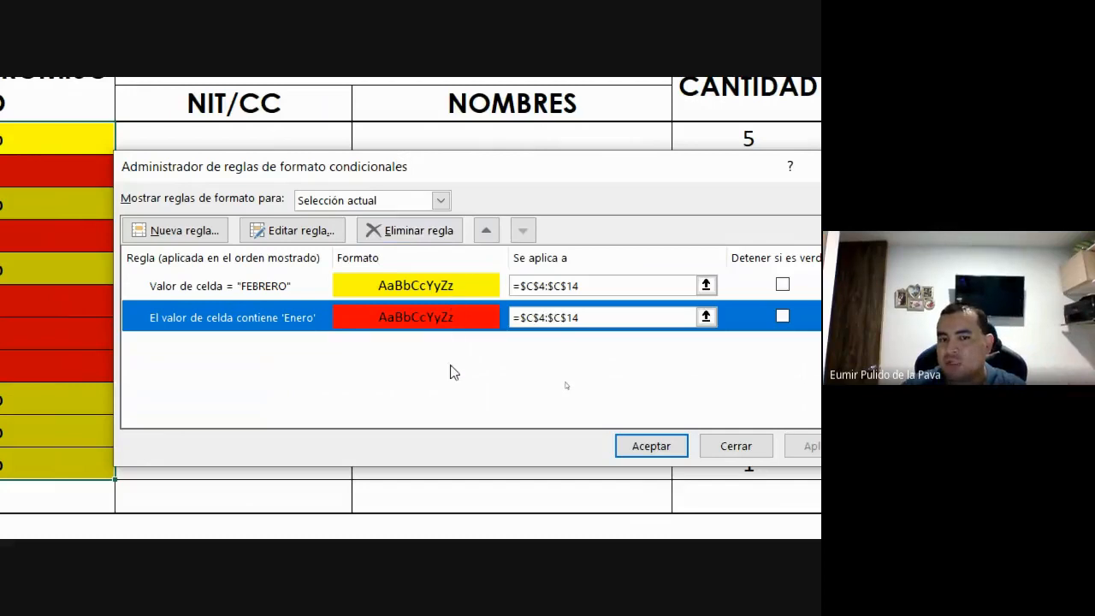
click(664, 446)
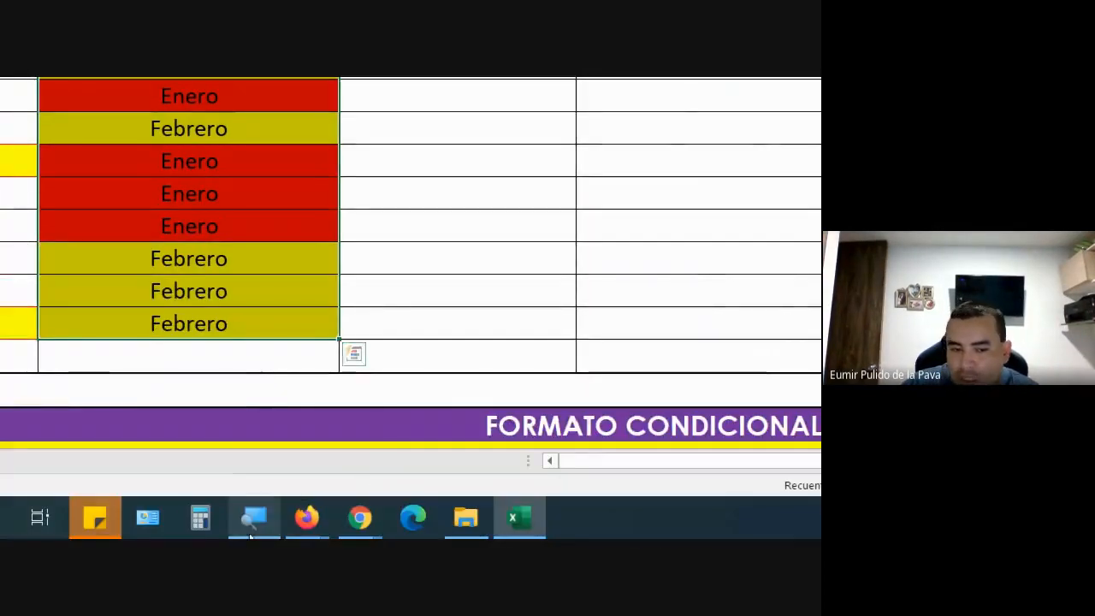
Restore the screen magnification to 100%, switch to the Google Meet call and close its chat after checking the messages
click(254, 518)
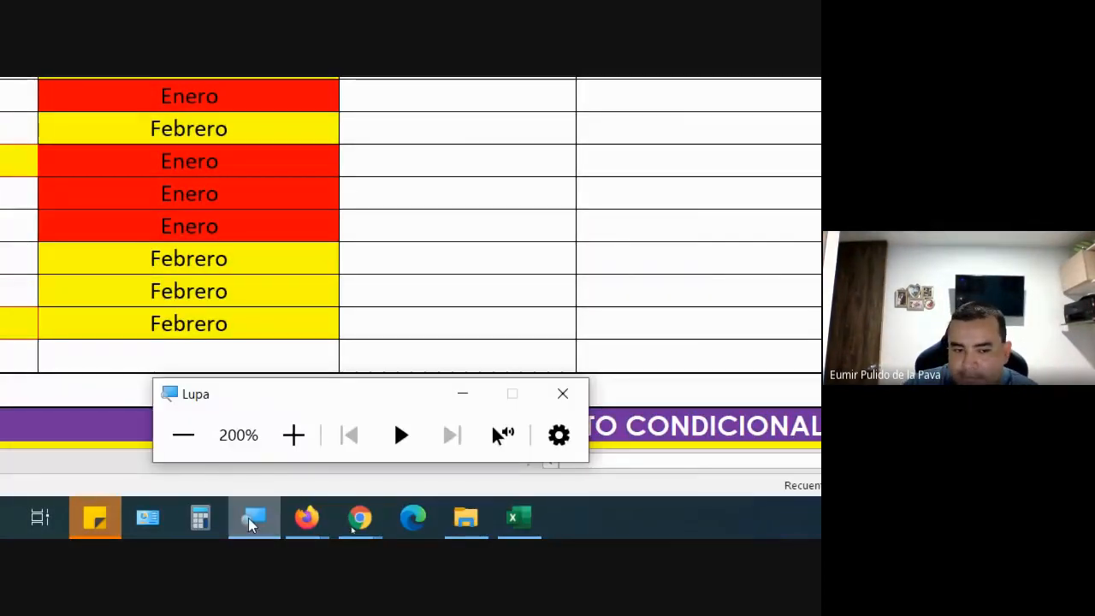
click(190, 443)
click(461, 466)
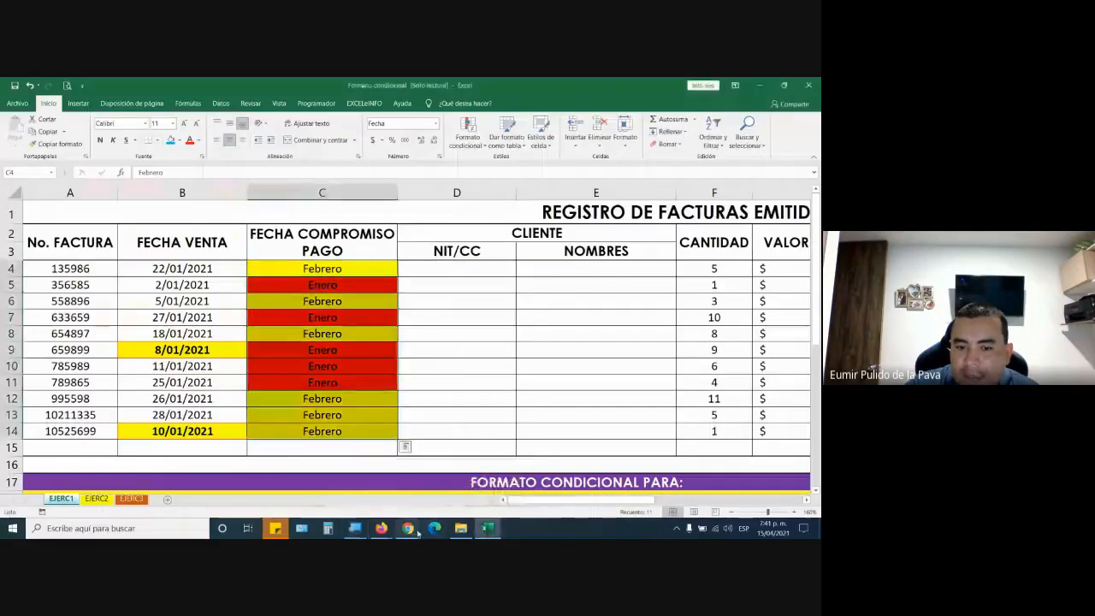
click(411, 527)
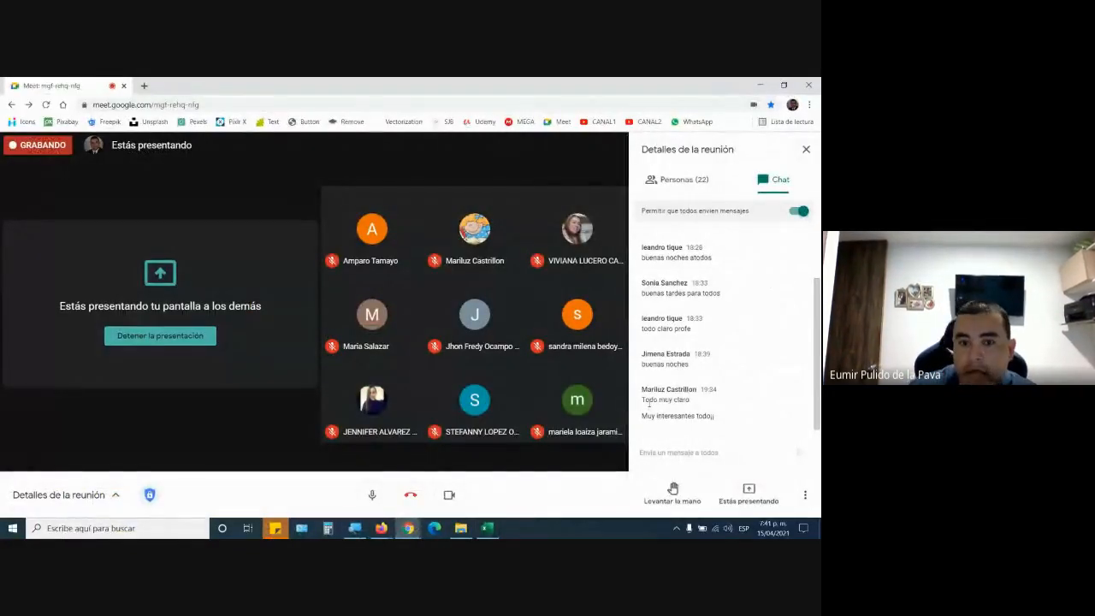
click(806, 150)
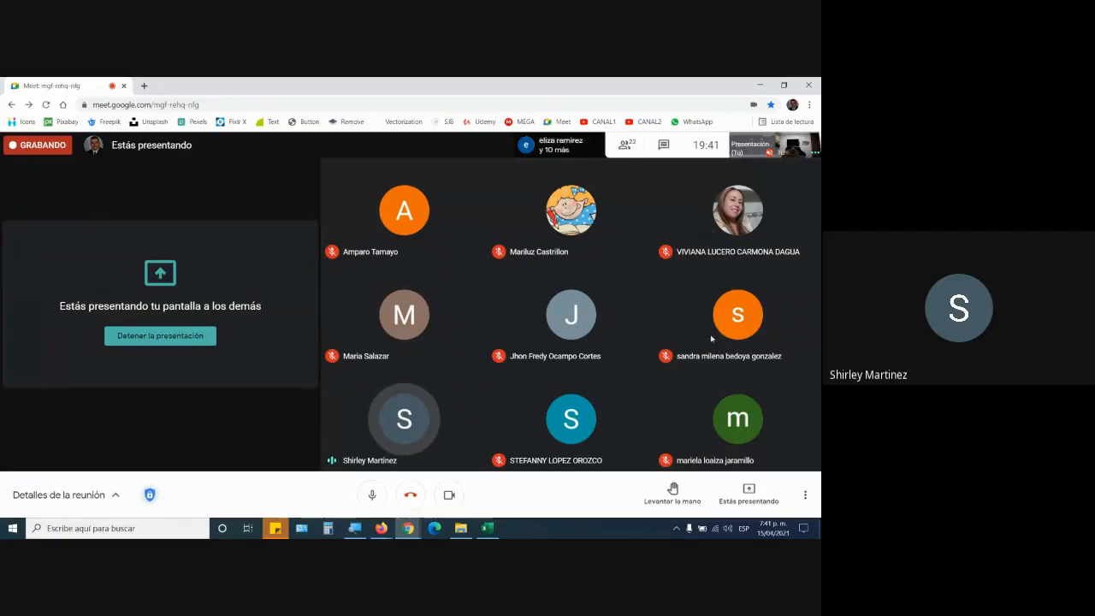
Switch back to Excel and open the conditional formatting rules manager for the payment commitment cells C4:C14
click(487, 529)
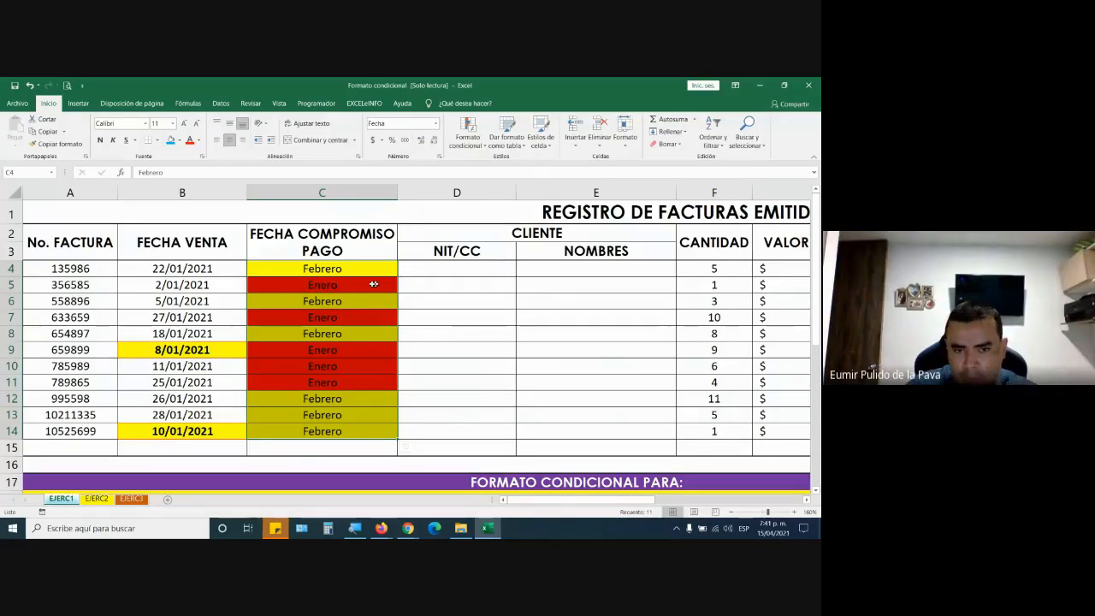
drag(367, 267, 359, 429)
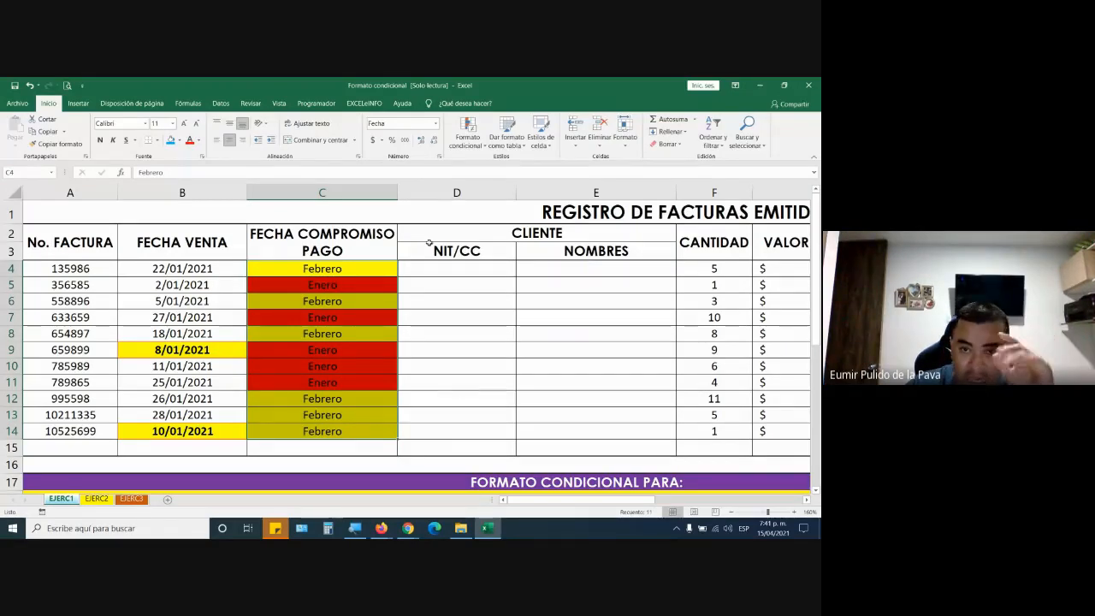
click(467, 135)
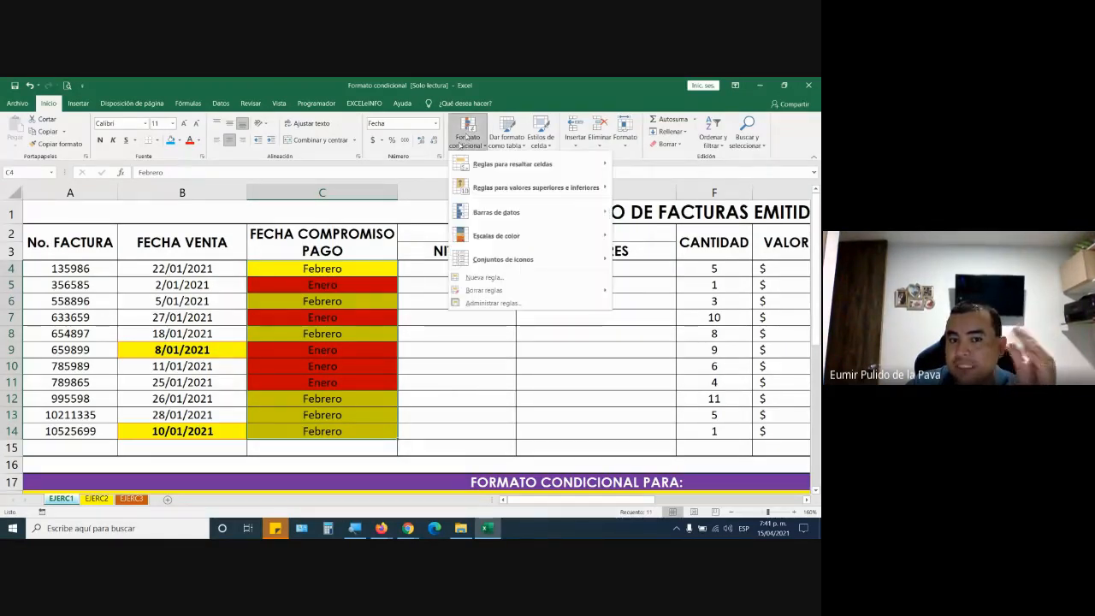
click(328, 285)
drag(326, 270, 332, 426)
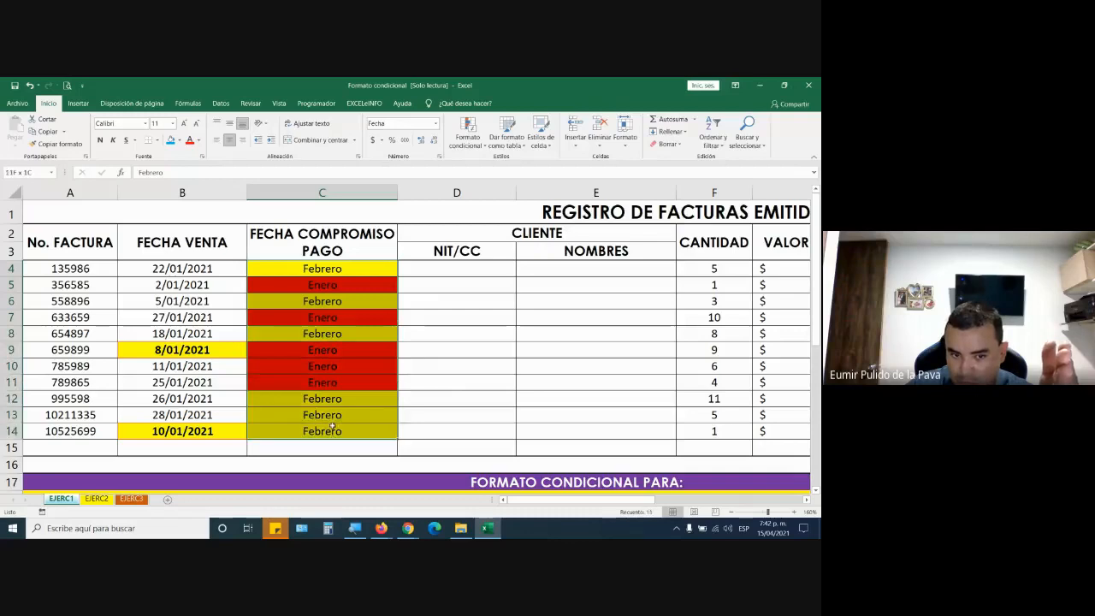
click(470, 137)
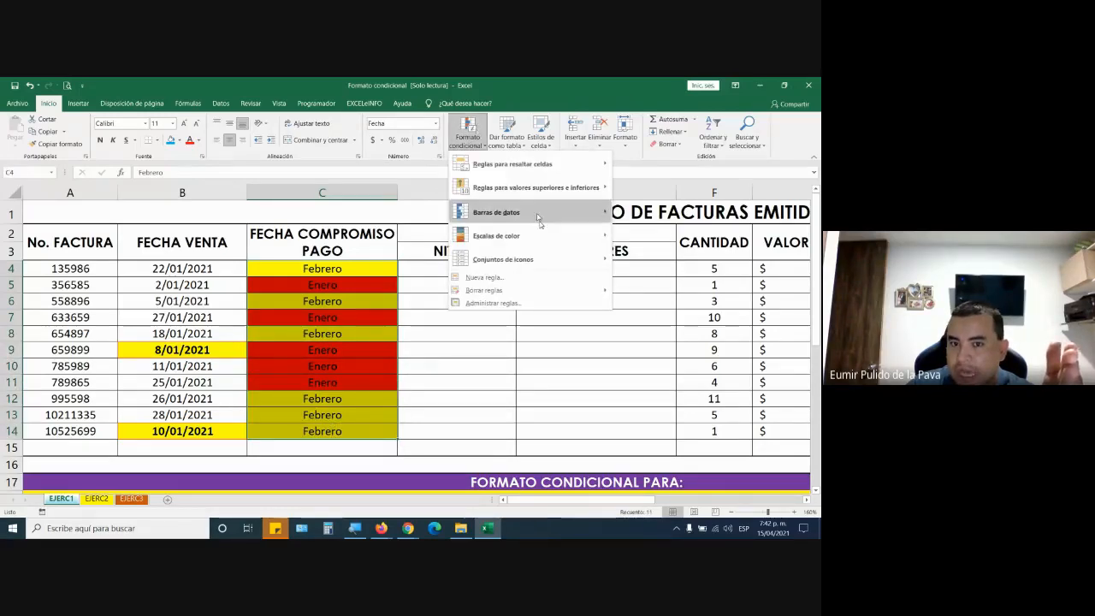
click(492, 302)
click(483, 358)
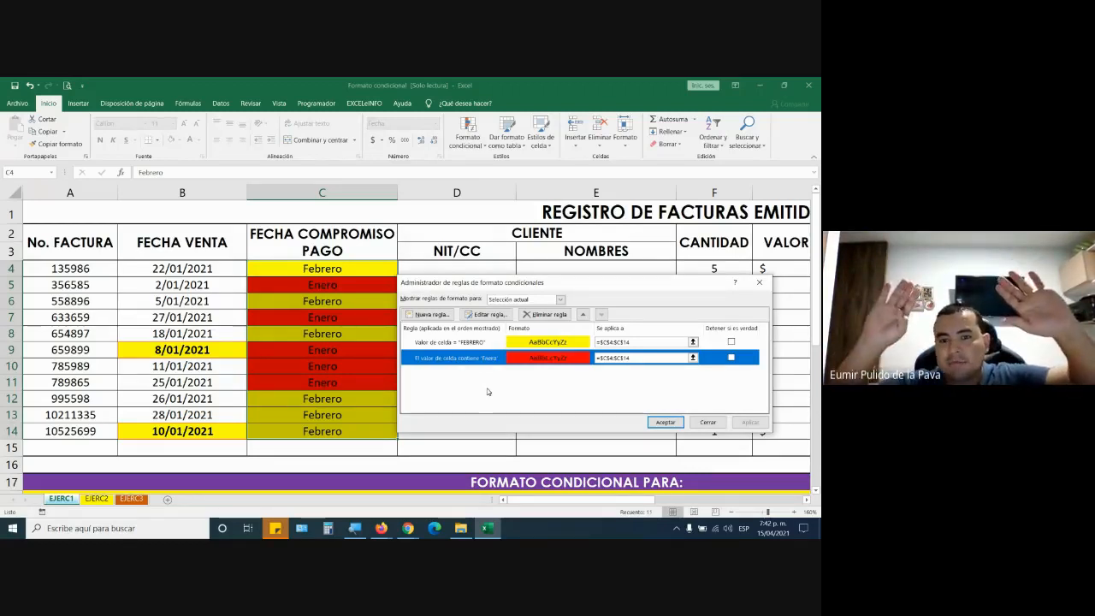
Edit the format of the FEBRERO rule with the screen magnified to 200%, changing its fill to black
click(475, 343)
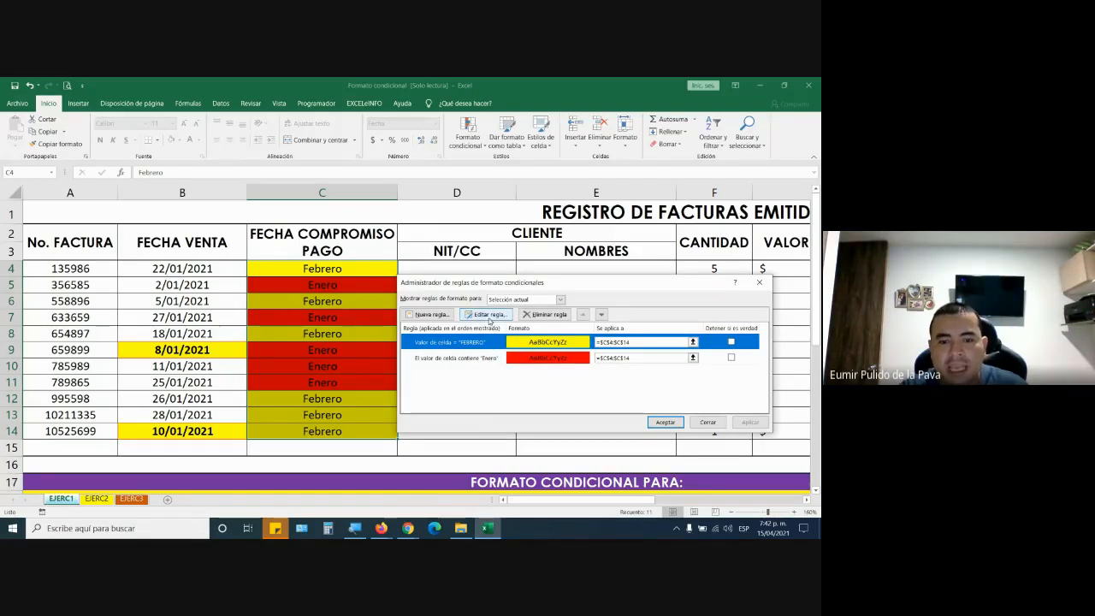
key(super+plus)
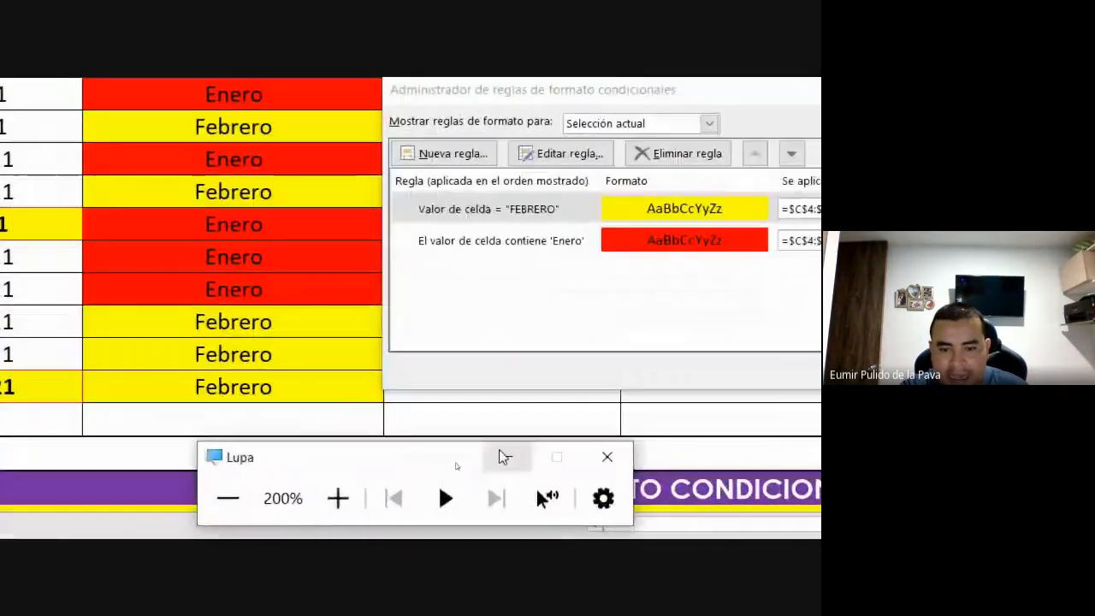
click(505, 457)
click(564, 153)
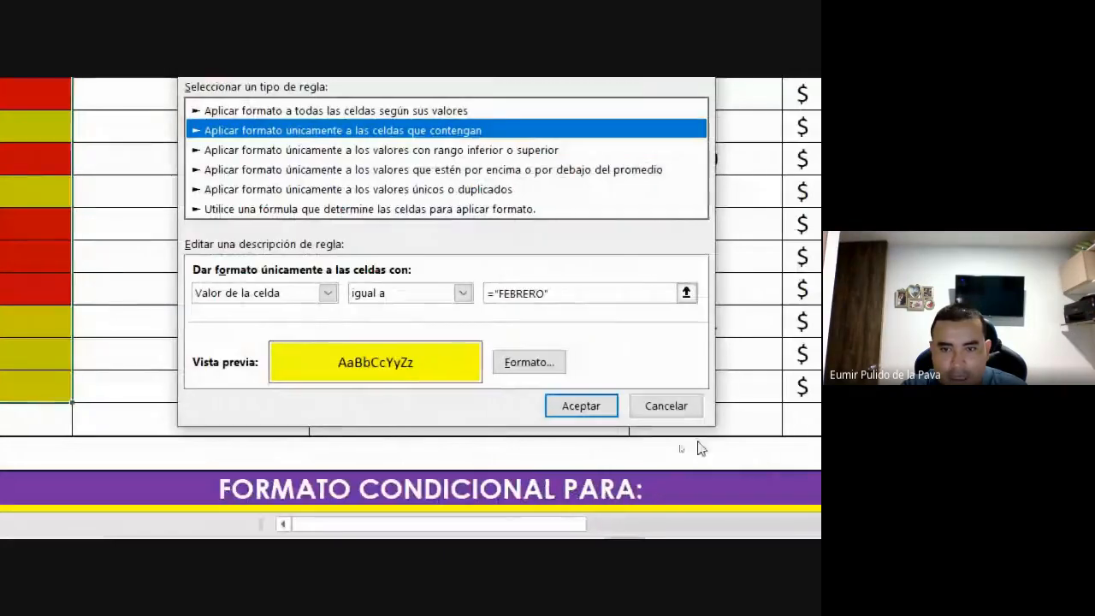
double_click(547, 293)
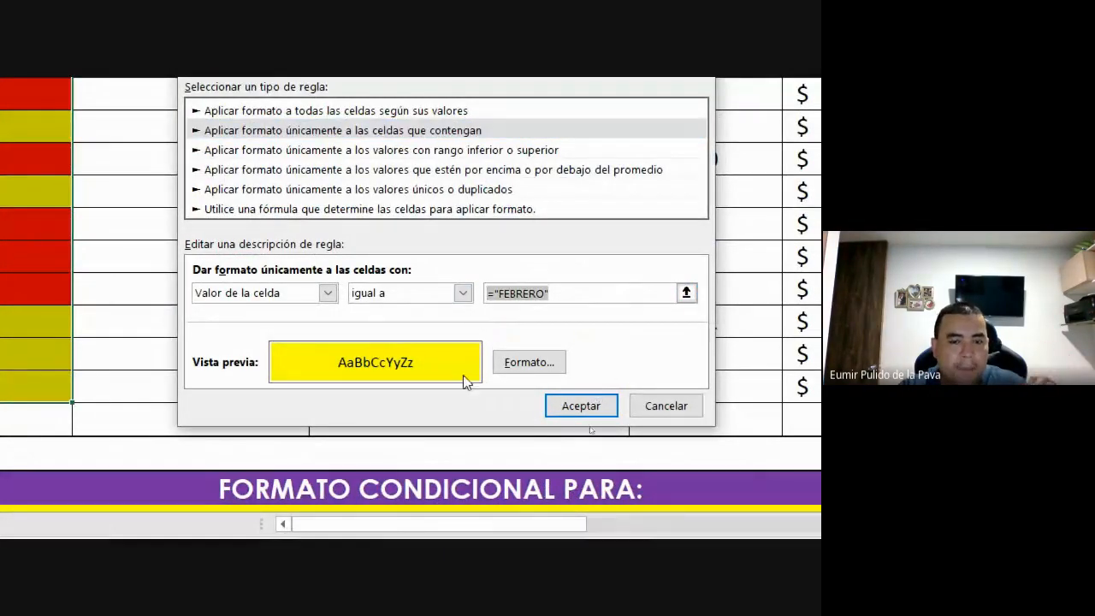
click(510, 364)
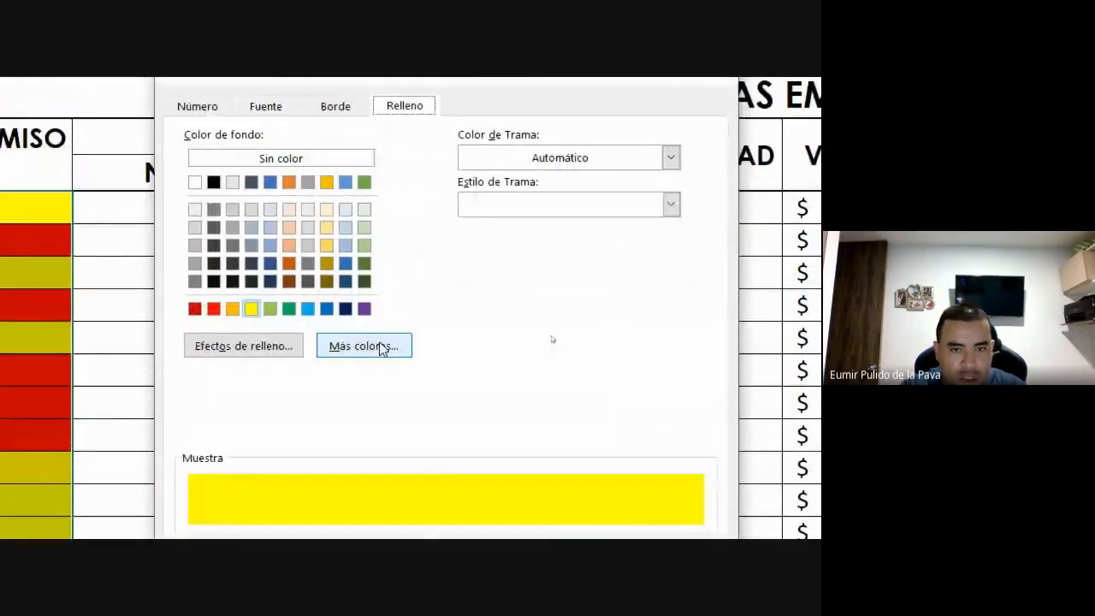
click(214, 183)
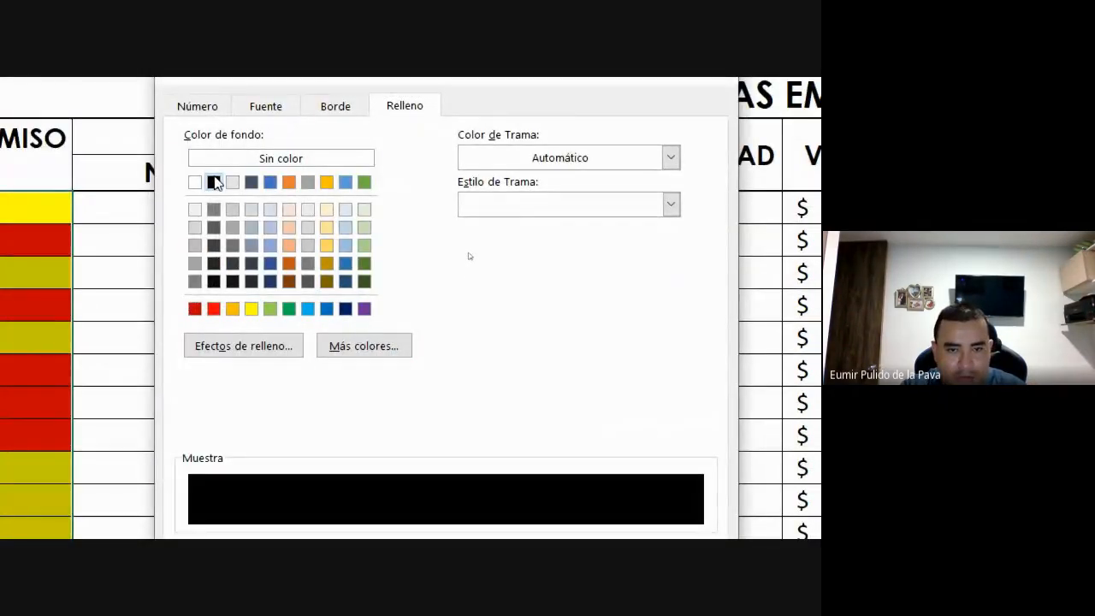
Set the FEBRERO rule's font to bold in golden orange and apply the edited rule to C4:C14
click(265, 106)
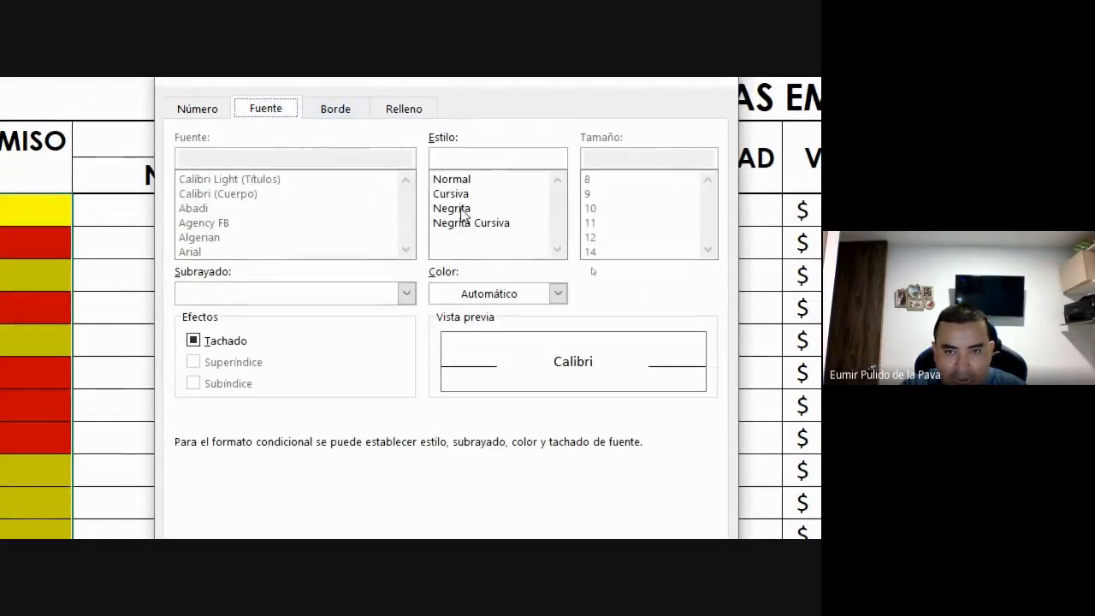
click(460, 210)
click(557, 293)
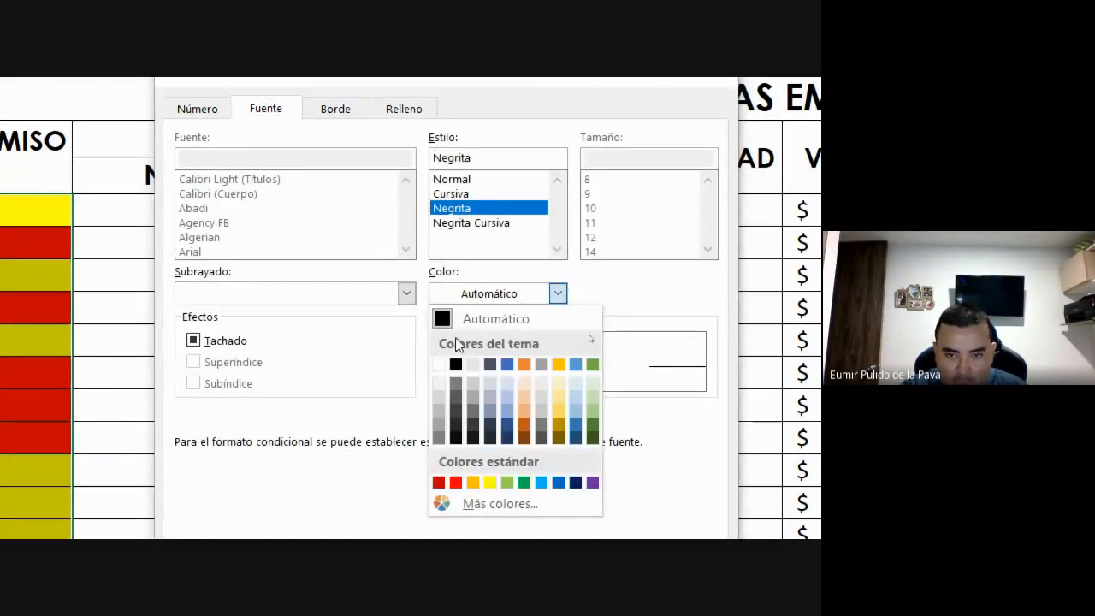
click(473, 484)
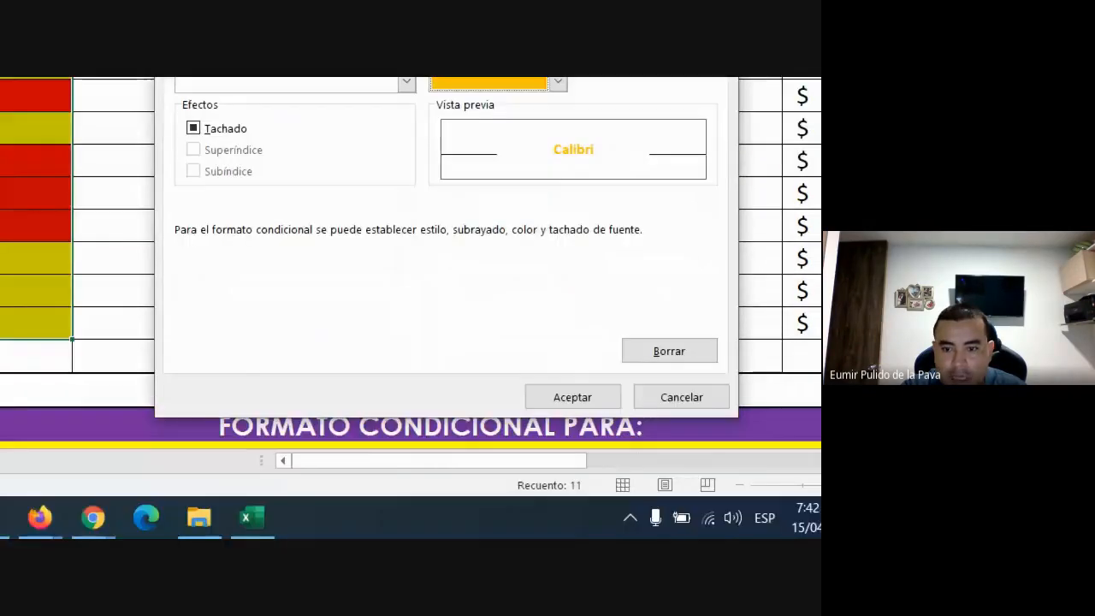
click(592, 402)
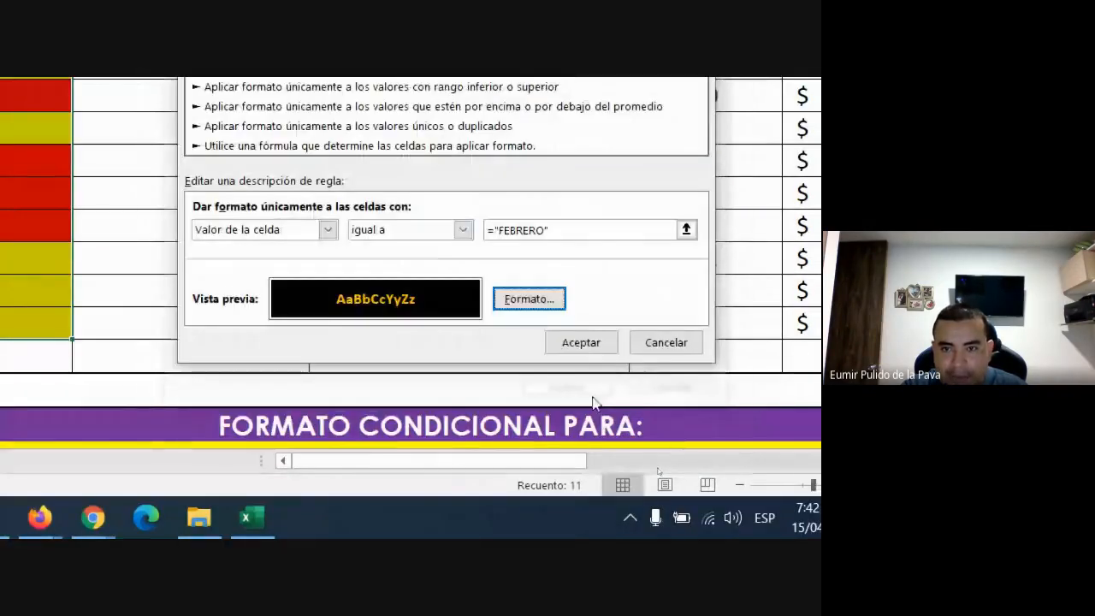
click(566, 353)
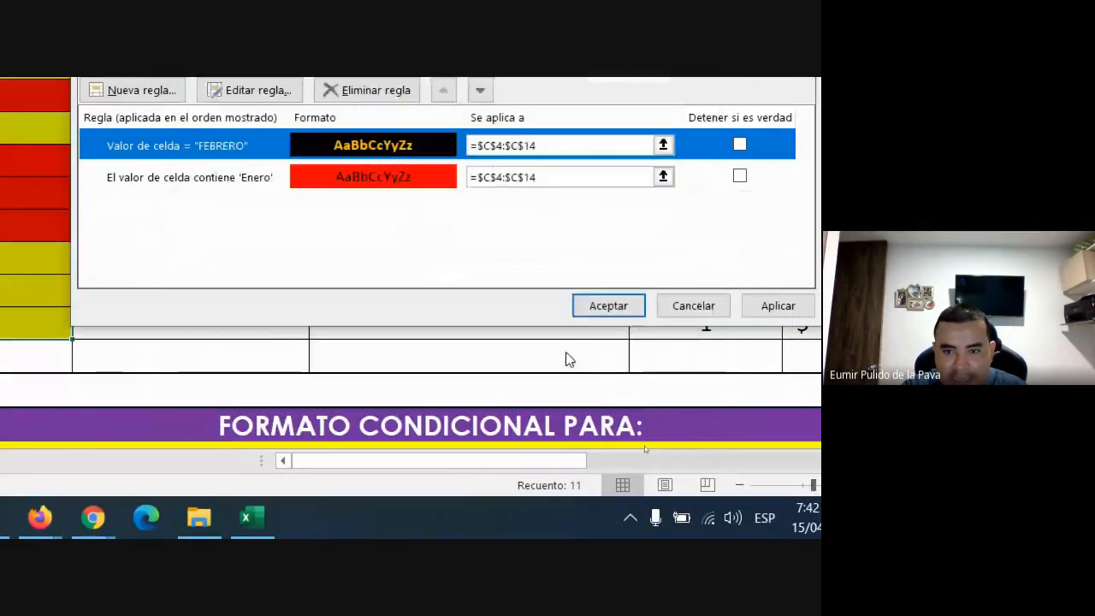
click(603, 307)
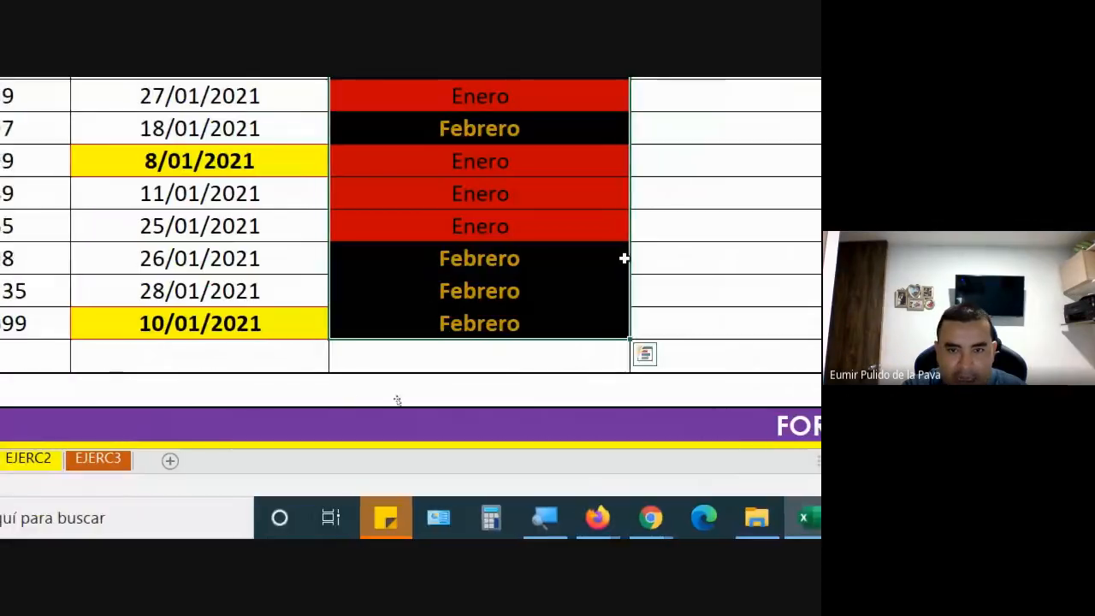
click(703, 231)
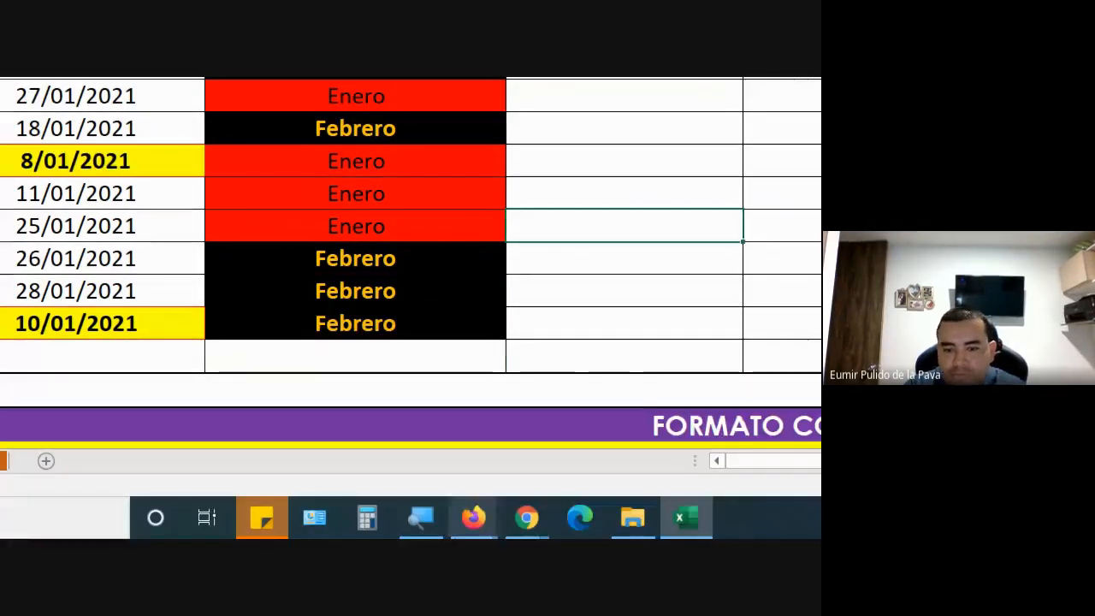
Return the screen magnification to 100% and bring up the Google Meet call
click(420, 517)
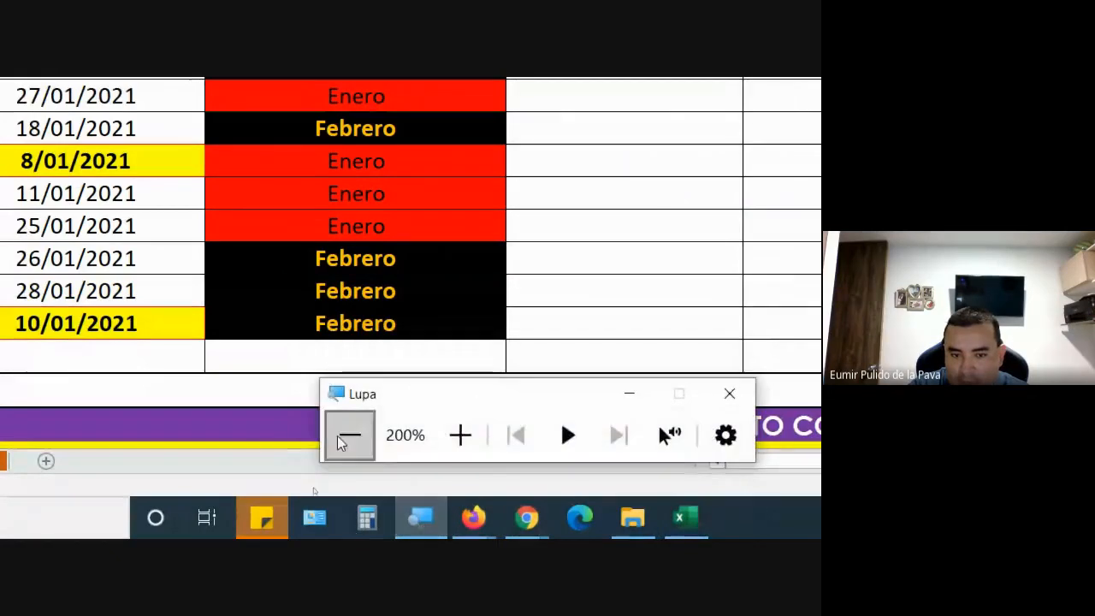
click(350, 433)
click(406, 527)
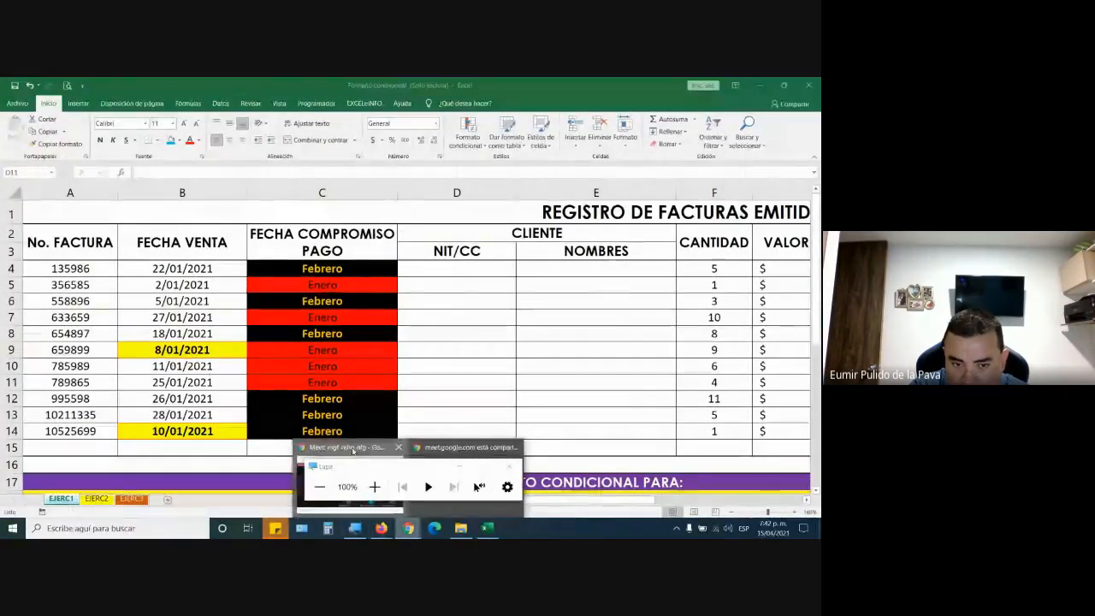
click(362, 450)
click(459, 469)
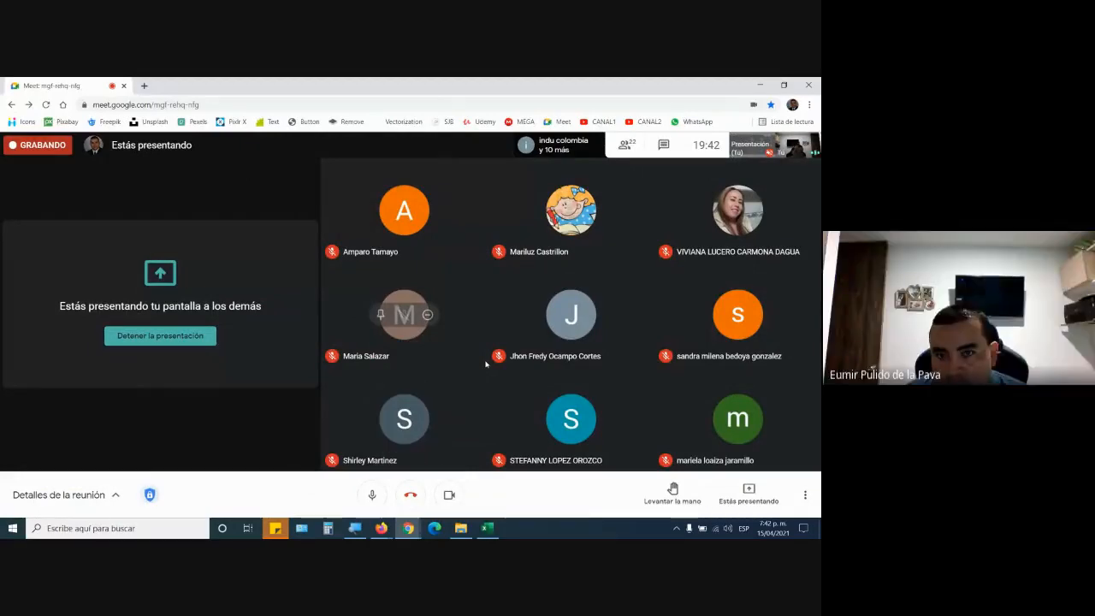
Switch to Firefox and open Google Drive in a new tab beside the course downloads page
click(381, 528)
click(345, 490)
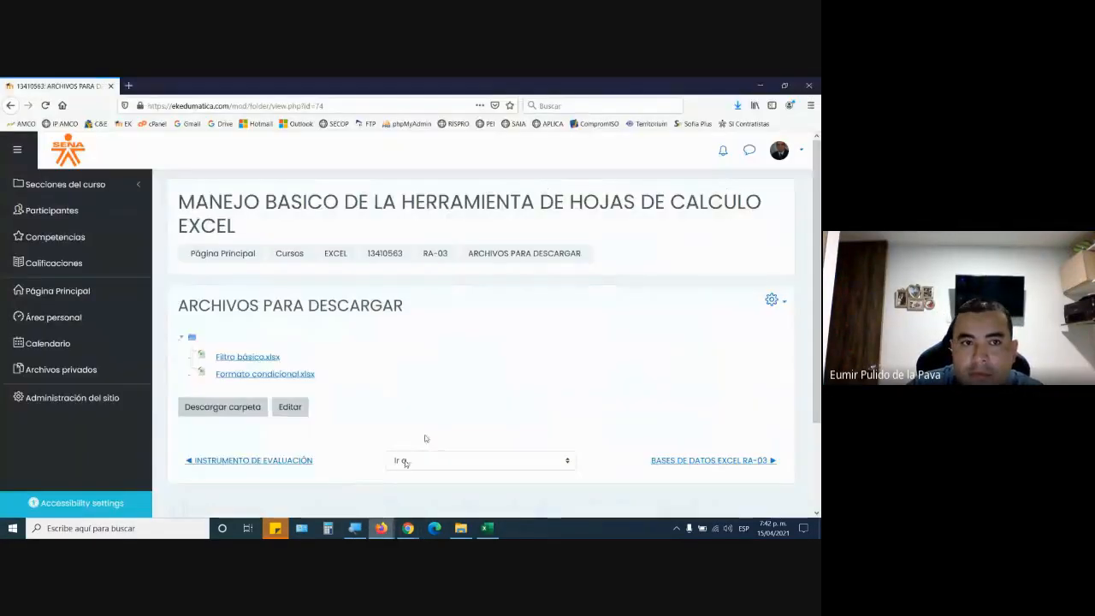
click(128, 85)
click(220, 124)
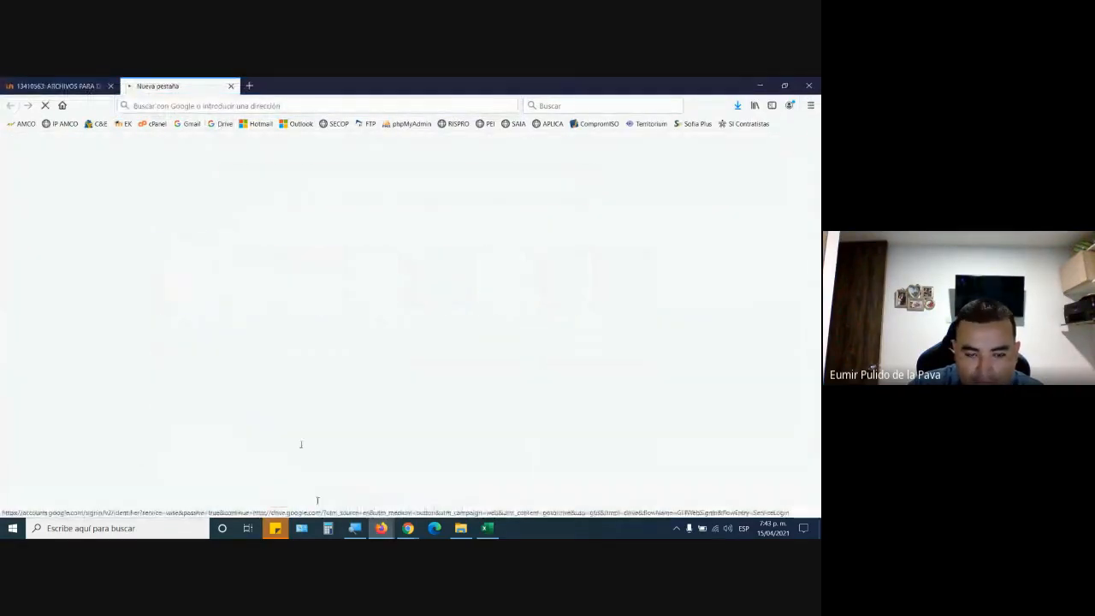
Switch back to the Google Meet call and open the meeting chat to read the participants' messages
click(409, 528)
click(462, 479)
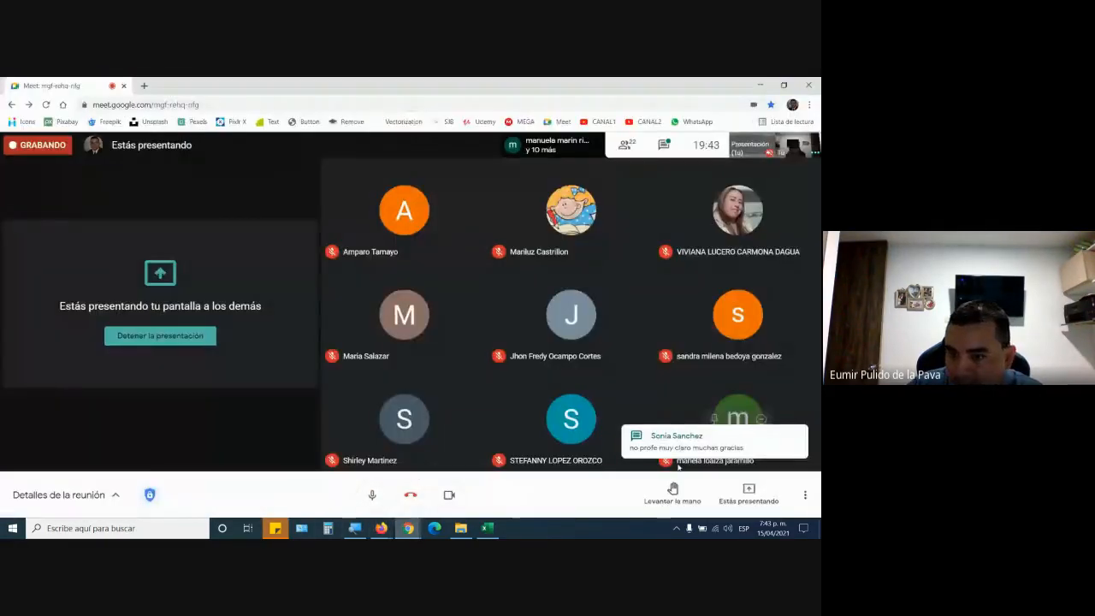
click(664, 143)
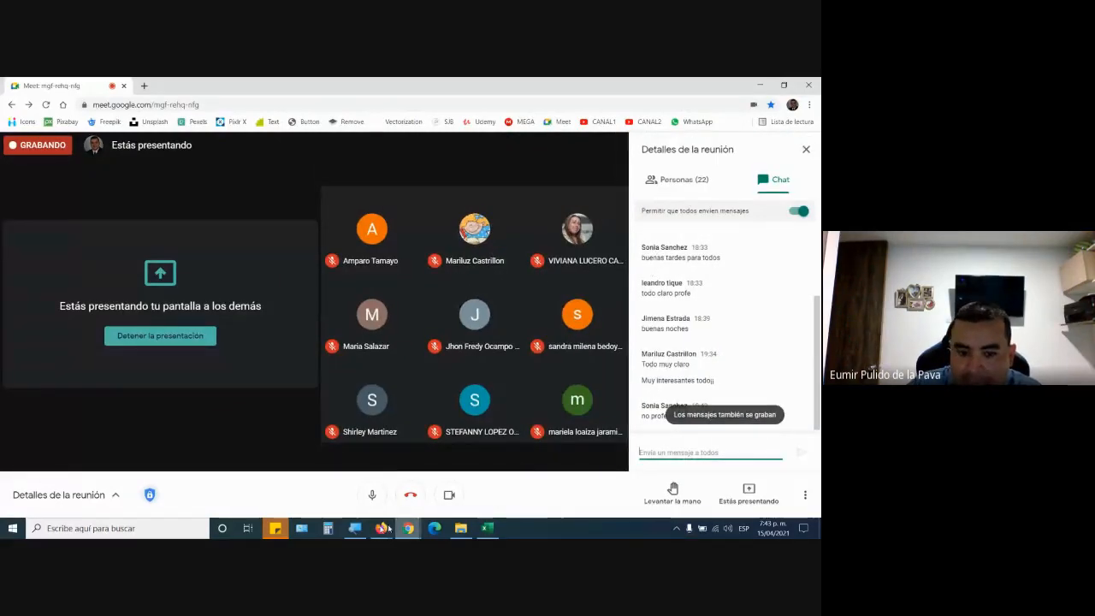
Check the Google sign-in page in Firefox, return to Excel, and review the conditional formatting data bars, color scales and icon sets
mouse_move(381, 528)
click(344, 502)
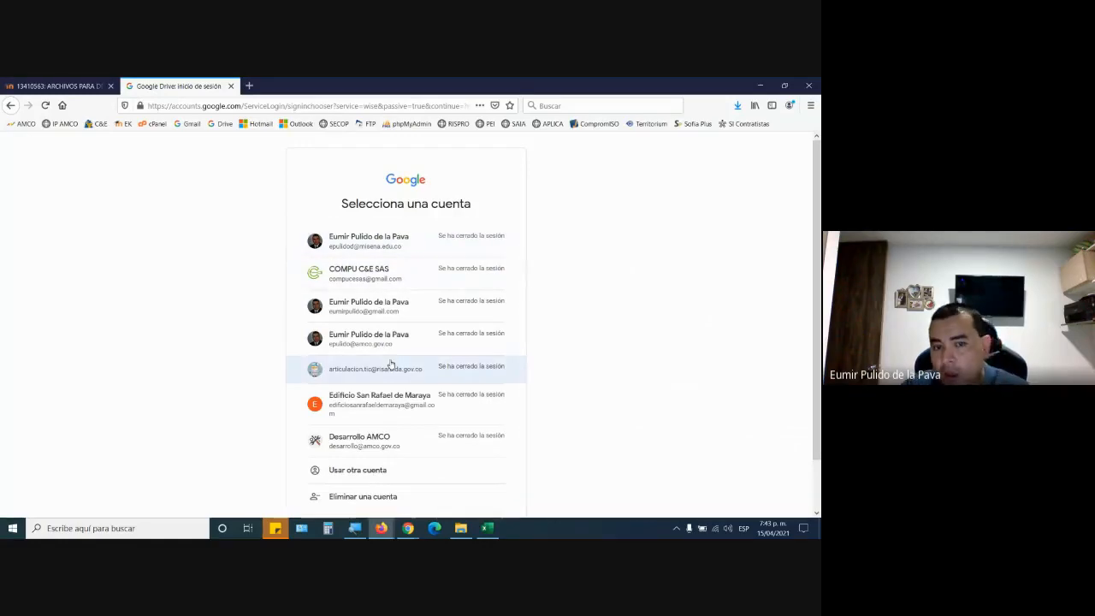
click(487, 528)
click(462, 135)
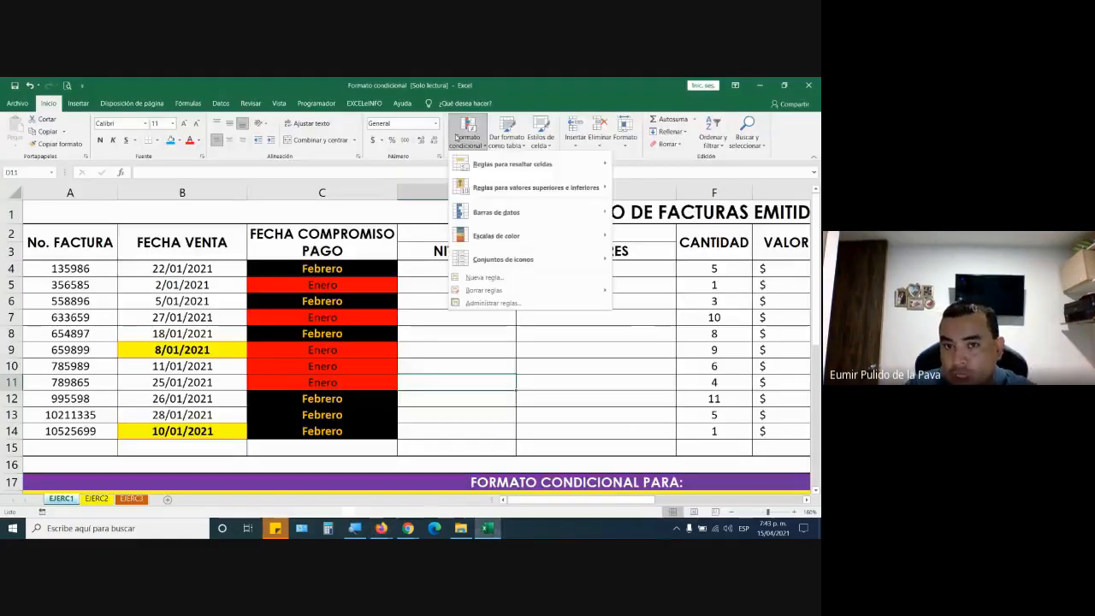
mouse_move(502, 192)
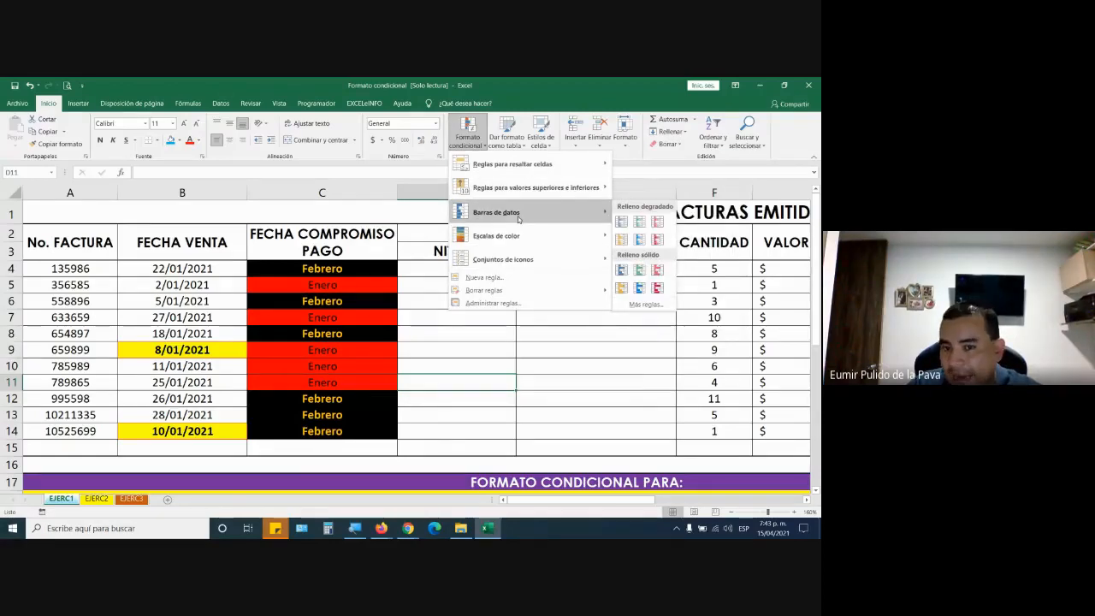
mouse_move(502, 246)
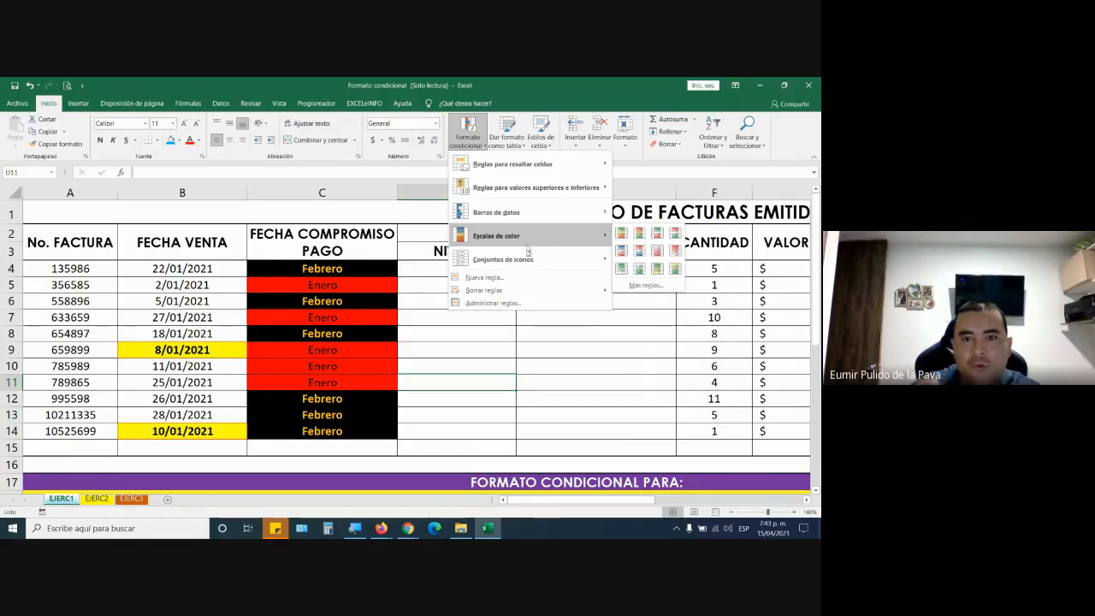
mouse_move(528, 260)
click(456, 357)
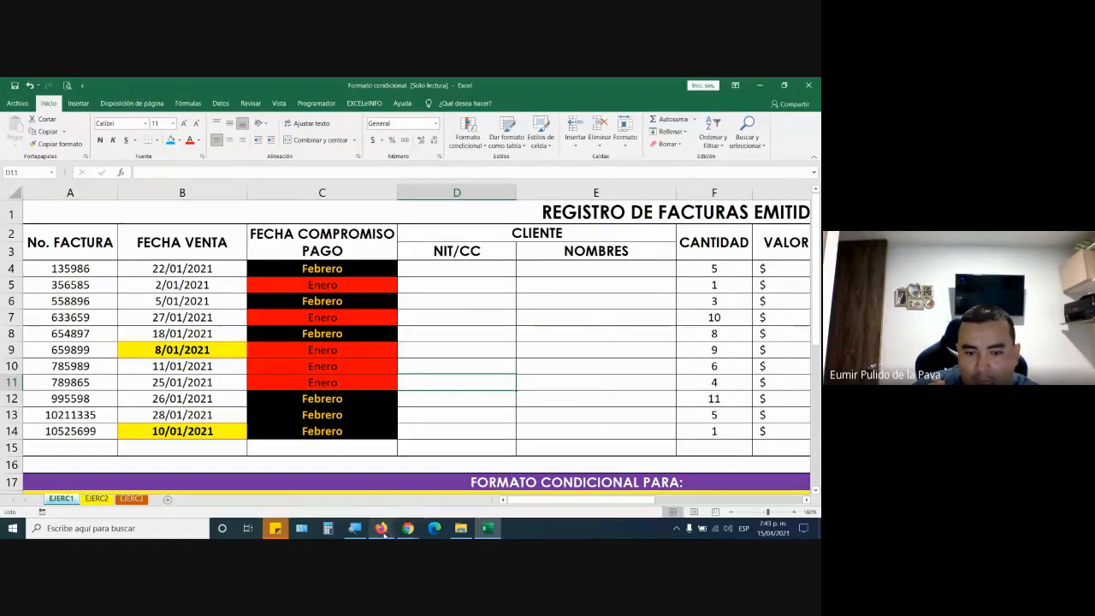
Switch to Firefox, choose the institutional account for Google Drive and enter the account password
mouse_move(382, 529)
click(432, 479)
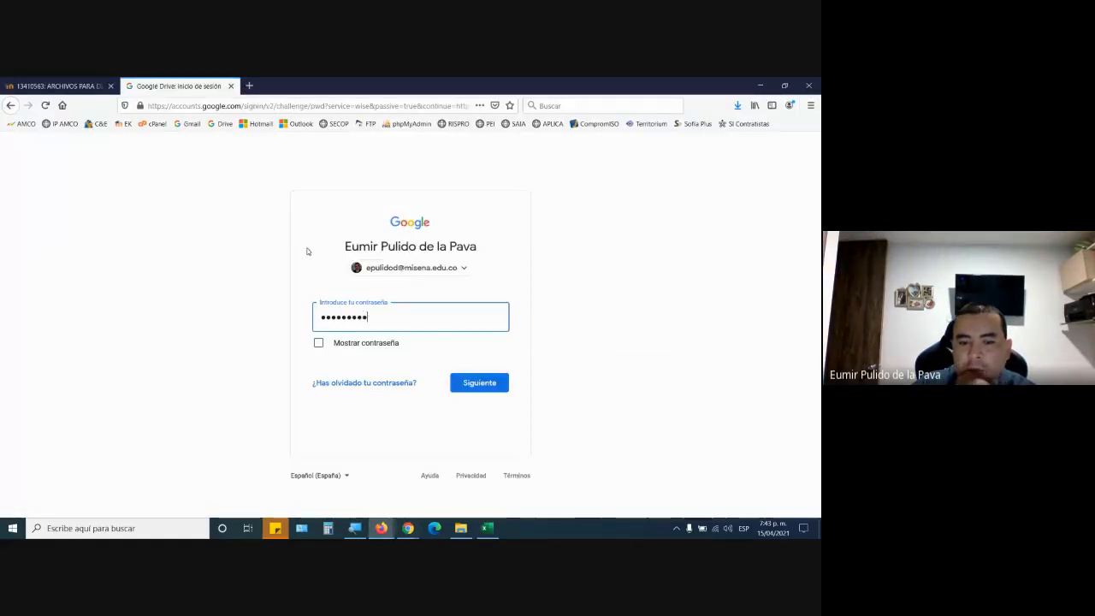
Switch back to the Google Meet call and open the additional meeting options to reach the stop recording command
mouse_move(408, 528)
click(346, 480)
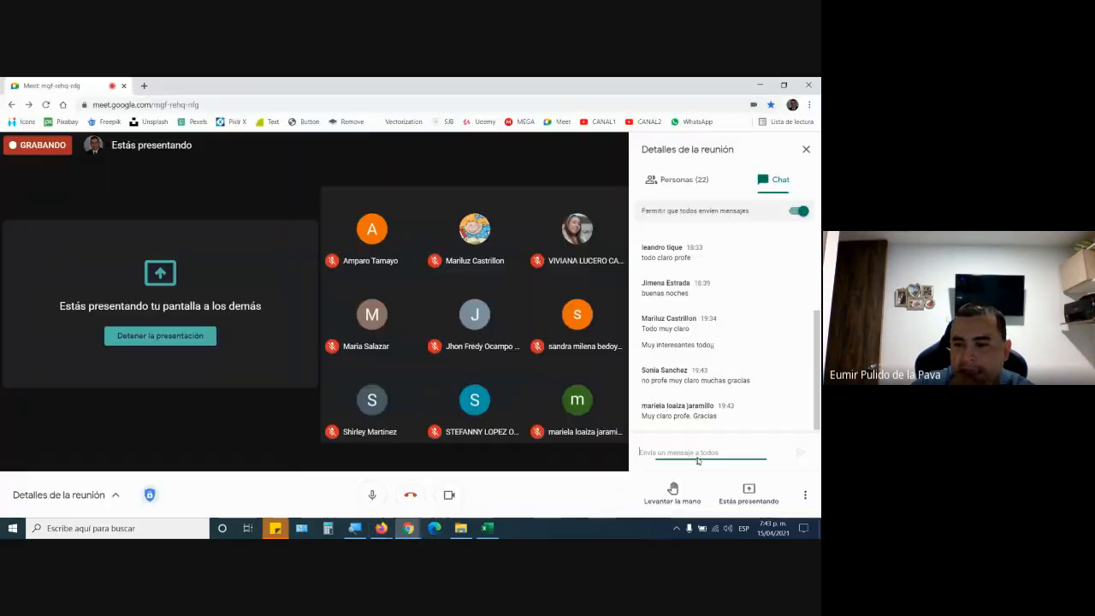
click(805, 494)
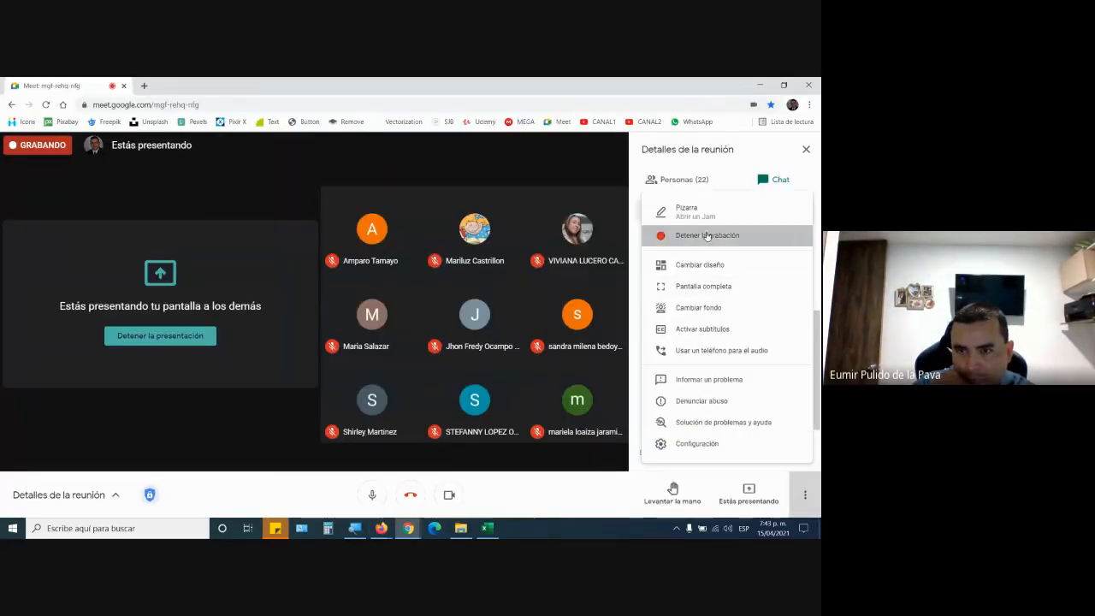